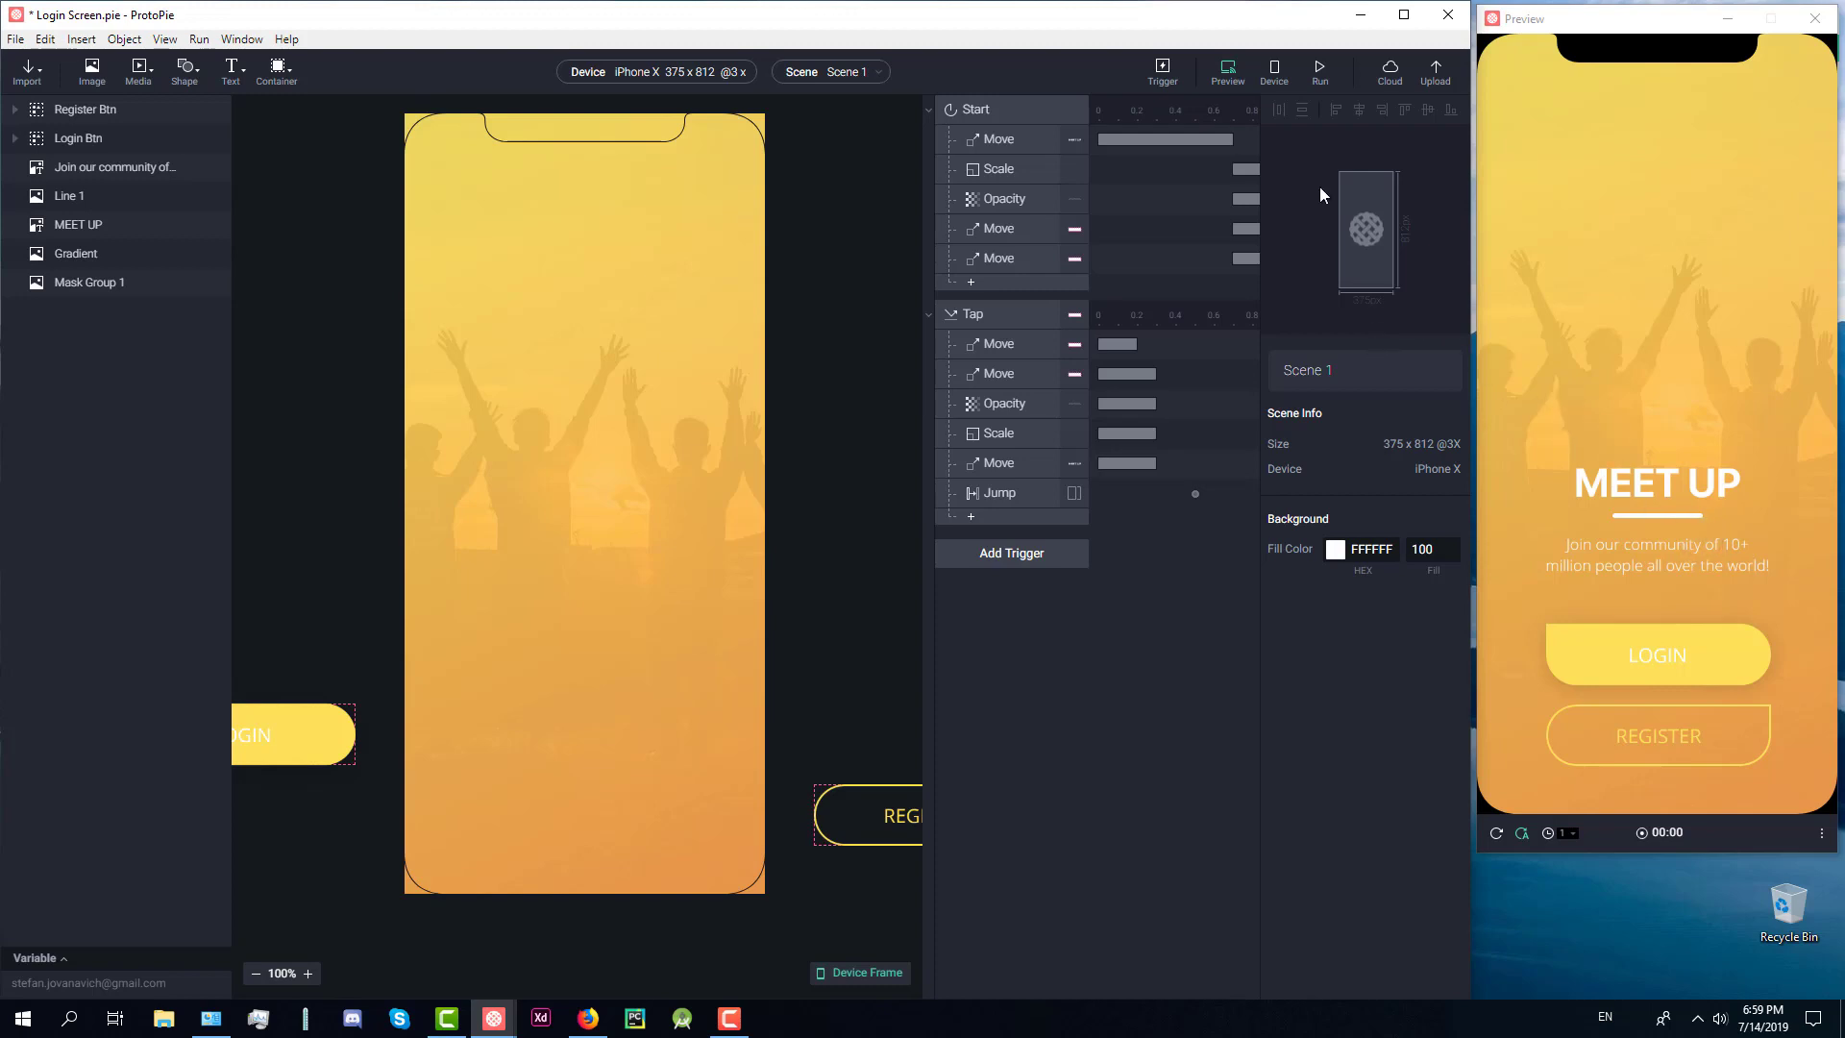
Step: Run the prototype in the preview and tap its Login button to watch the intro and the jump to the login scene
click(1320, 88)
click(1326, 92)
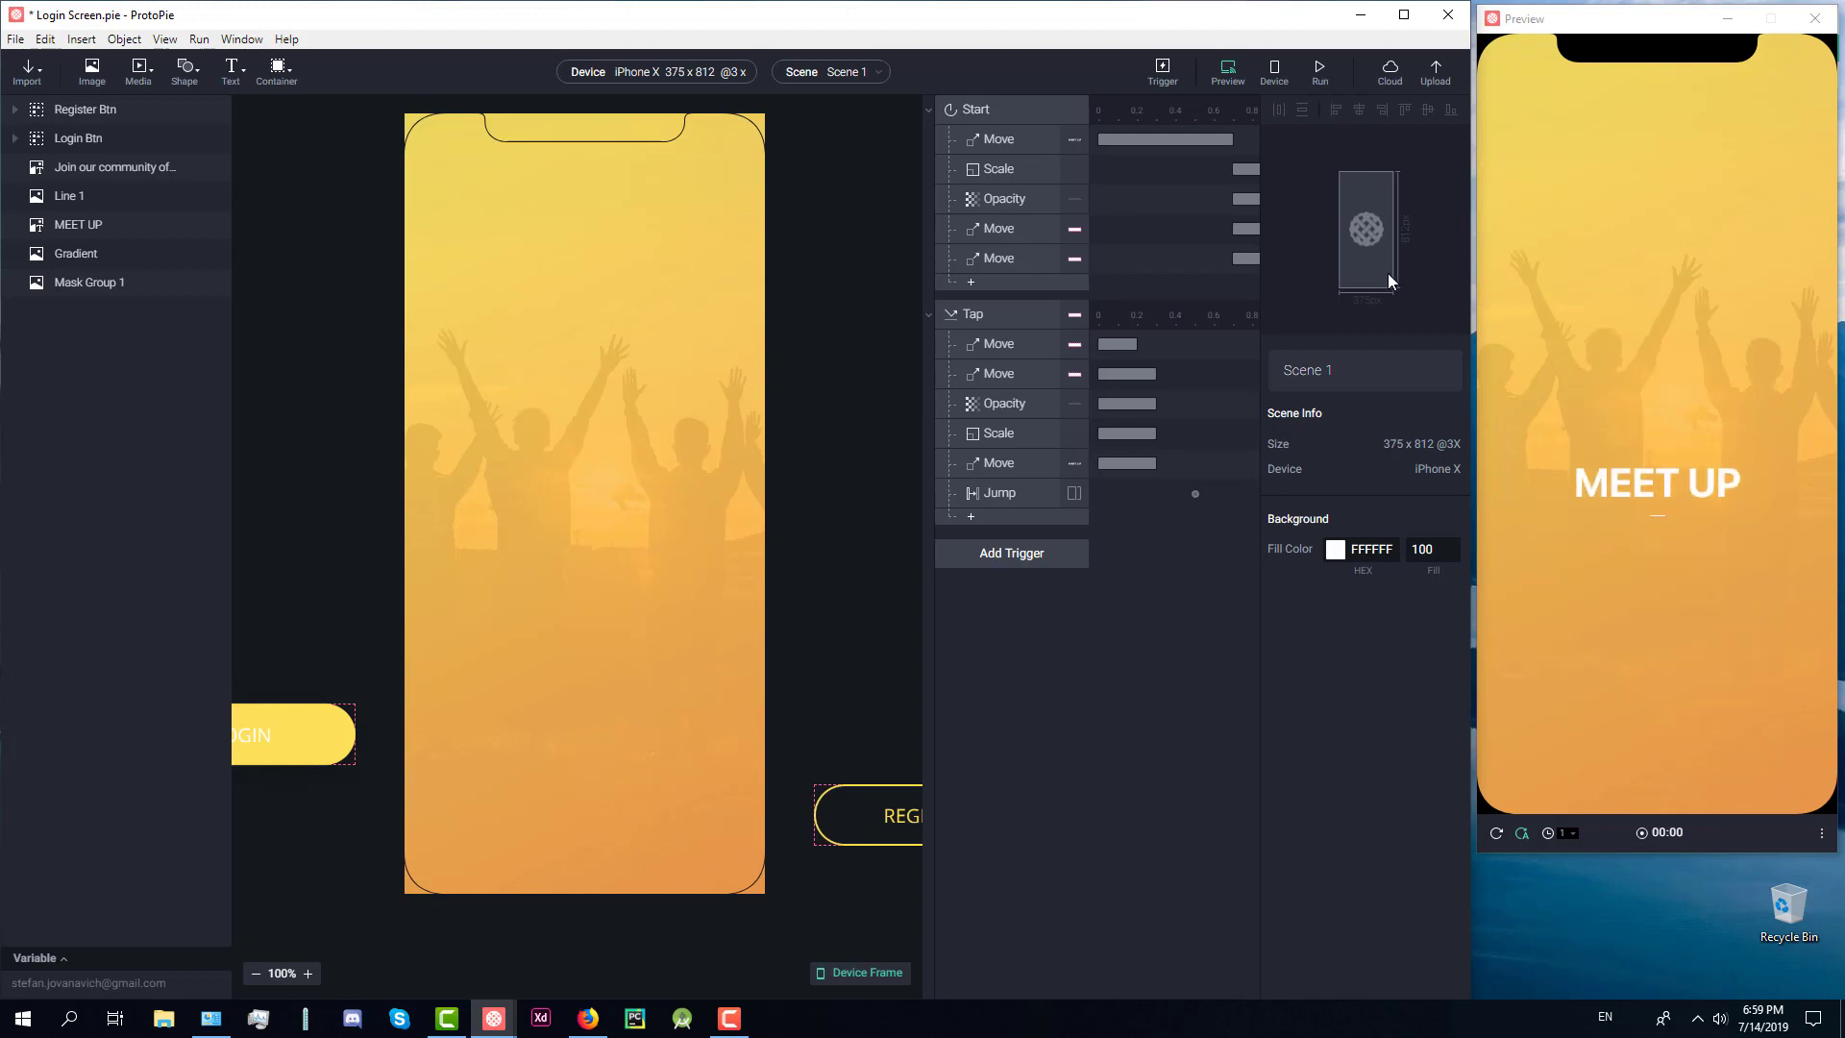
click(1750, 648)
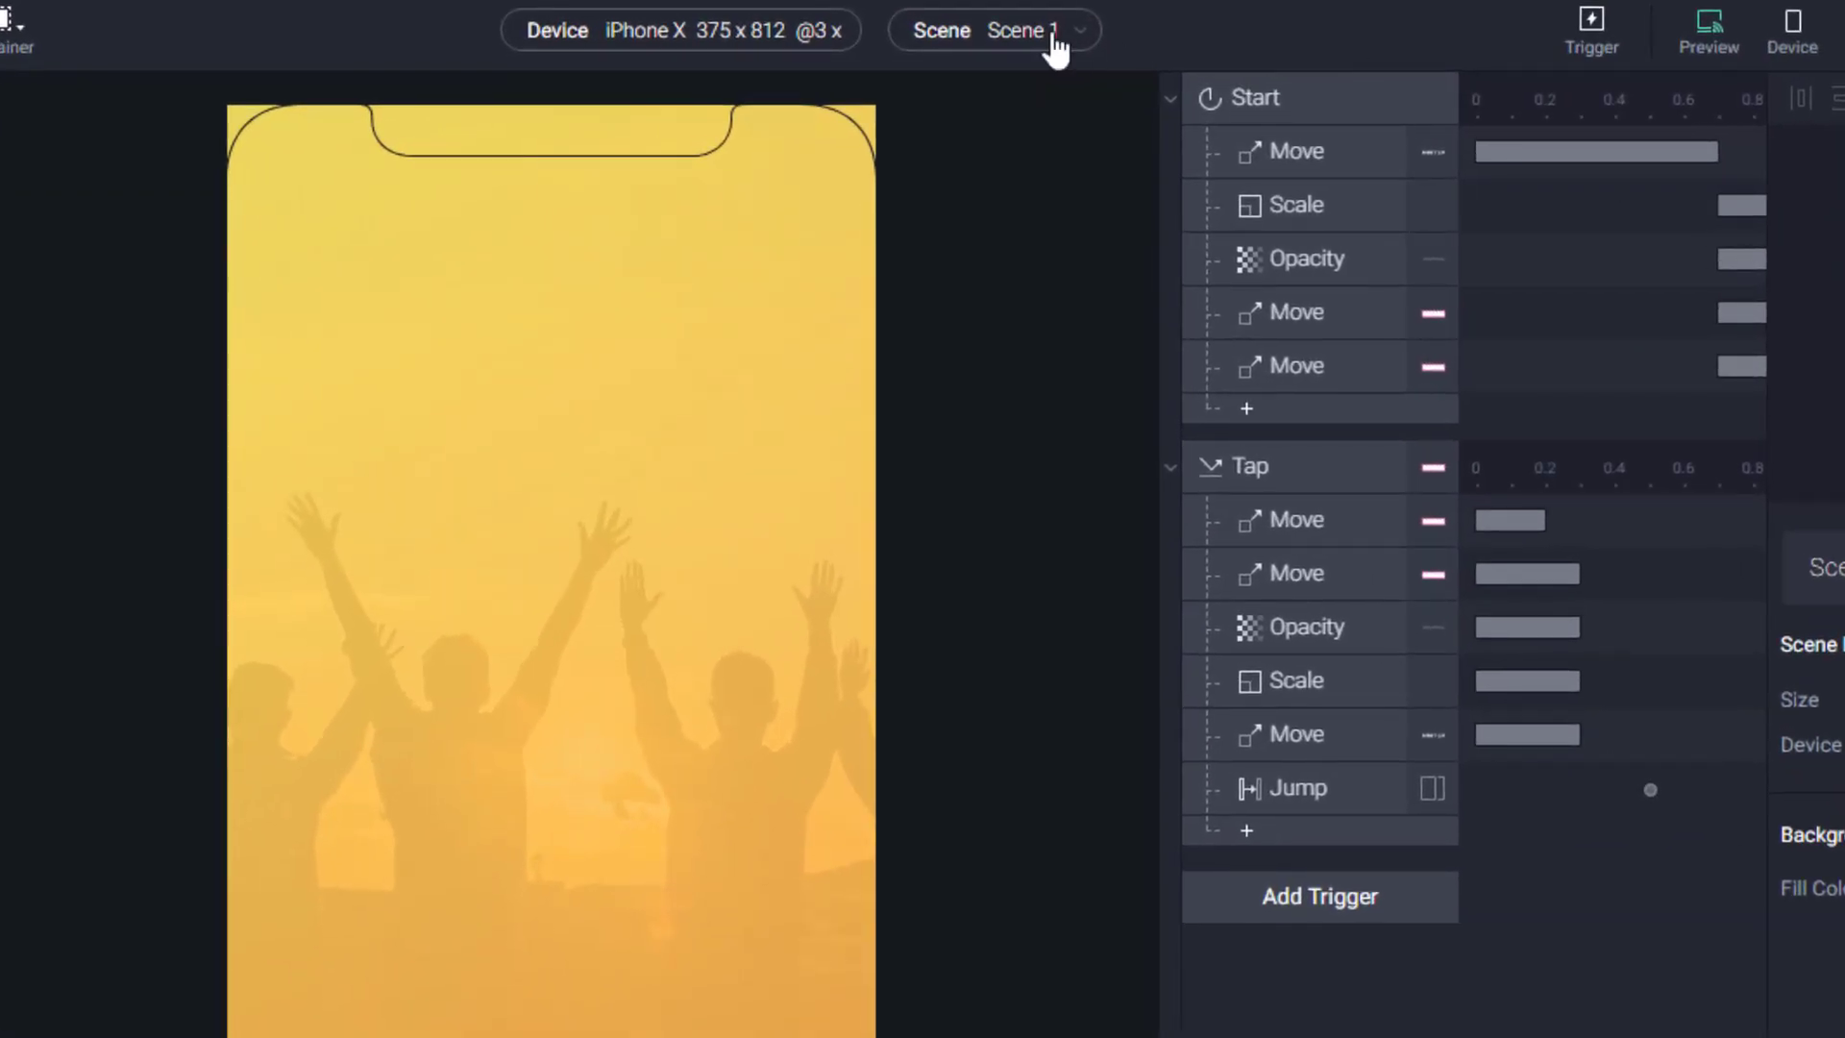
Step: Switch editing to Scene 2 and select its Start trigger
click(1057, 44)
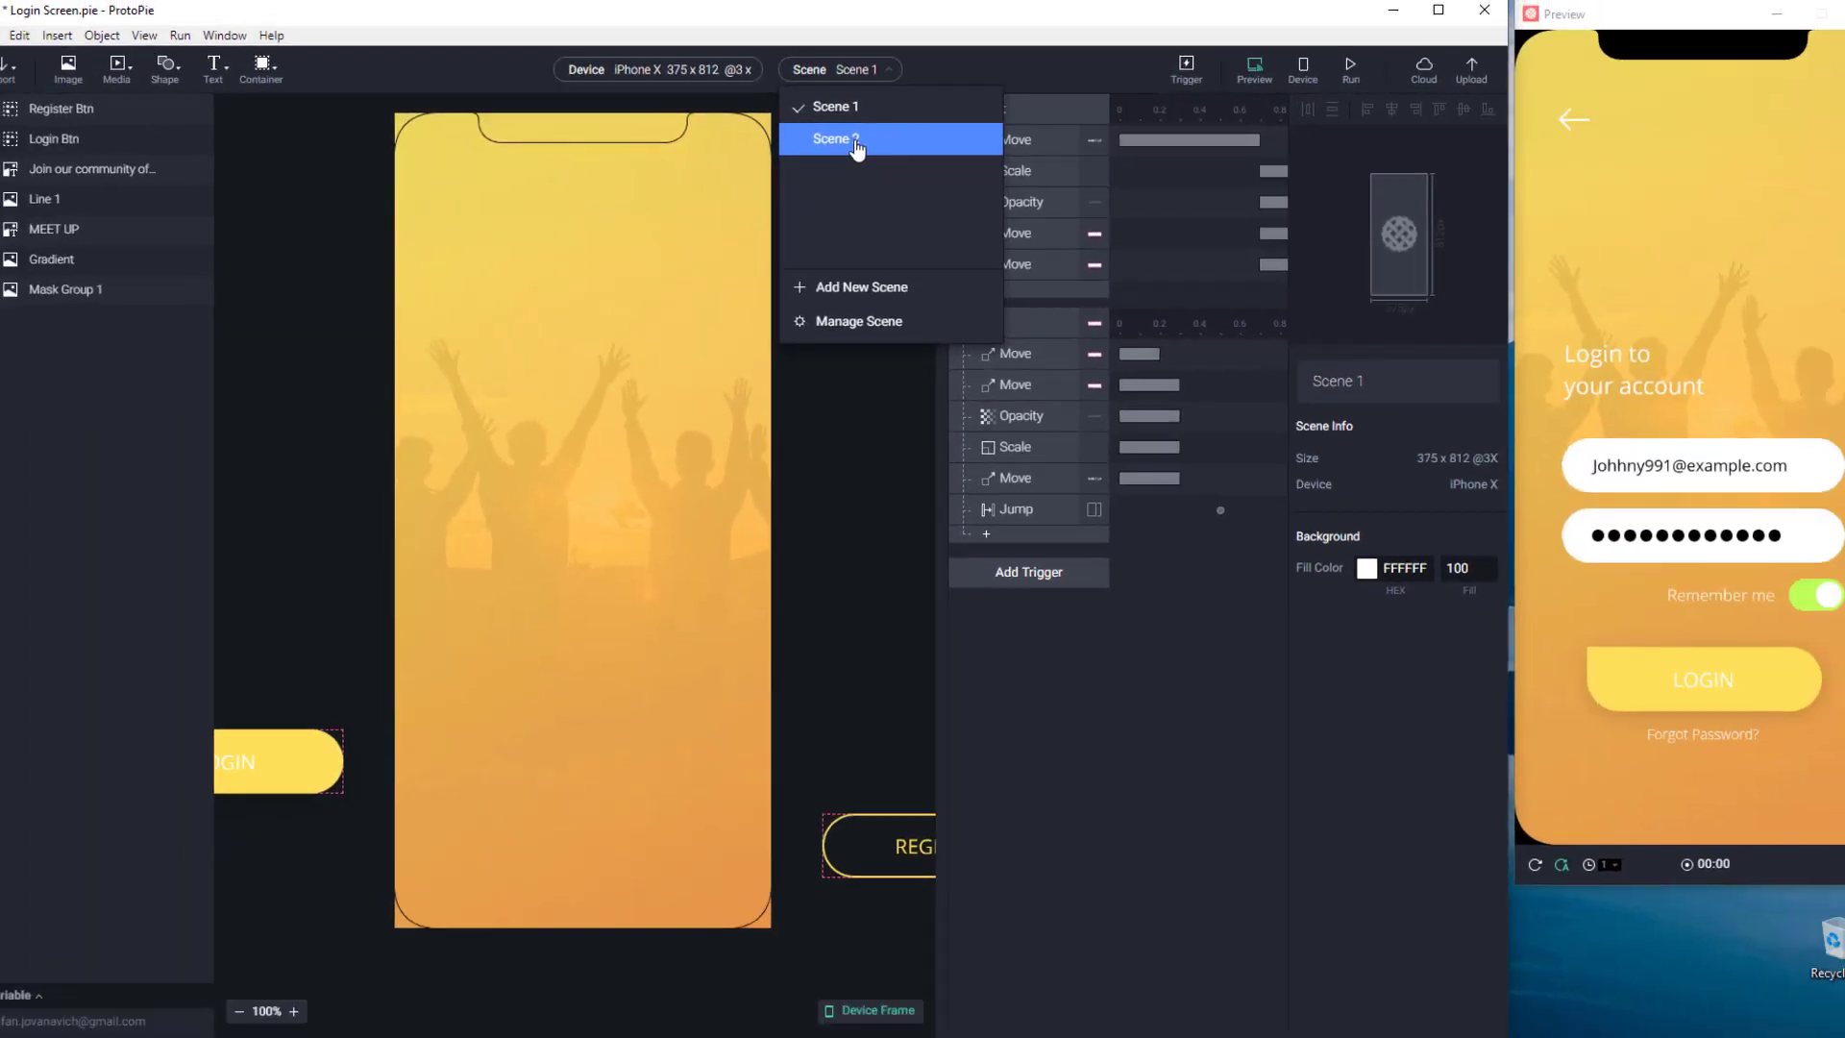
click(834, 139)
click(483, 381)
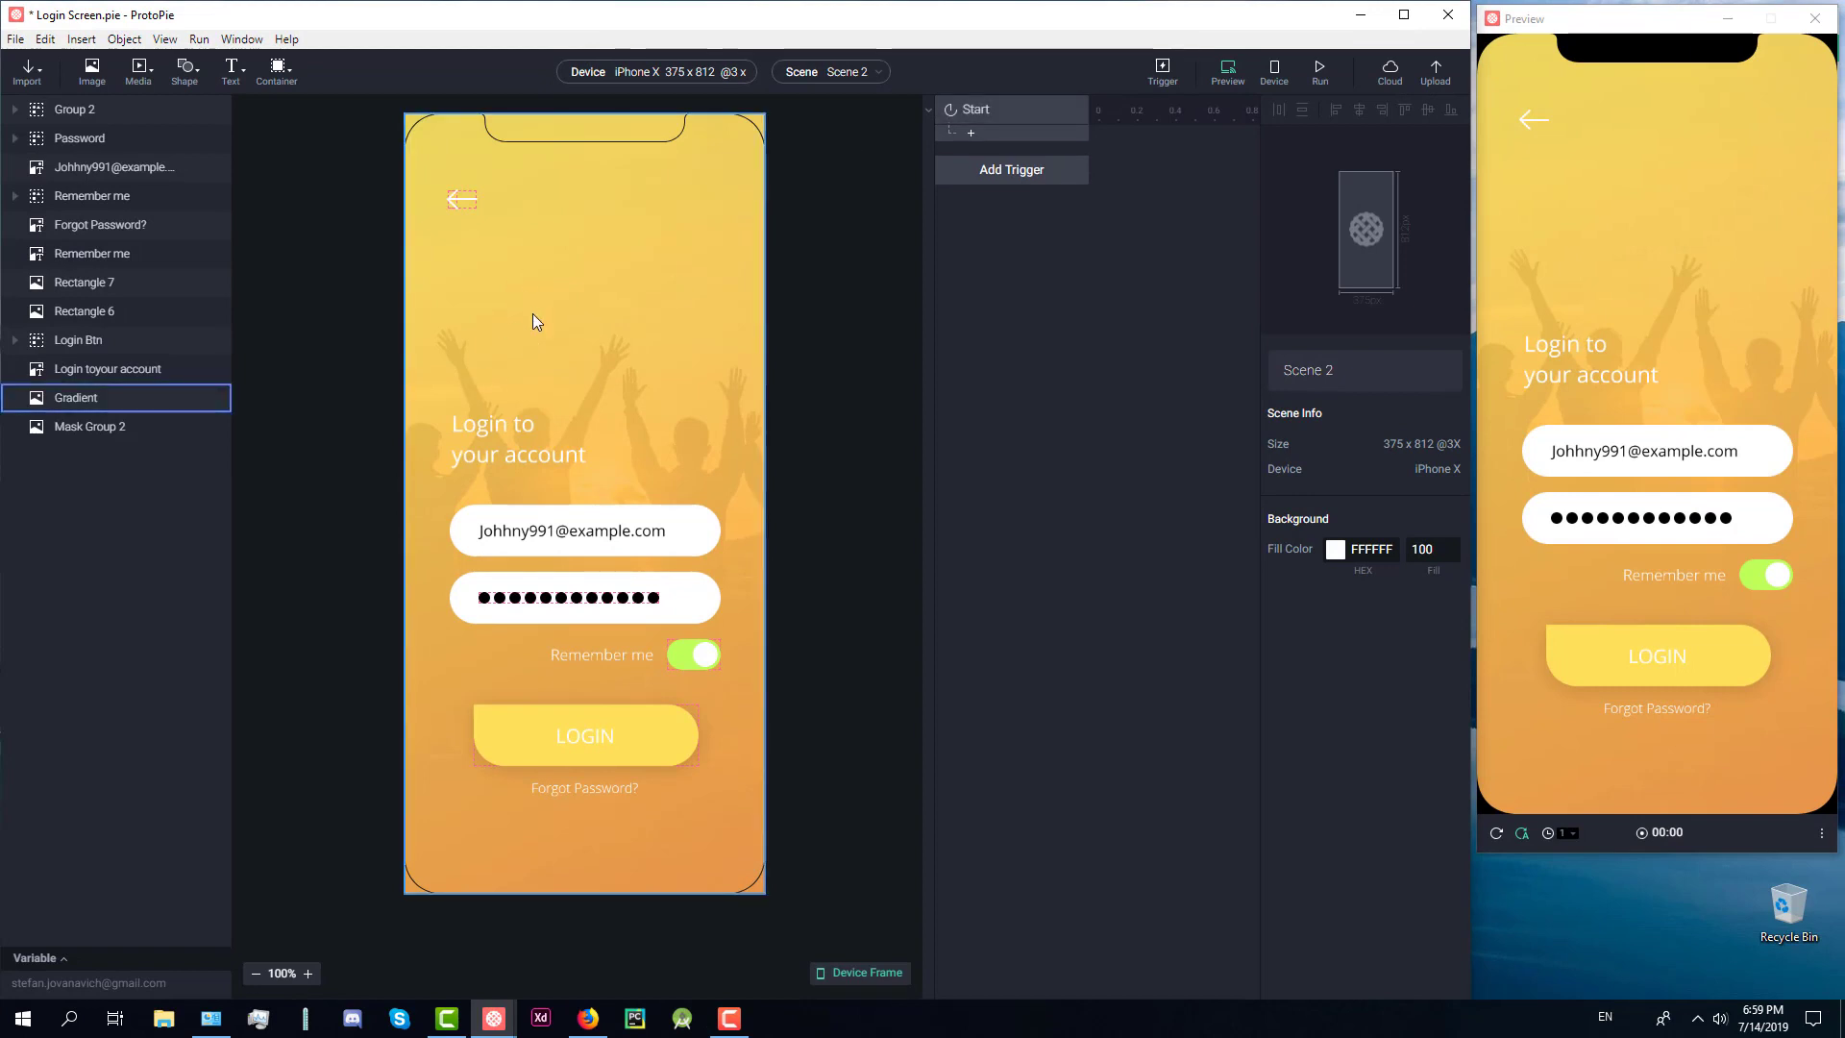
scroll(558, 331, up, 1)
click(989, 108)
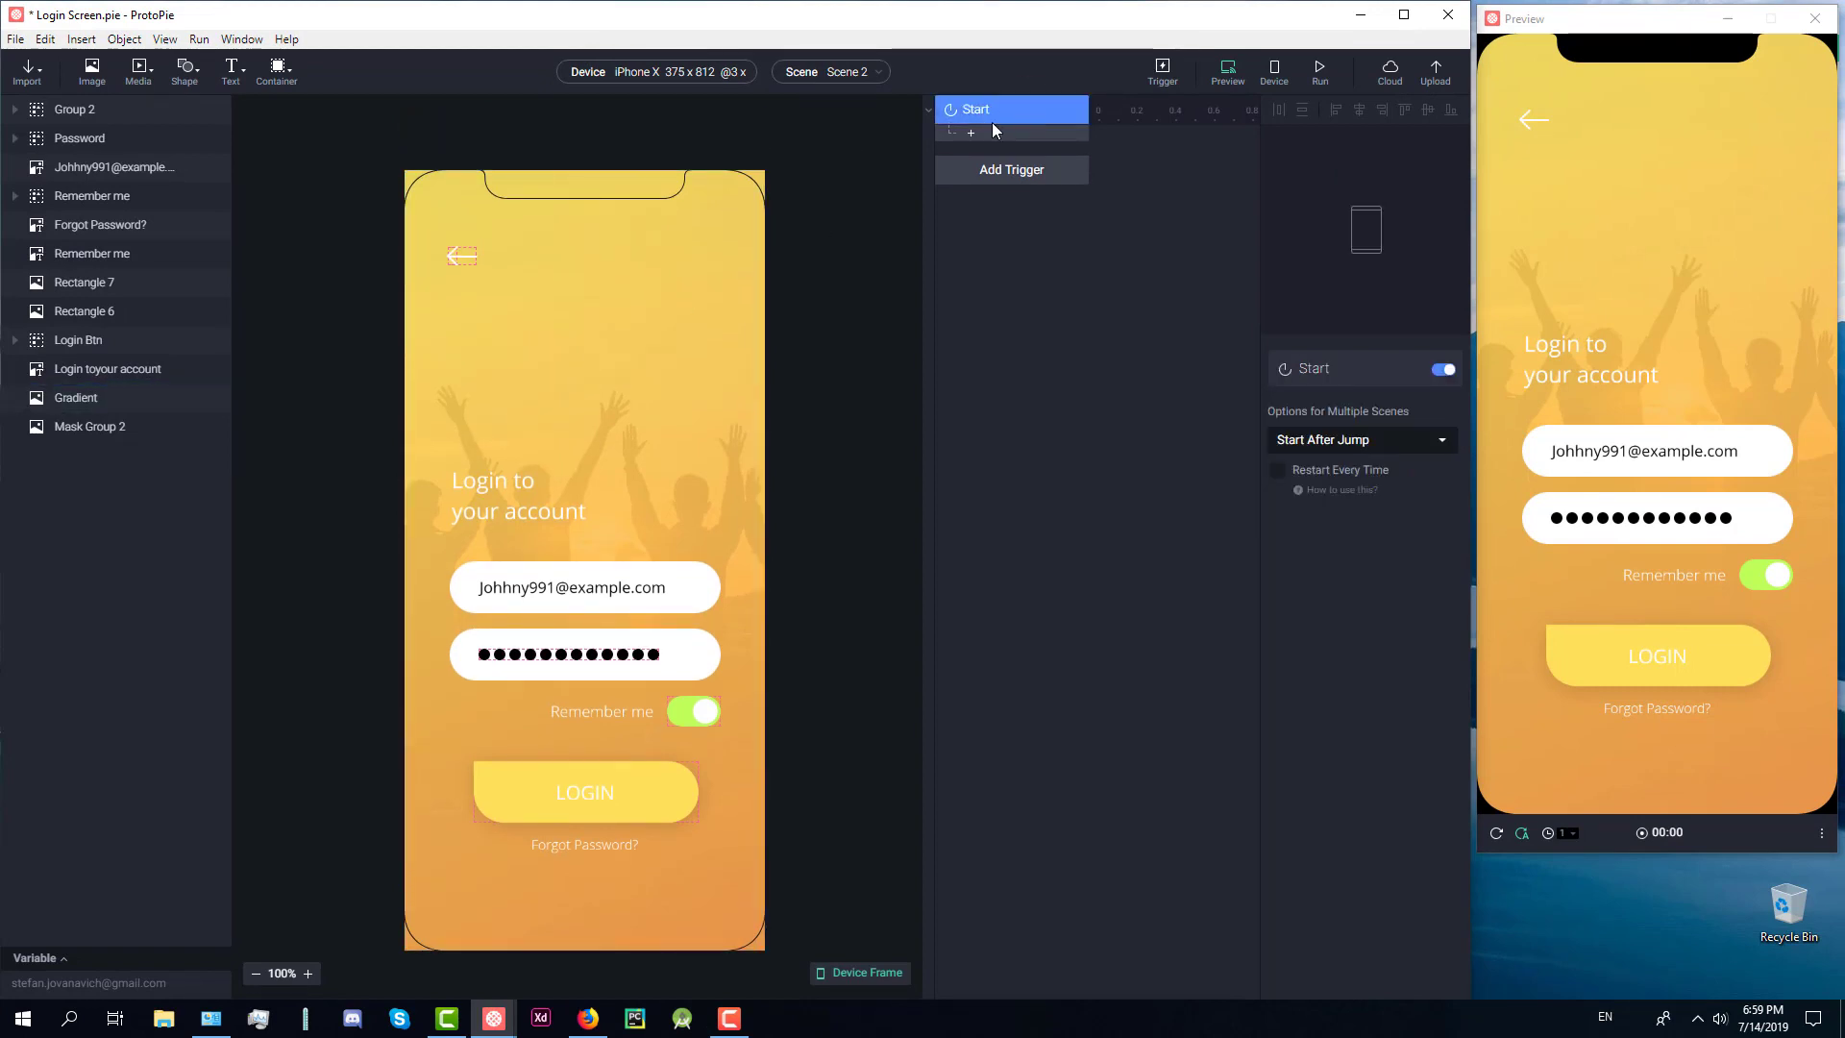
scroll(519, 298, up, 1)
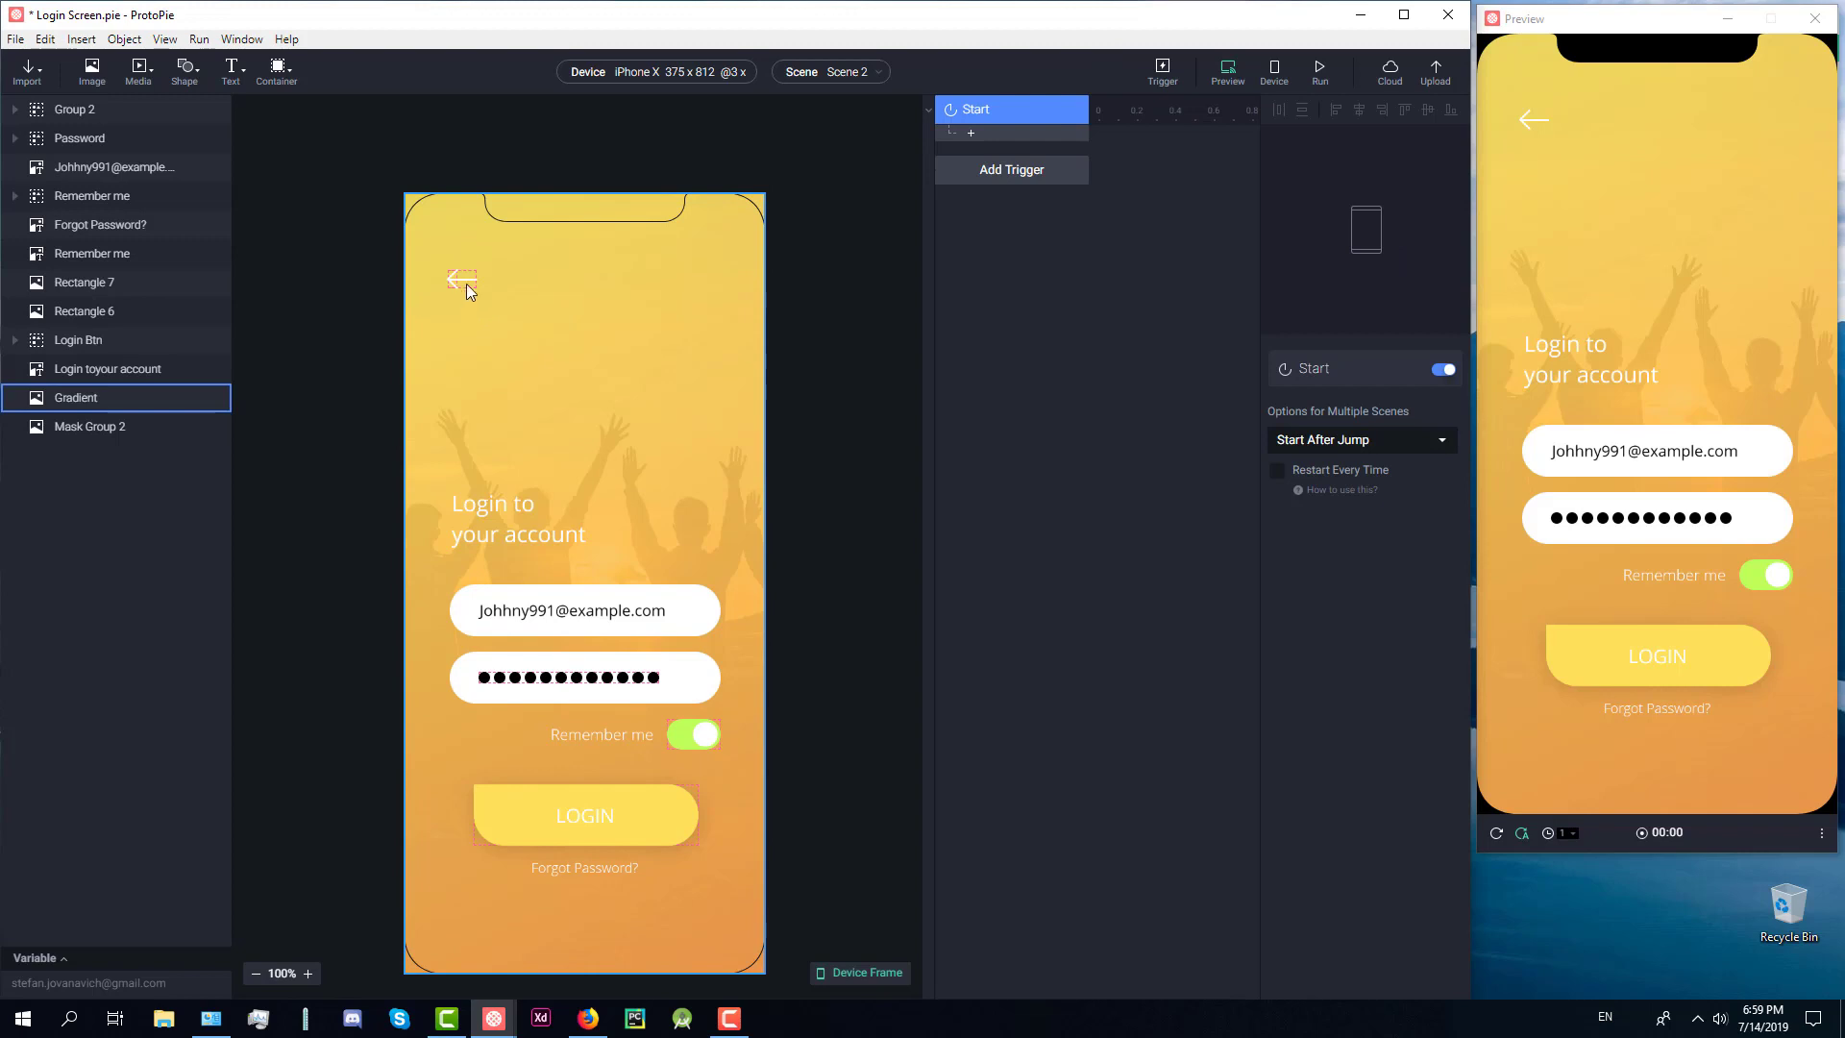
Step: Add a Move response for the back arrow group under Scene 2's Start trigger
click(465, 284)
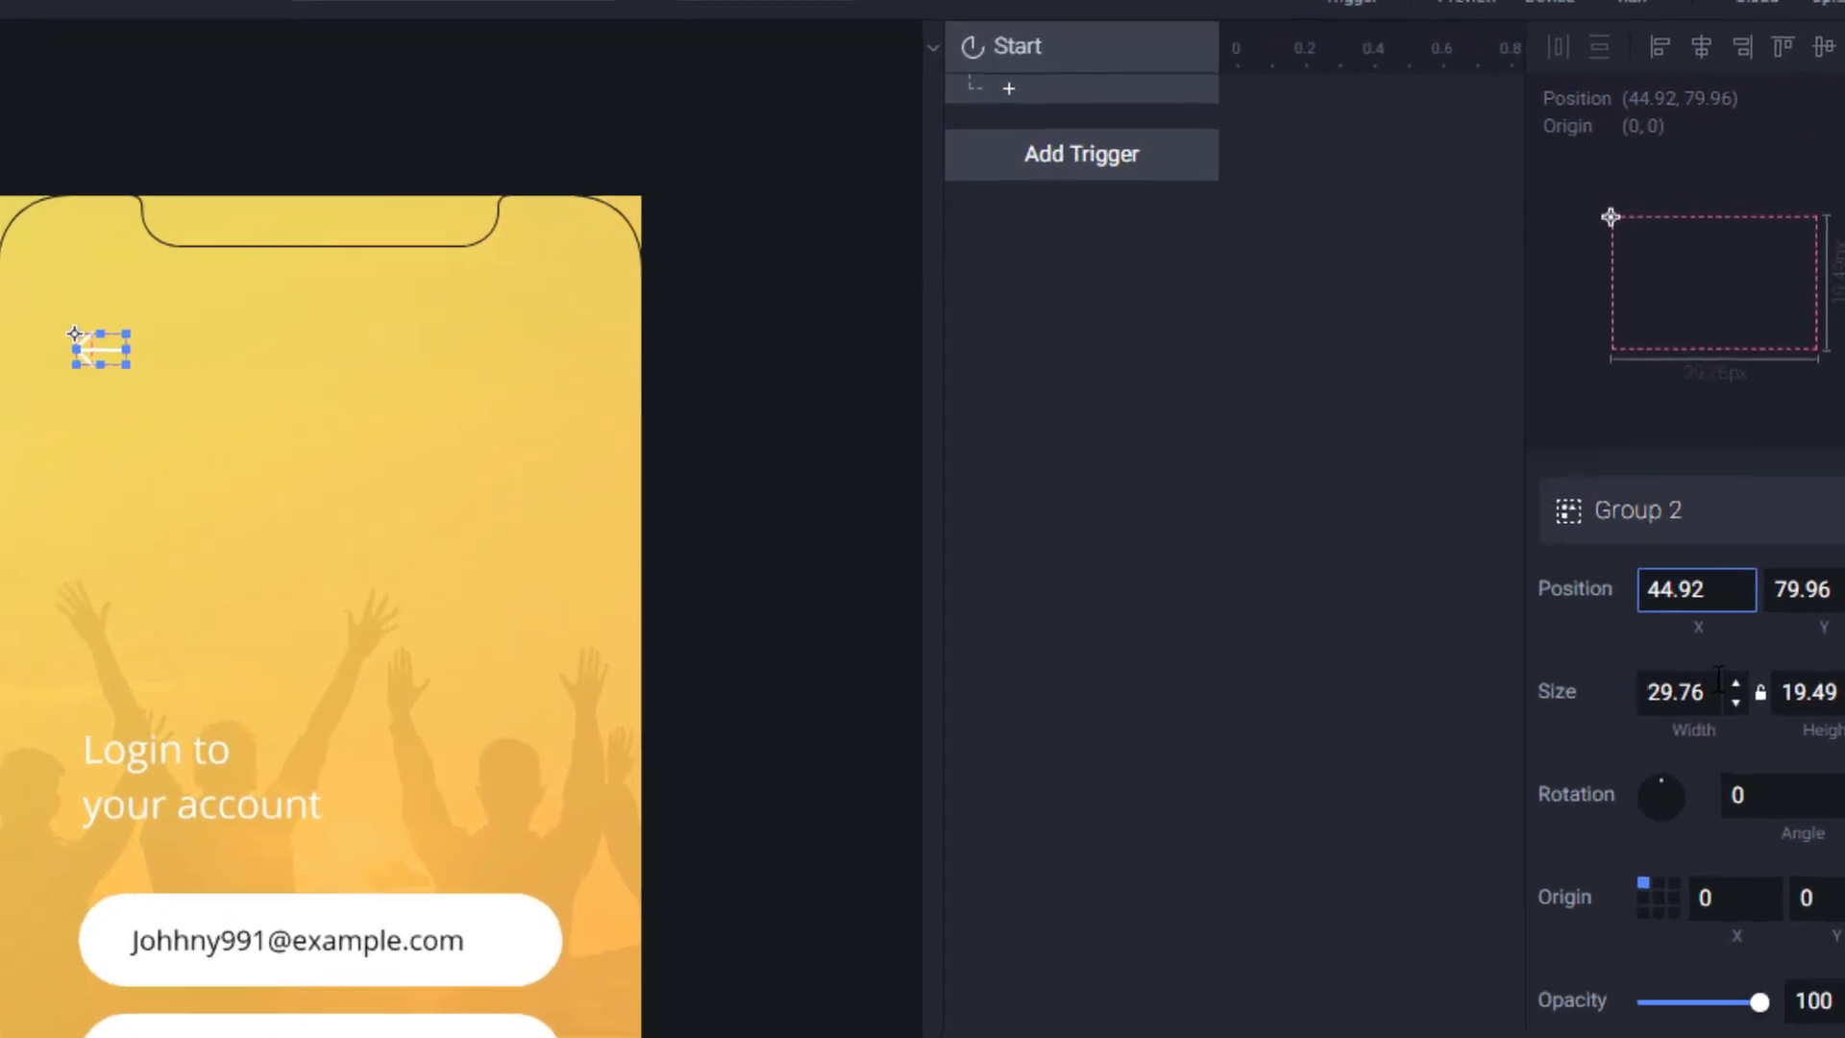
click(1345, 413)
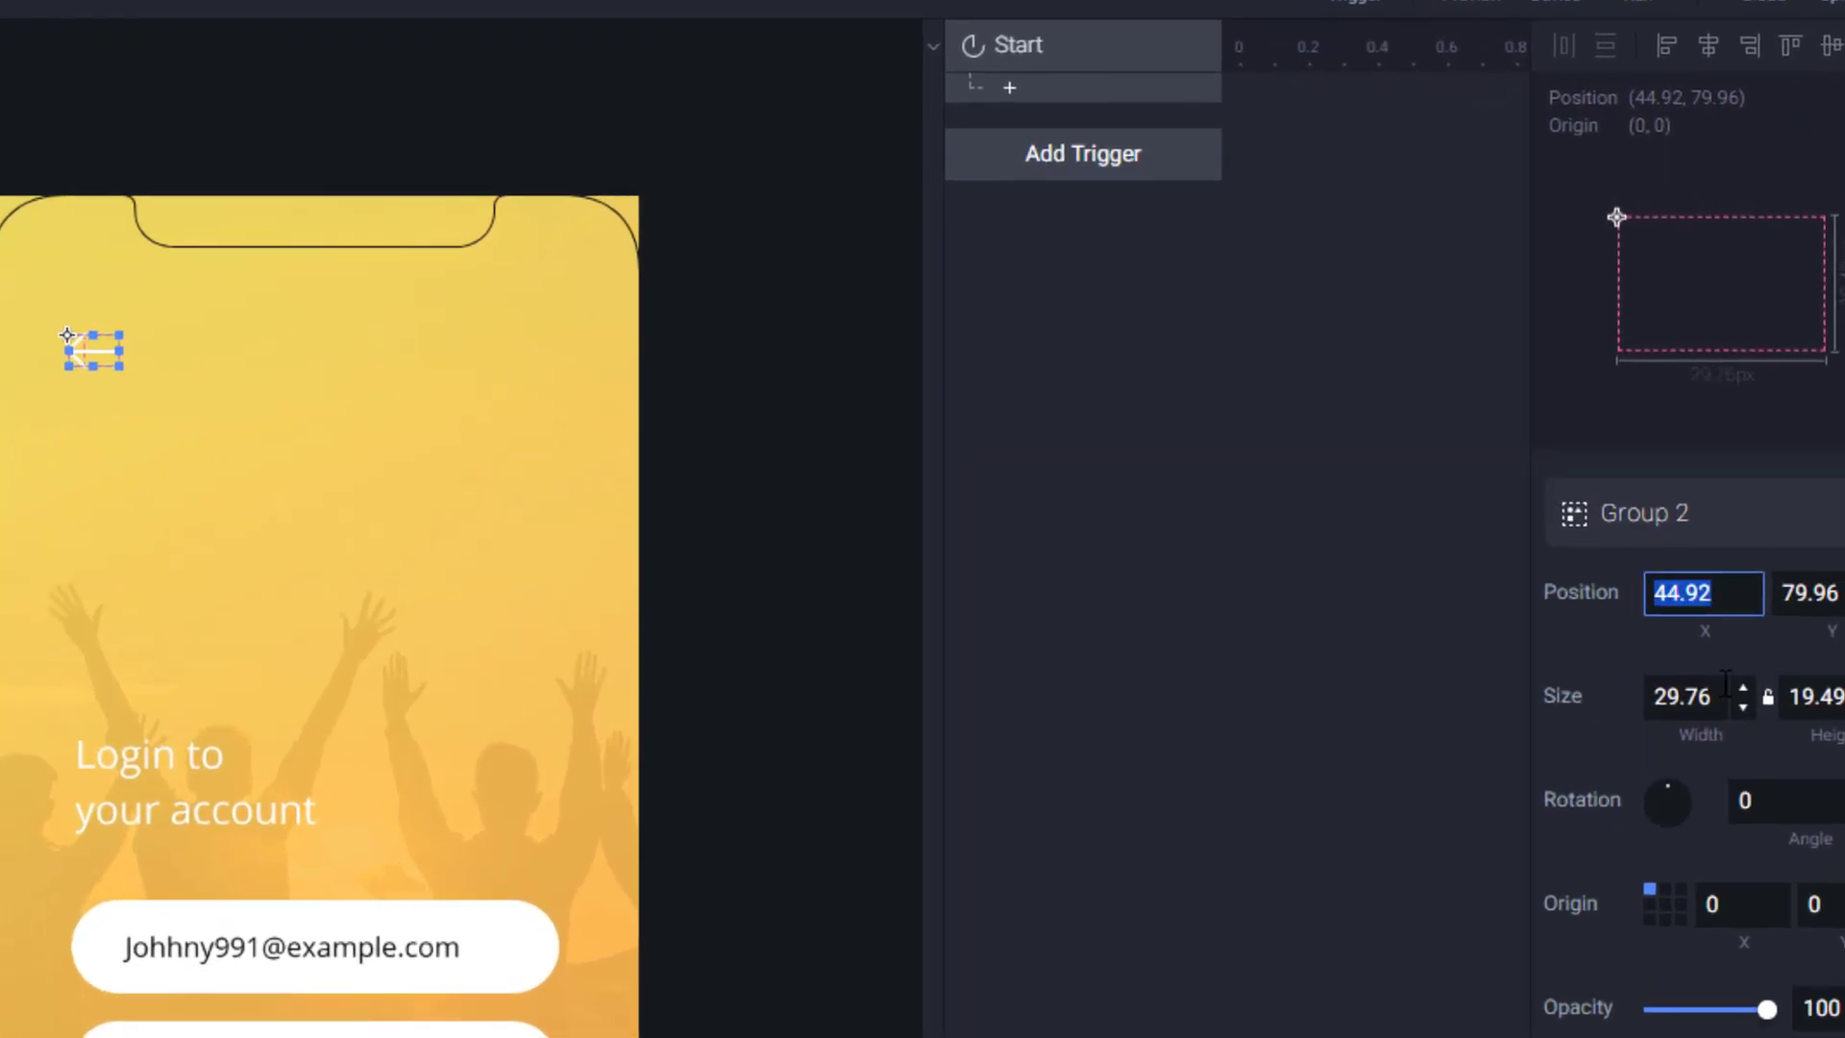
click(1008, 87)
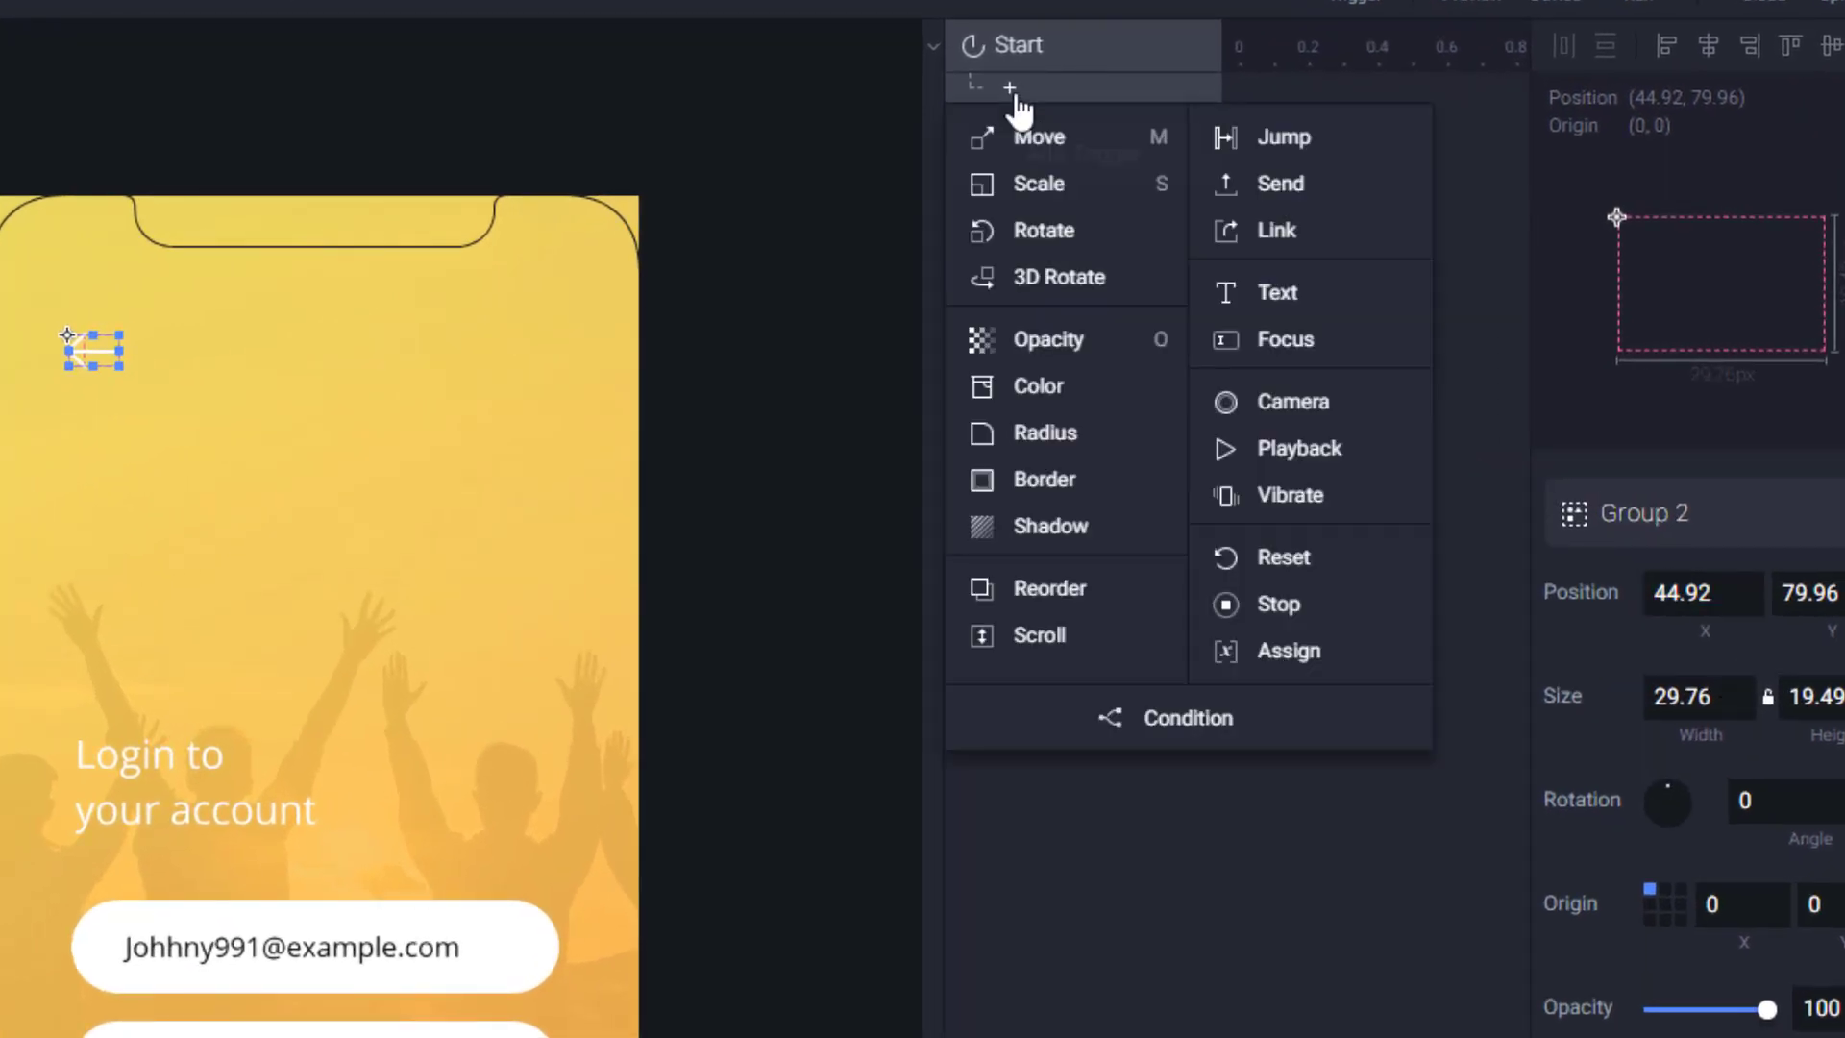
click(1074, 148)
click(1825, 577)
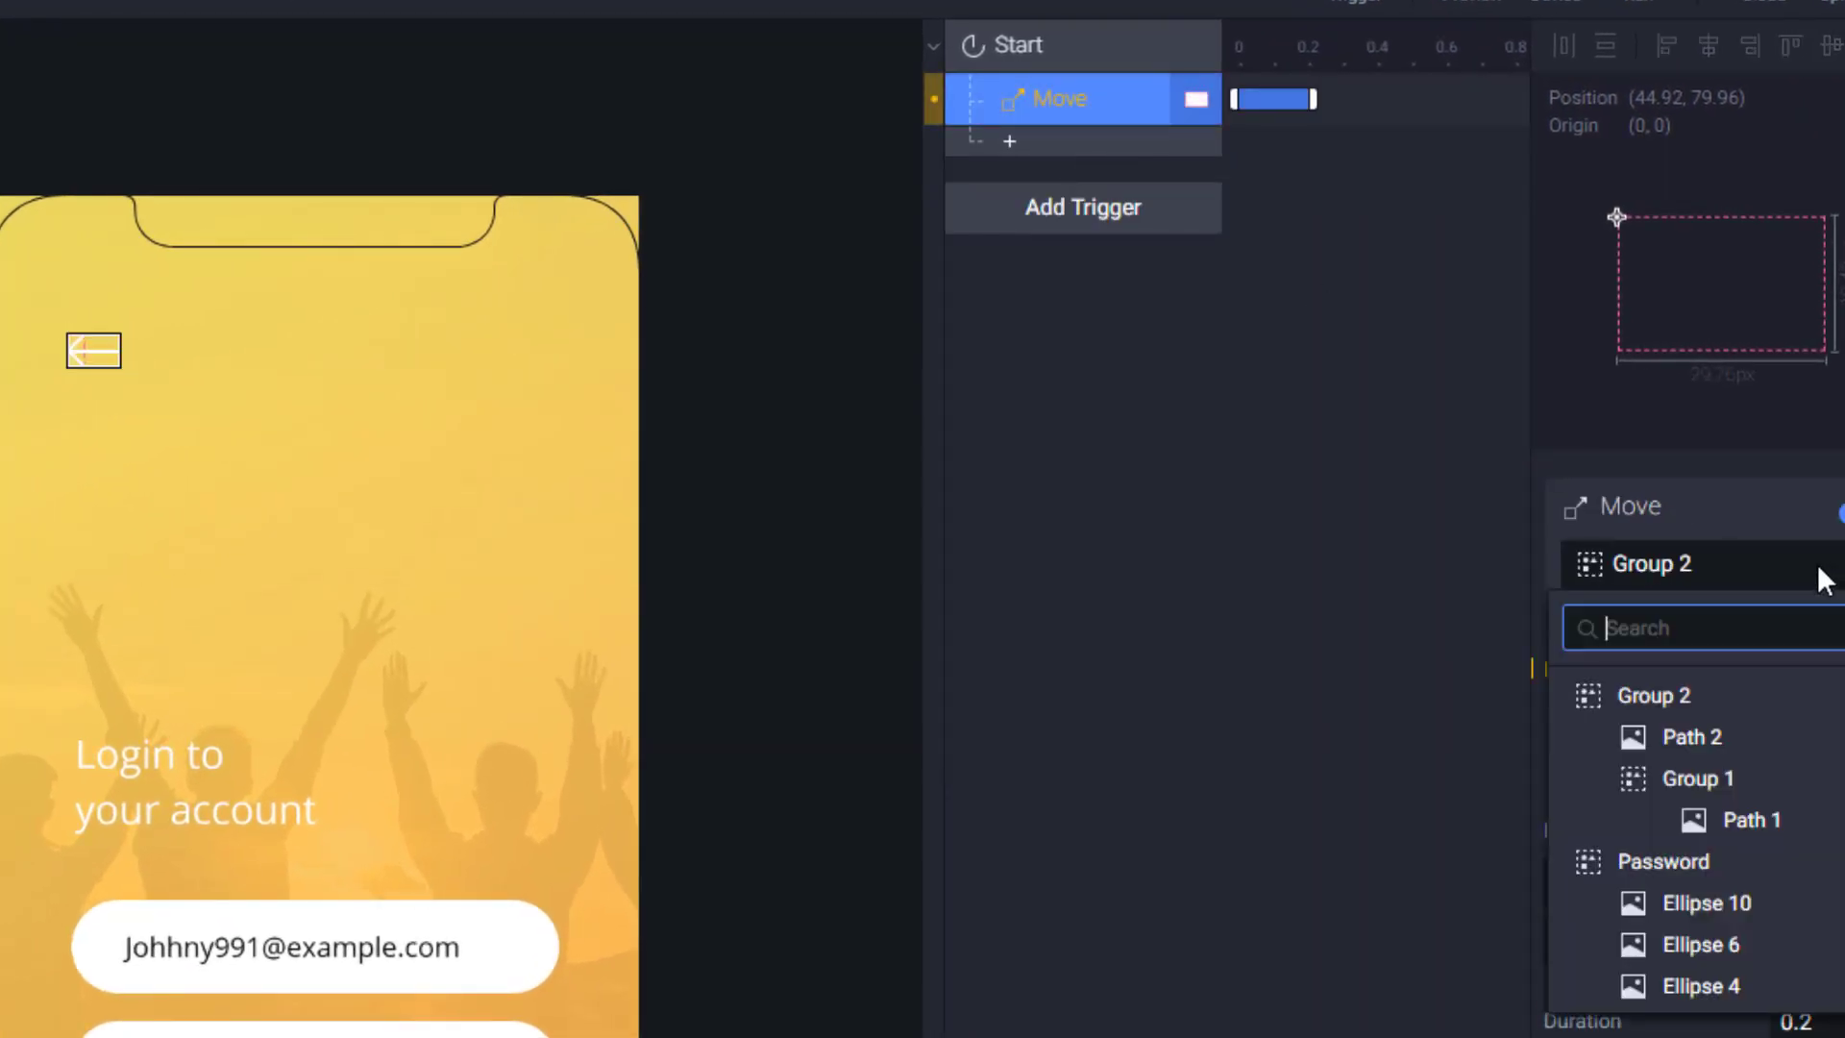
Step: Rename the arrow's layer group, Group 2, to "Back Arrow"
click(86, 351)
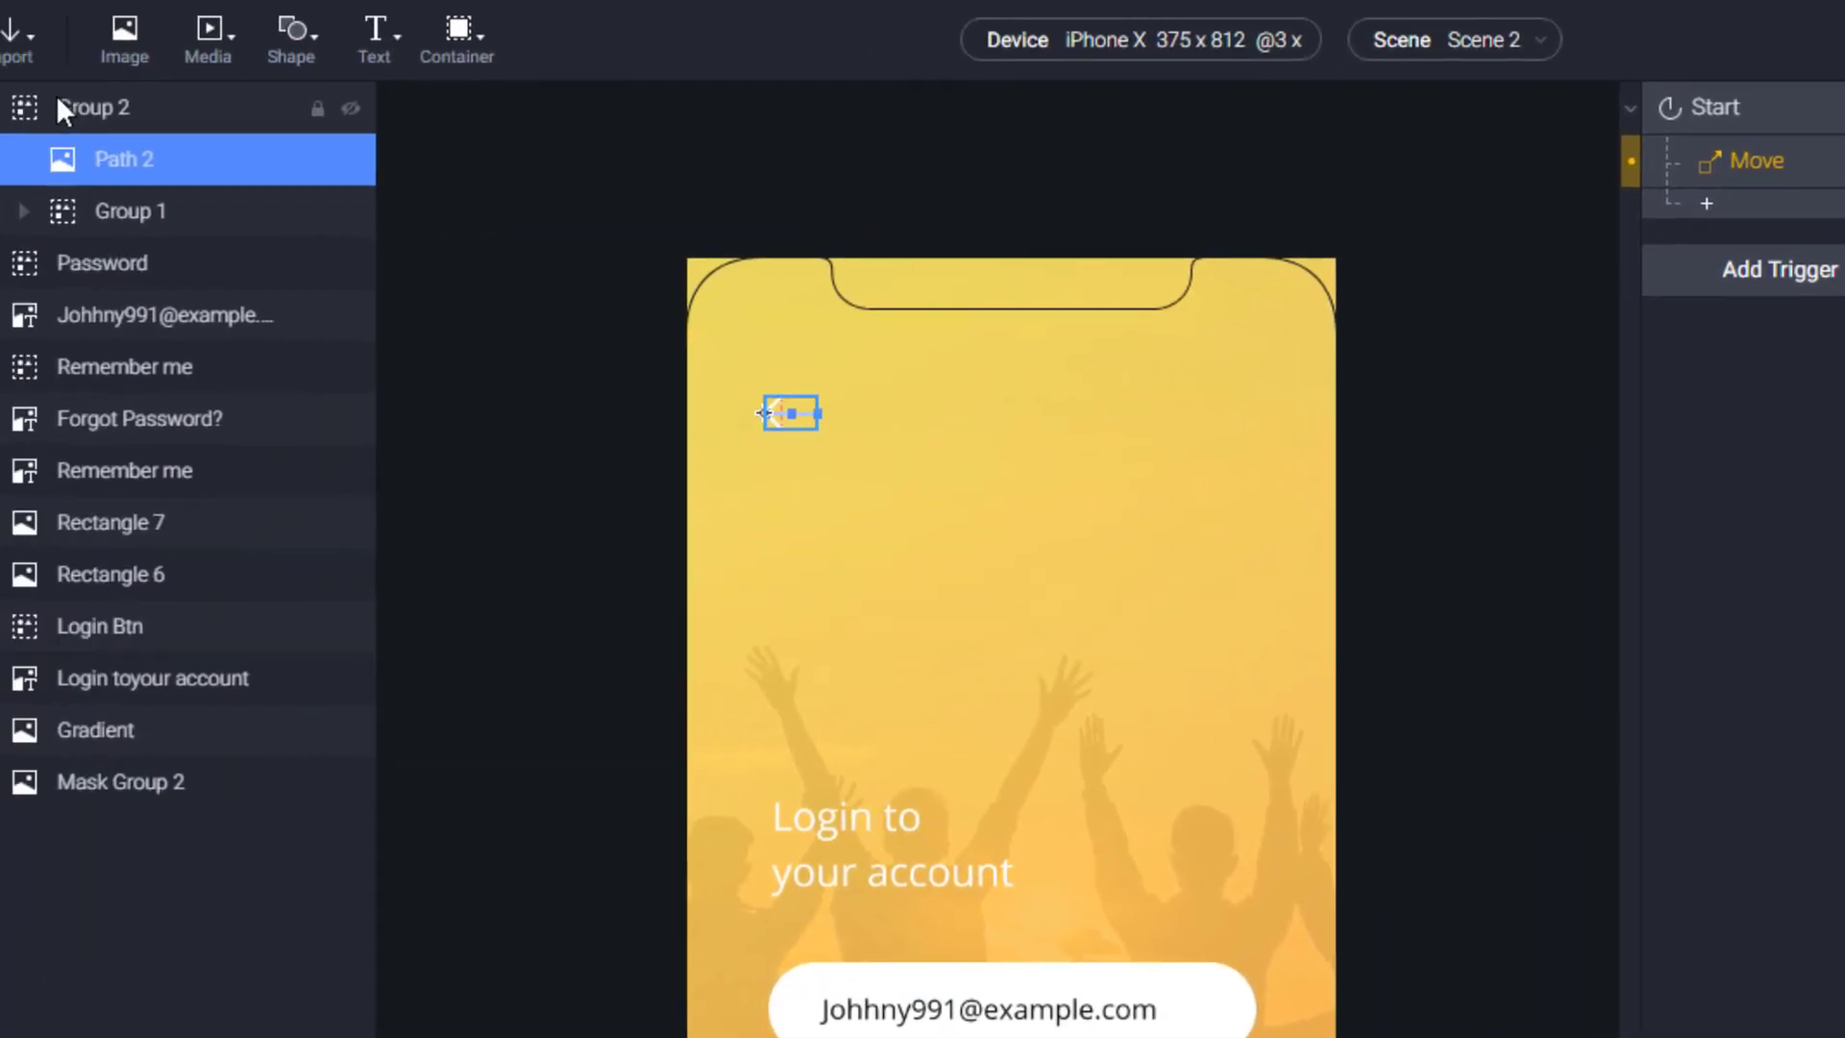
click(58, 111)
click(27, 112)
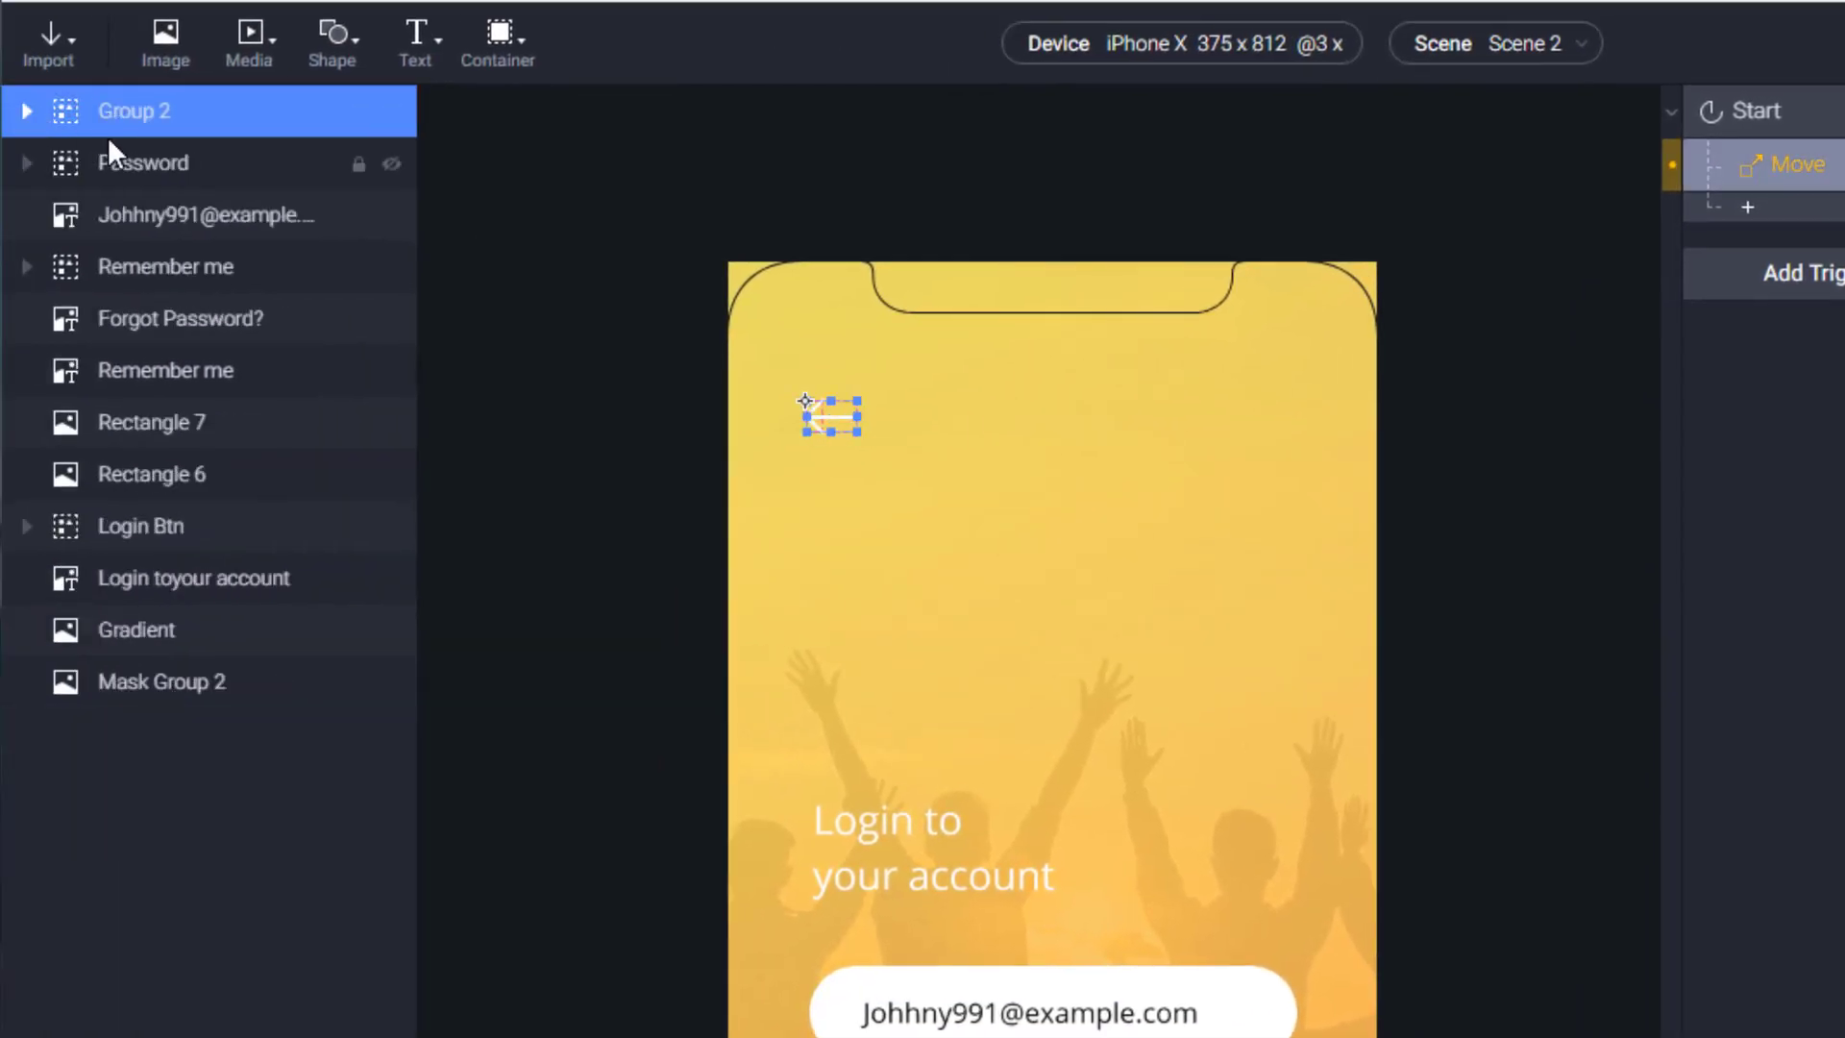
double_click(146, 120)
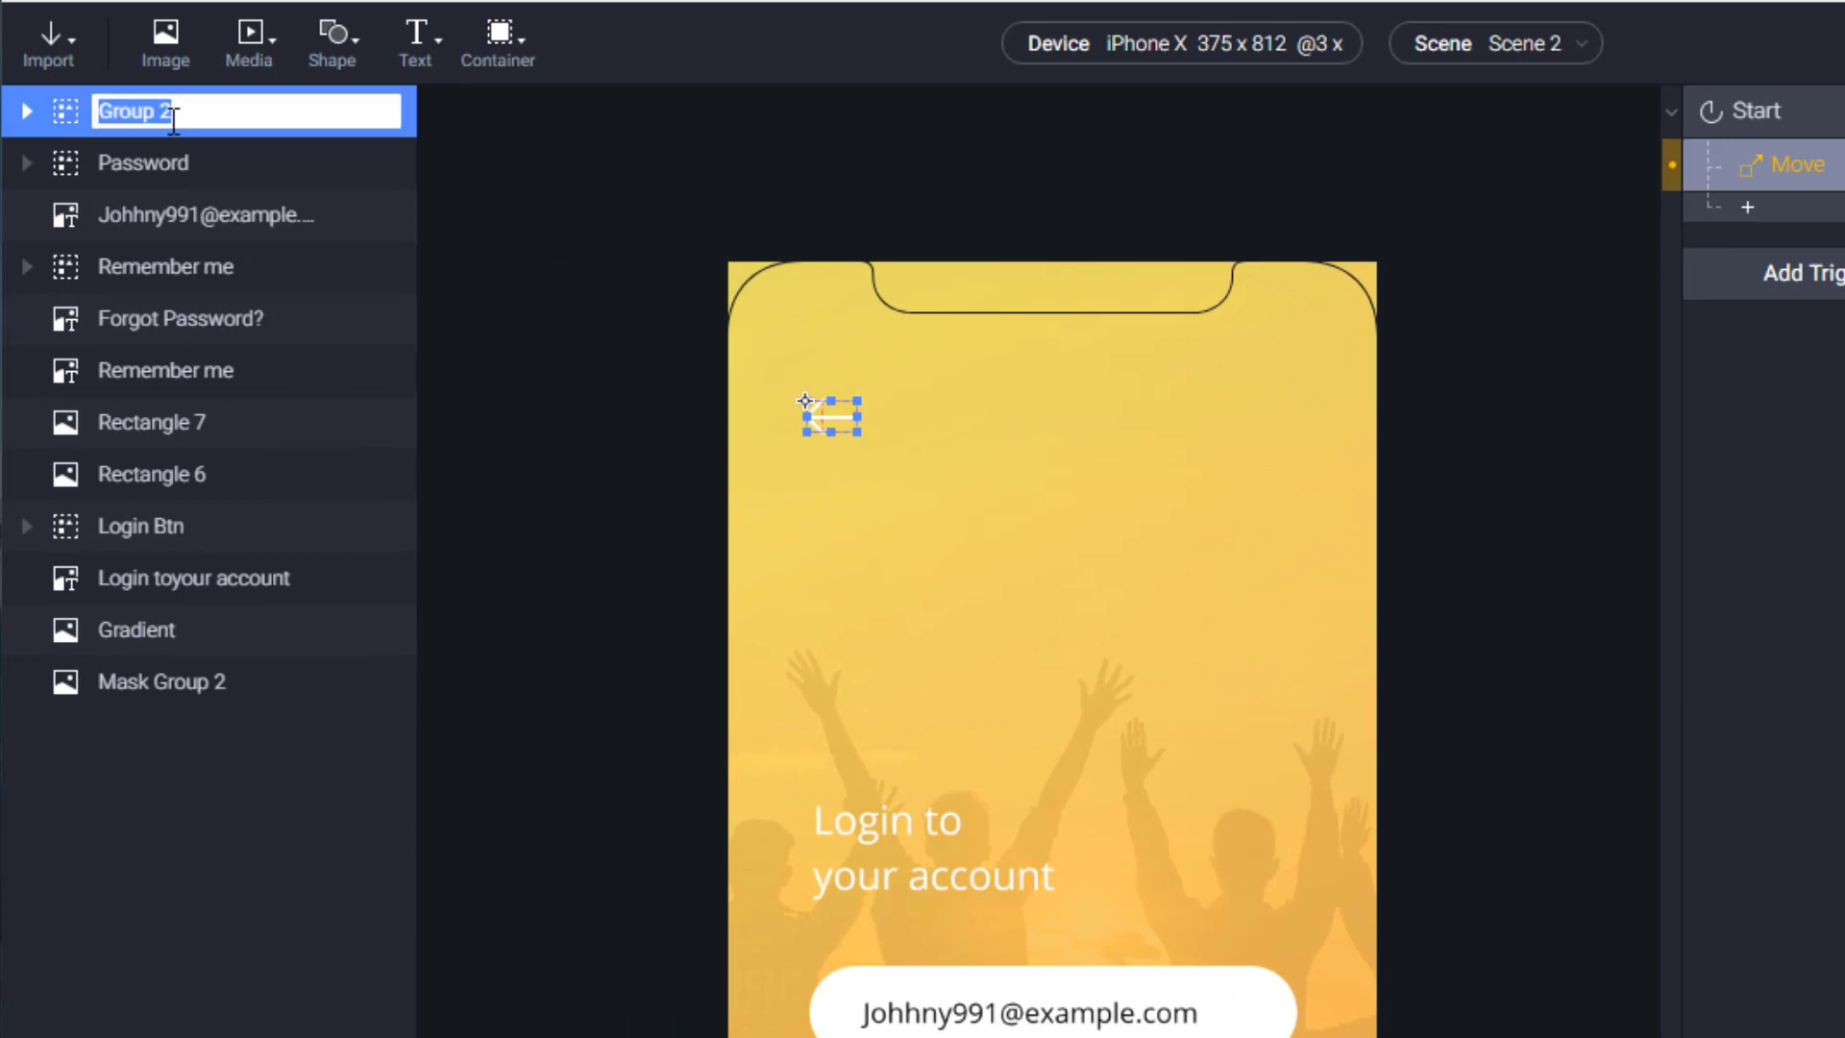
text(Back Arrow)
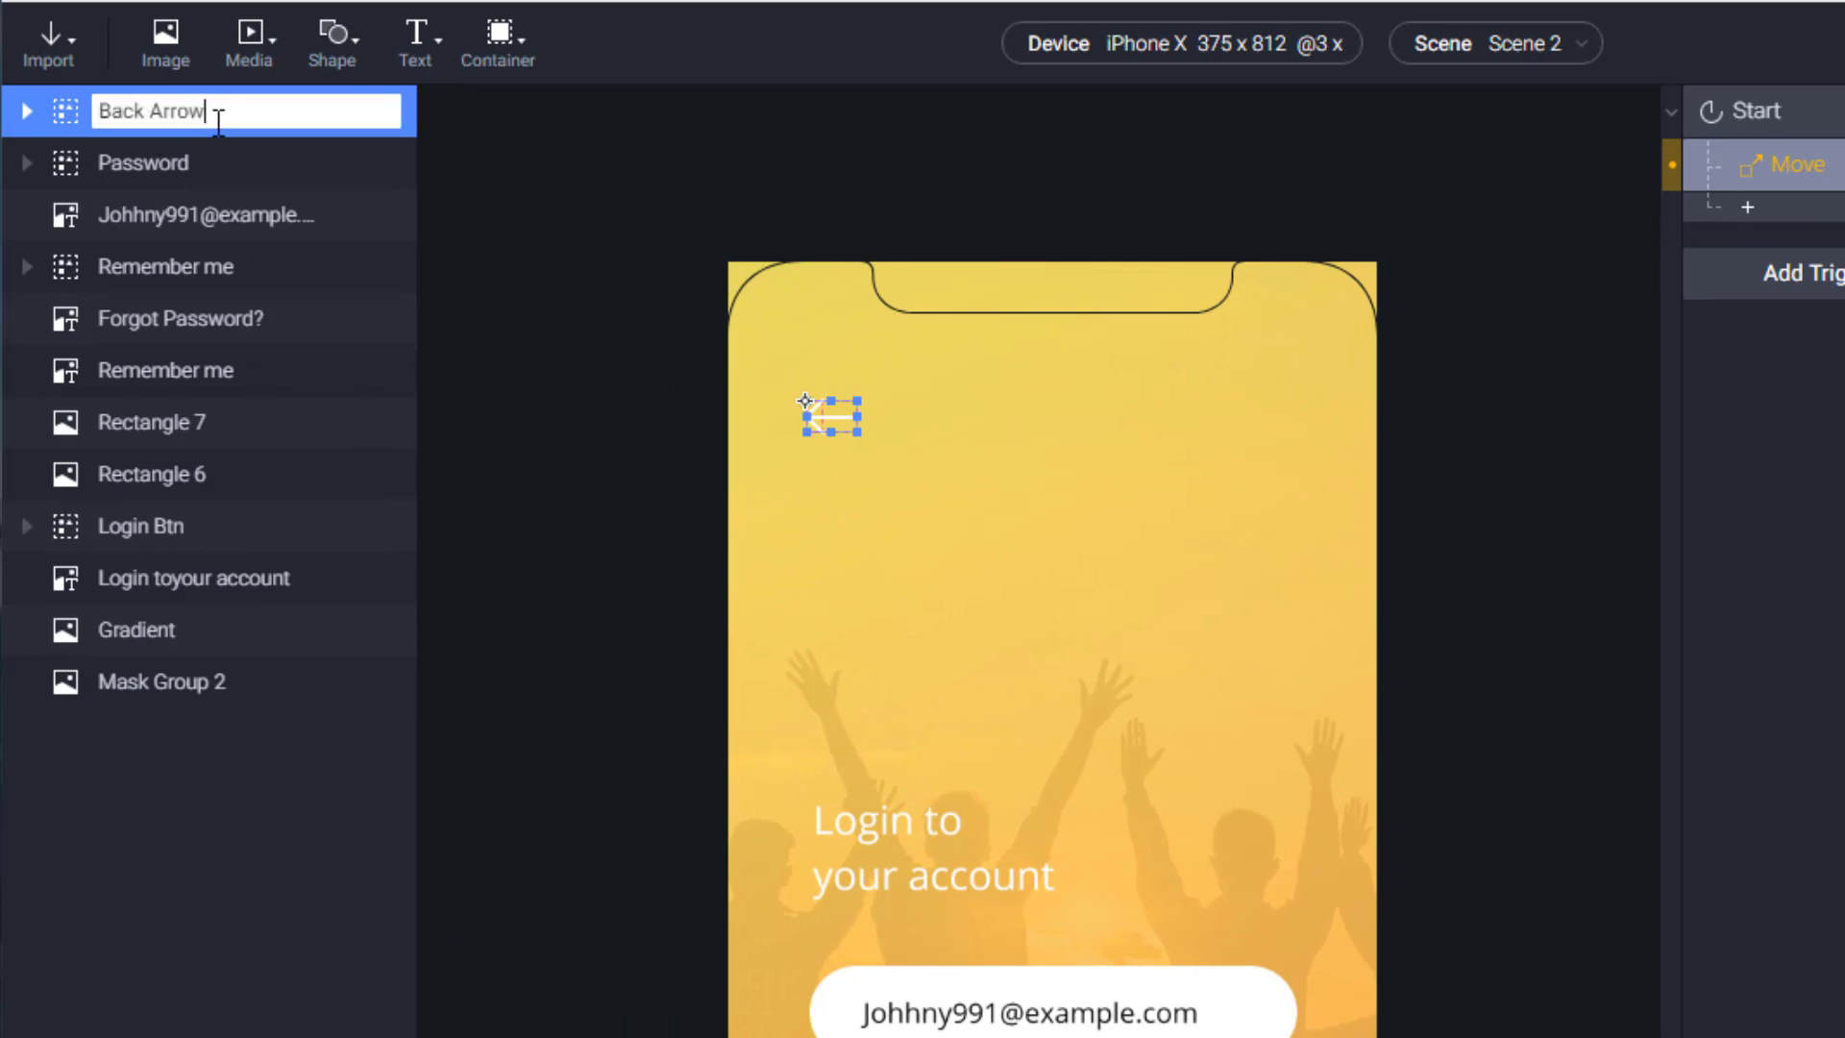
key(Return)
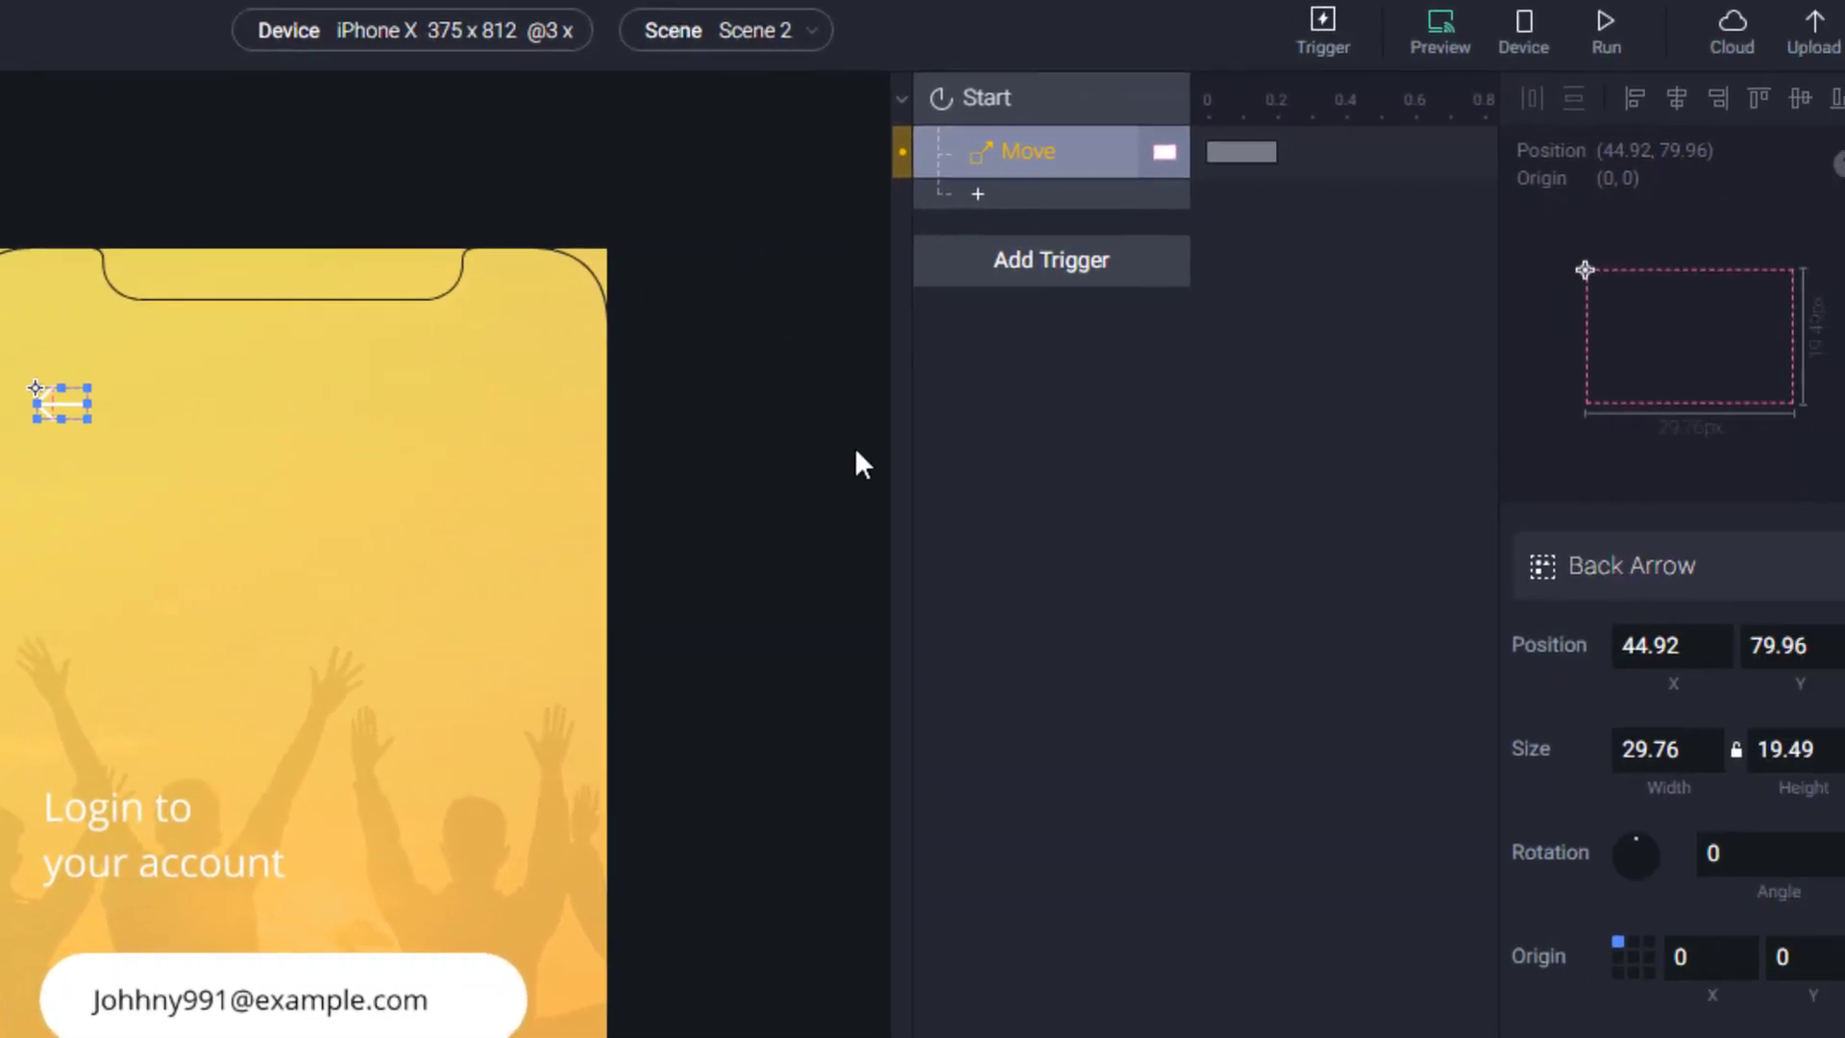
Step: Set the Back Arrow's Move response to Move To X 44.92, Y 79.96 with a duration of 0.5
click(1824, 179)
click(1682, 780)
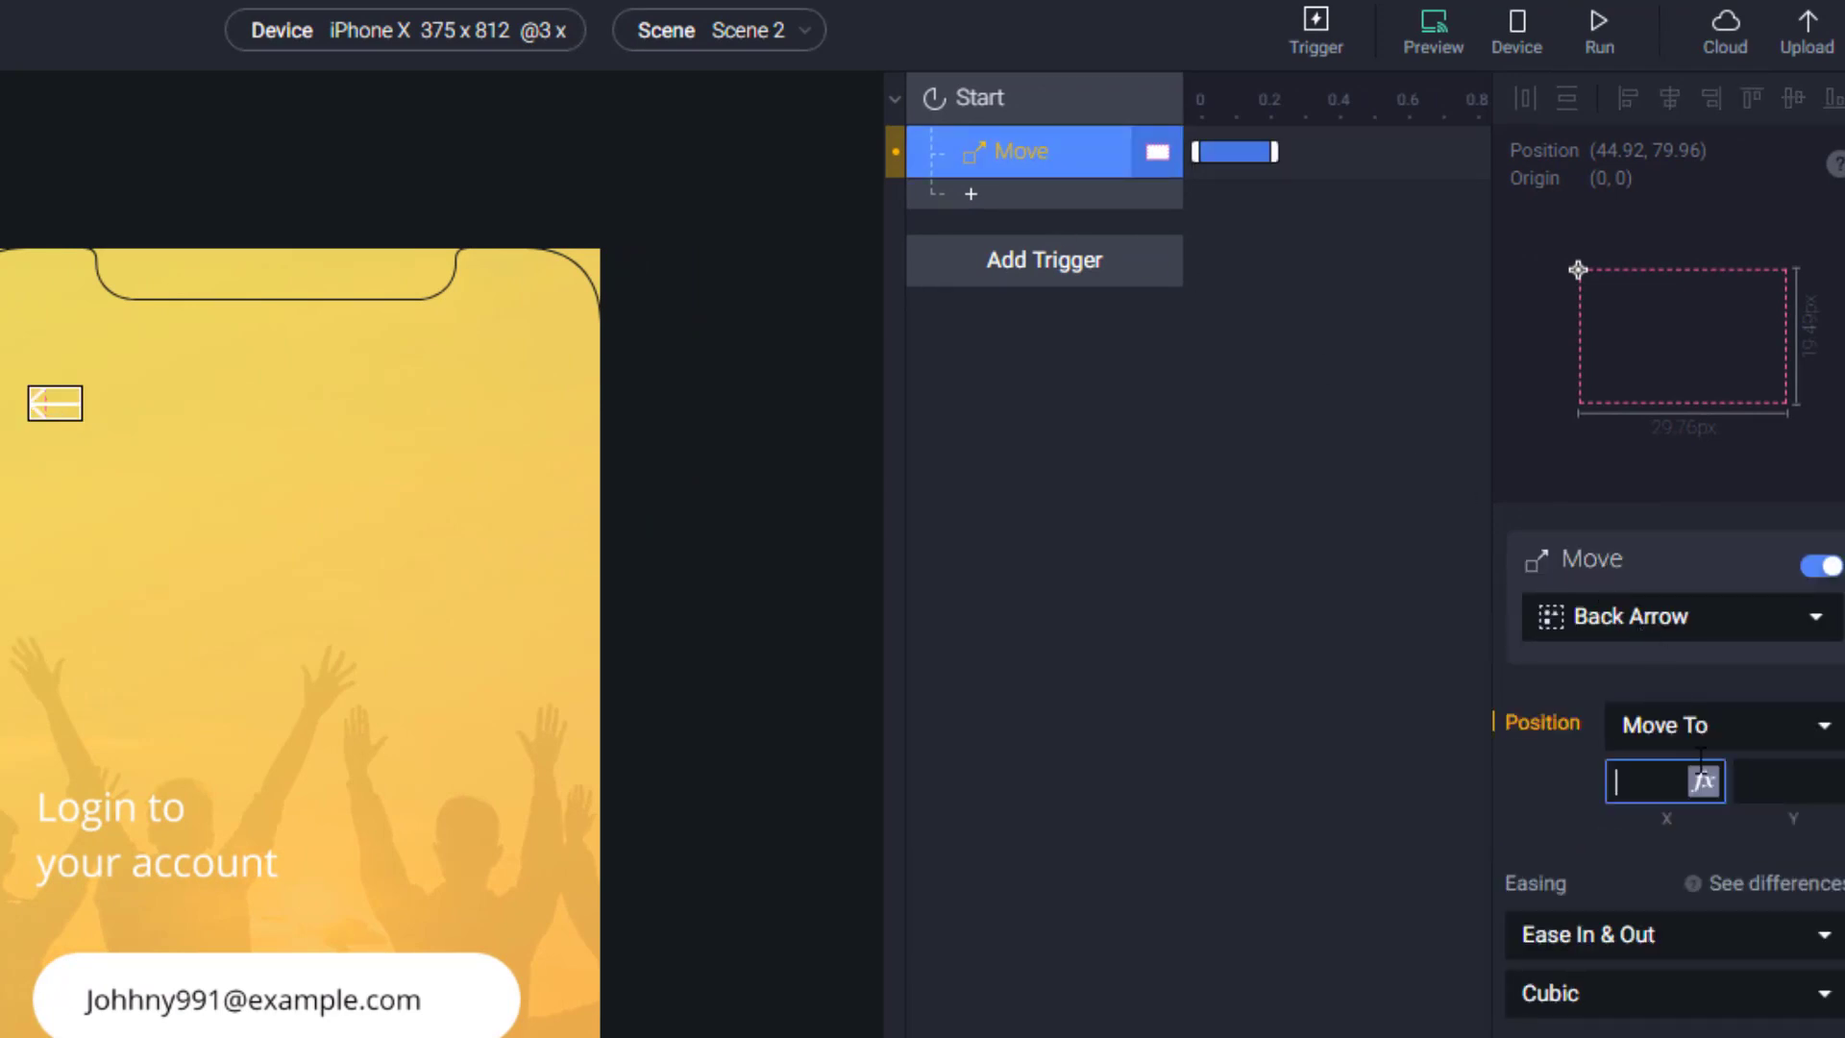
text(44.92)
click(1050, 164)
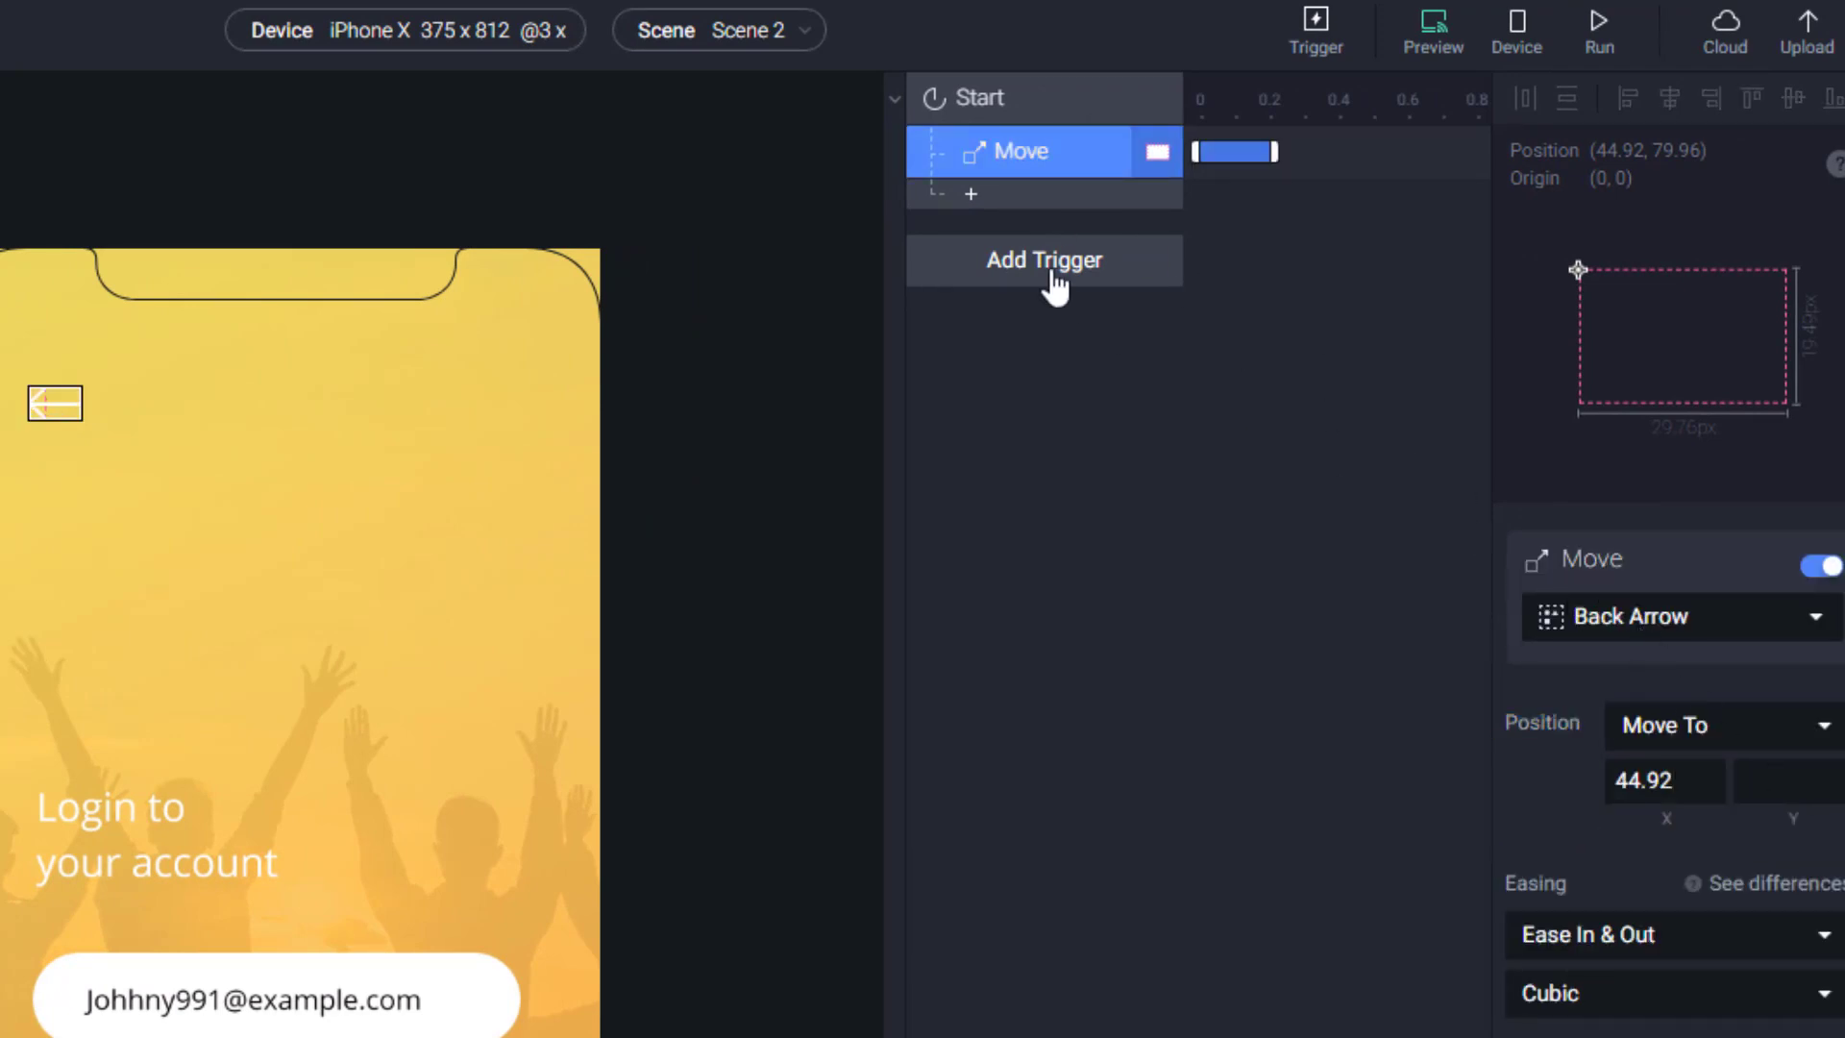
key(Escape)
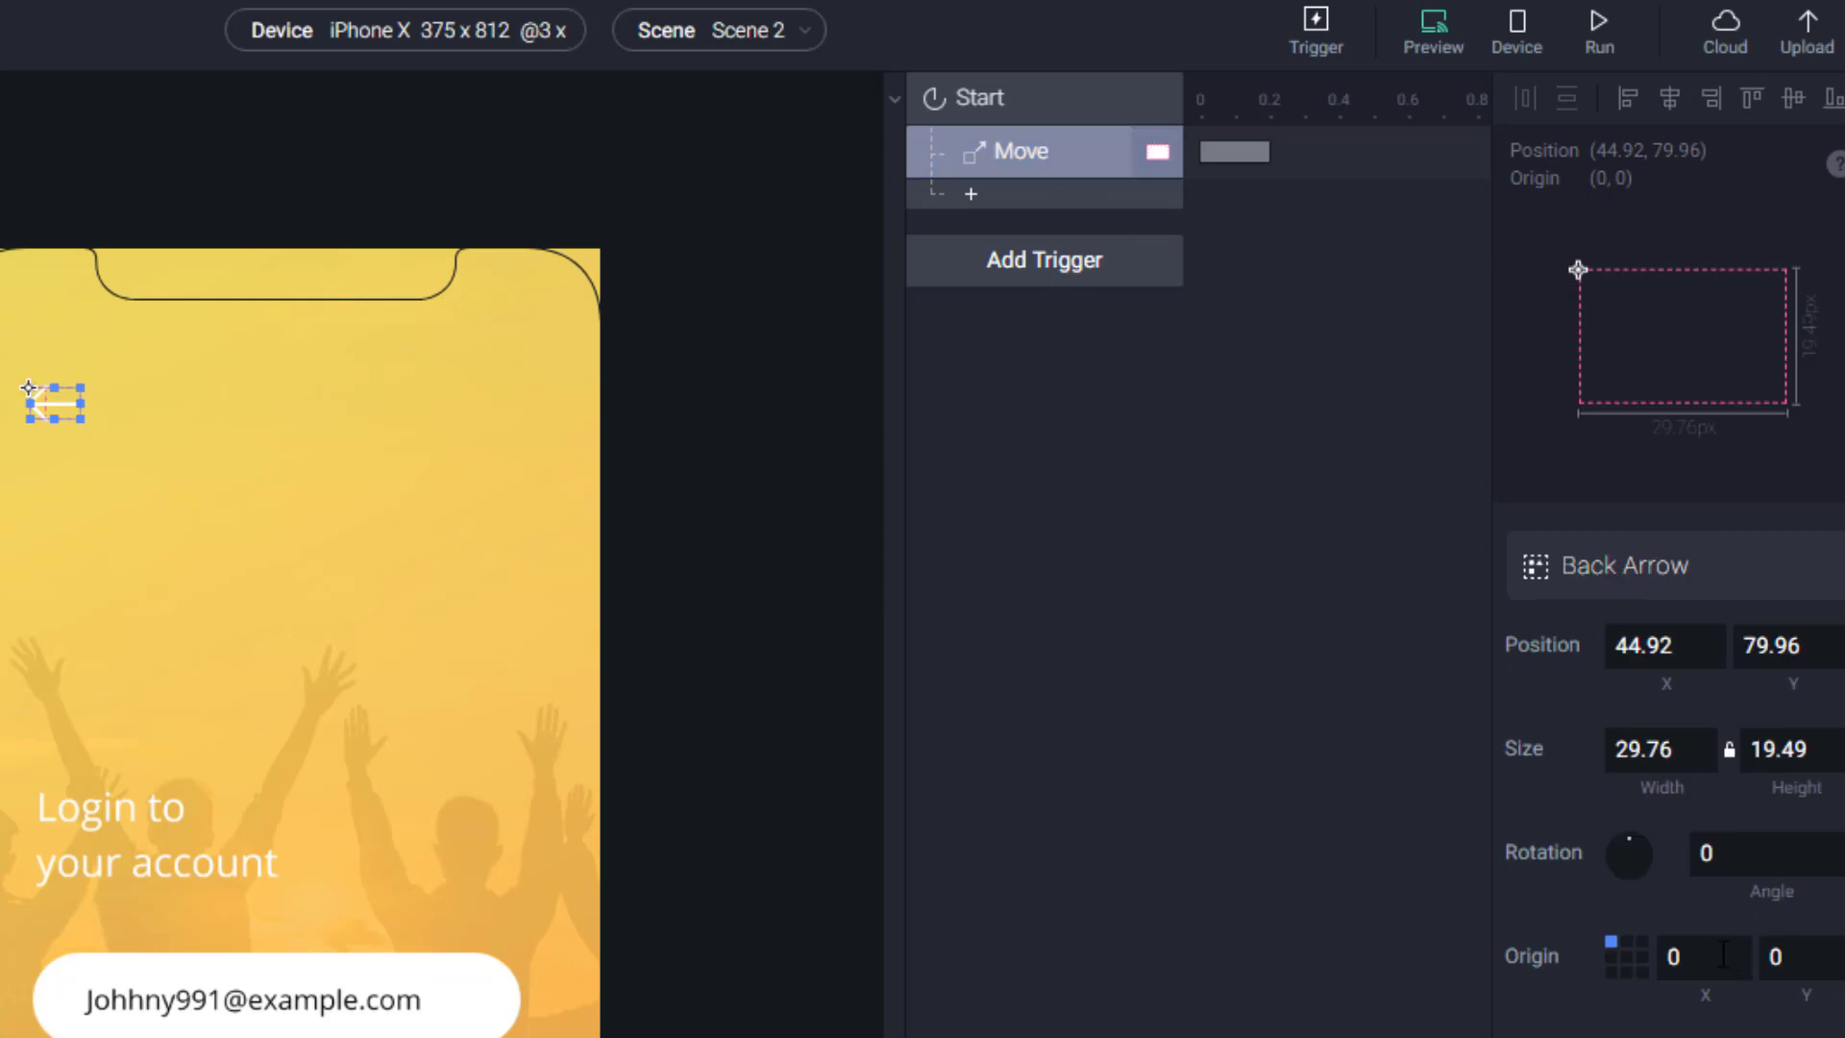
click(1771, 645)
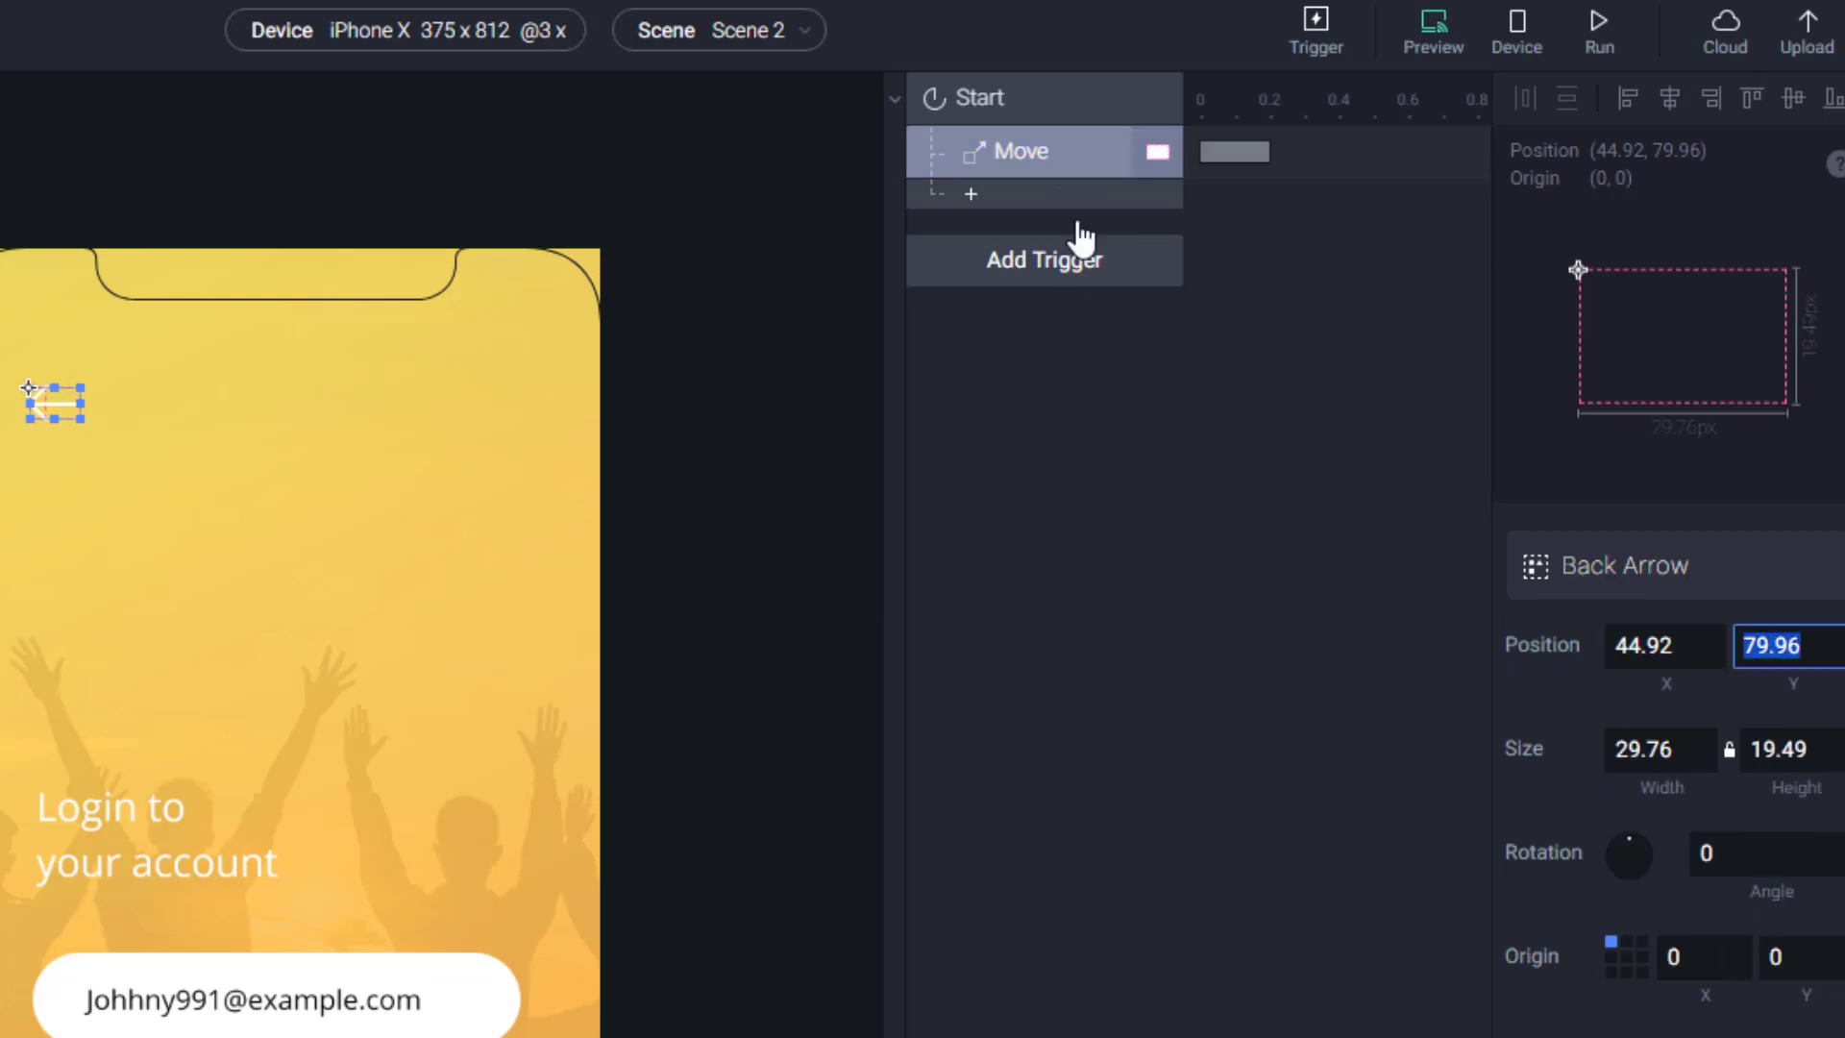
click(1100, 139)
click(1778, 778)
text(79.96)
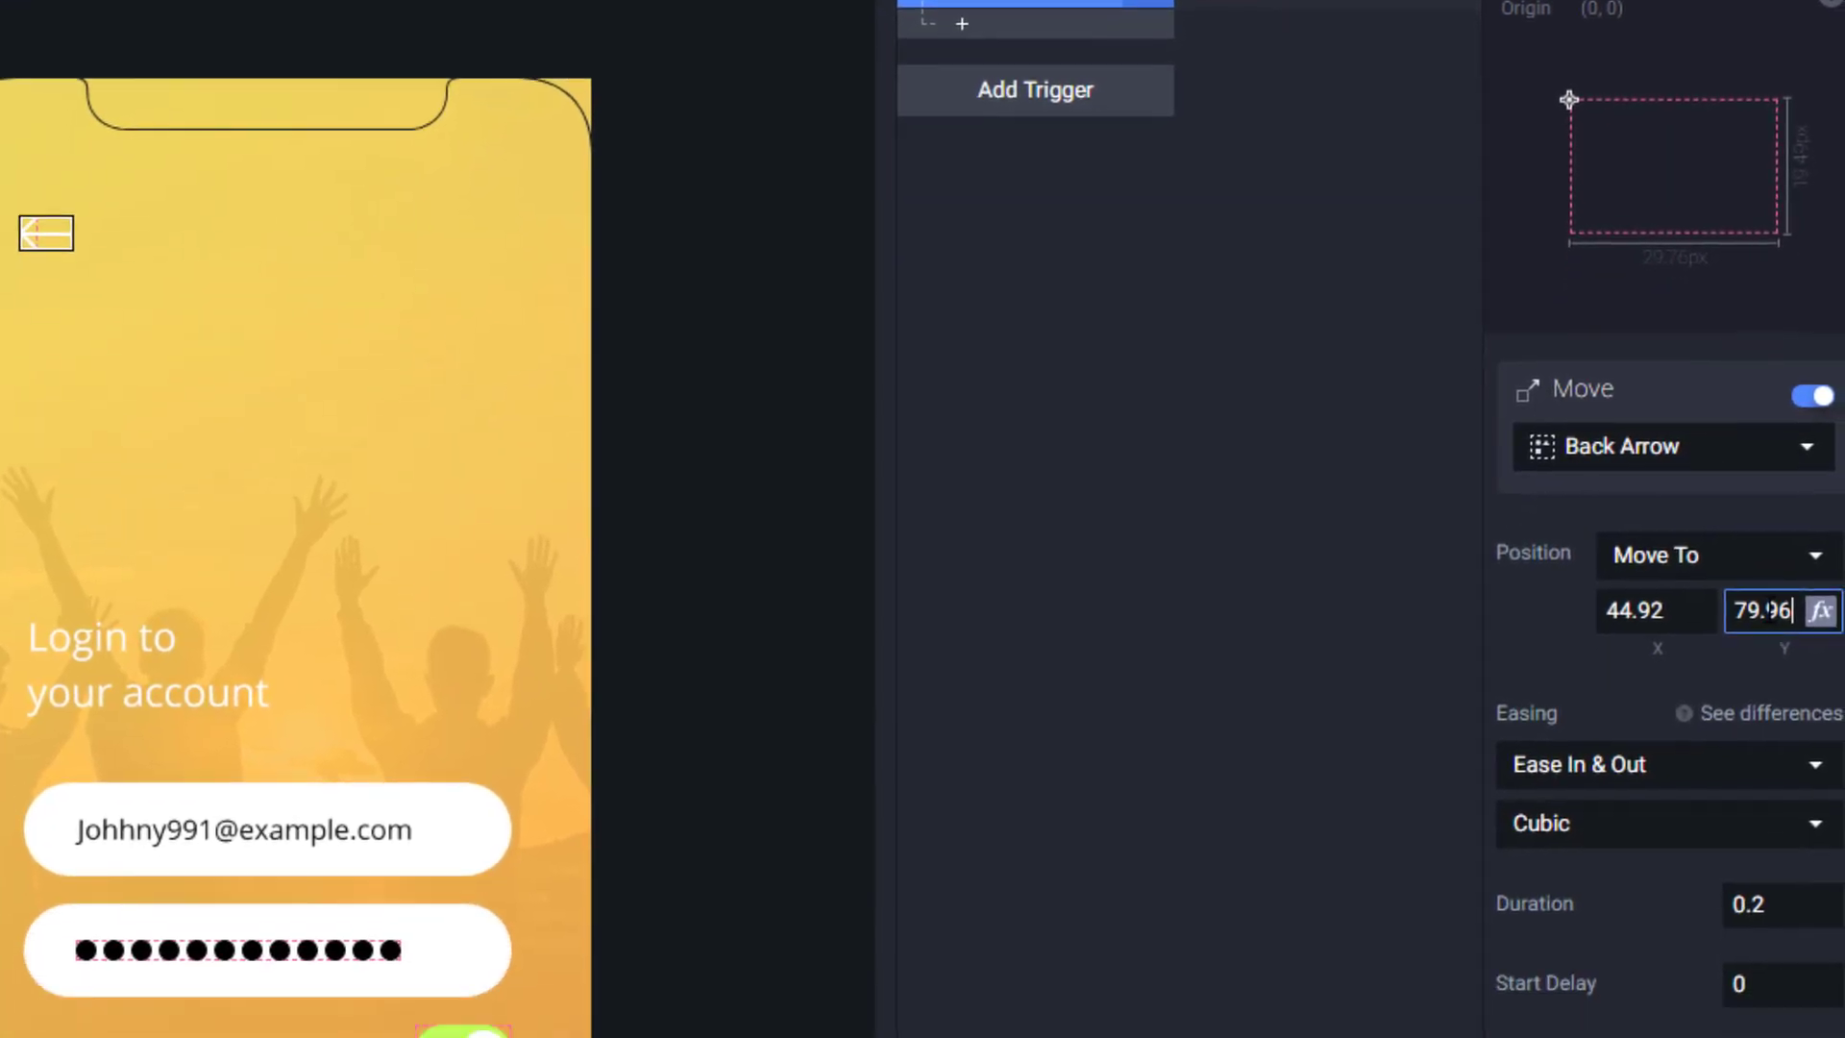
drag(1751, 829, 1765, 826)
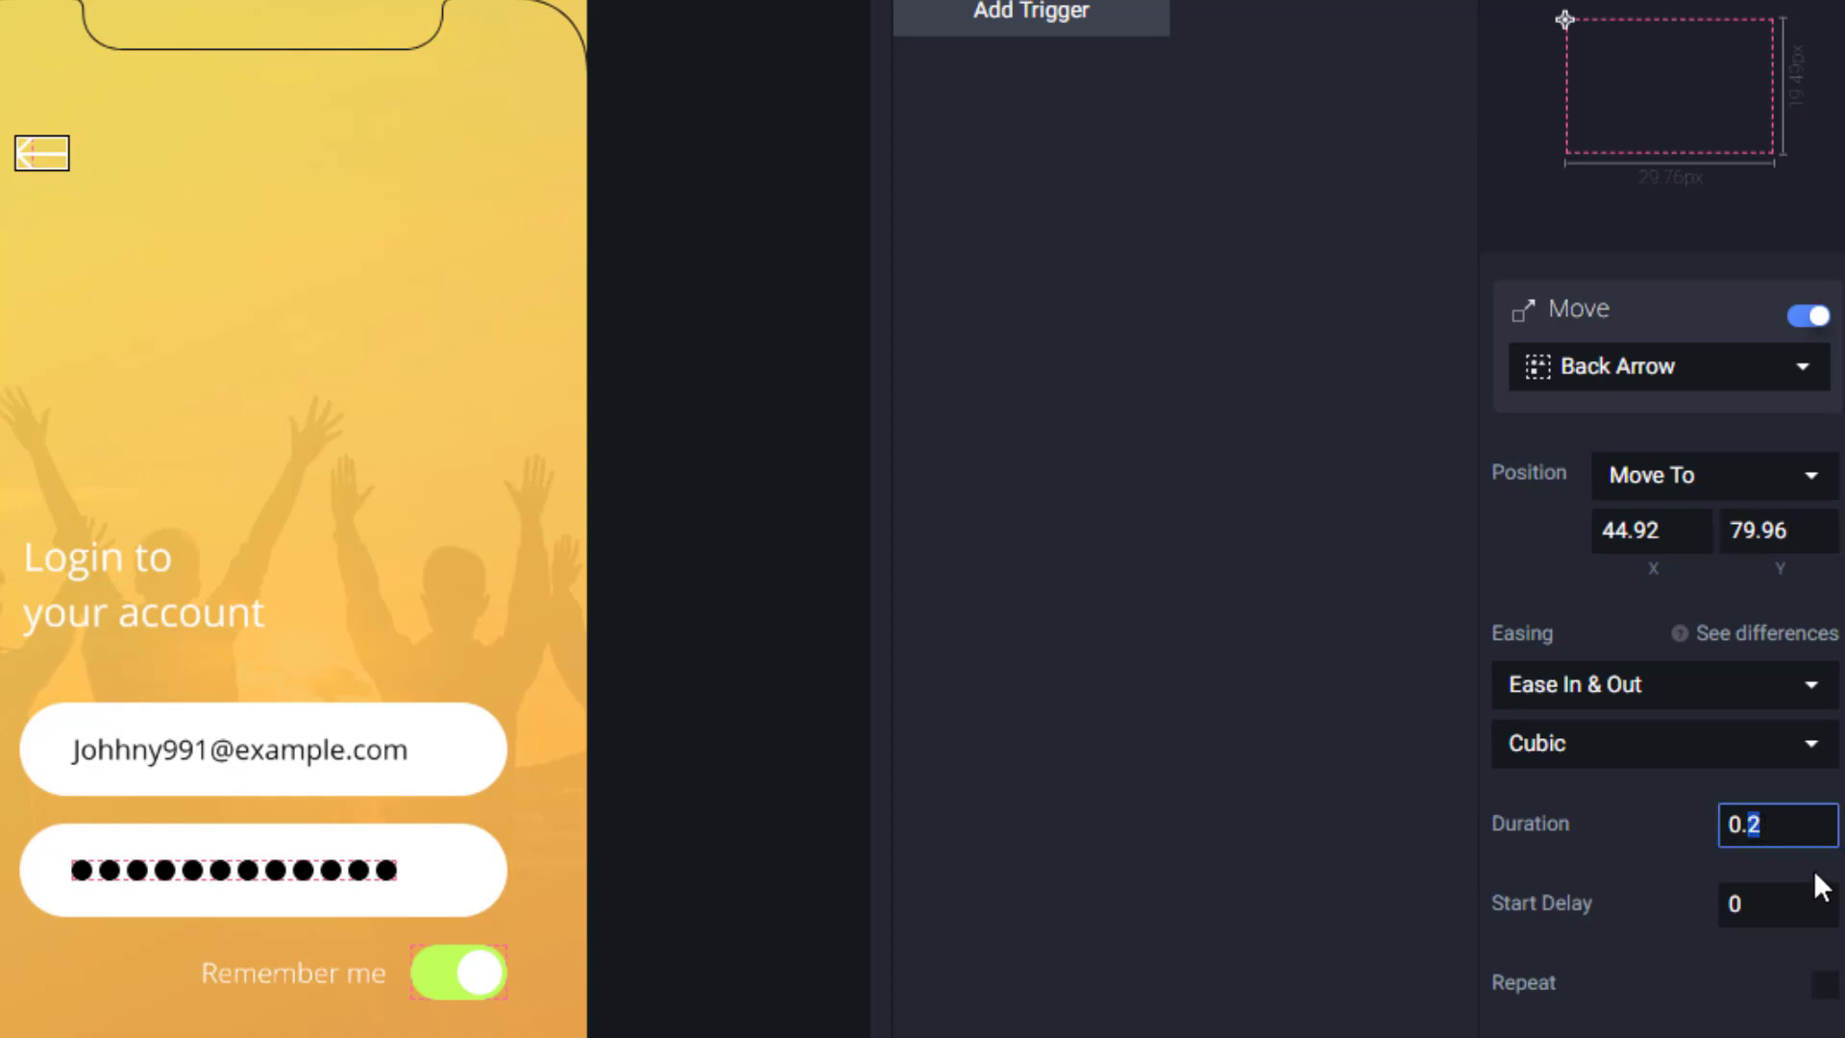
text(5)
Step: Try starting the Back Arrow beyond the phone screen's right edge at X 402
click(56, 153)
click(38, 153)
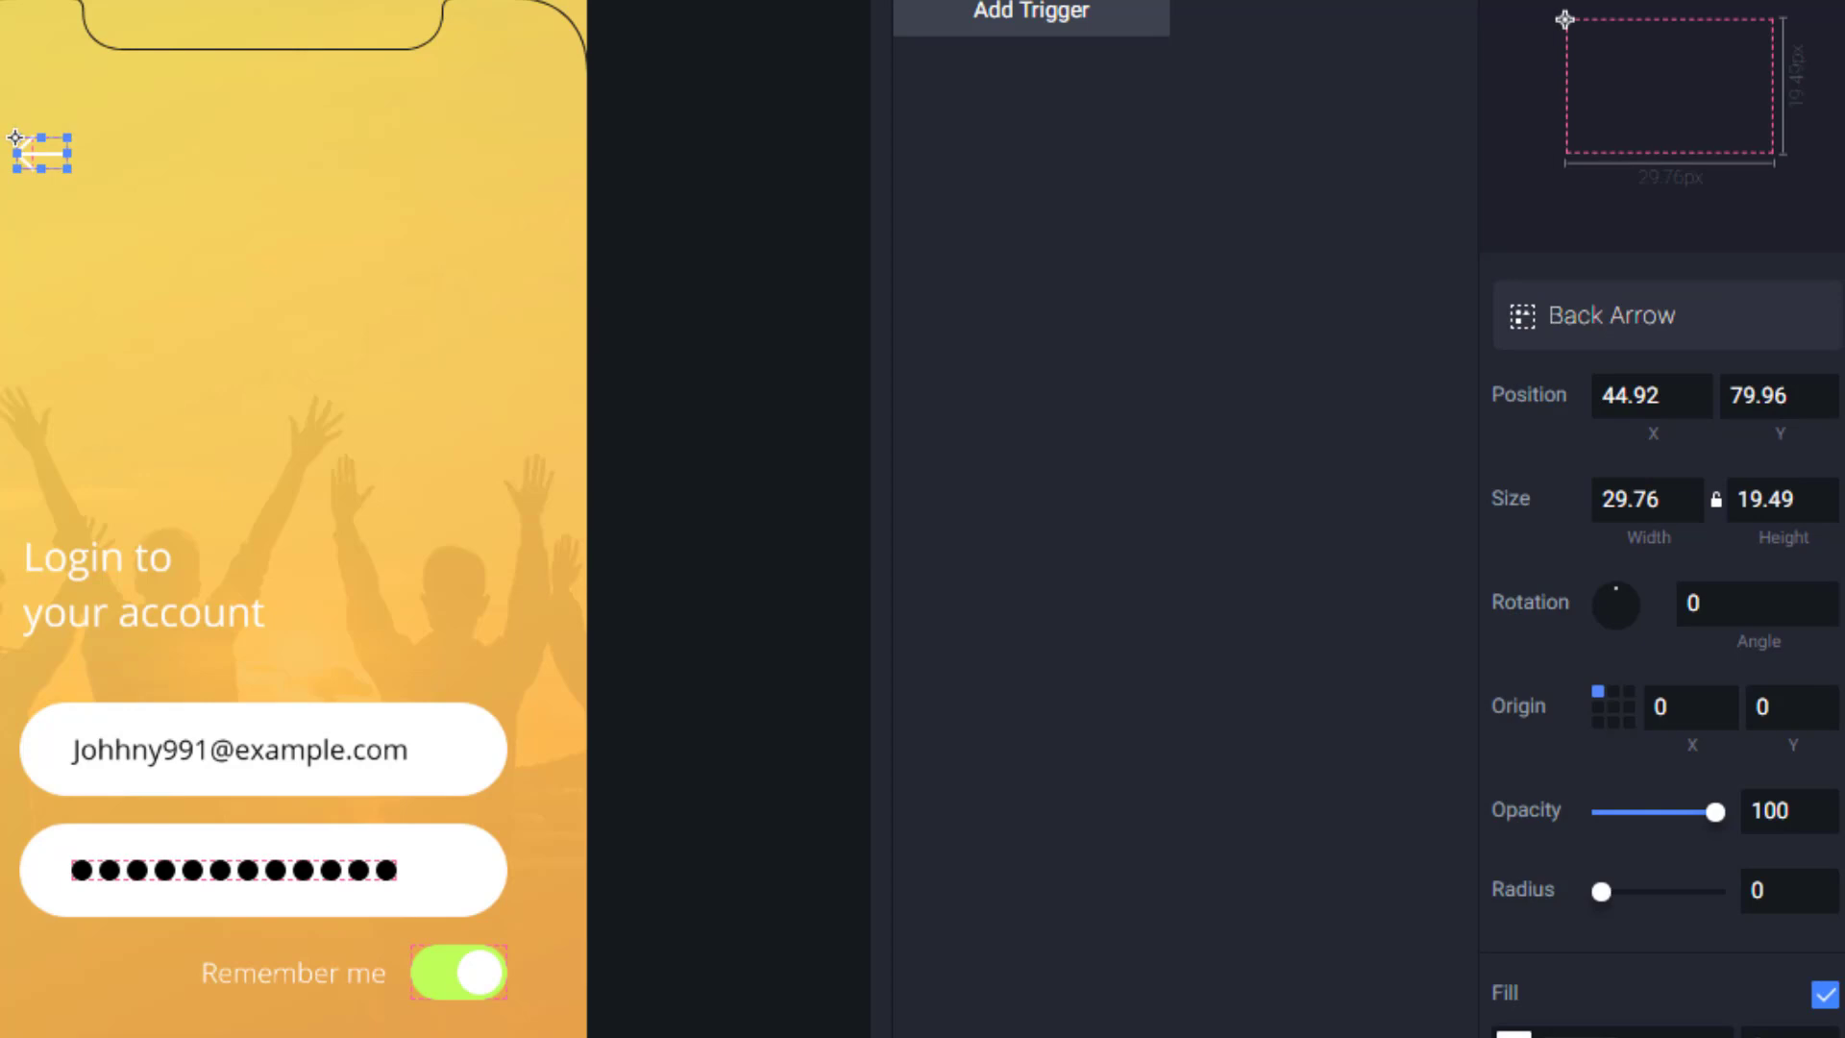
drag(40, 156, 669, 182)
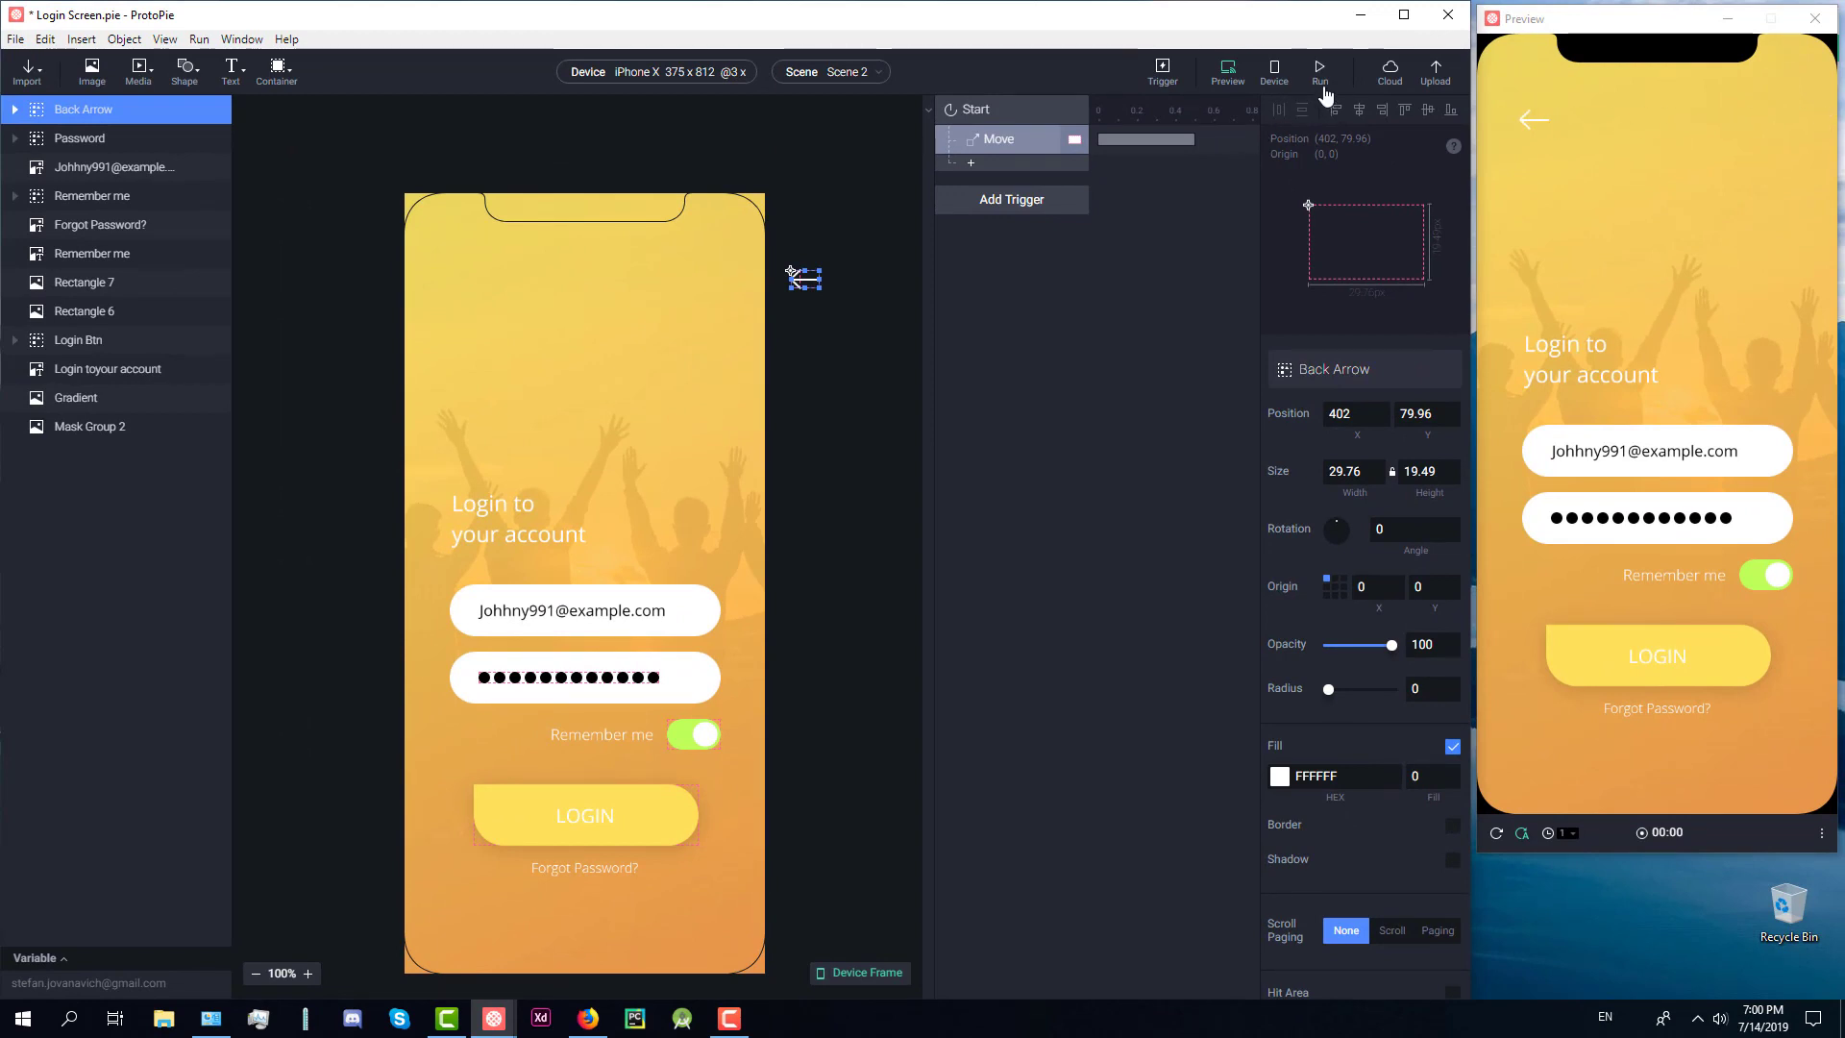
click(1321, 72)
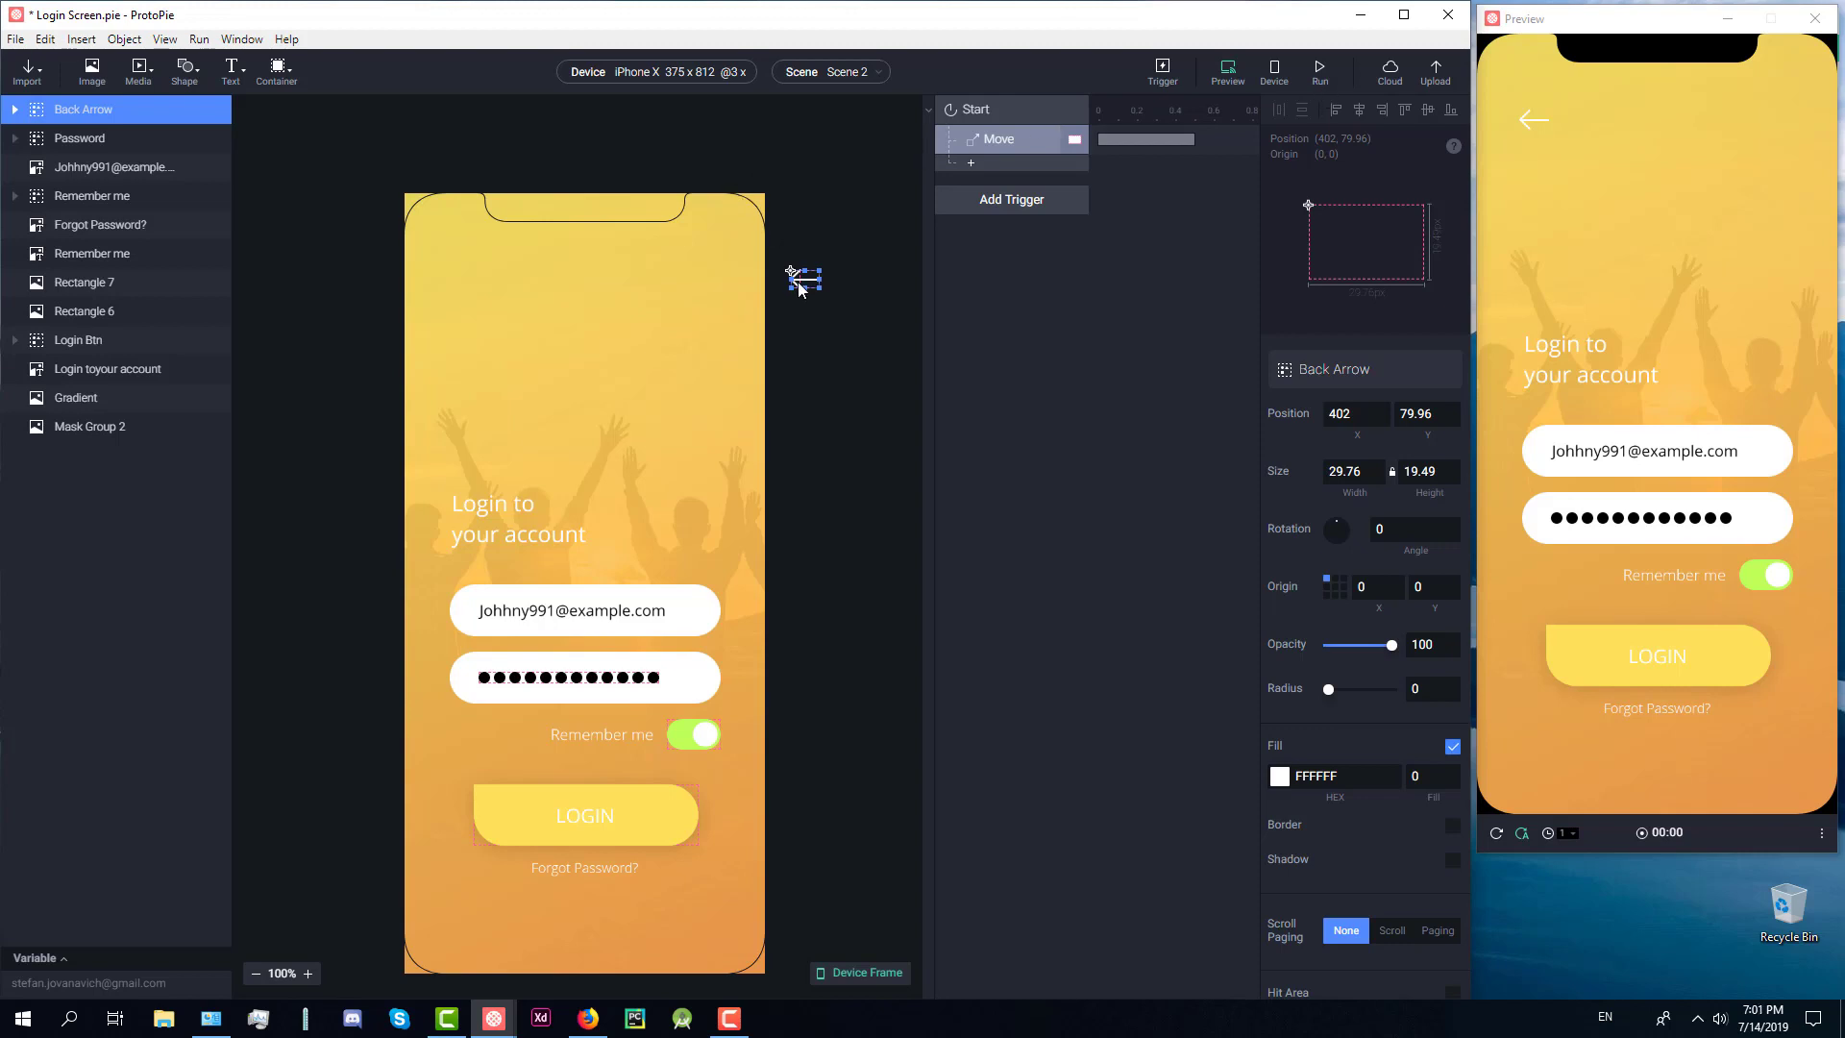
key(ctrl+z)
Step: Move the Back Arrow straight up above the phone screen to Y -50 and run the preview
drag(457, 279, 458, 158)
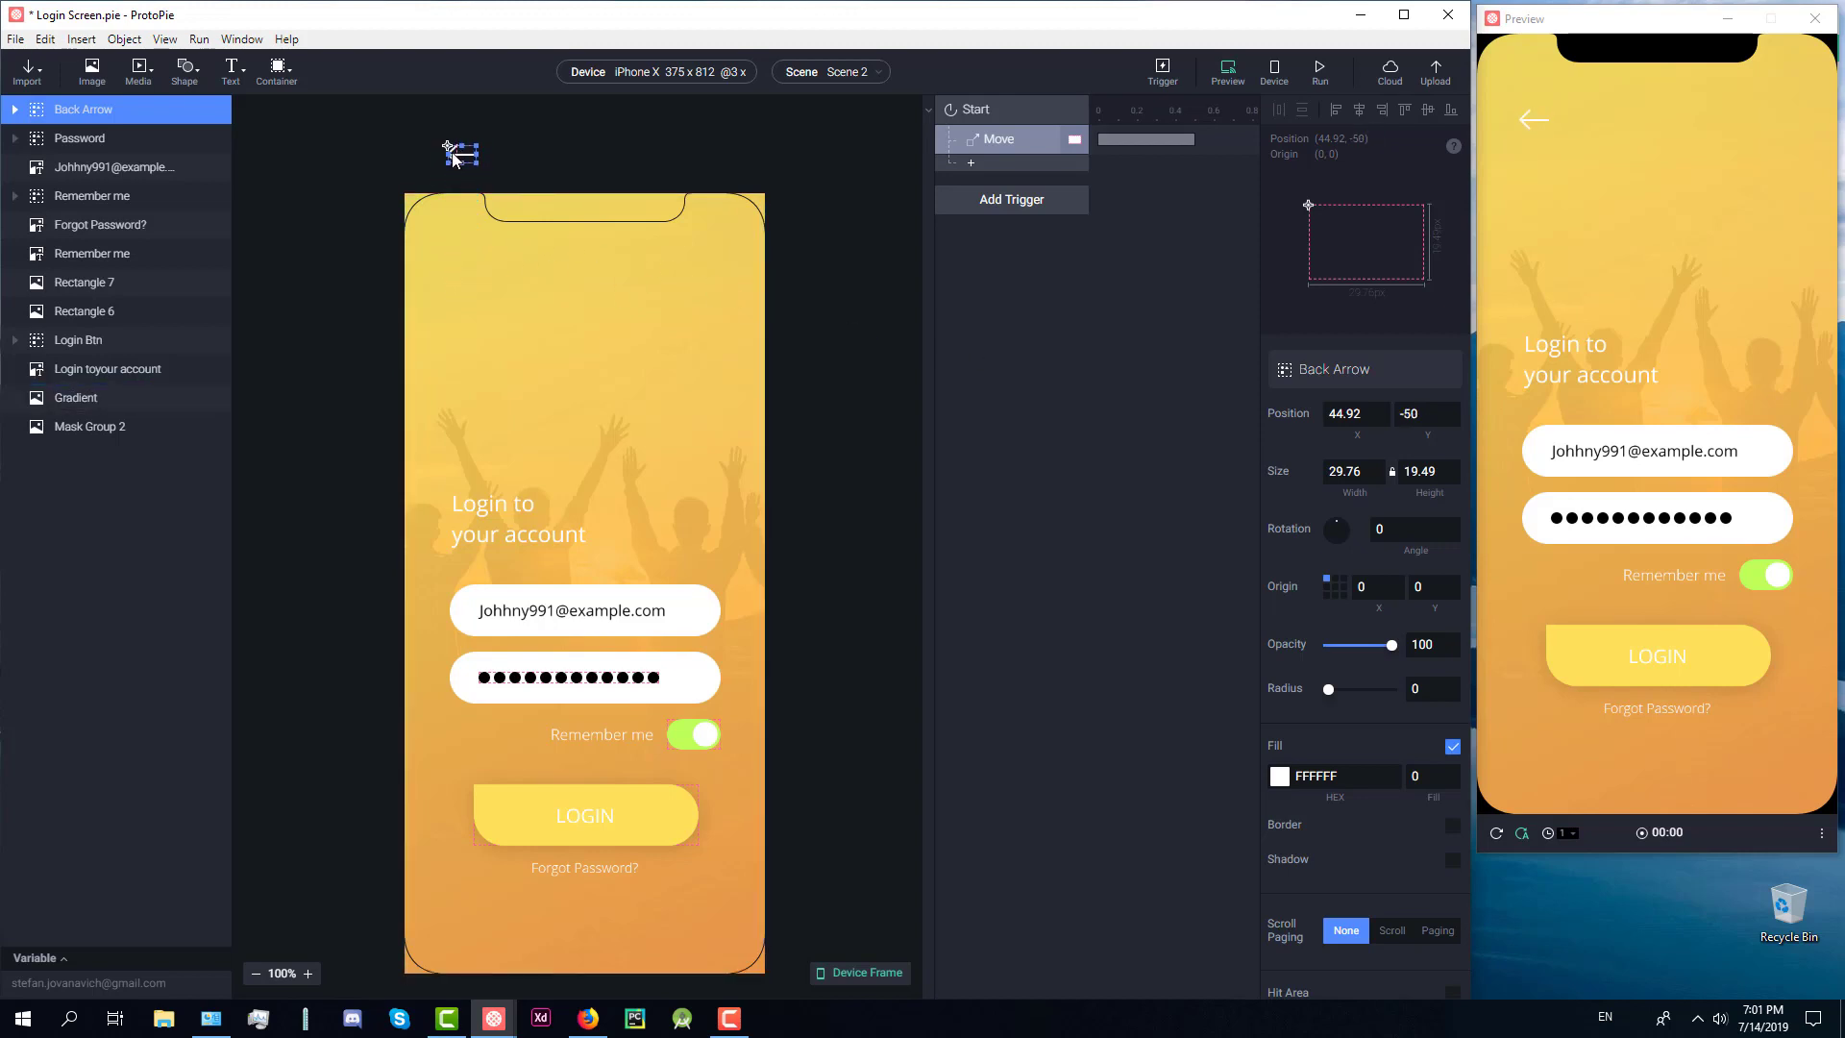
click(1320, 77)
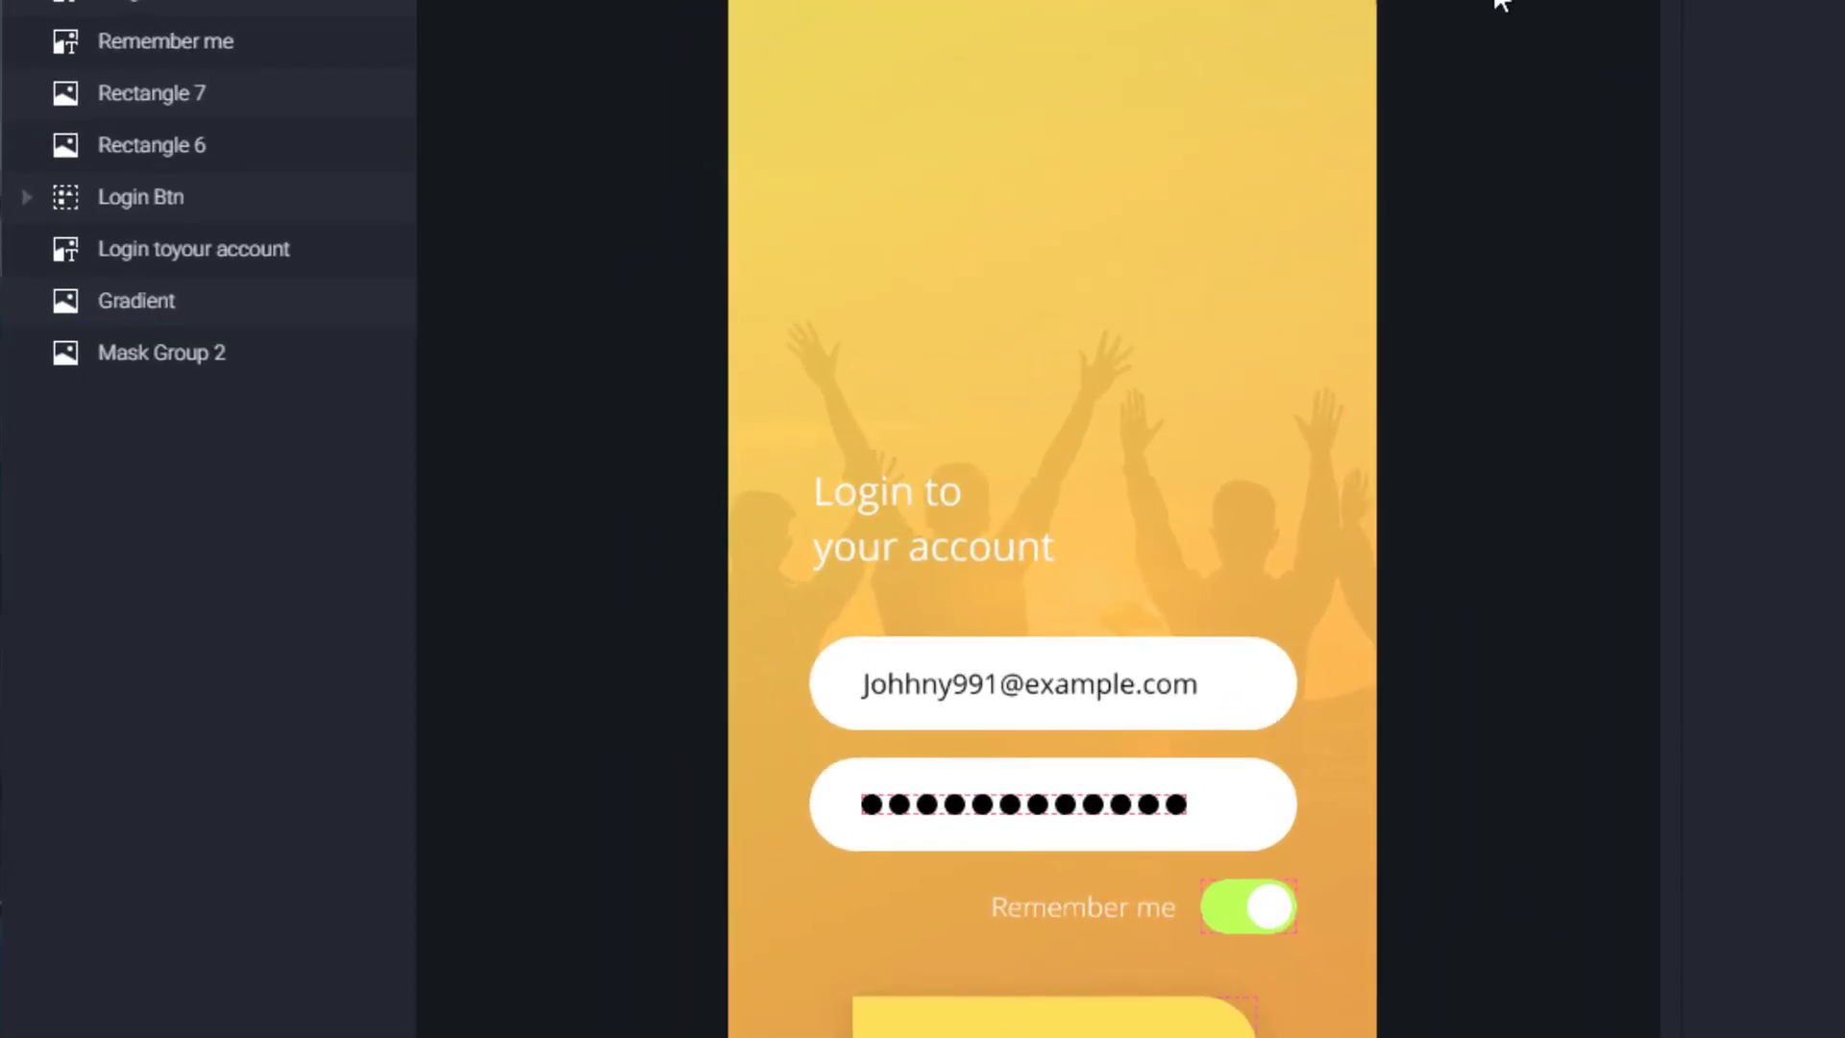
Step: Set the opacity of the "Login to your account" heading to 0
click(927, 557)
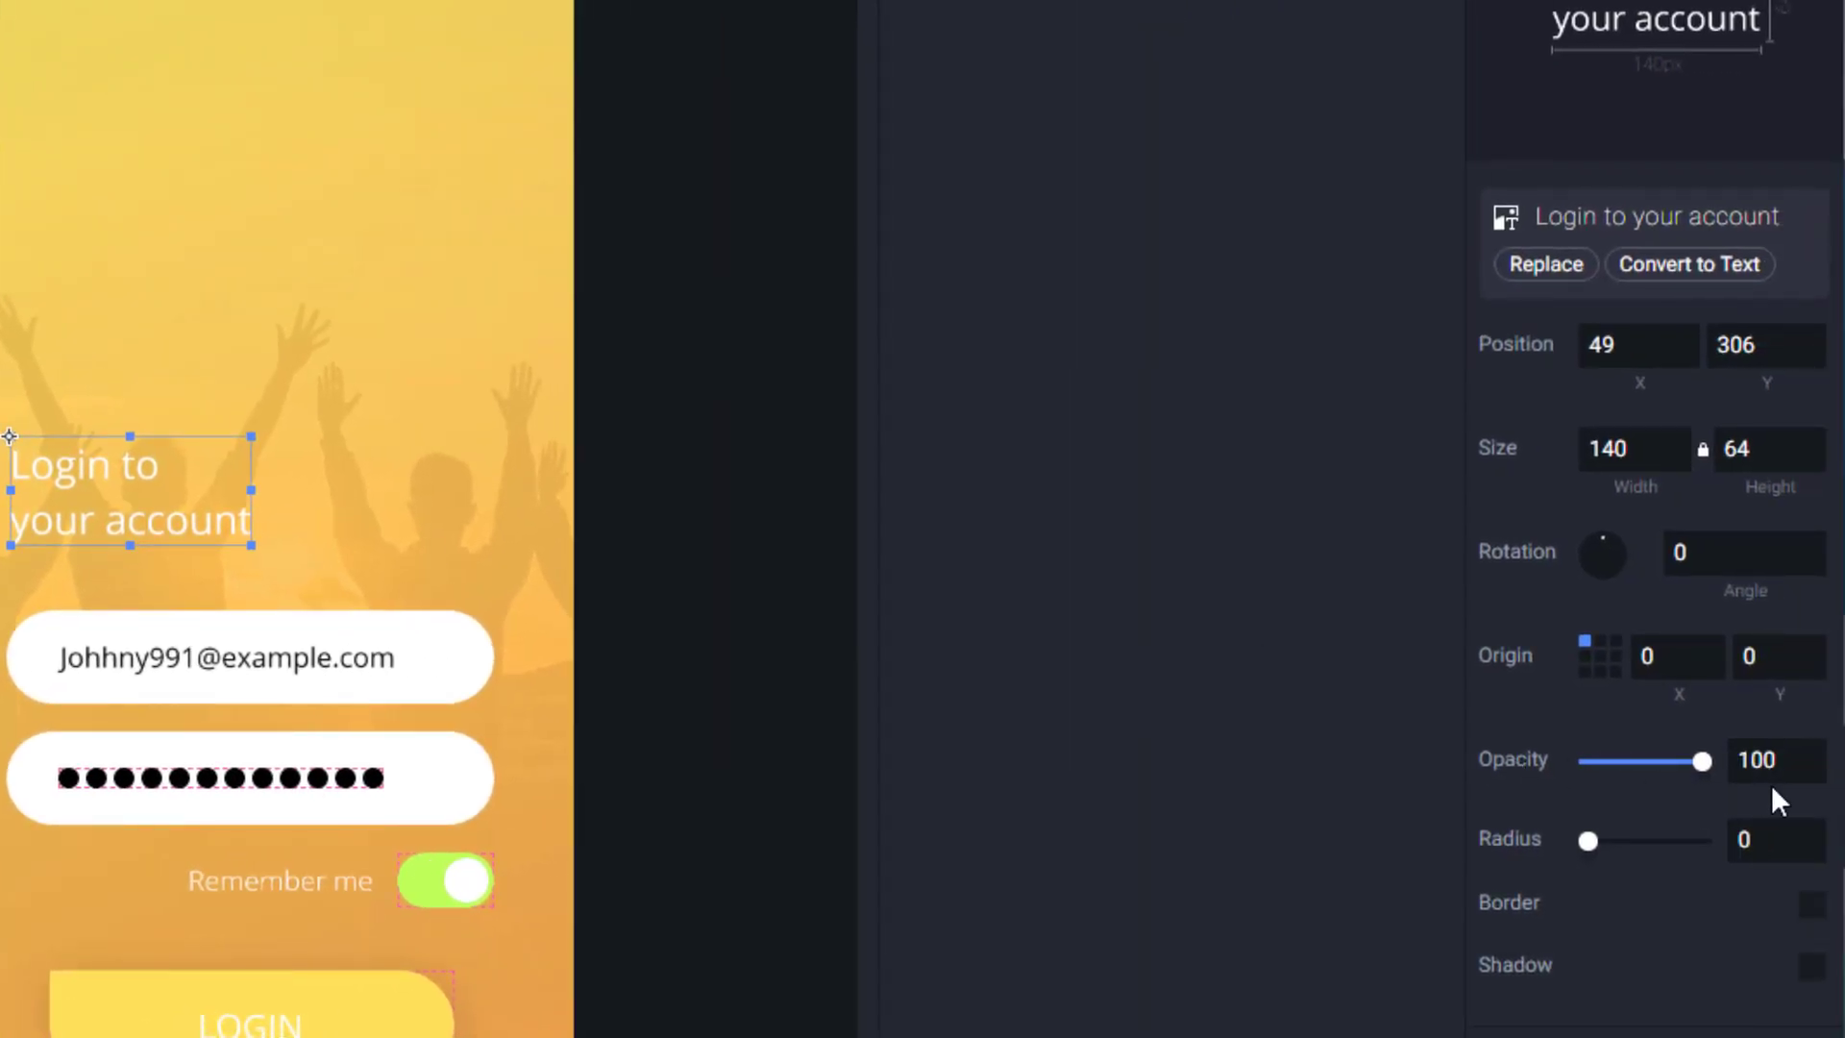
click(1766, 777)
text(0)
key(Return)
Step: Set the opacity of the "Remember me" text label to 0
click(325, 884)
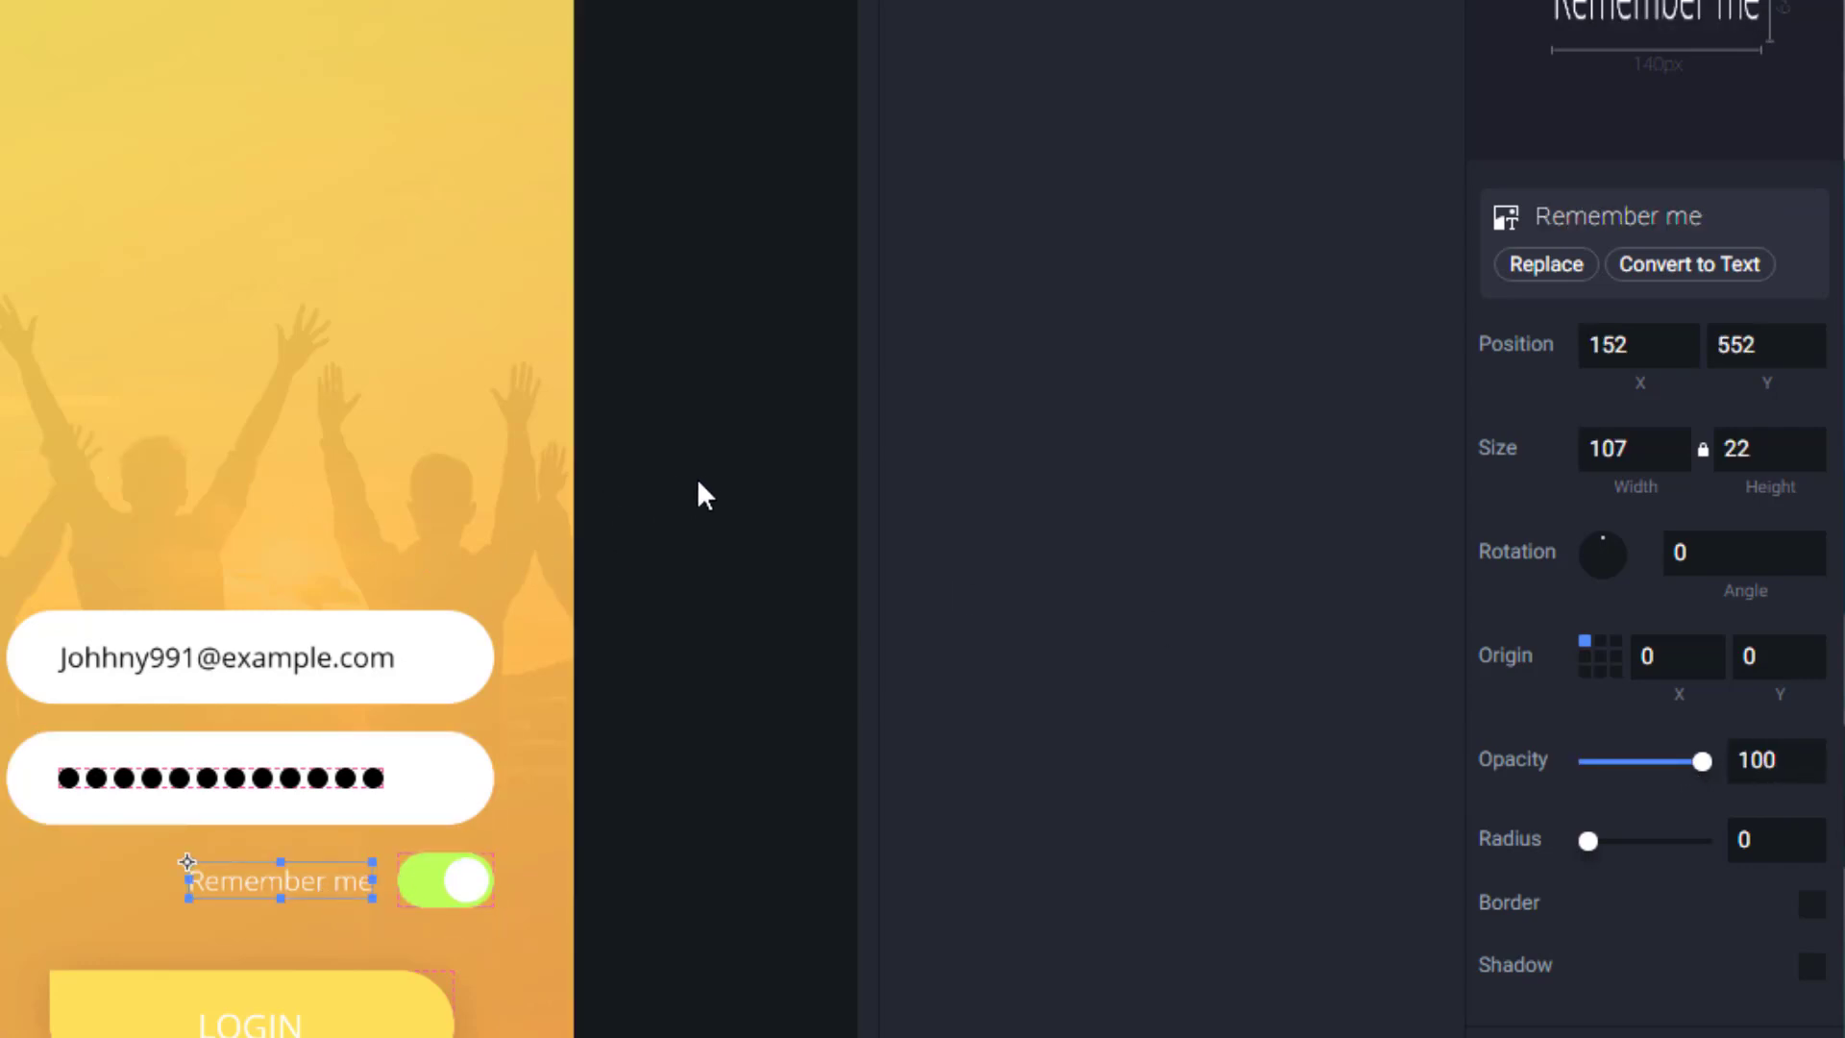
double_click(1775, 764)
text(0)
key(Return)
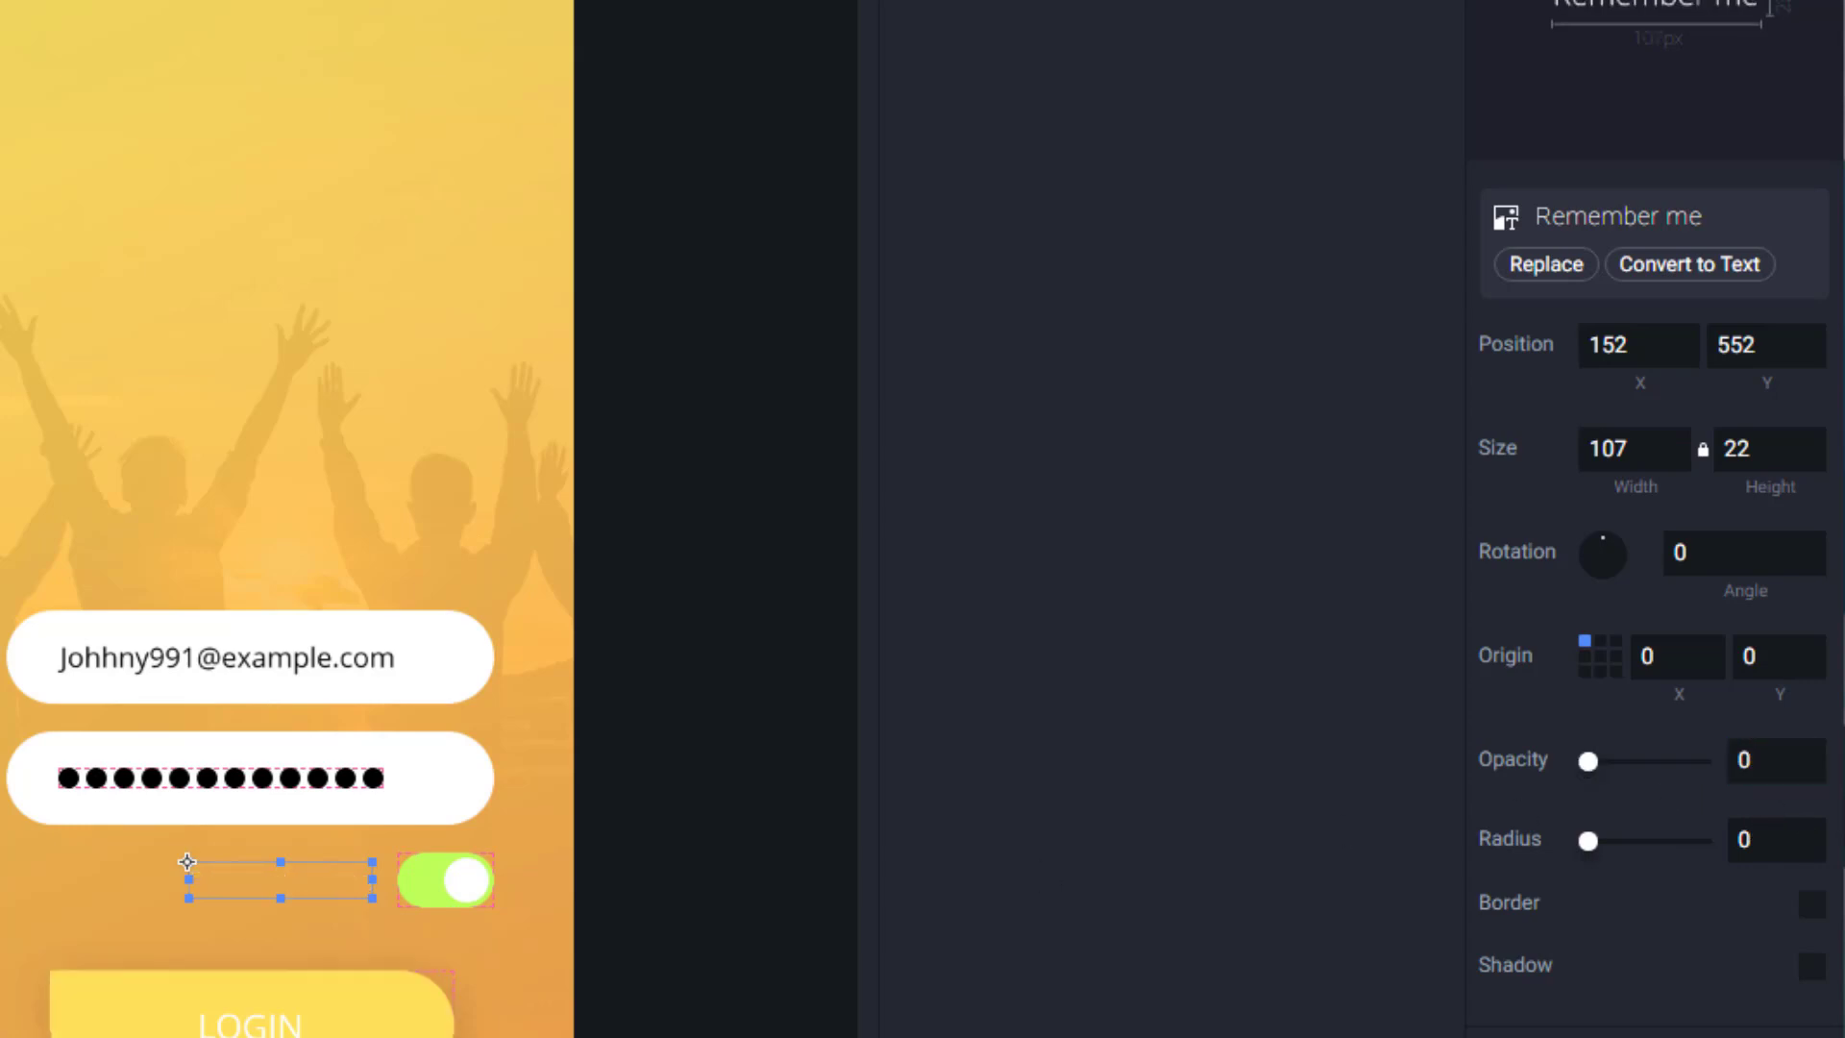
Step: Set the opacity of the "Forgot Password?" text to 0
key(Tab)
click(1772, 763)
key(ctrl+a)
text(0)
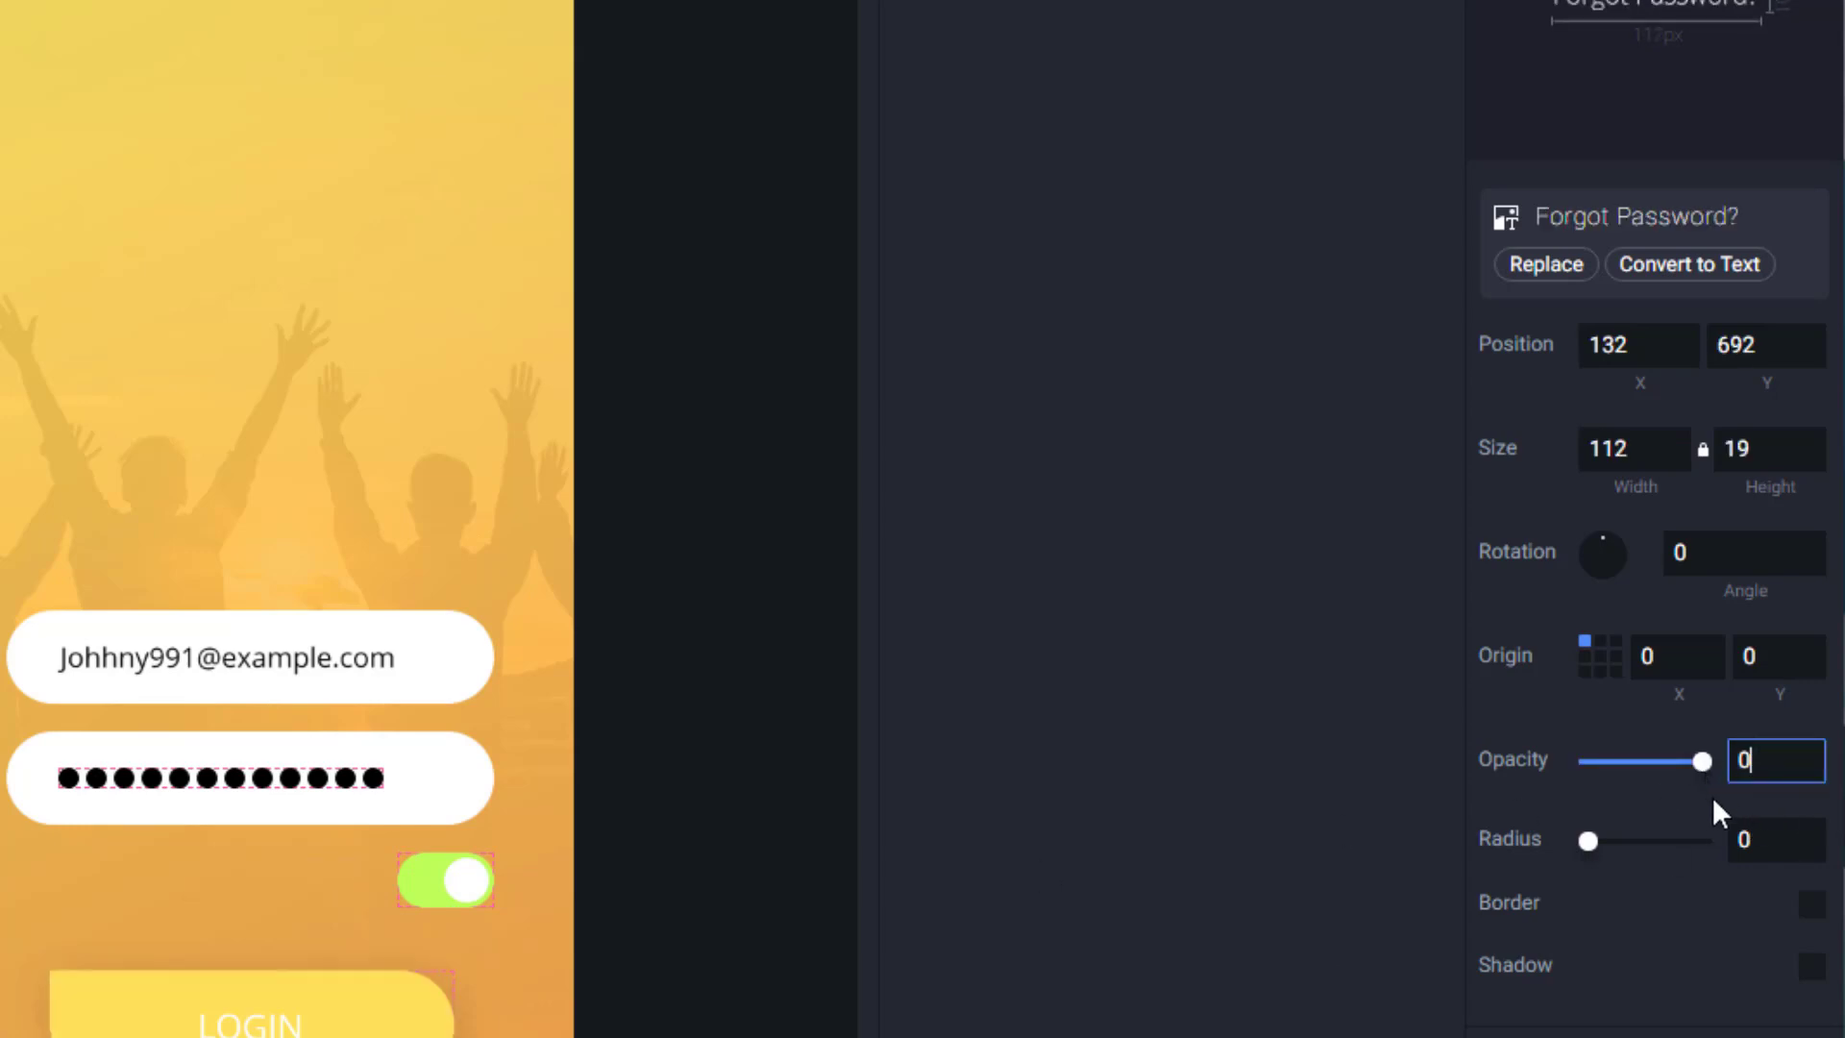
key(Return)
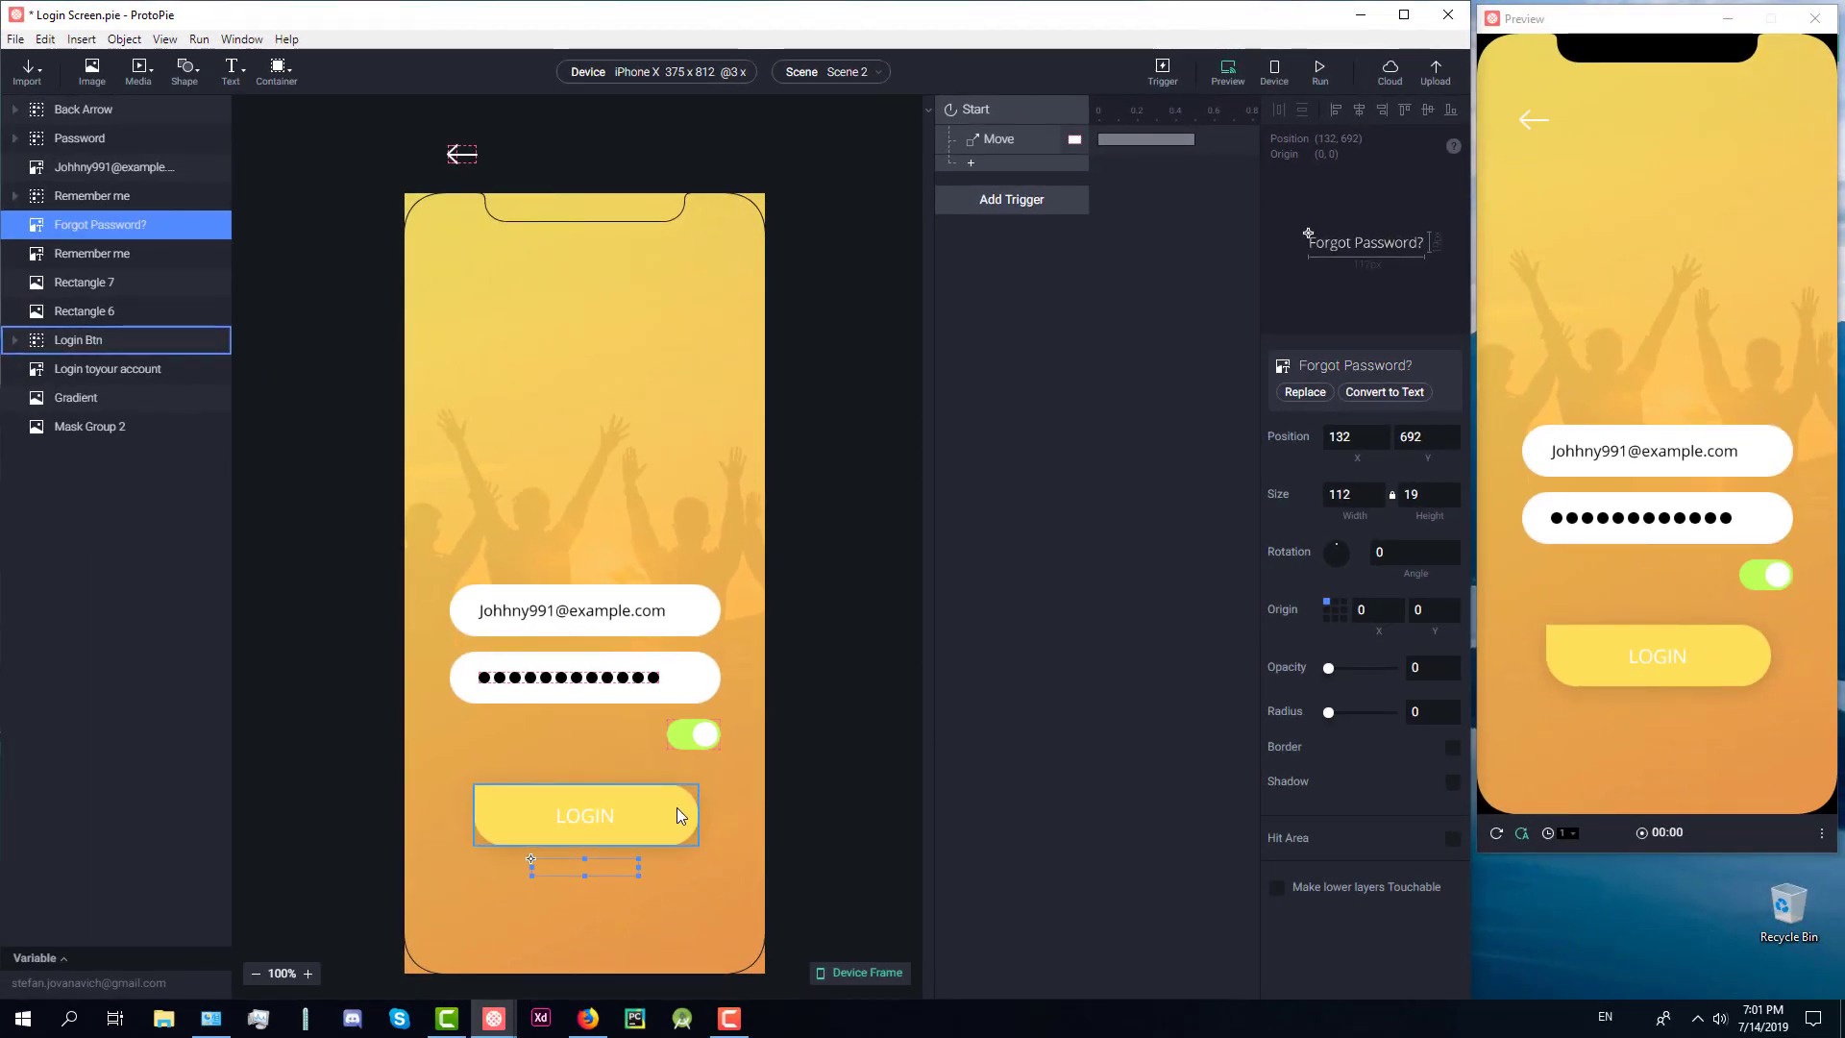
Step: Ungroup the green Remember me toggle into its separate layers and select its Rectangle 8 background
click(676, 814)
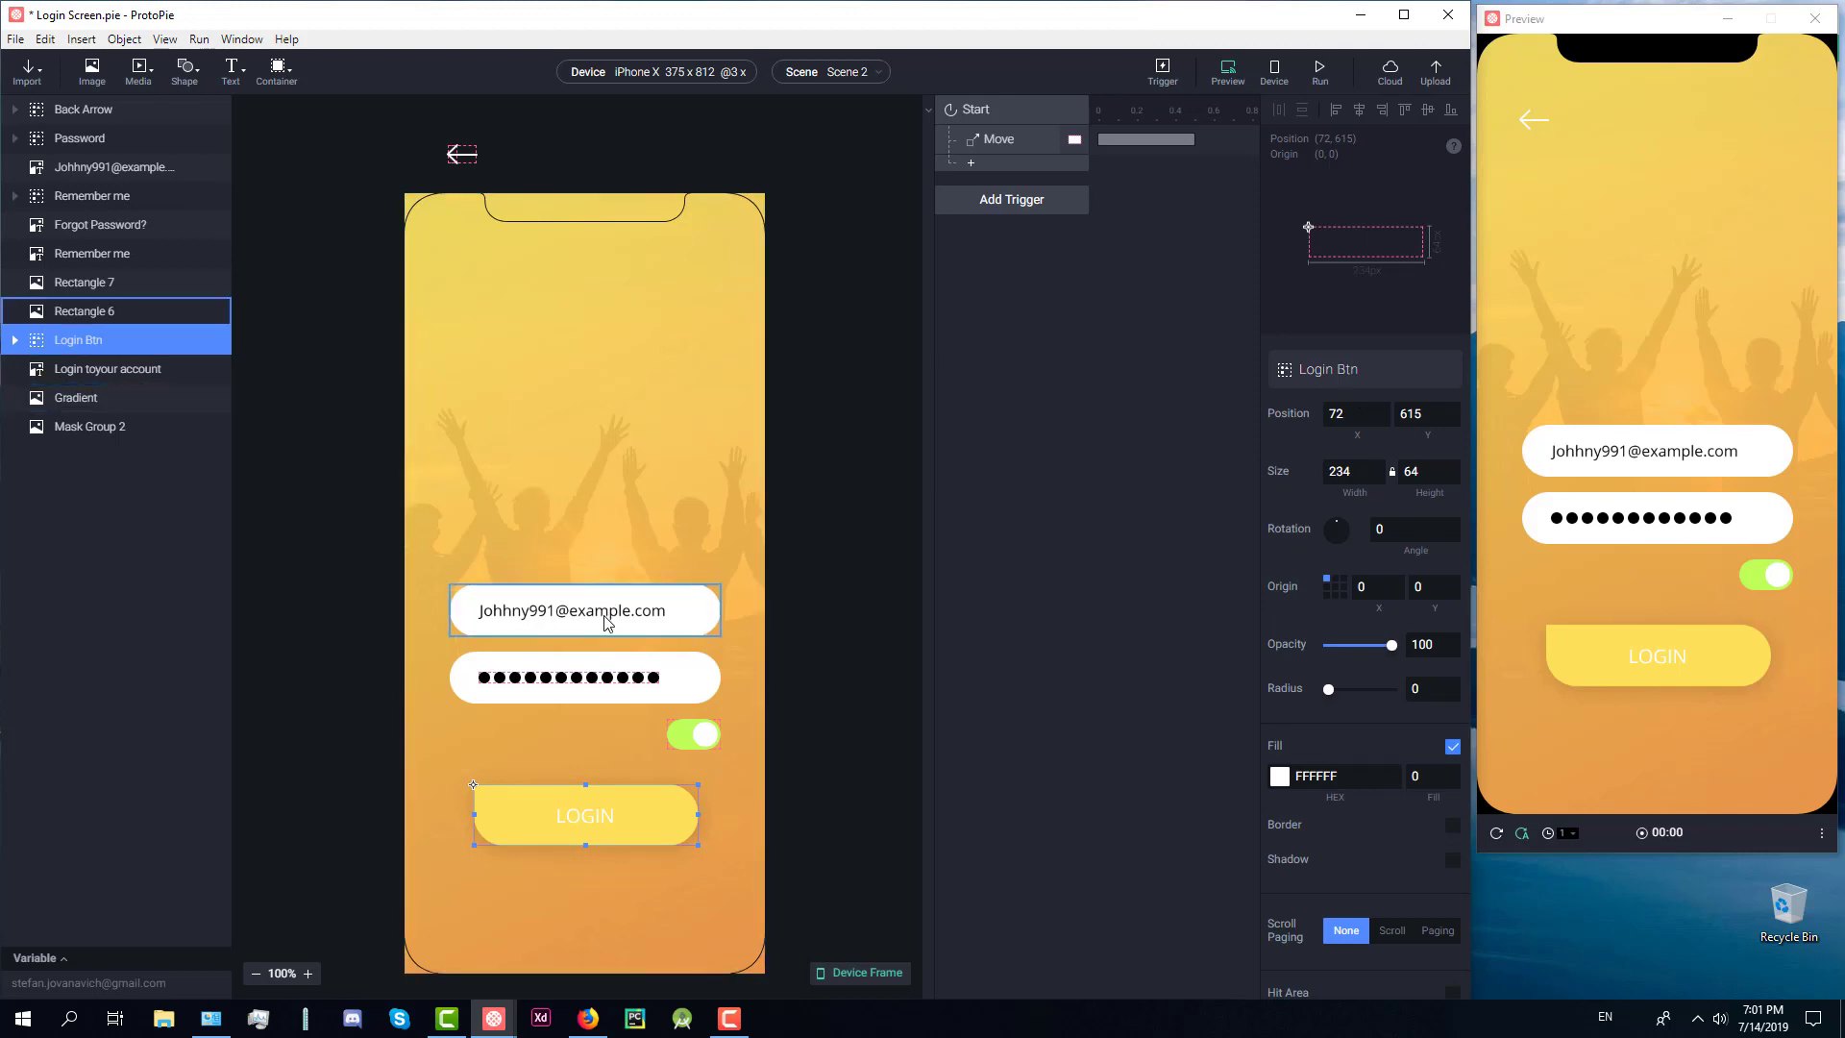
scroll(683, 736, up, 5)
click(684, 732)
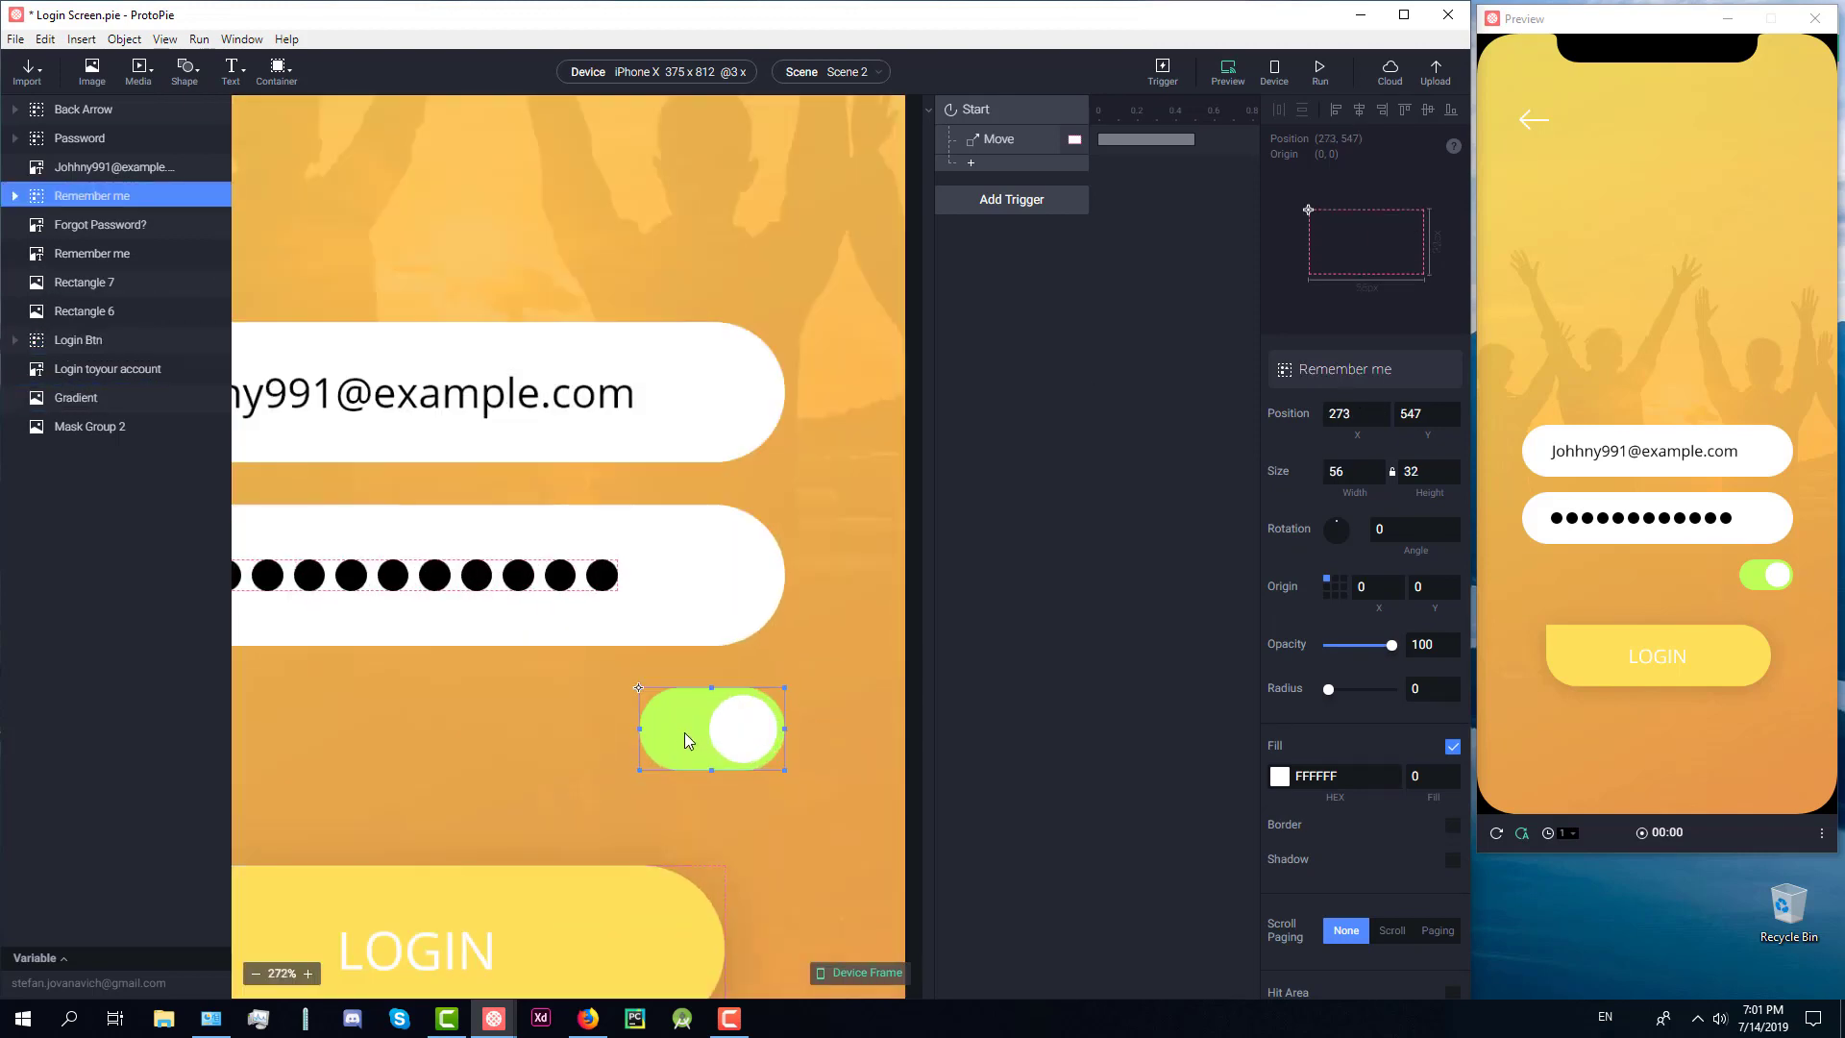
click(83, 200)
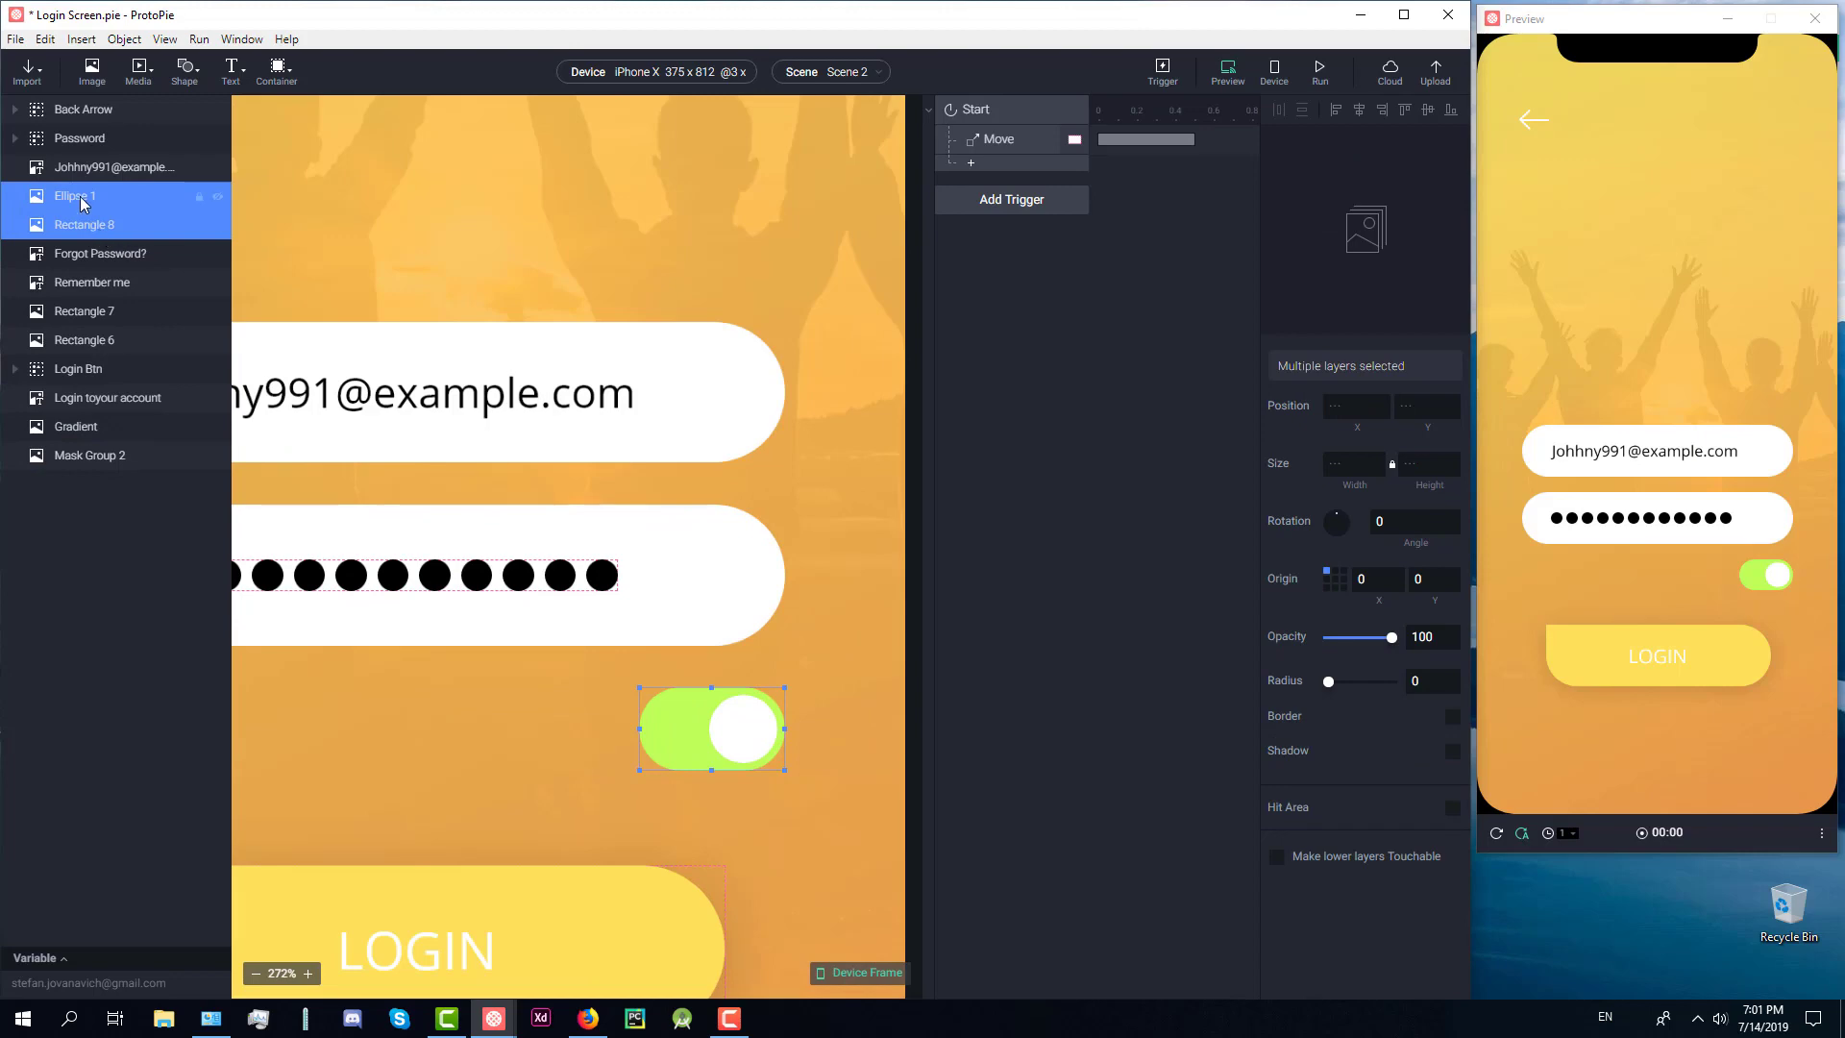
click(83, 224)
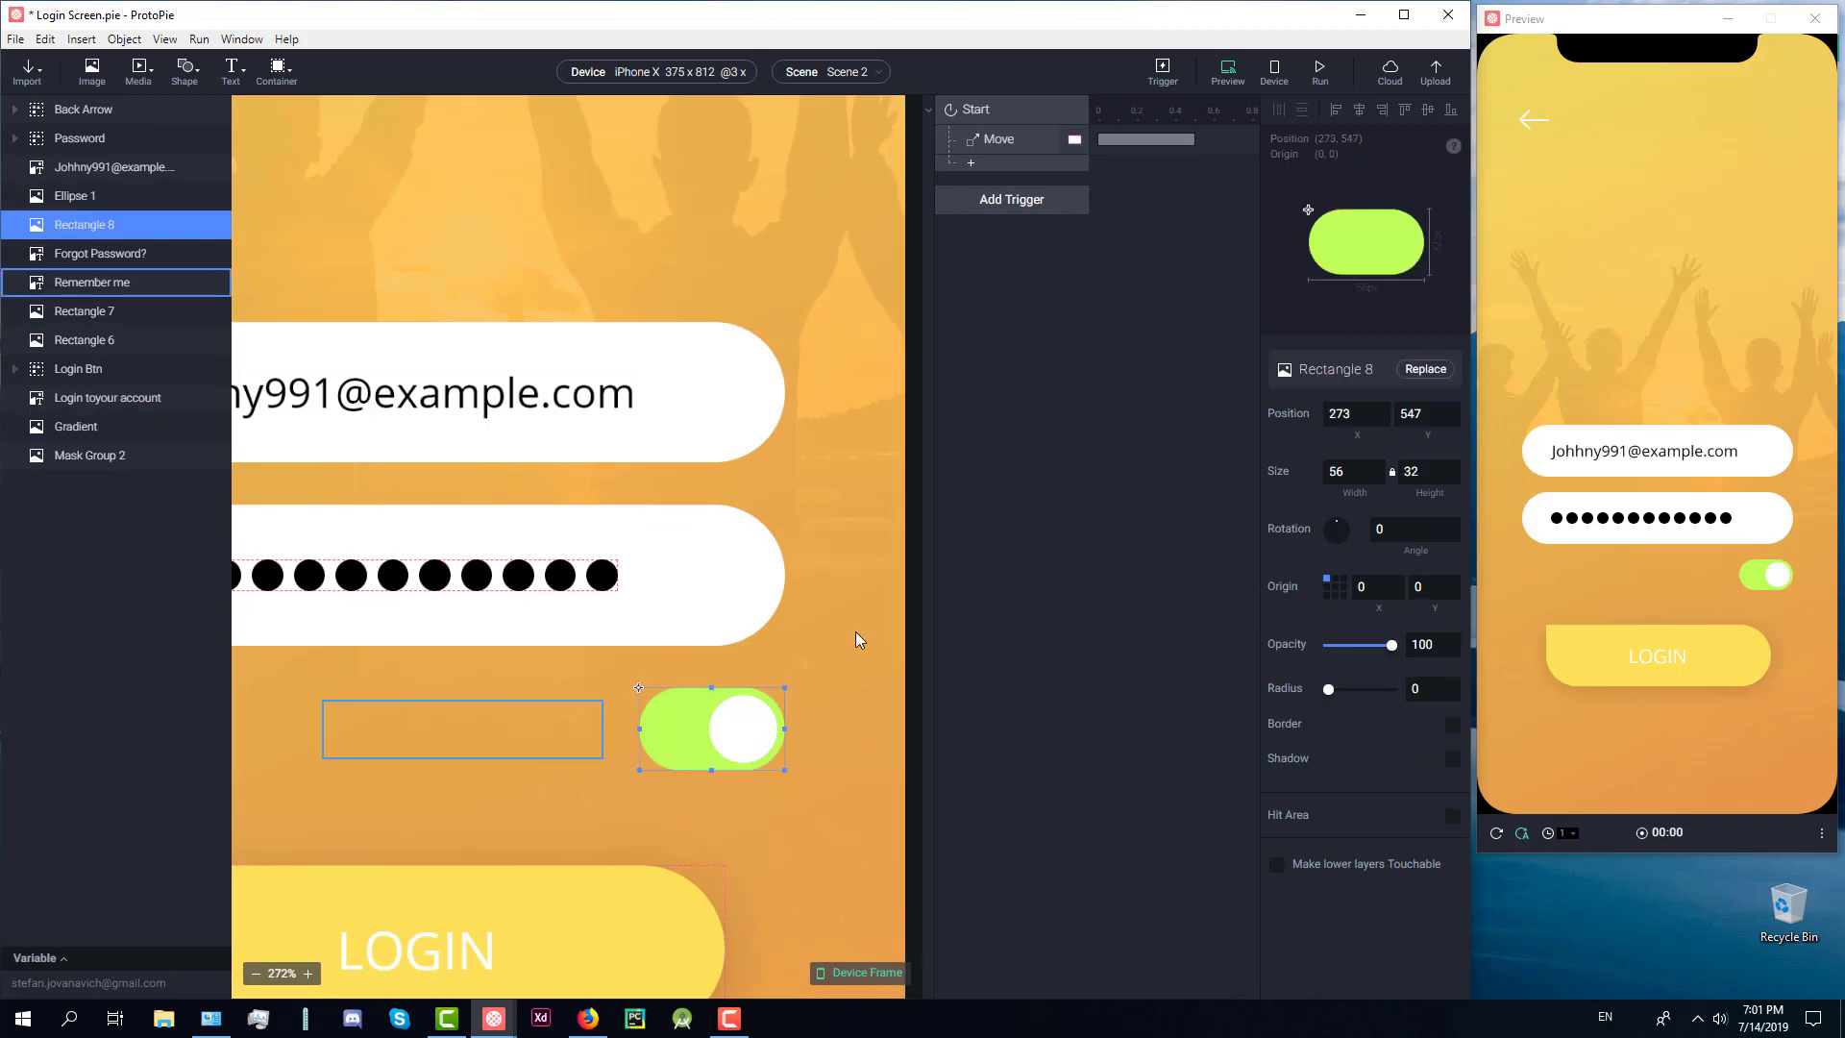
Step: Switch to Adobe XD and examine the fill colour of the green toggle background on the login artboard
click(541, 1018)
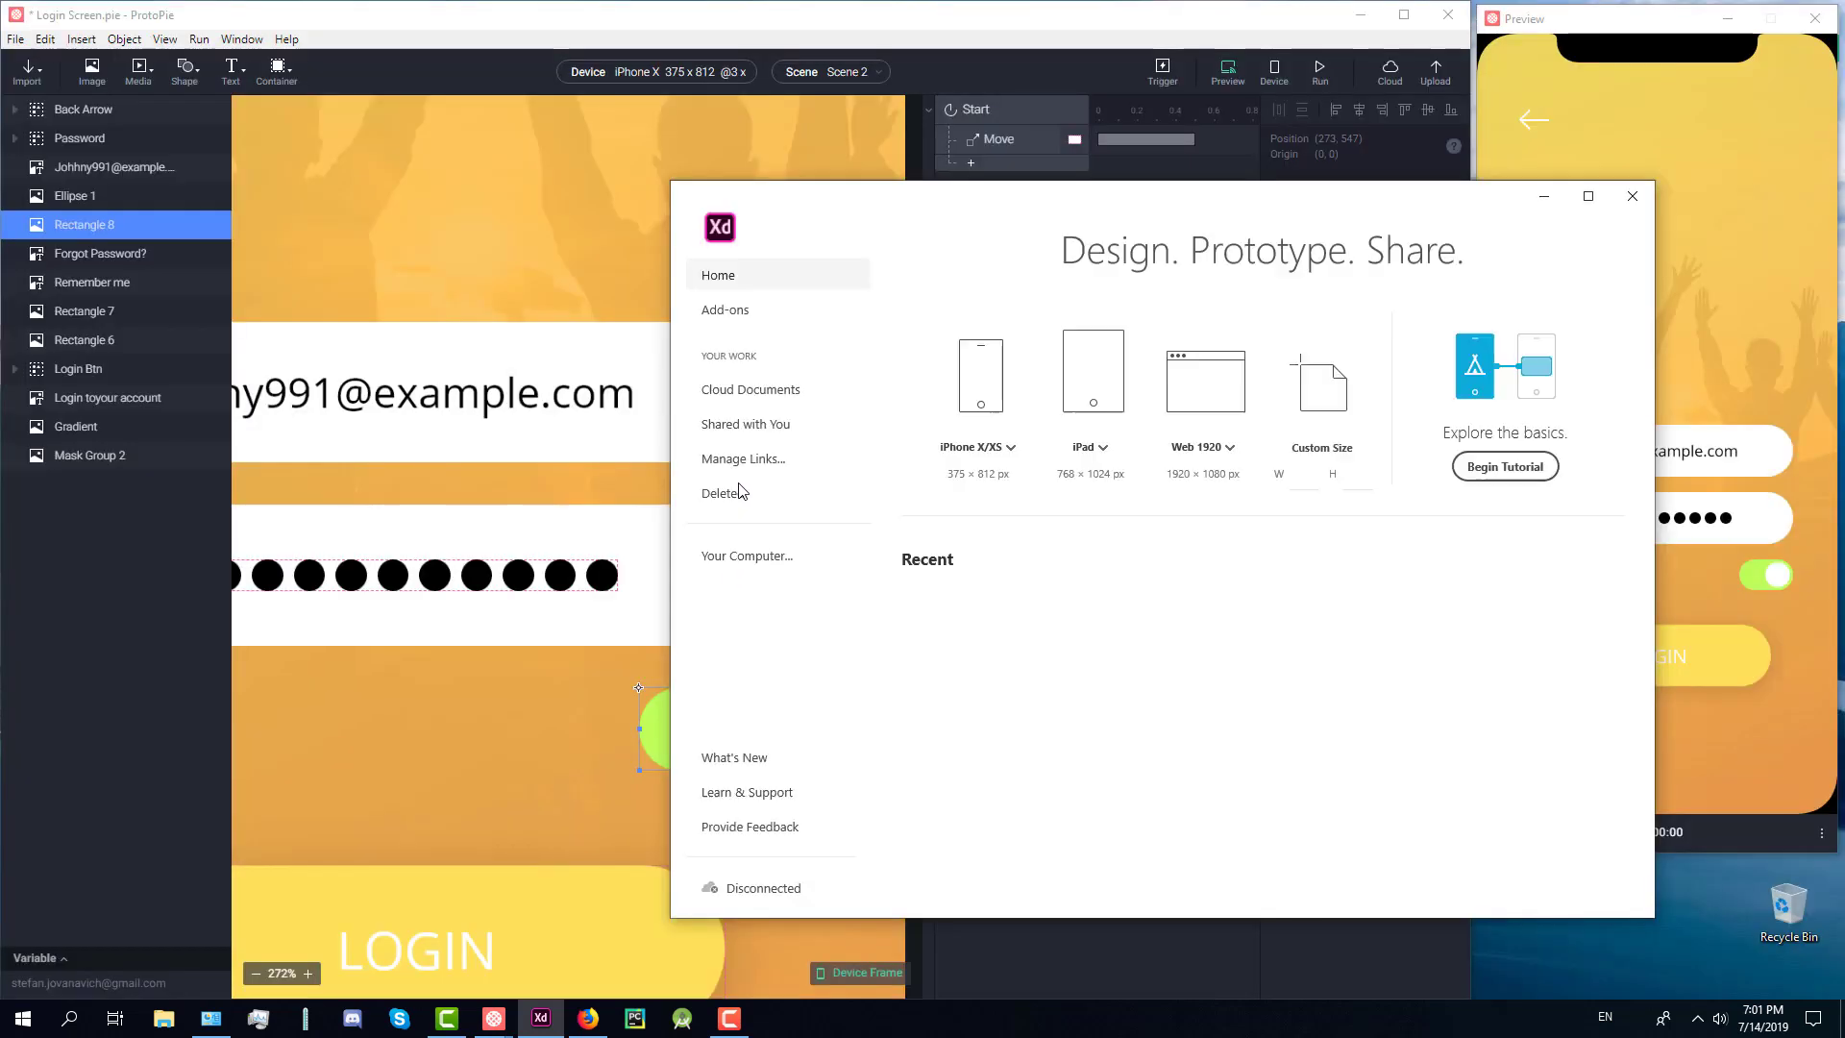
click(1588, 198)
scroll(1253, 712, up, 5)
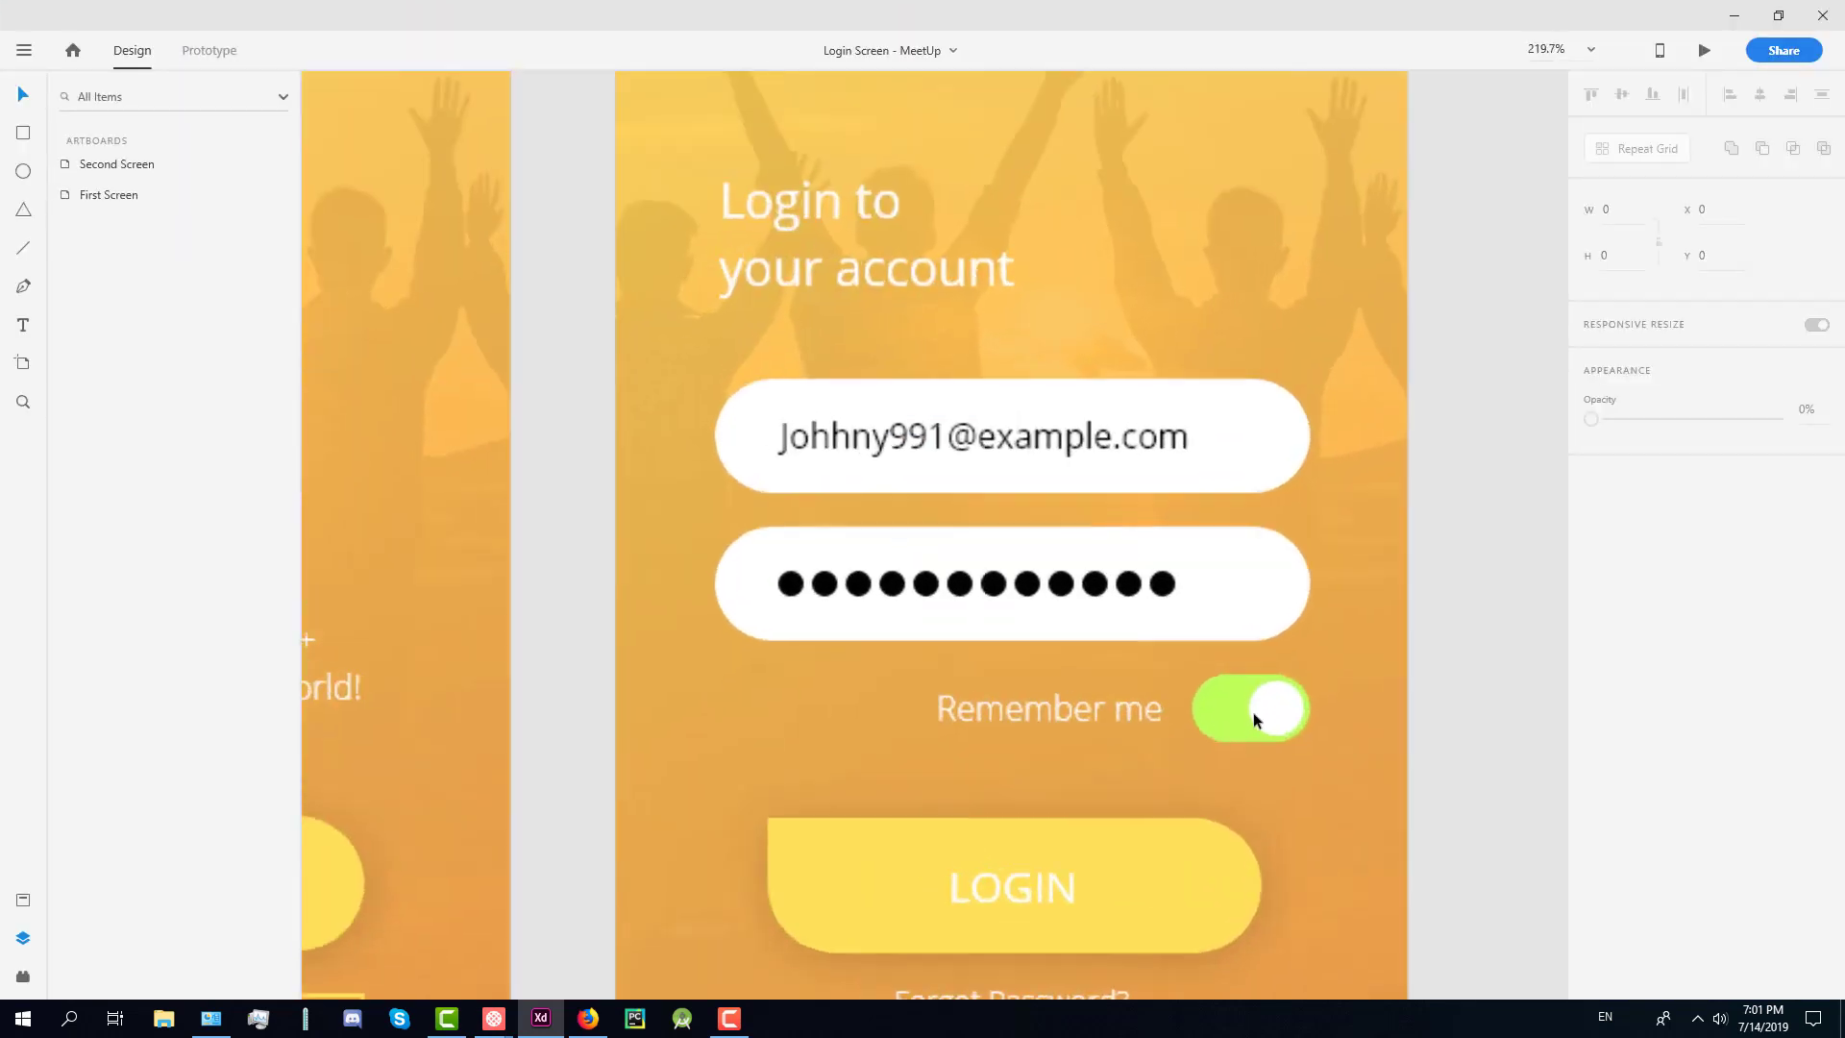
double_click(1237, 711)
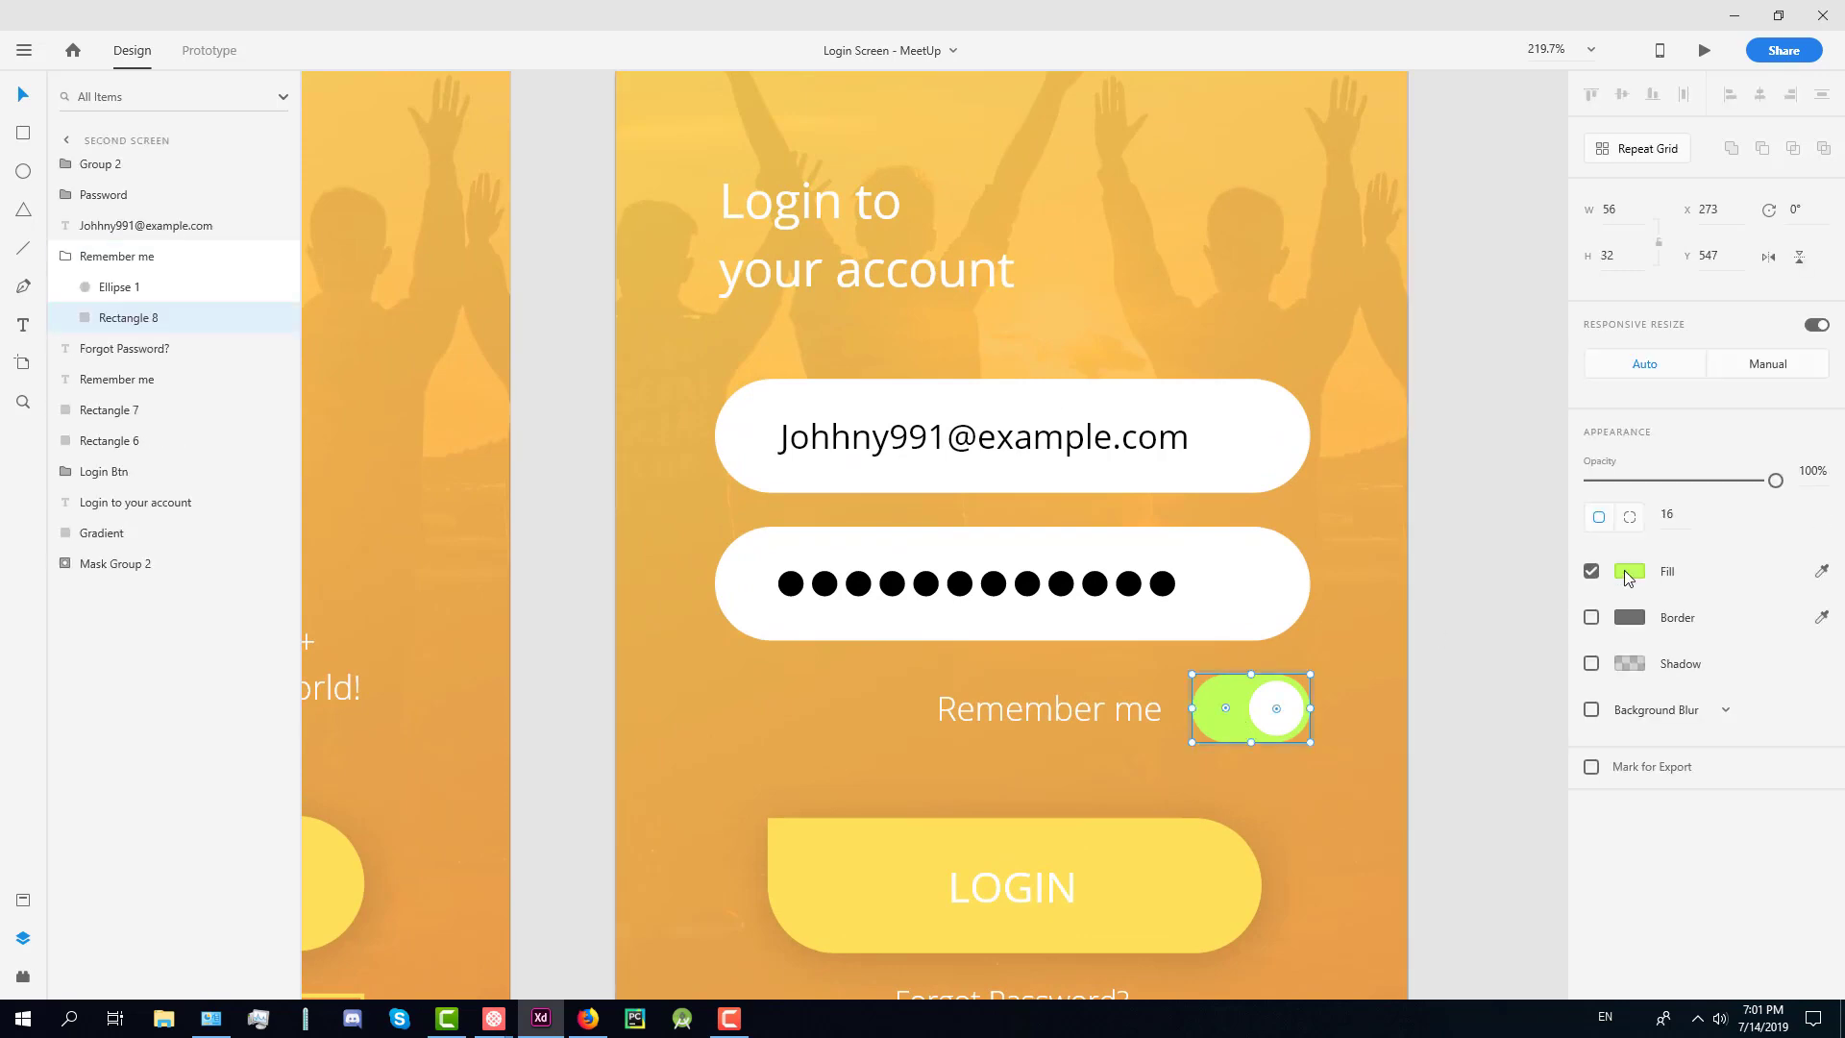
click(1626, 573)
click(1550, 294)
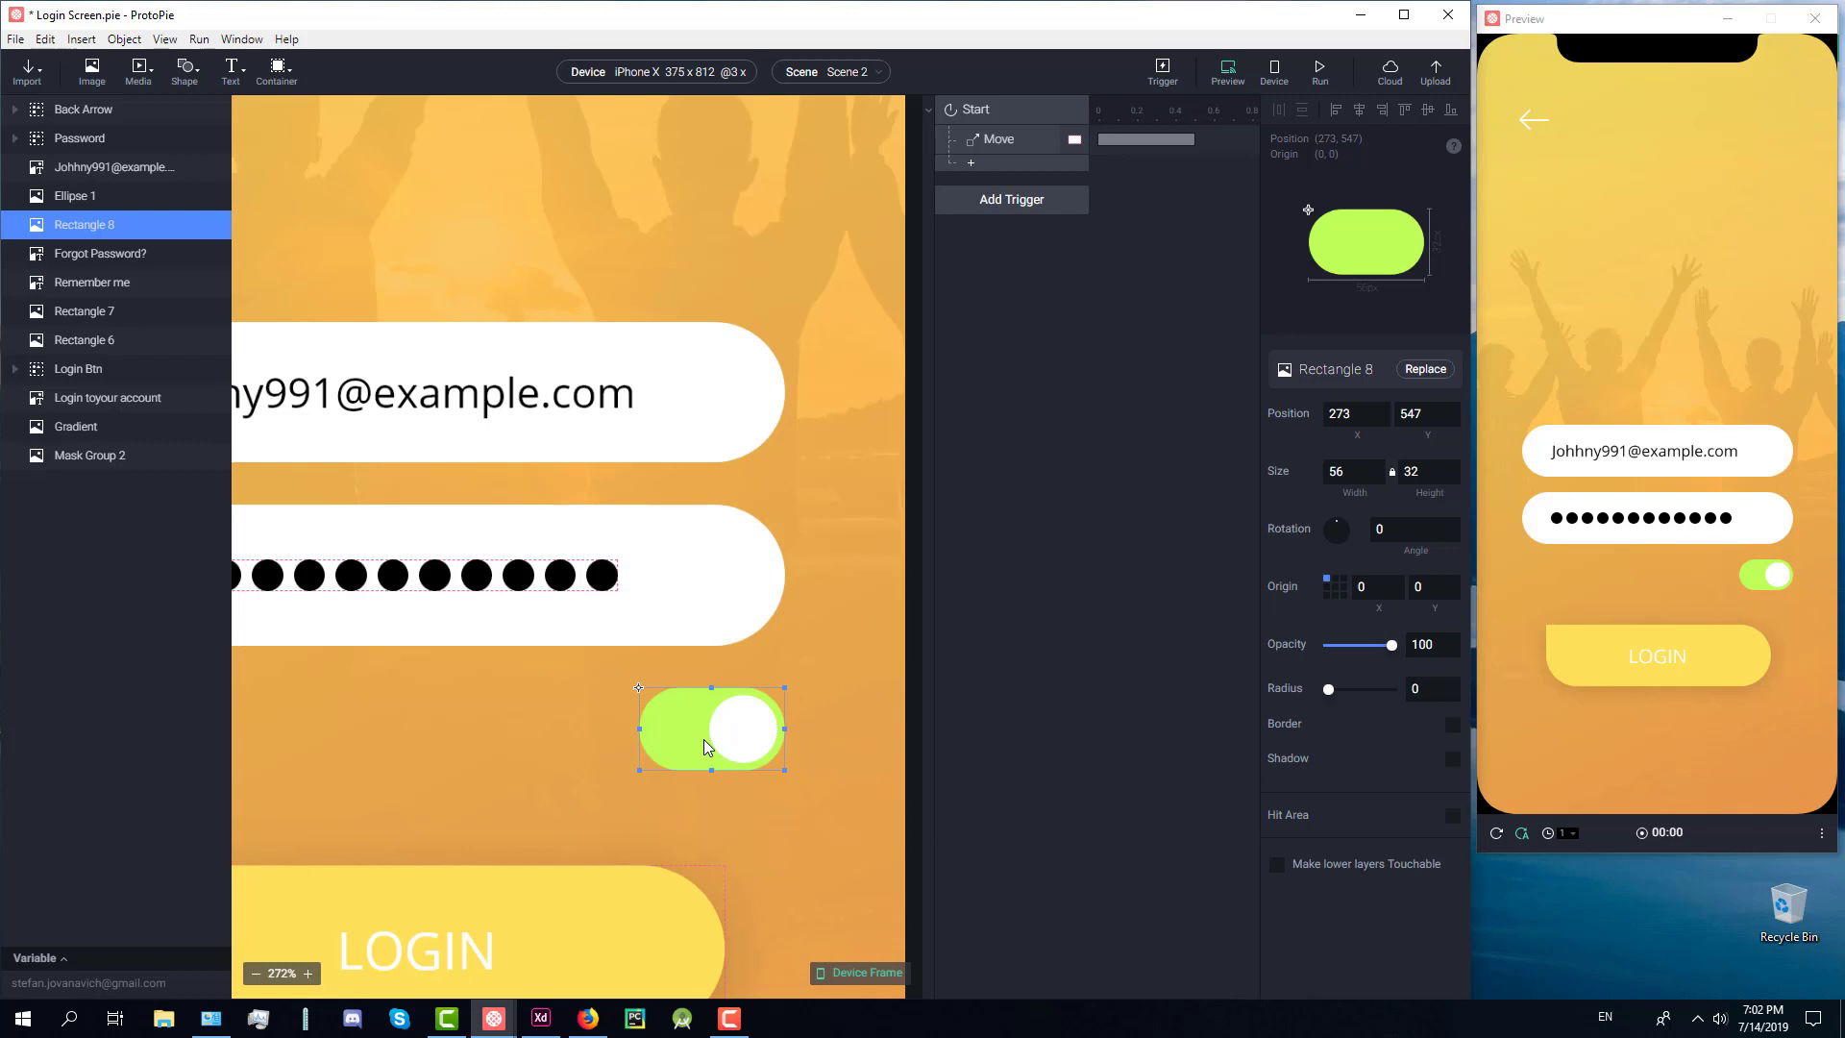
Step: Back in ProtoPie, insert a rectangle into the scene and move it over the toggle, at about X 276, Y 547
click(192, 75)
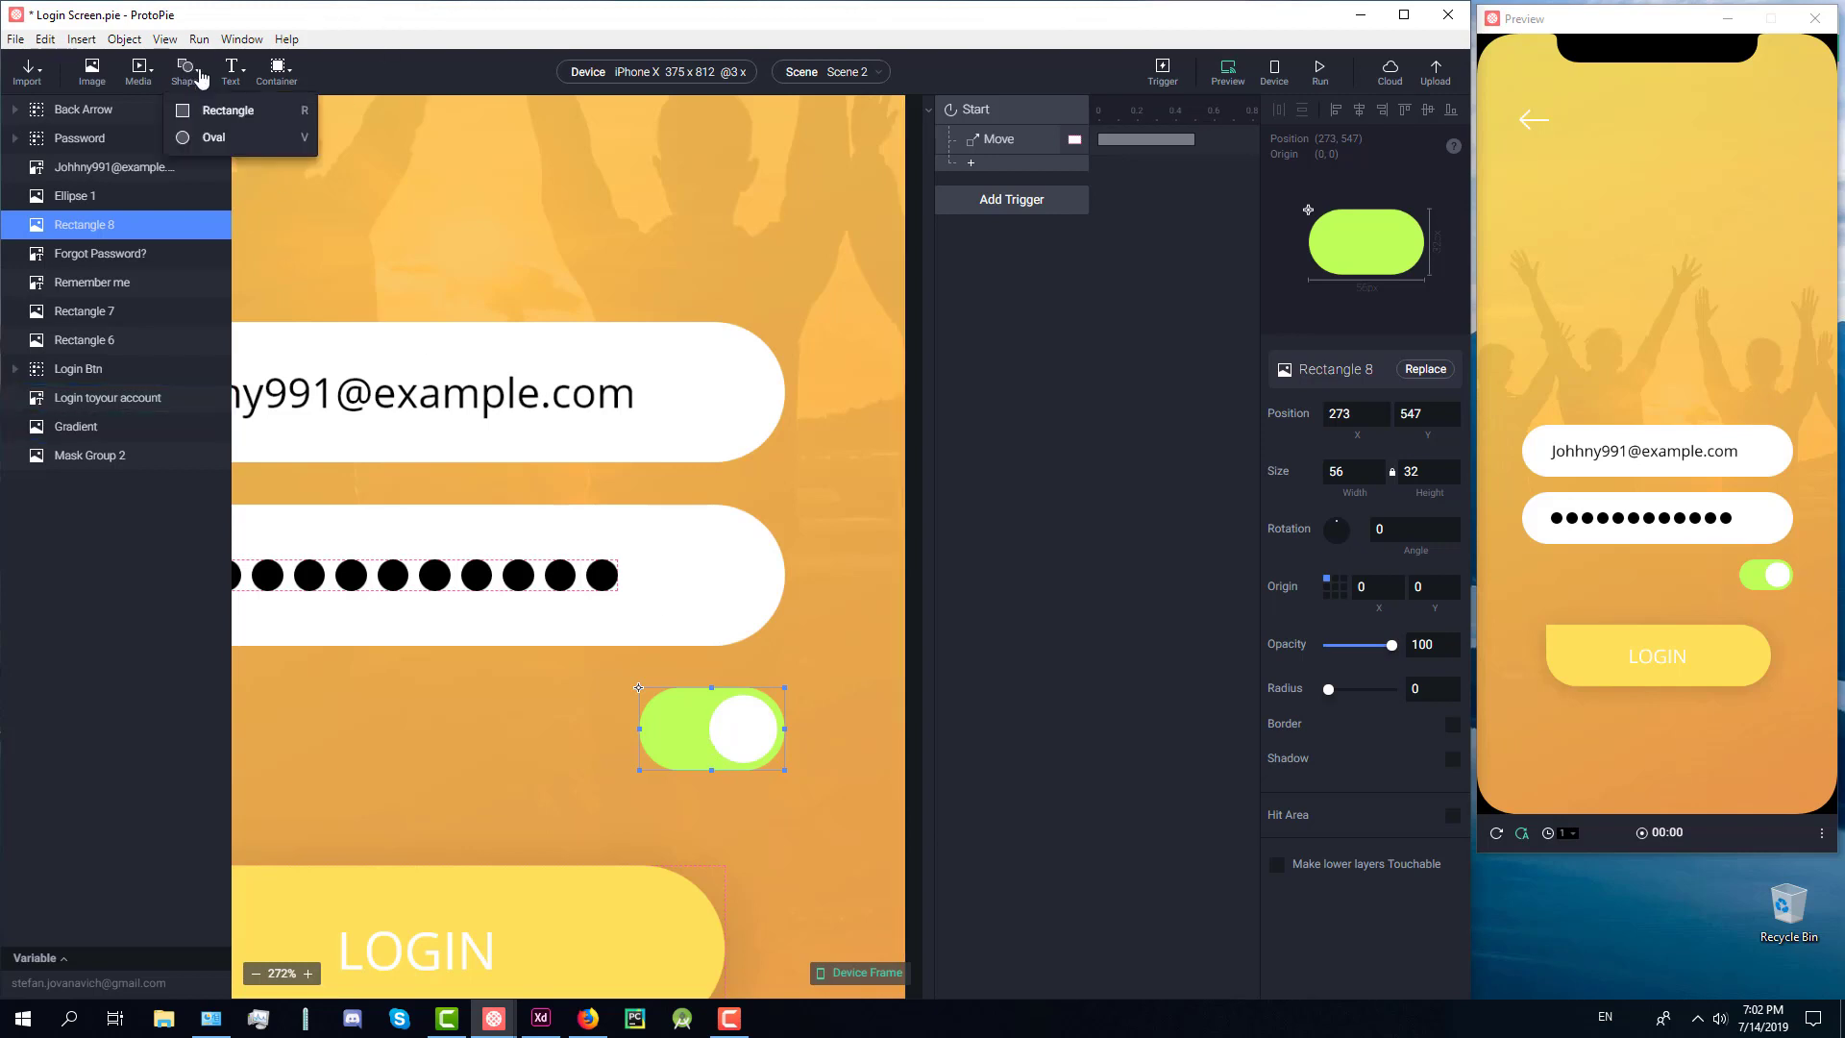
click(223, 110)
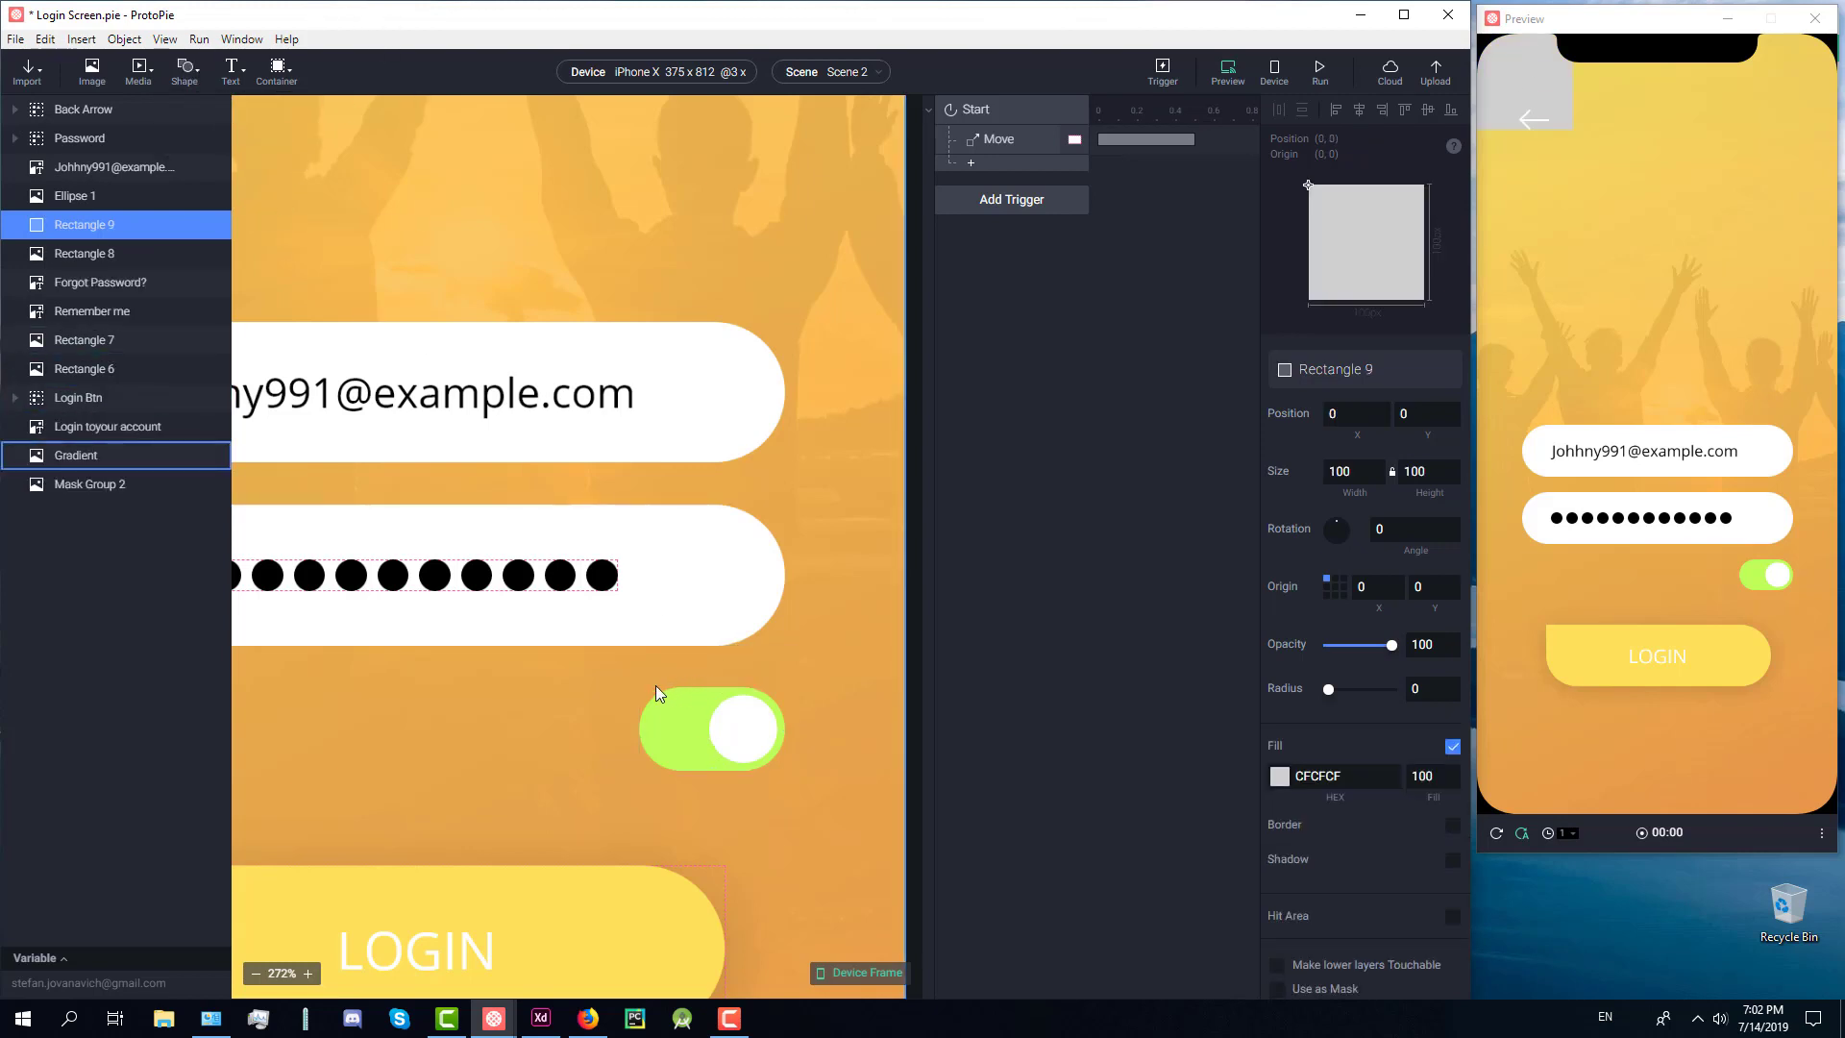
key(ctrl+0)
drag(461, 202, 653, 438)
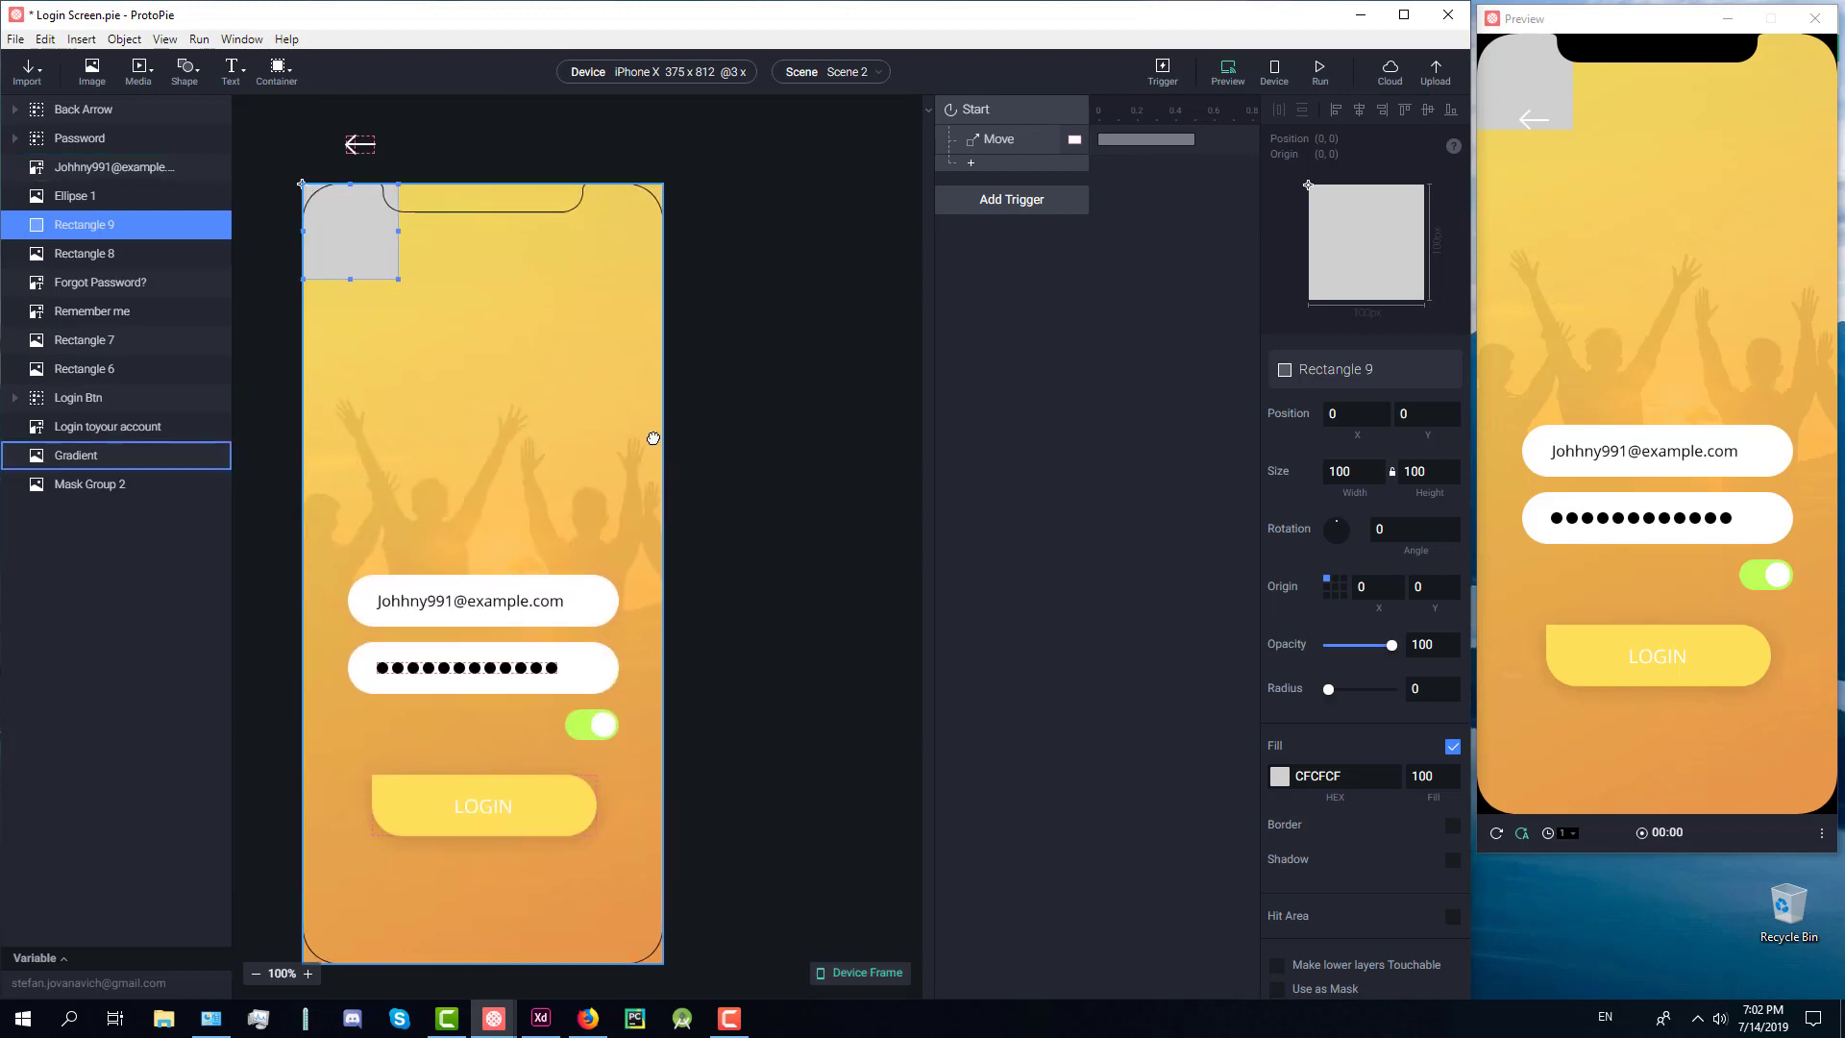
drag(368, 231, 595, 776)
Step: Resize the grey rectangle to 56 × 32 at X 273, Y 547 so that it covers the toggle background
scroll(610, 741, up, 5)
scroll(605, 755, up, 1)
scroll(548, 729, down, 2)
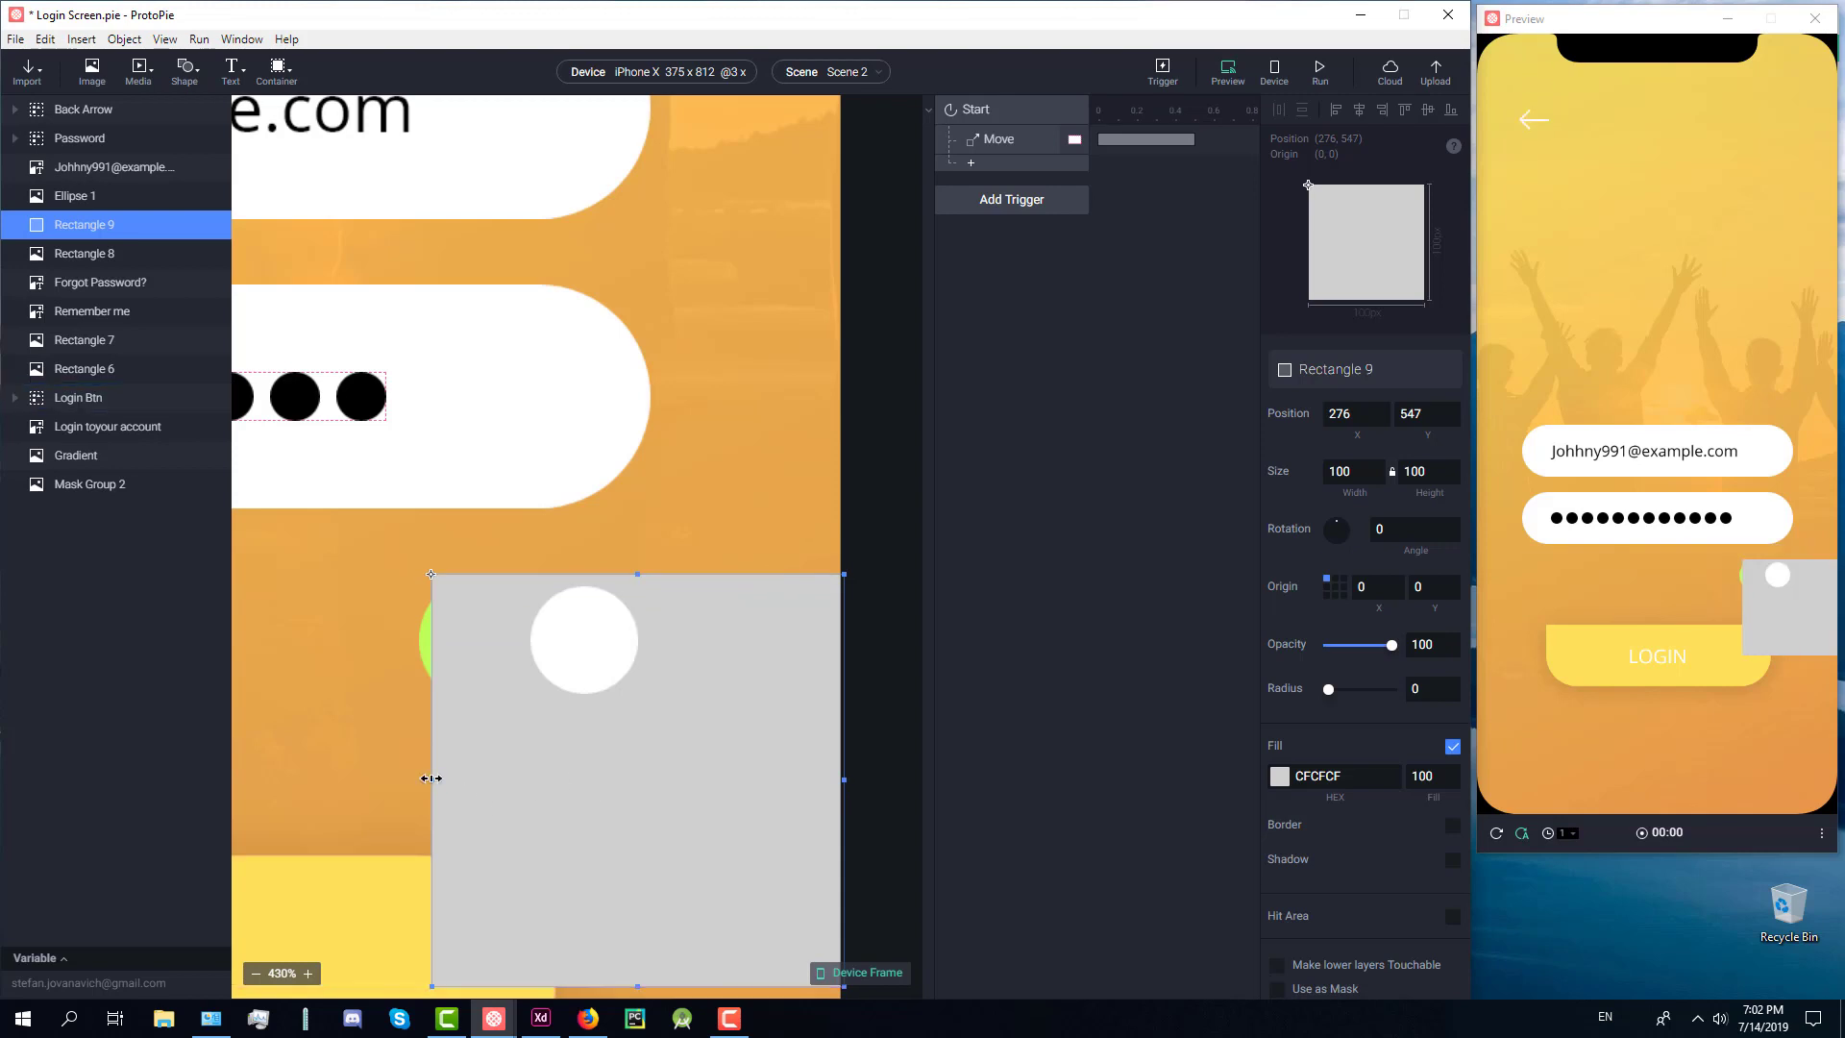
drag(431, 778, 418, 778)
drag(843, 781, 650, 778)
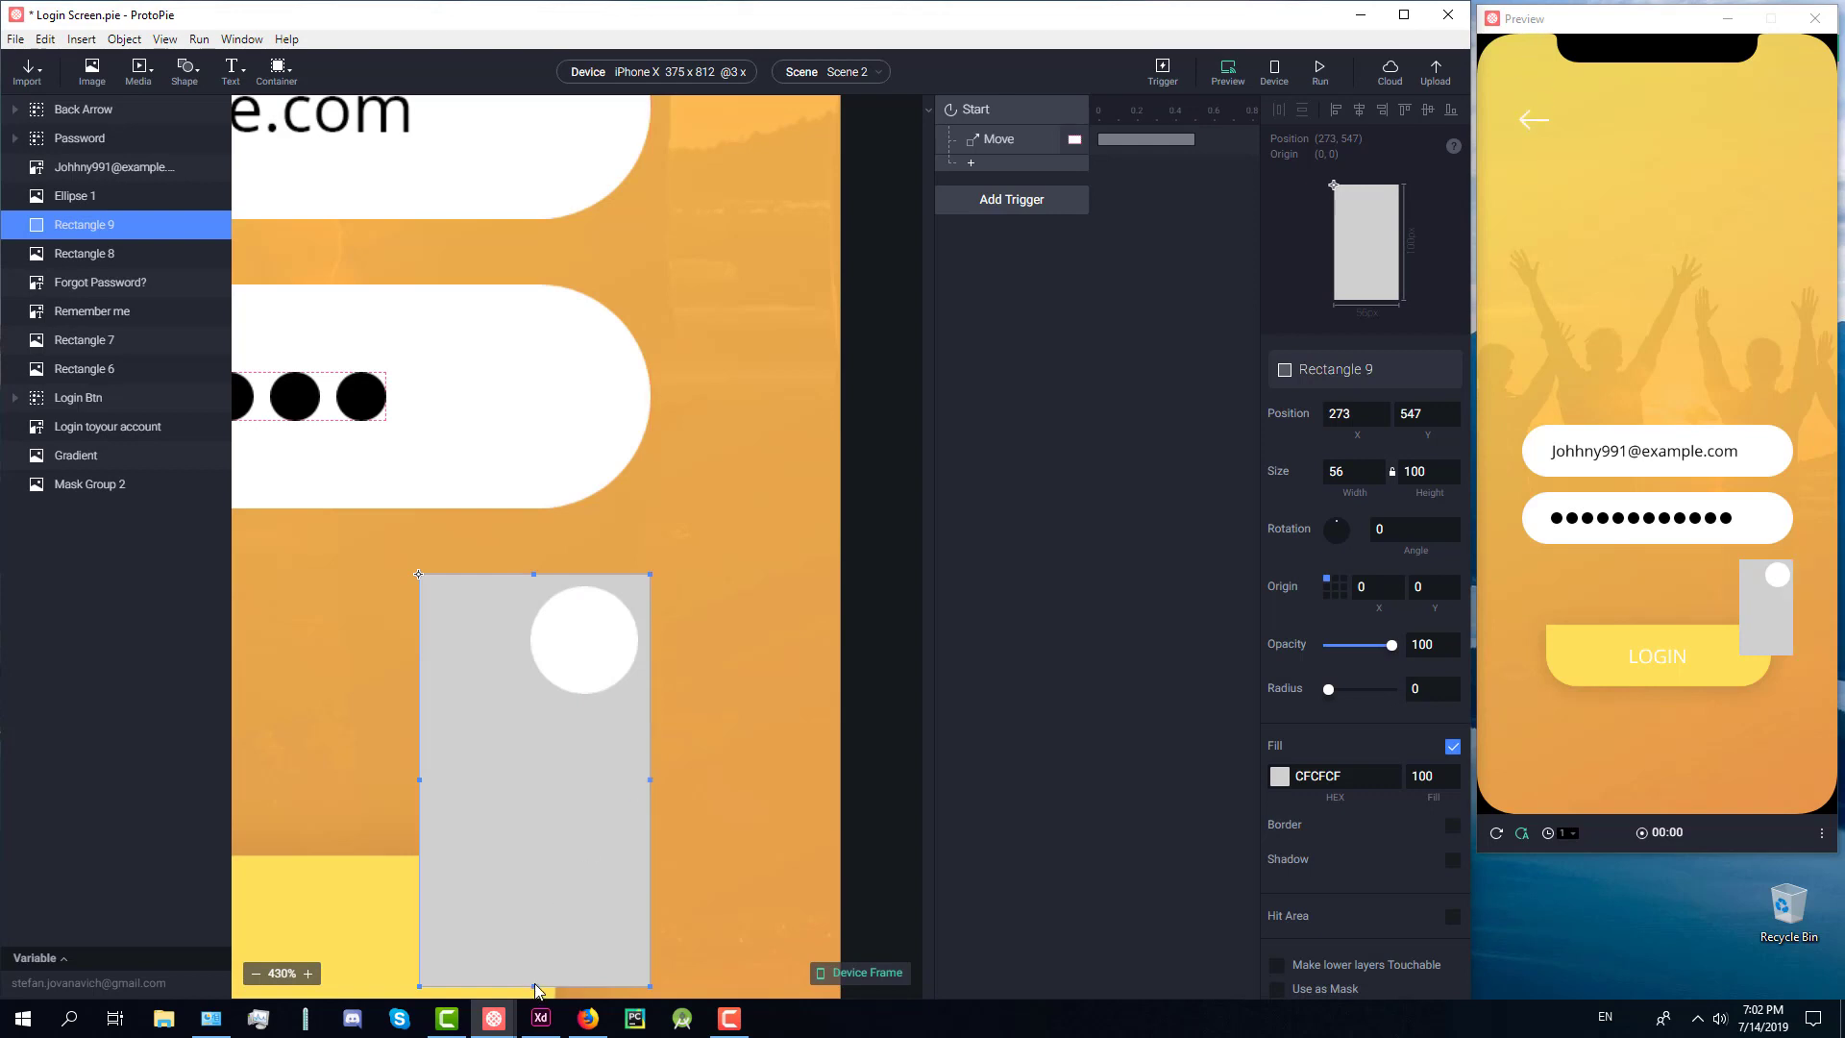
scroll(645, 828, down, 1)
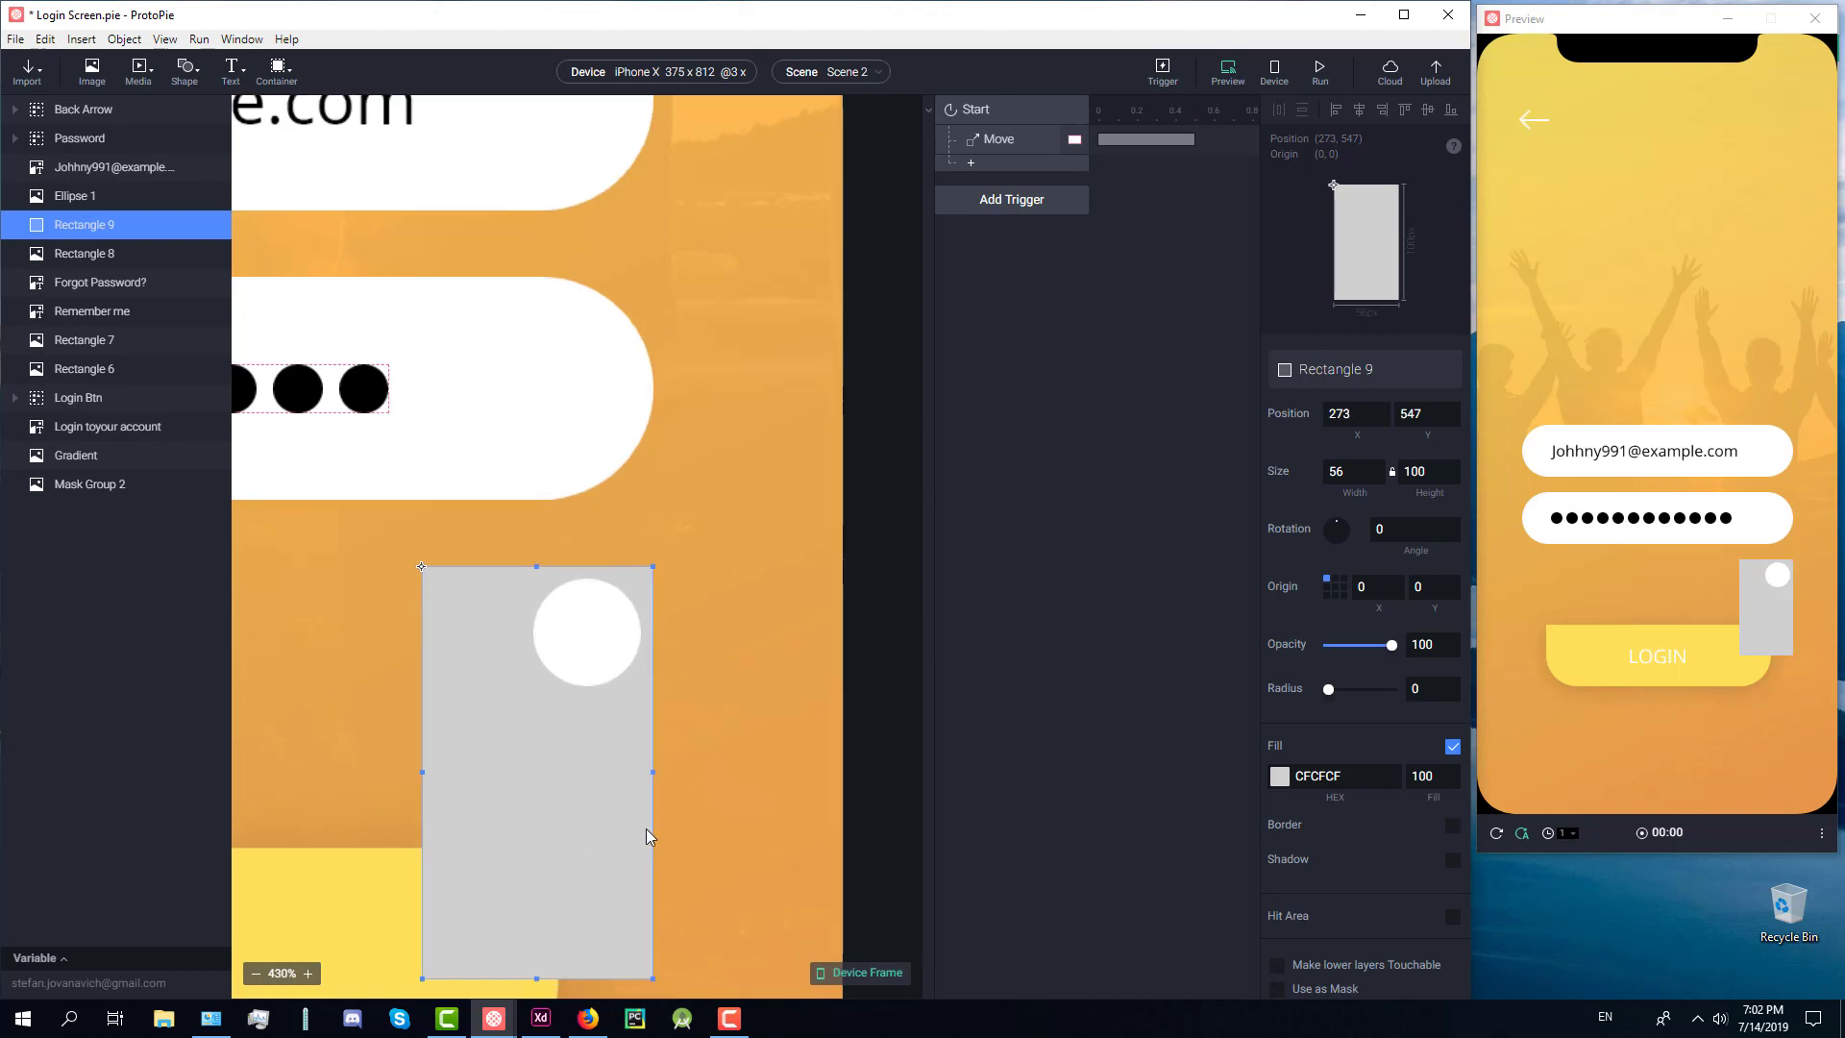
scroll(645, 836, down, 1)
scroll(536, 968, down, 5)
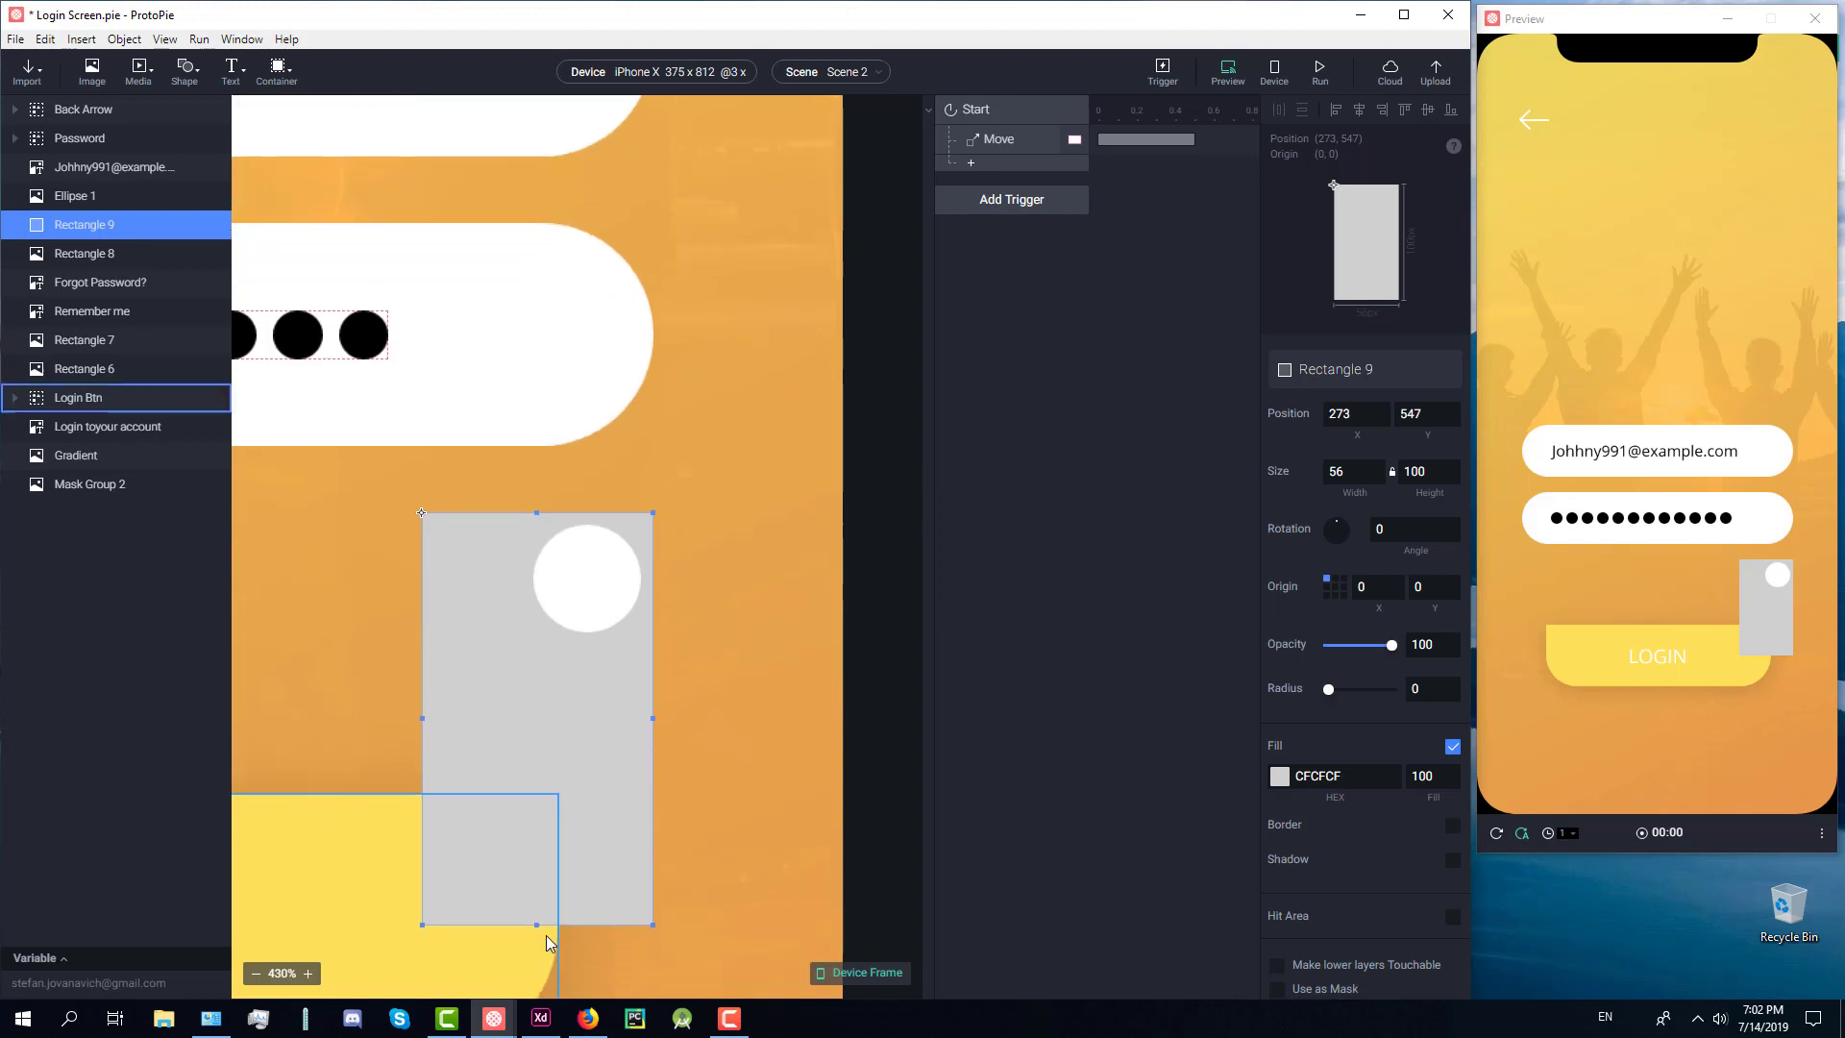
drag(536, 925, 557, 642)
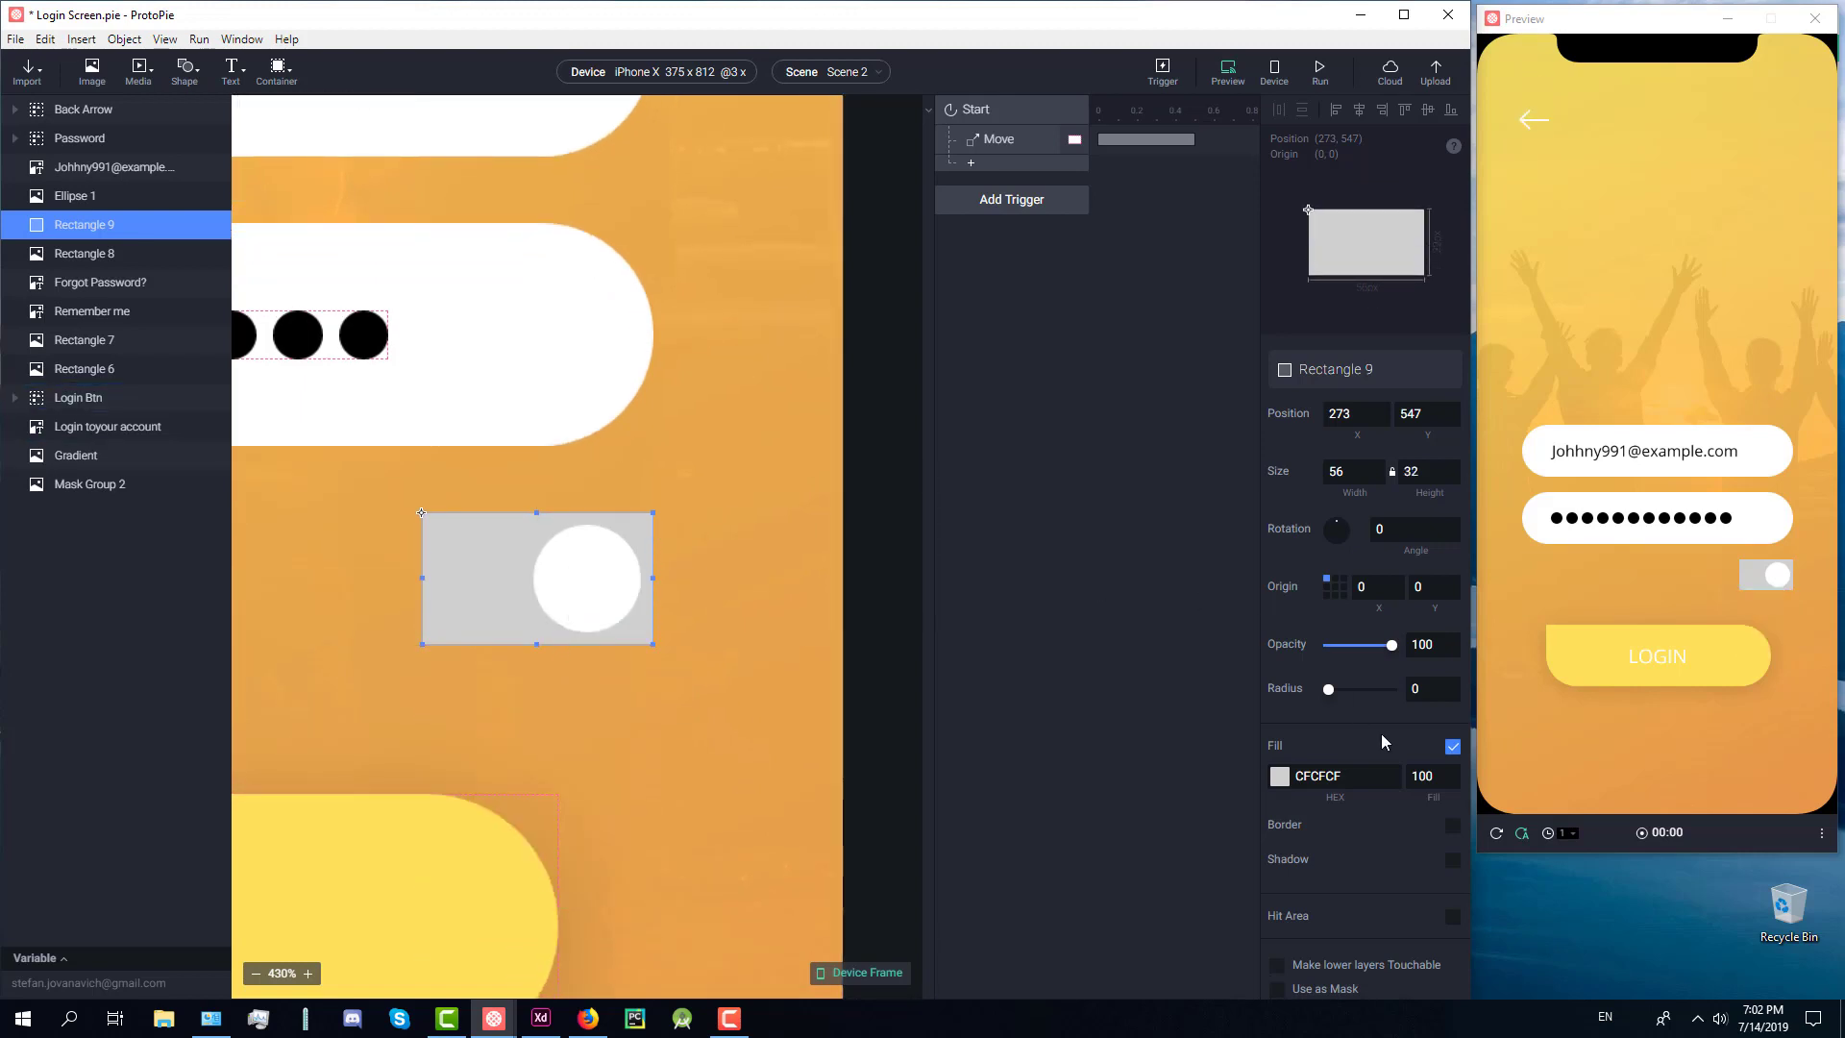
Step: Set the grey rectangle's corner radius to 100 and delete the old green Rectangle 8 layer
drag(1329, 690, 1409, 698)
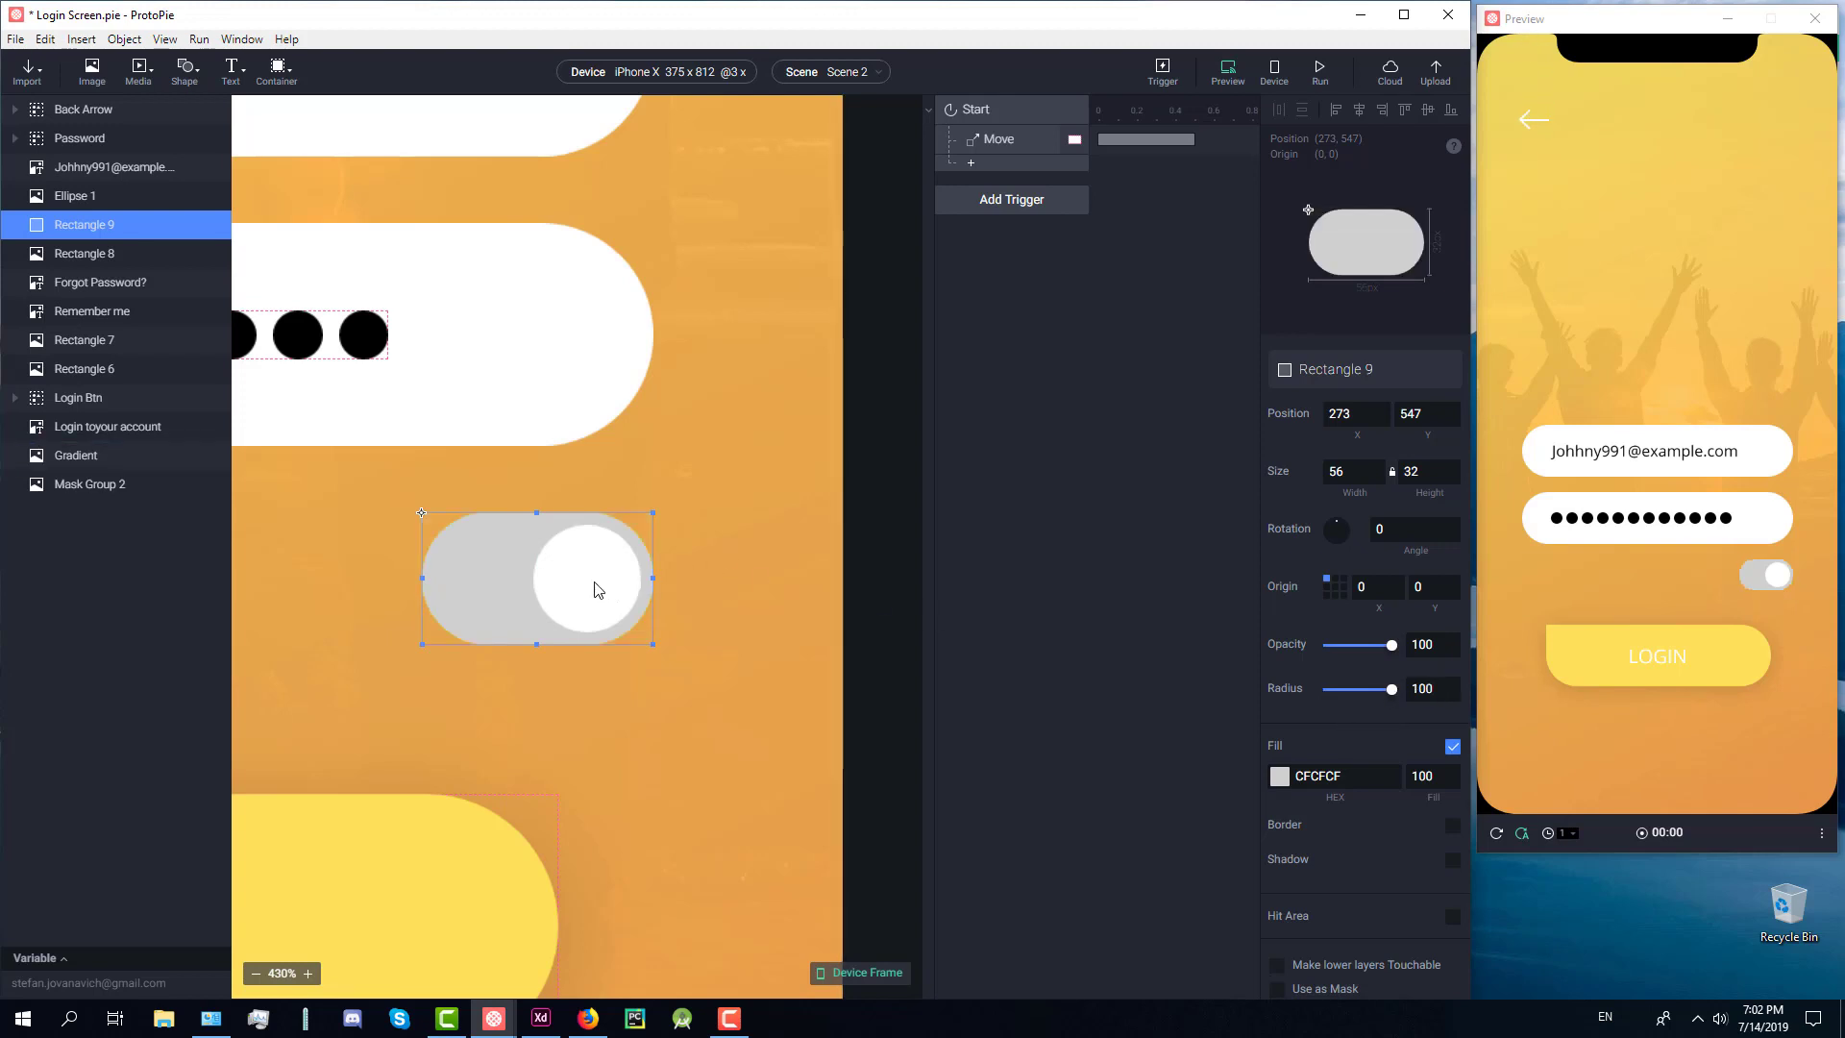
click(88, 258)
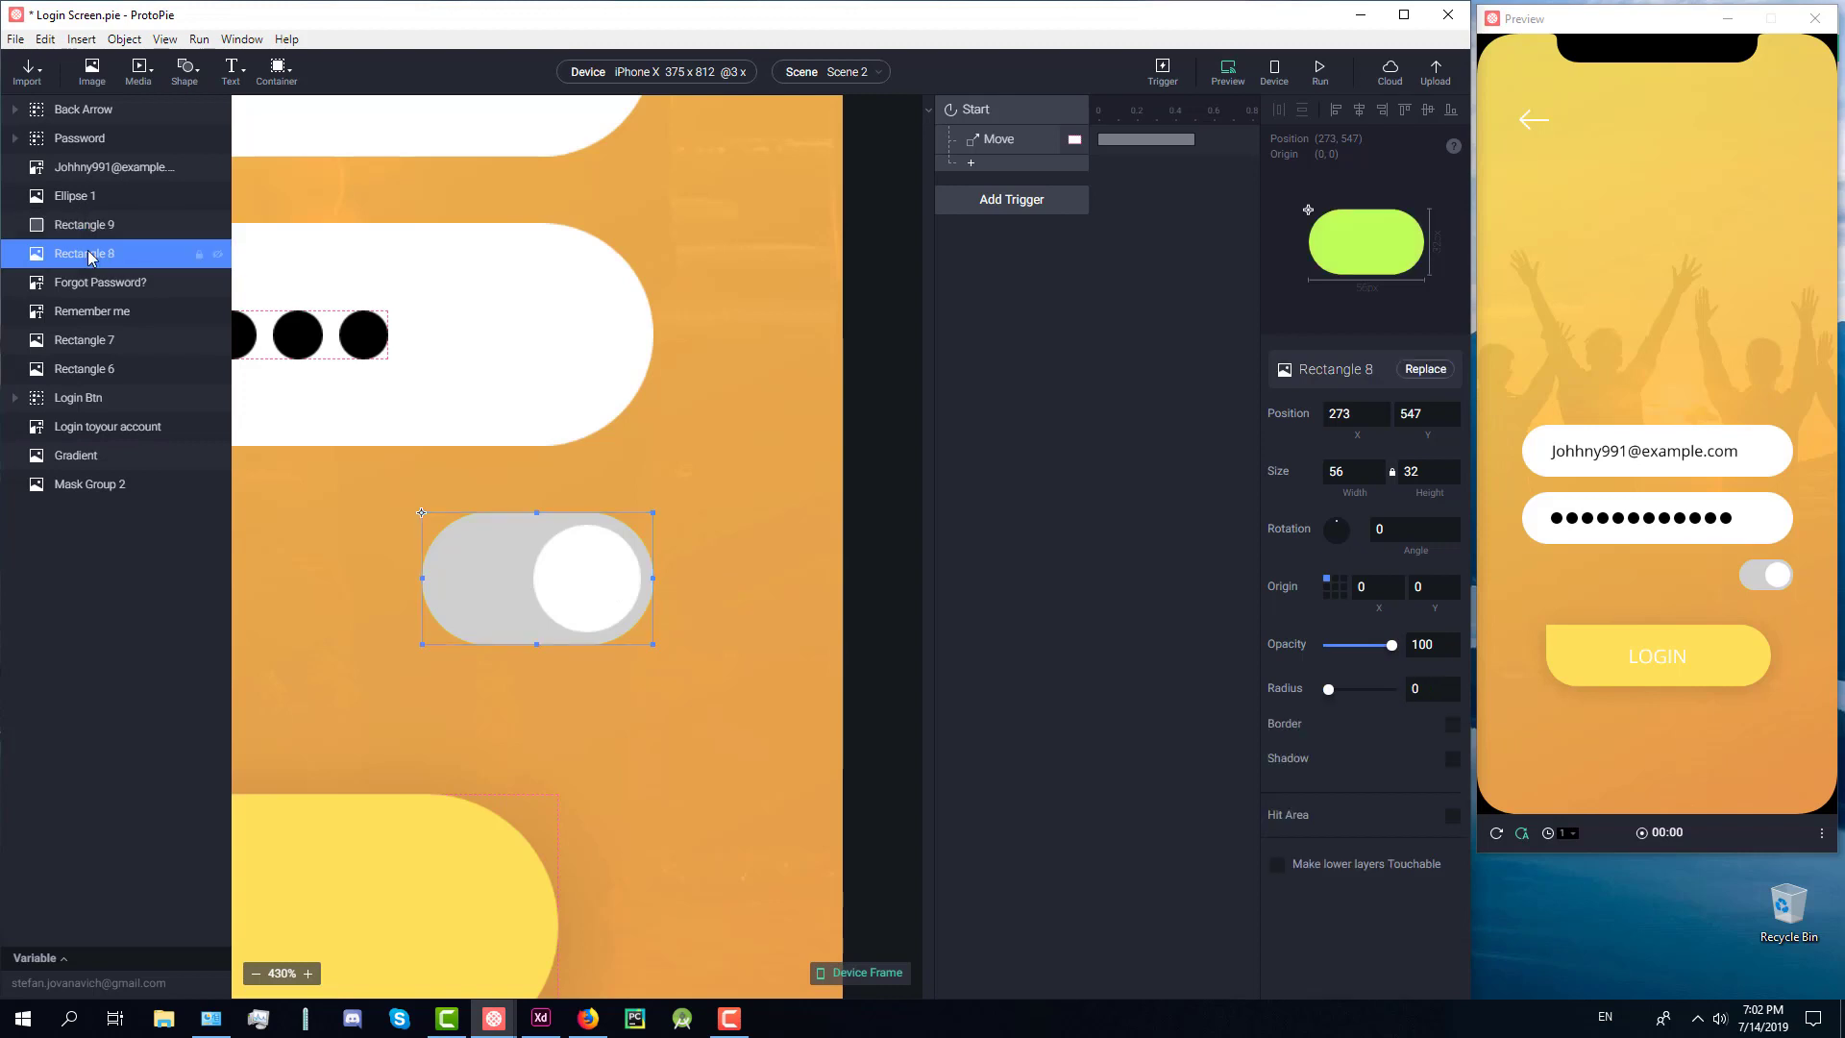
key(Delete)
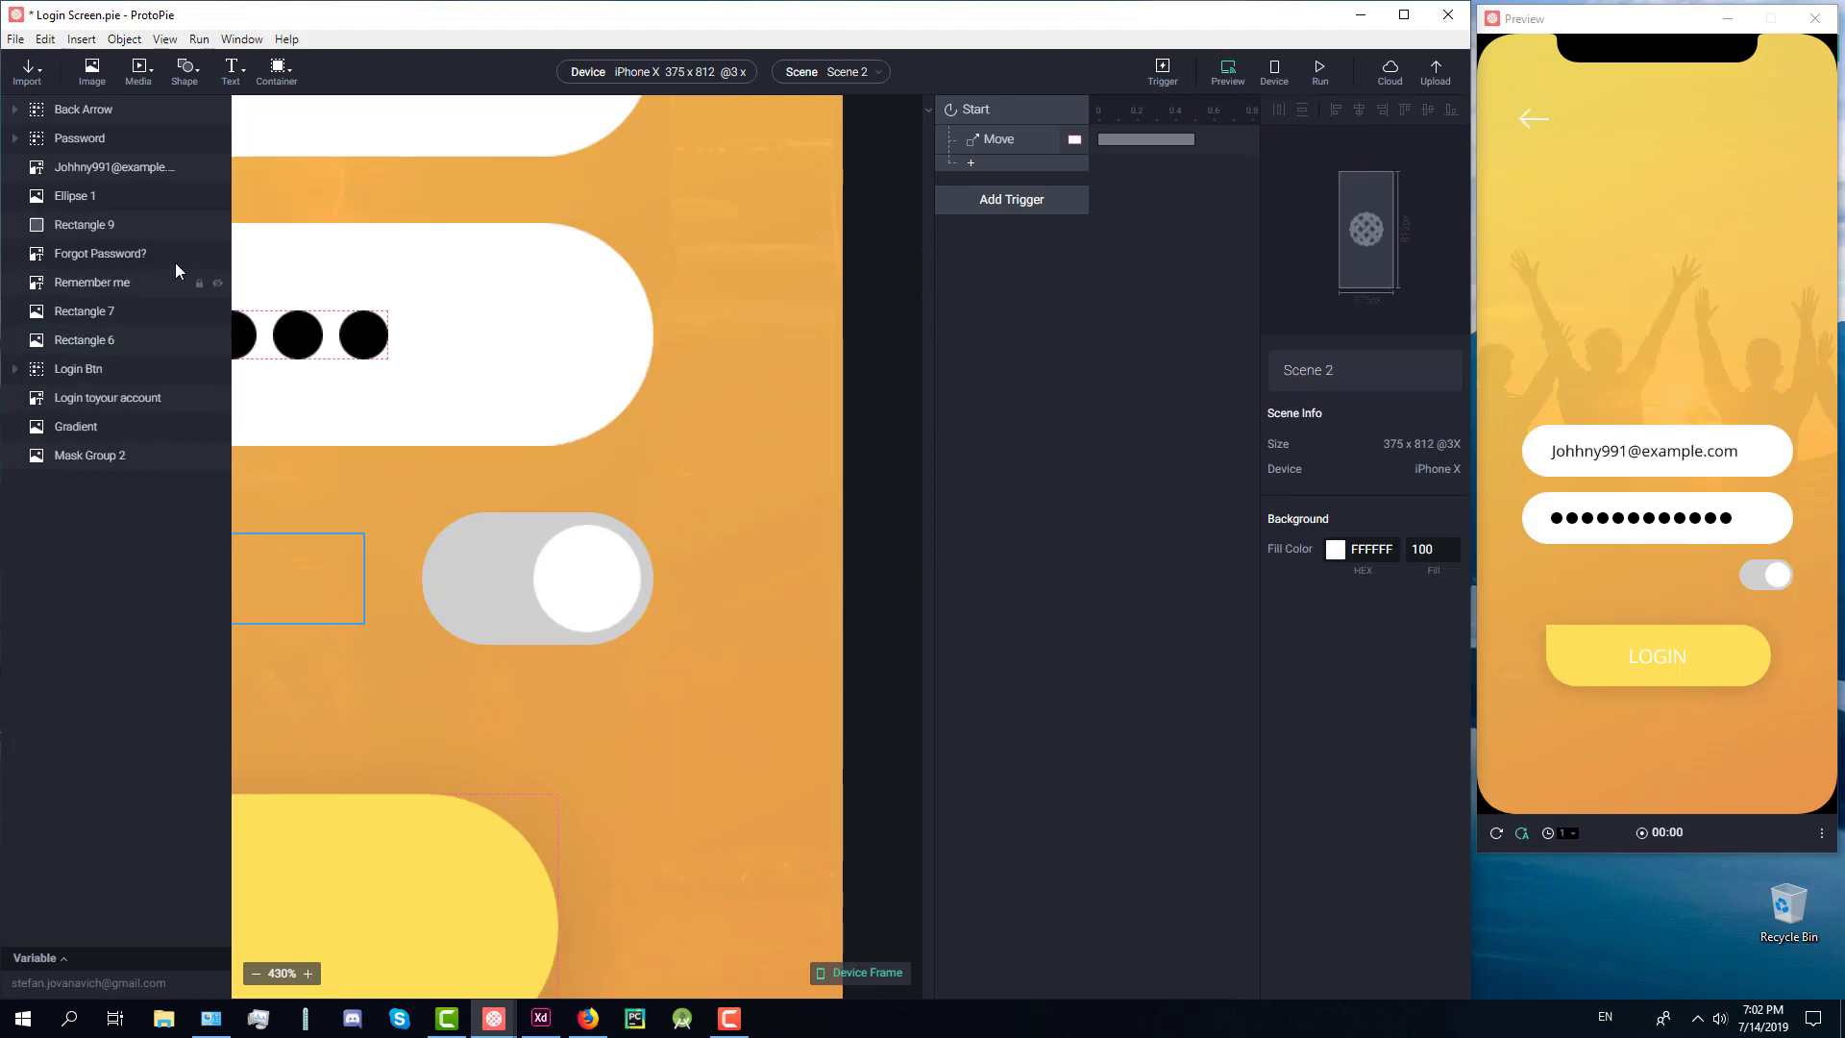
Step: Group the grey Rectangle 9 background and the white Ellipse 1 knob of the toggle into a container
click(96, 225)
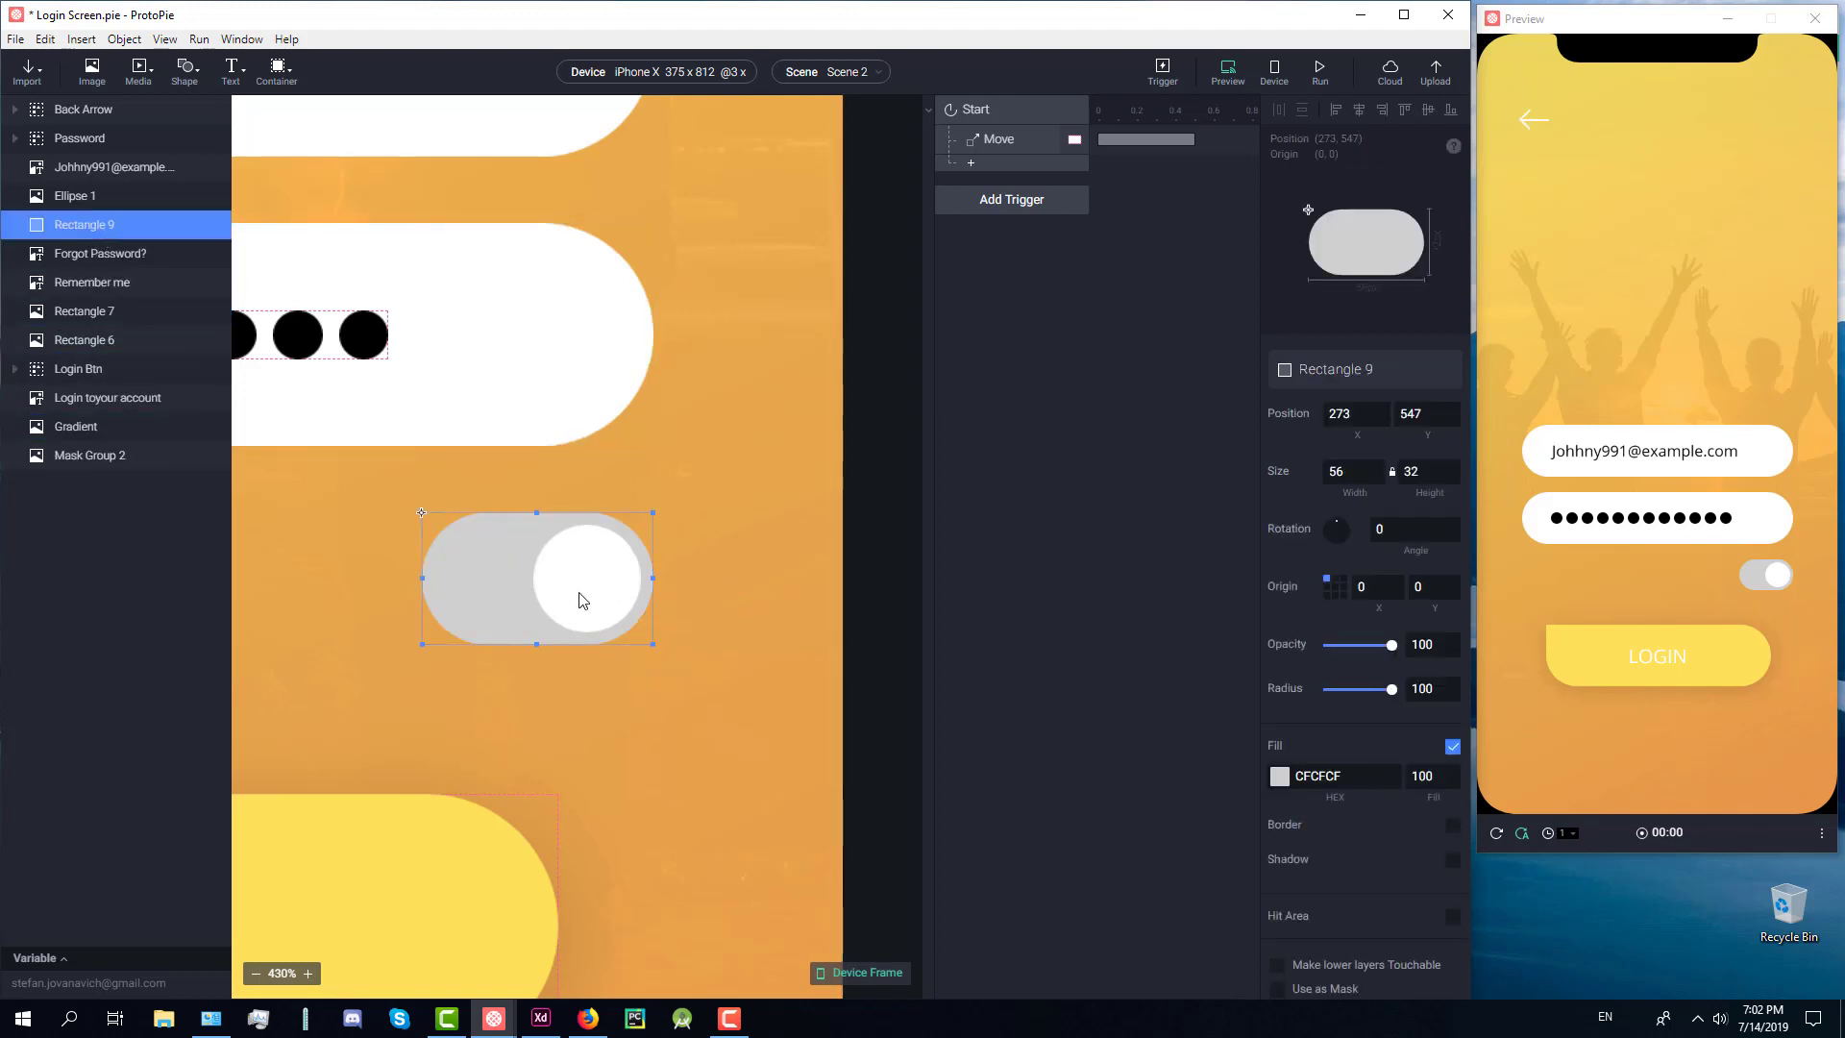
scroll(582, 599, down, 3)
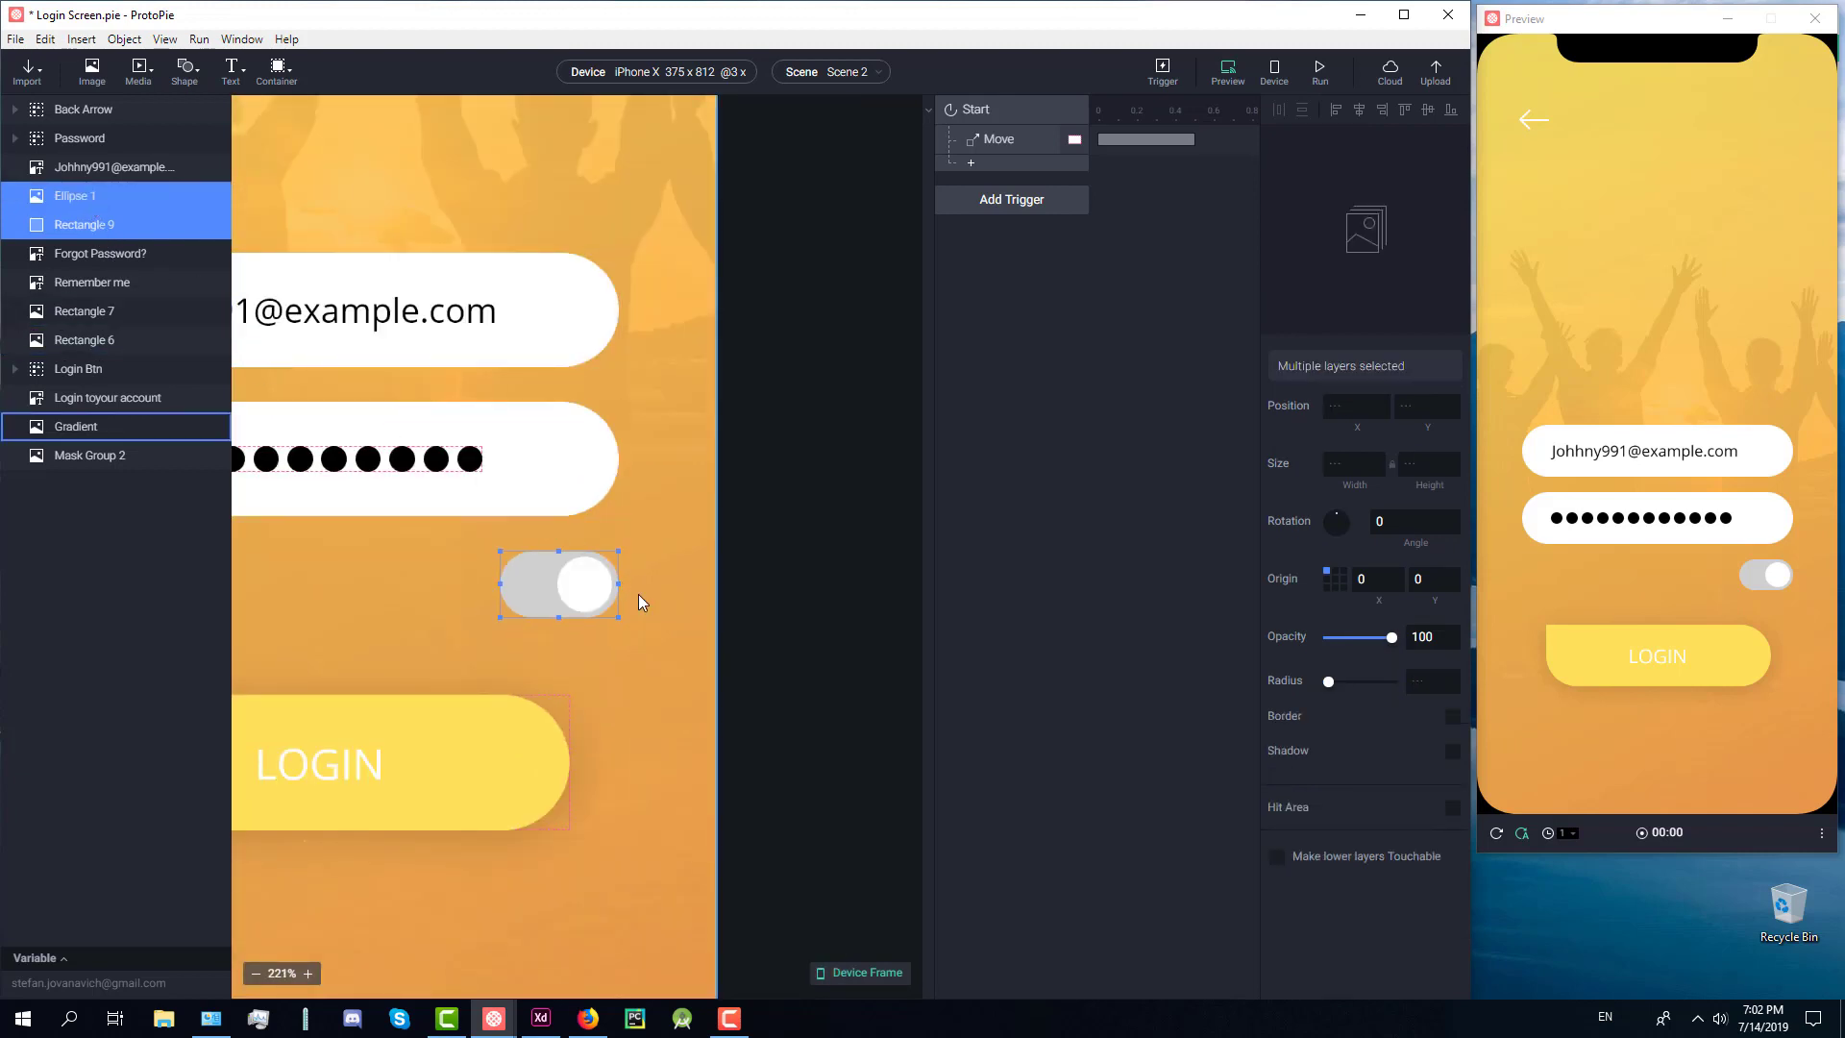
key(ctrl+alt+g)
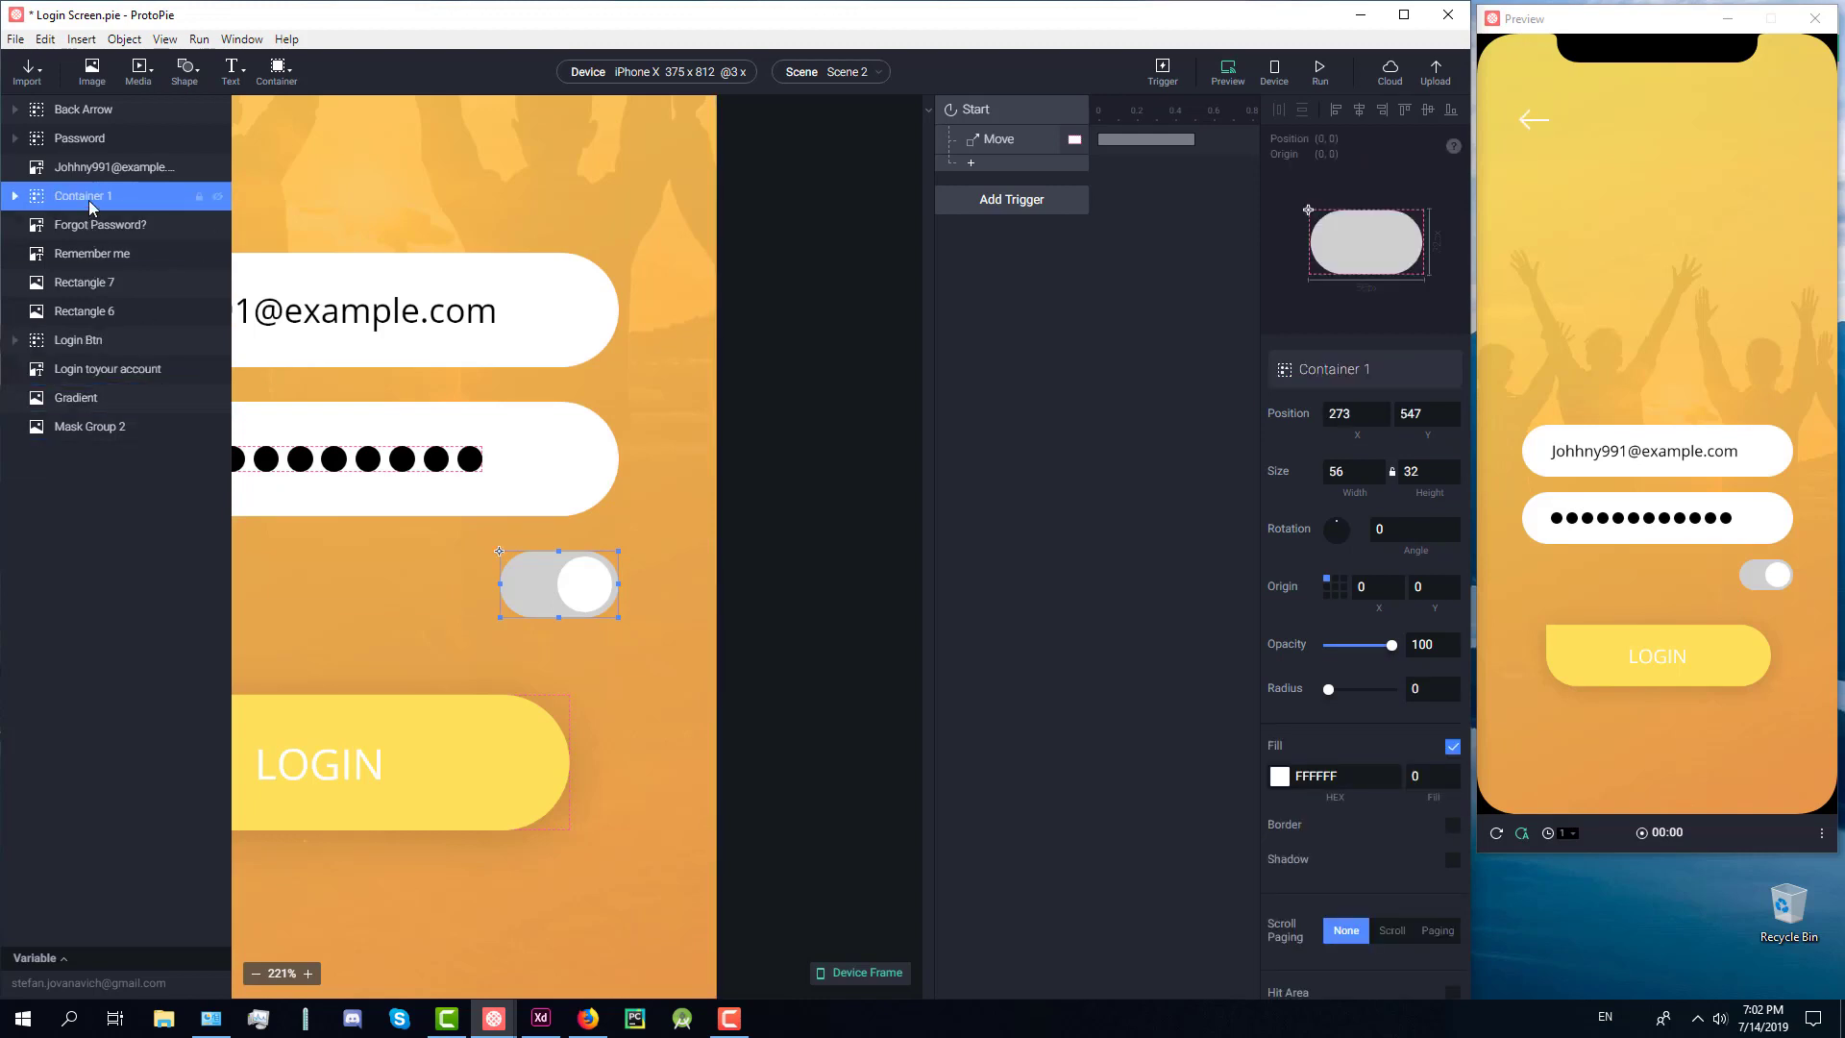
click(755, 547)
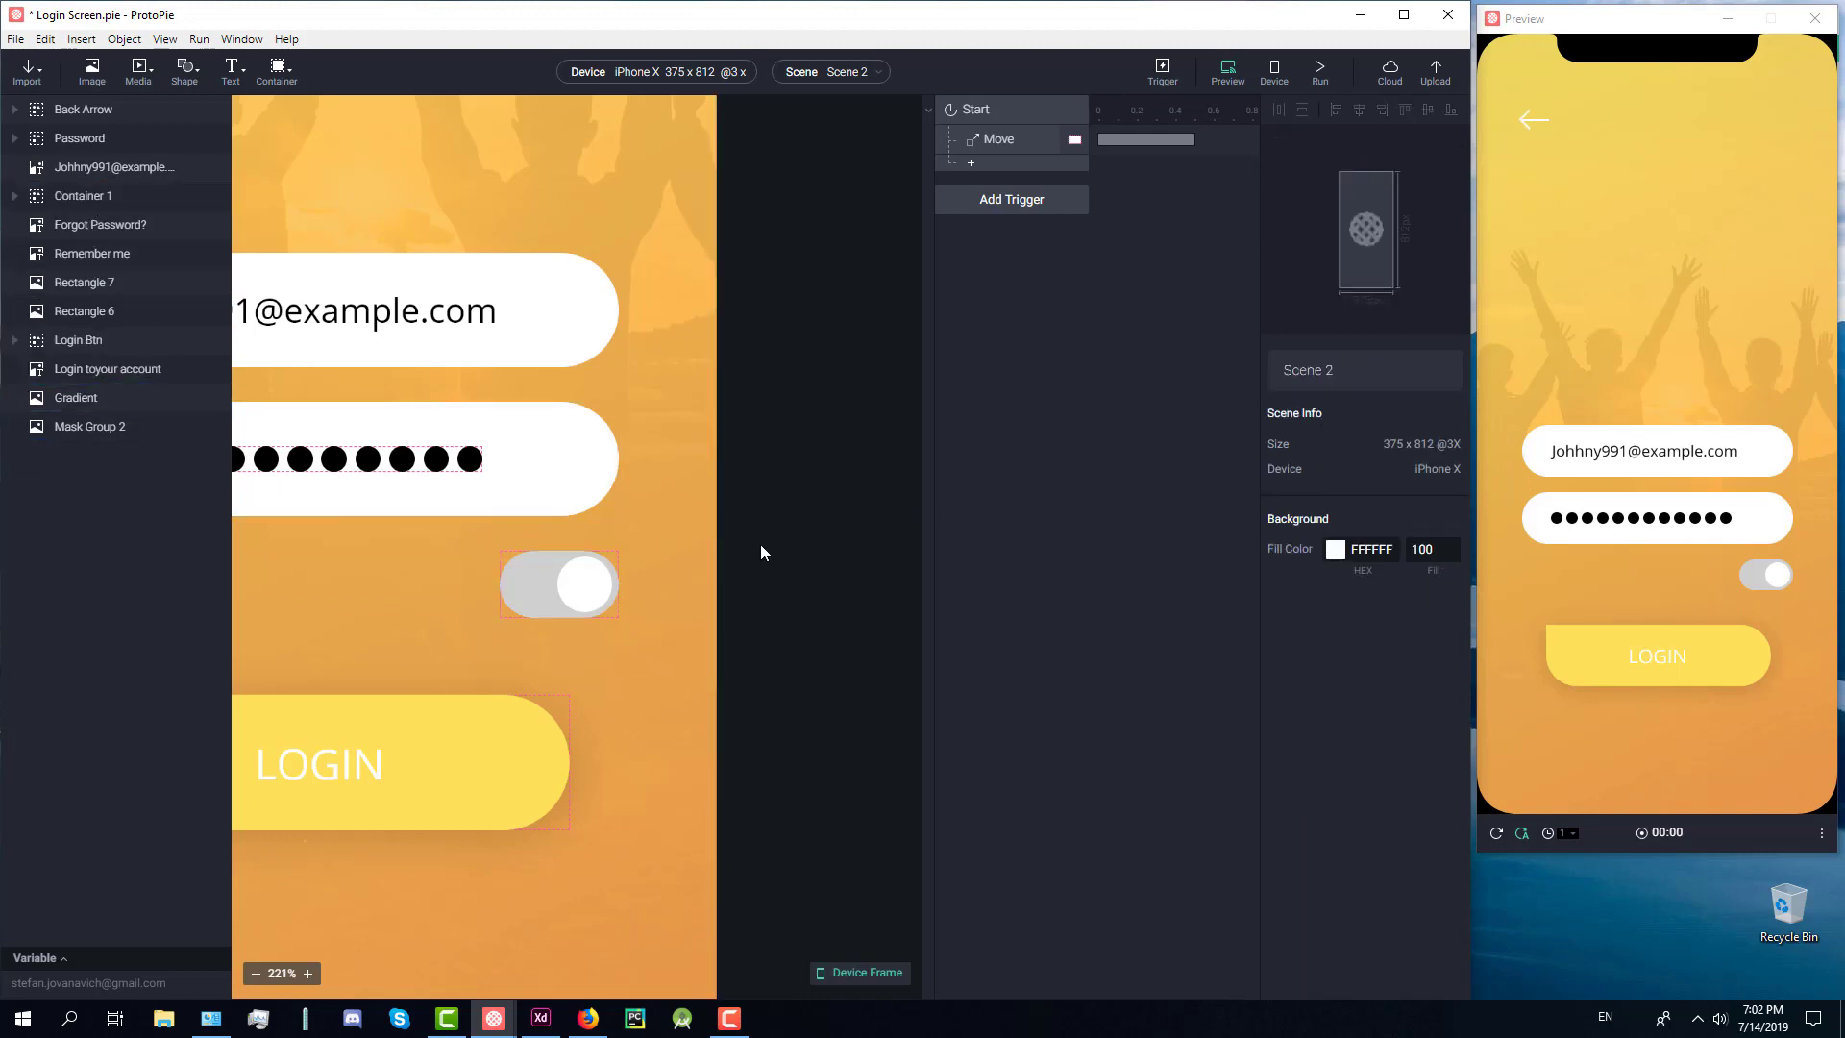
Step: Group the e-mail text with its white Rectangle 6 background into a container and rename it "Field 1"
scroll(672, 518, down, 2)
scroll(624, 577, down, 3)
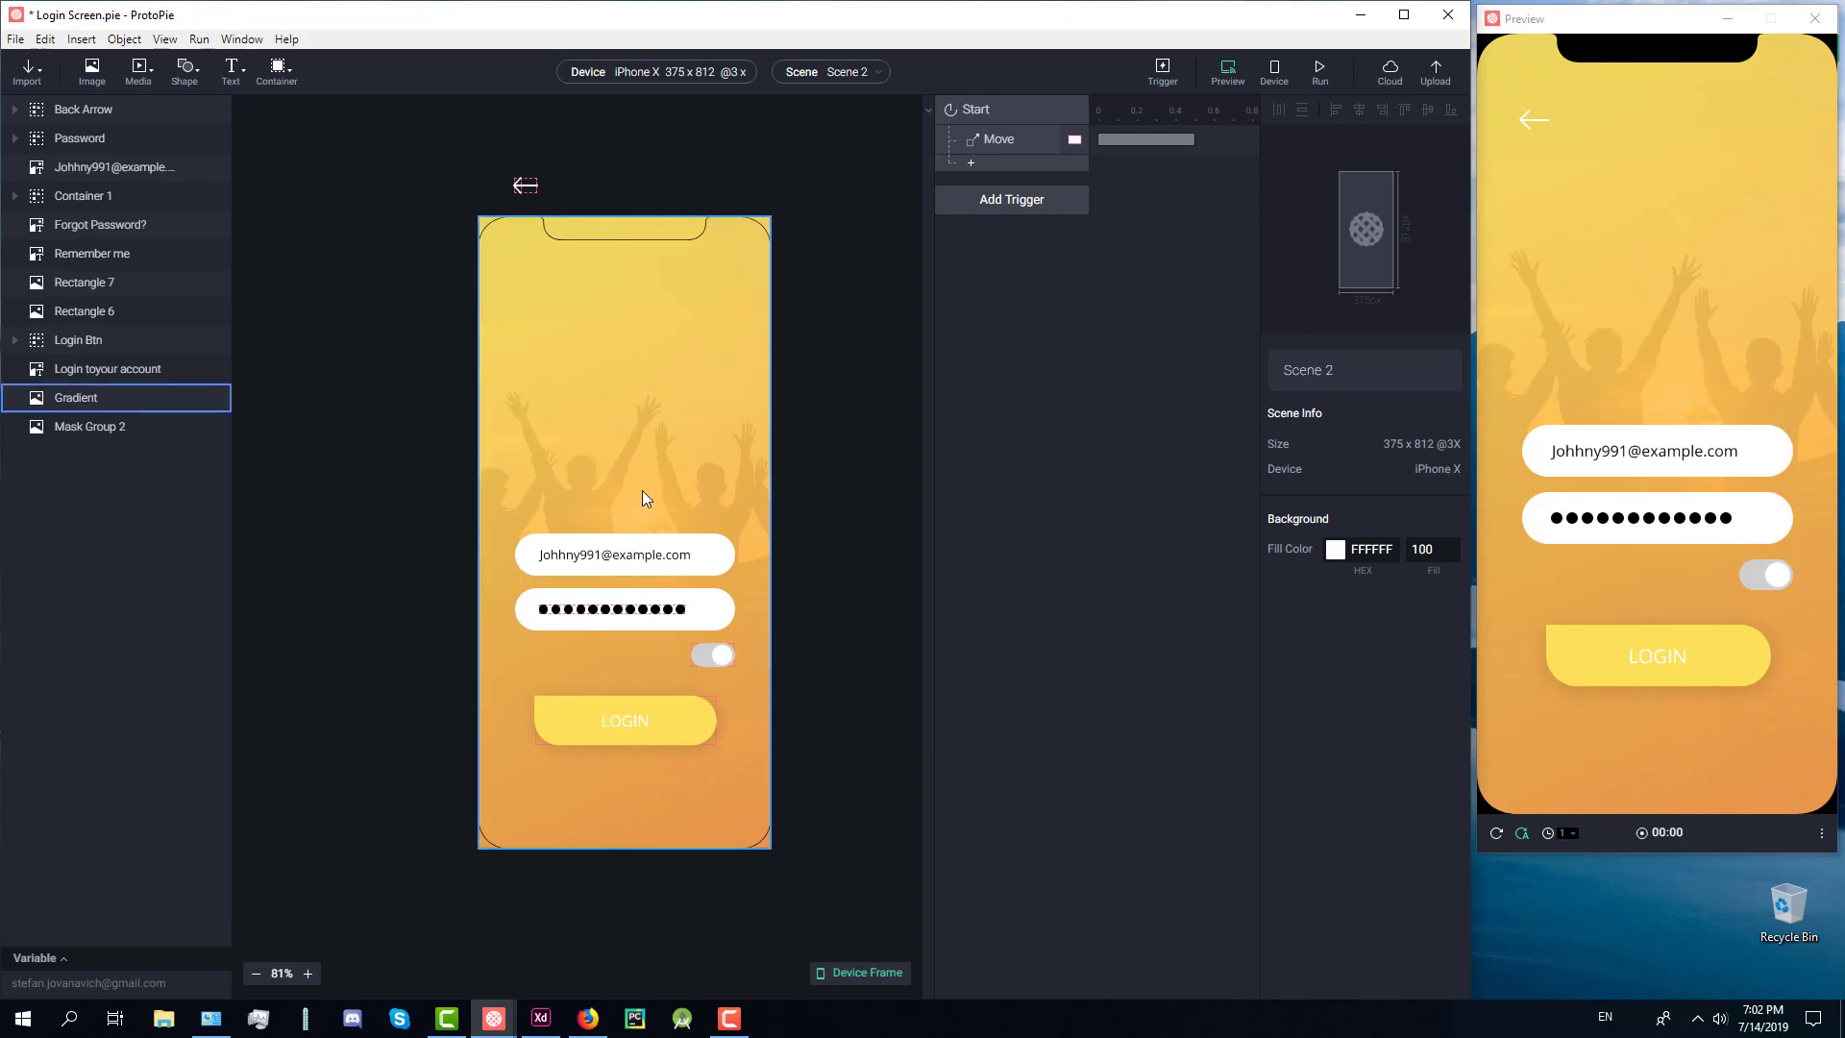
scroll(627, 544, up, 2)
click(625, 555)
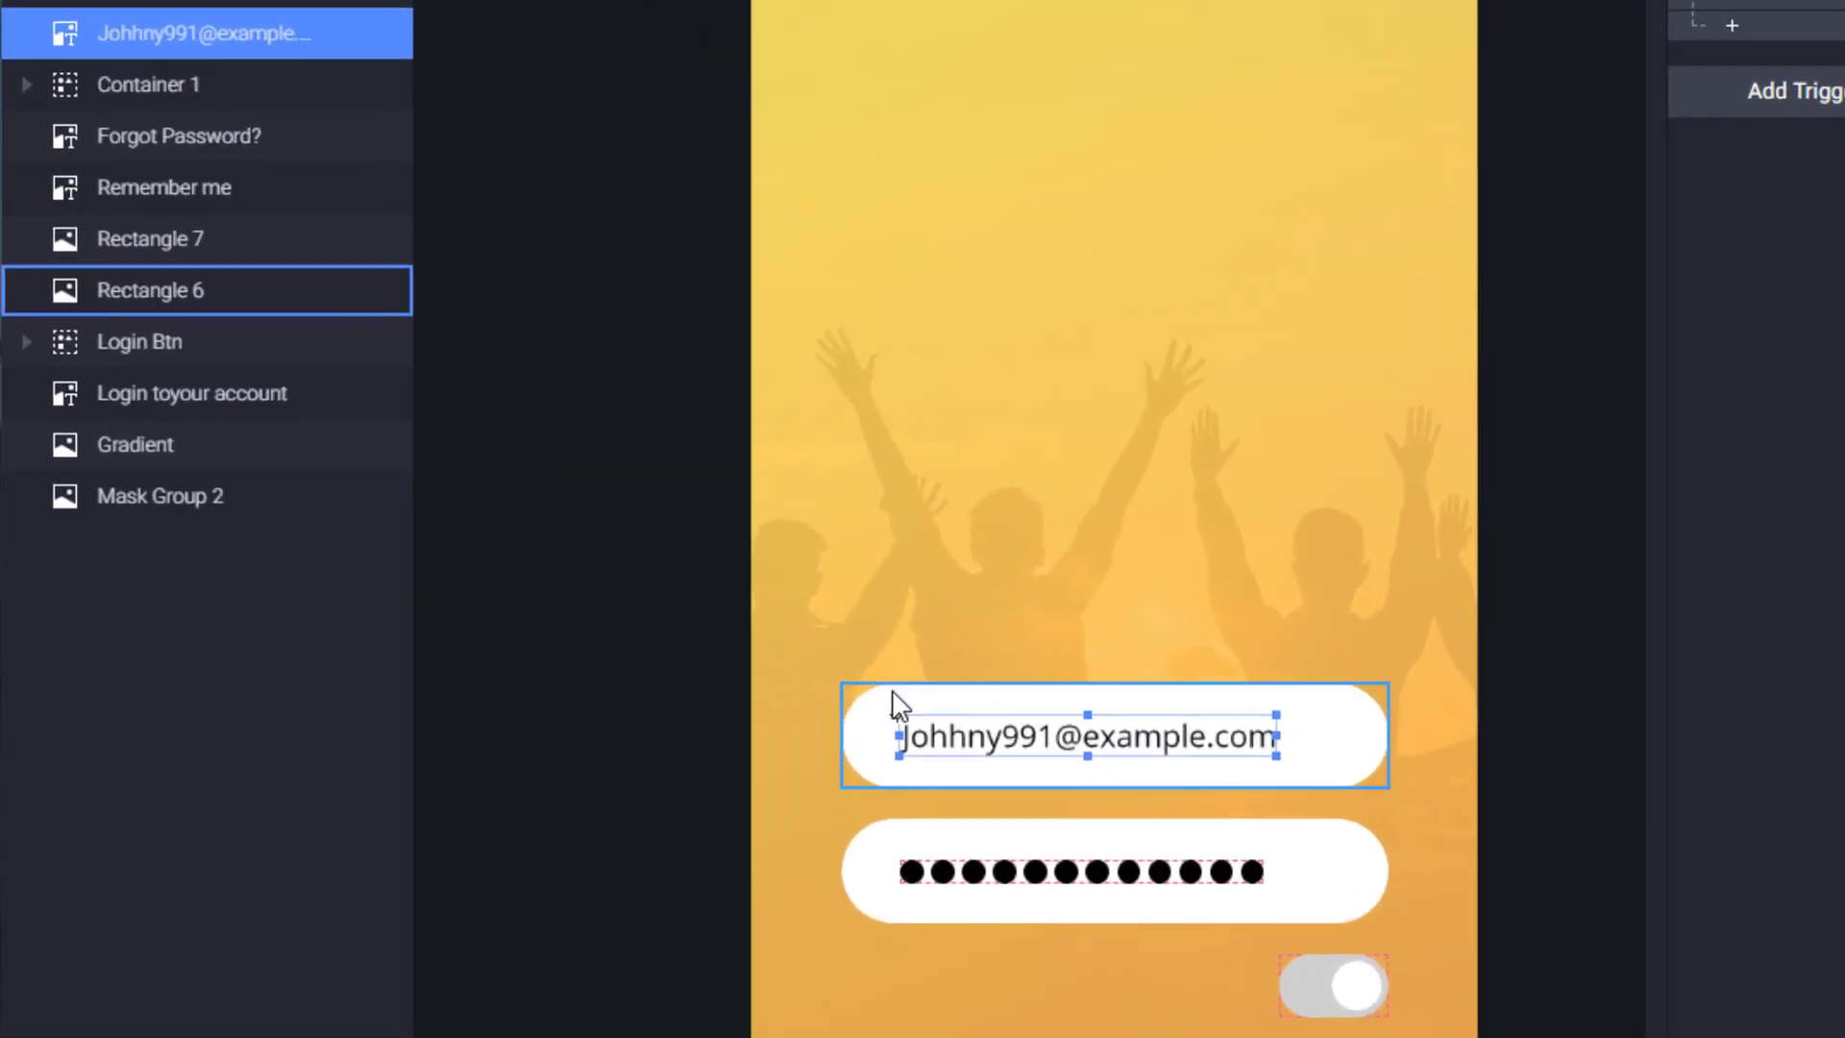
shift+click(500, 542)
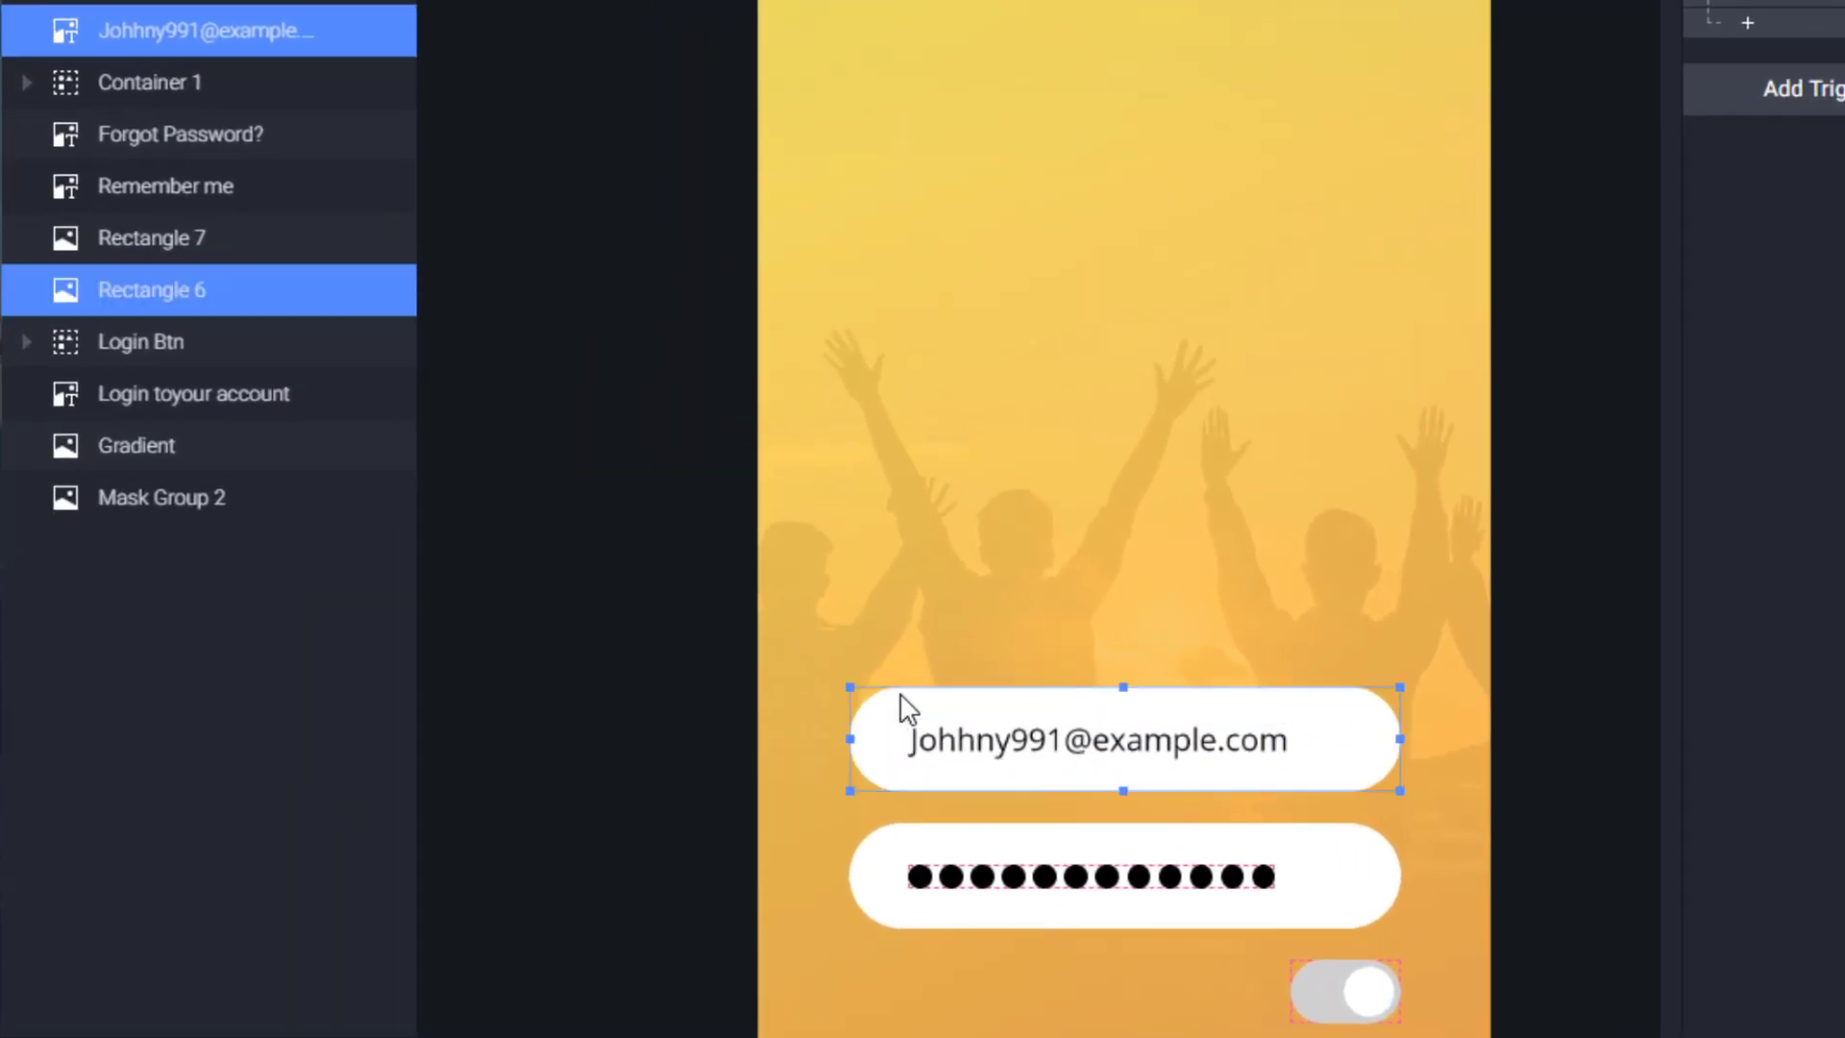
key(ctrl+g)
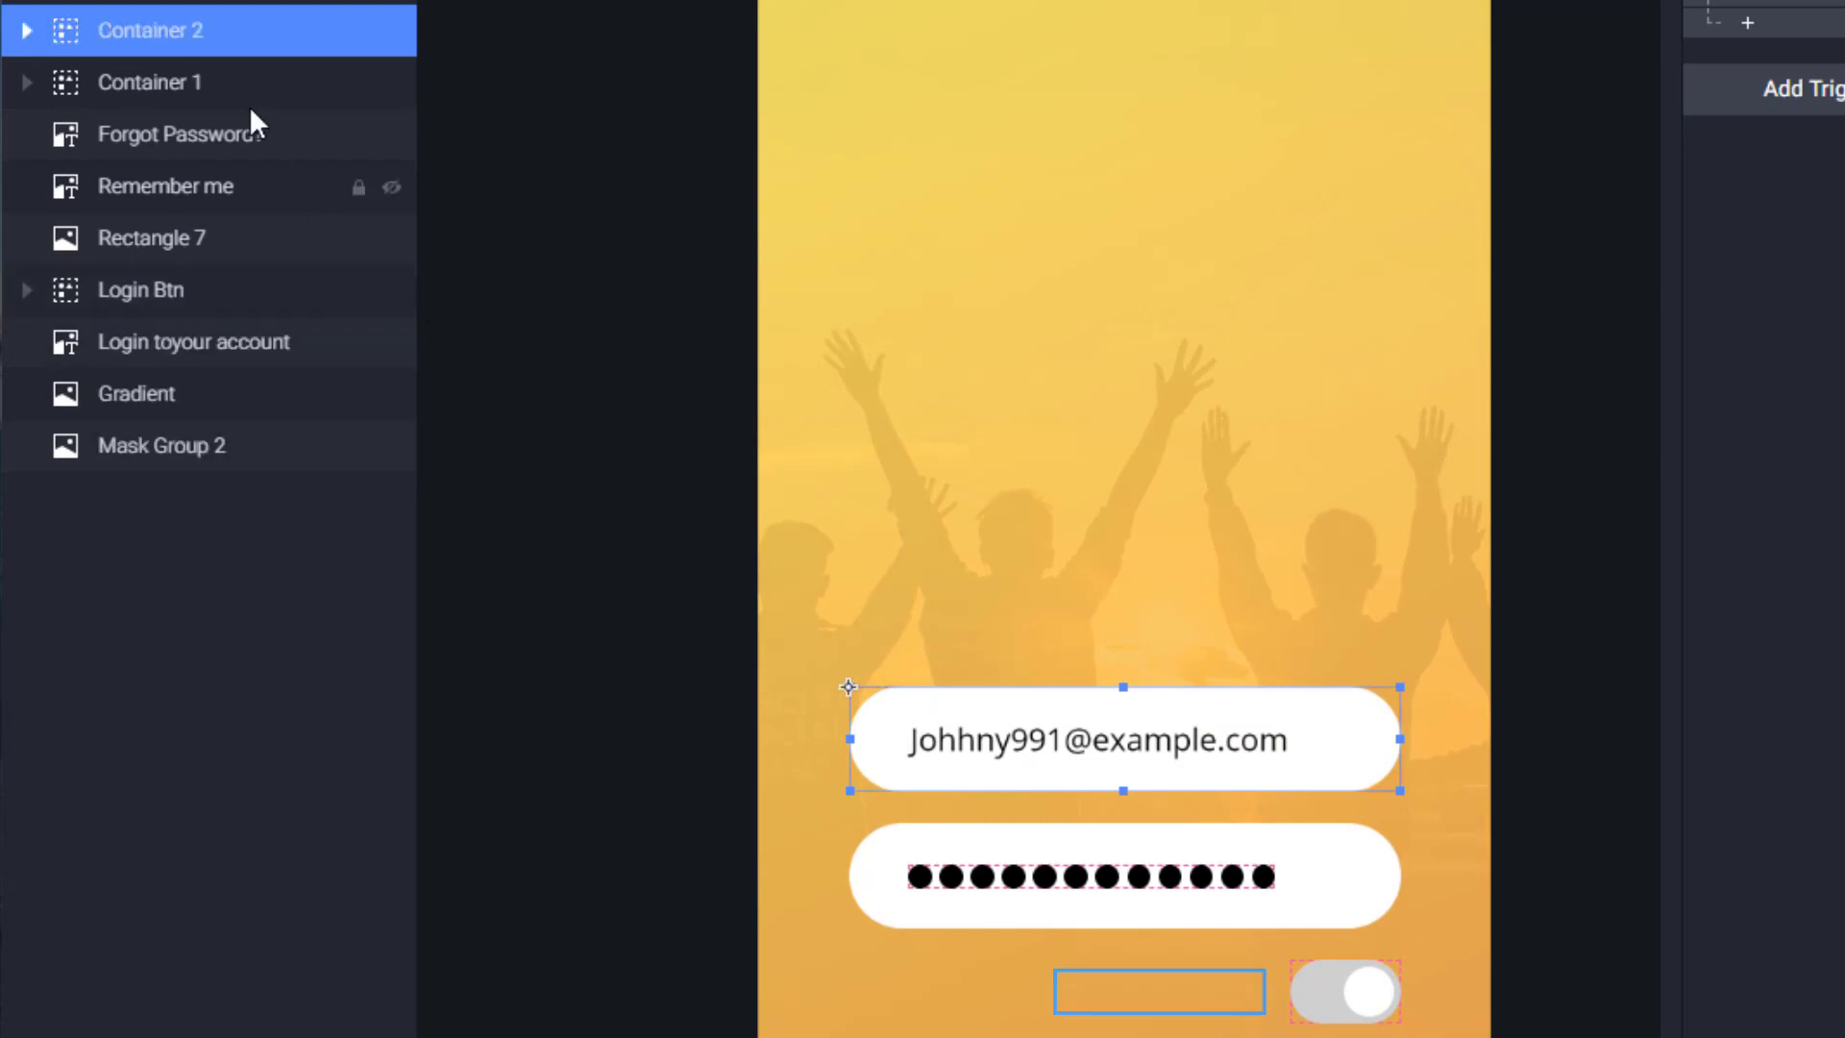
double_click(157, 35)
text(Field 1)
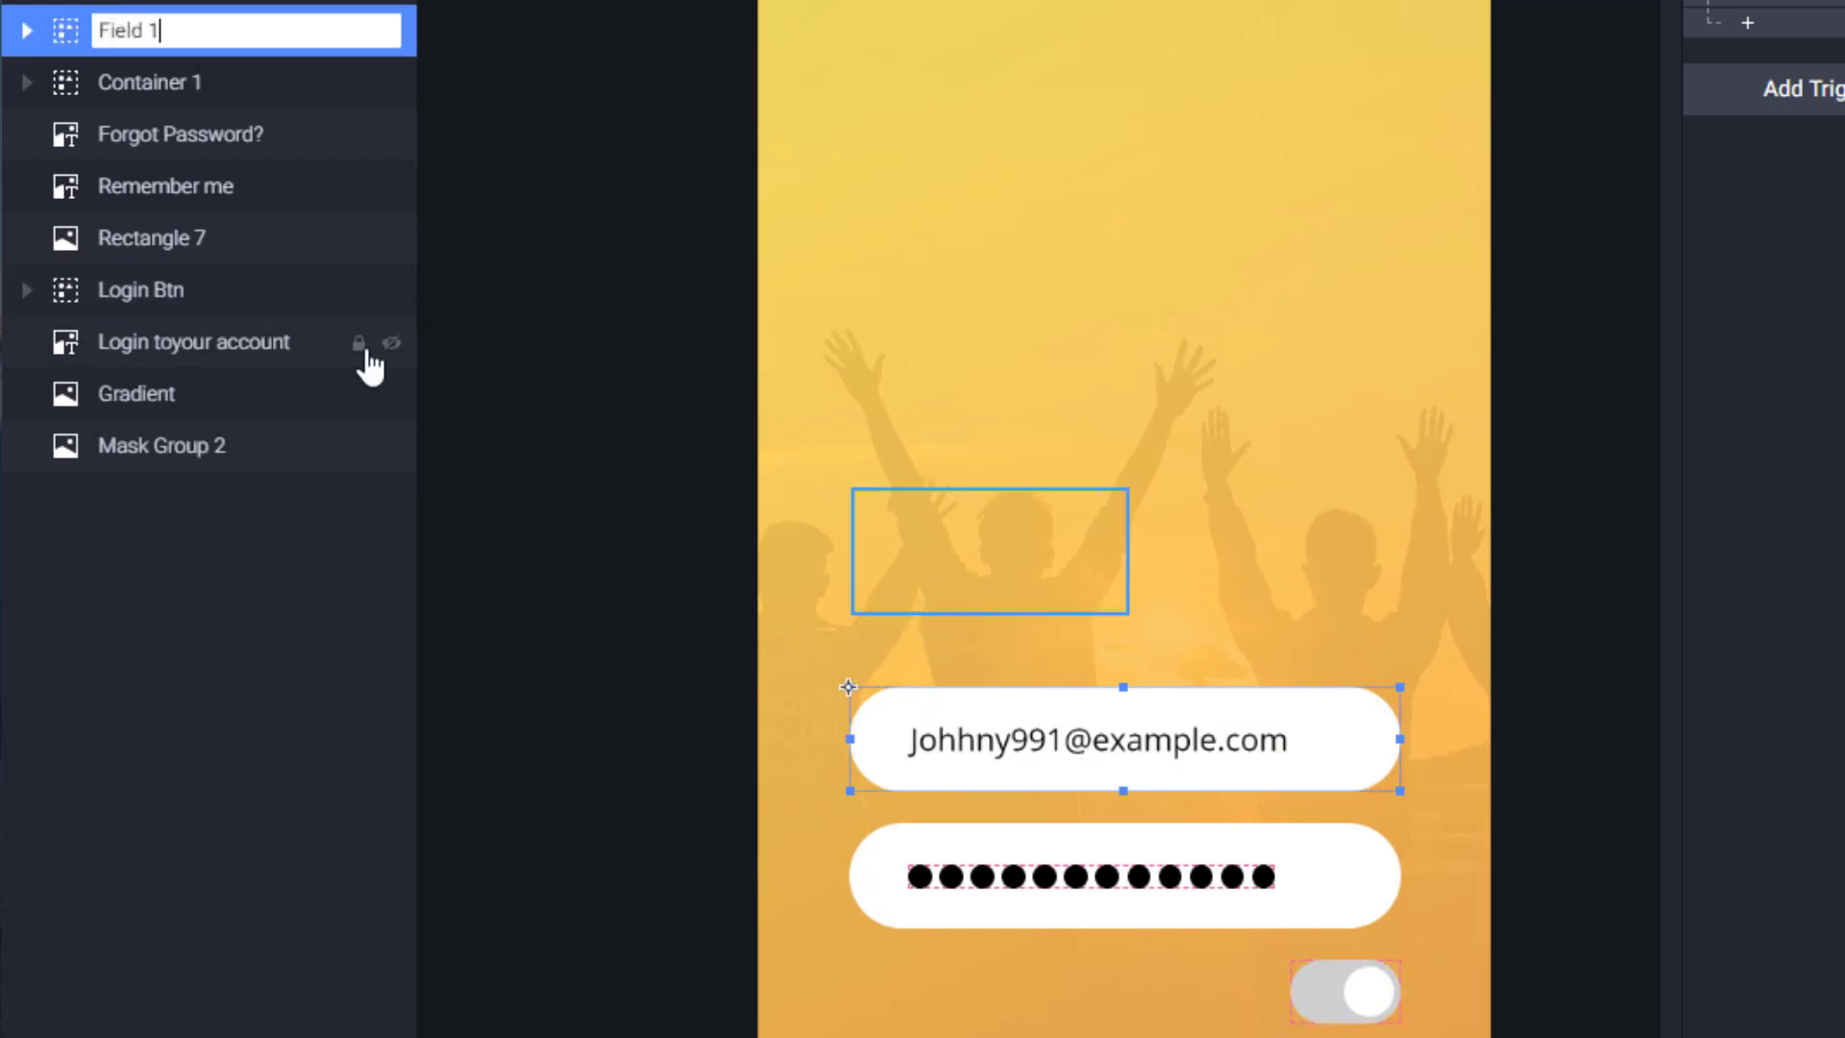
key(Return)
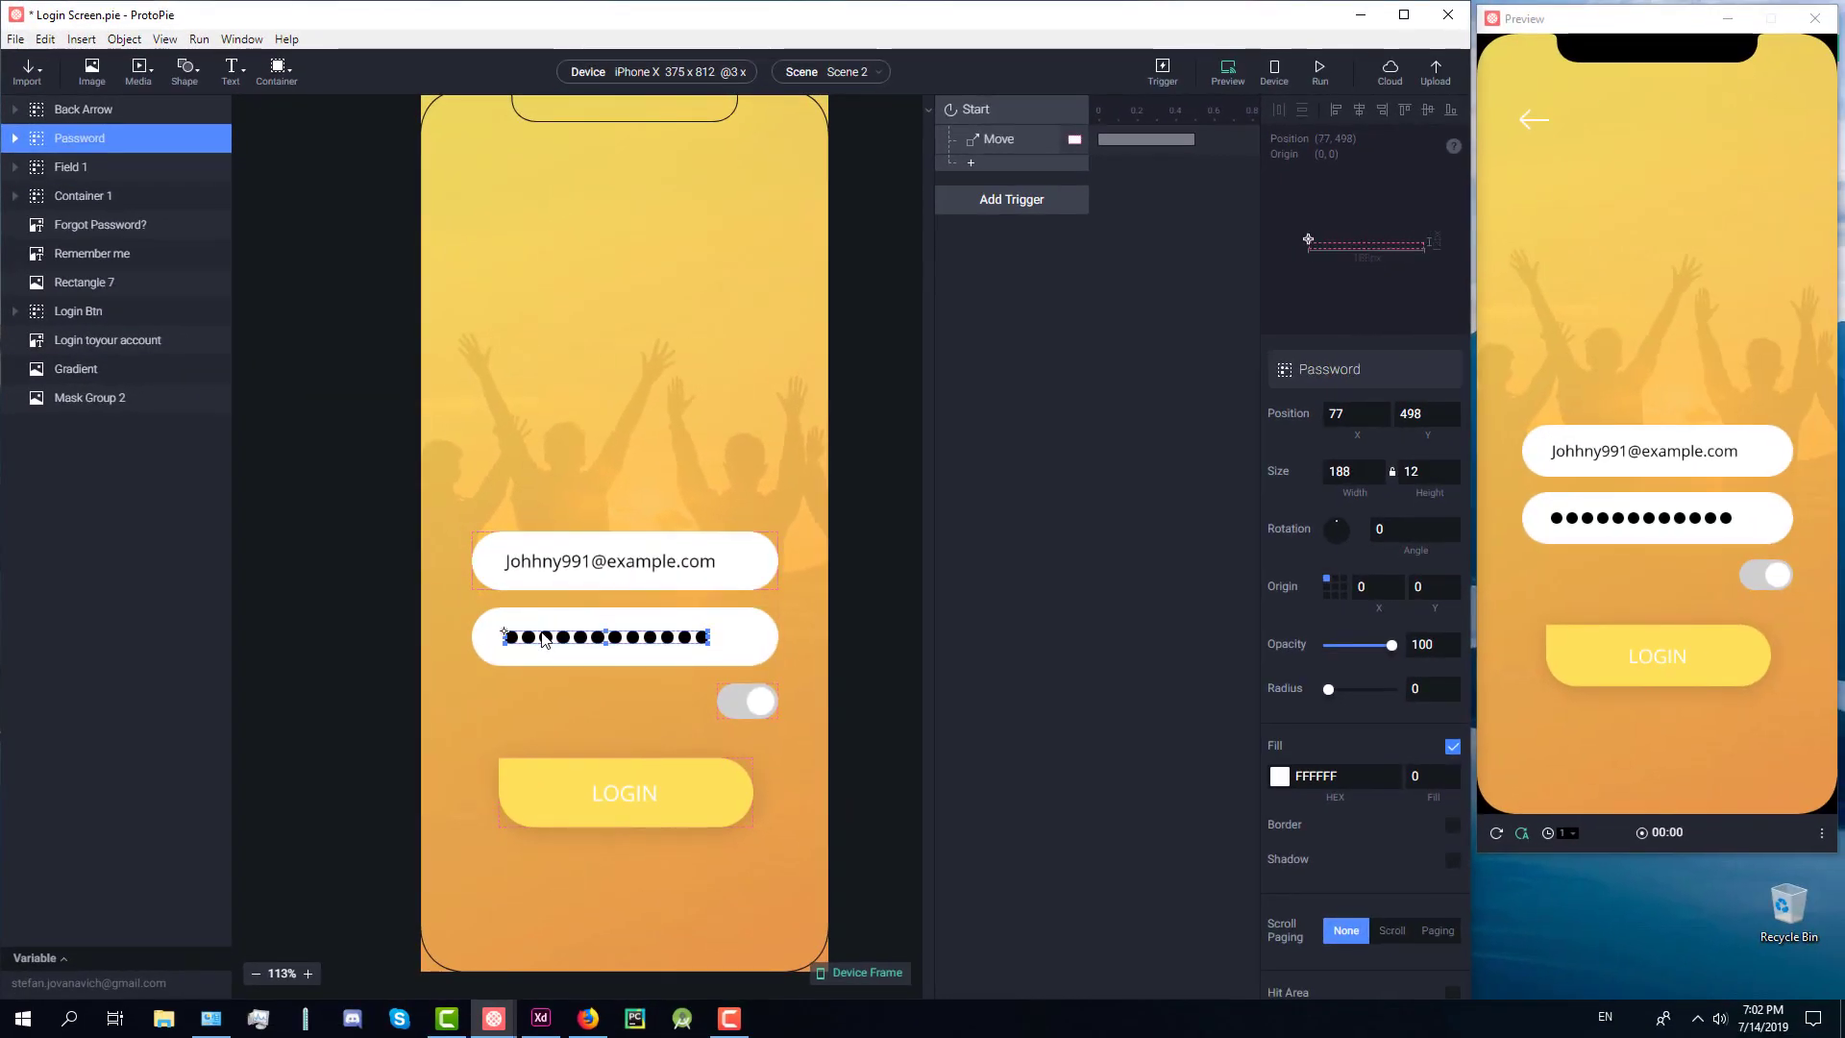
shift+click(730, 653)
drag(730, 653, 589, 646)
key(ctrl+z)
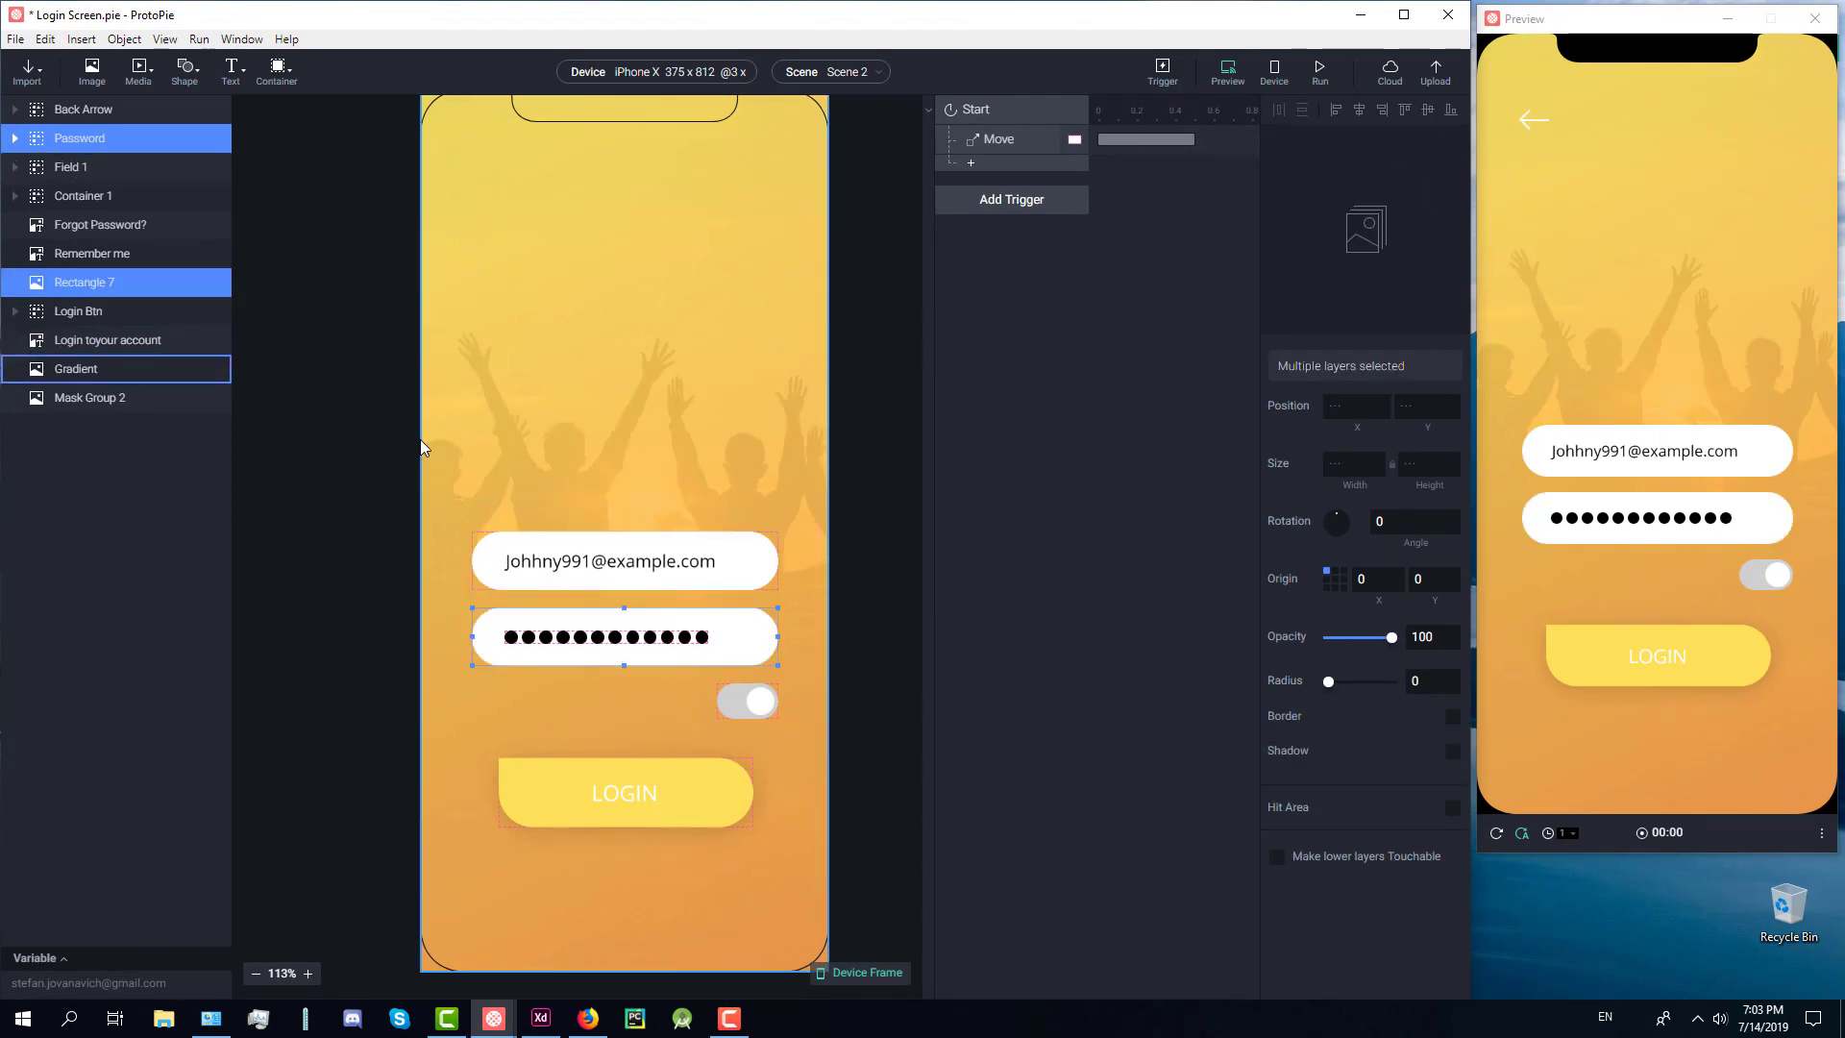
click(559, 563)
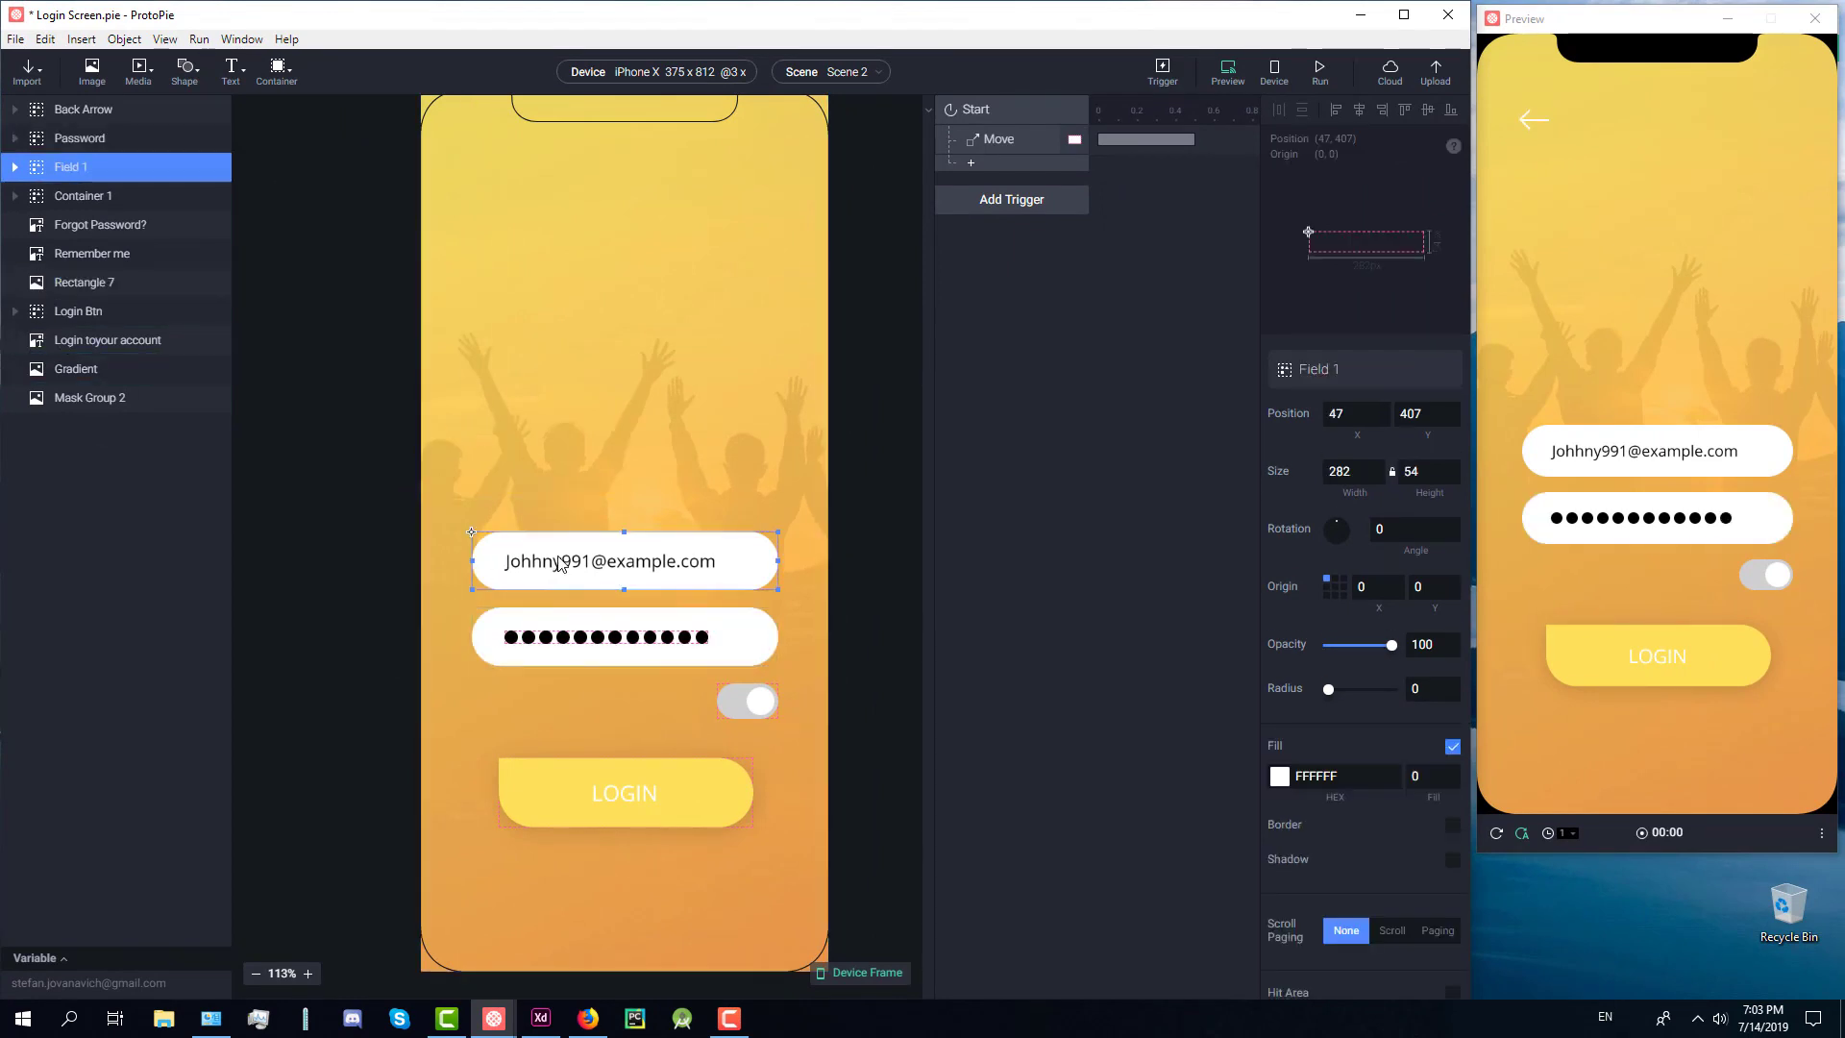
click(1359, 413)
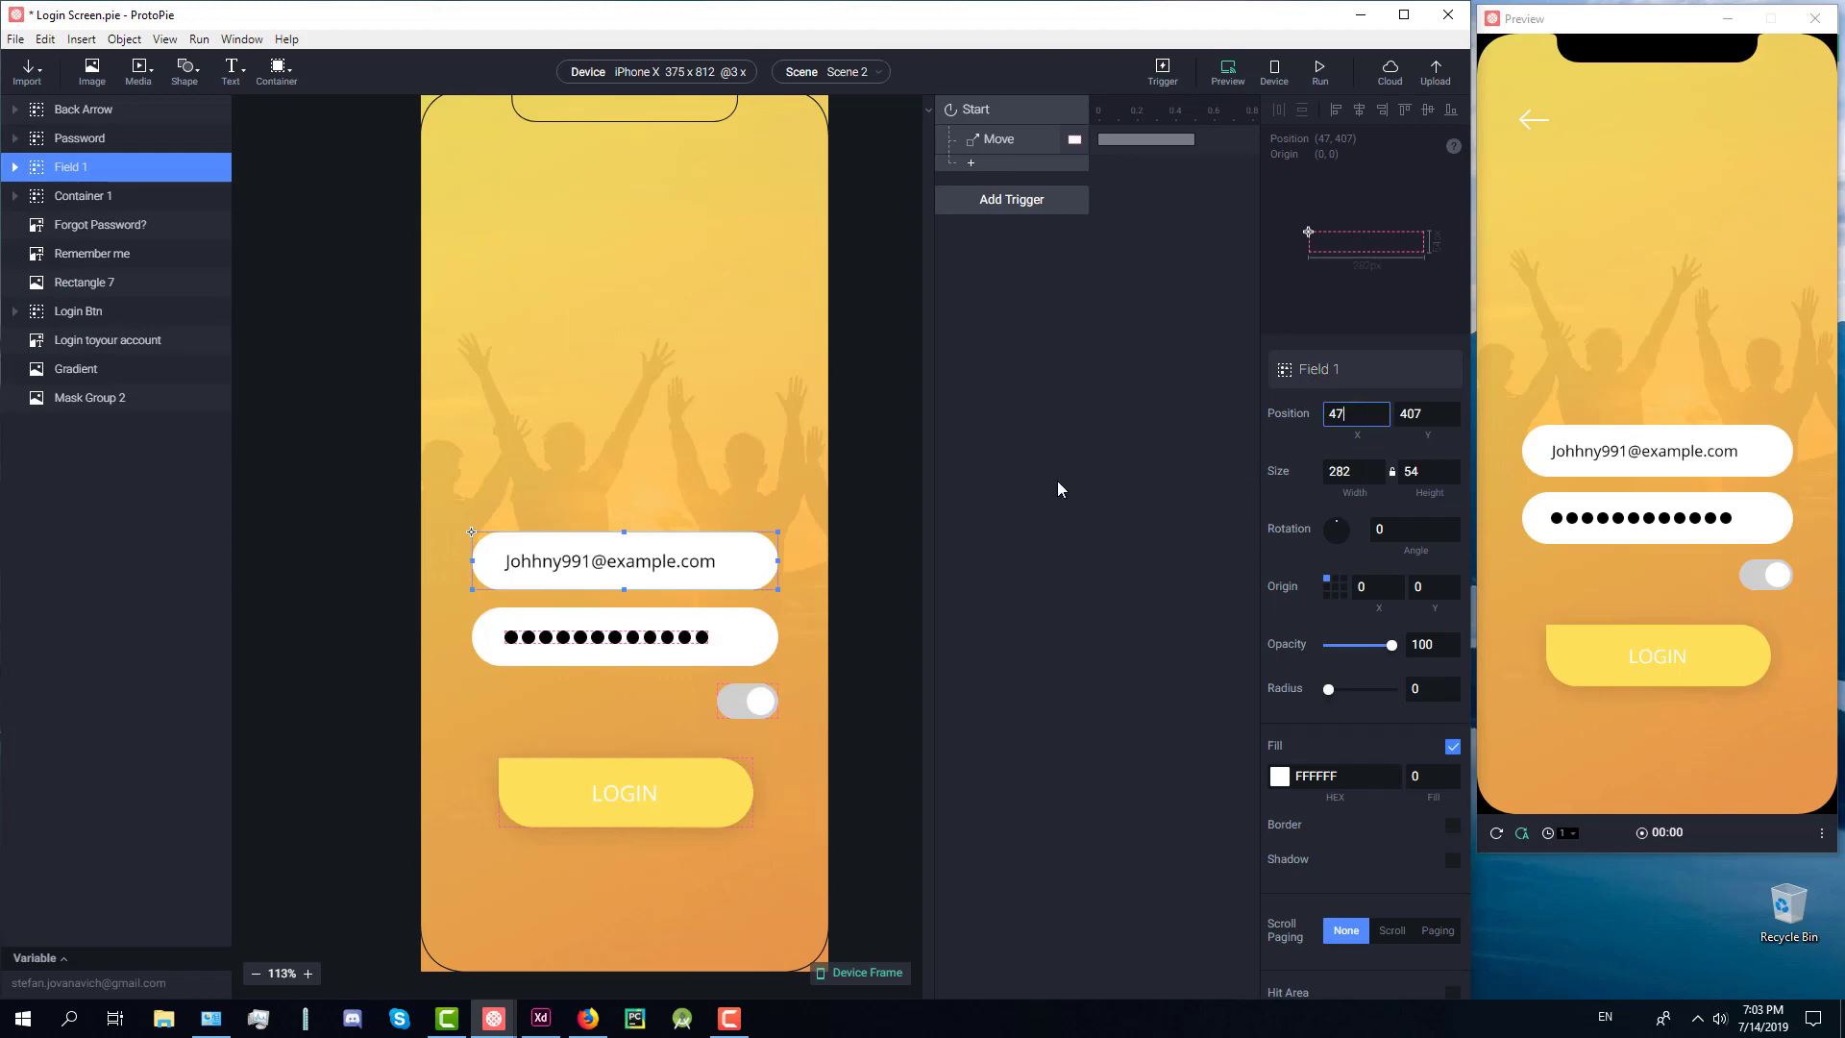
Step: Add an Opacity response to the Start trigger for the "Login to your account" heading, to 100 with a duration of 0.5
click(538, 471)
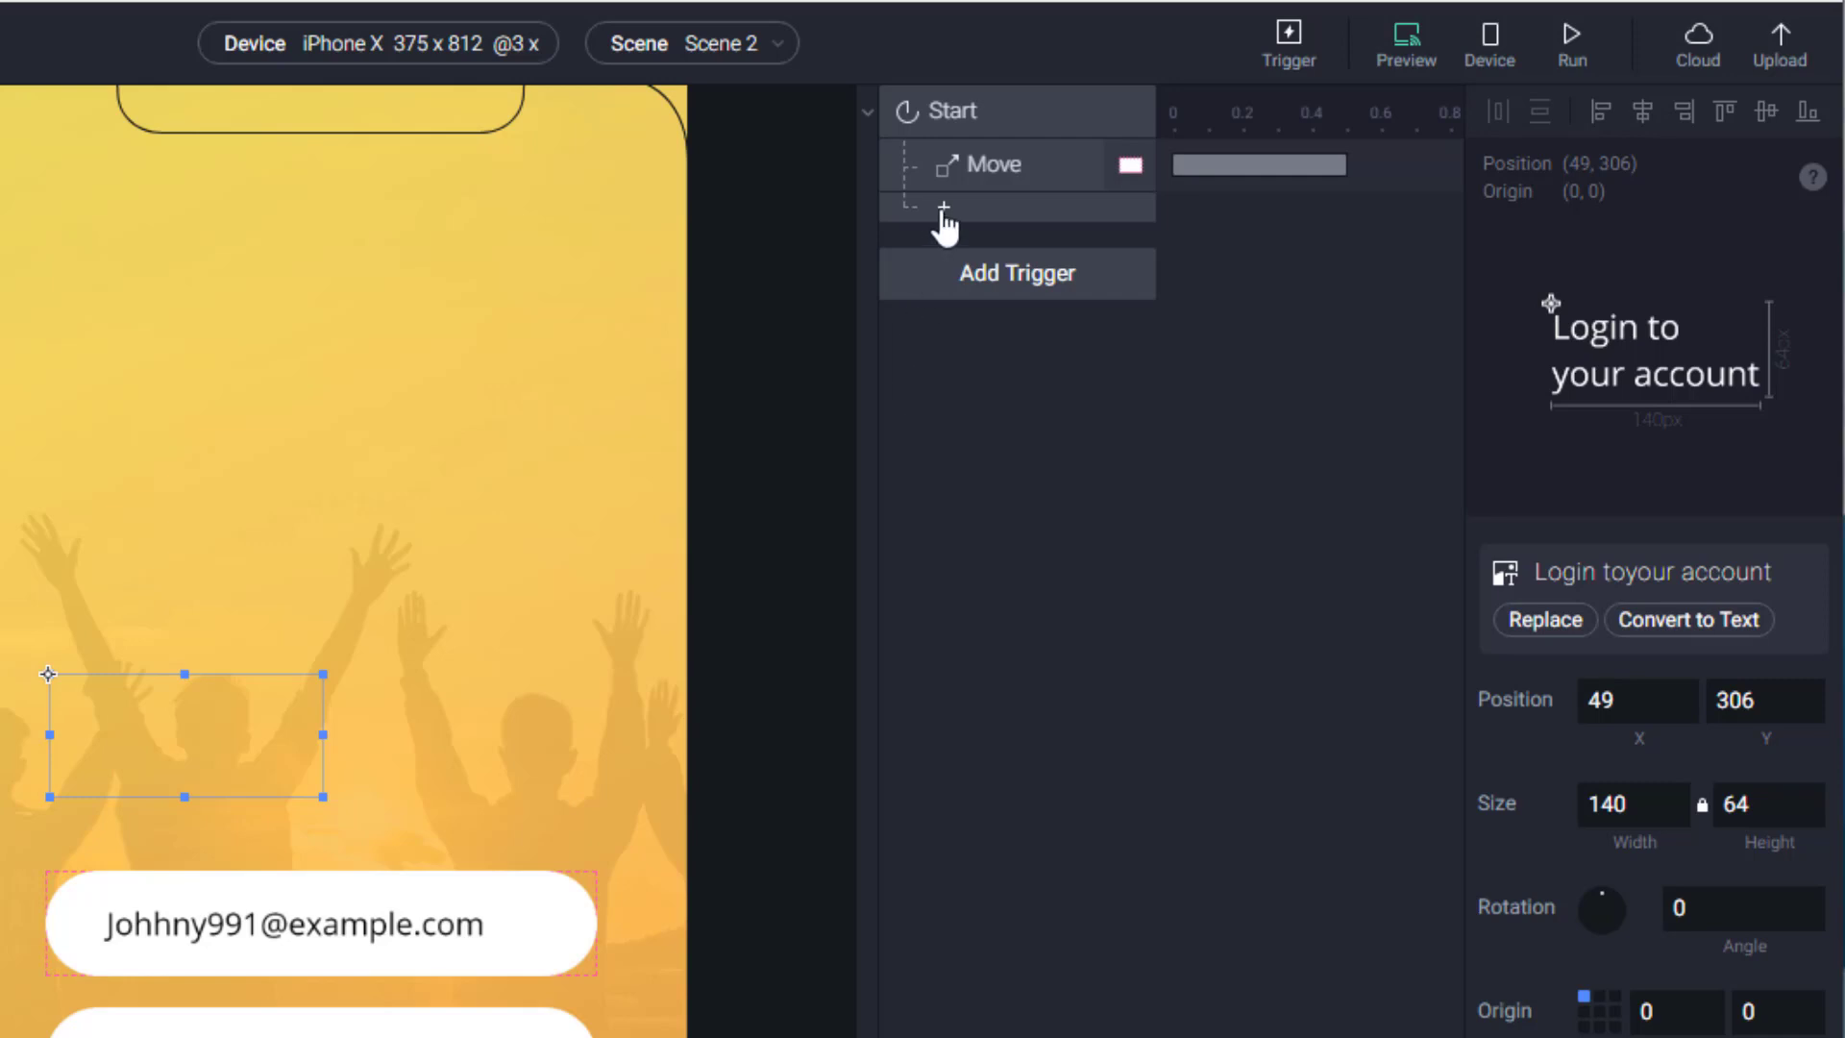
click(944, 209)
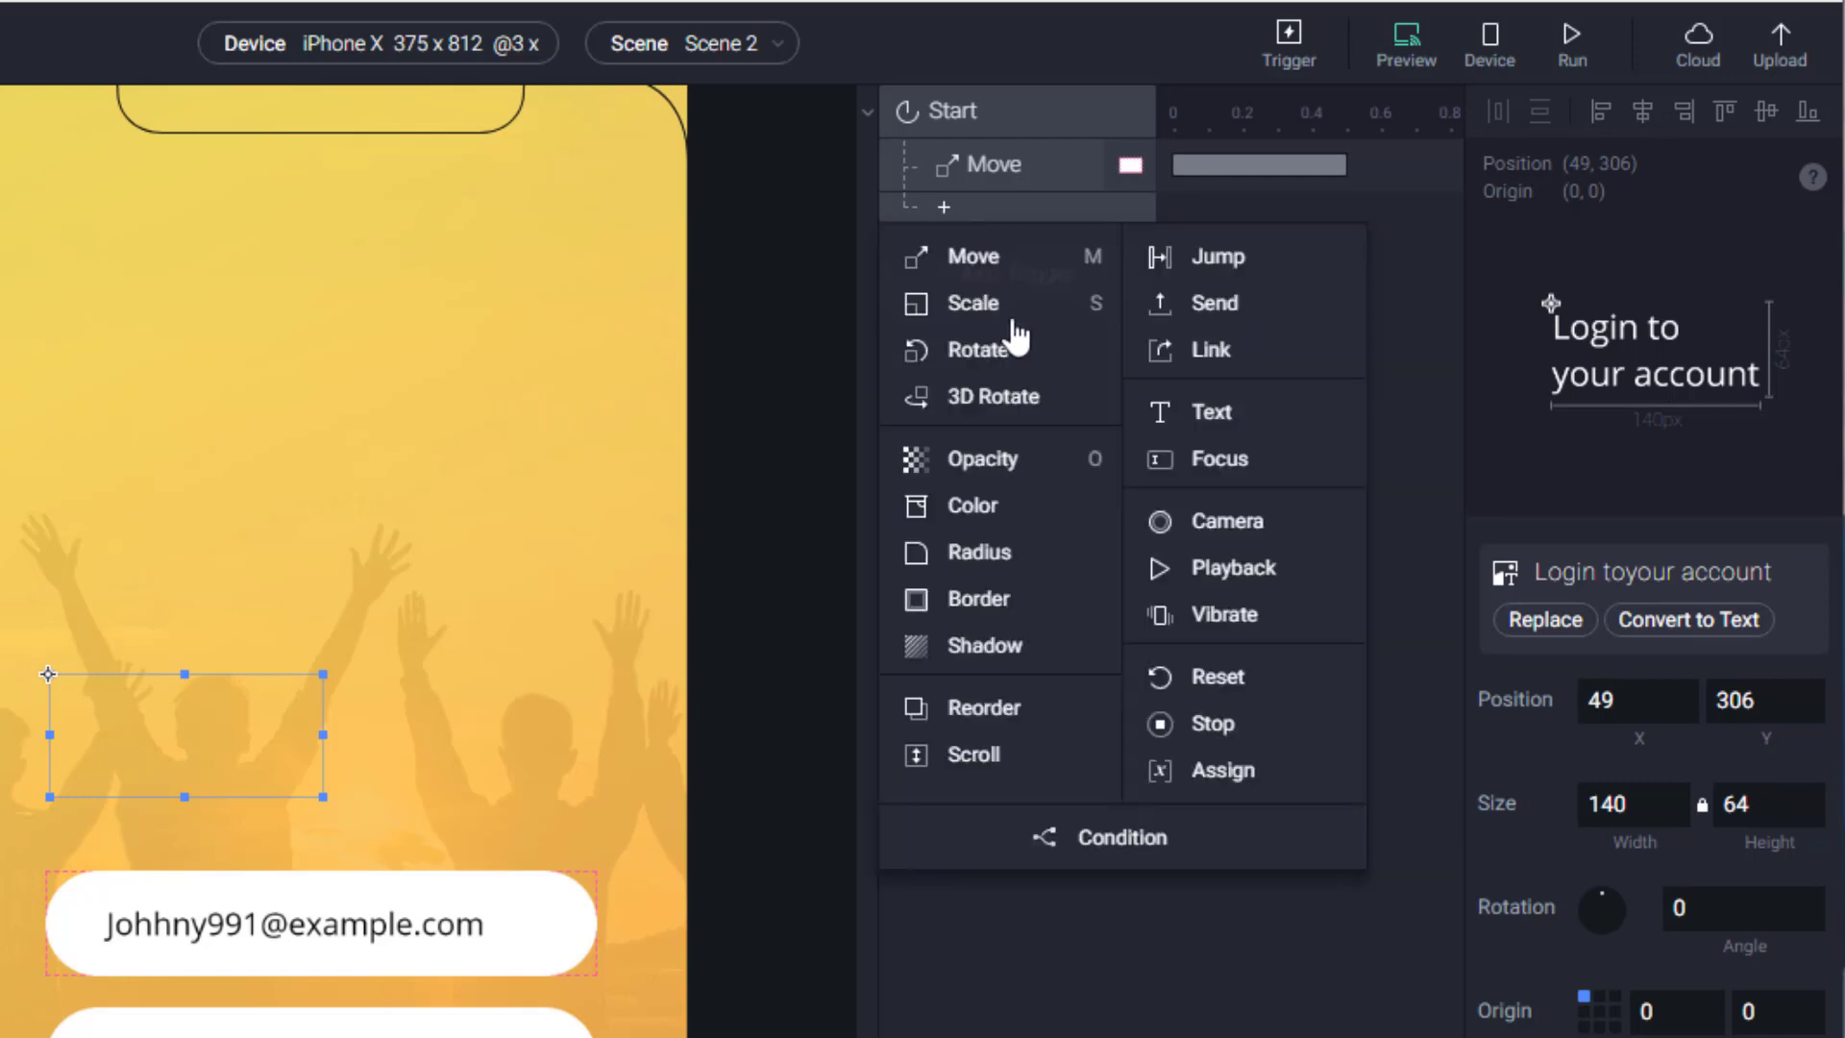
click(972, 458)
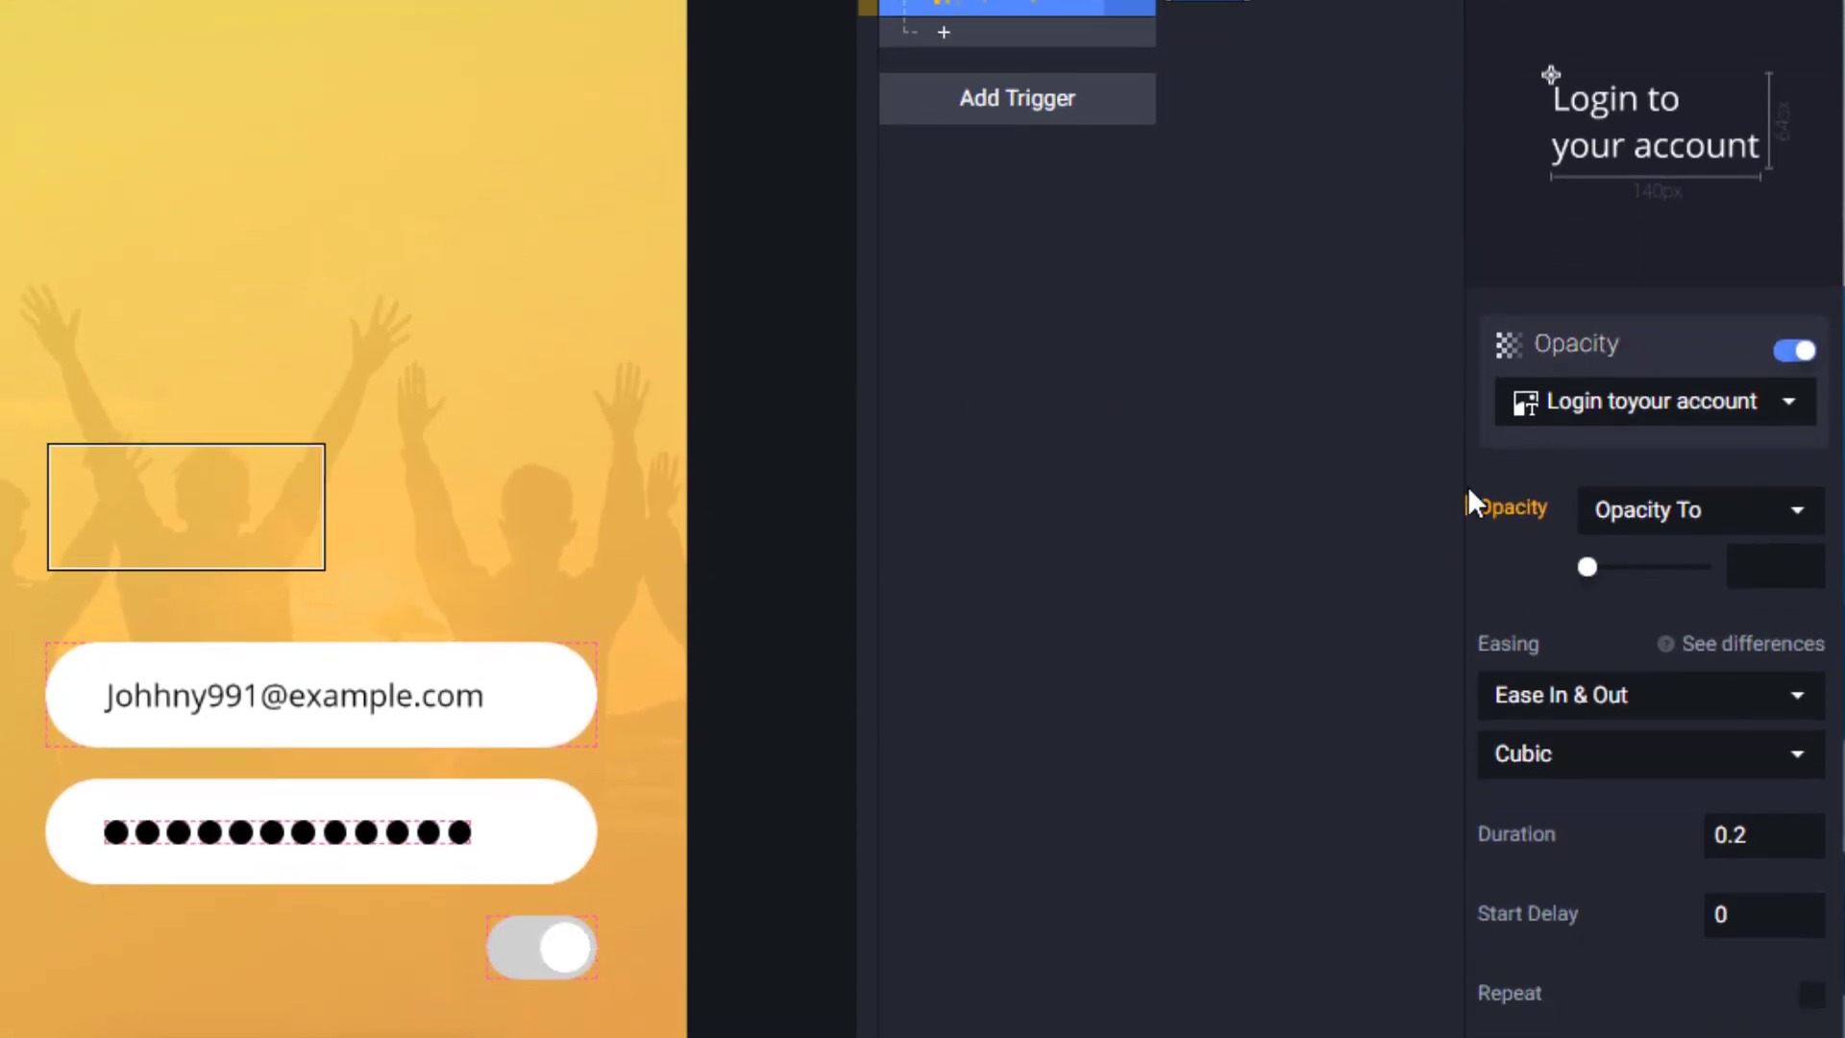
click(1747, 826)
drag(1747, 826, 1737, 827)
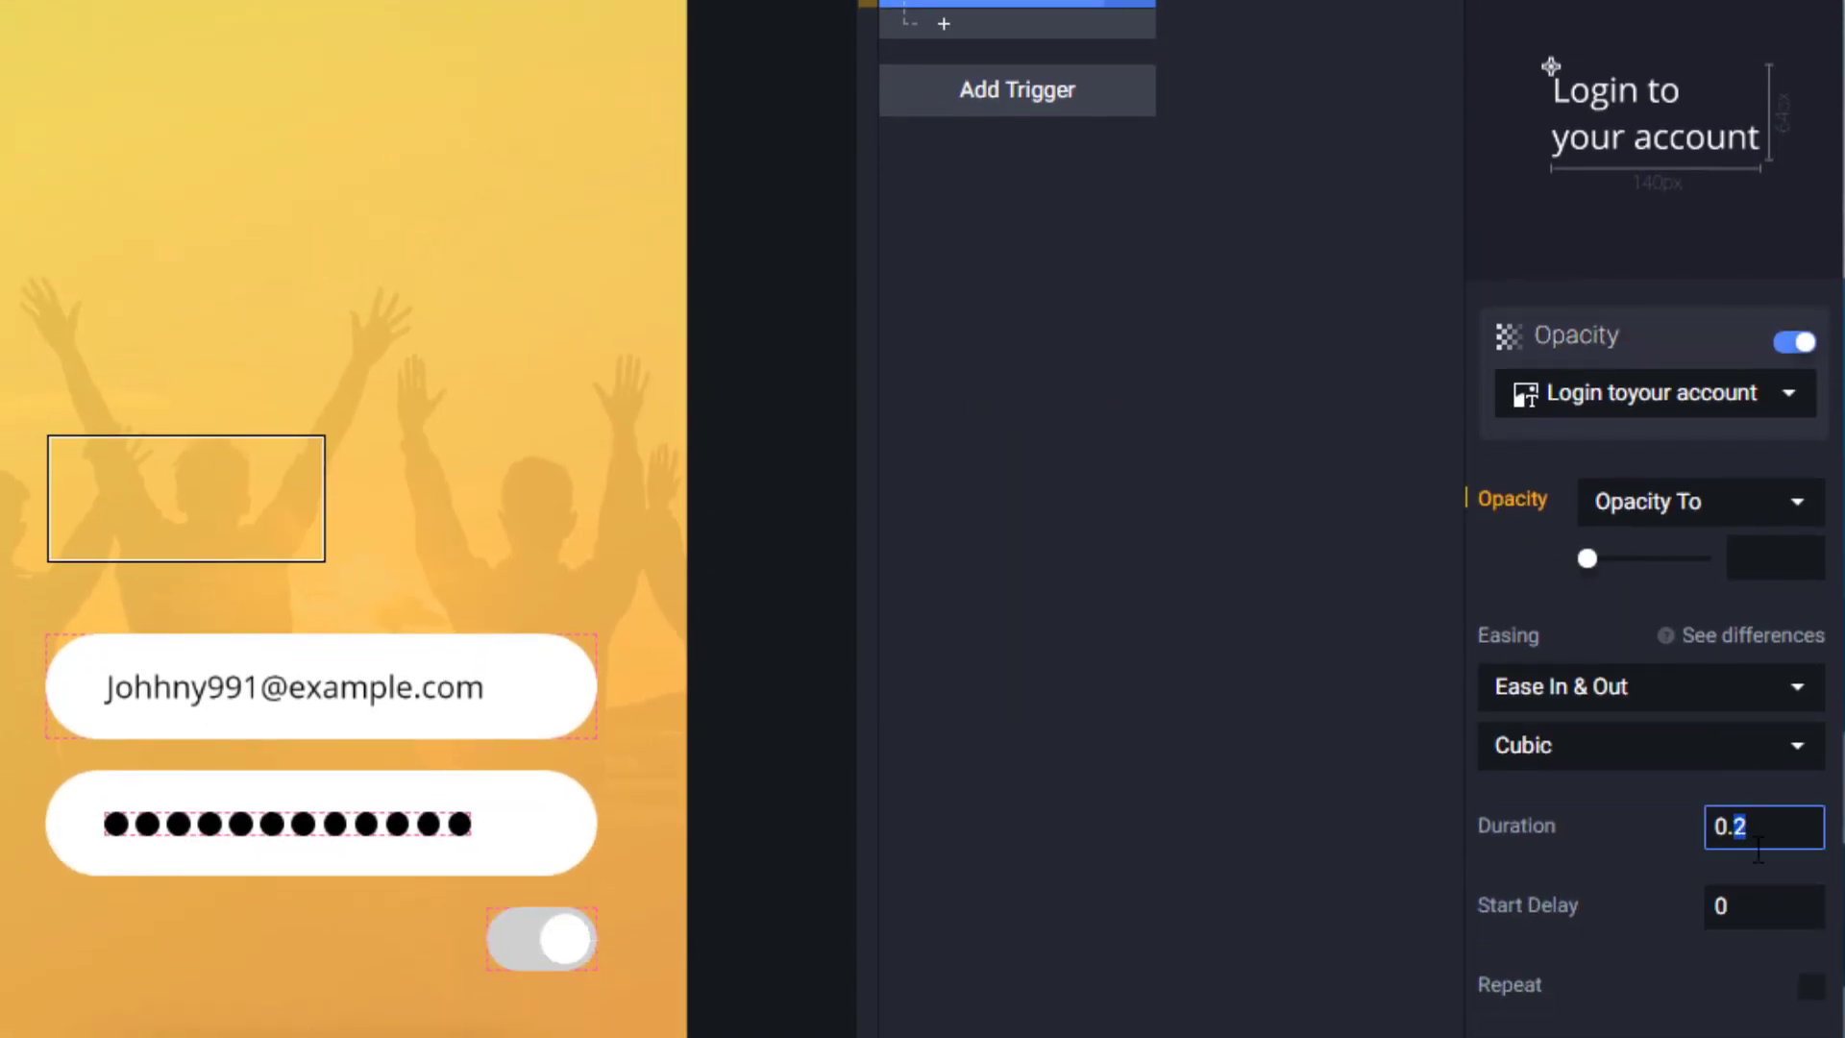
text(5)
drag(1646, 557, 1702, 557)
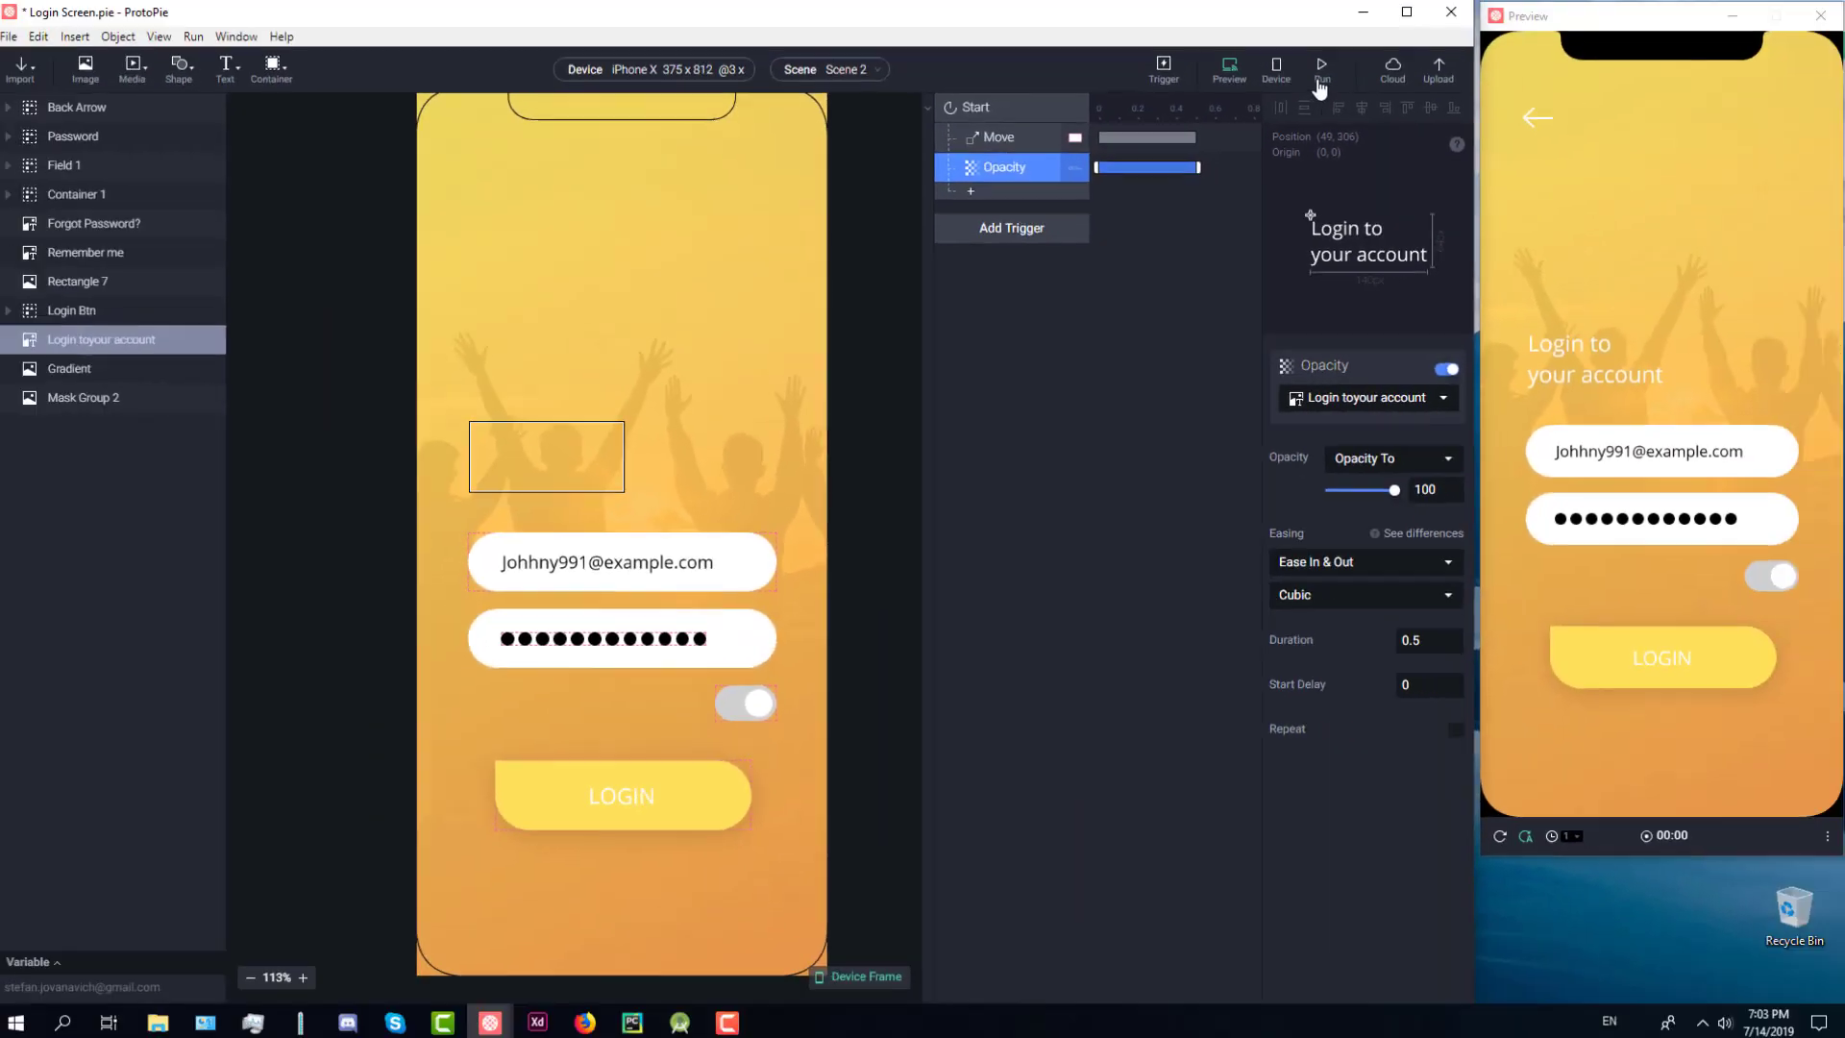
Step: Set the duration of the heading's Opacity response to 0.7, running the prototype before and after the change
click(1318, 77)
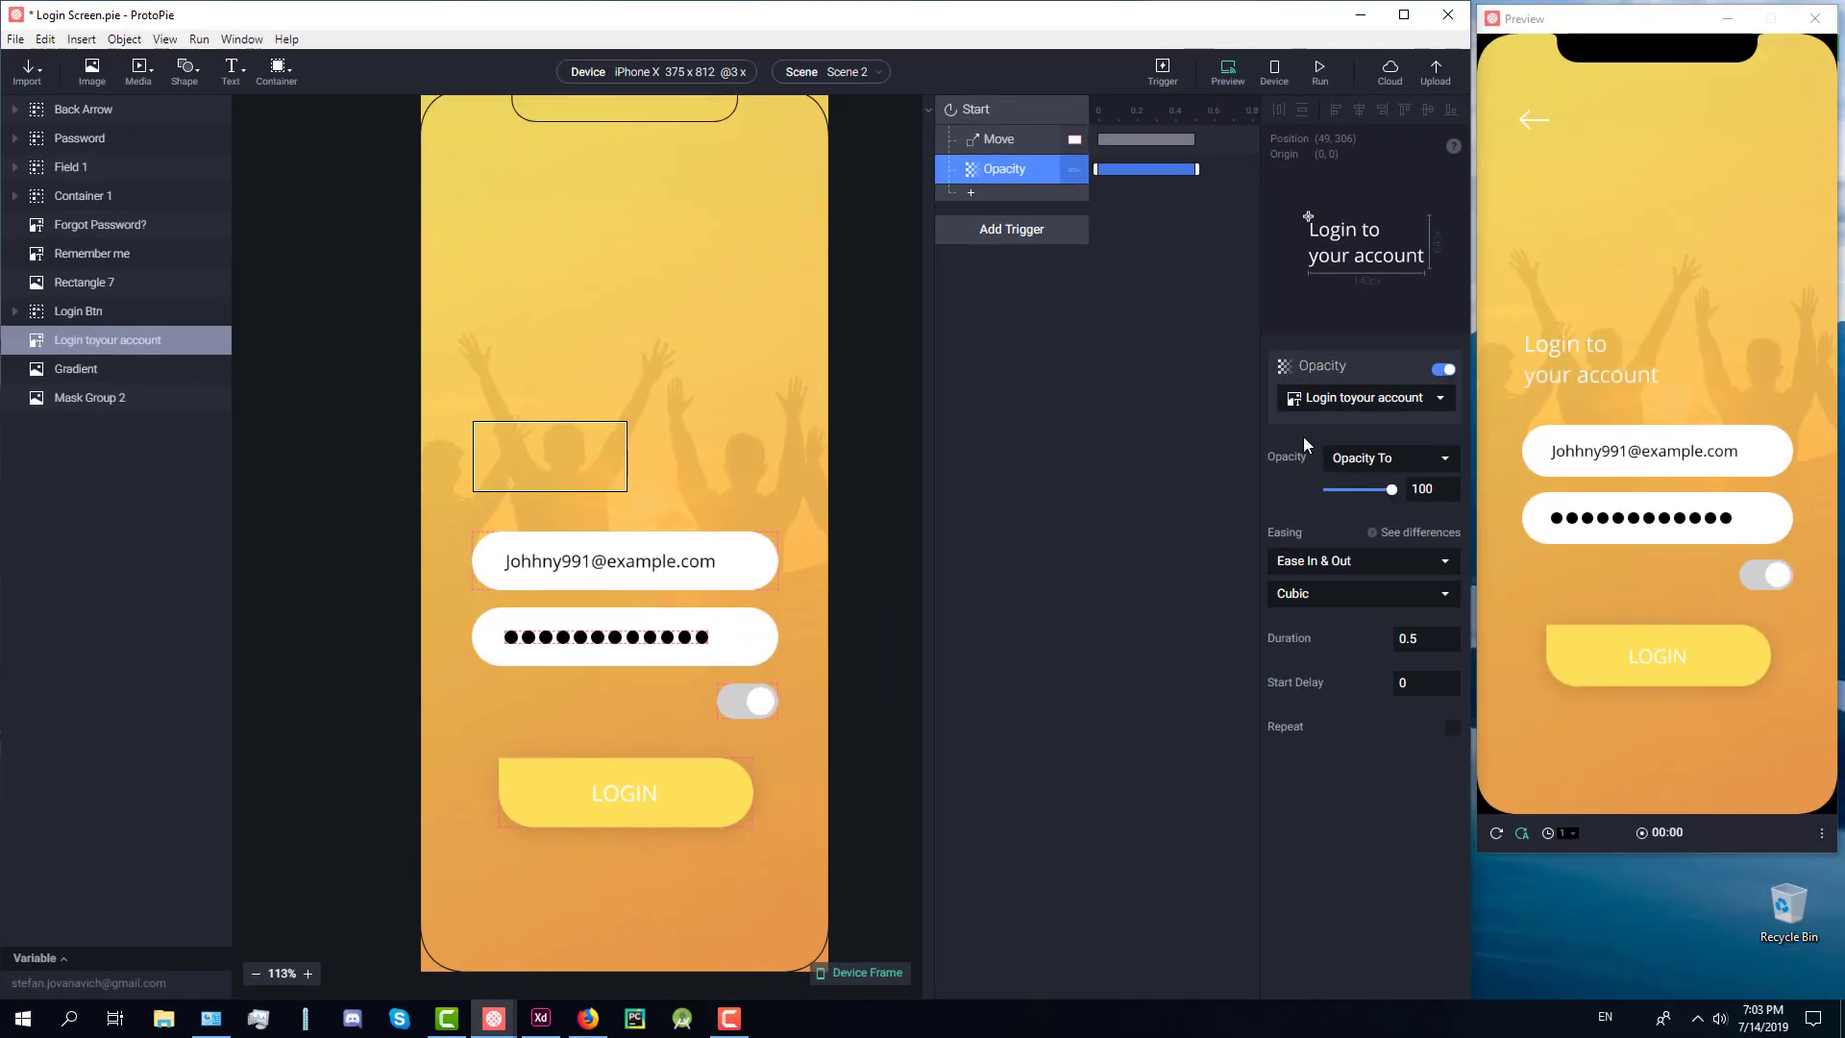
double_click(1419, 642)
click(1321, 70)
Step: Add a Move response for the Field 1 container to the Start trigger with an X target of 47
click(687, 577)
click(1345, 423)
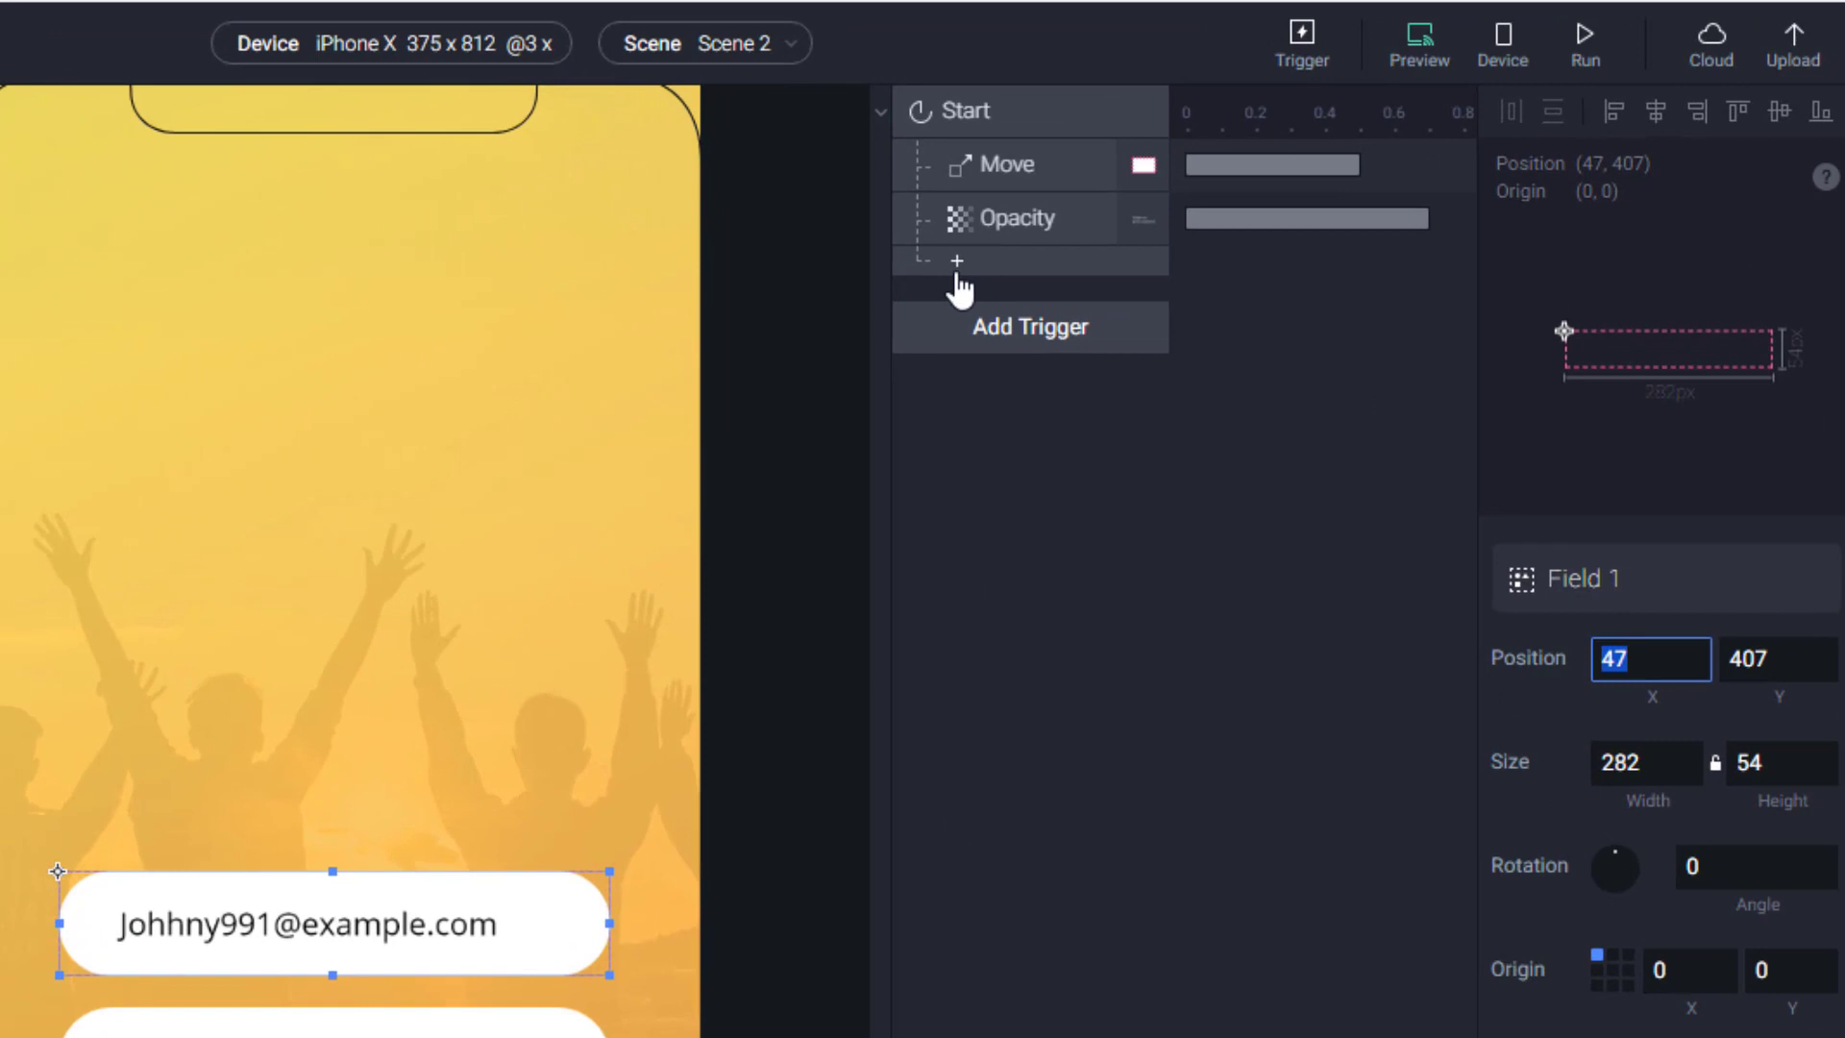
click(958, 276)
click(989, 309)
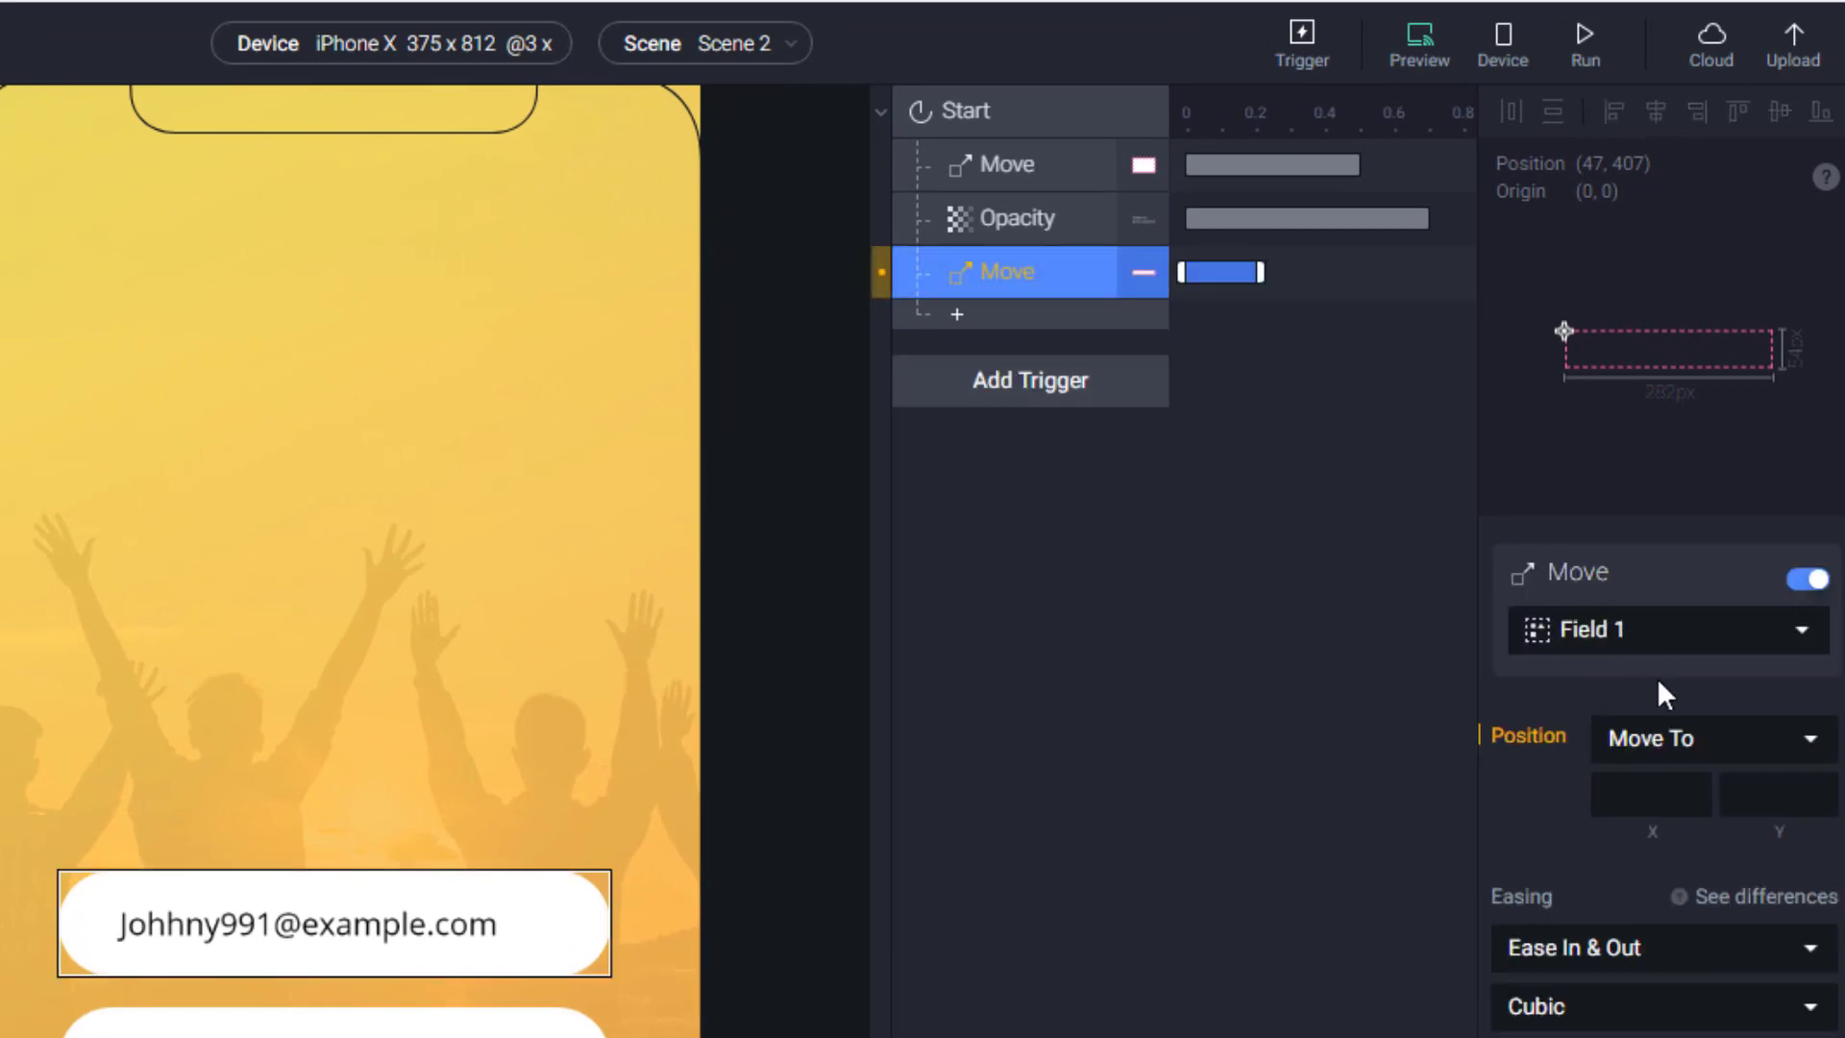
click(1650, 793)
text(47)
Step: Complete Field 1's Move response with a Y target of 407 and a duration of 0.5
click(466, 924)
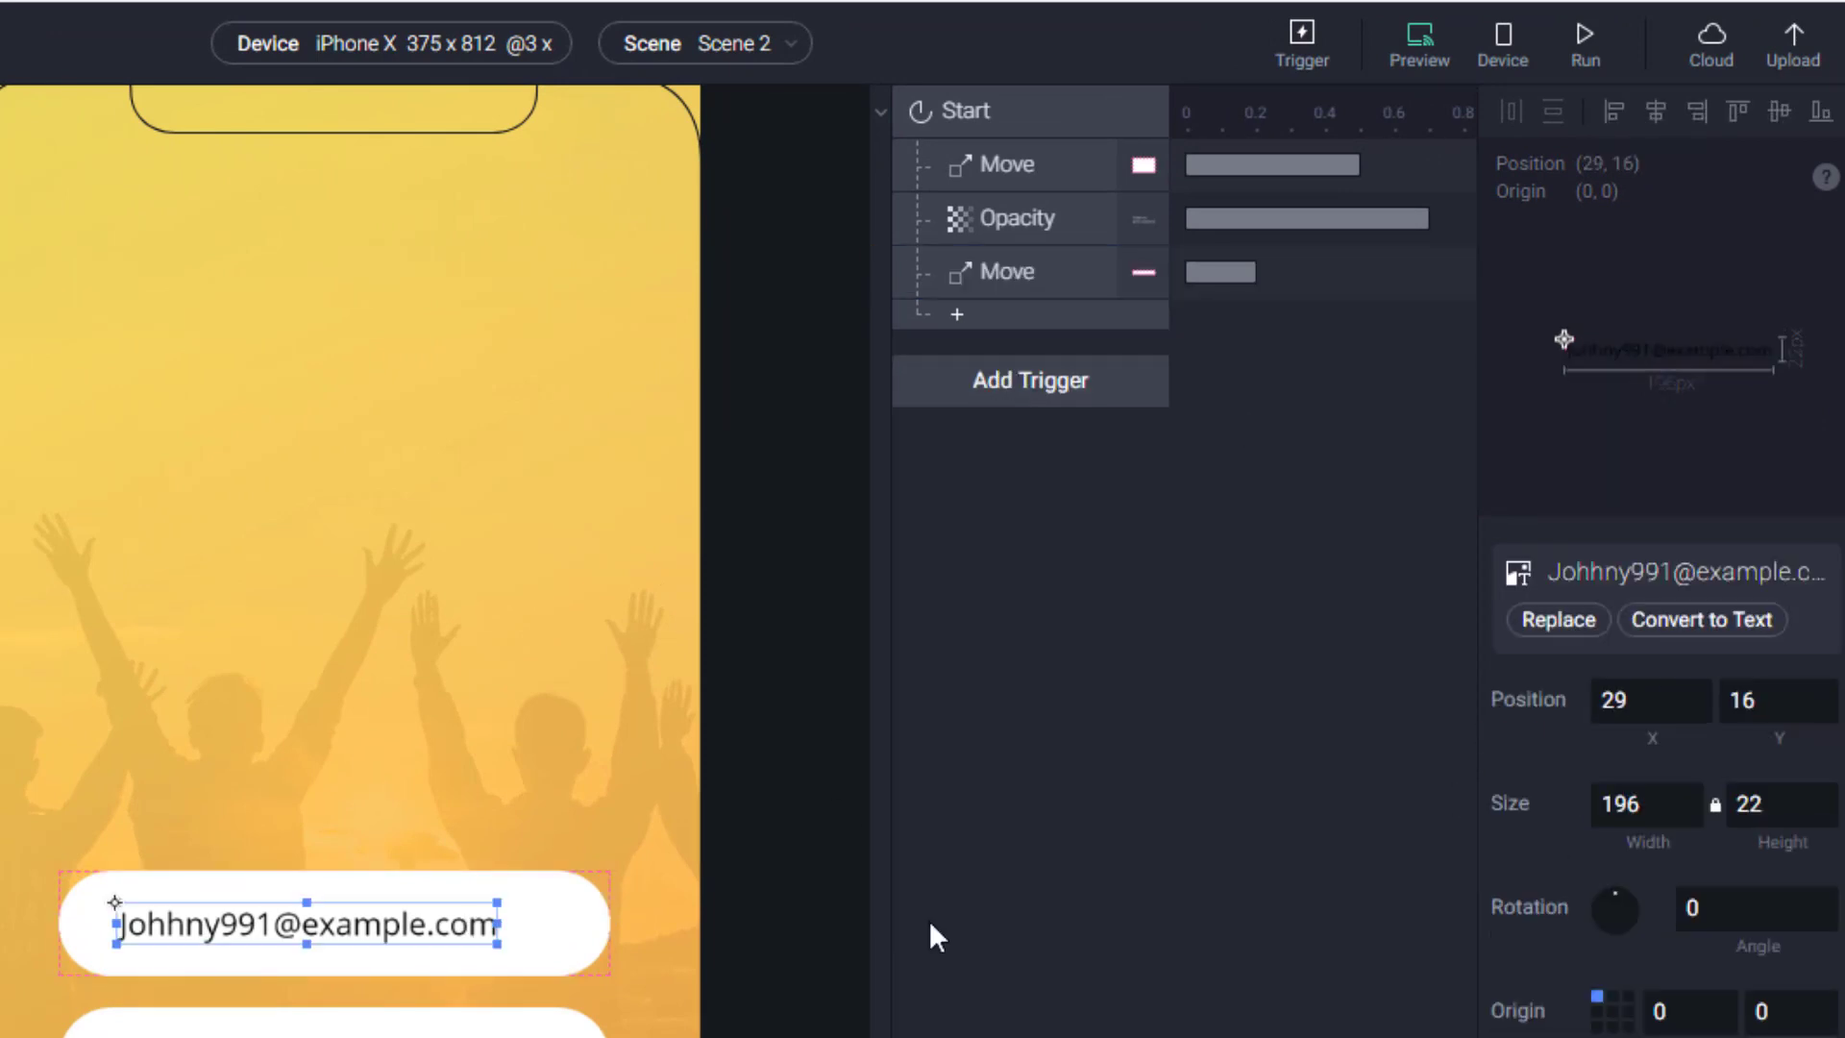
click(1765, 711)
click(527, 911)
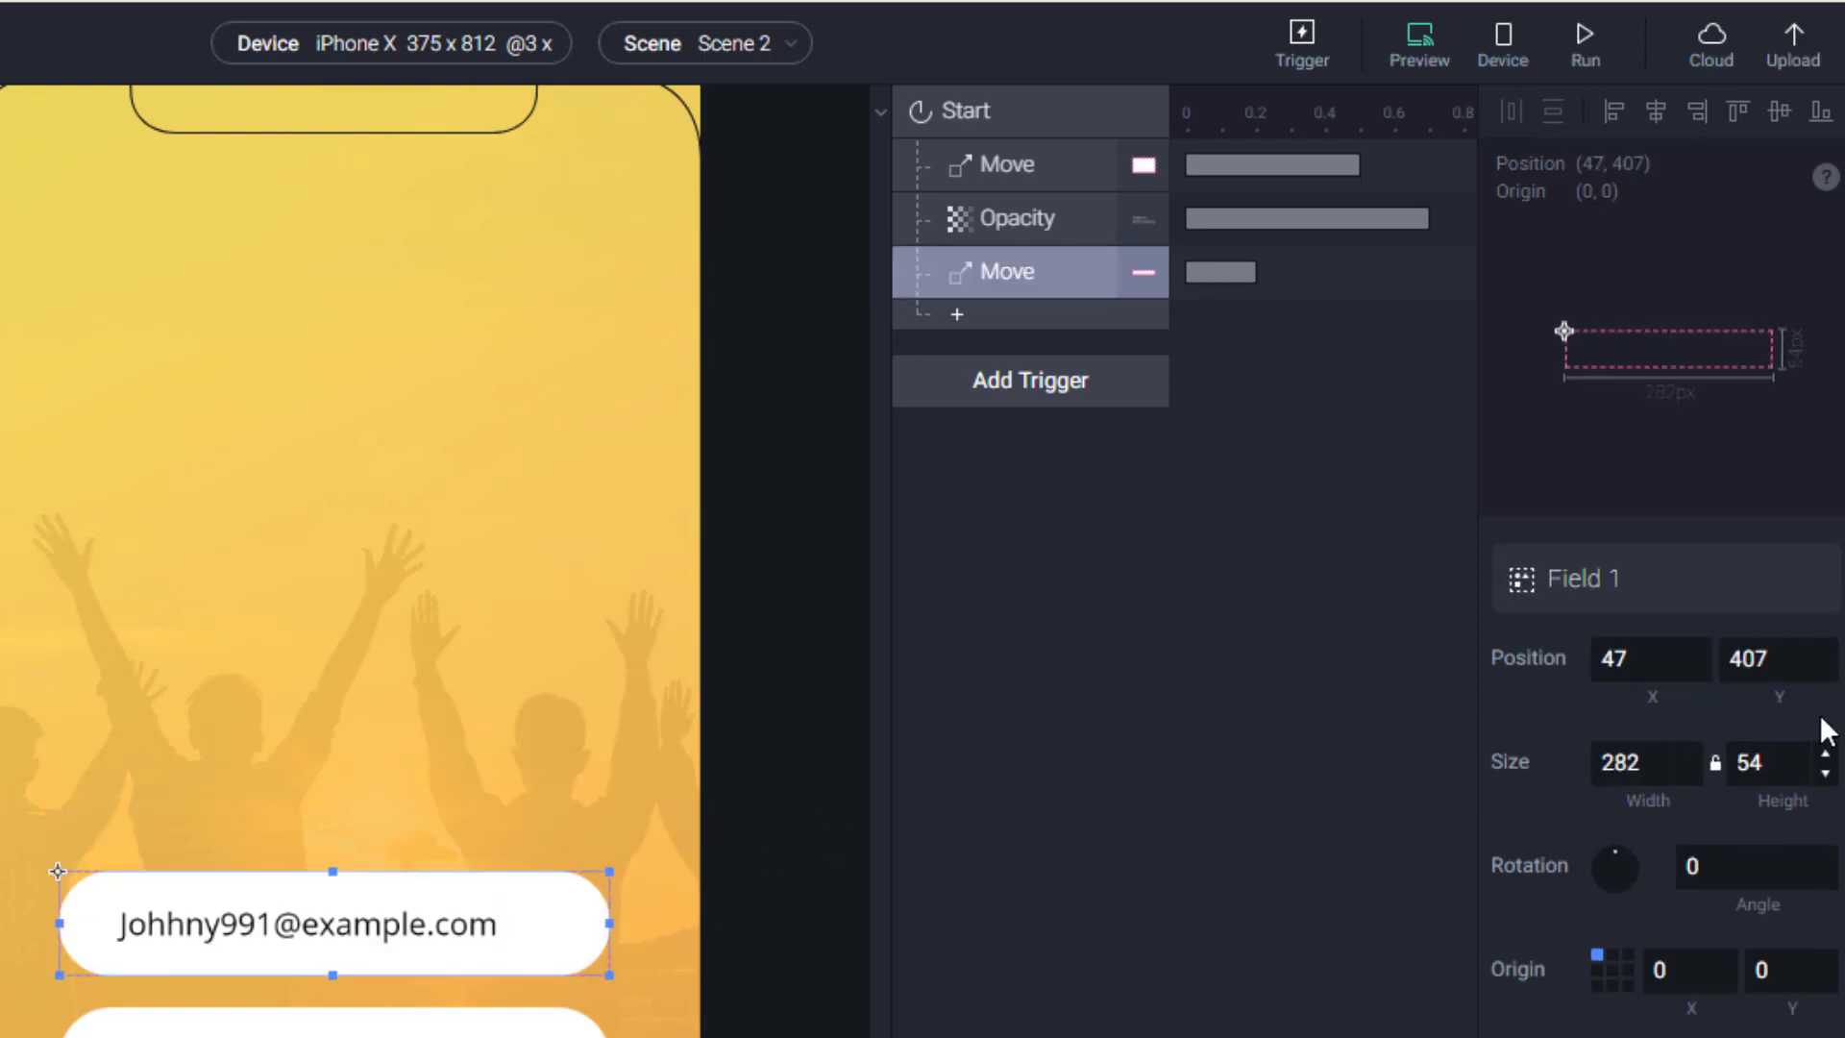
click(1768, 658)
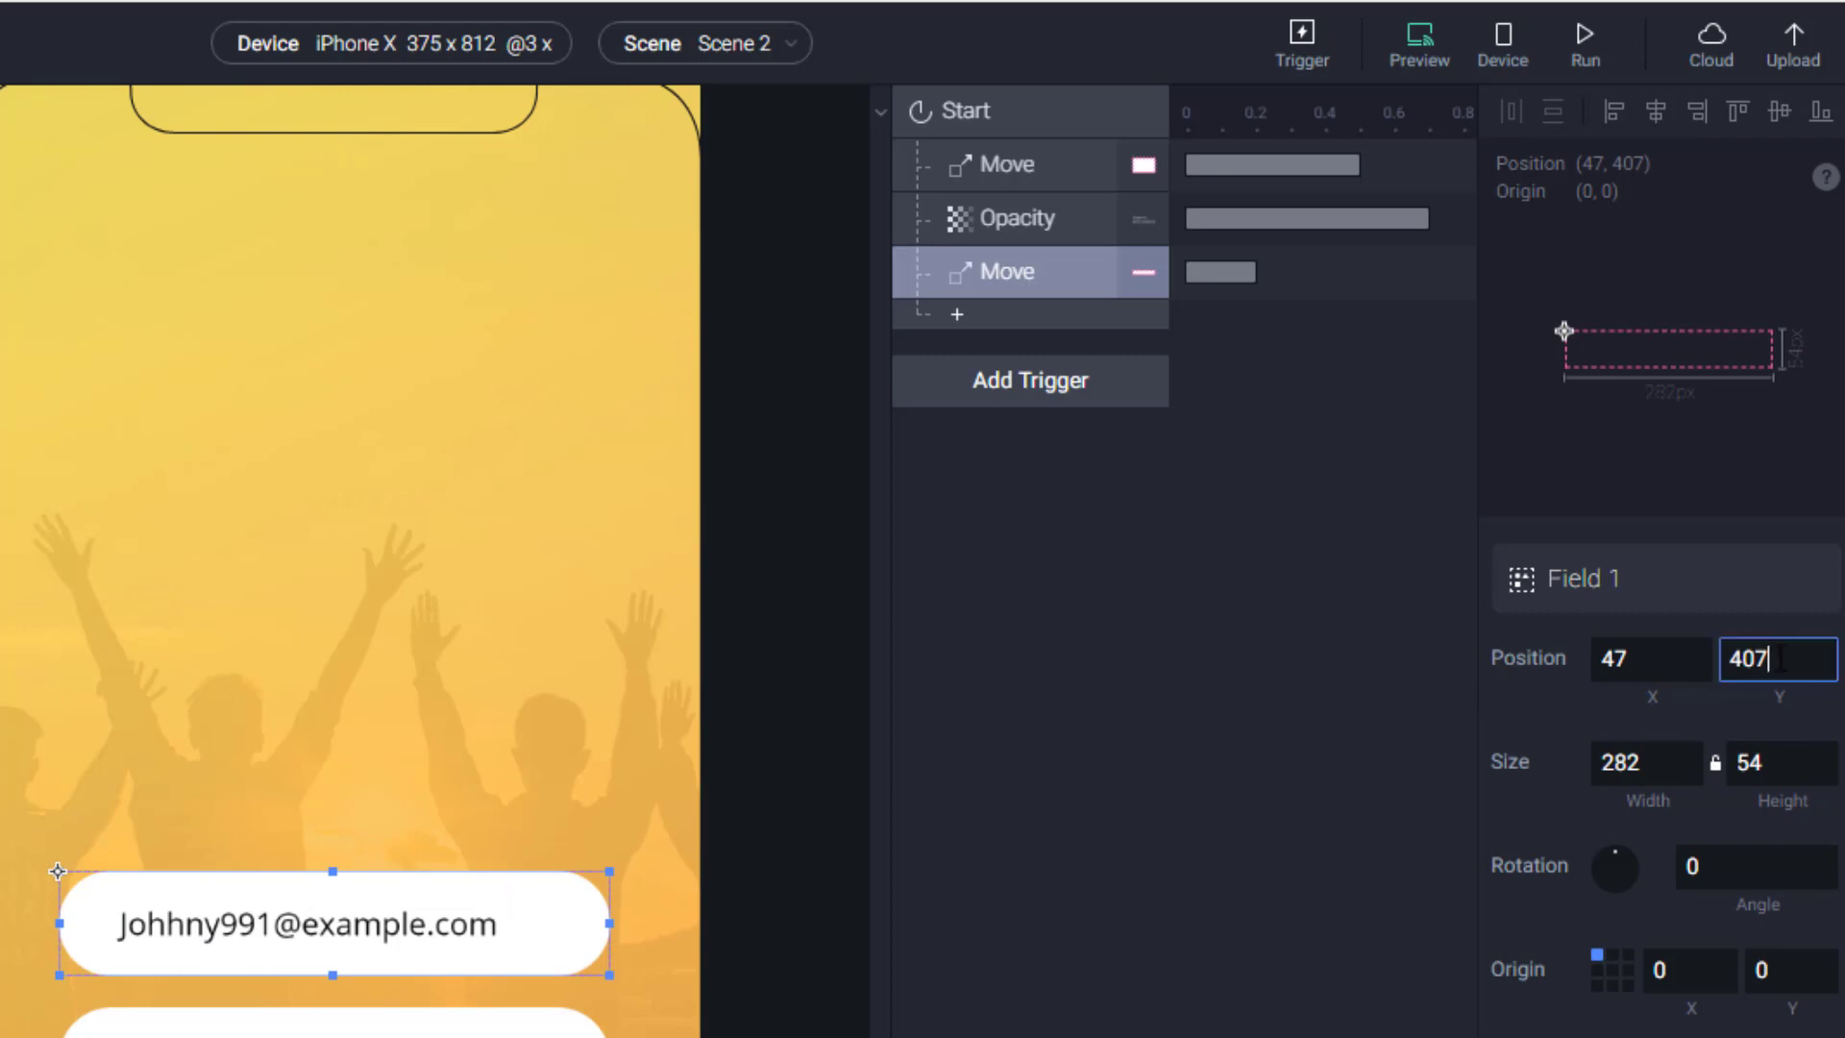
click(1028, 257)
click(1787, 786)
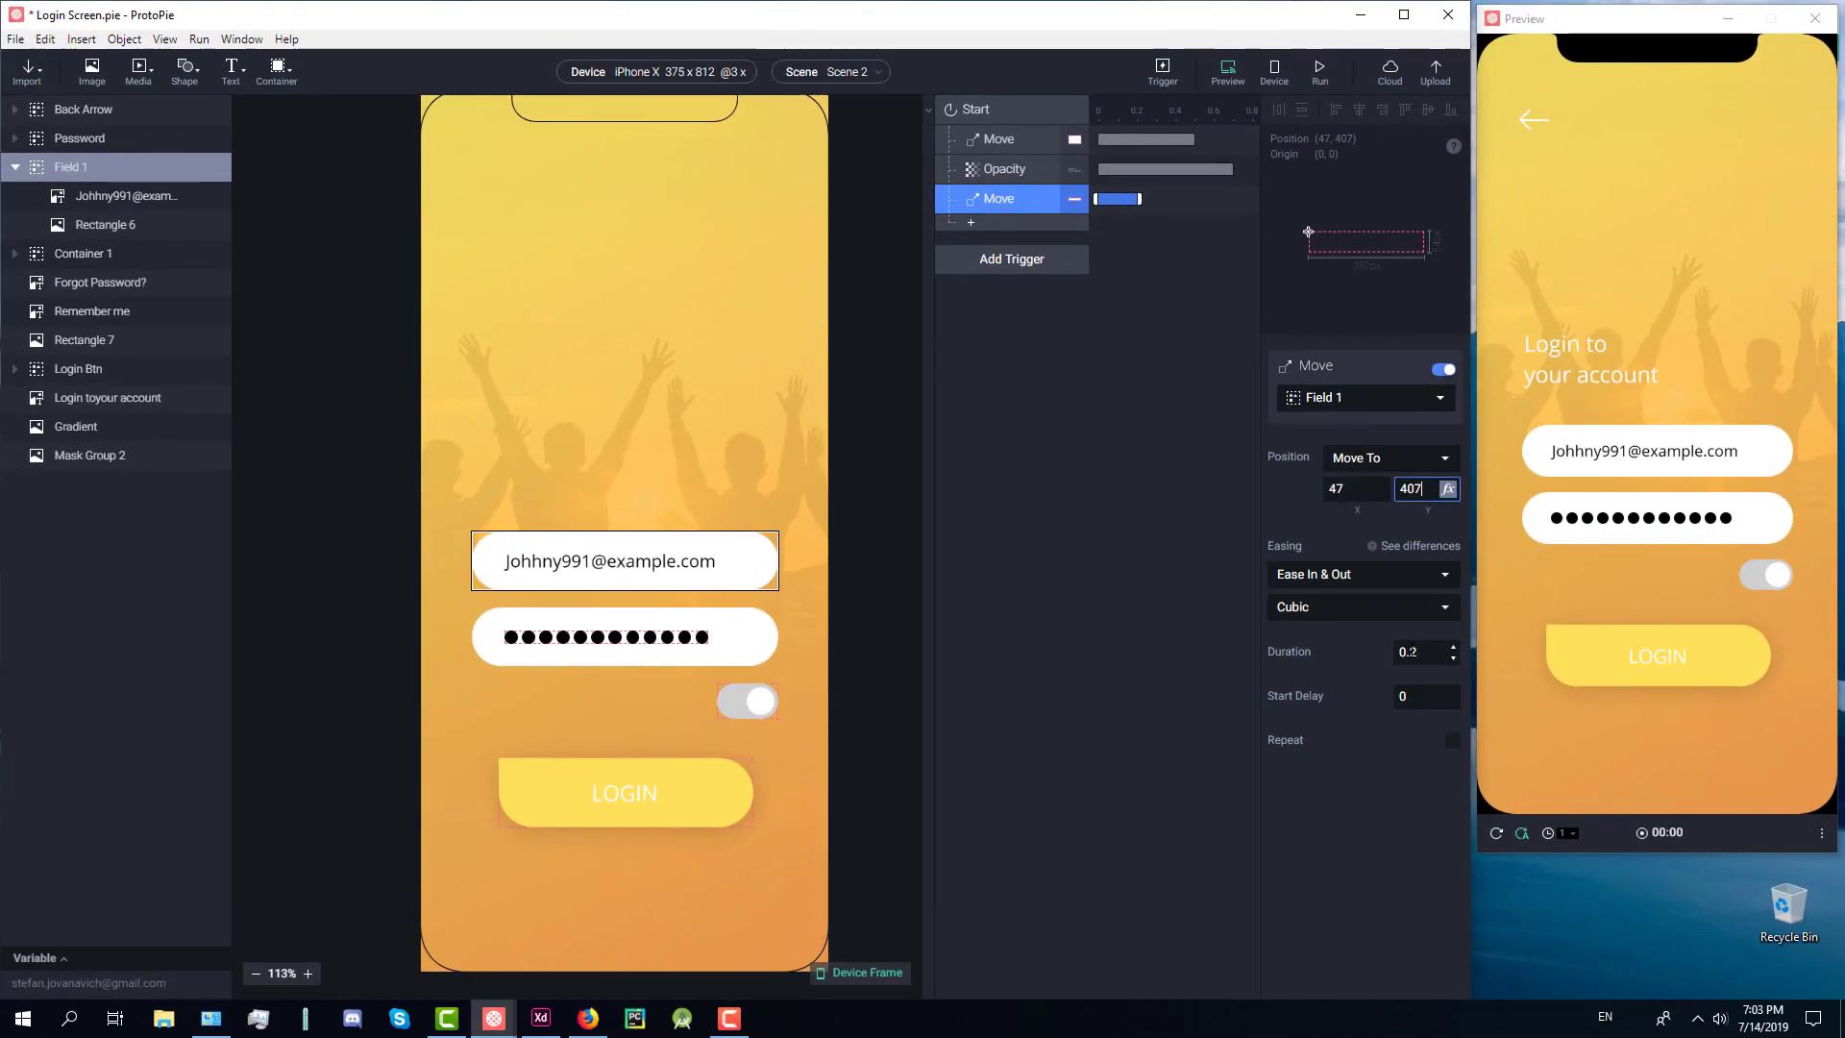
key(Tab)
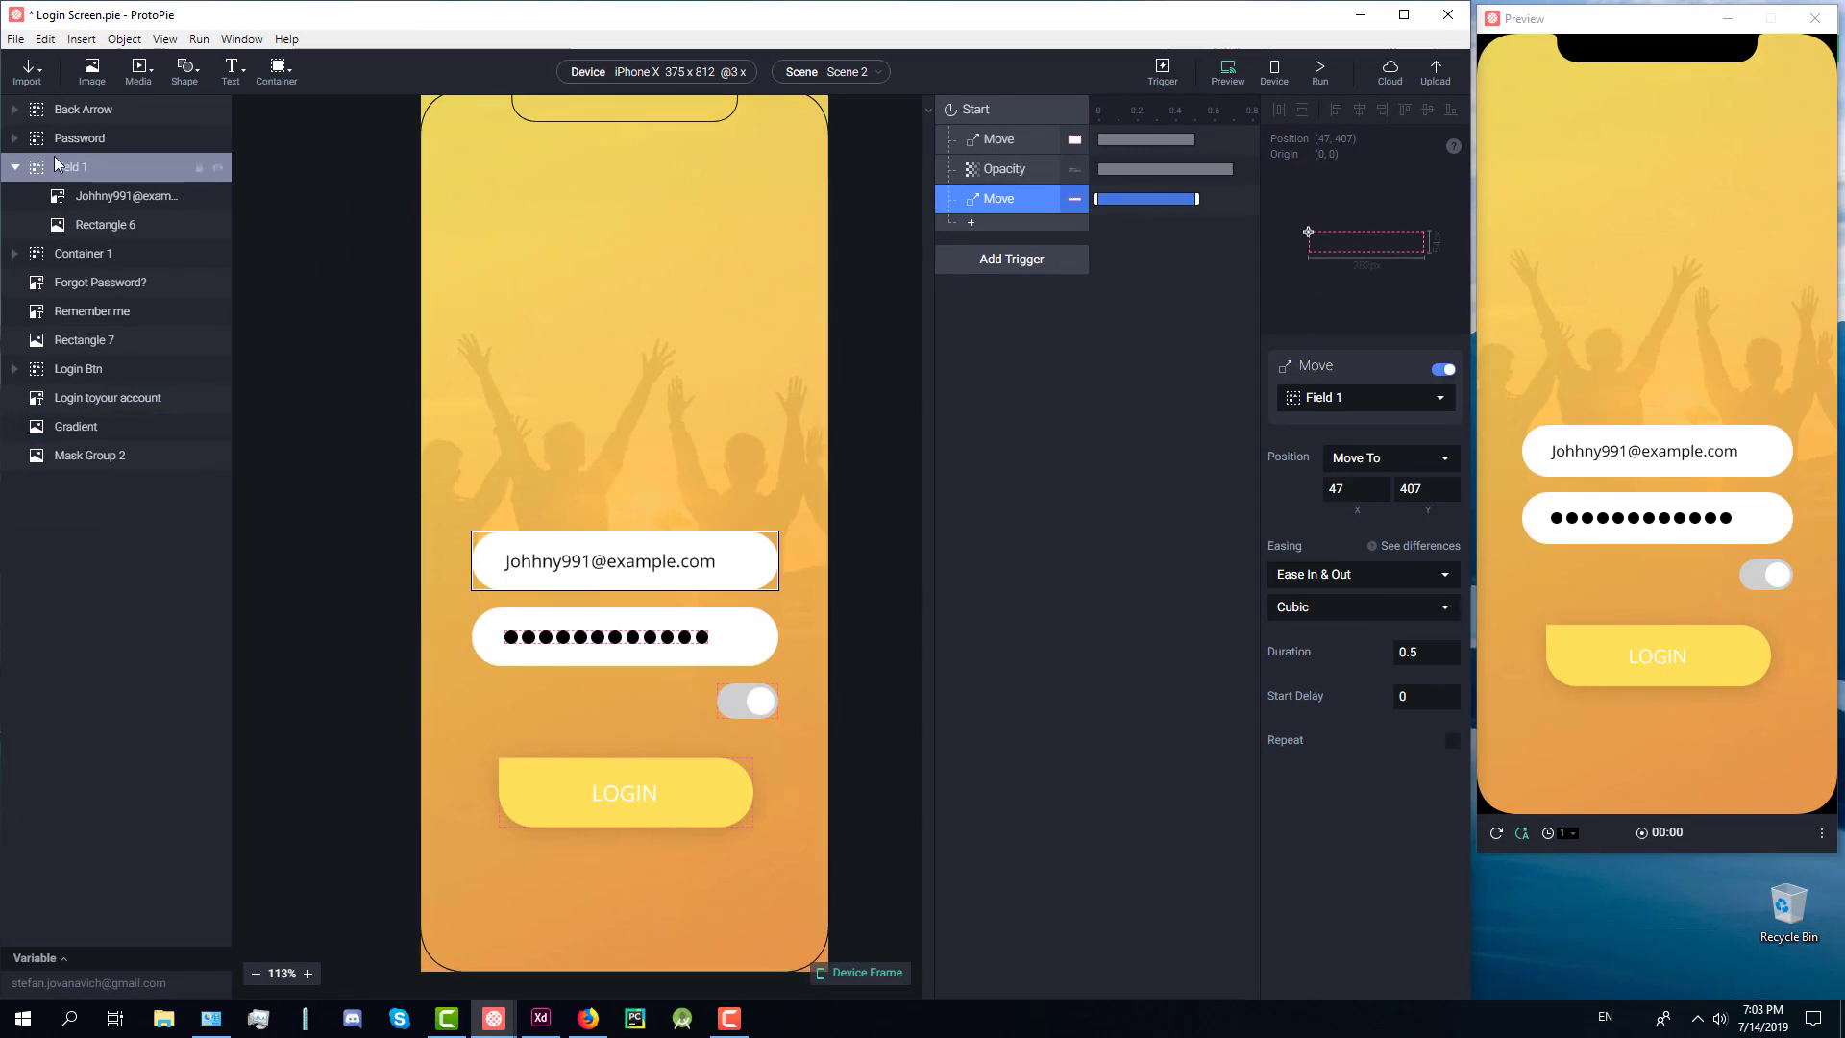
Step: Place the Field 1 container off the left side of the phone canvas at X -323, Y 407, and run the prototype
click(15, 167)
drag(739, 568, 352, 573)
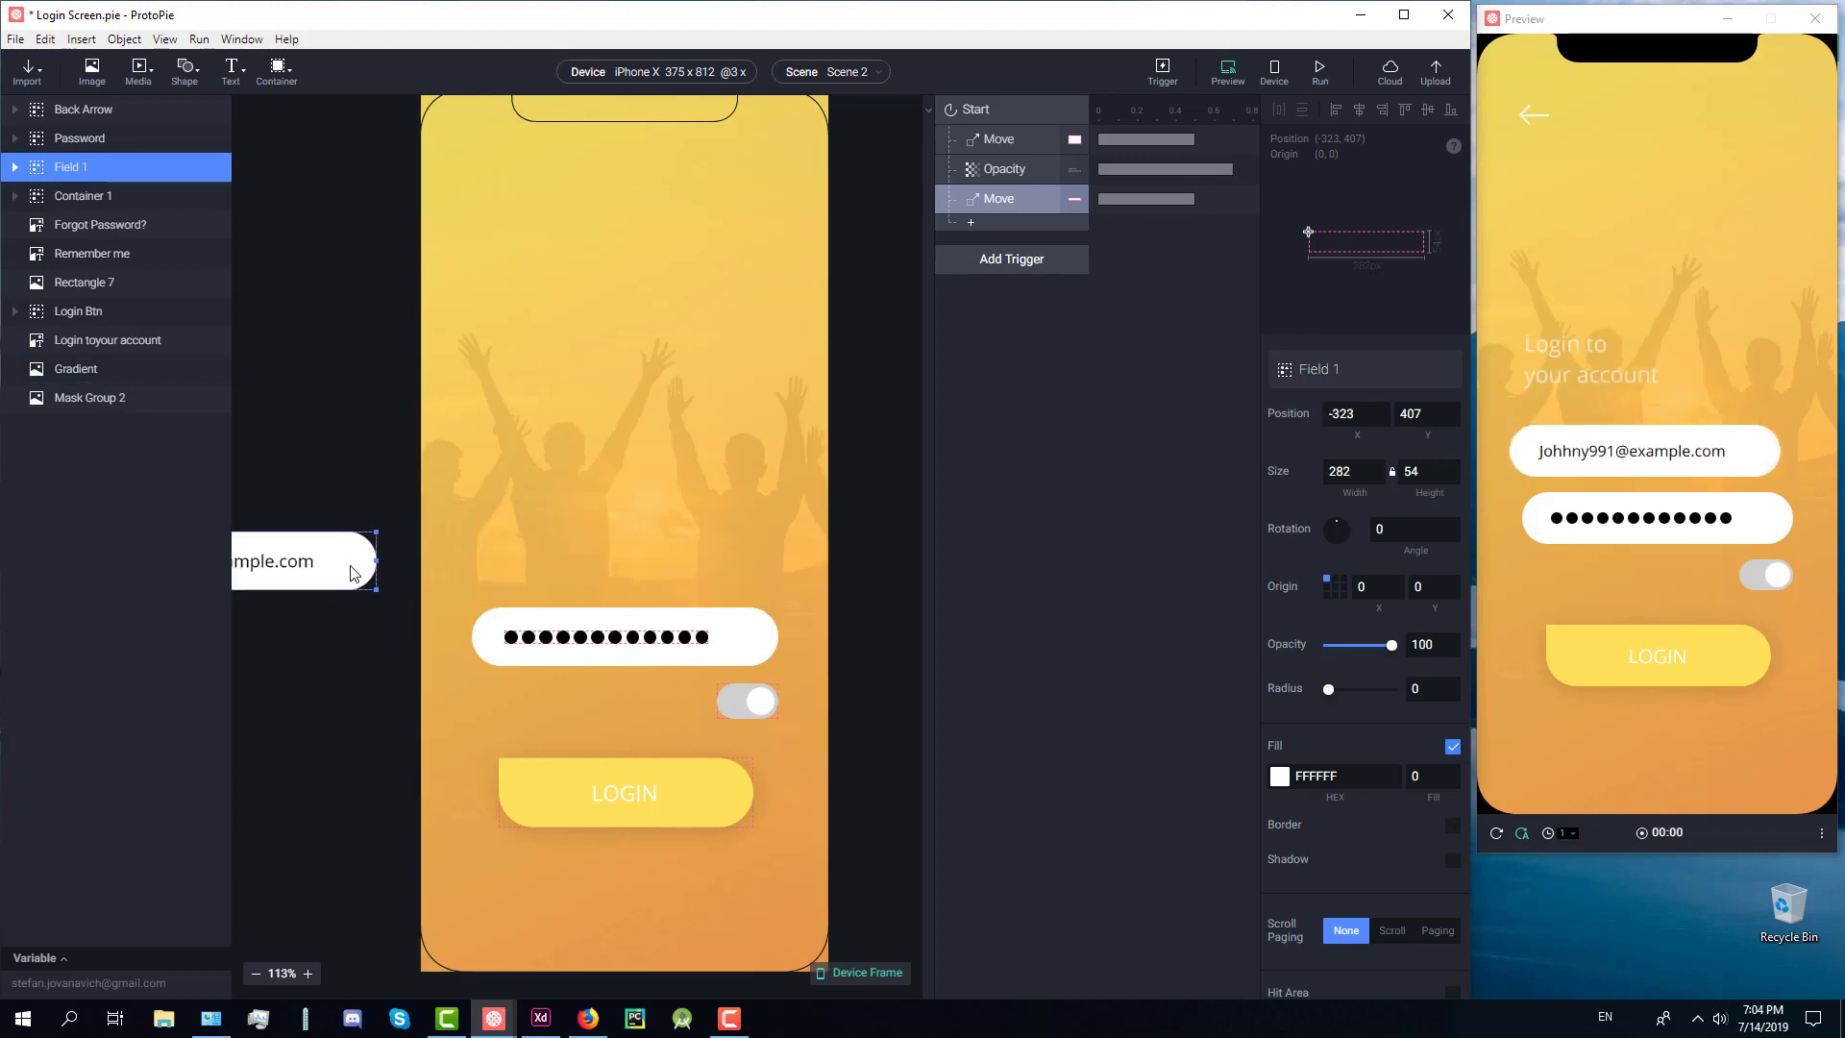
click(1333, 77)
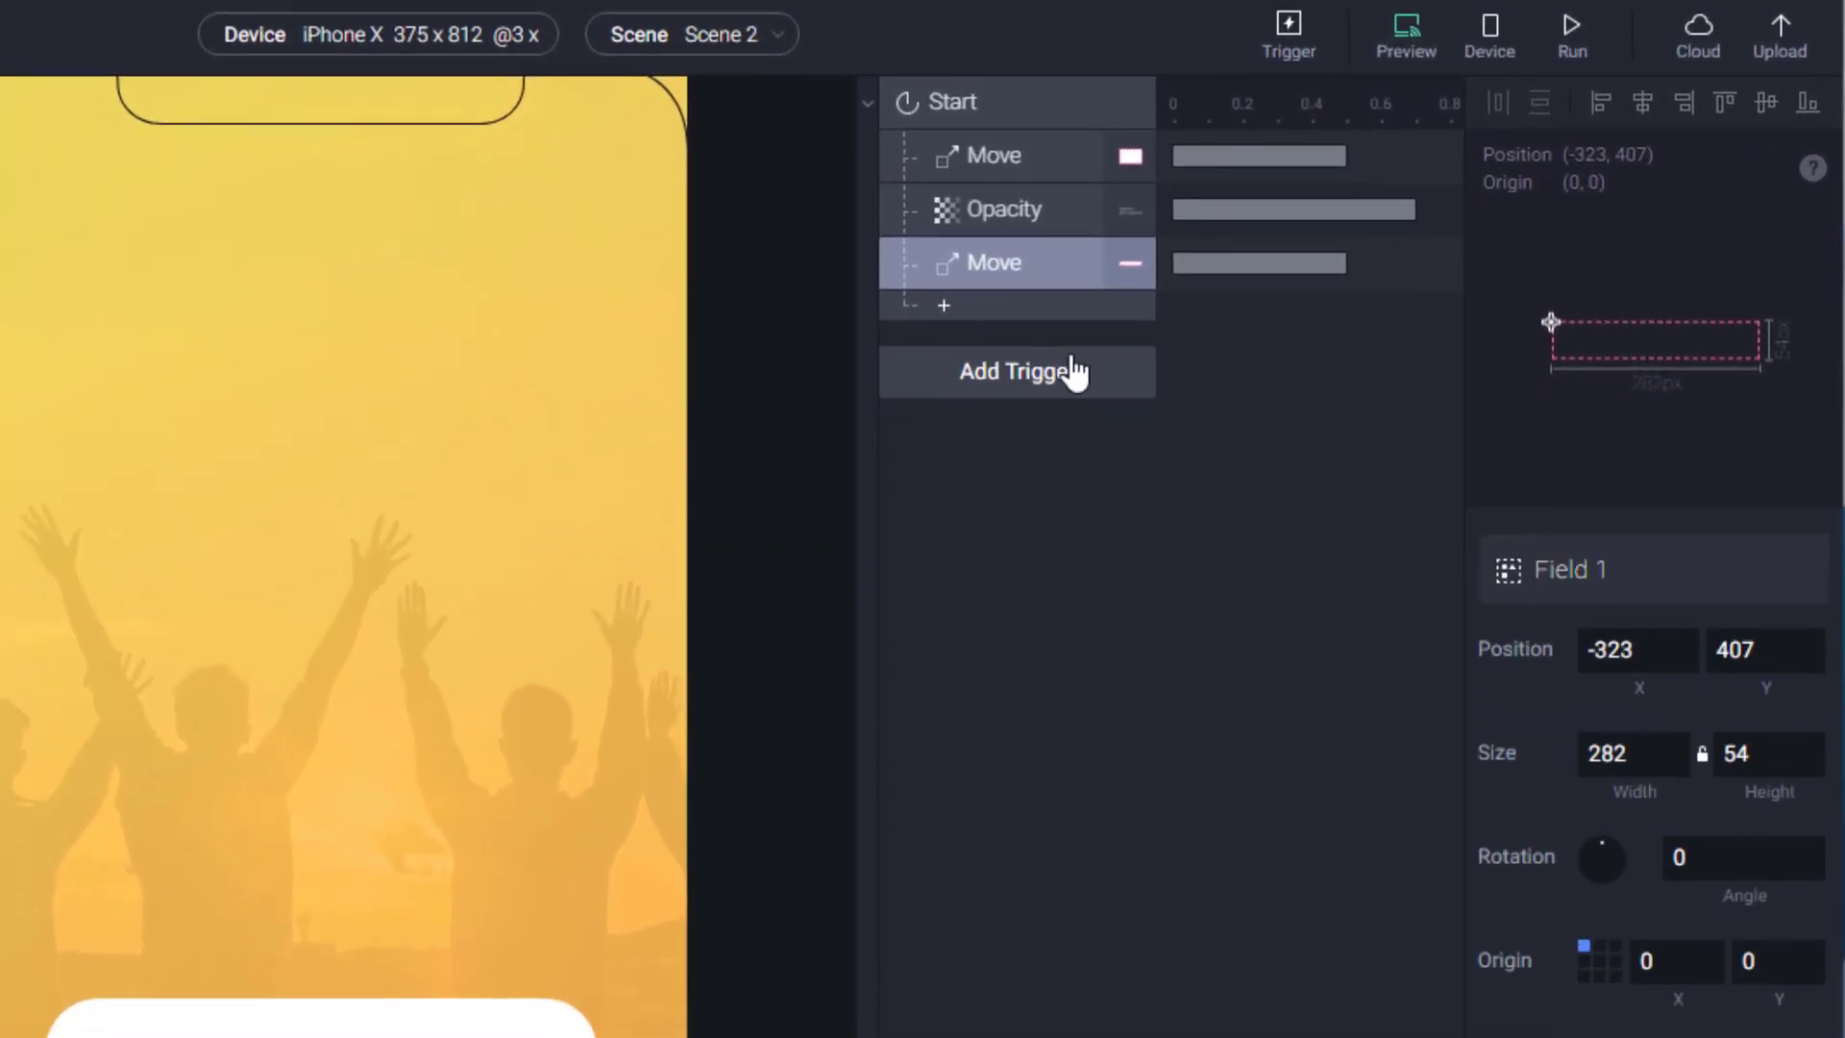
Step: Set the duration of Field 1's Move response to 0.7 and run the prototype
click(1014, 202)
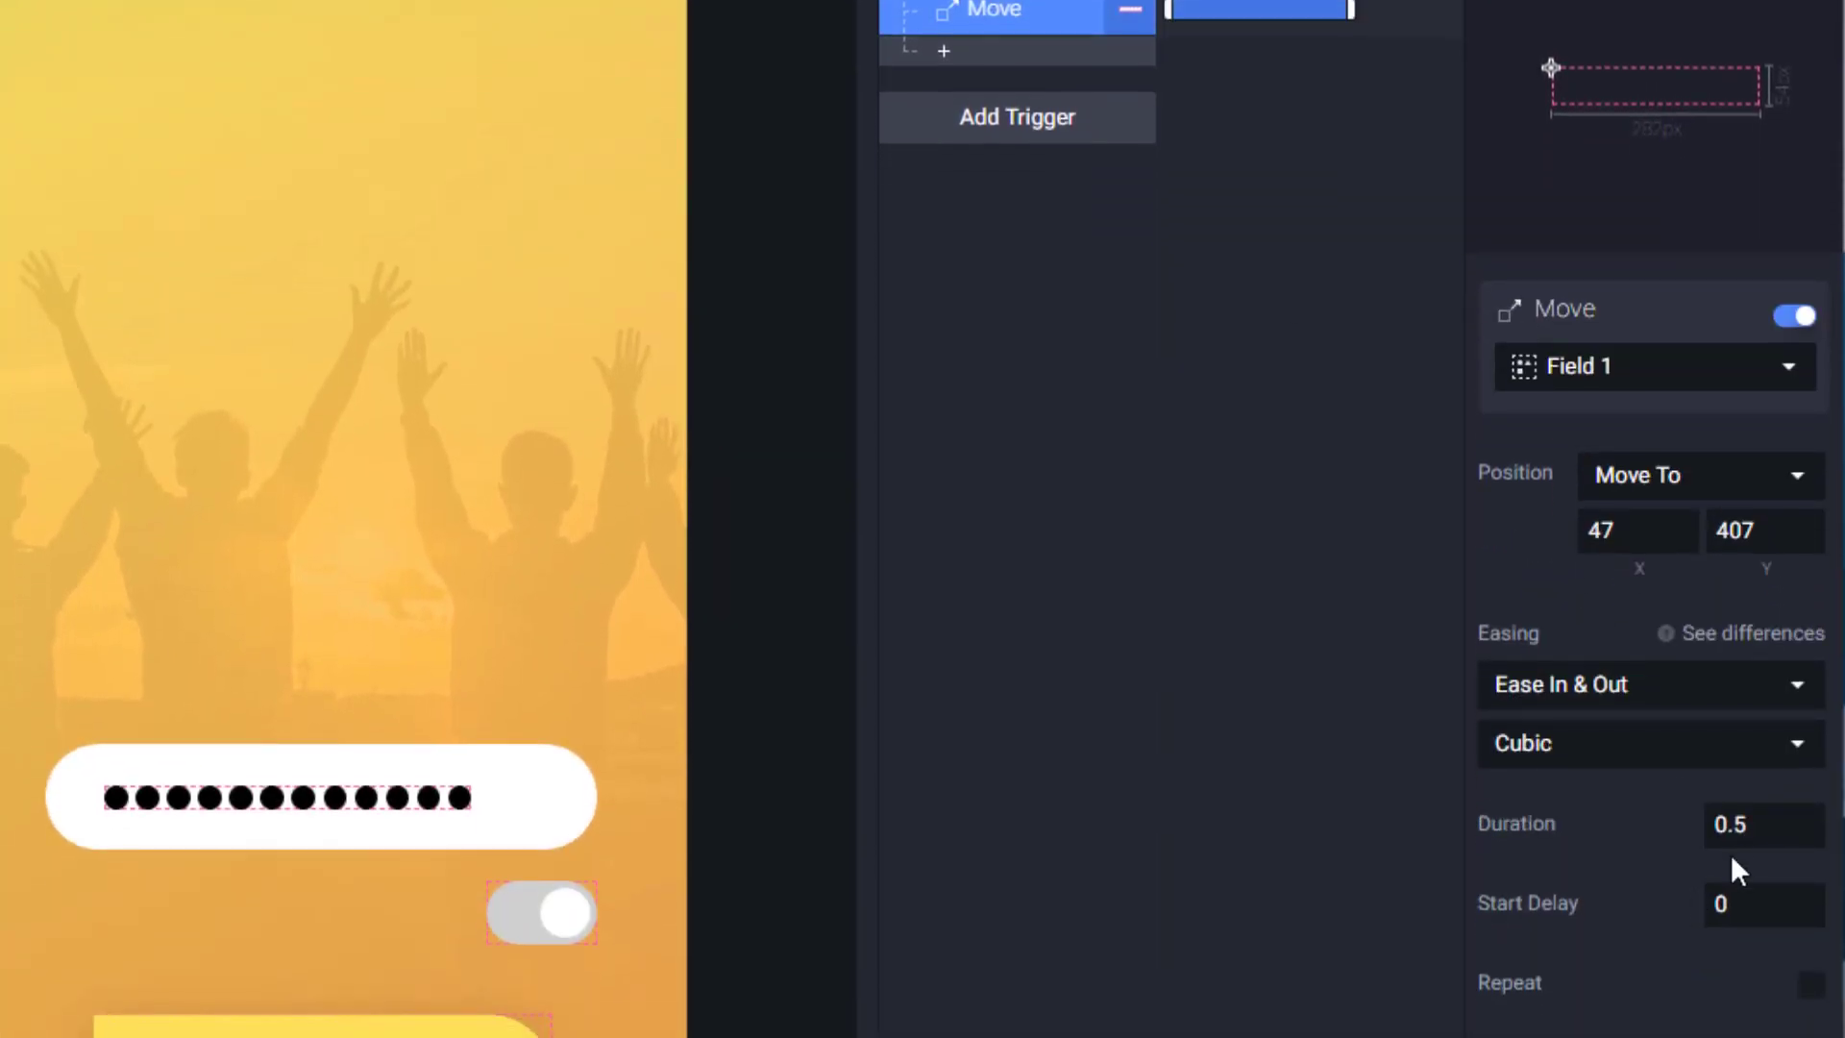
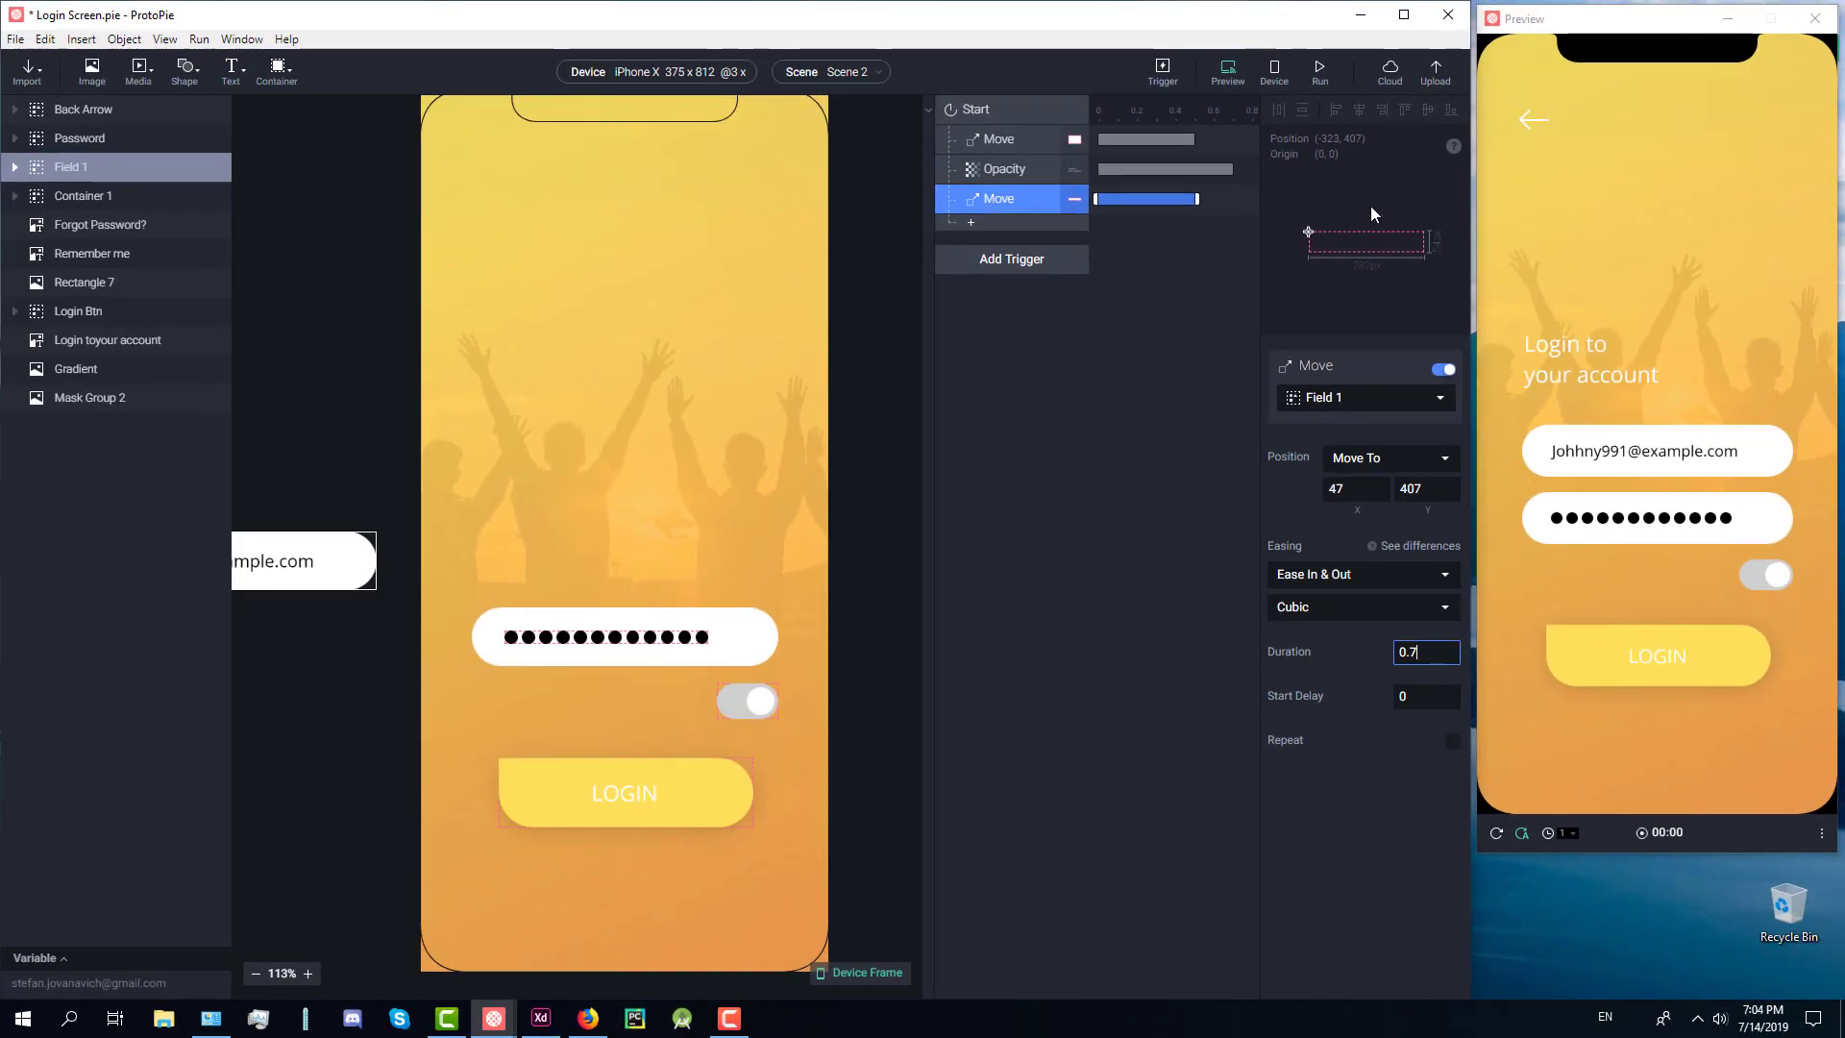
key(Return)
click(1329, 96)
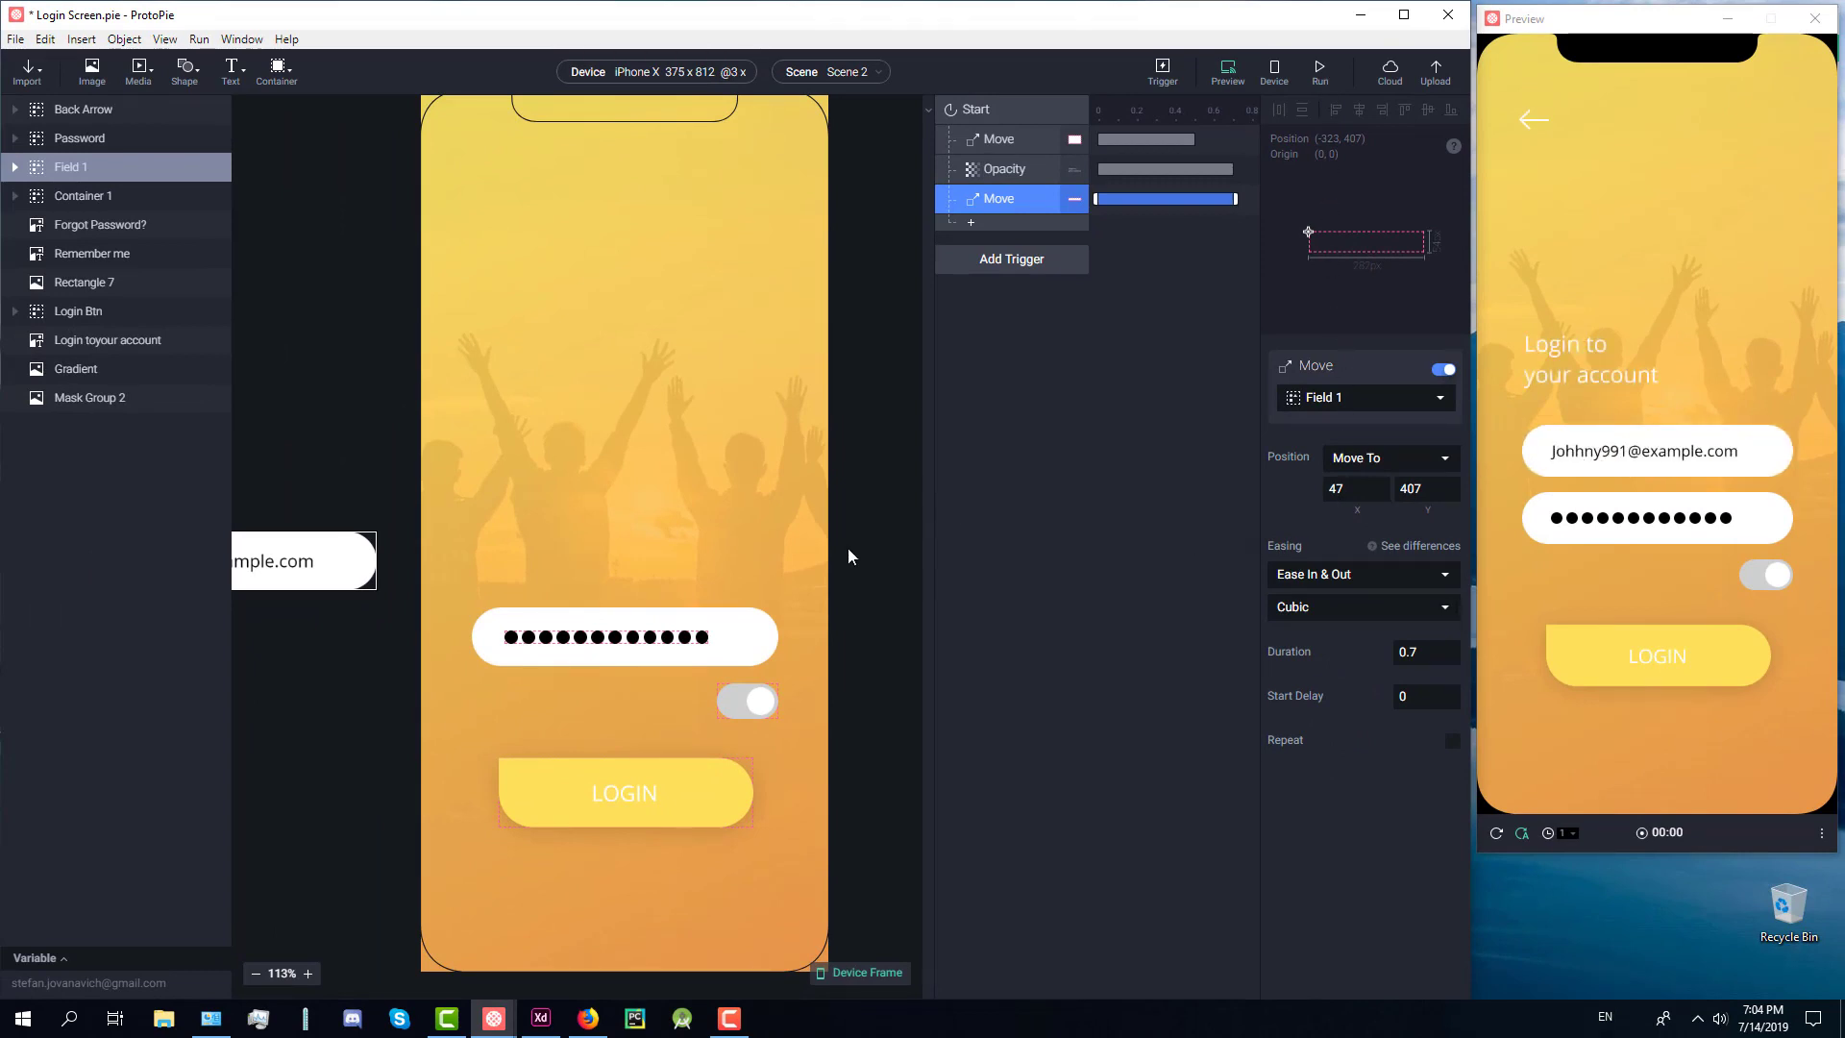
click(693, 654)
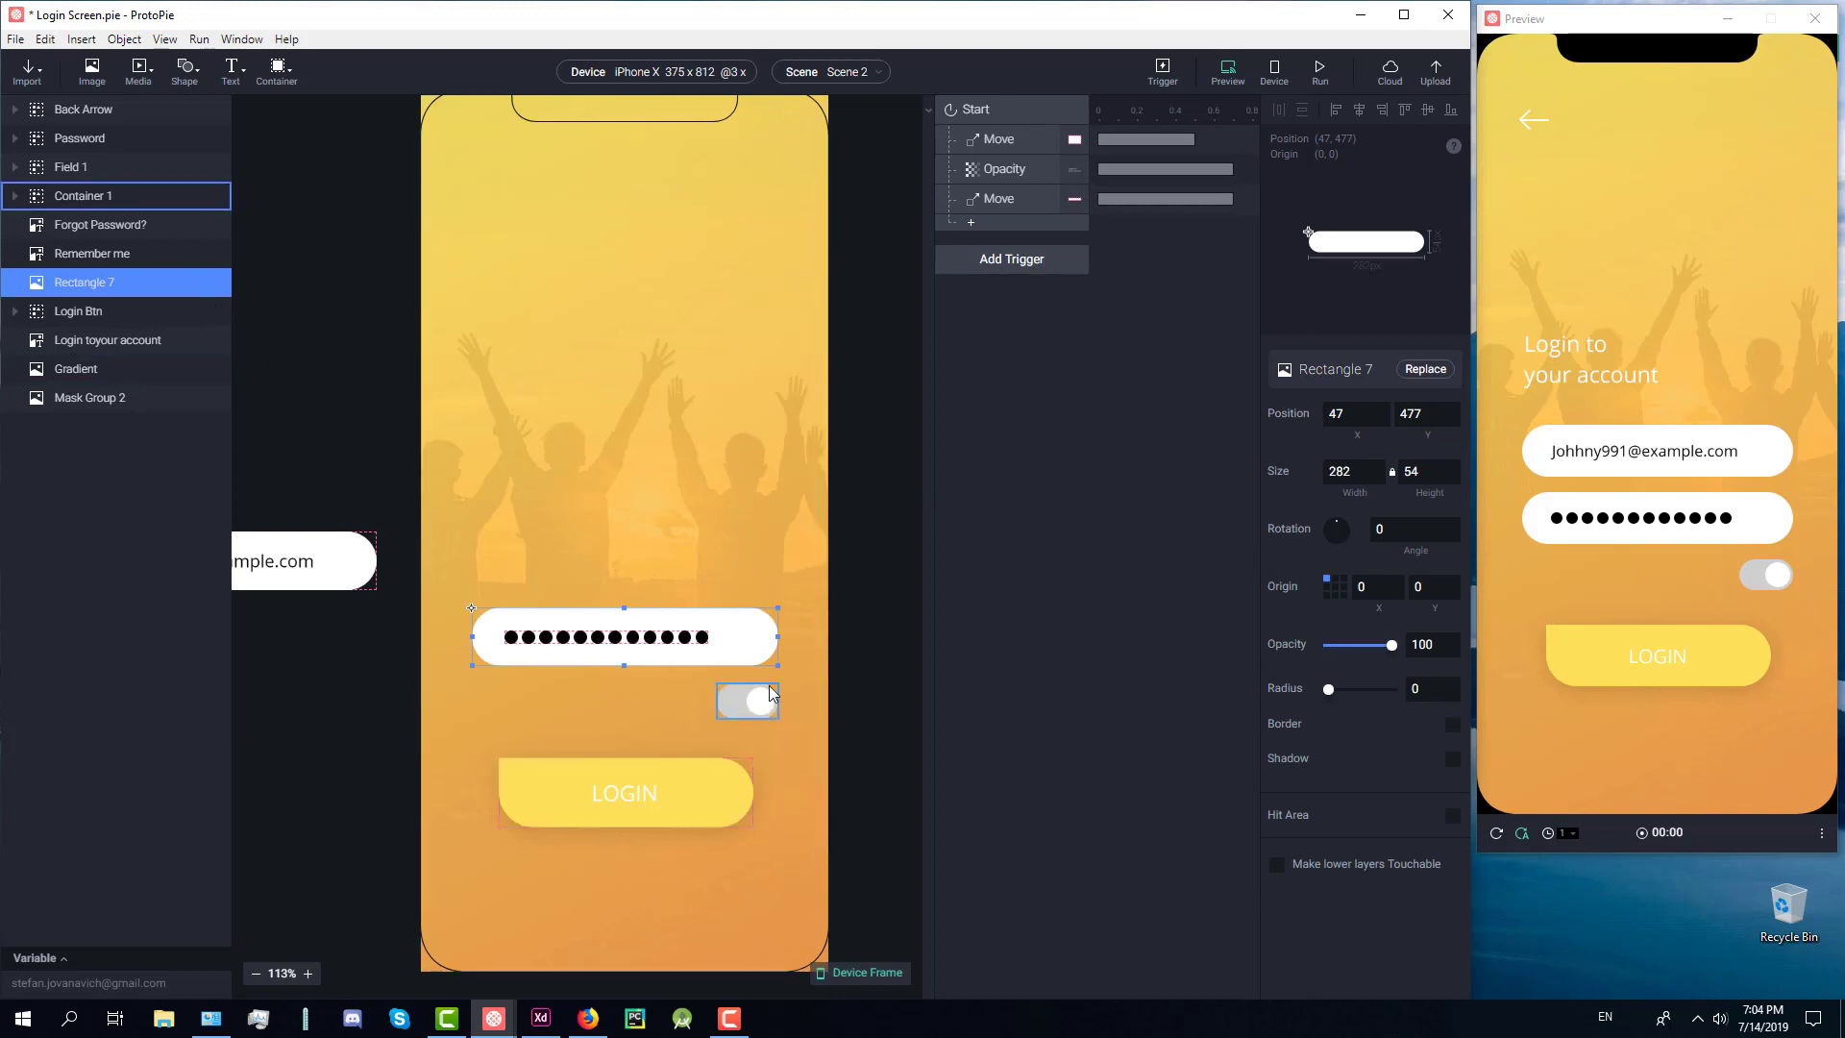
click(867, 629)
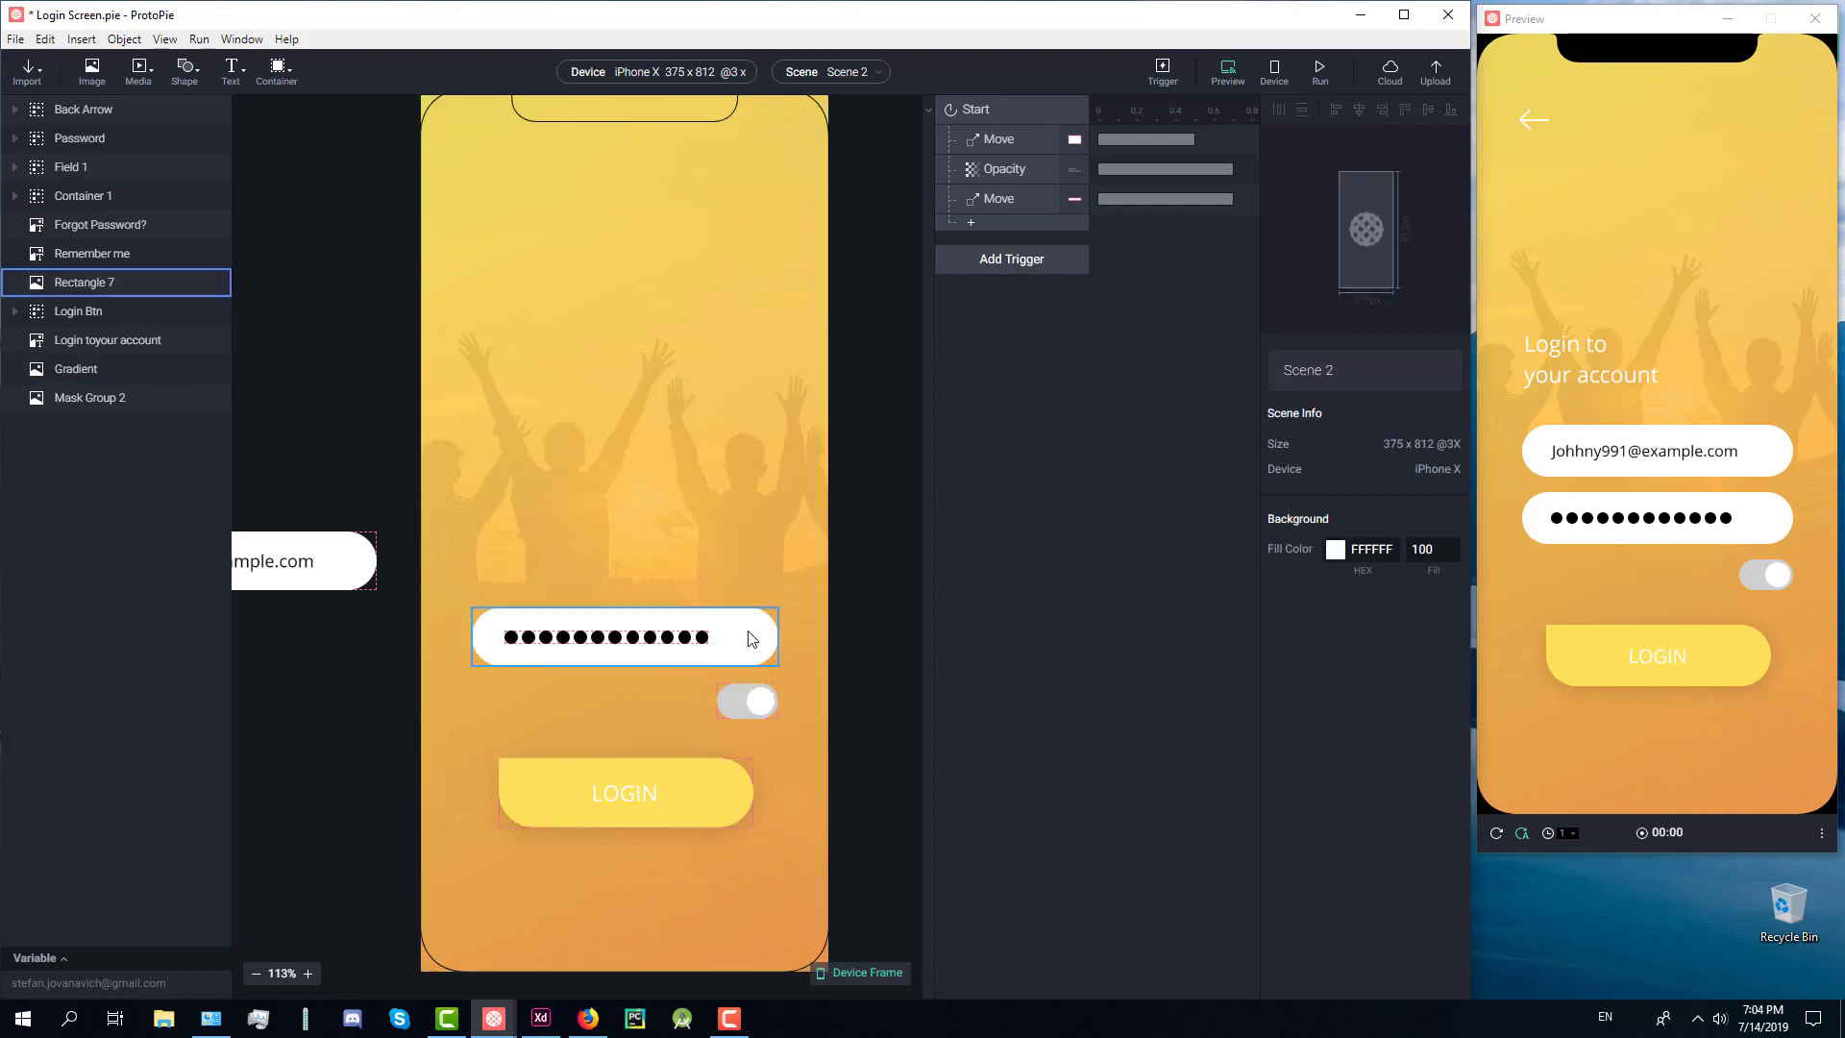
click(762, 634)
drag(762, 635, 823, 634)
key(ctrl+z)
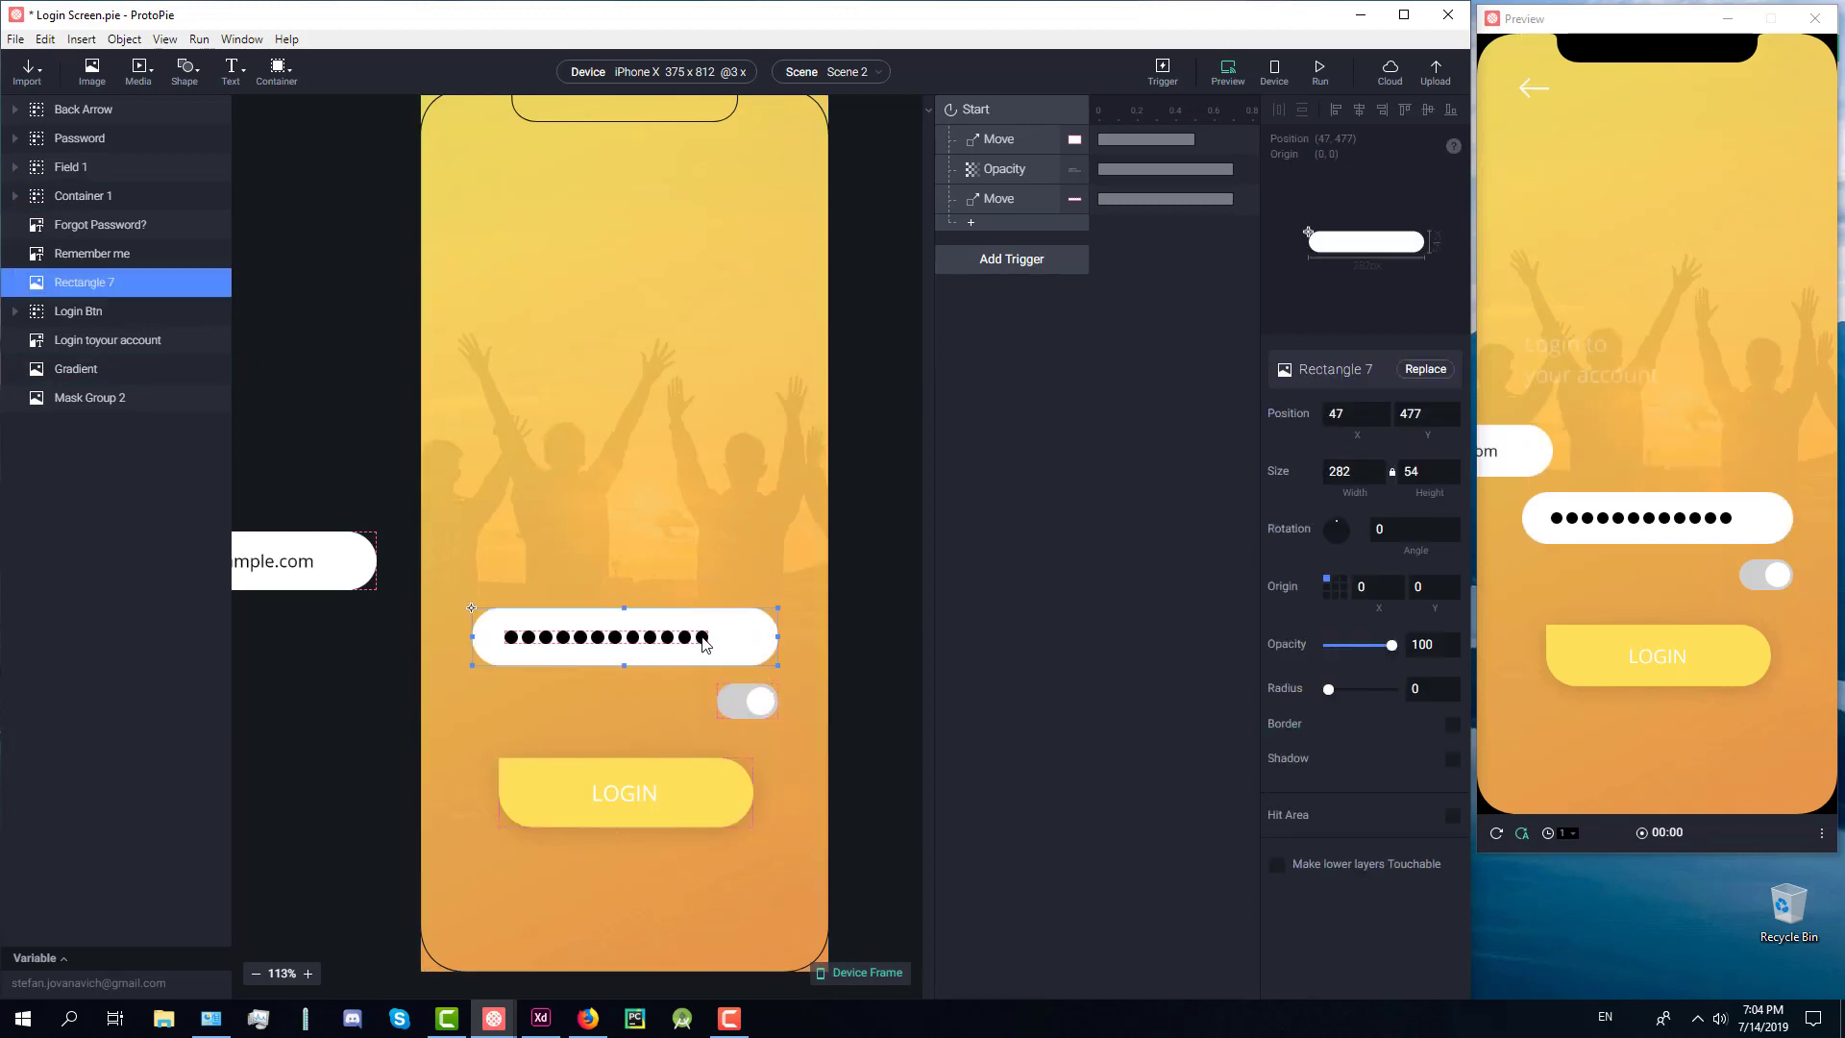
click(877, 623)
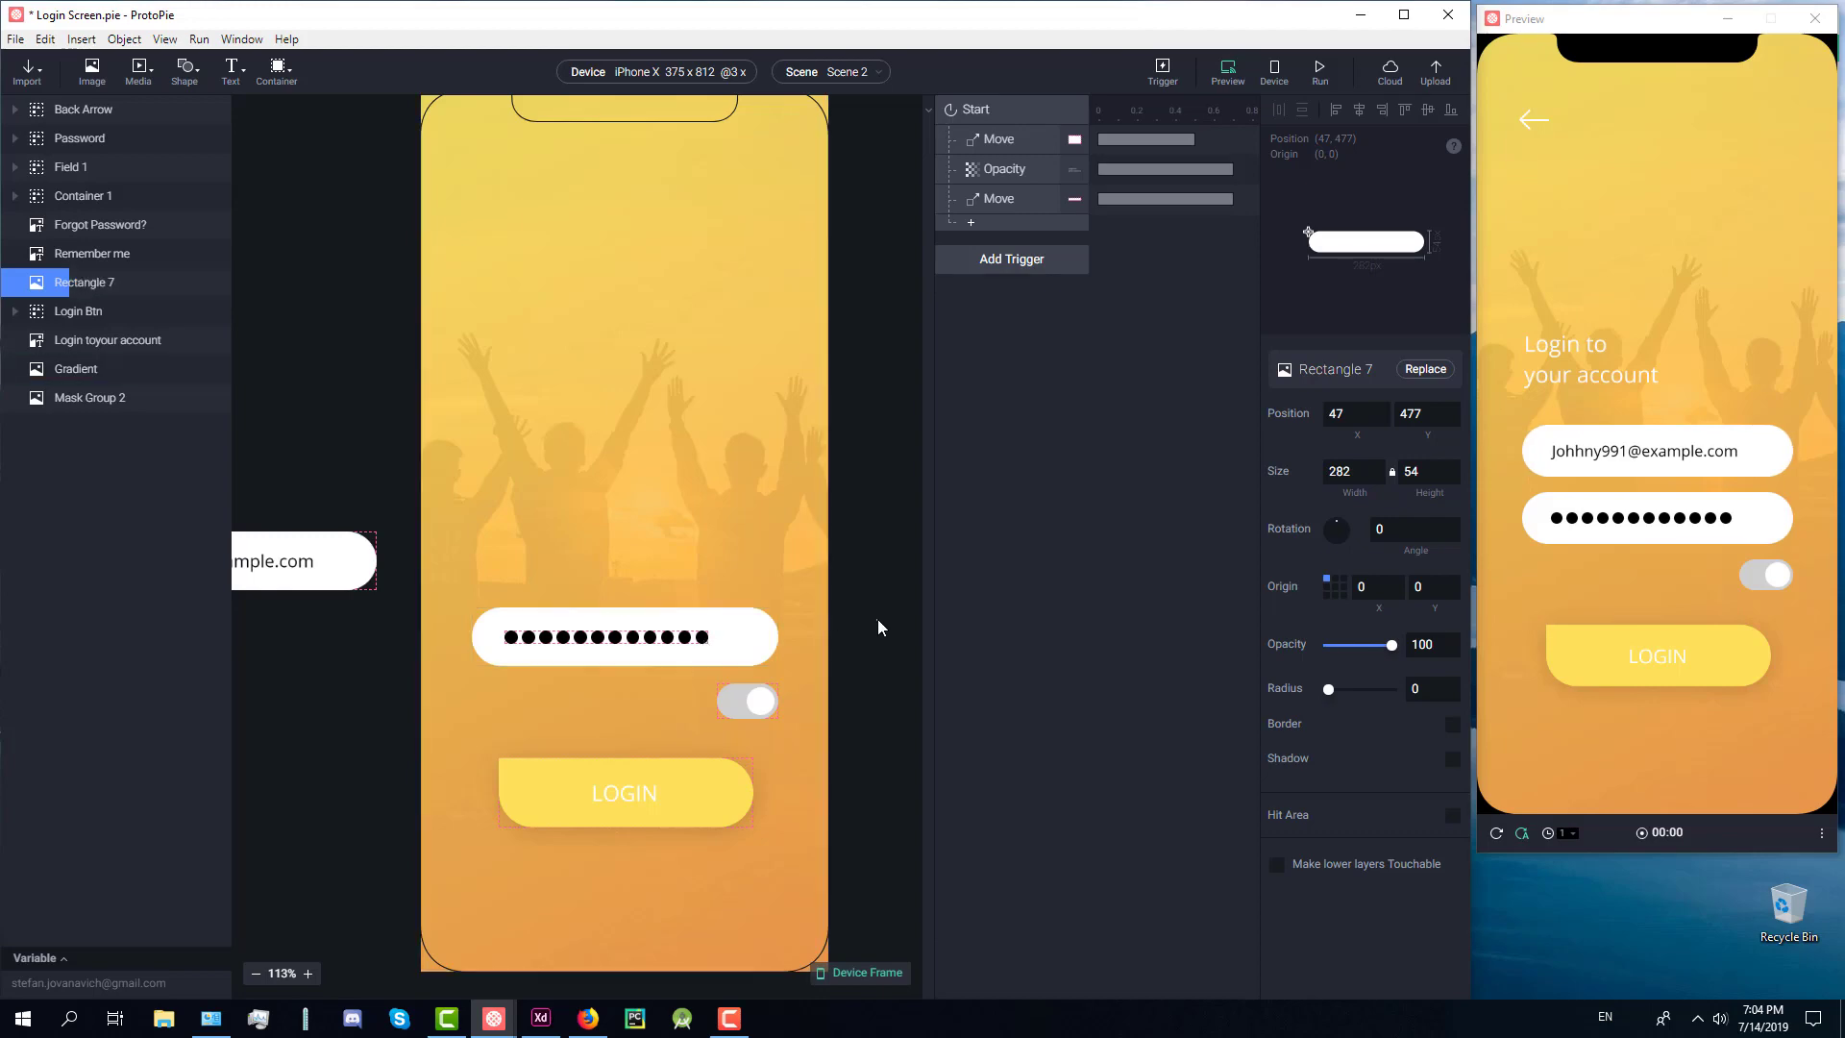
Step: Group the password dots with their white Rectangle 7 background into a container and rename it "Field 2"
click(701, 644)
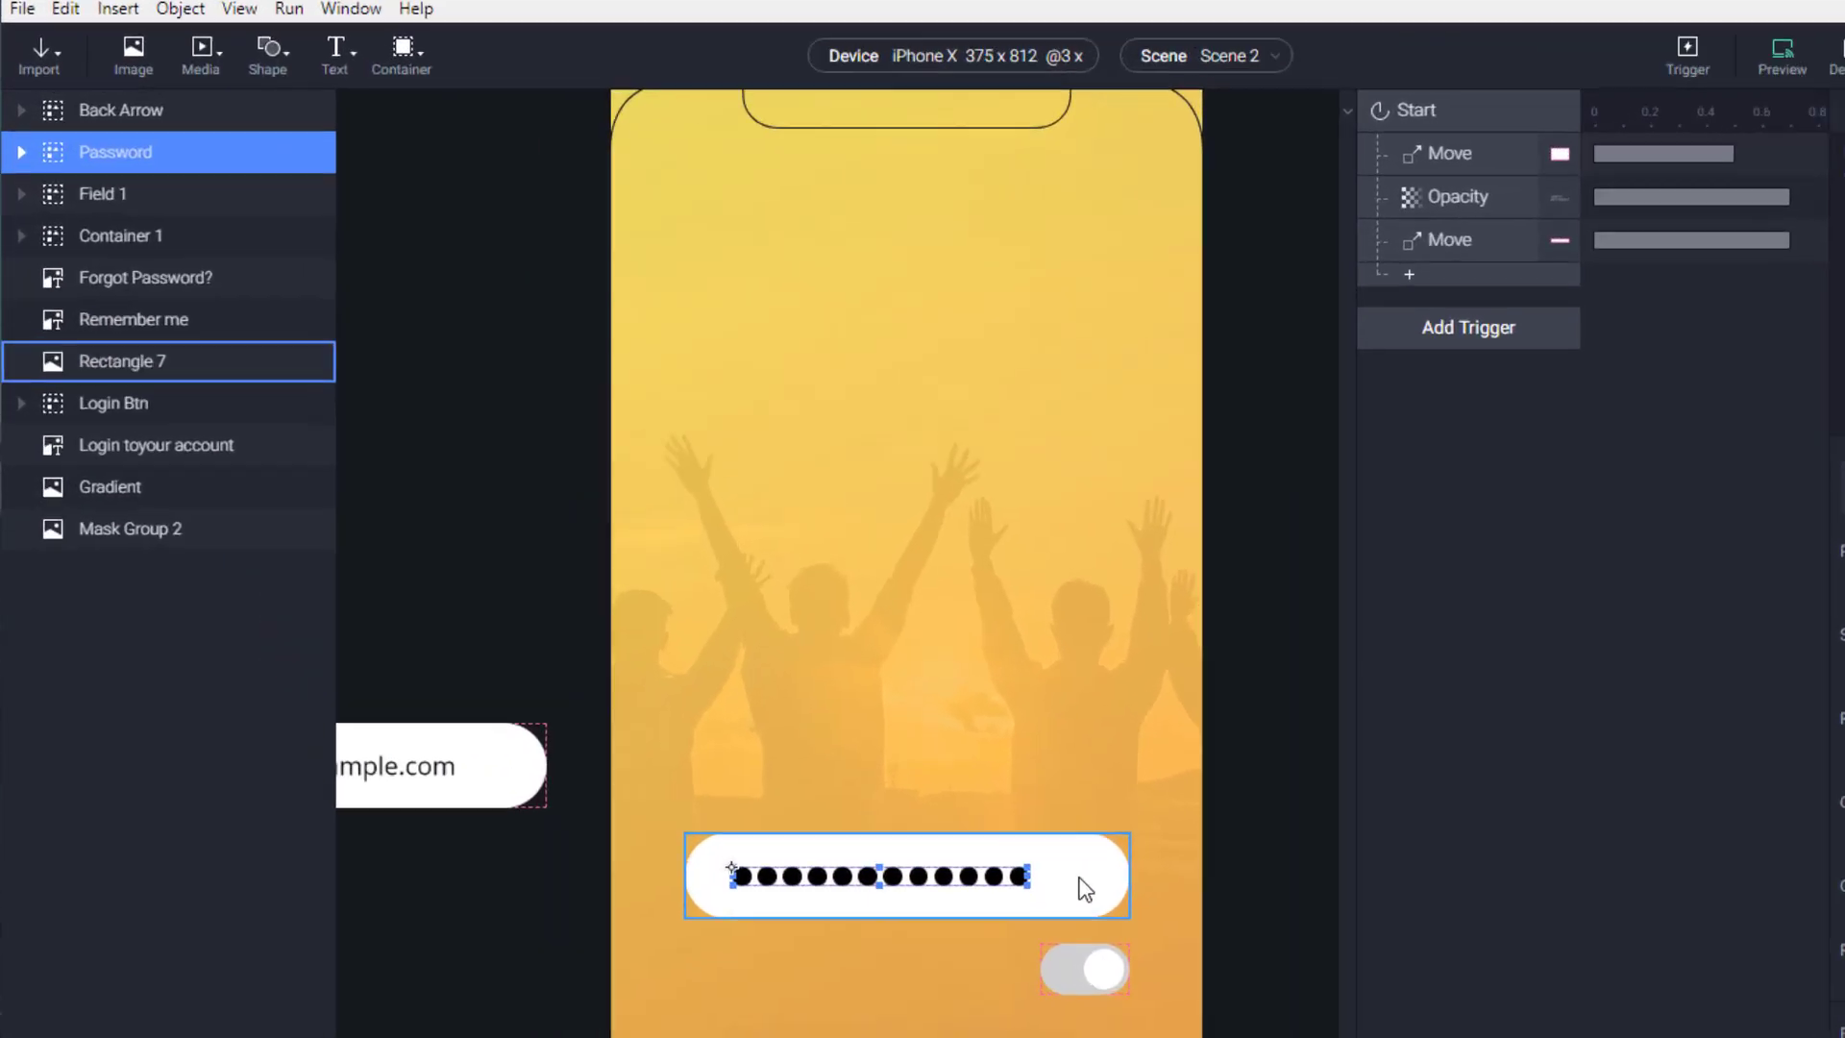
shift+click(769, 641)
key(ctrl+g)
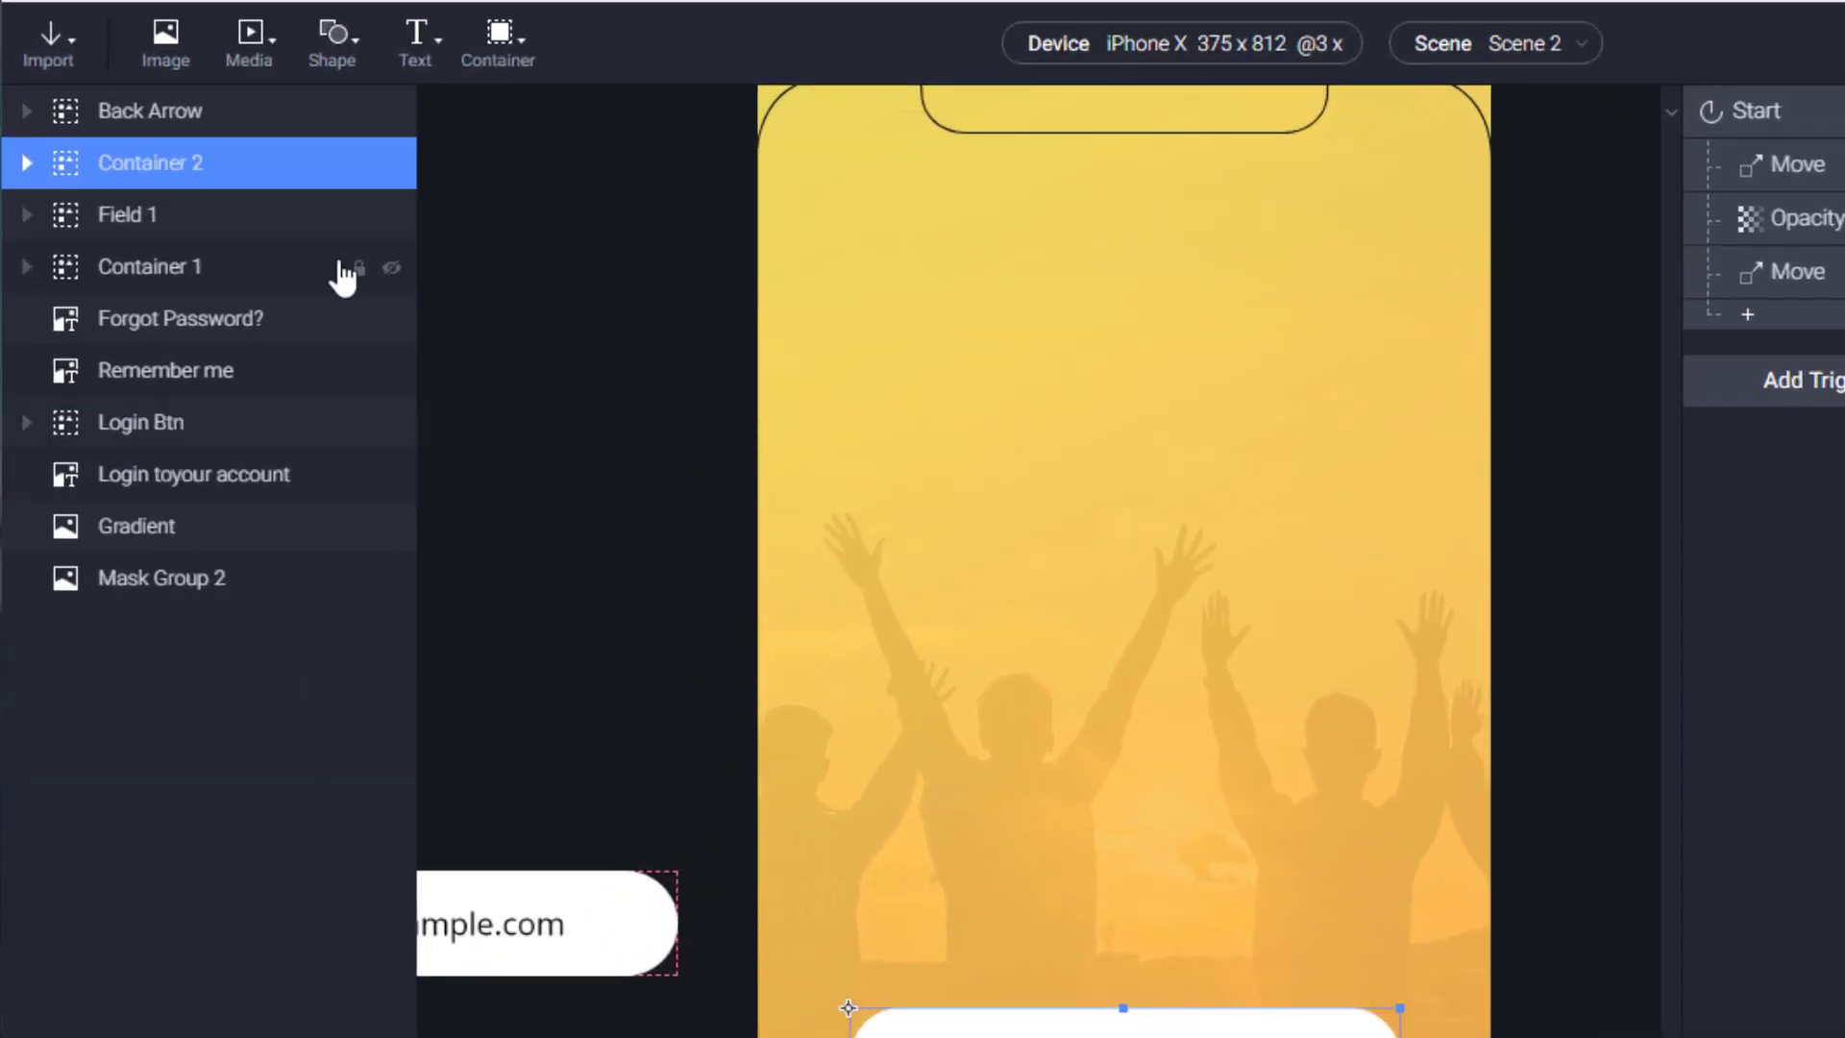
double_click(159, 157)
text(Field 2)
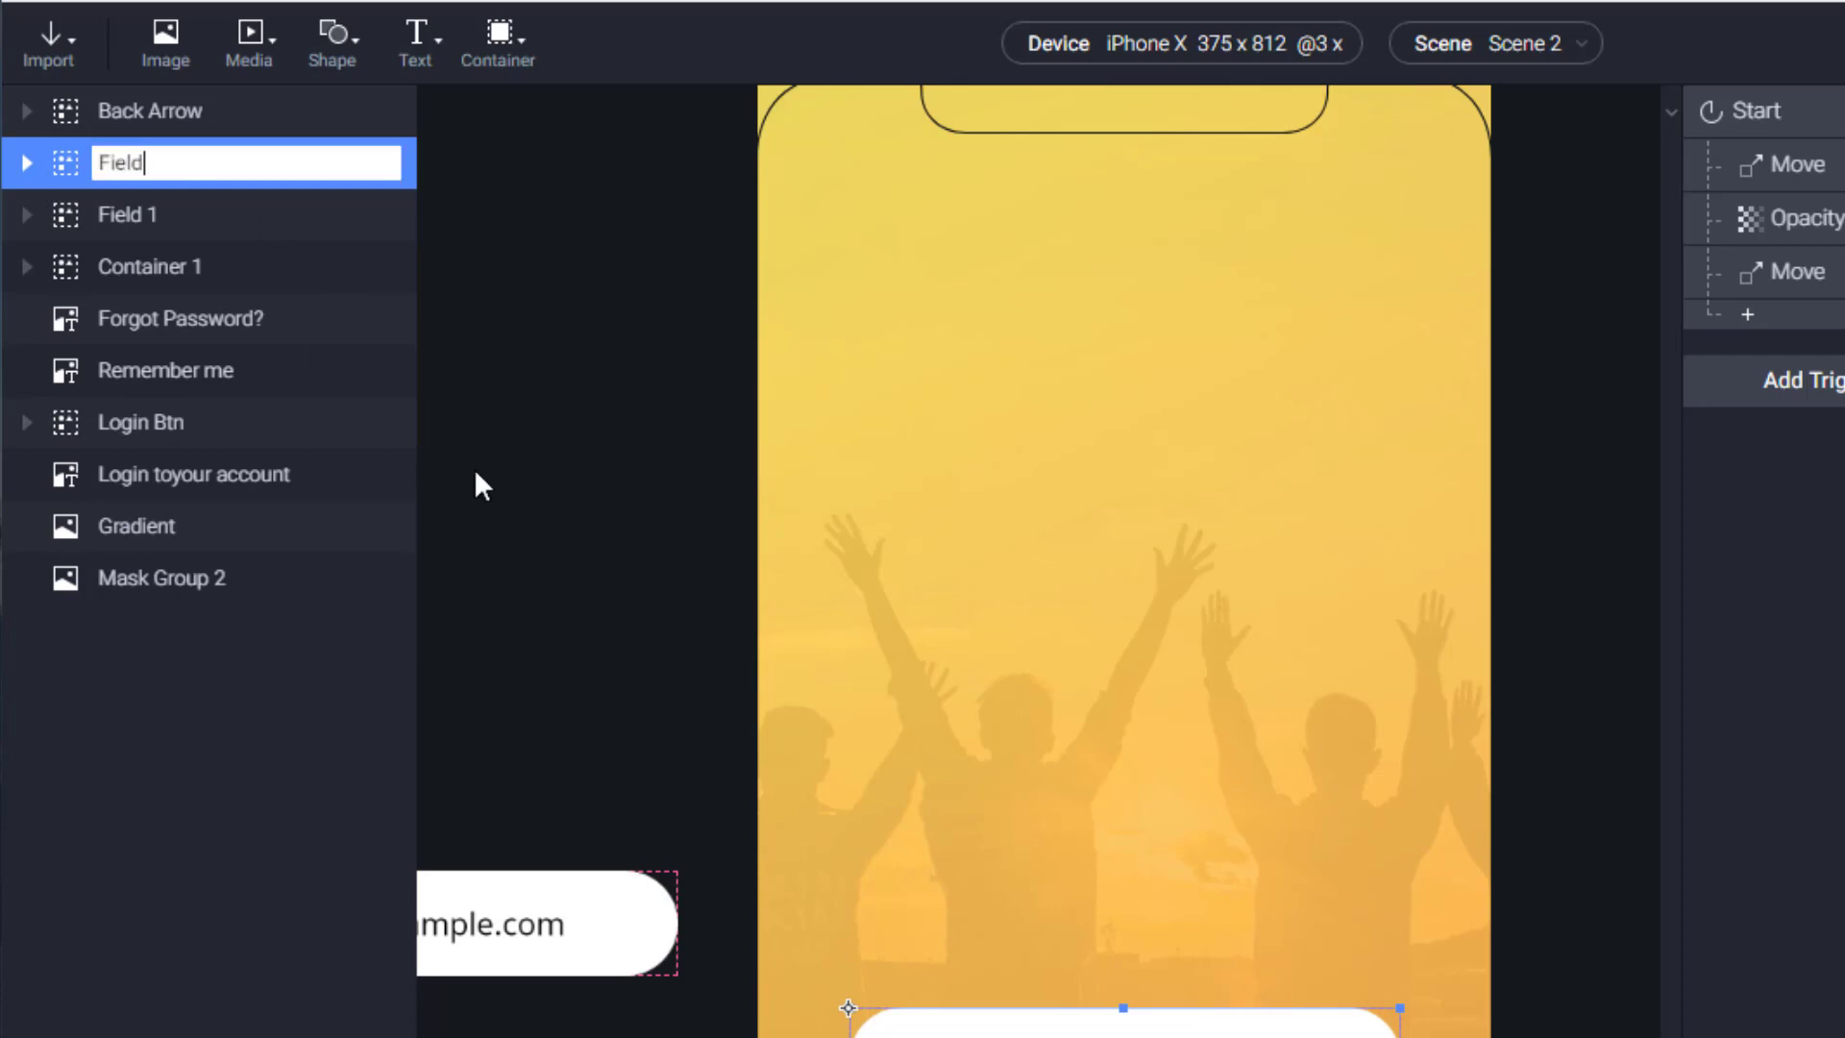
key(Return)
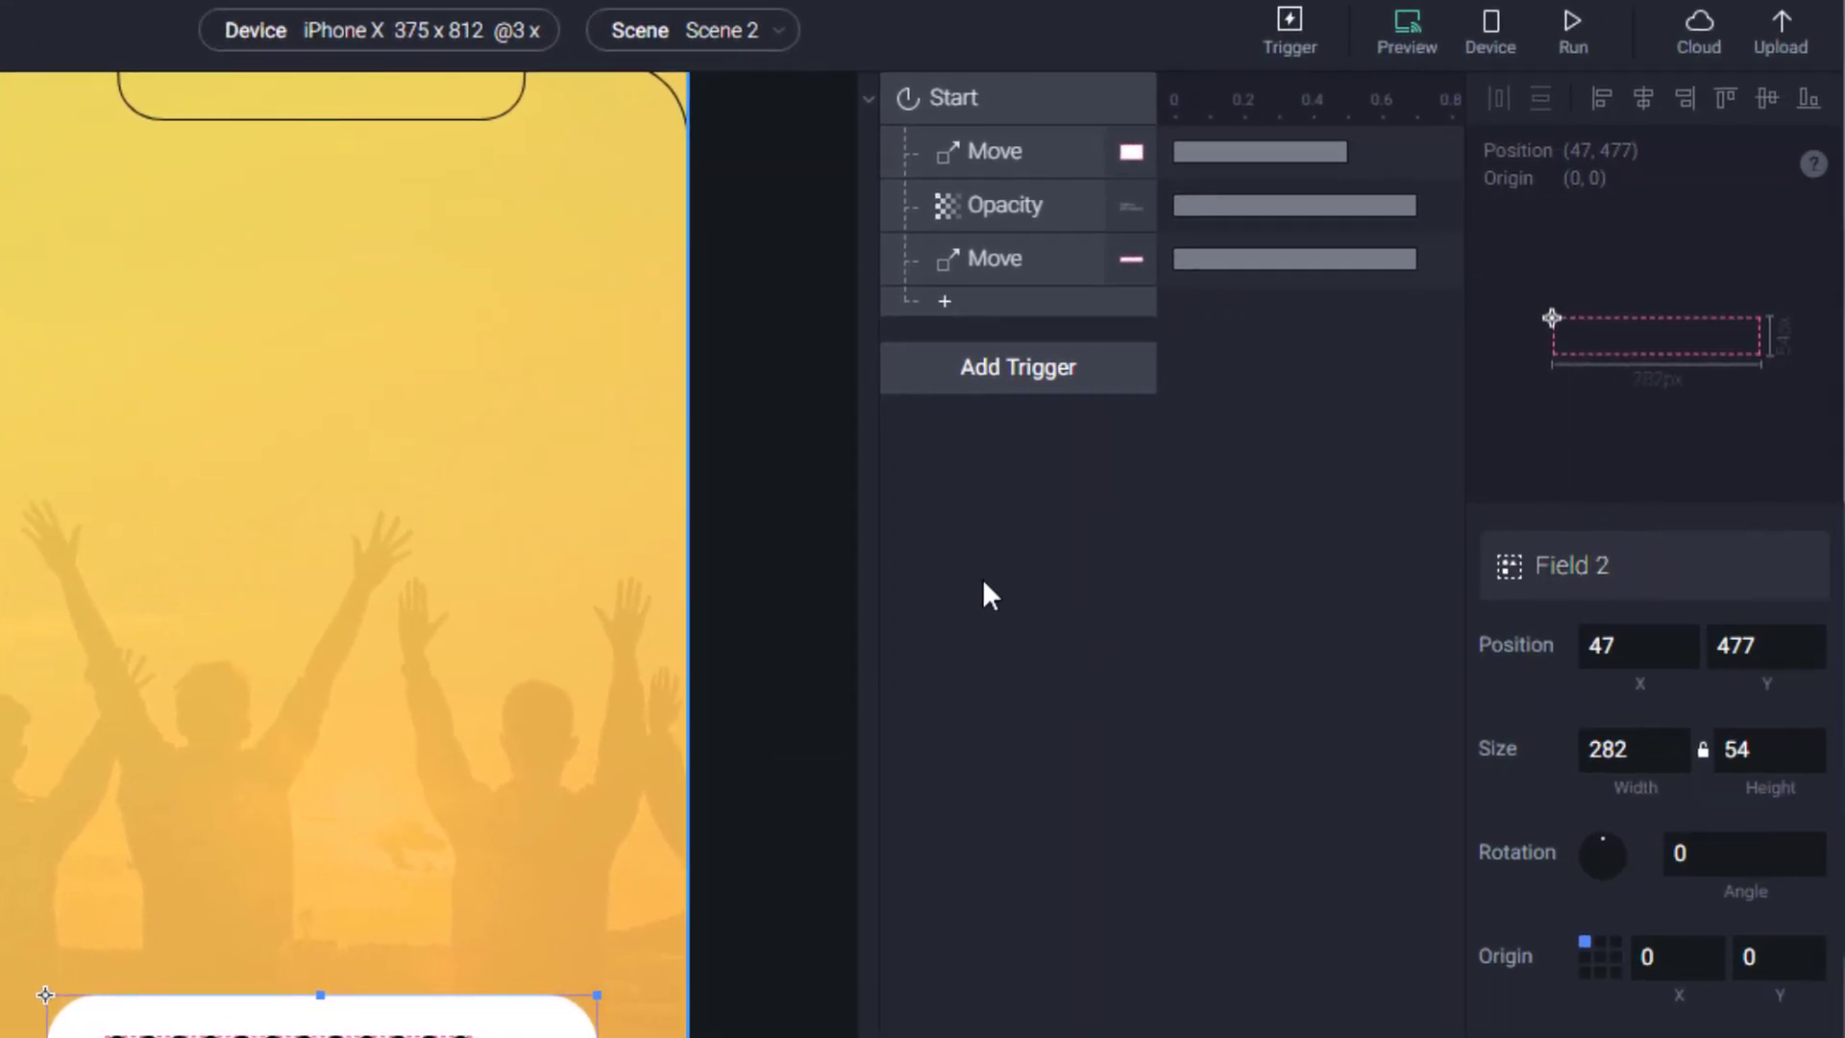
Step: Add a Move response for the Field 2 container to the Start trigger and check the container's current position
click(943, 308)
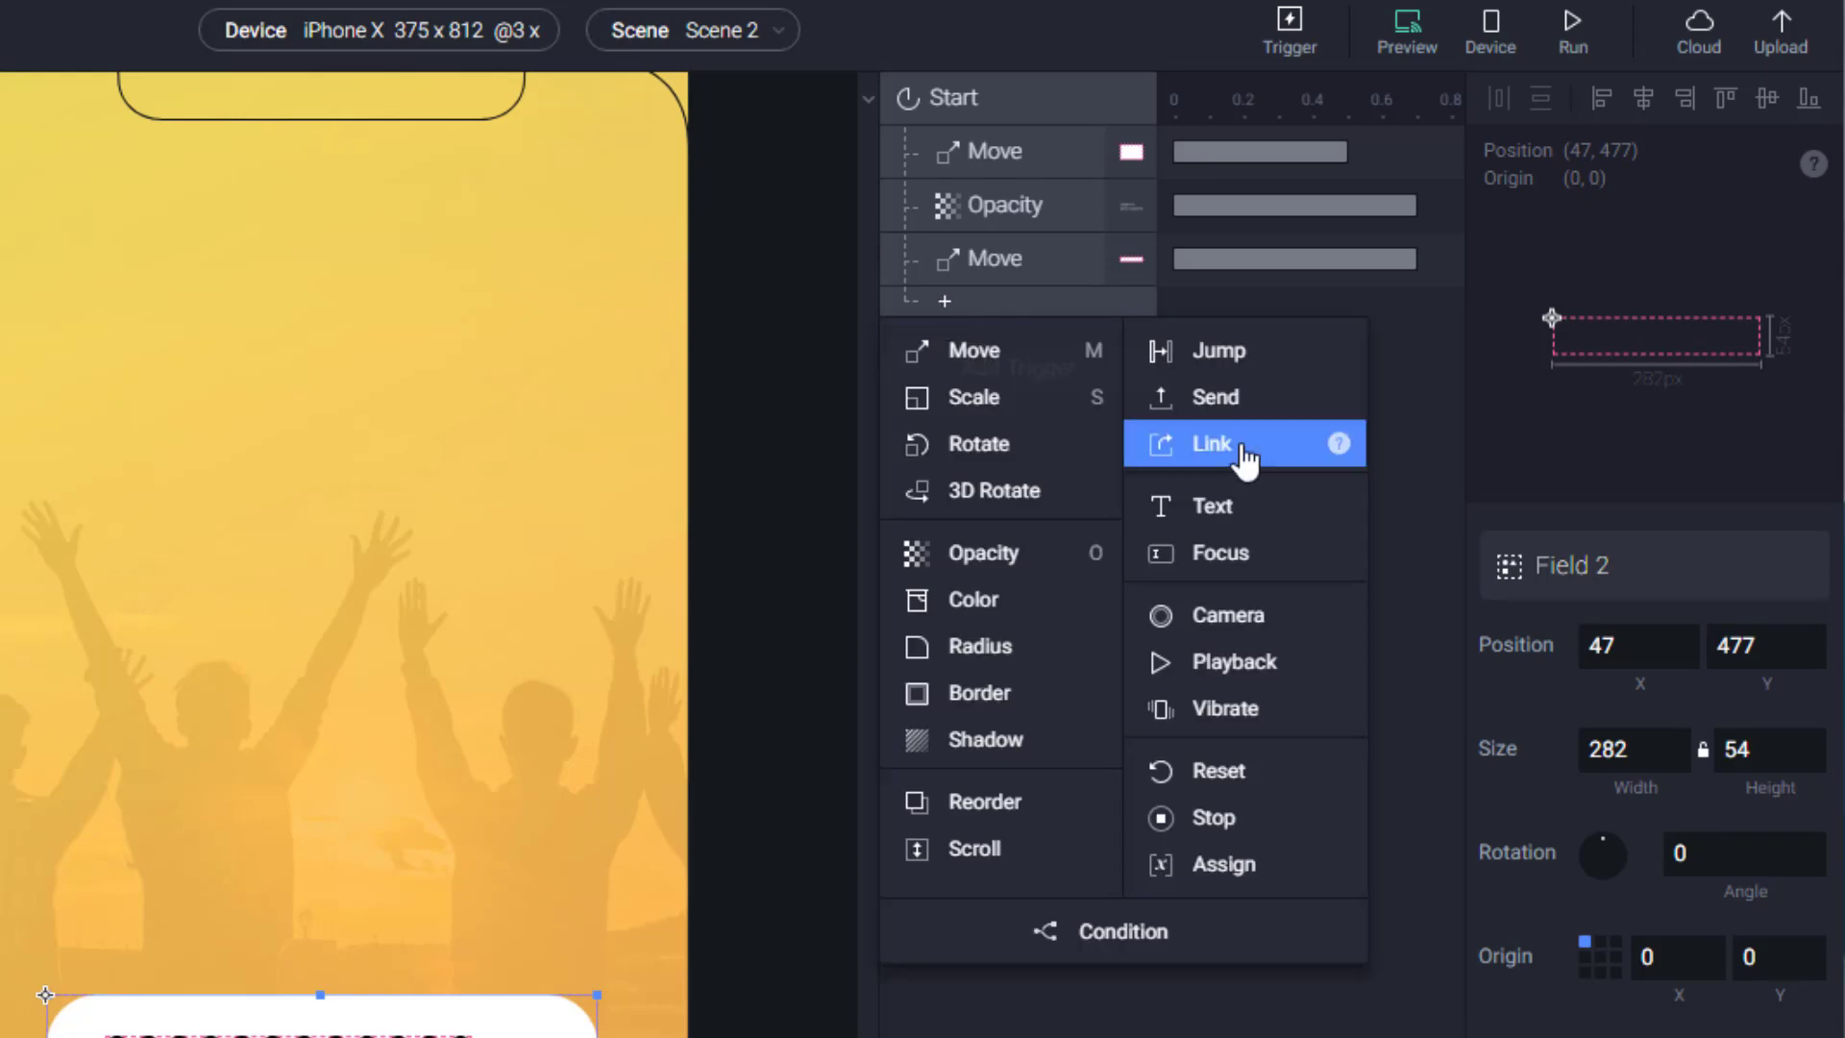
click(997, 360)
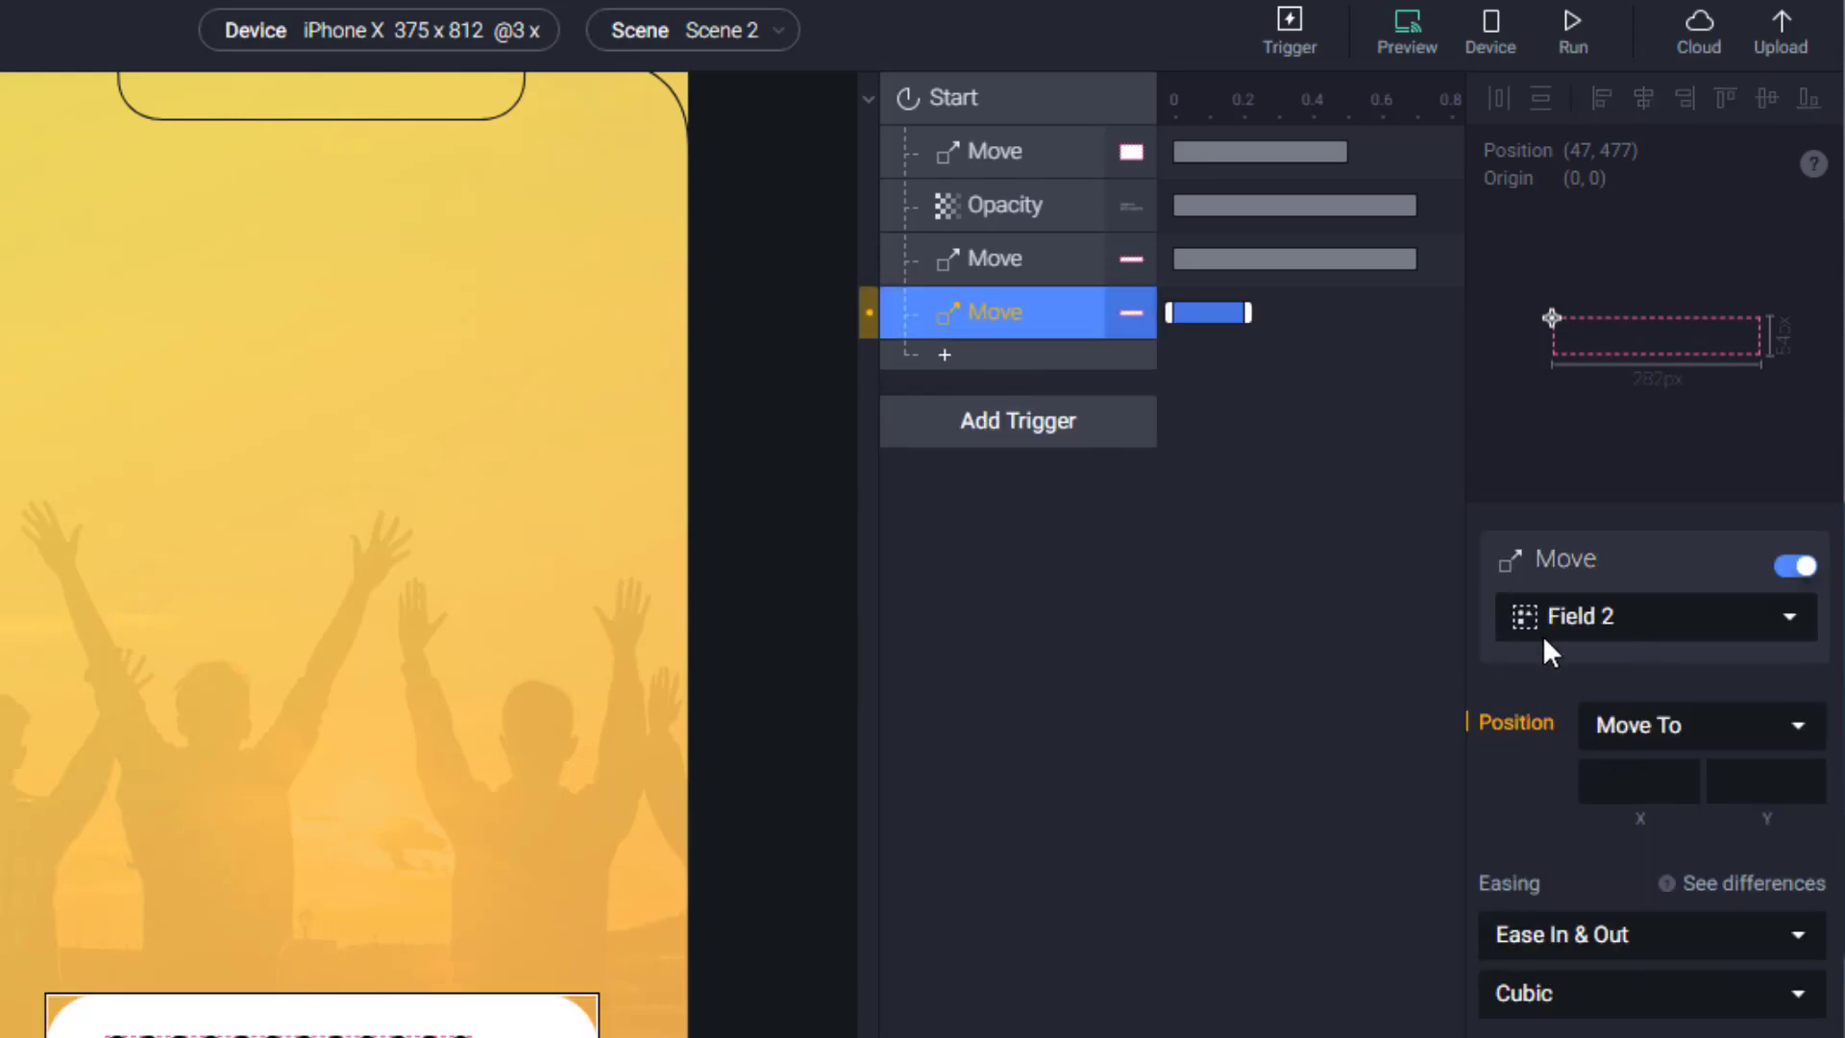
key(Escape)
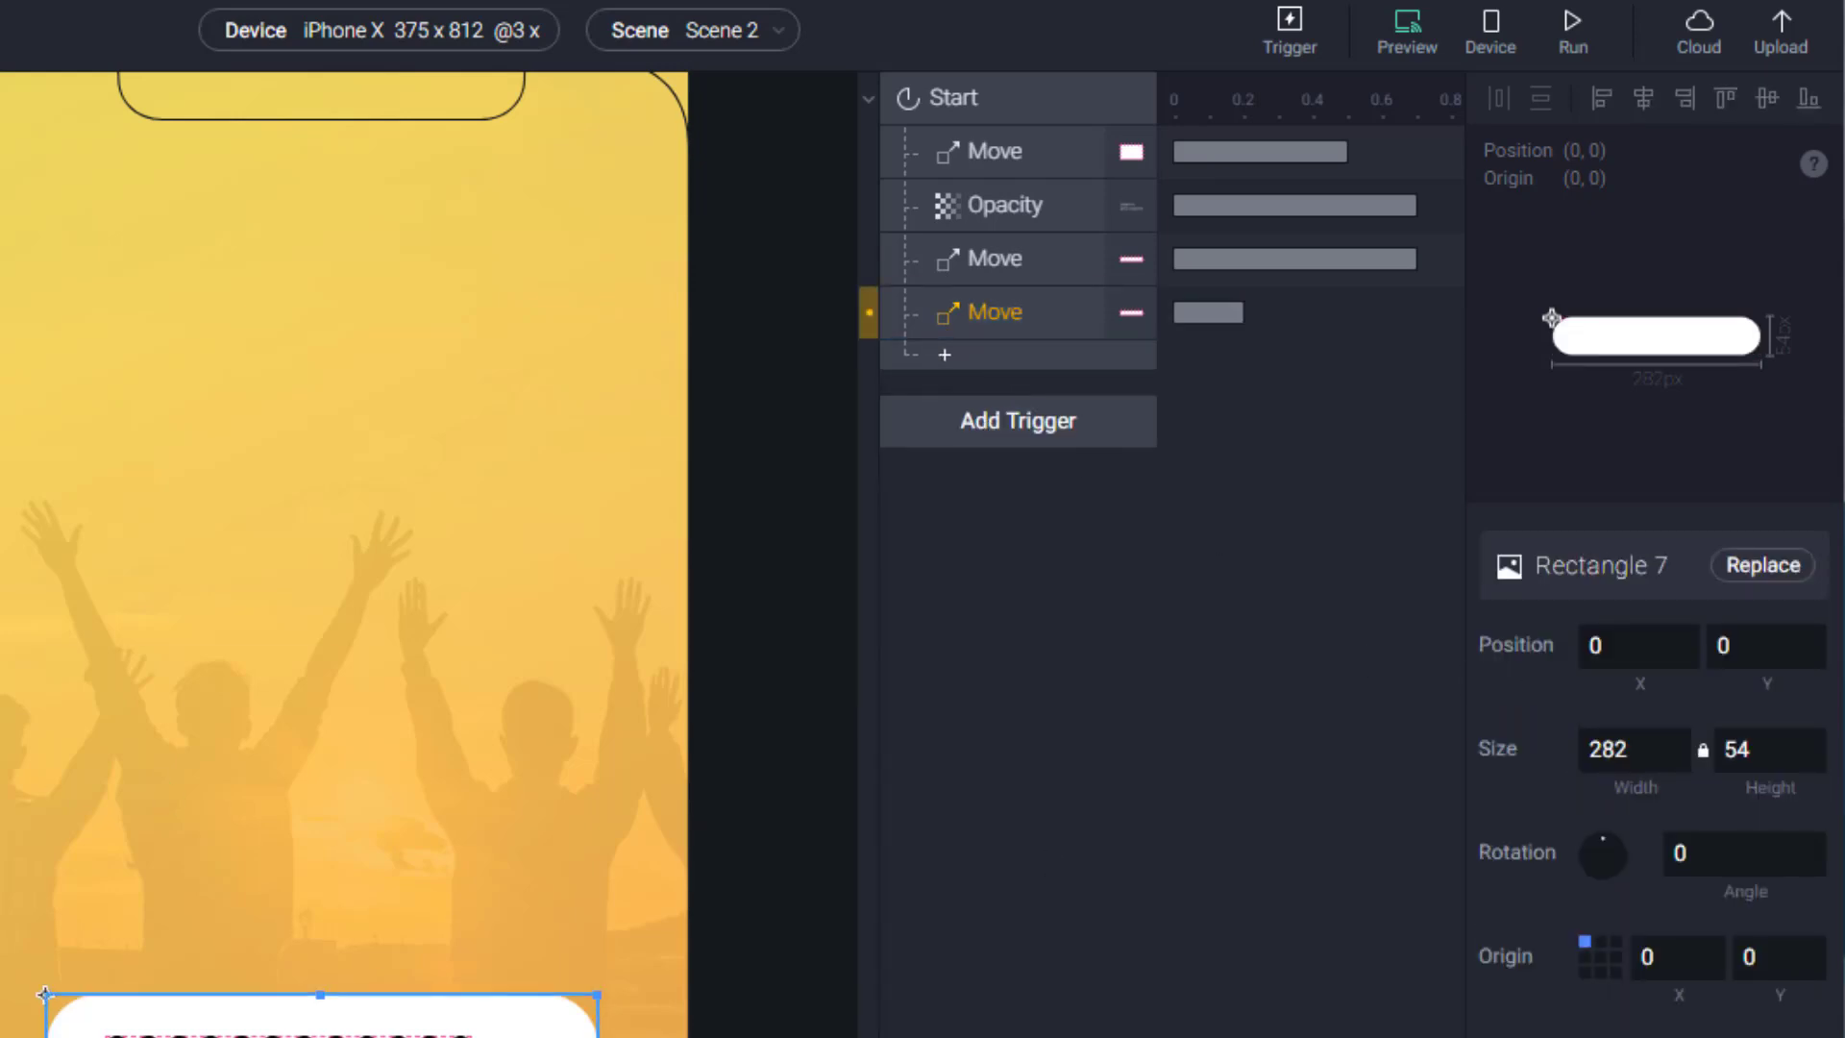
click(1654, 657)
double_click(1654, 657)
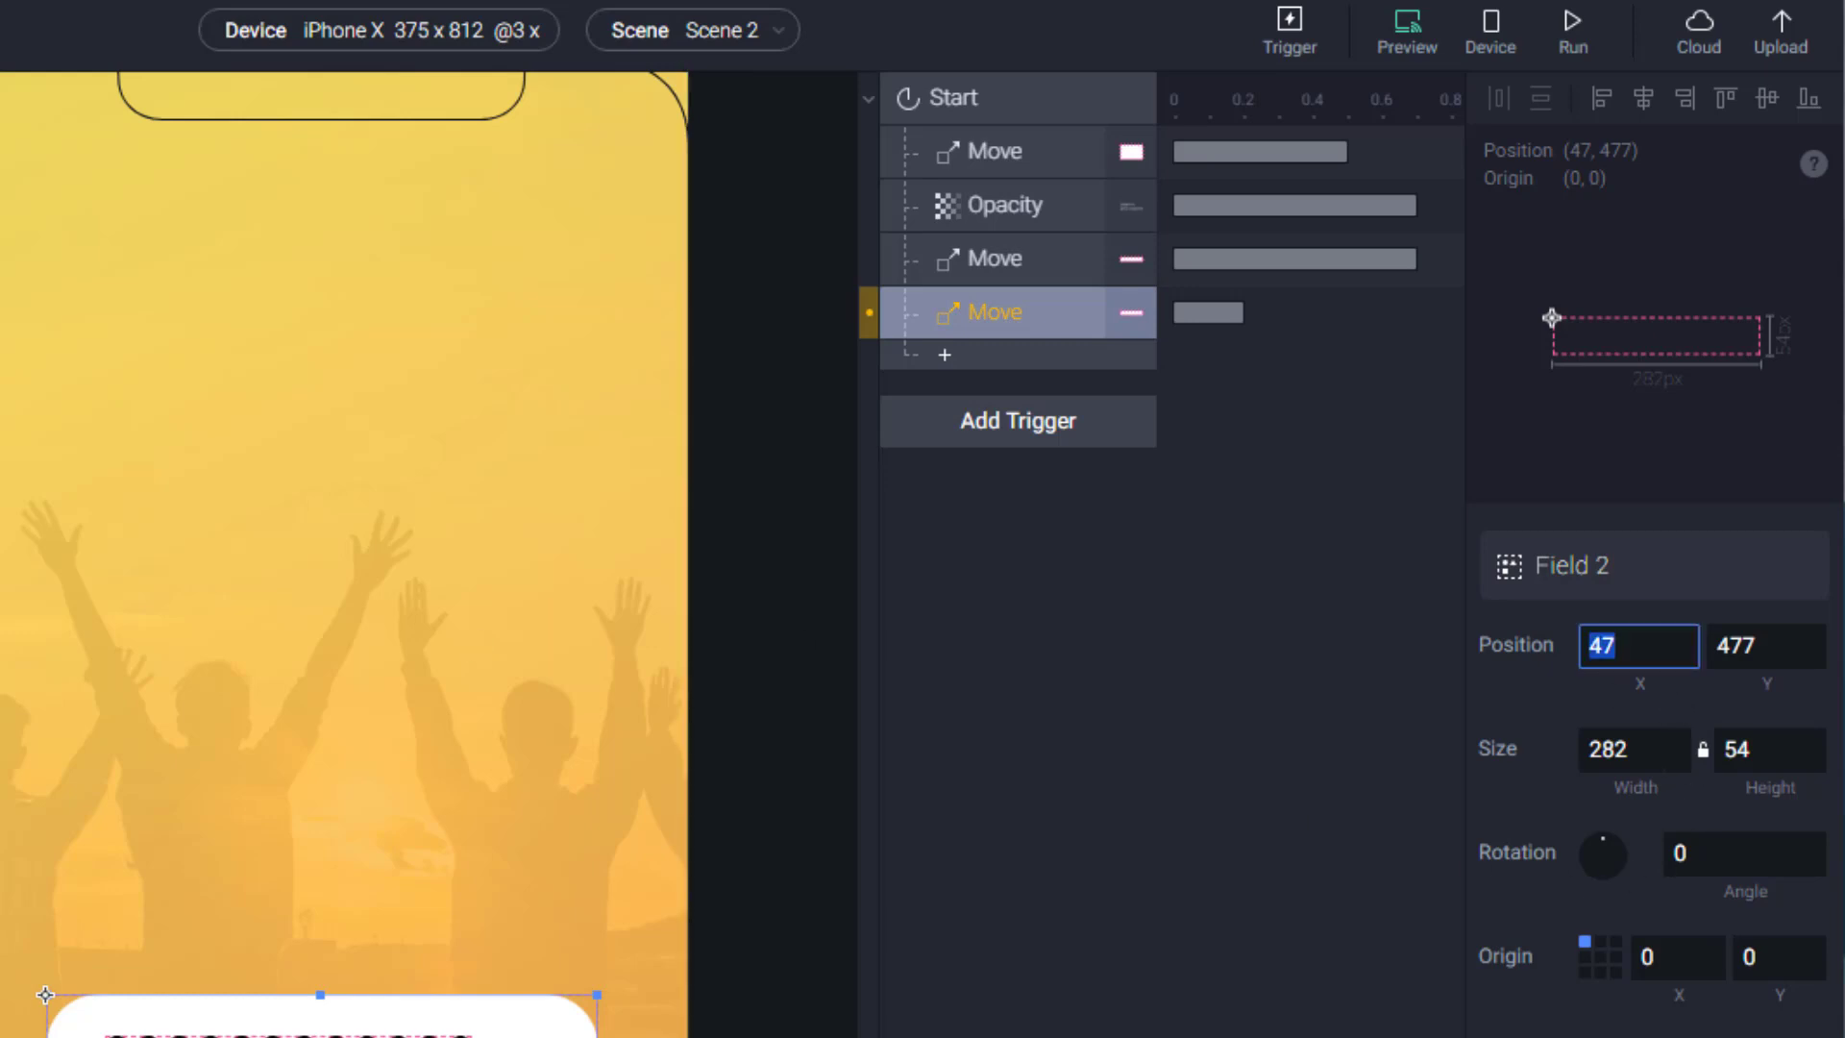
key(Return)
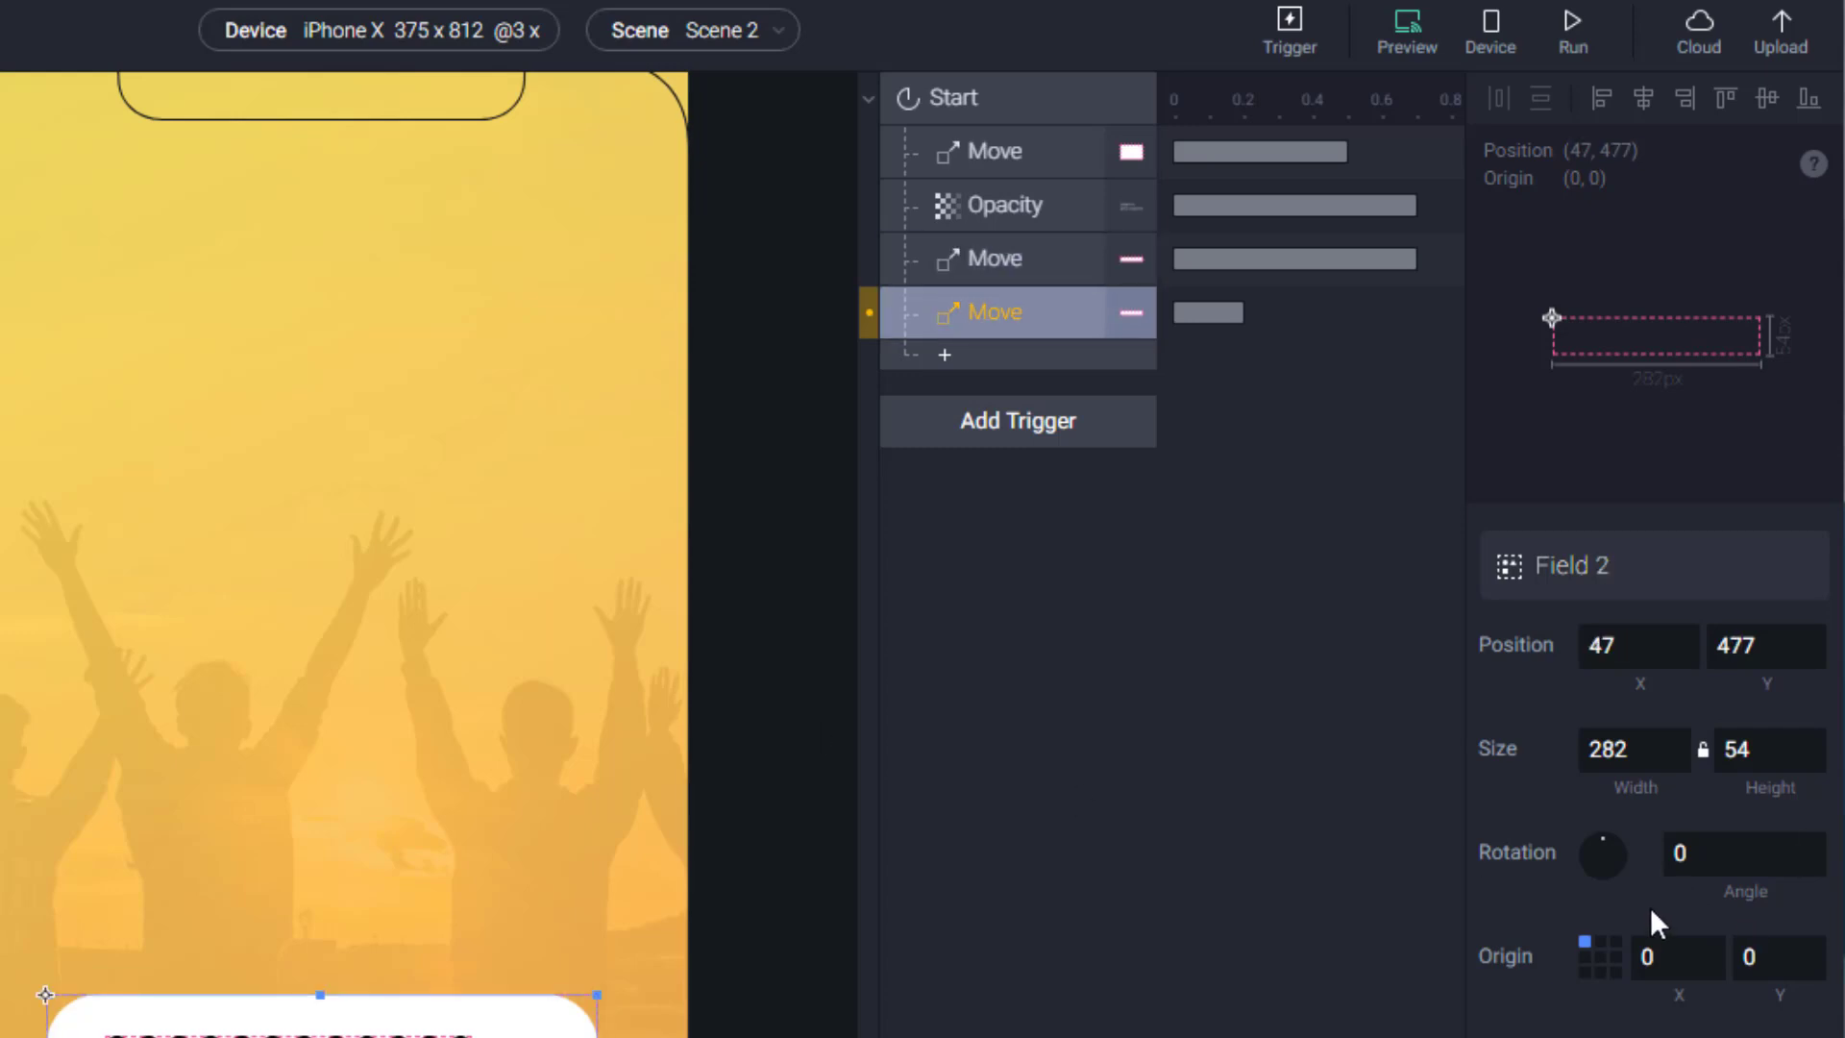
click(1018, 258)
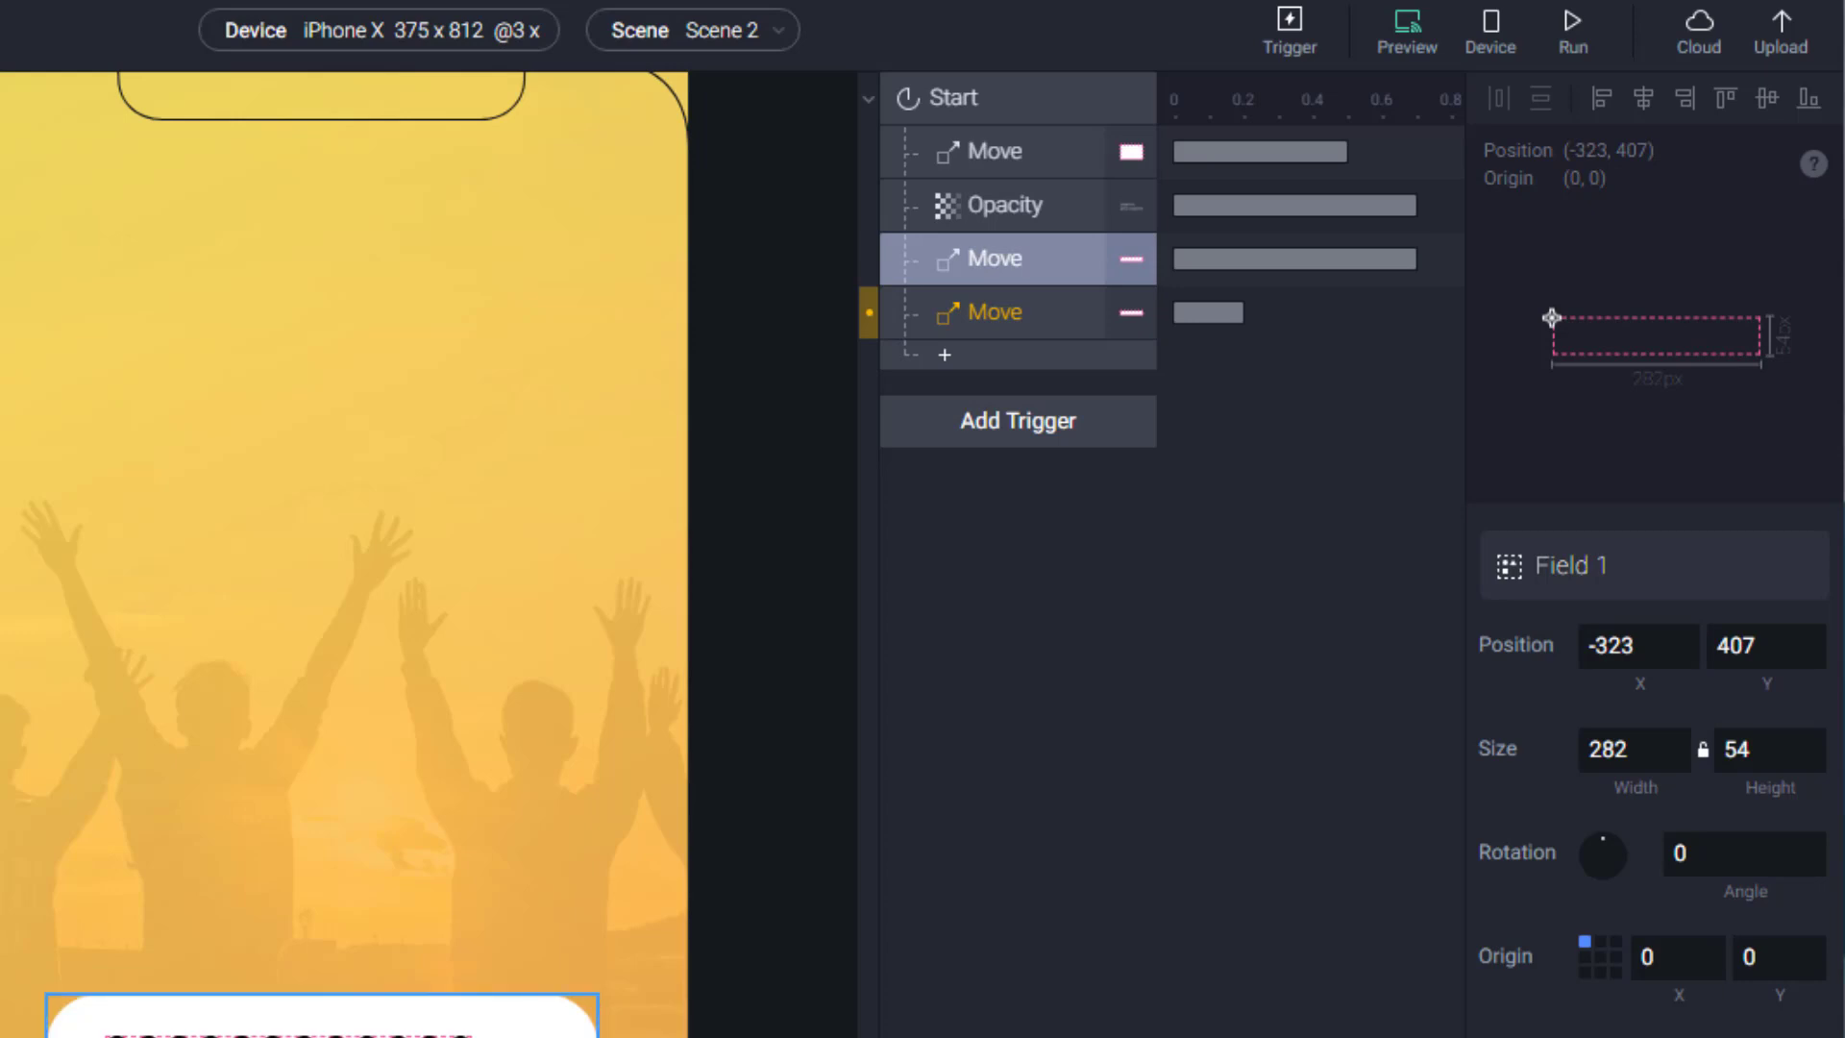
click(288, 1016)
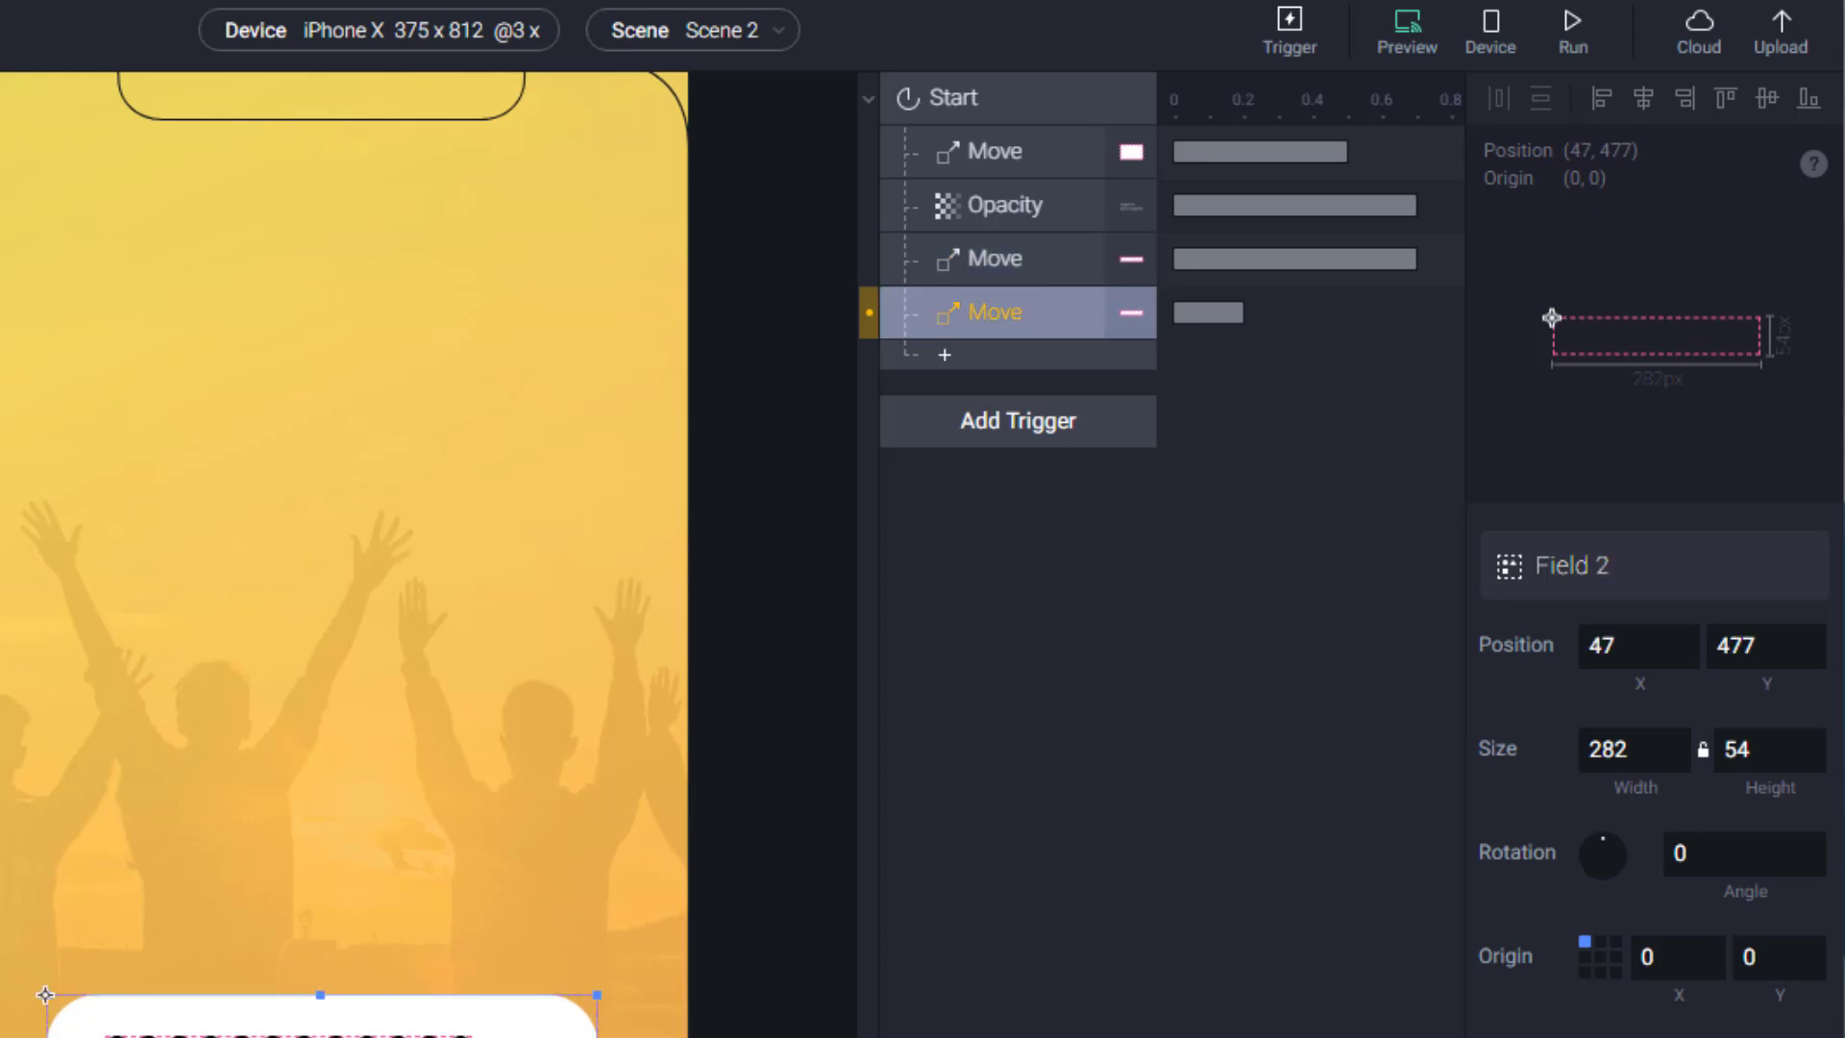
click(1619, 661)
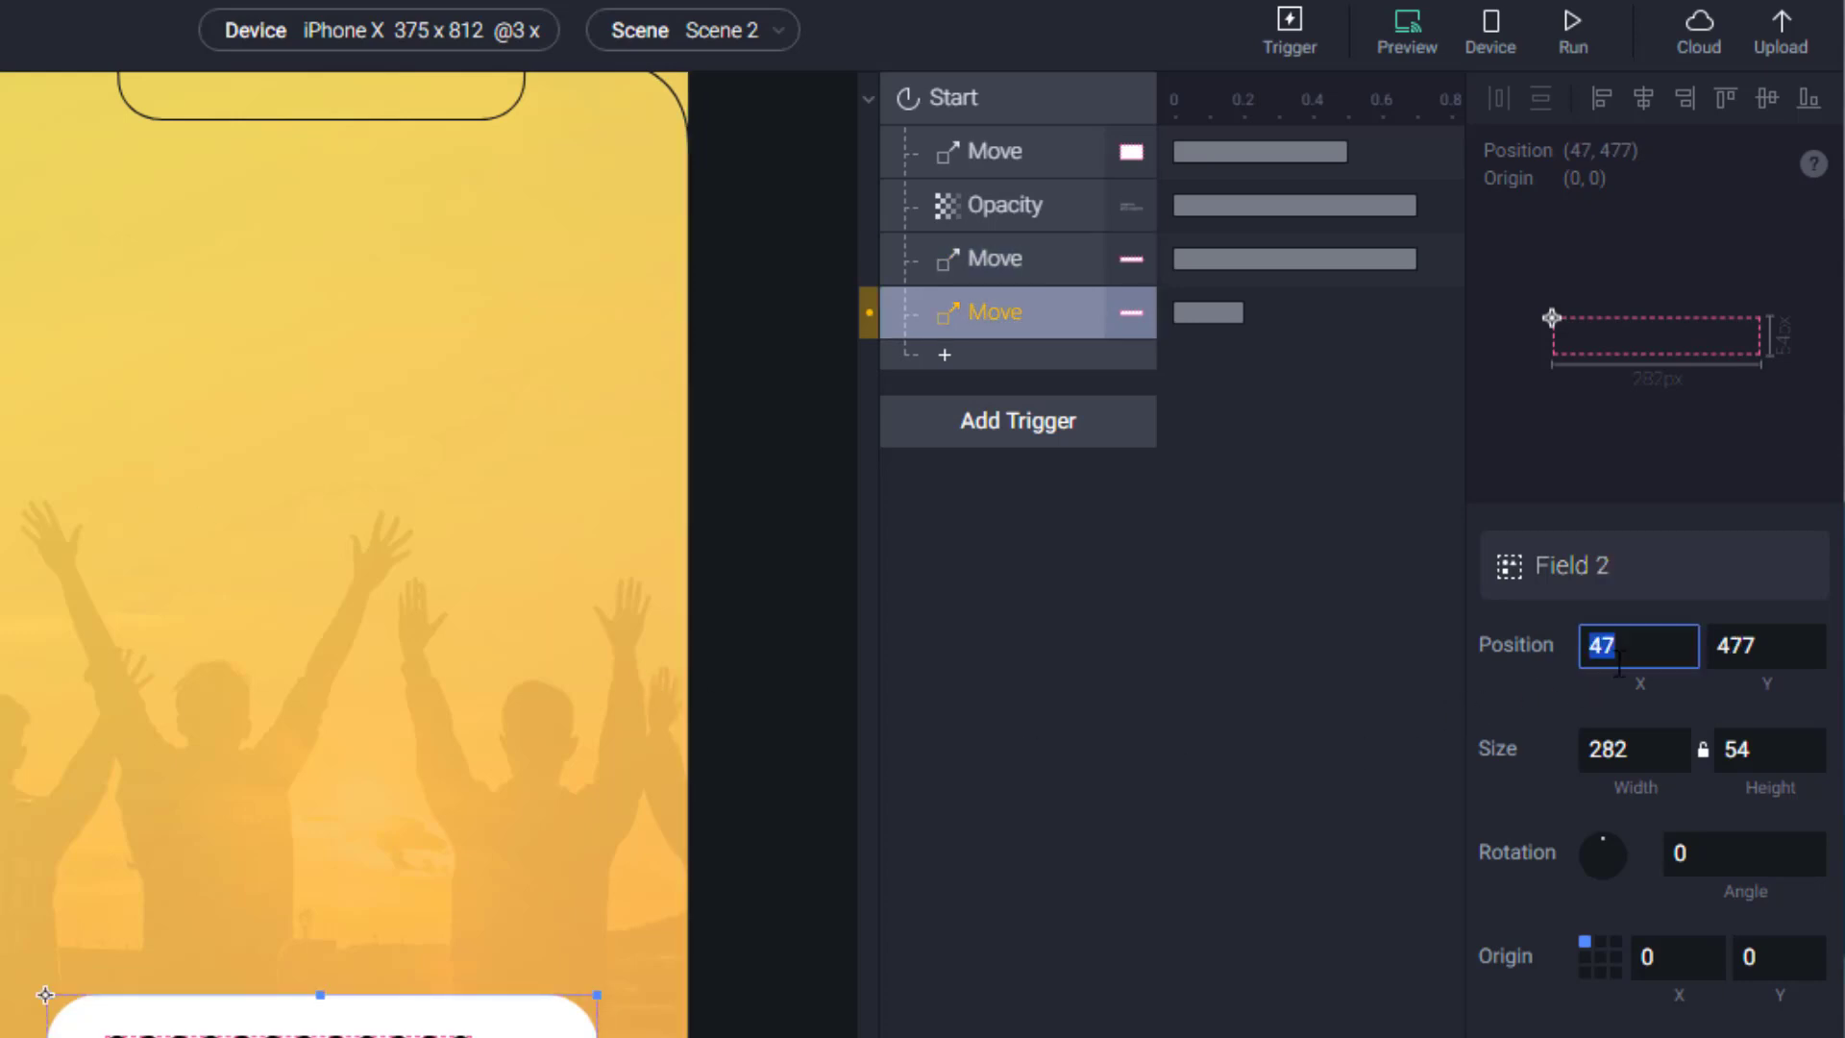
Step: Set the target position of Field 2's Move response to X 47, Y 477
click(1017, 316)
click(1671, 794)
text(47)
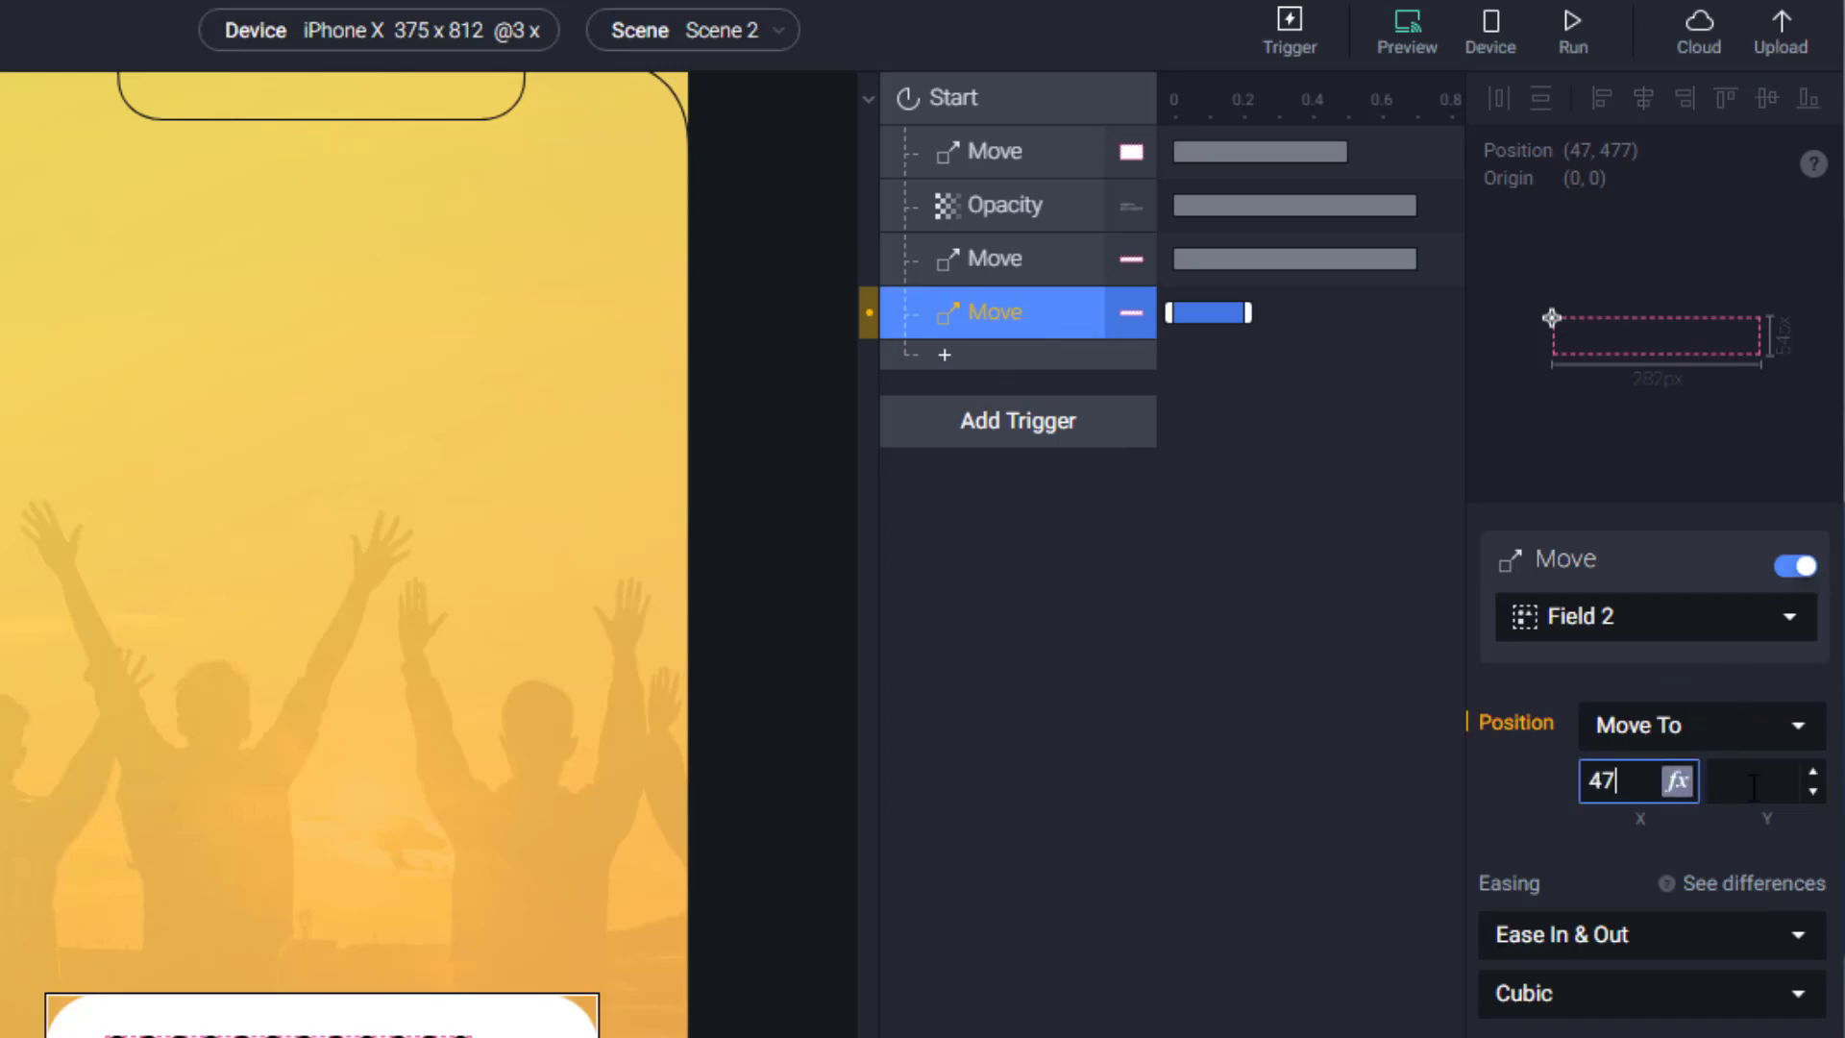
click(1752, 788)
text(477)
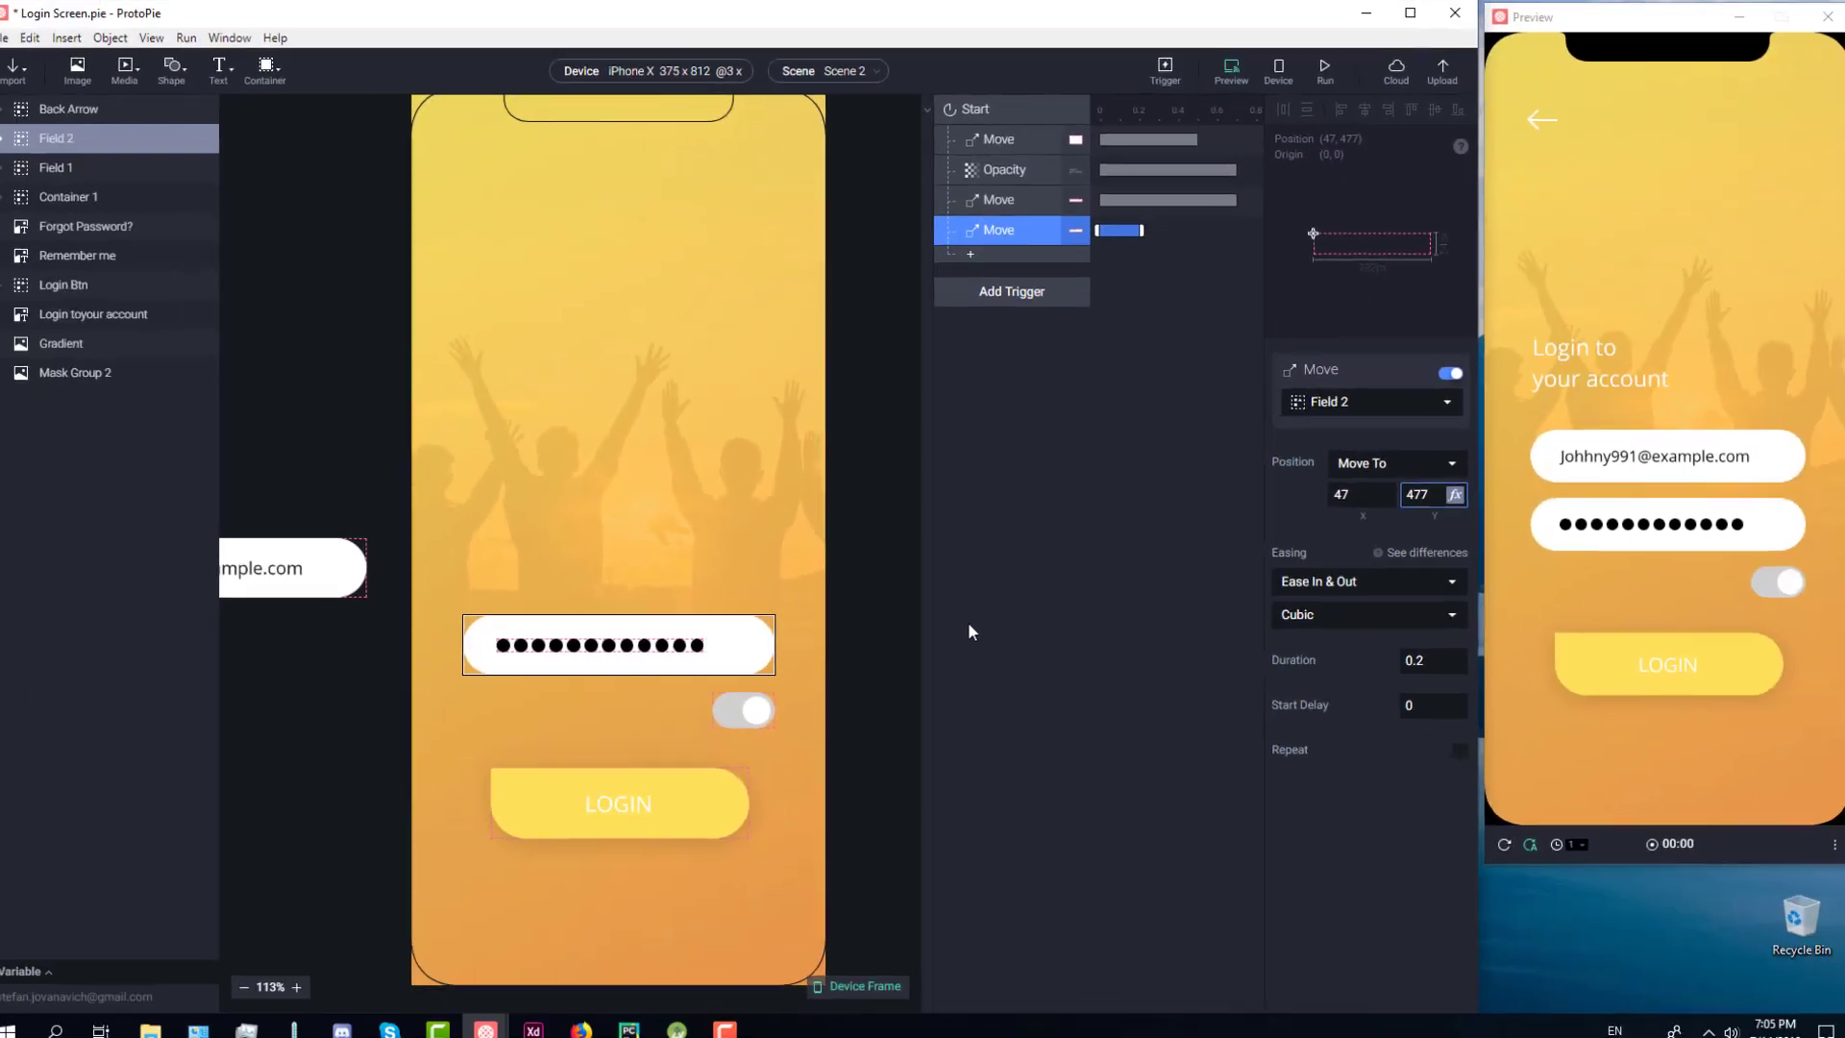
Step: Place the Field 2 container off the right side of the phone canvas at X 413, Y 477
click(769, 635)
click(21, 150)
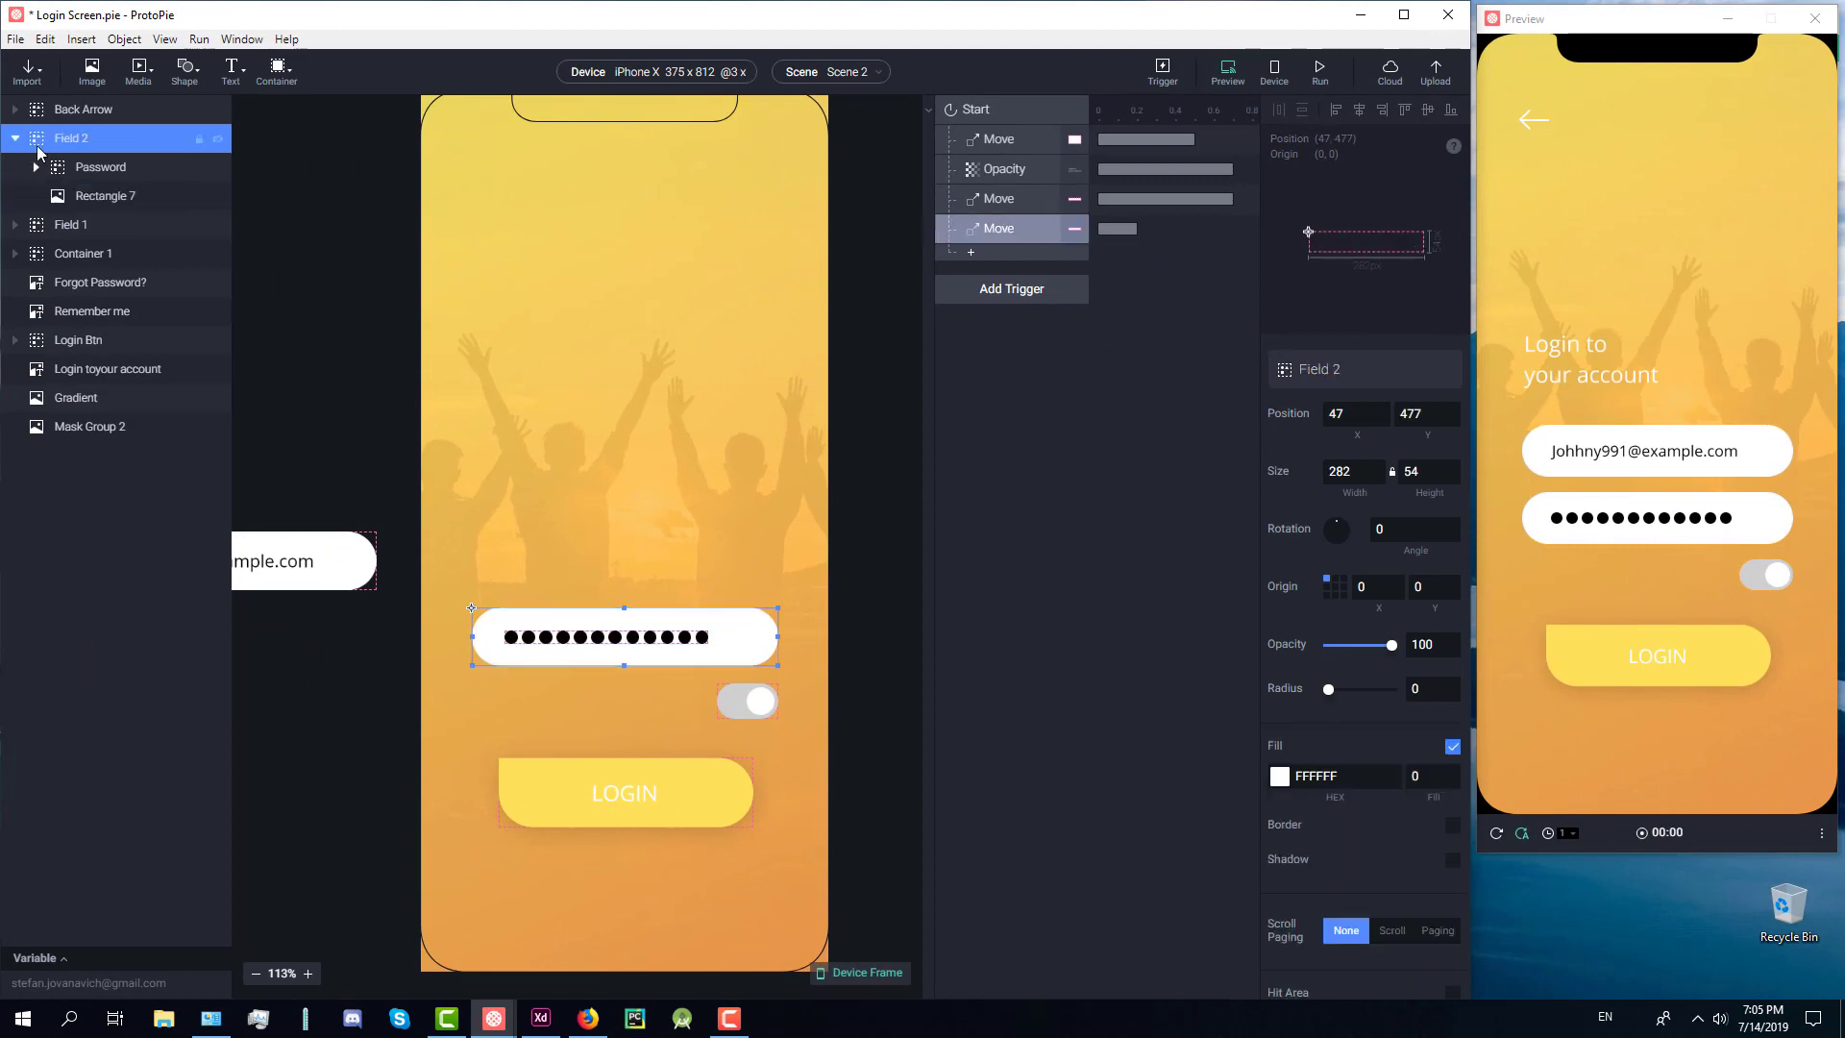
click(15, 139)
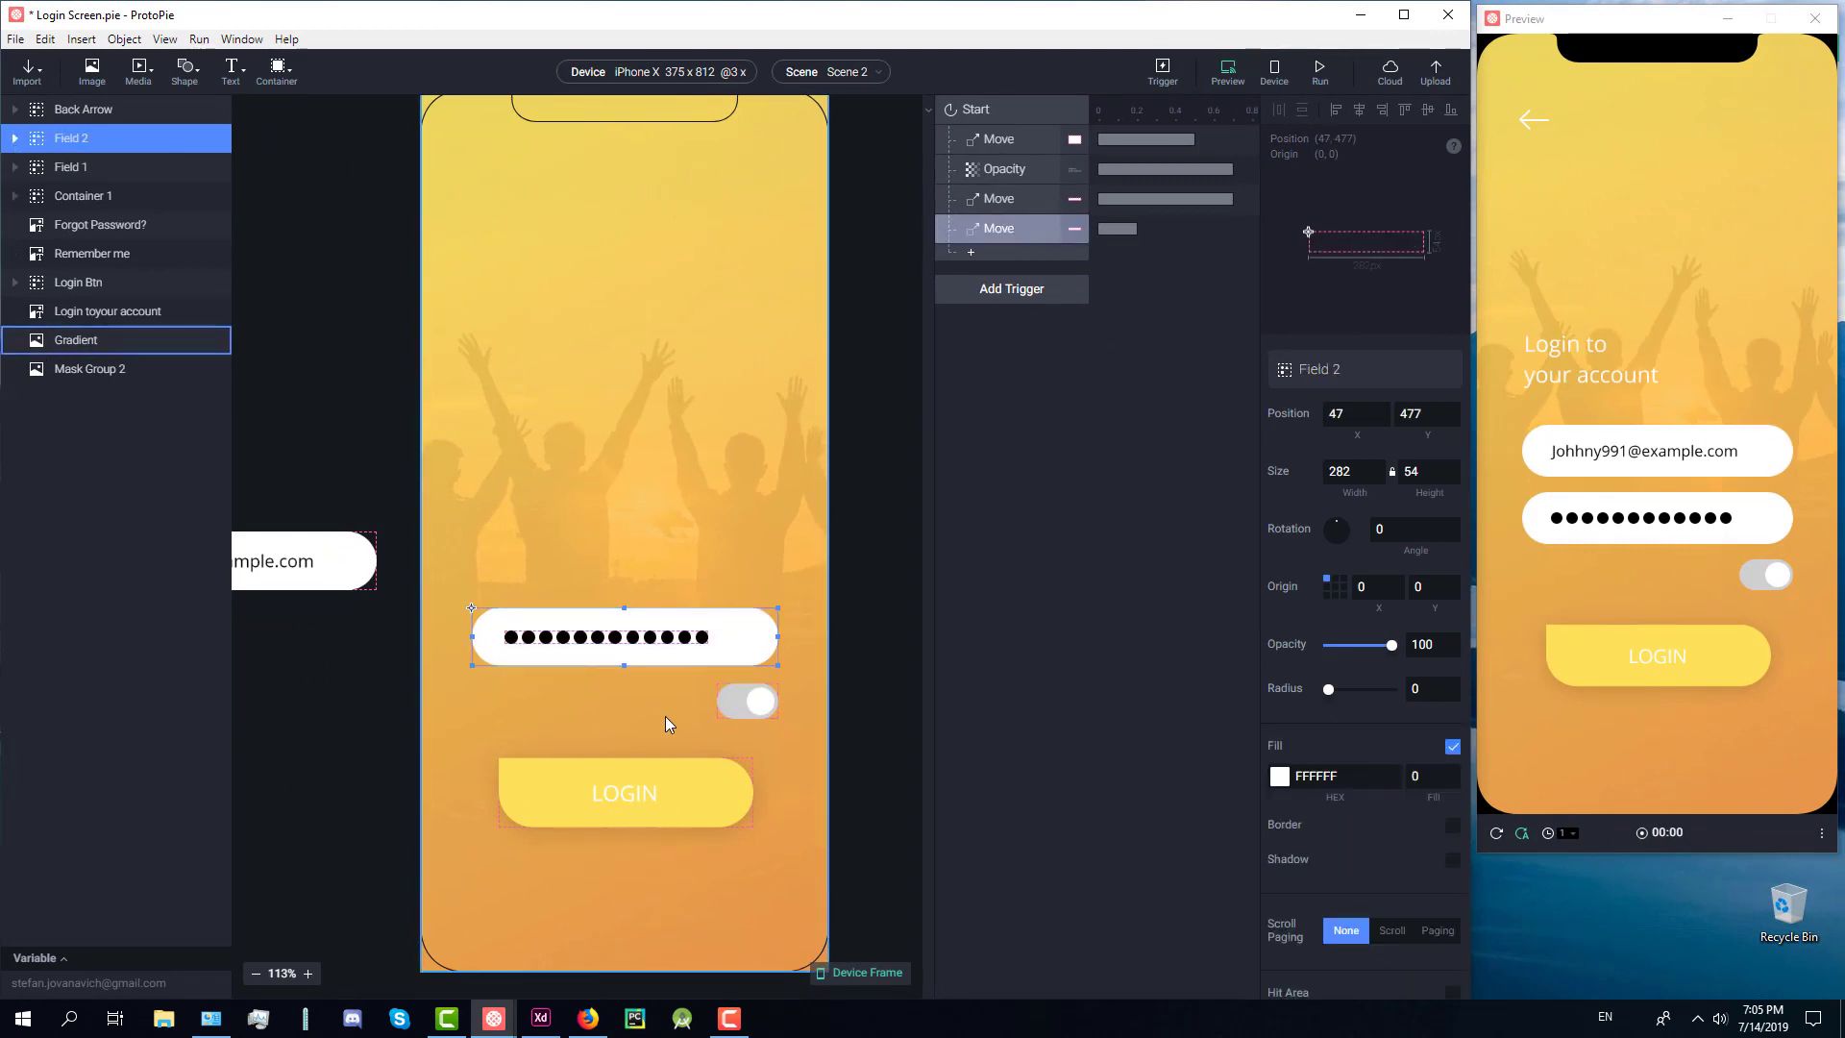
drag(627, 646, 973, 648)
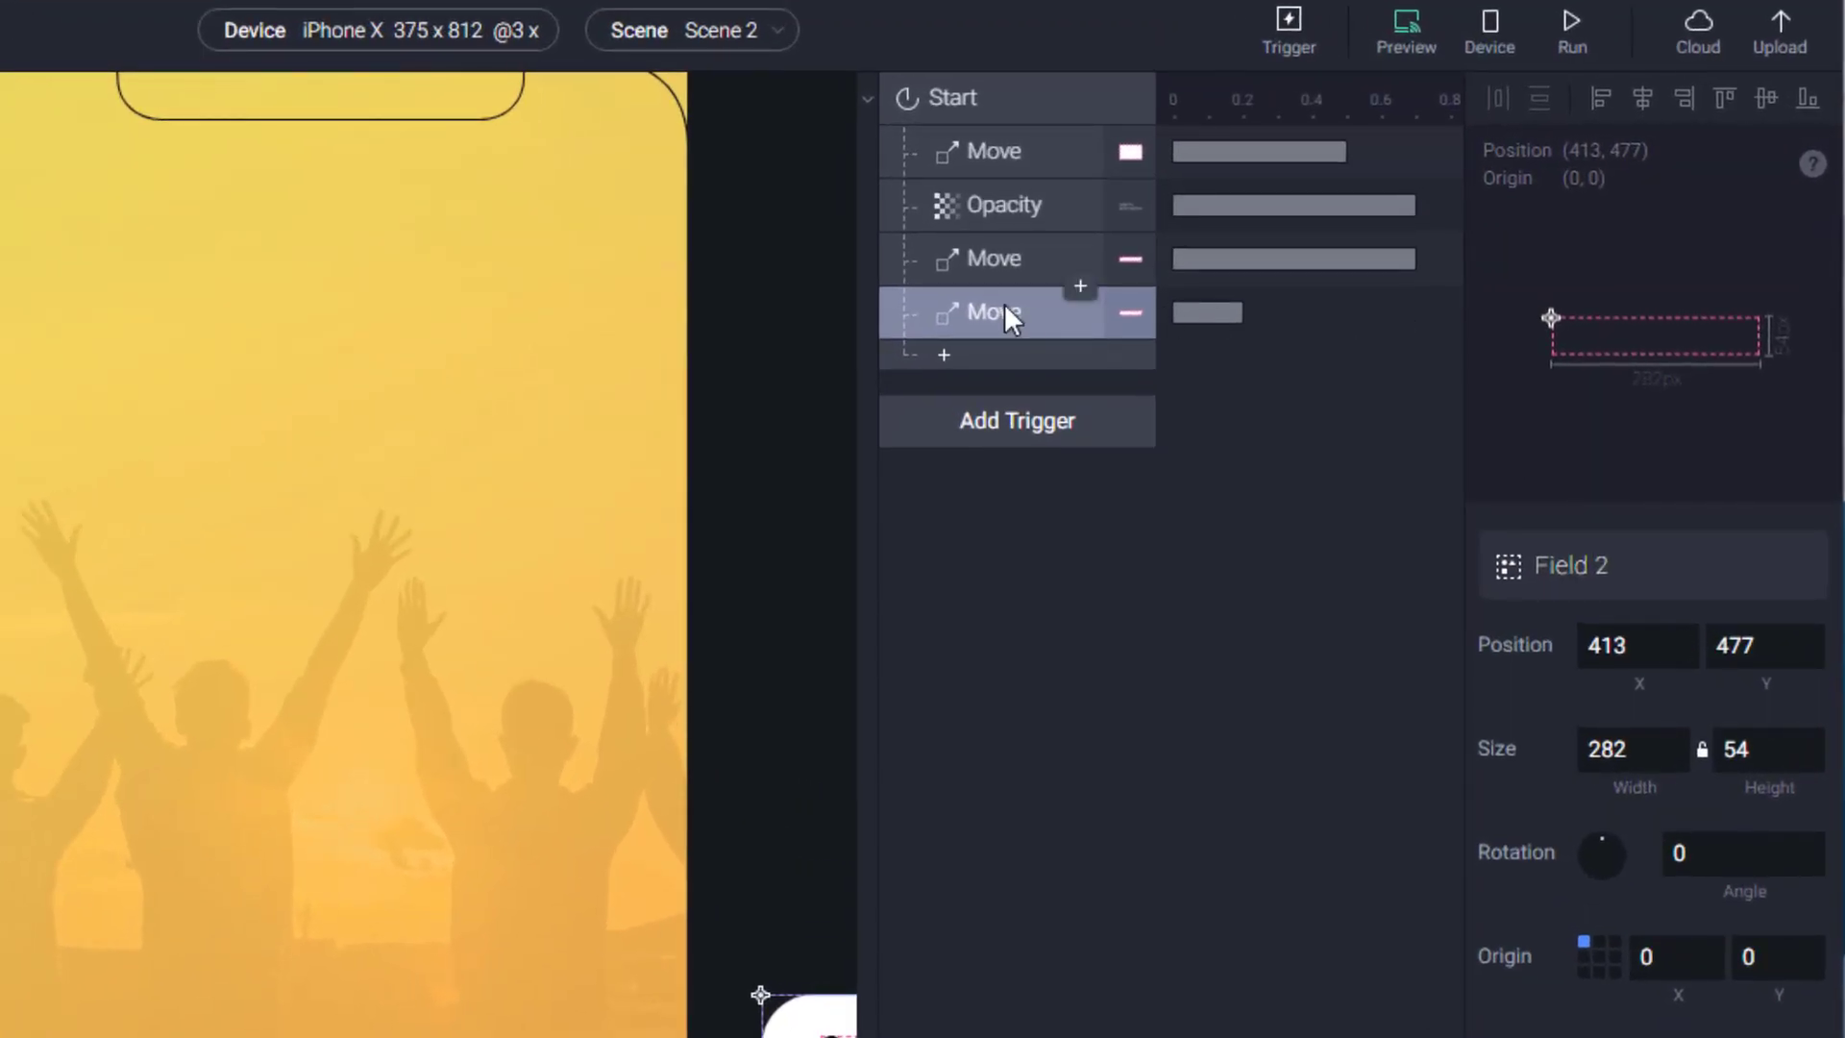
Step: Set the duration of Field 2's Move response to 0.7
click(995, 280)
click(1654, 921)
key(ctrl+a)
text(0)
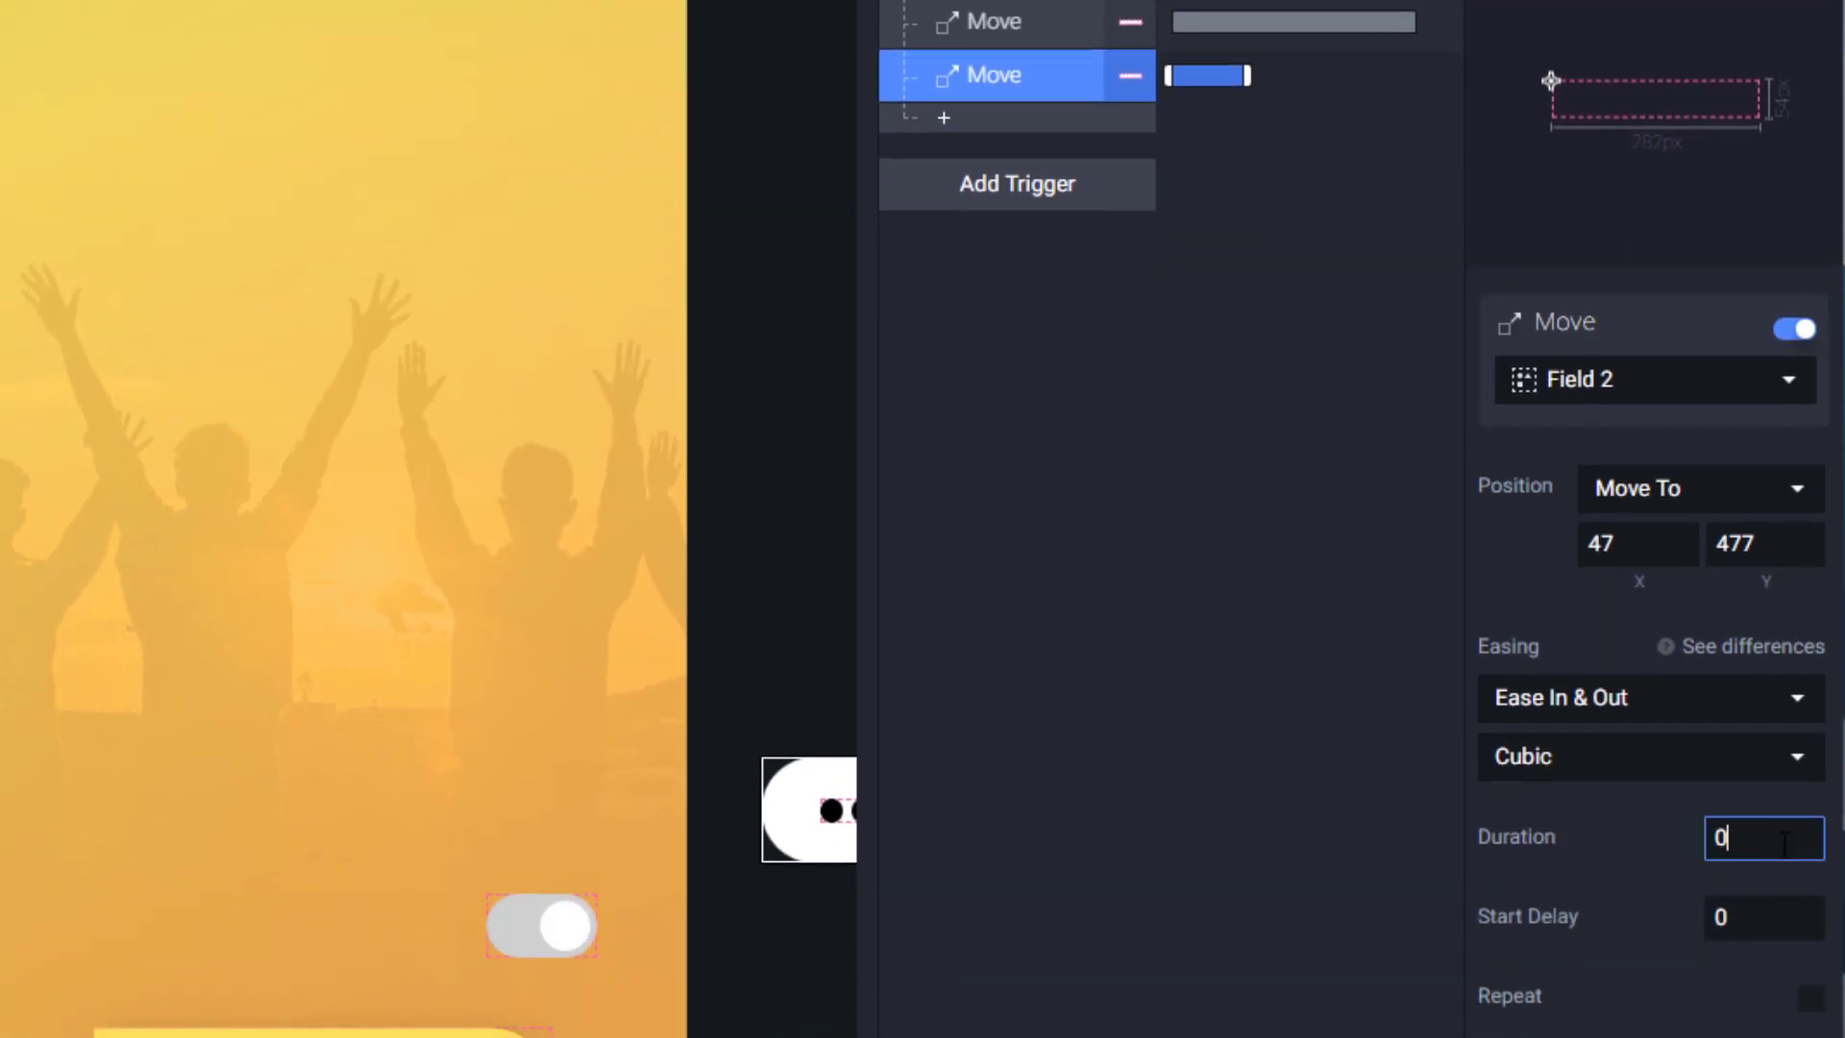
text(.7)
key(Return)
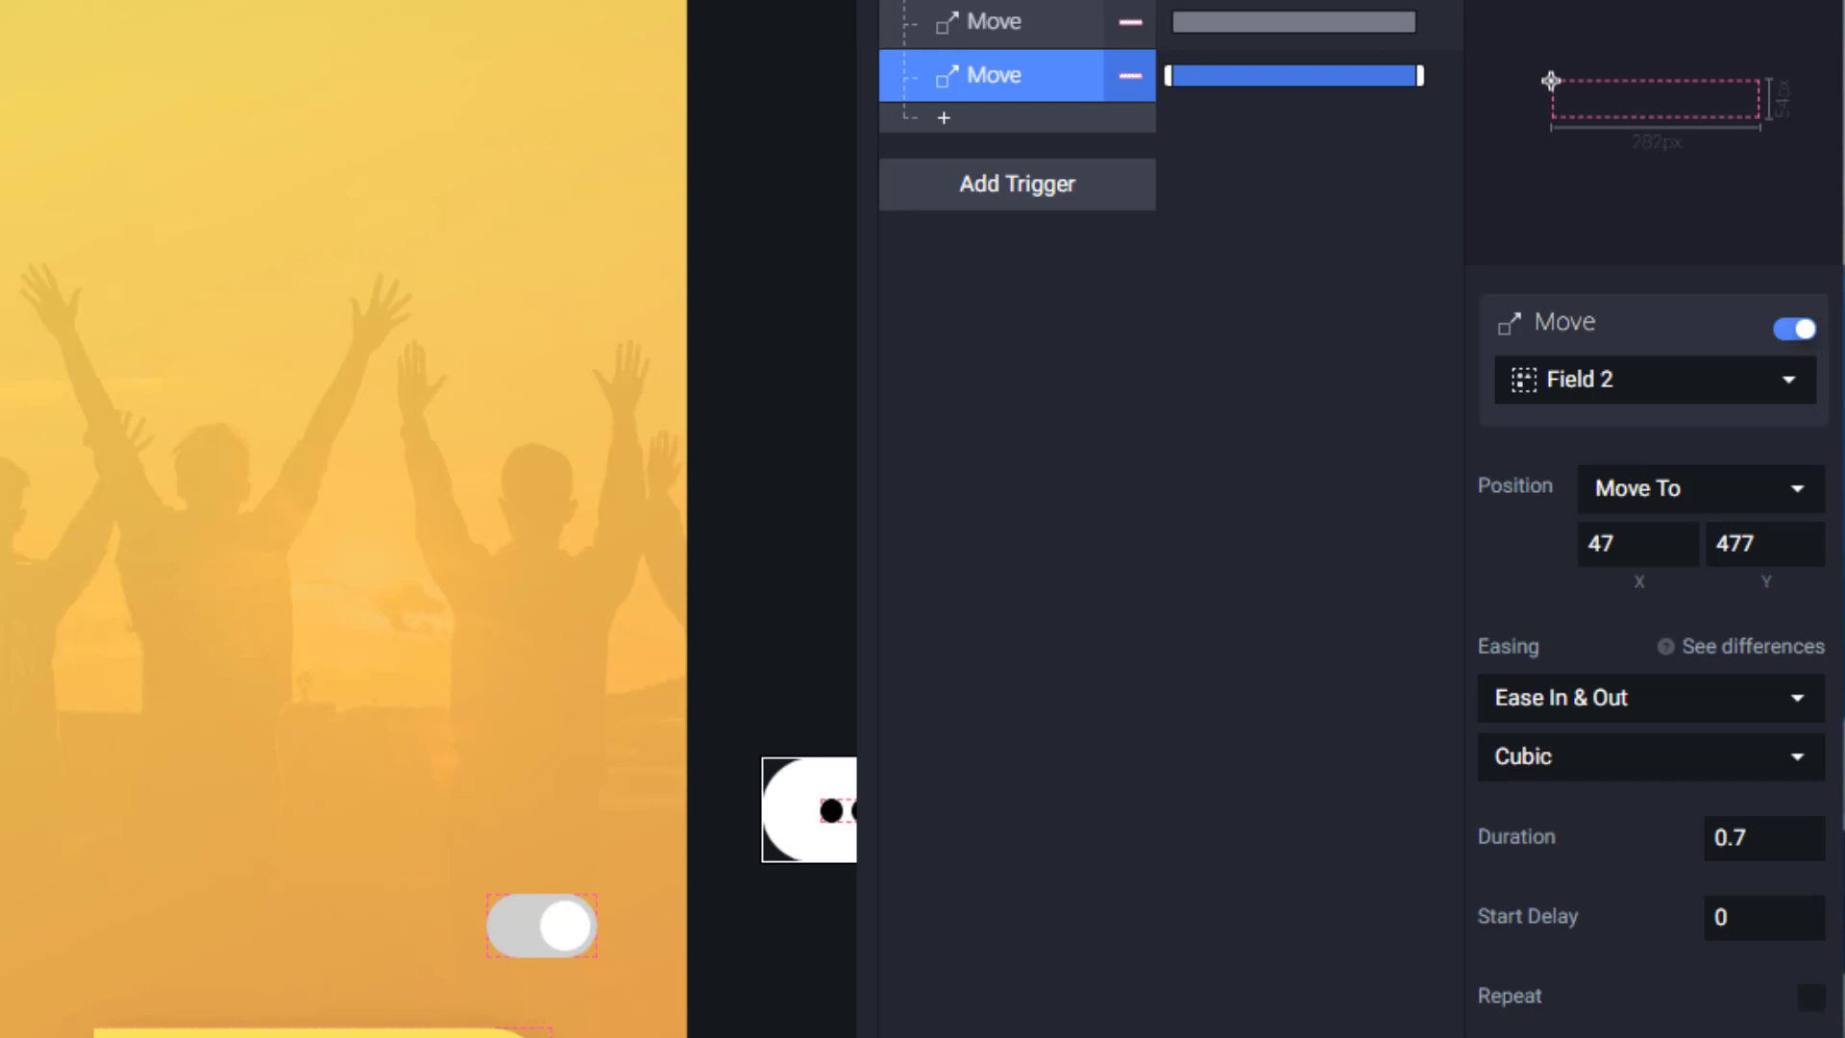
Step: Try the Quint easing on the Move responses of Field 2 and Field 1
click(1606, 758)
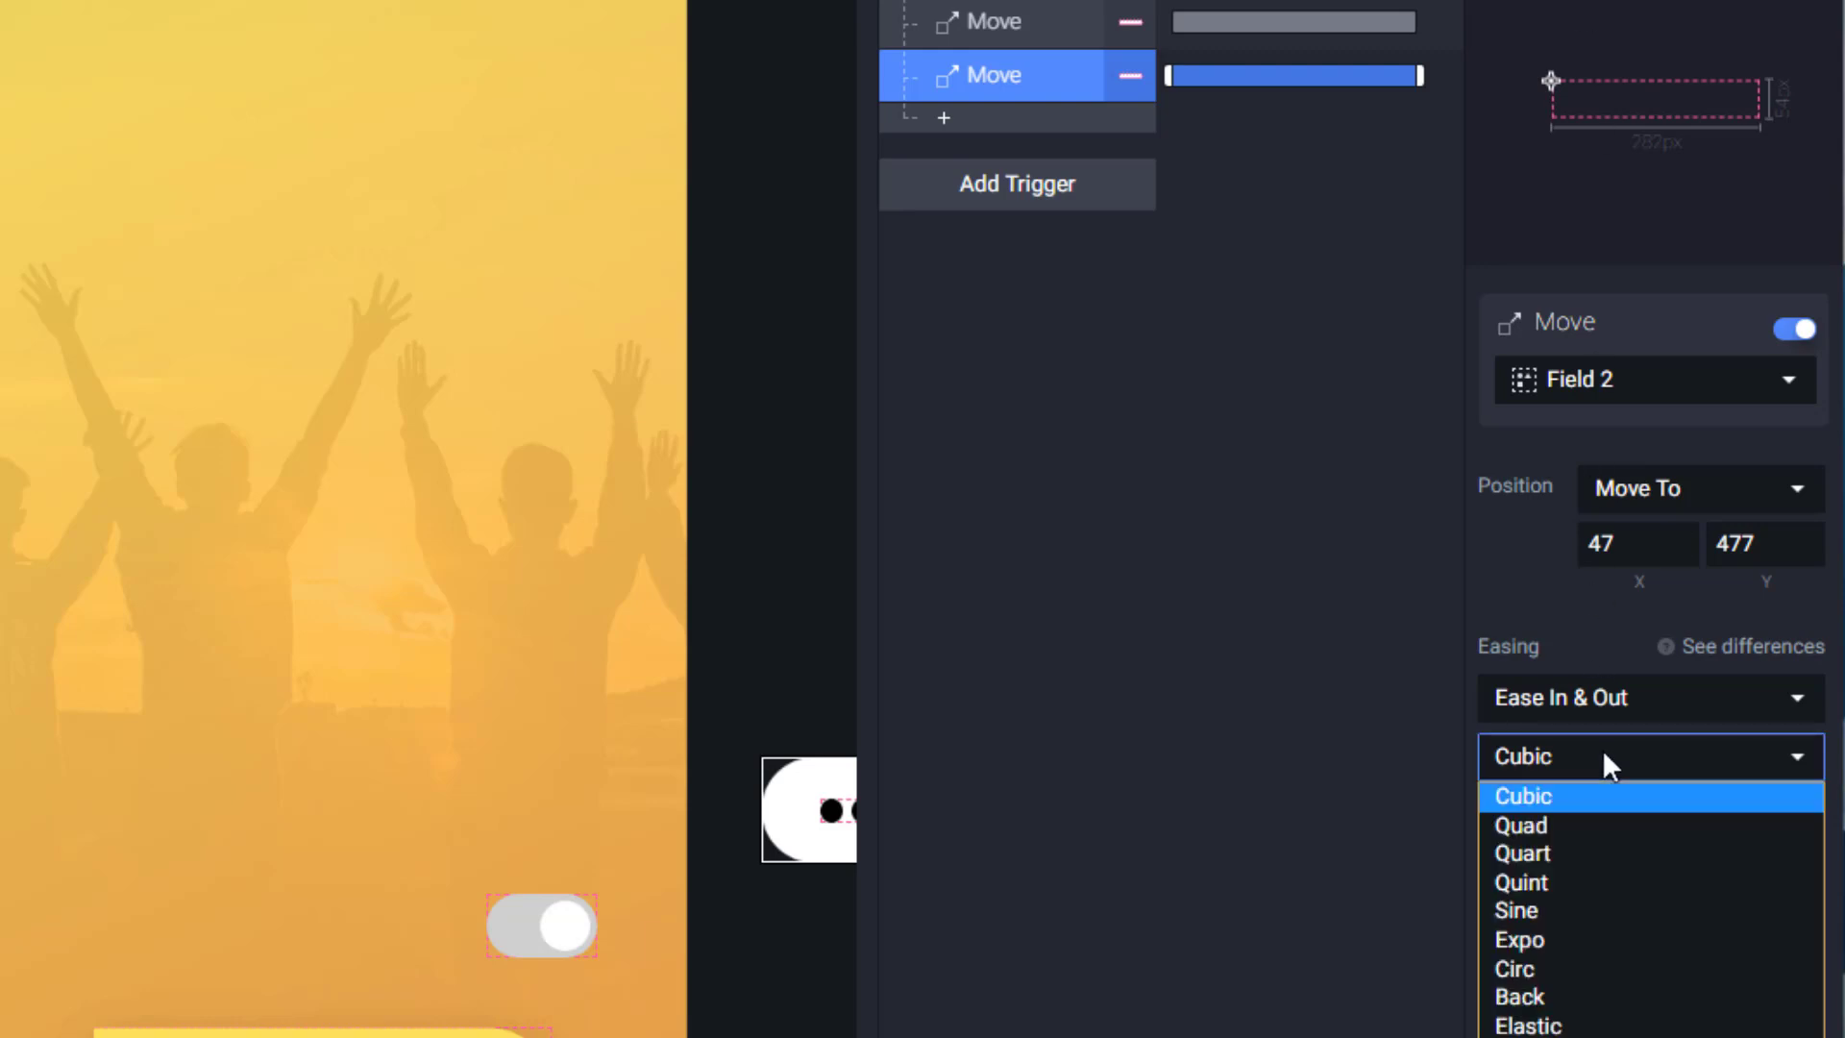
click(1593, 876)
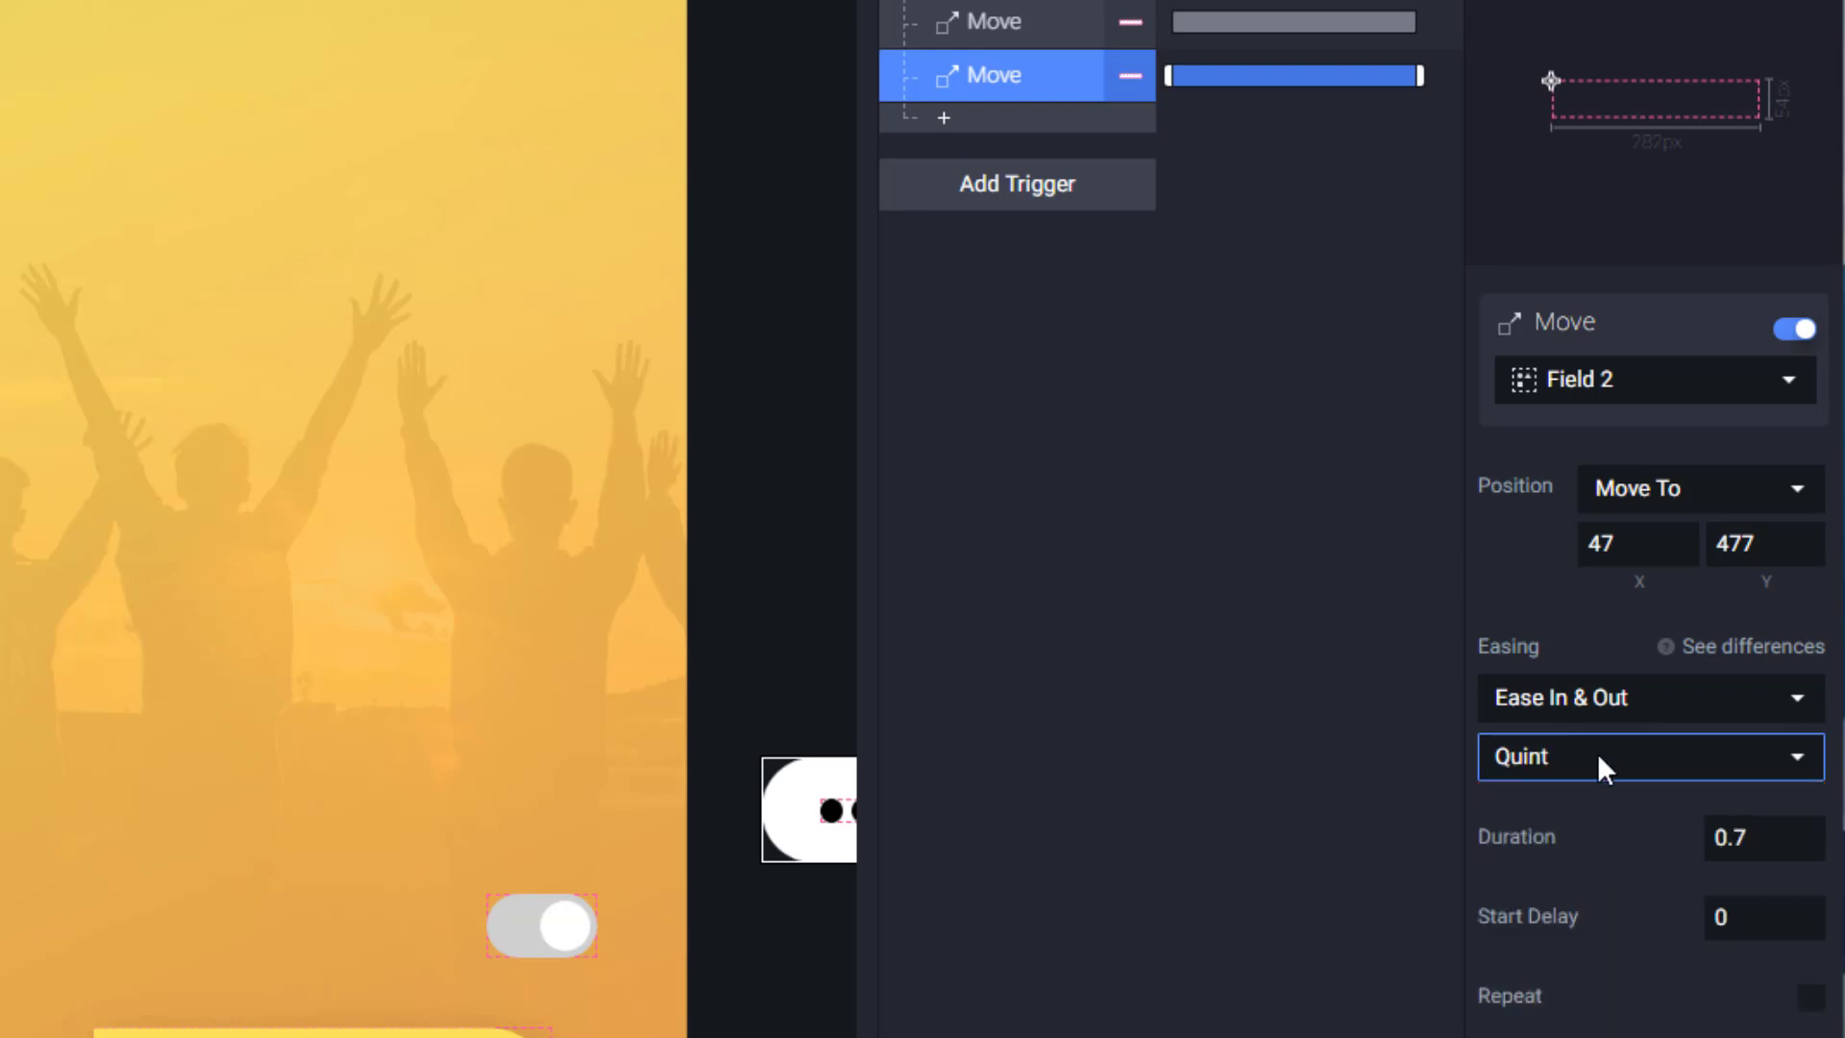
click(1002, 23)
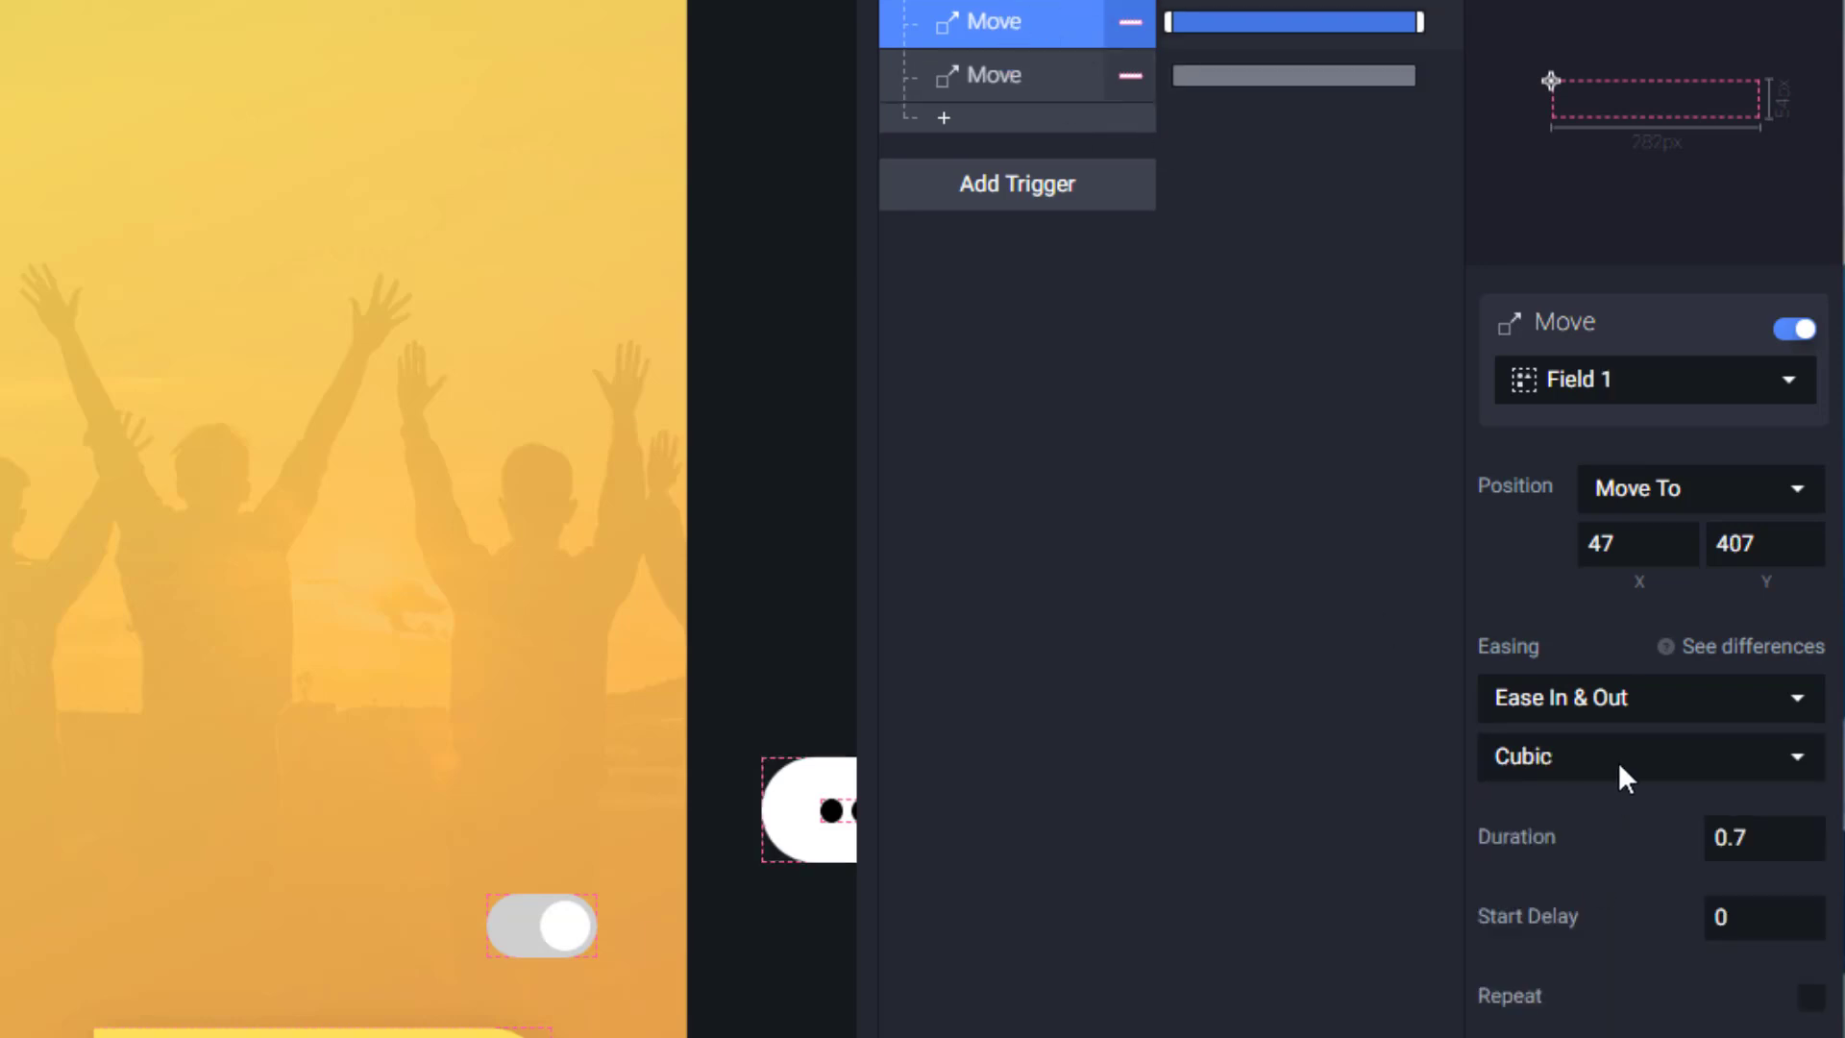
click(1617, 760)
click(1560, 884)
Step: Try the Quad easing on the Move responses of Field 1 and Field 2
click(1639, 757)
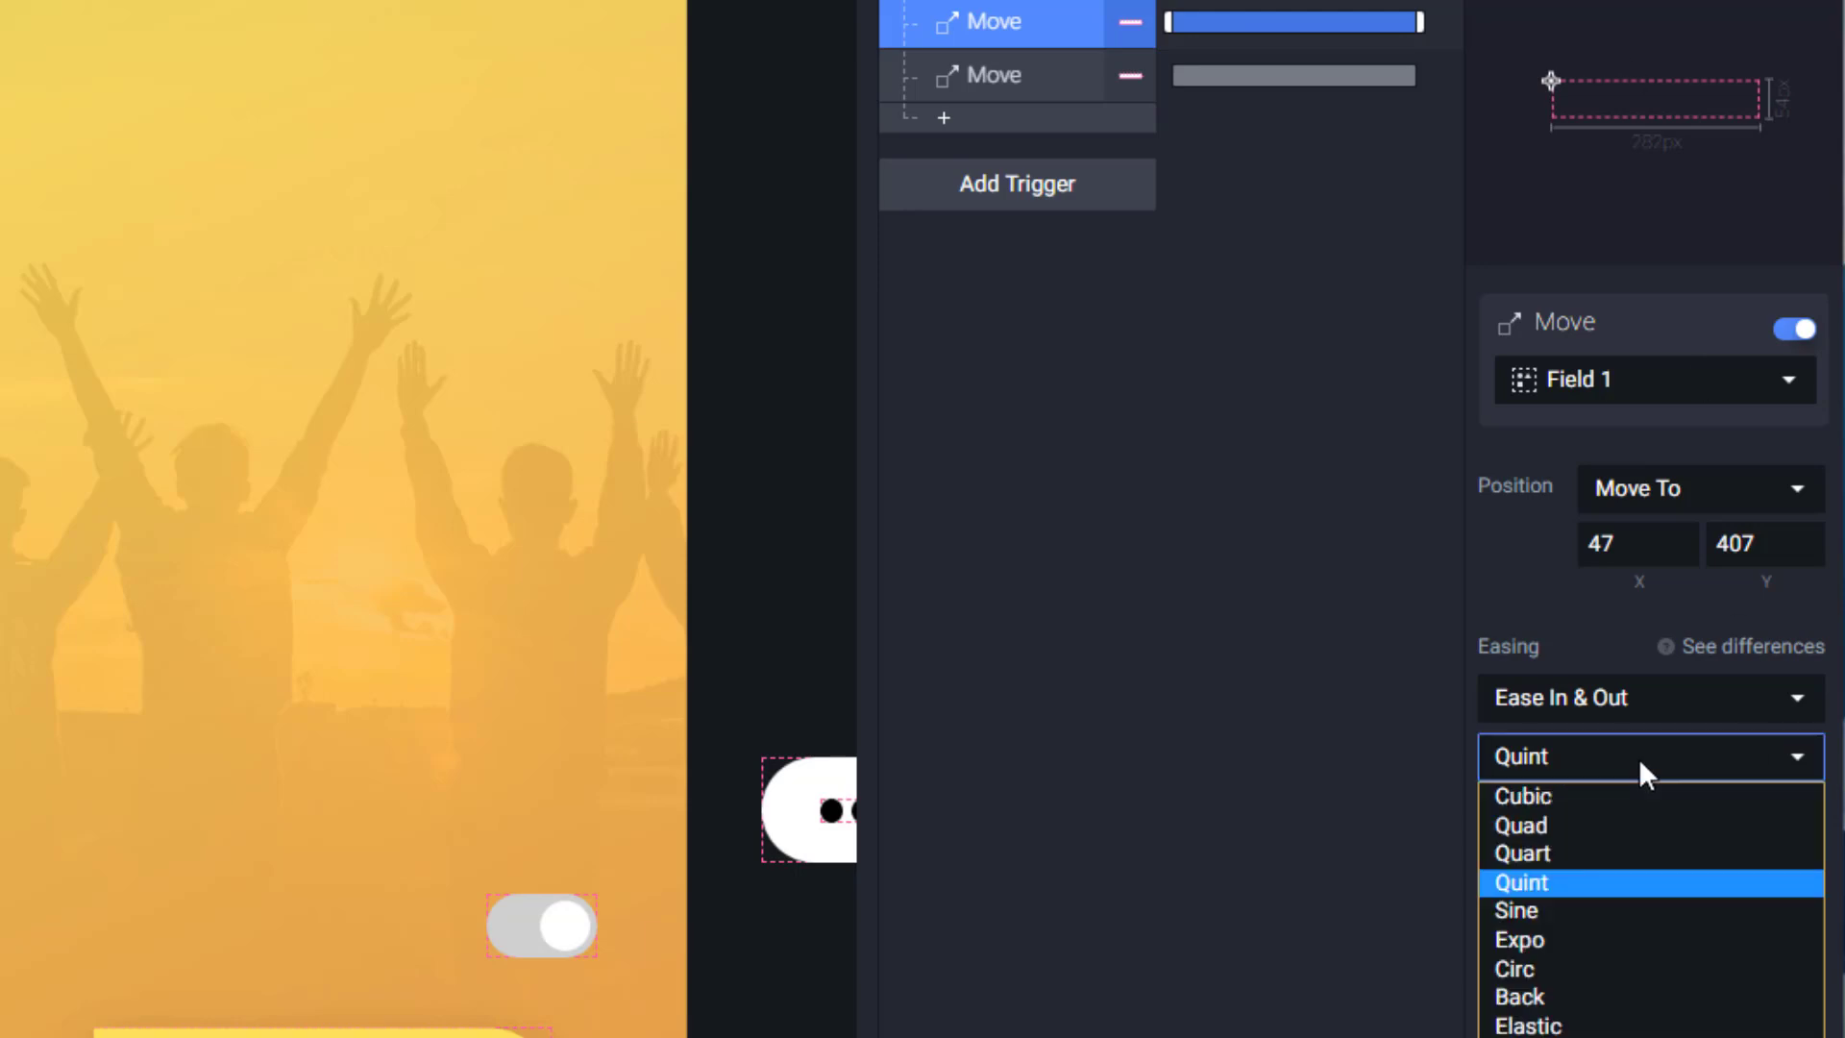
click(1612, 829)
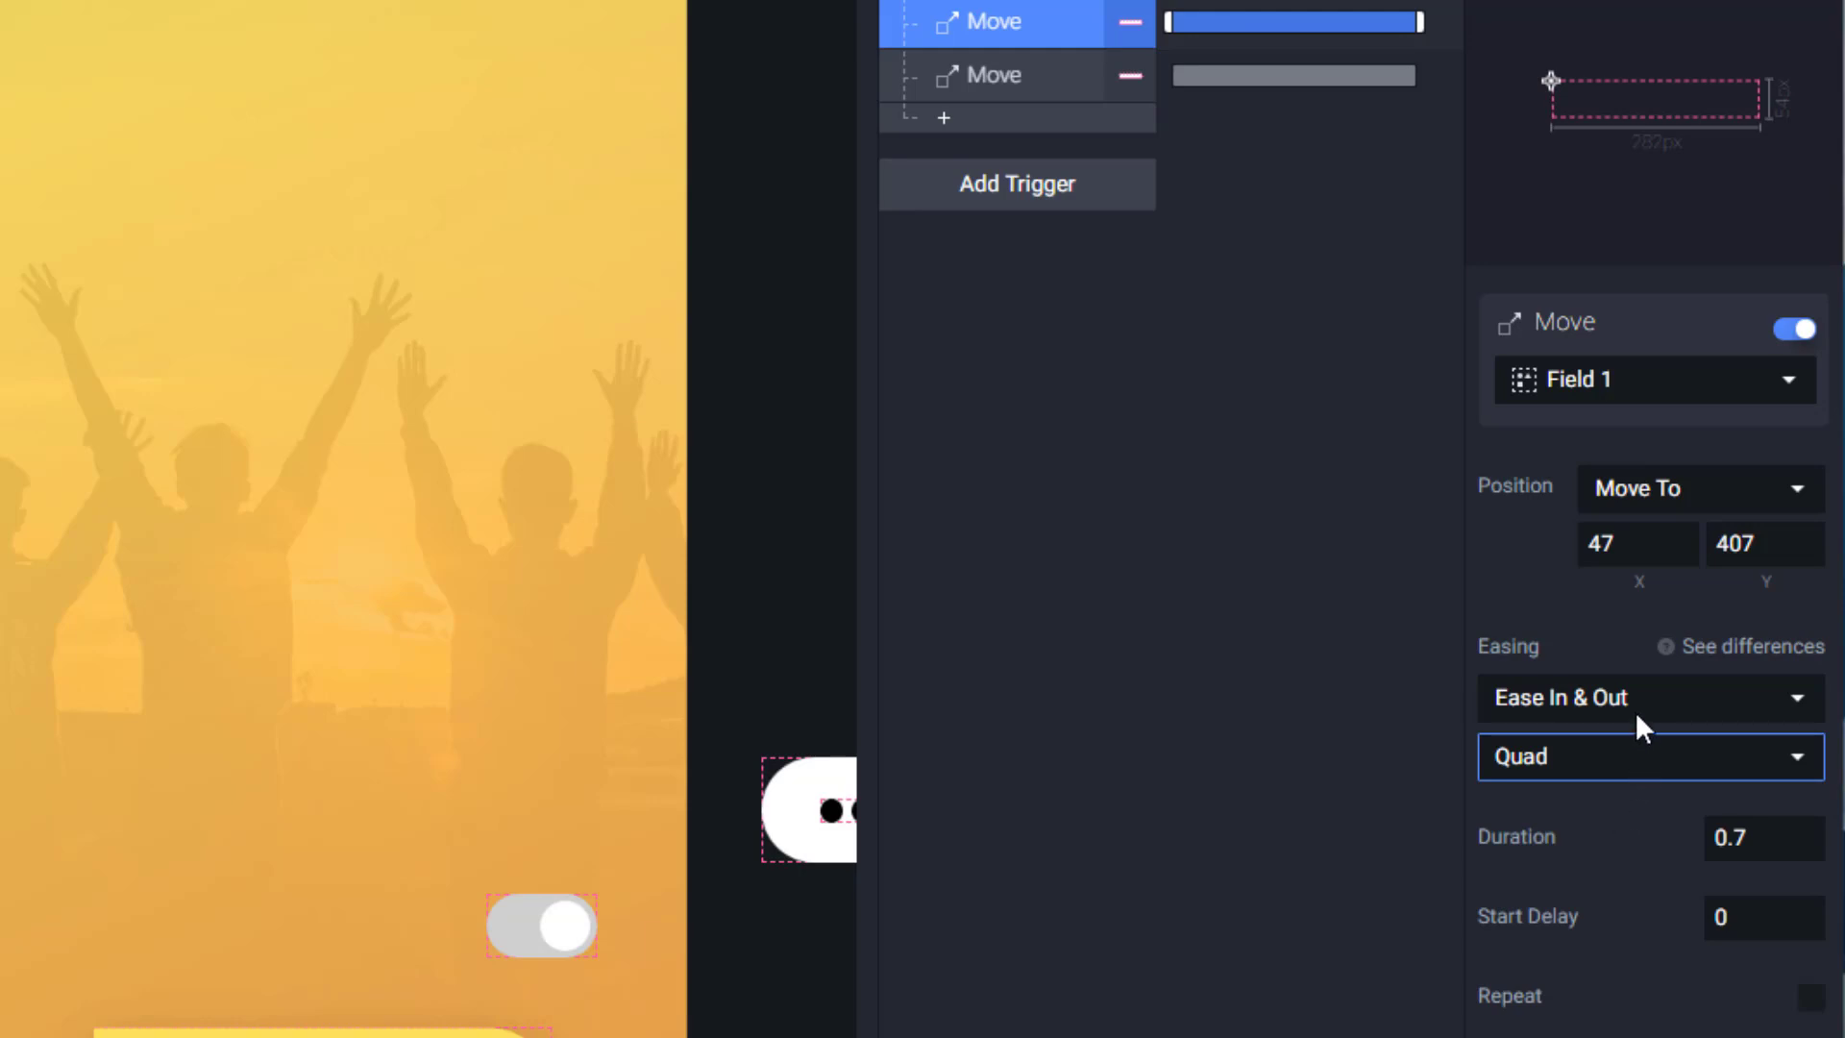
click(983, 77)
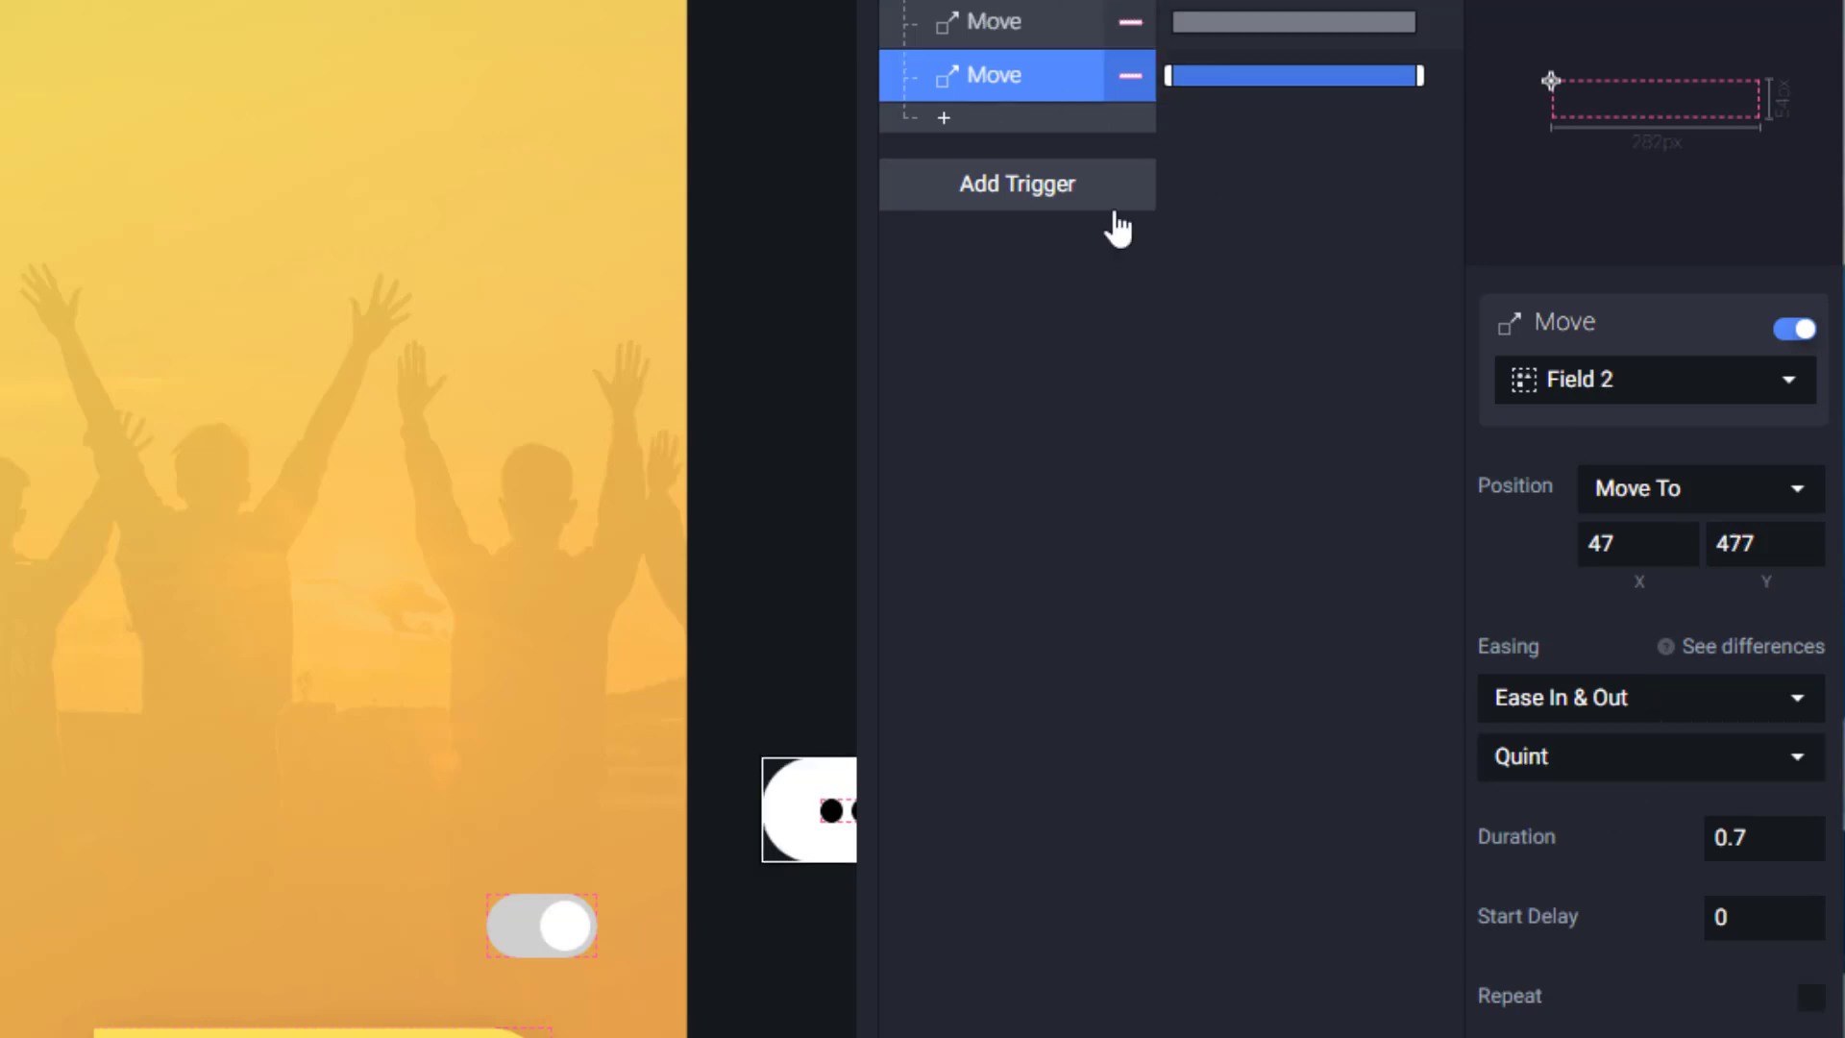
click(1697, 769)
click(1632, 832)
Step: Set the easing of the Field 2 and Field 1 Move responses to Quart
click(1683, 754)
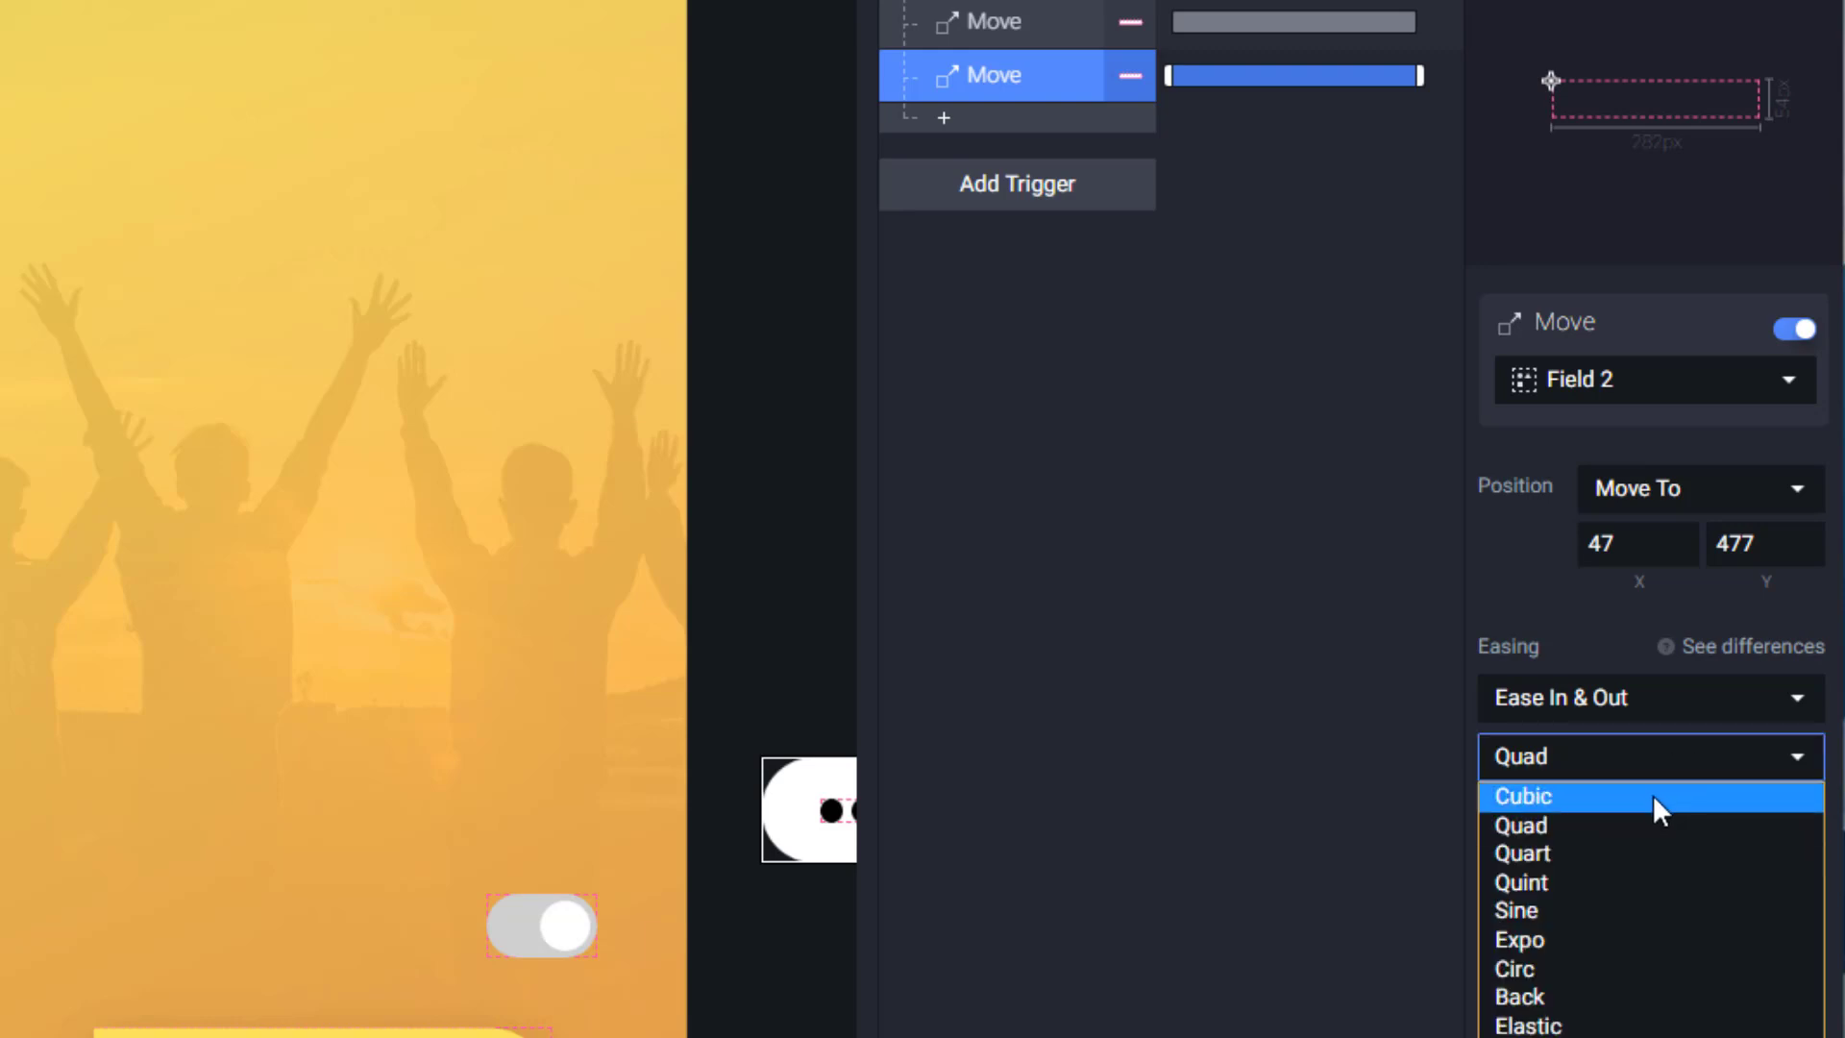
click(1620, 854)
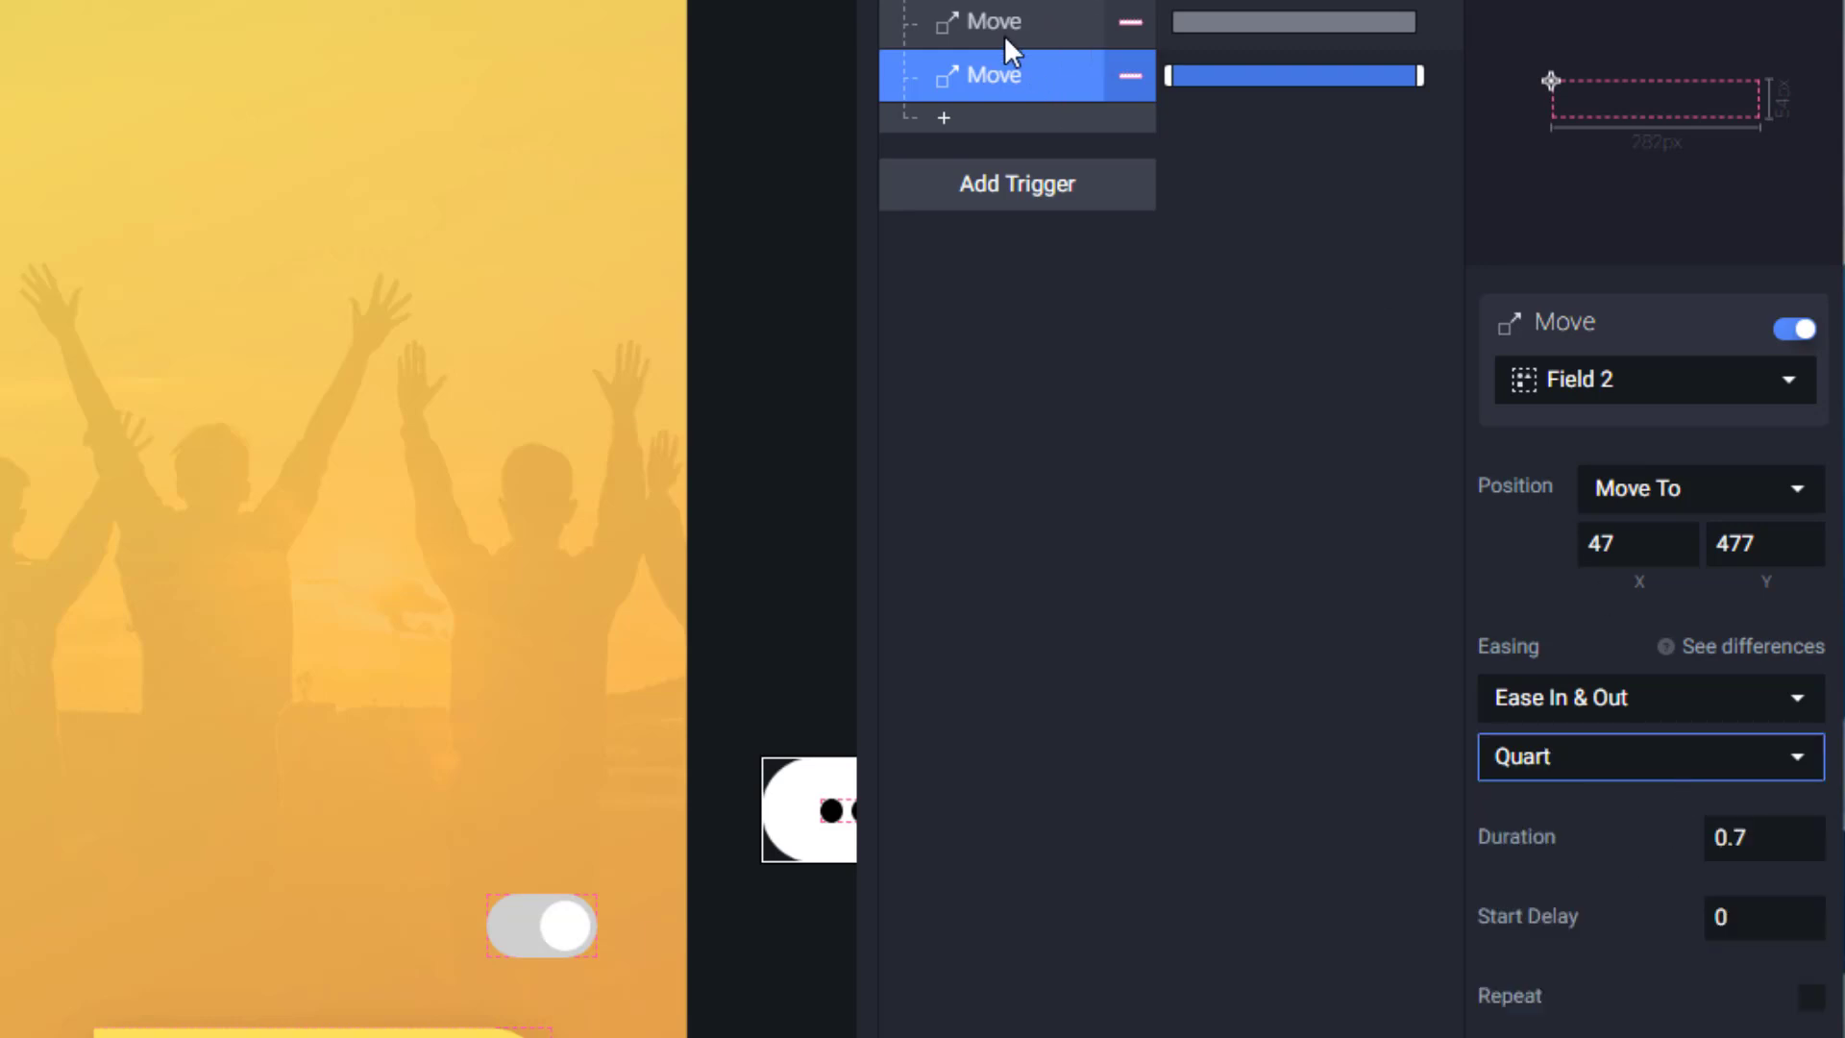
click(1005, 36)
click(1593, 756)
click(1580, 855)
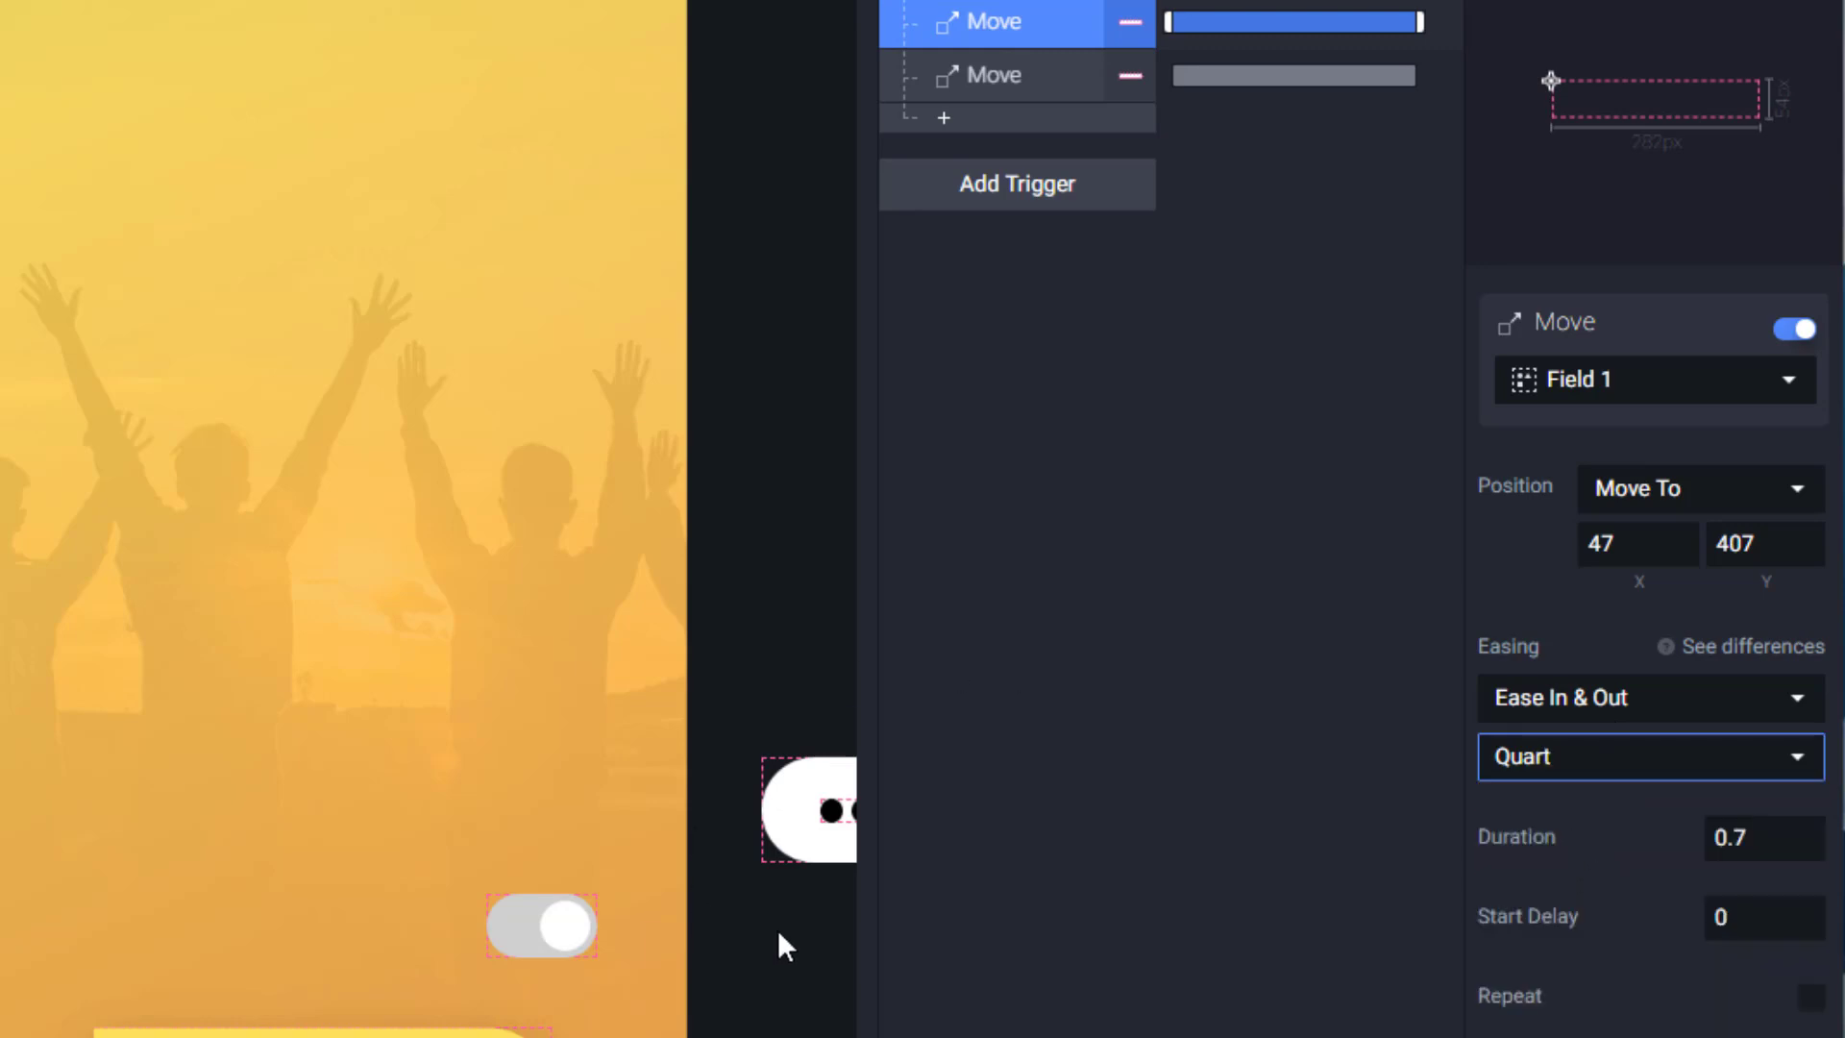
Step: Add an Opacity response for the Remember me text to the Start trigger, with opacity 100 and duration 0.7
click(543, 934)
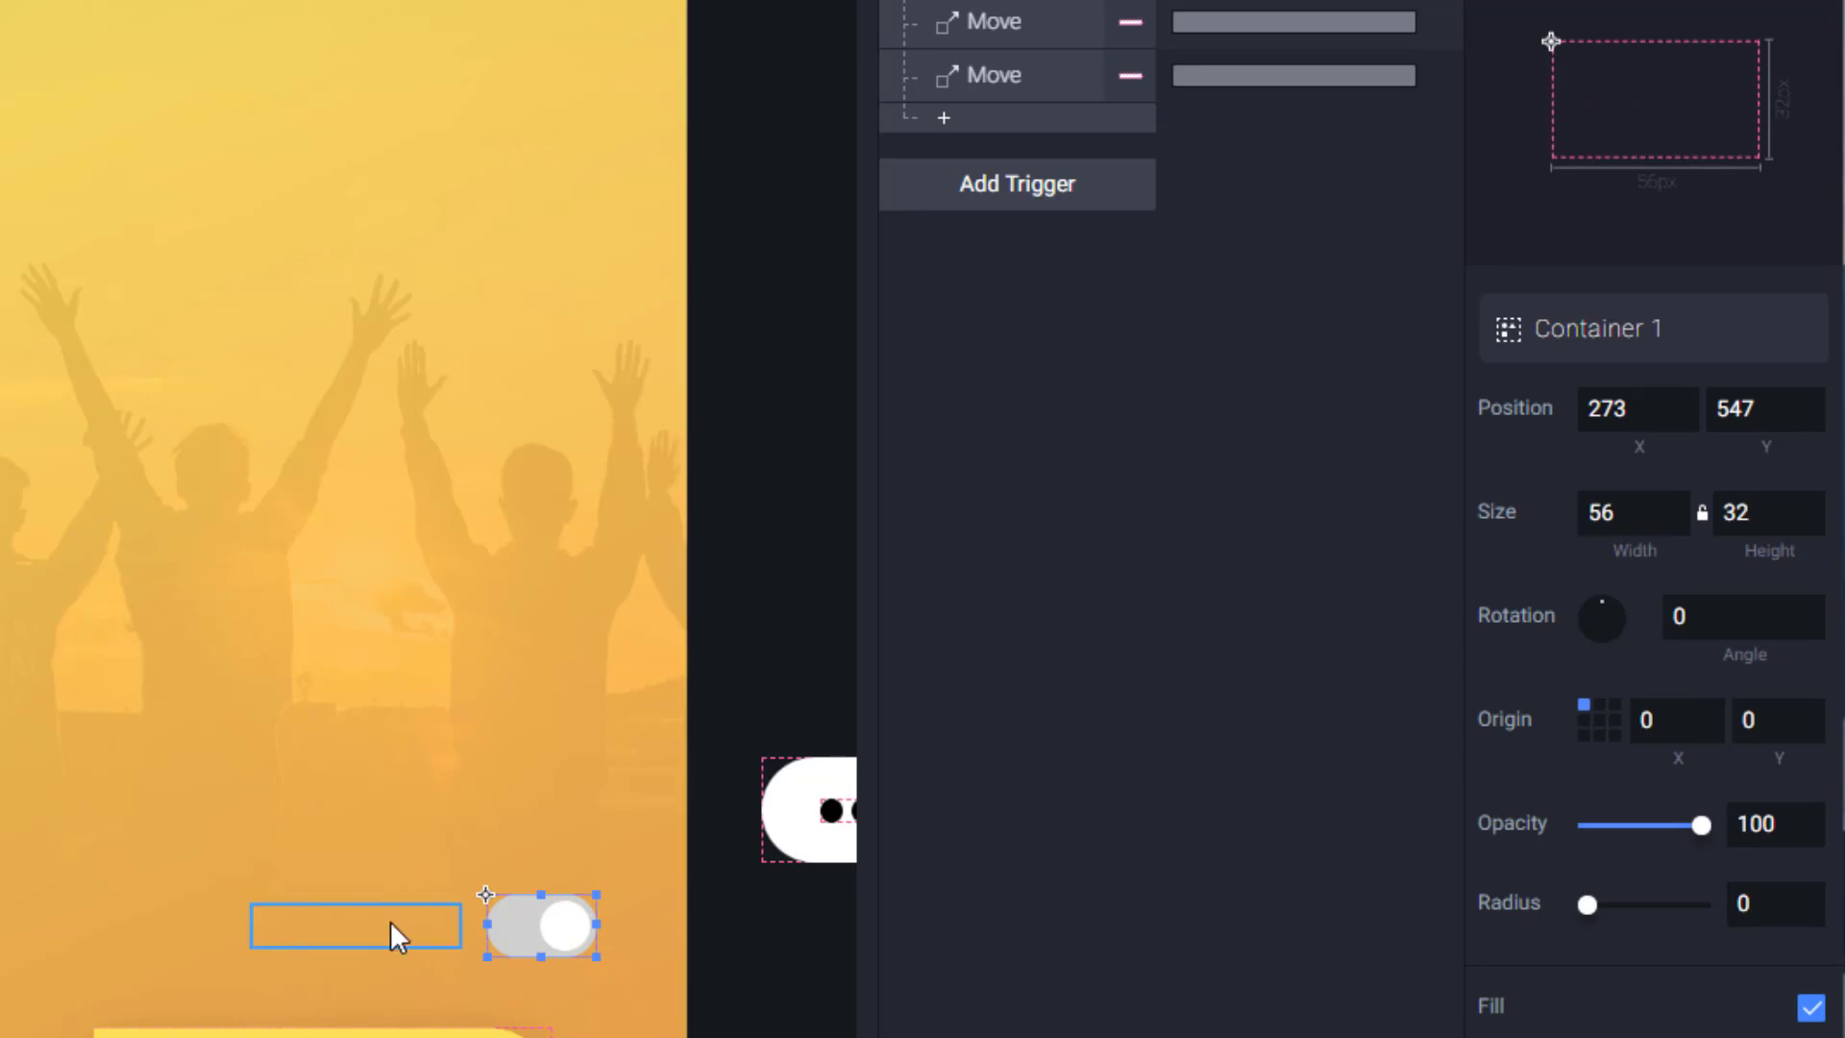
click(390, 922)
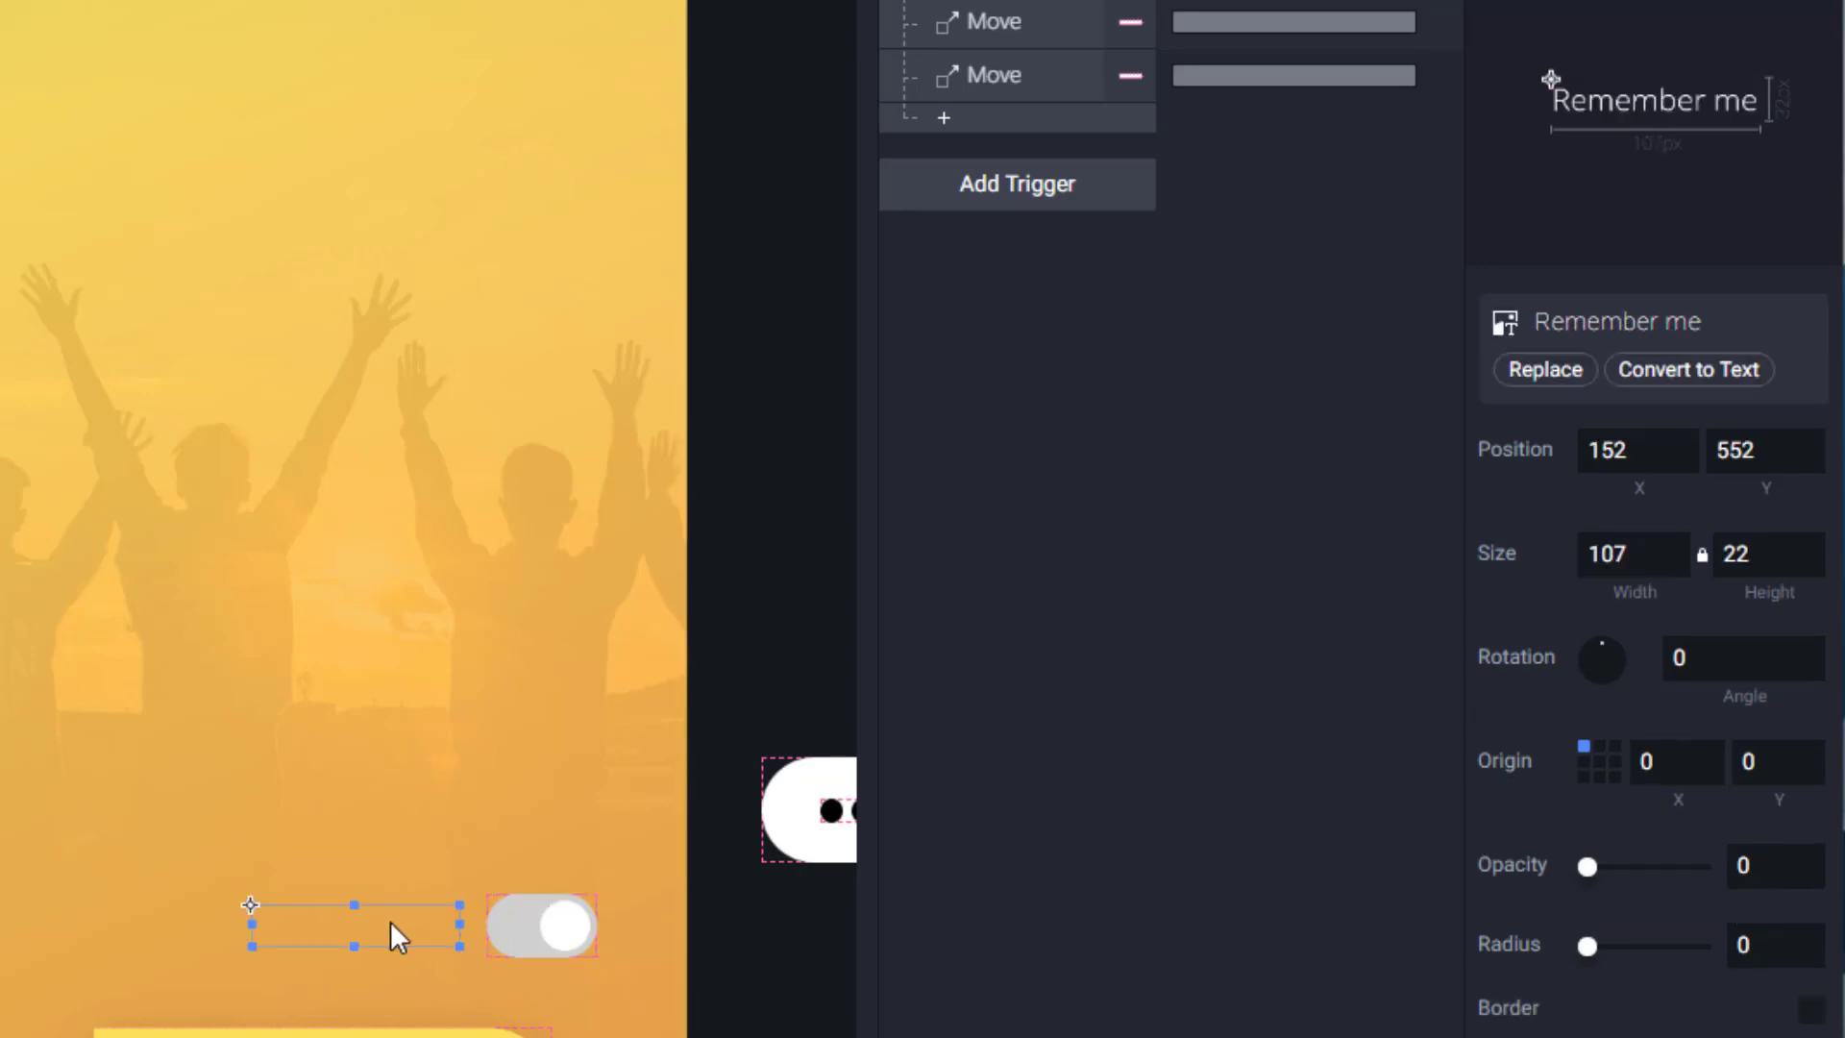
click(946, 121)
click(995, 376)
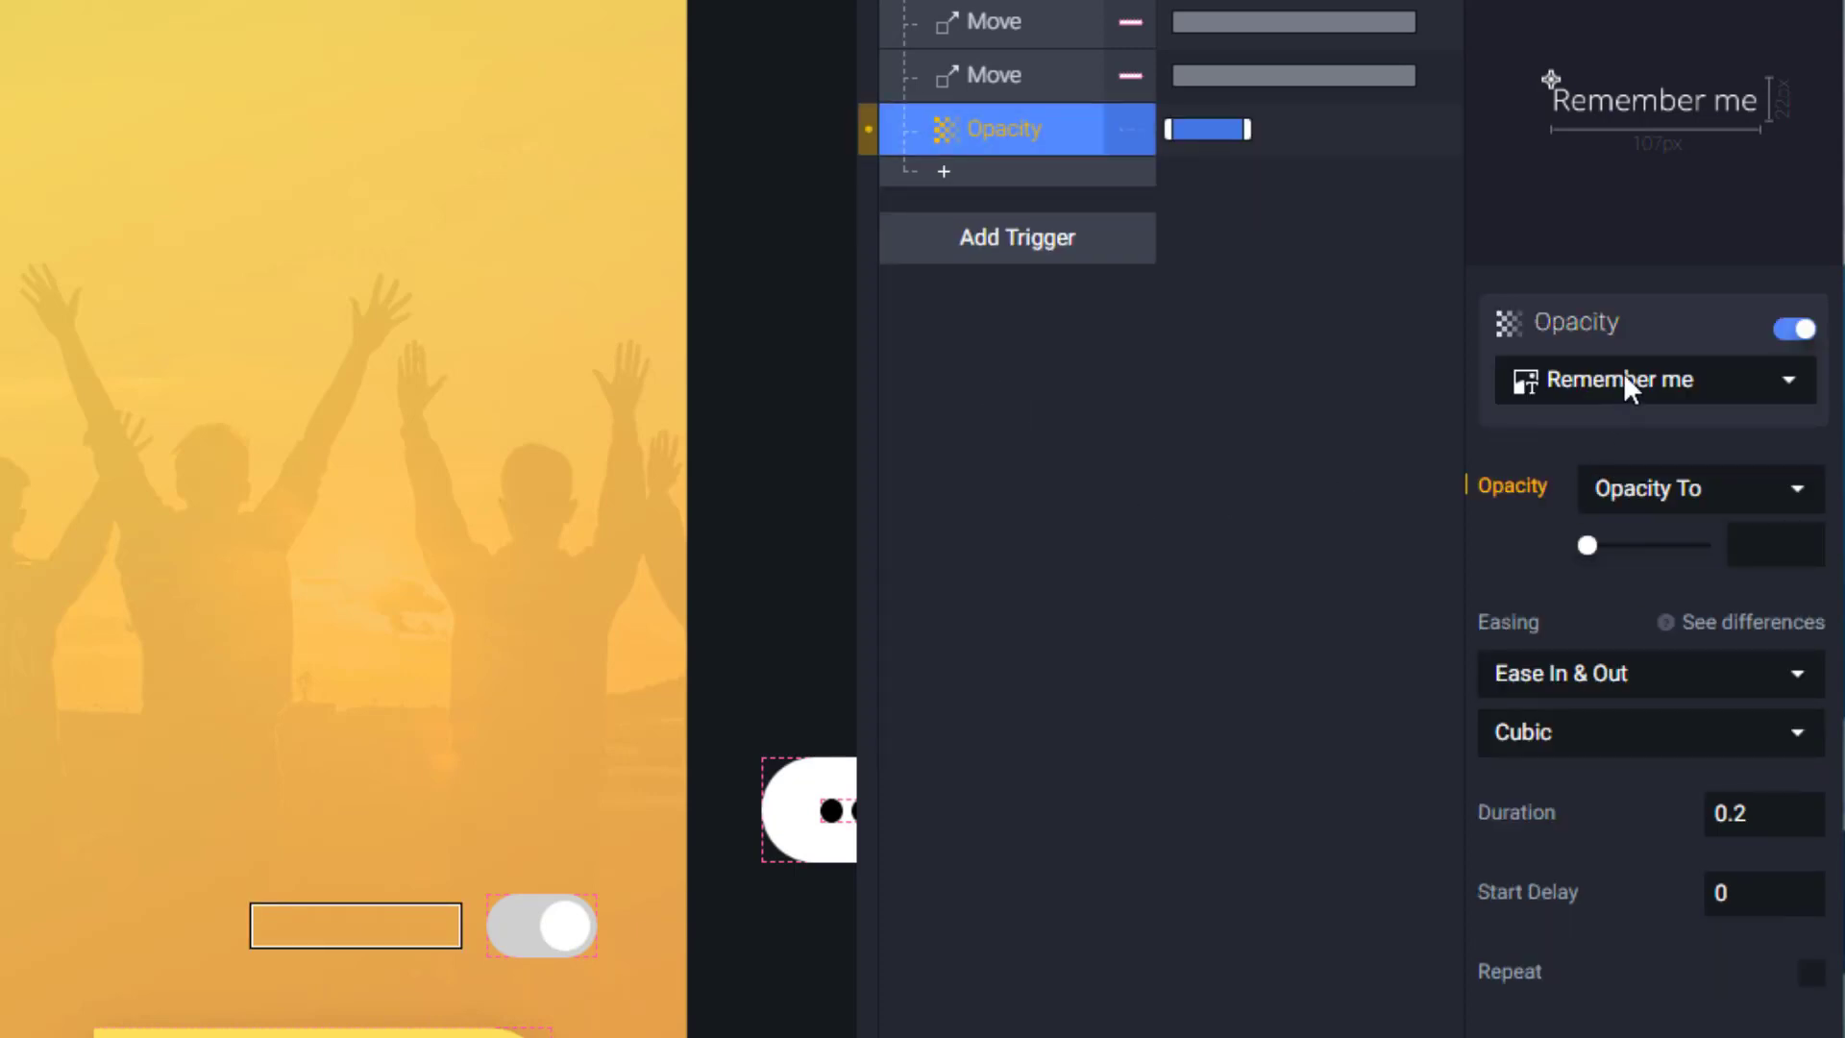
drag(1622, 540, 1726, 534)
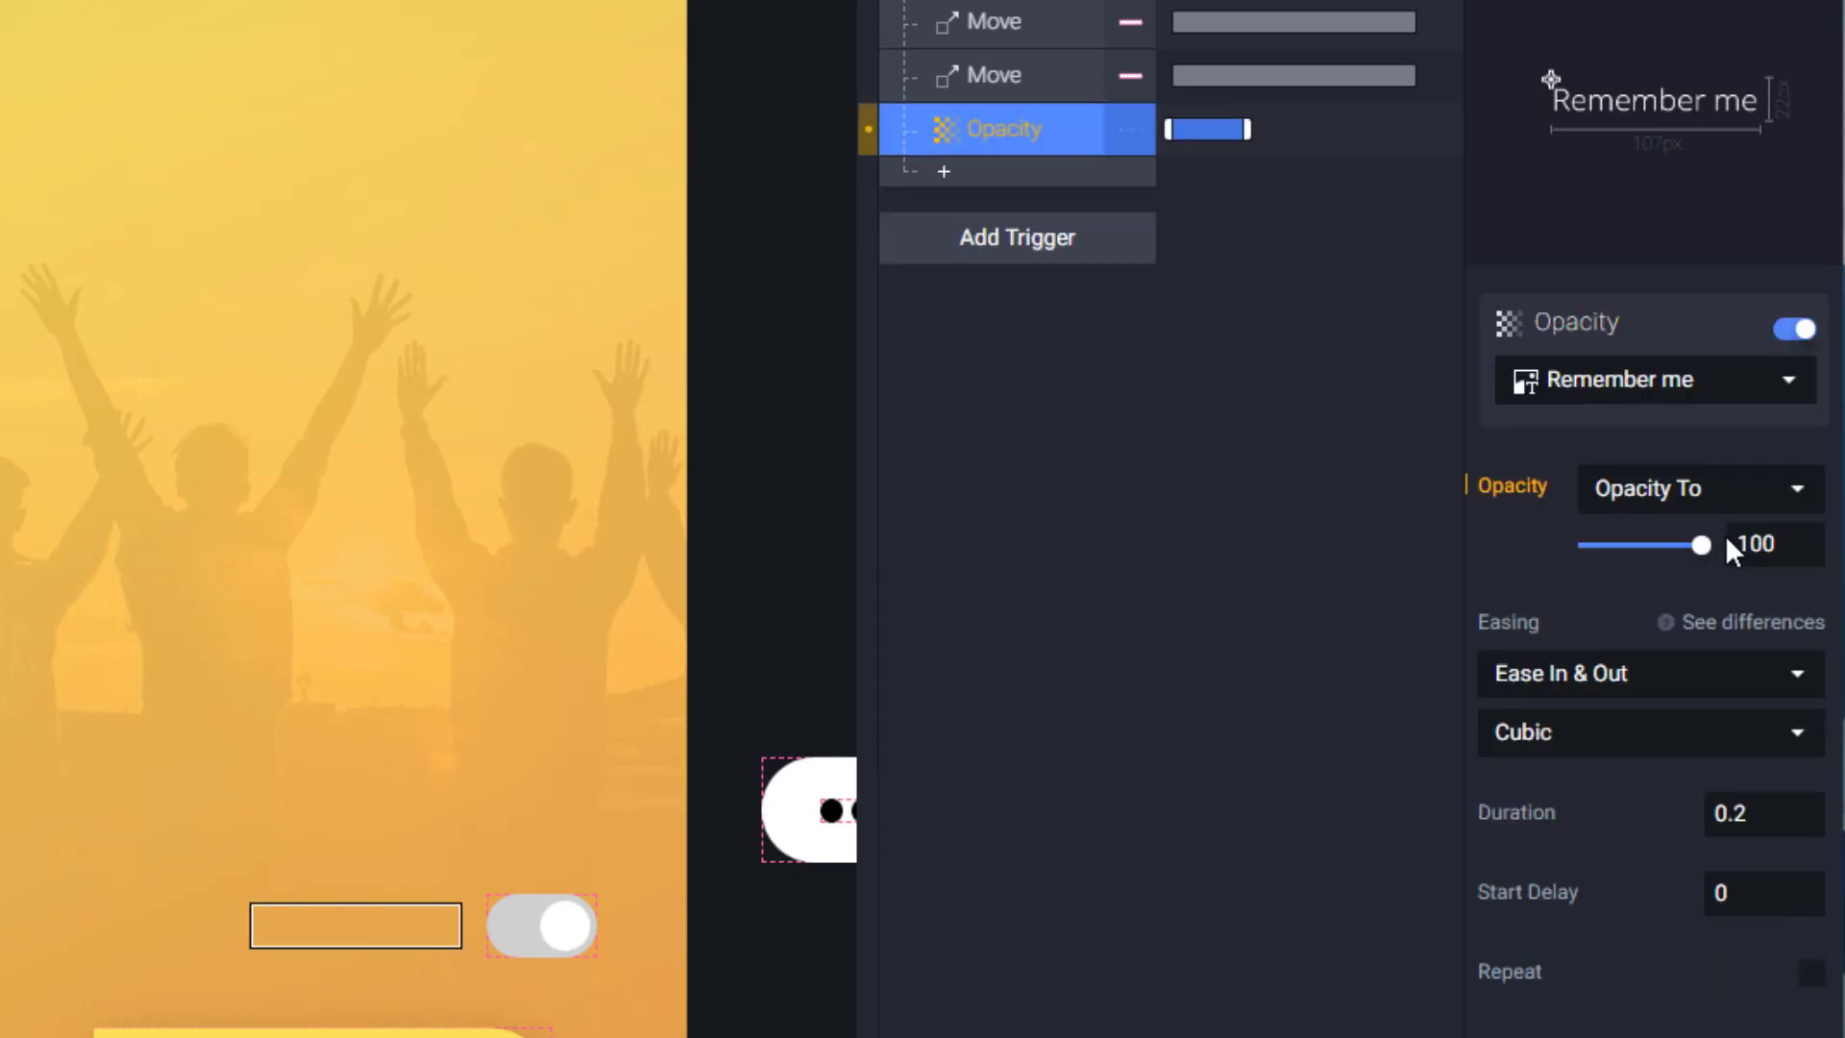
drag(1749, 813, 1737, 813)
text(7)
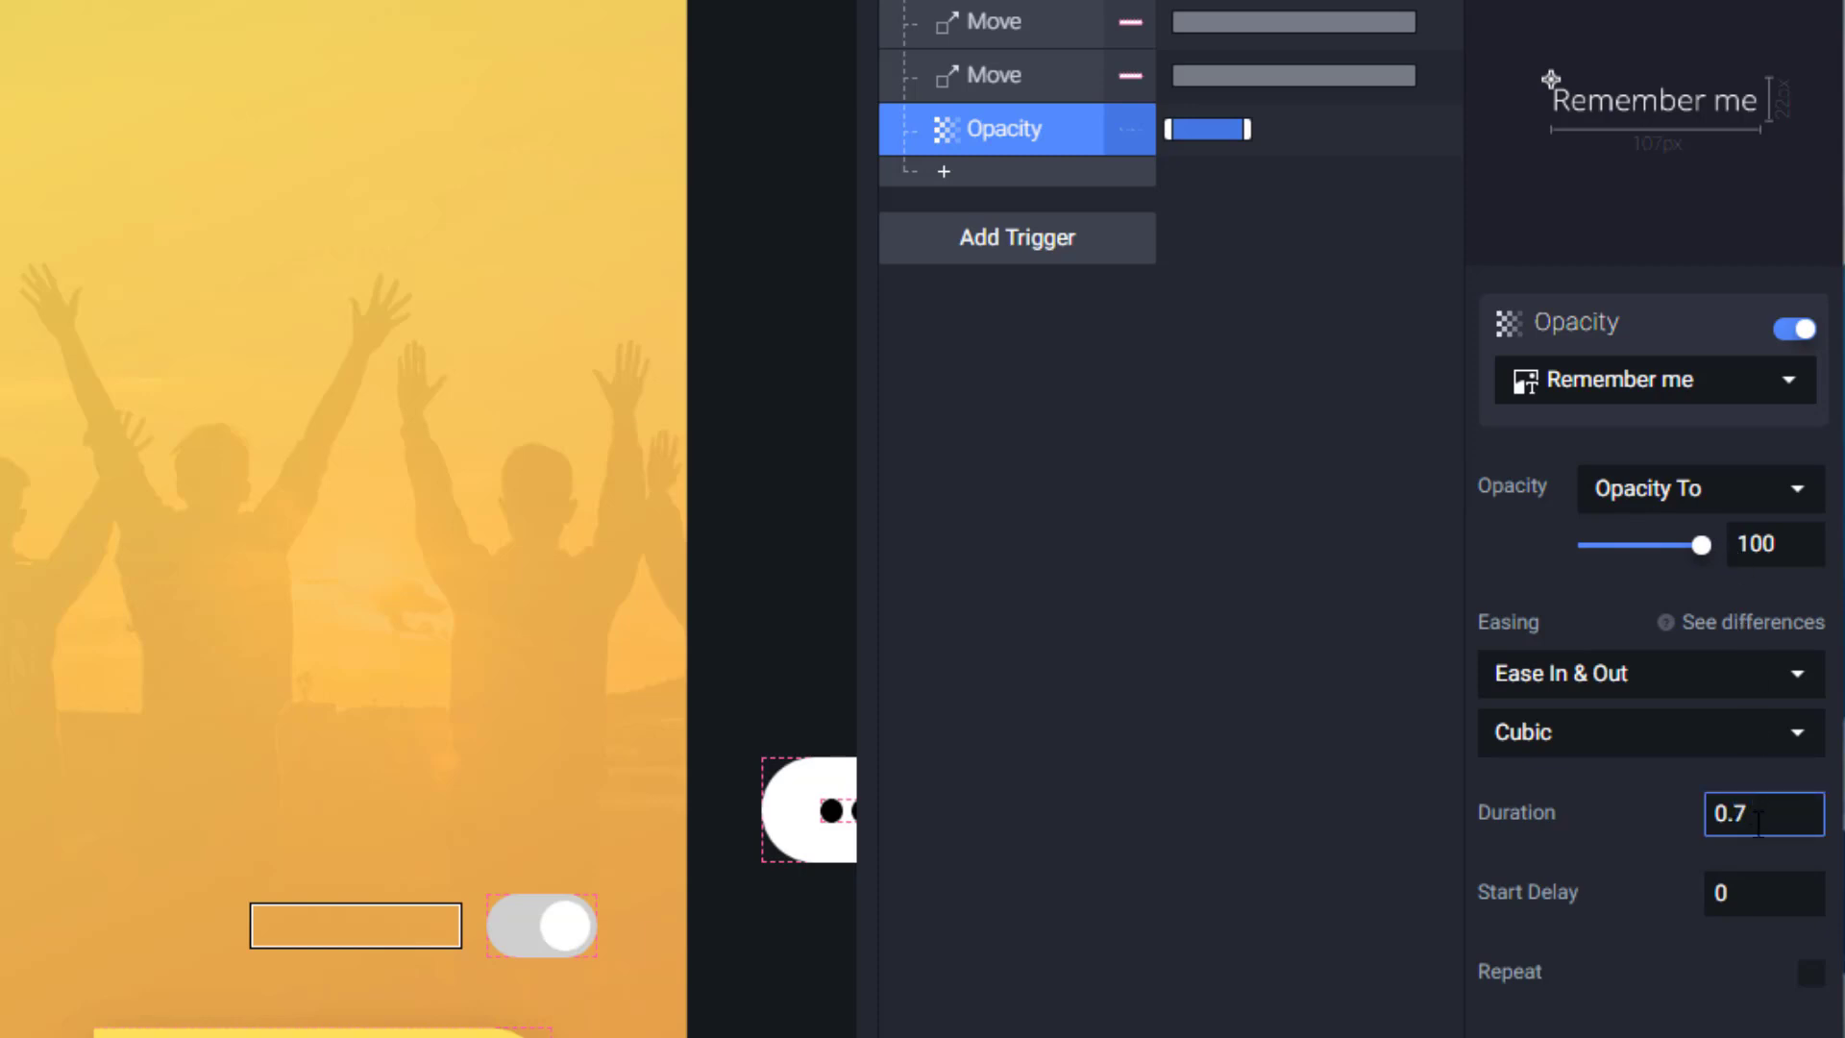
key(Return)
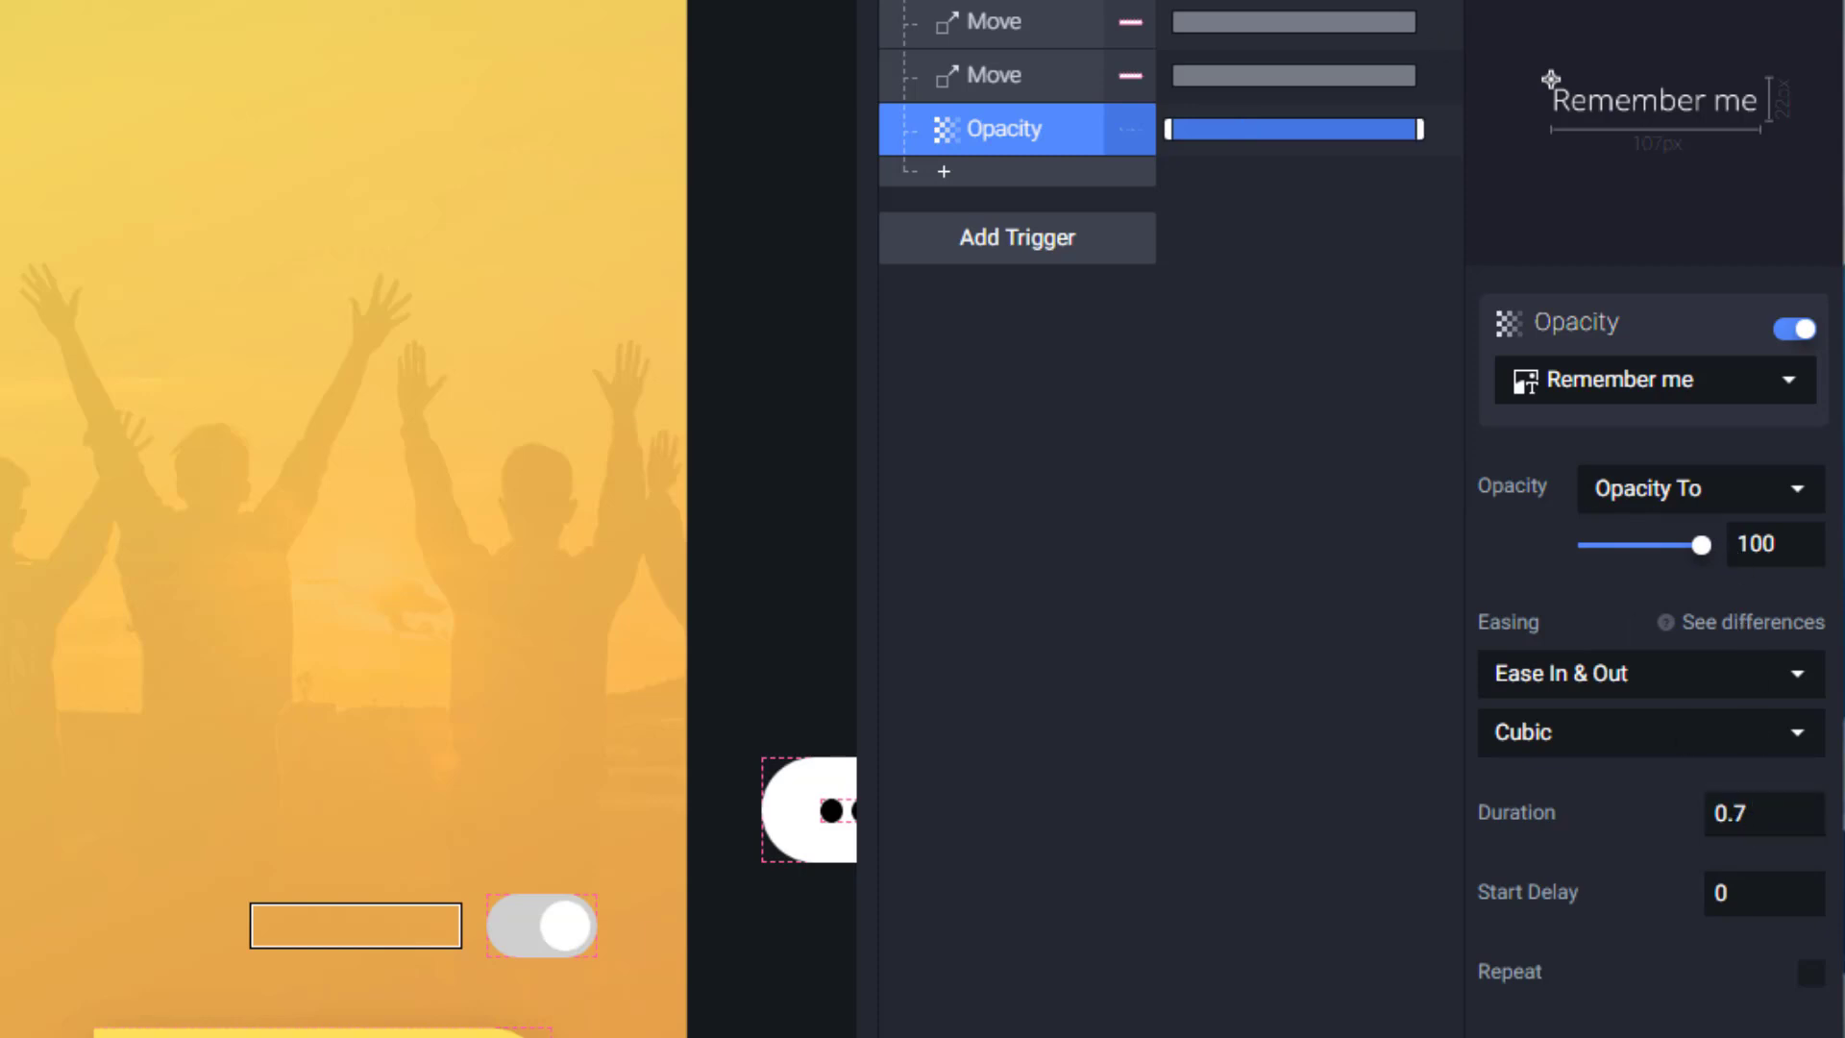
Step: Set the opacity of Container 1, the toggle switch, to 0 and add an Opacity response for it to the Start trigger
click(577, 928)
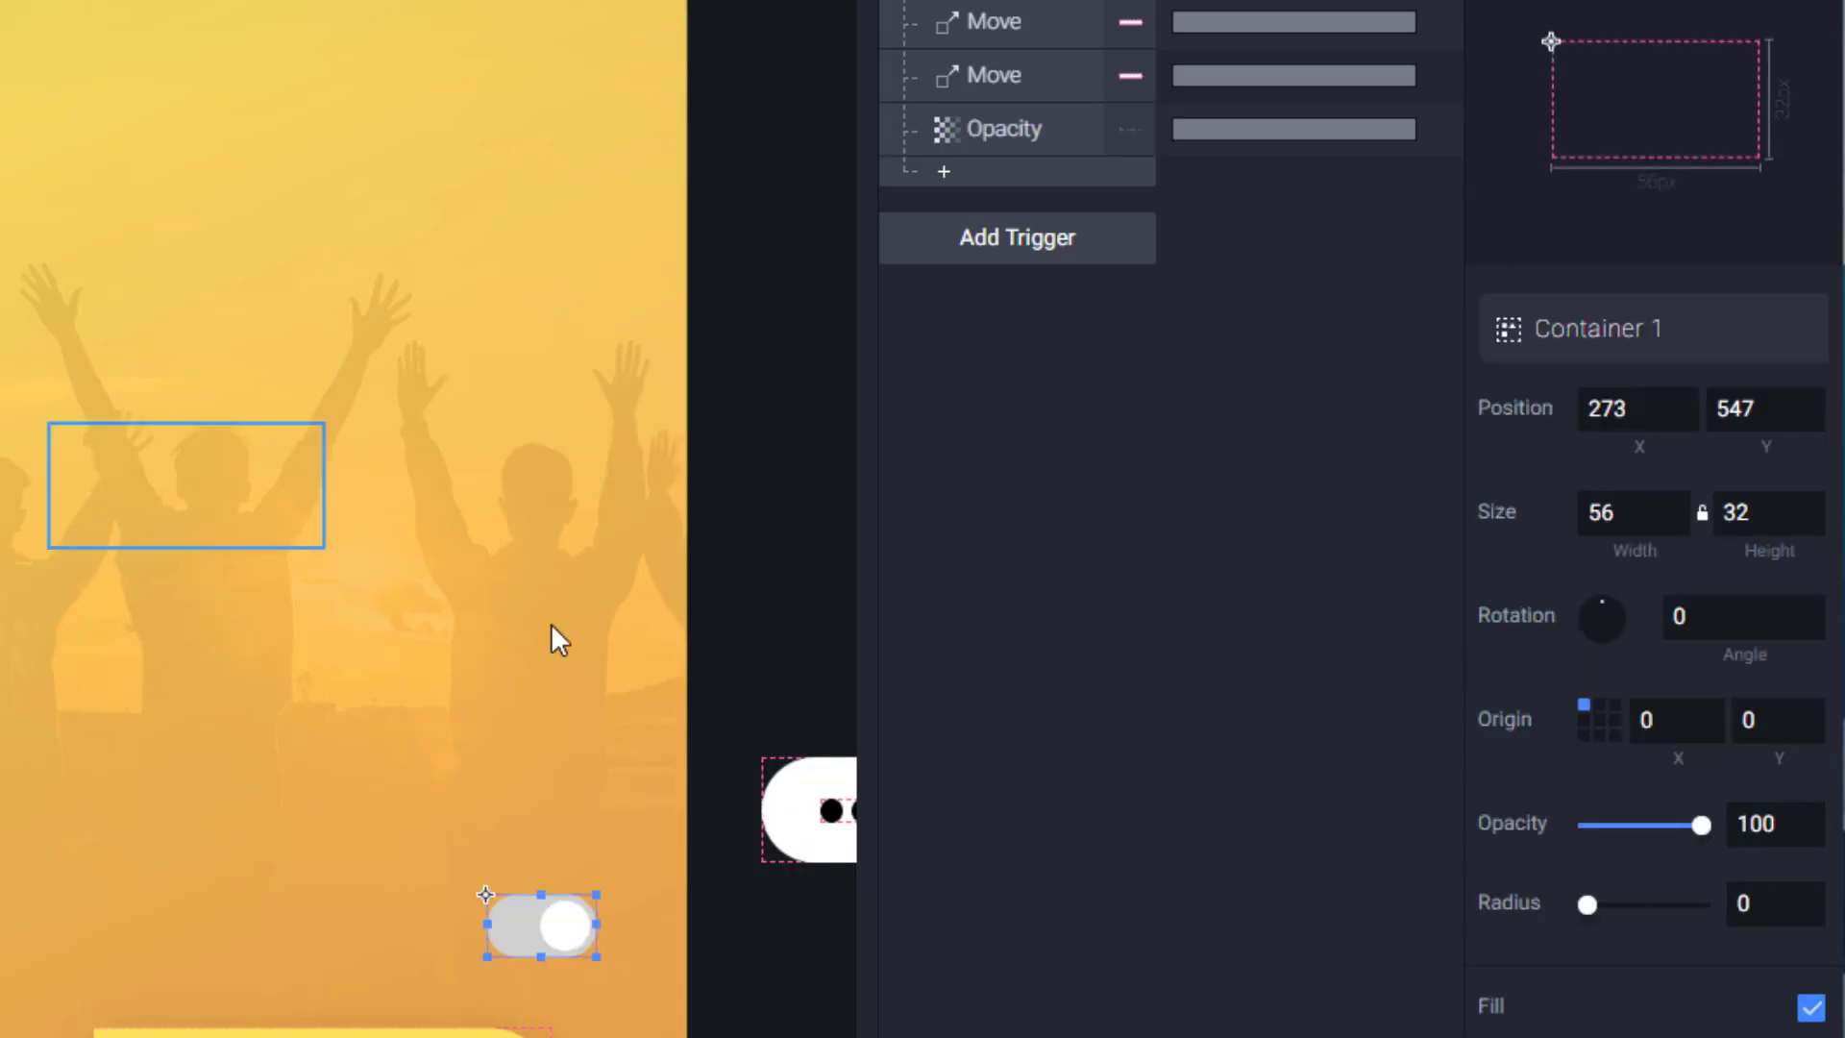
click(1583, 826)
click(943, 171)
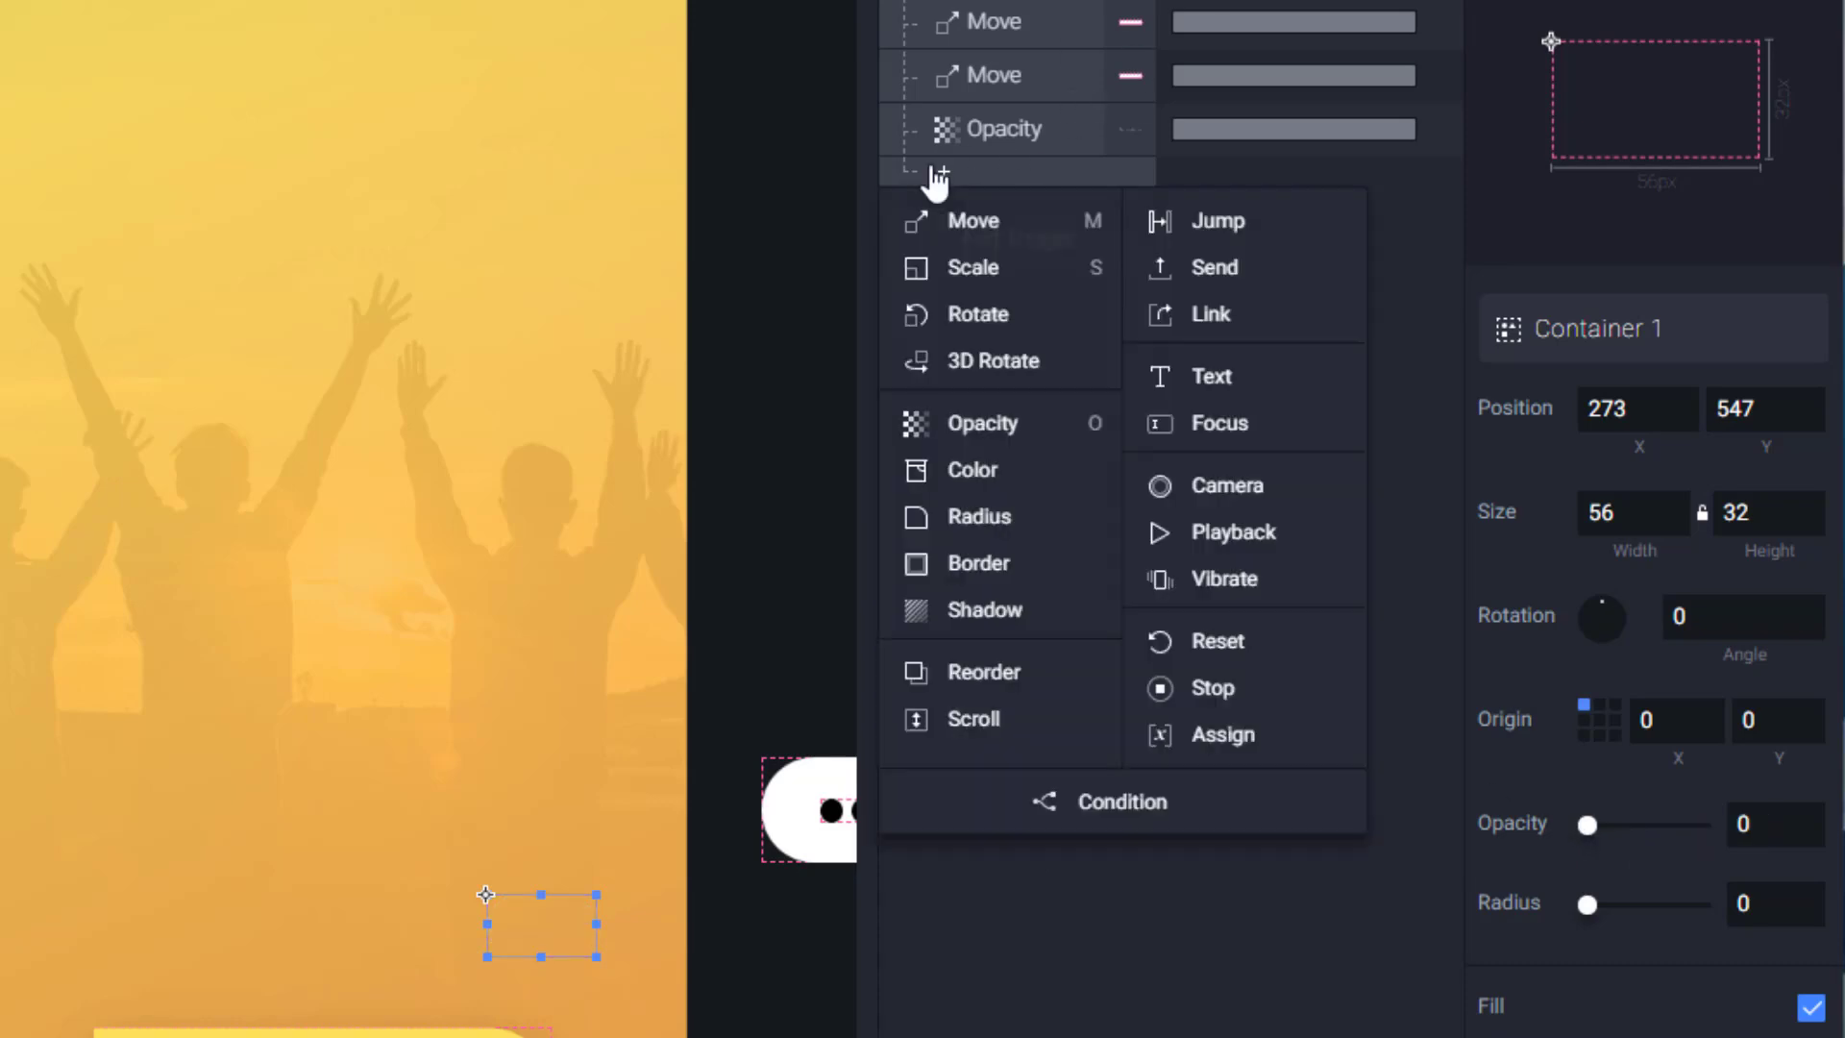
click(987, 430)
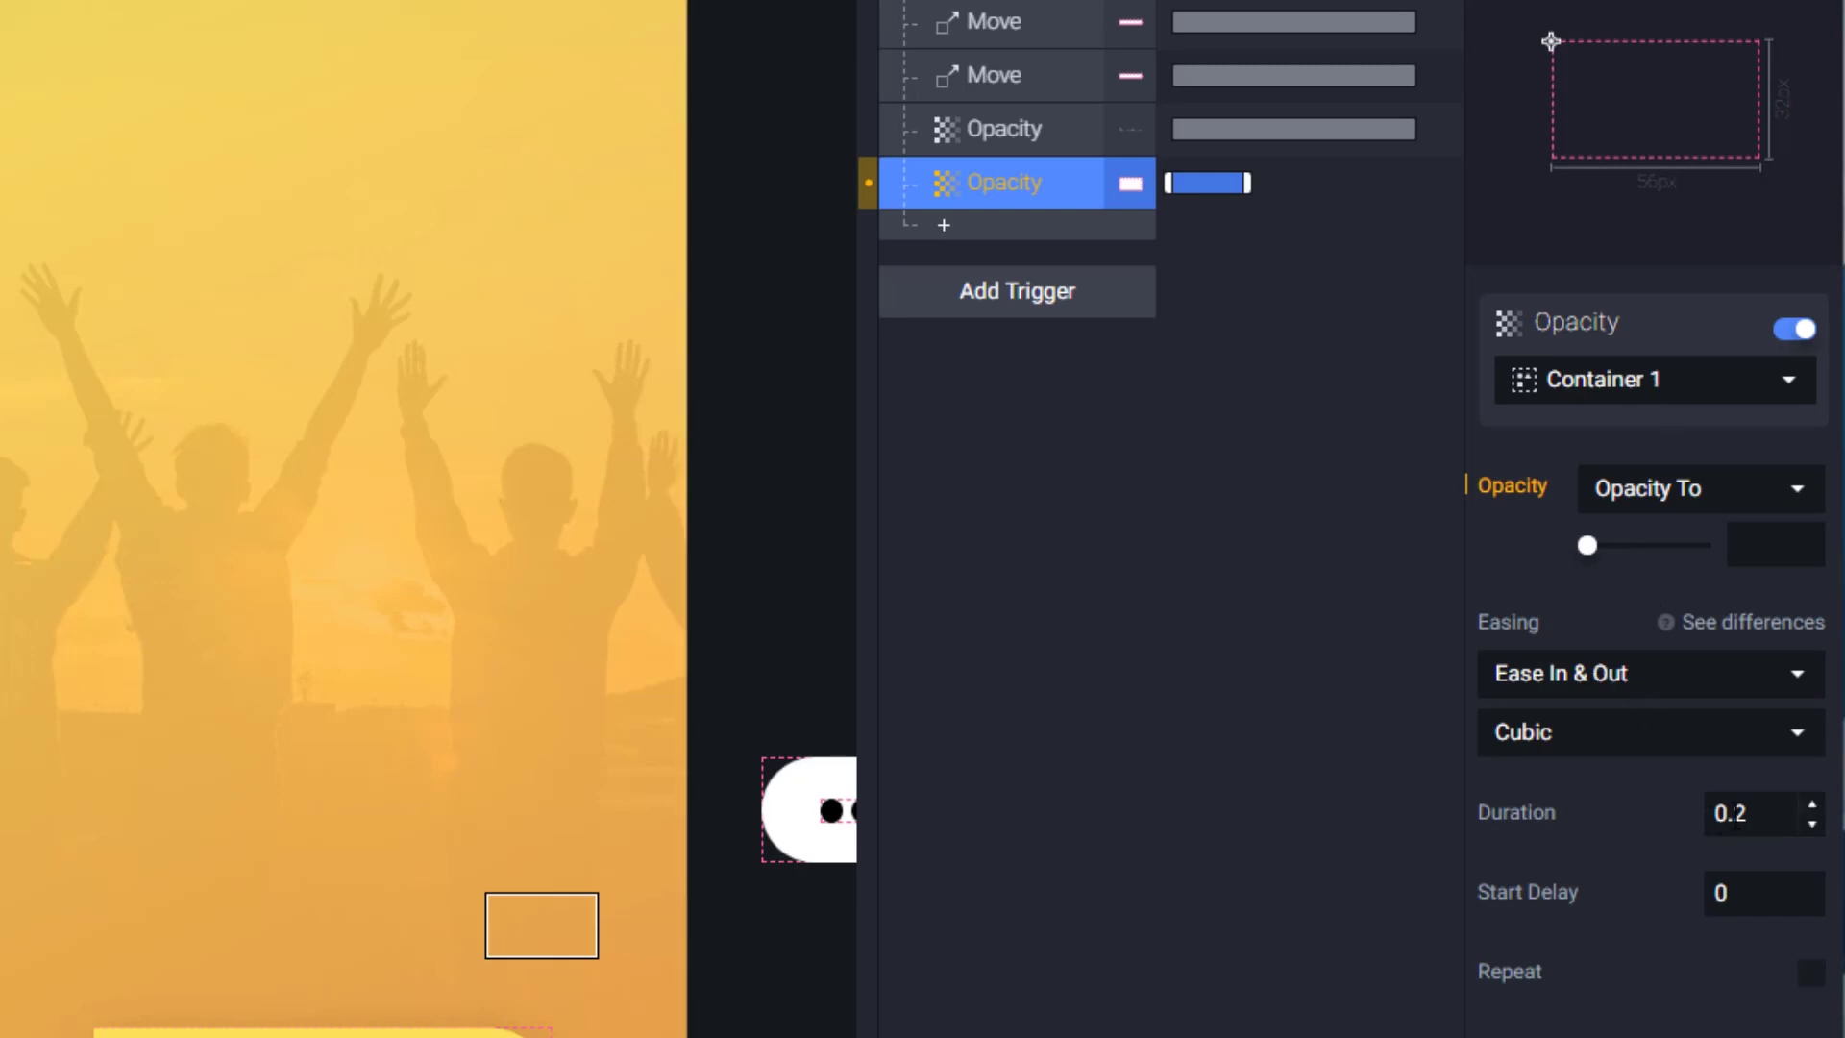
Step: Set Container 1's Opacity response to a duration of 0.7 and a target opacity of 100
drag(1734, 813, 1755, 813)
text(7)
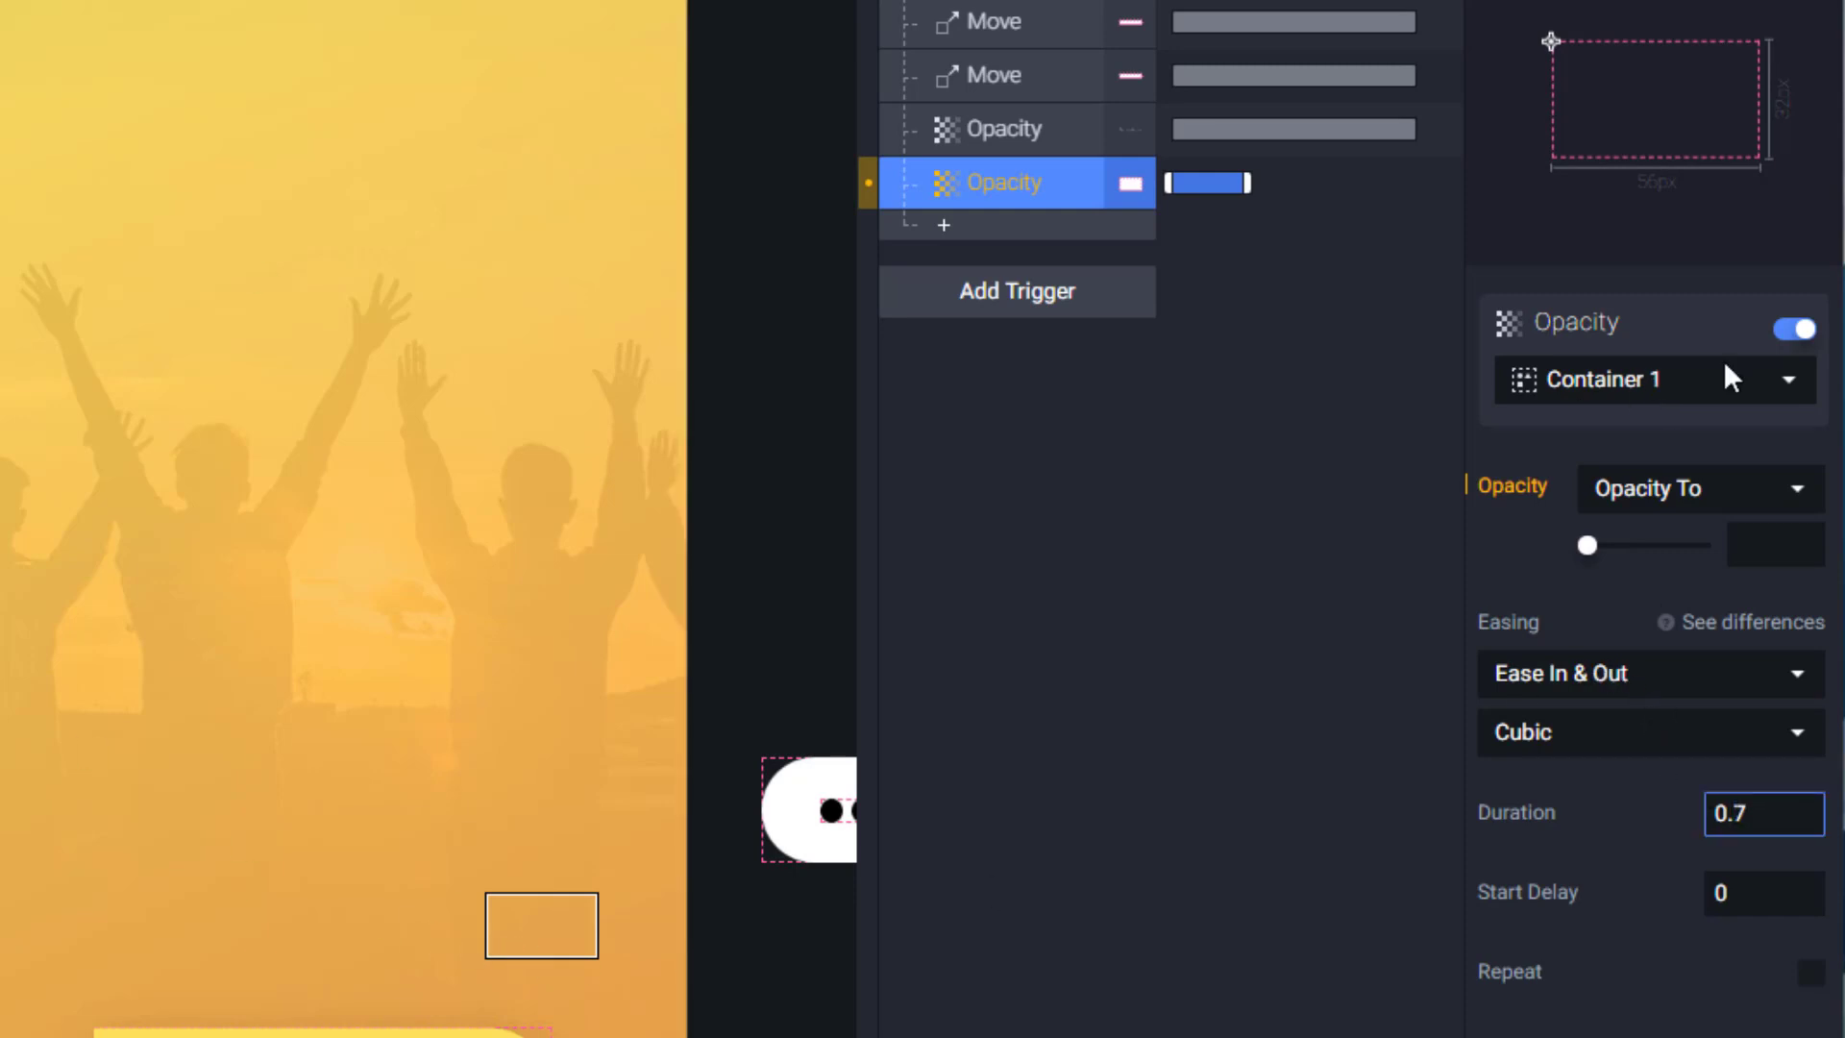
key(Return)
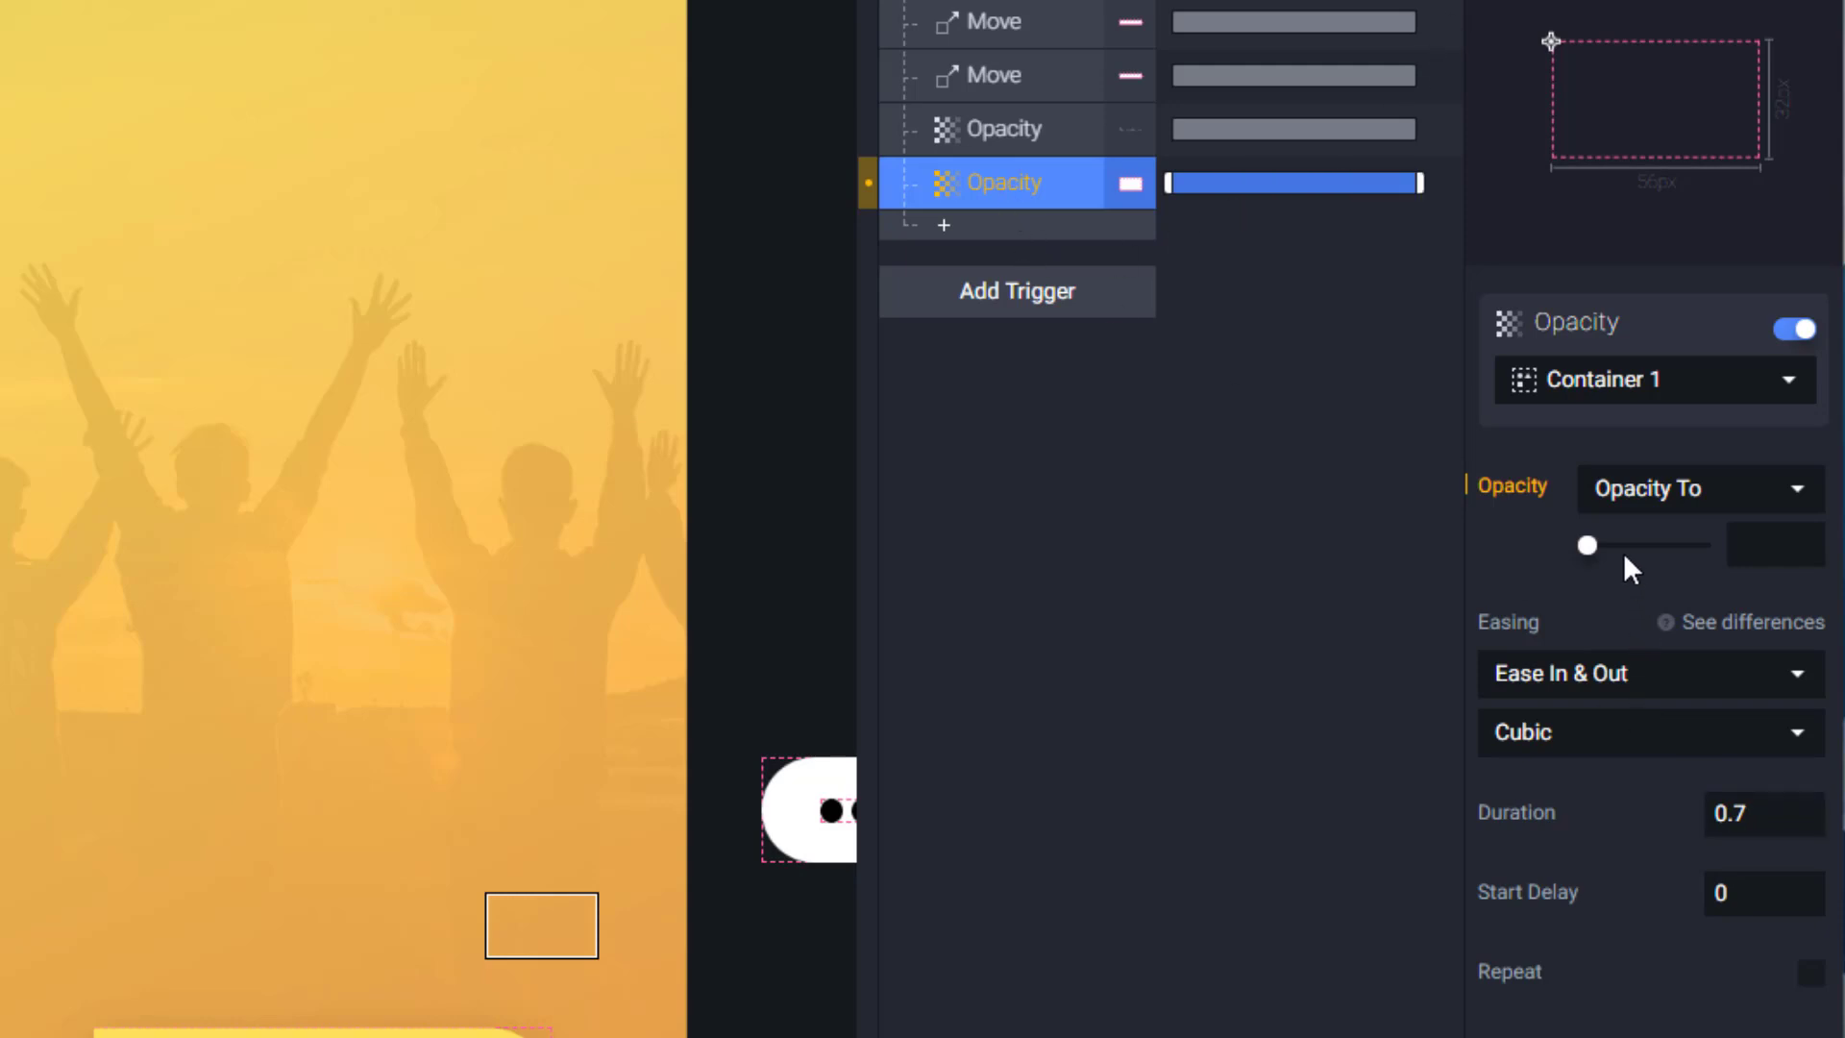
drag(1626, 545, 1705, 544)
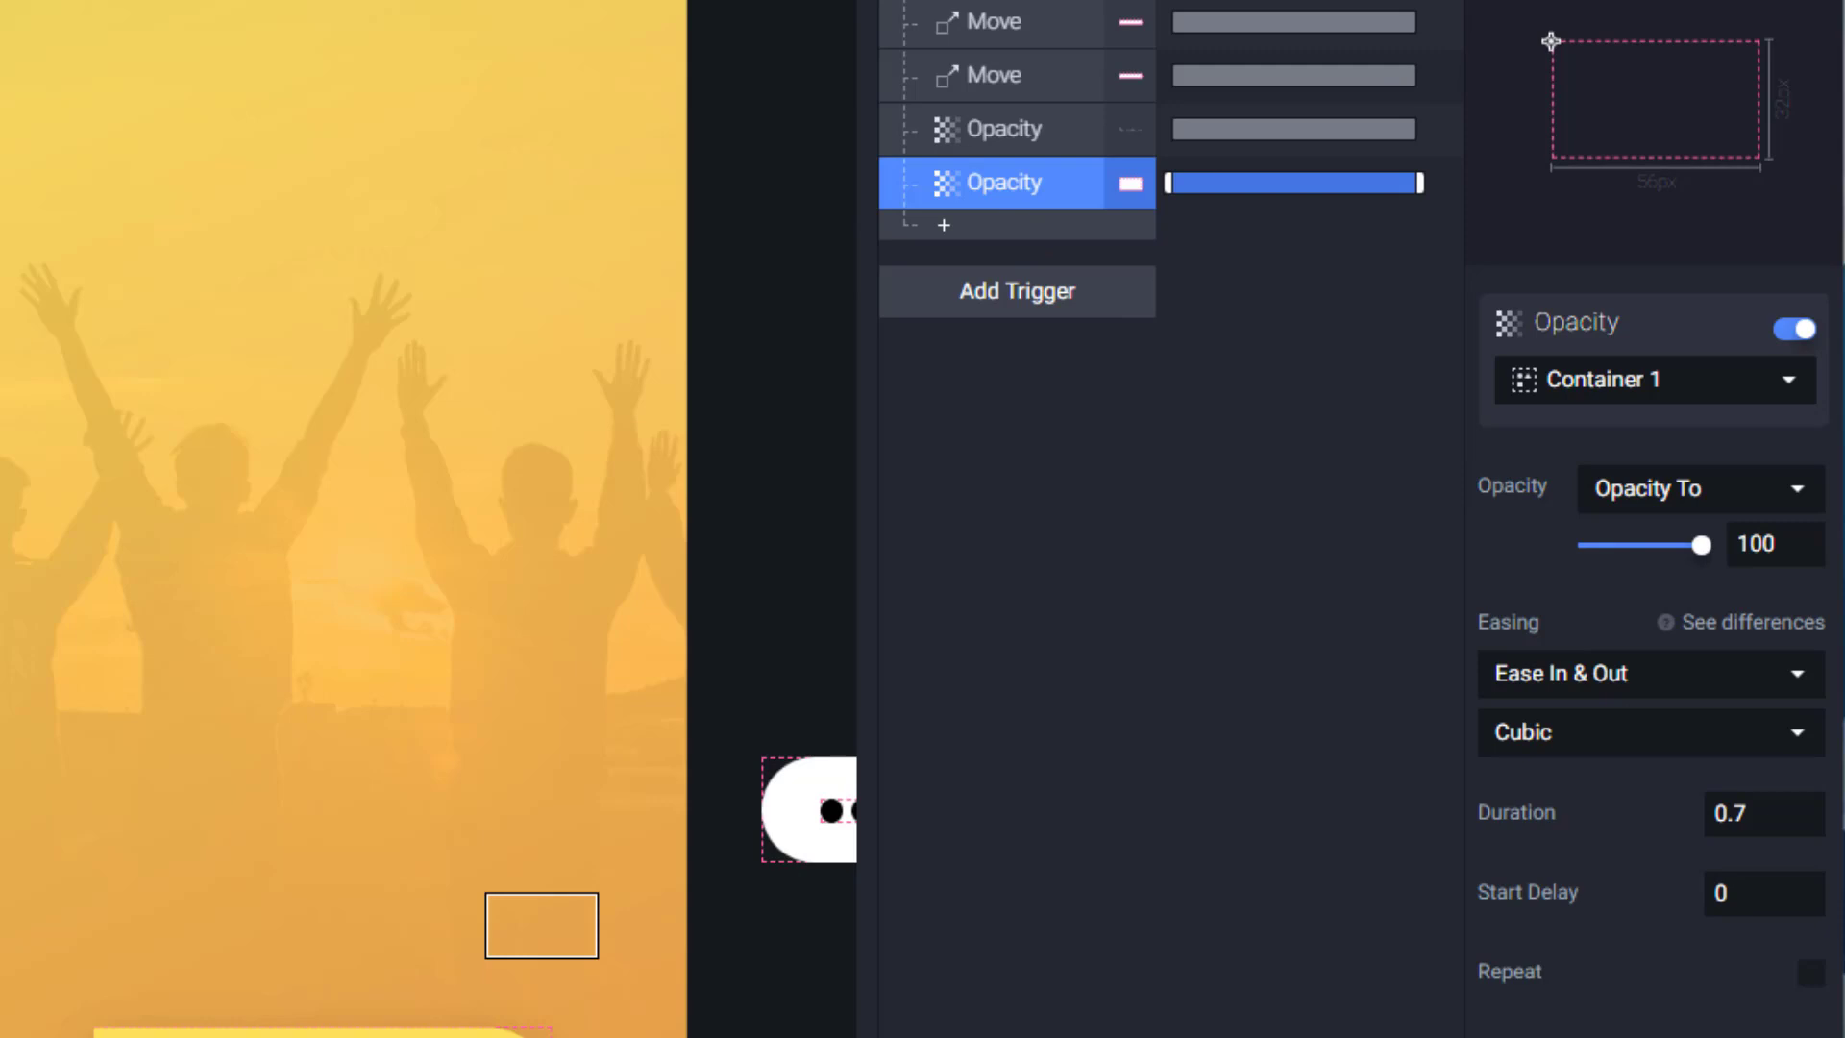
click(1016, 131)
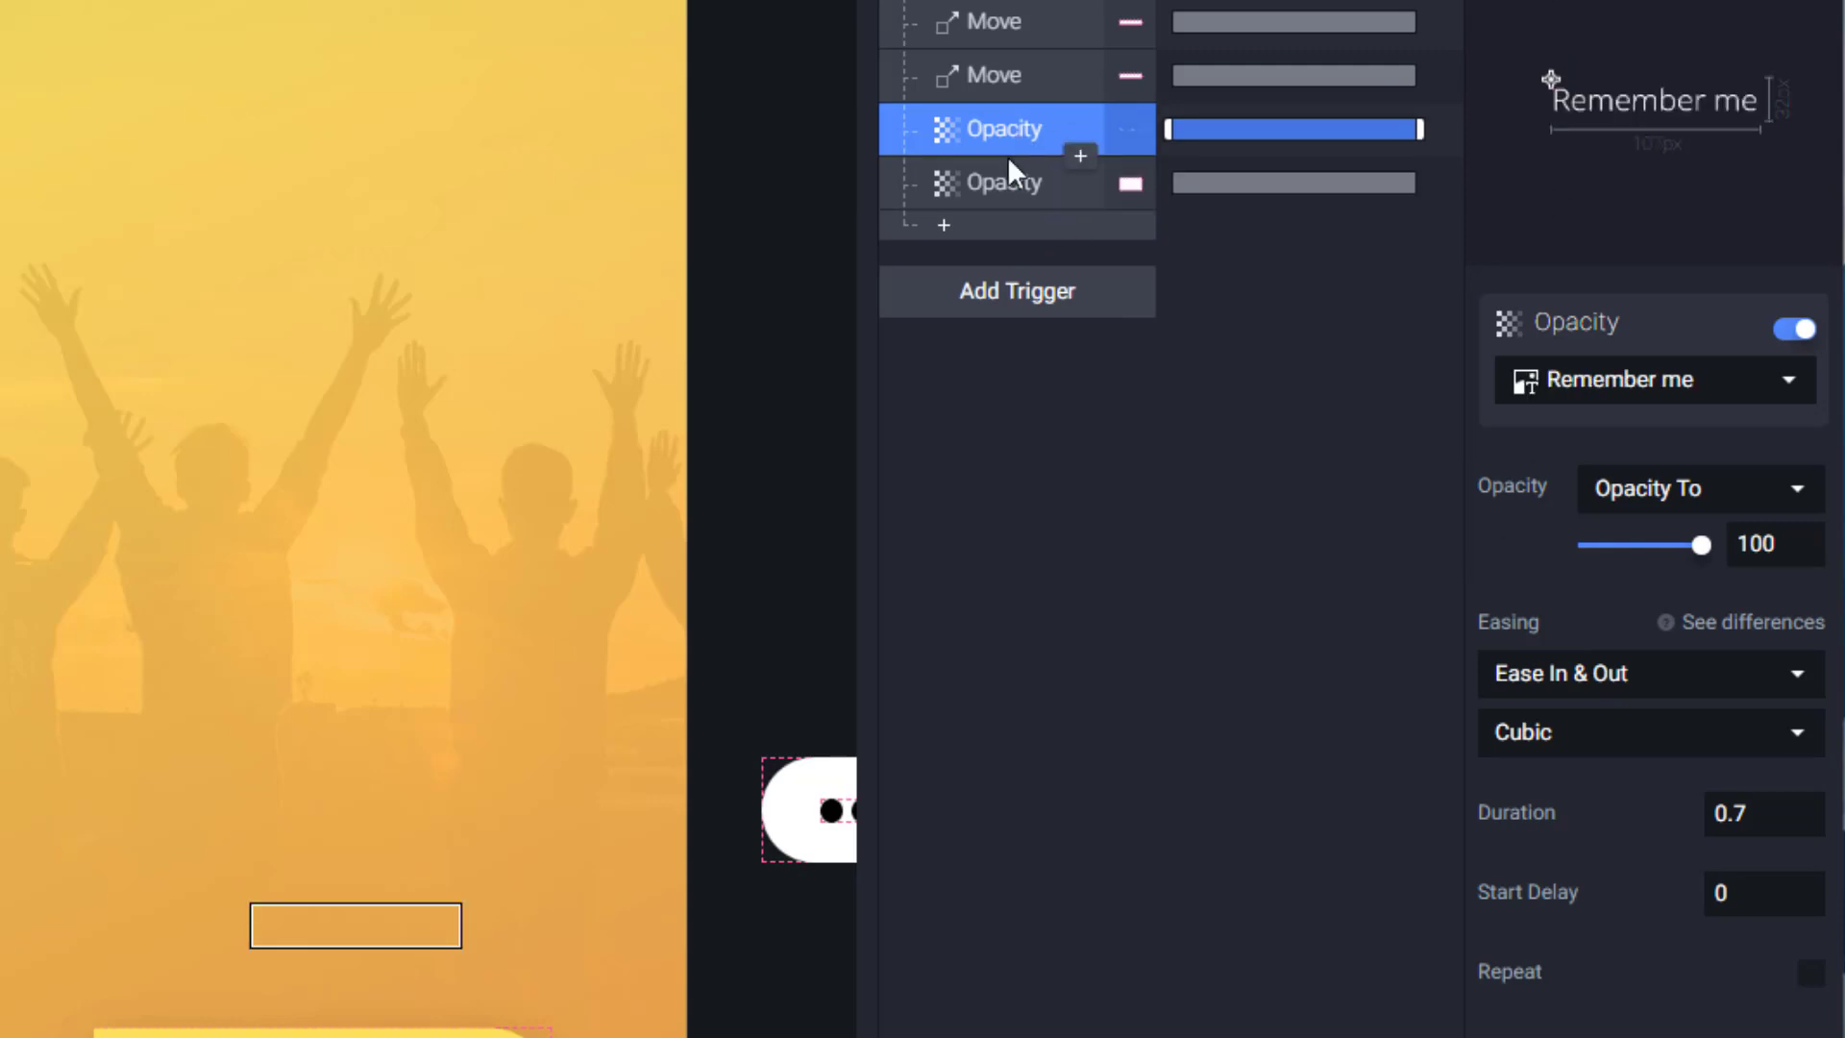
click(999, 187)
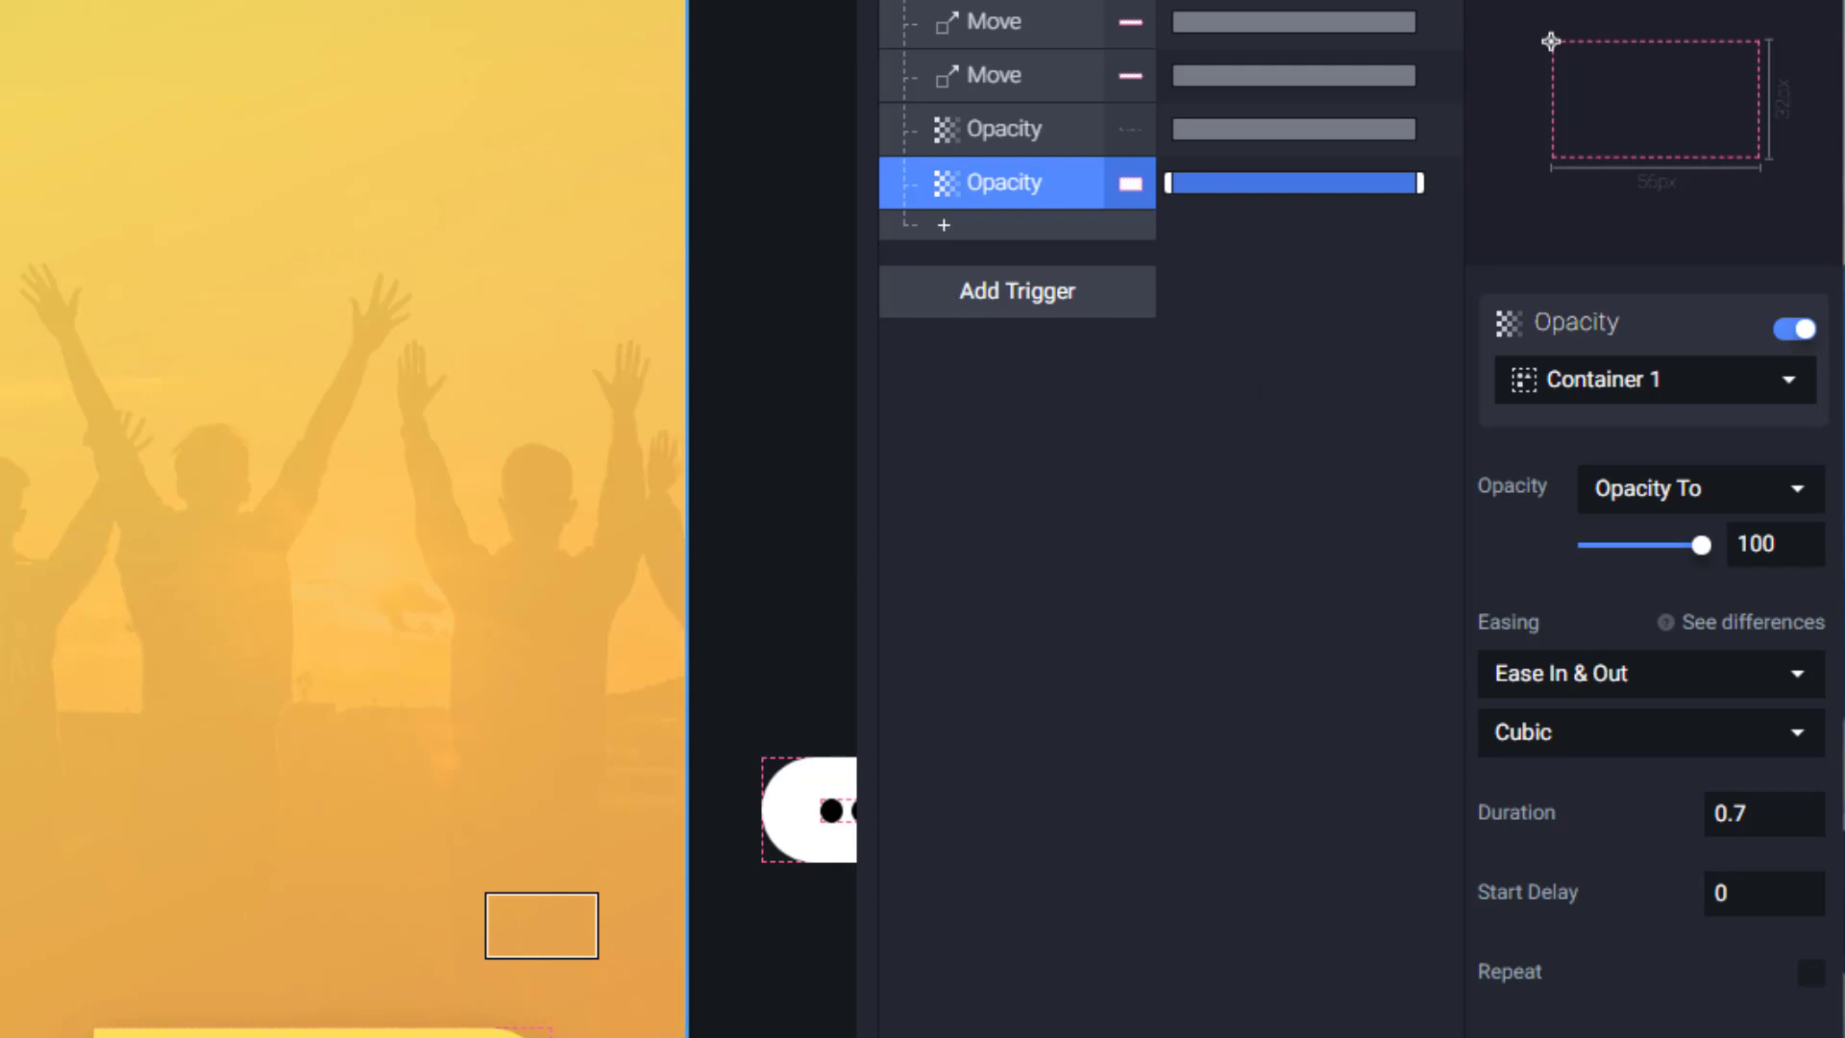
Step: Add an Opacity response for the Forgot Password? text to the Start trigger, with opacity 100 and duration 0.7
click(541, 925)
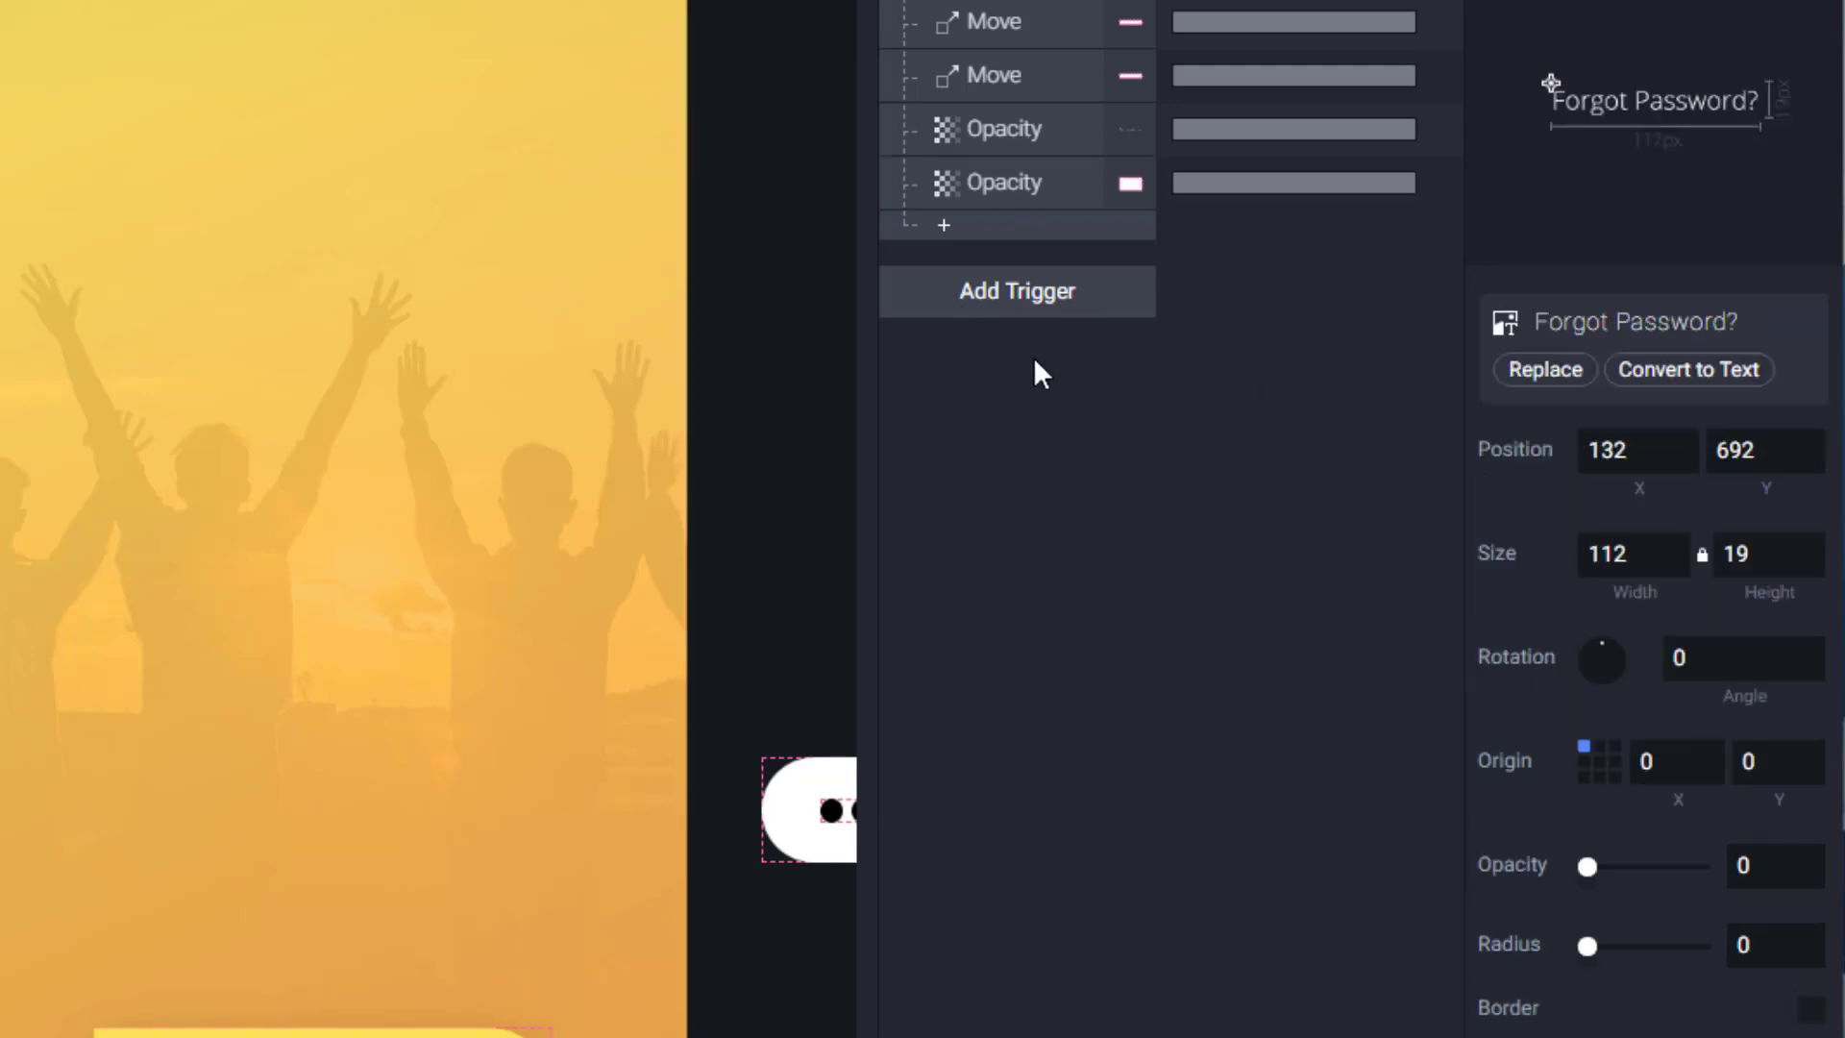
click(951, 227)
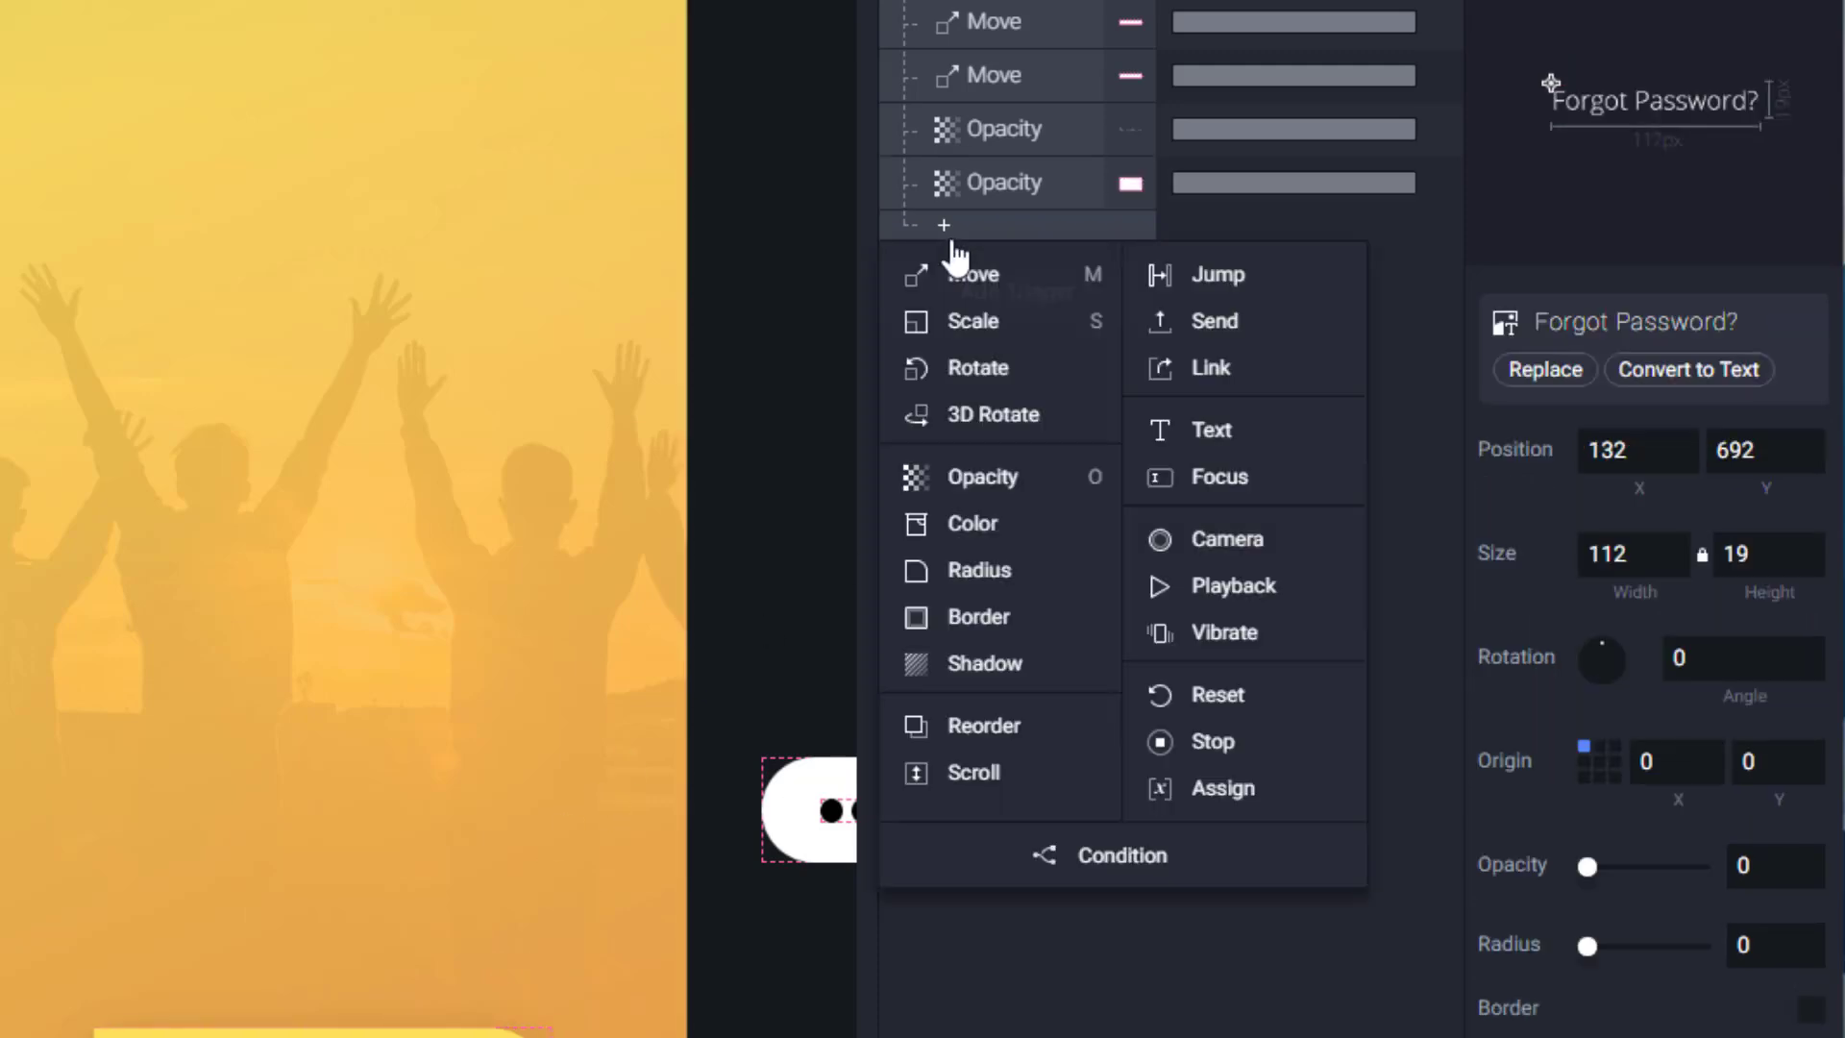
click(1013, 506)
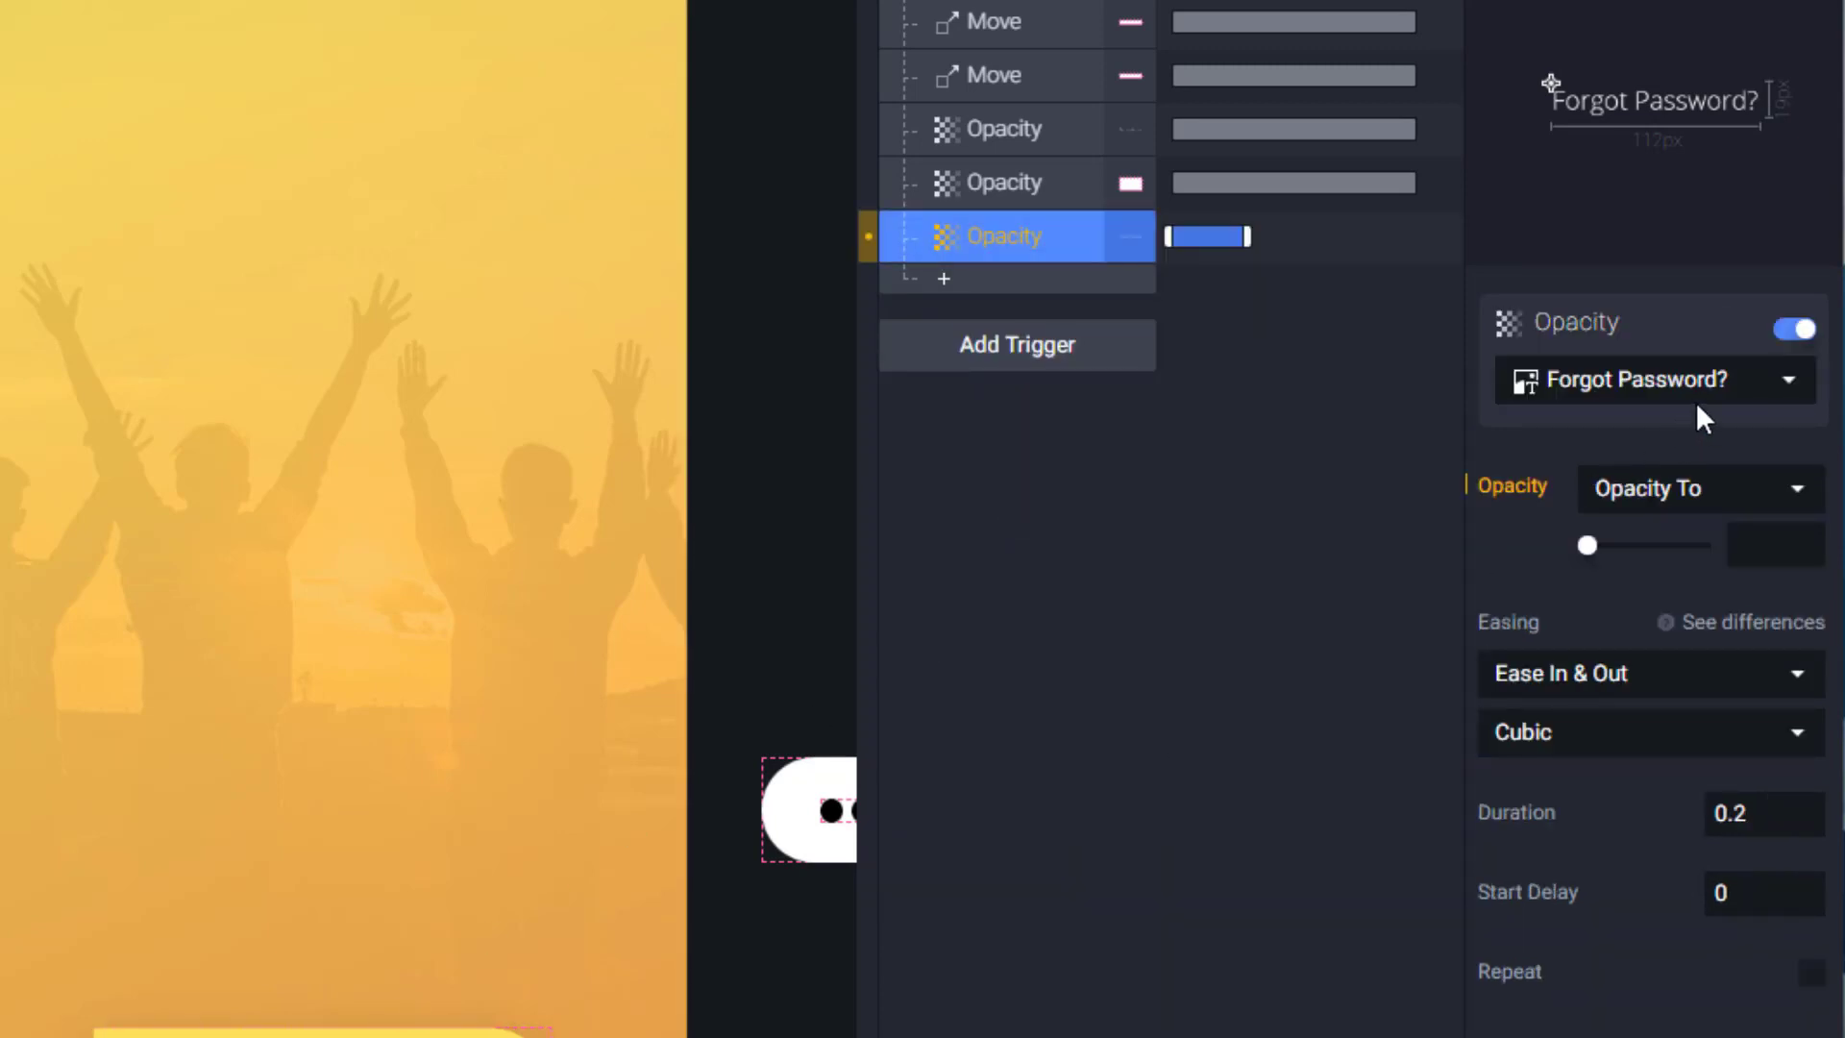
drag(1586, 544, 1733, 569)
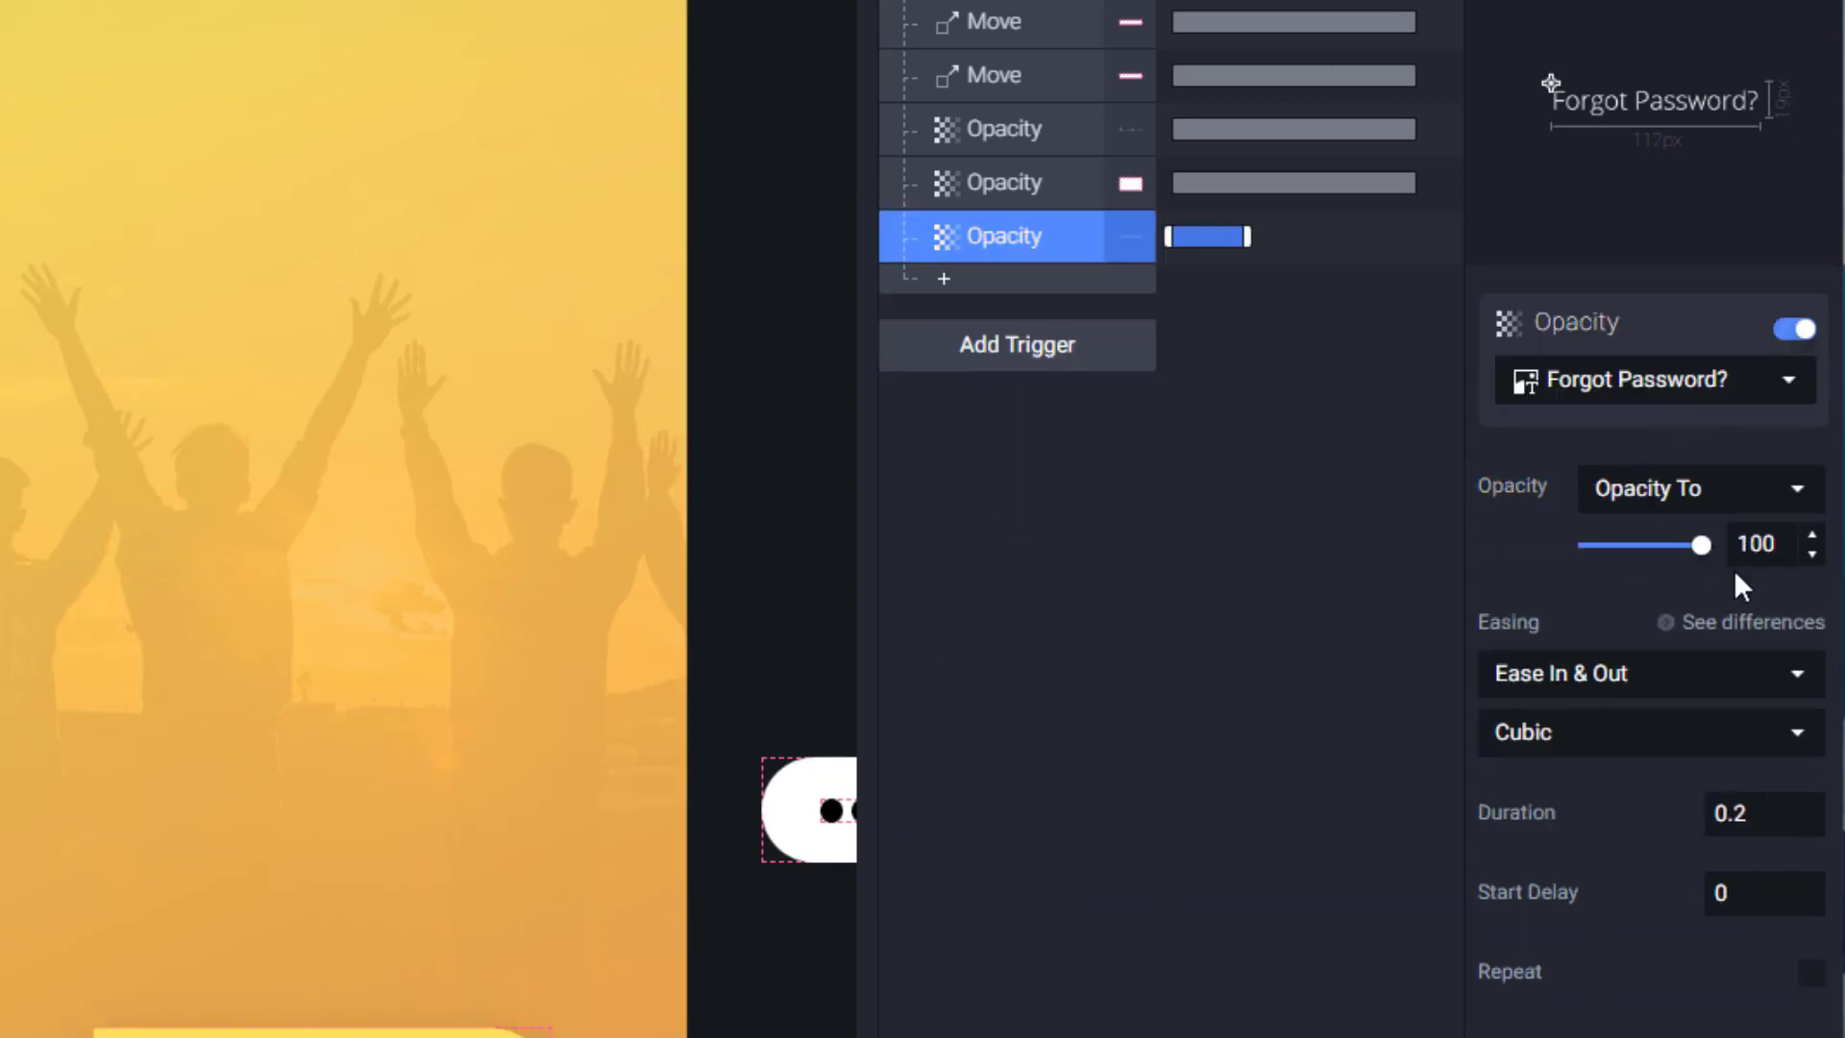
click(1746, 813)
drag(1747, 813, 1739, 814)
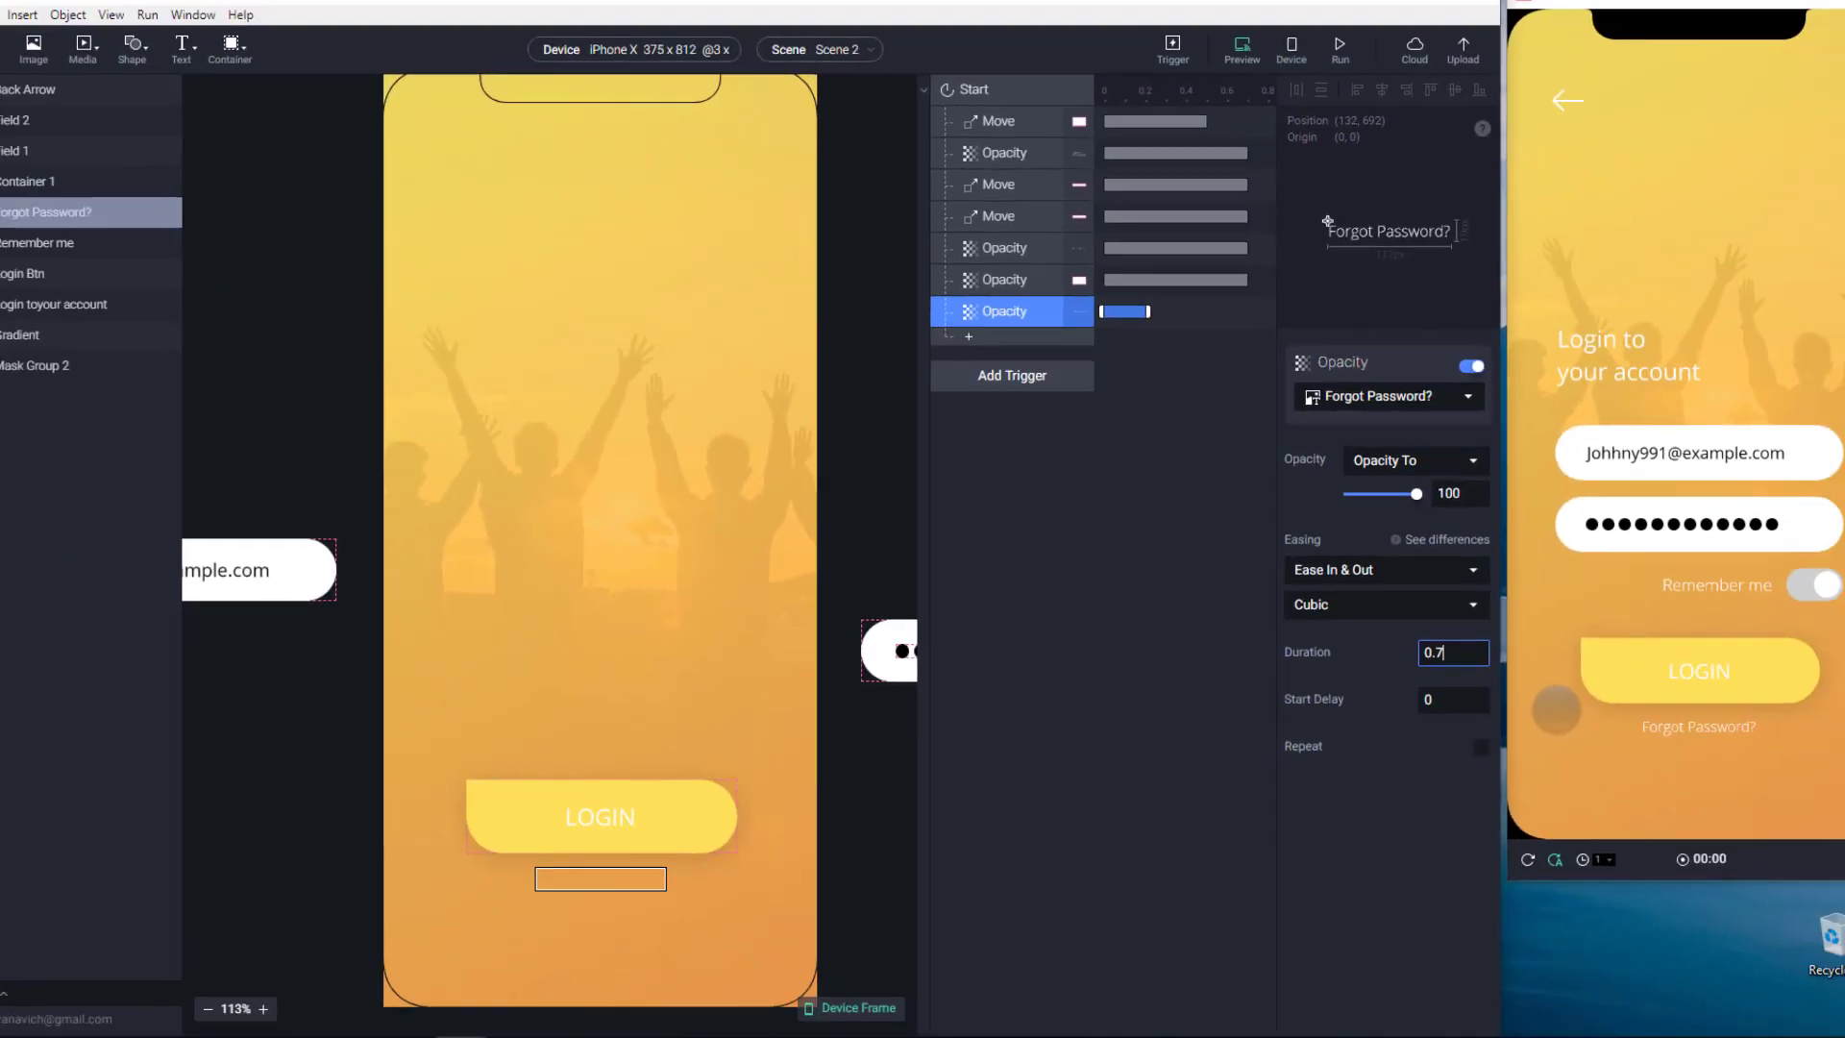
text(7)
Step: Replay the login screen's entrance animation several times in the preview to check the movements and fades
click(1336, 86)
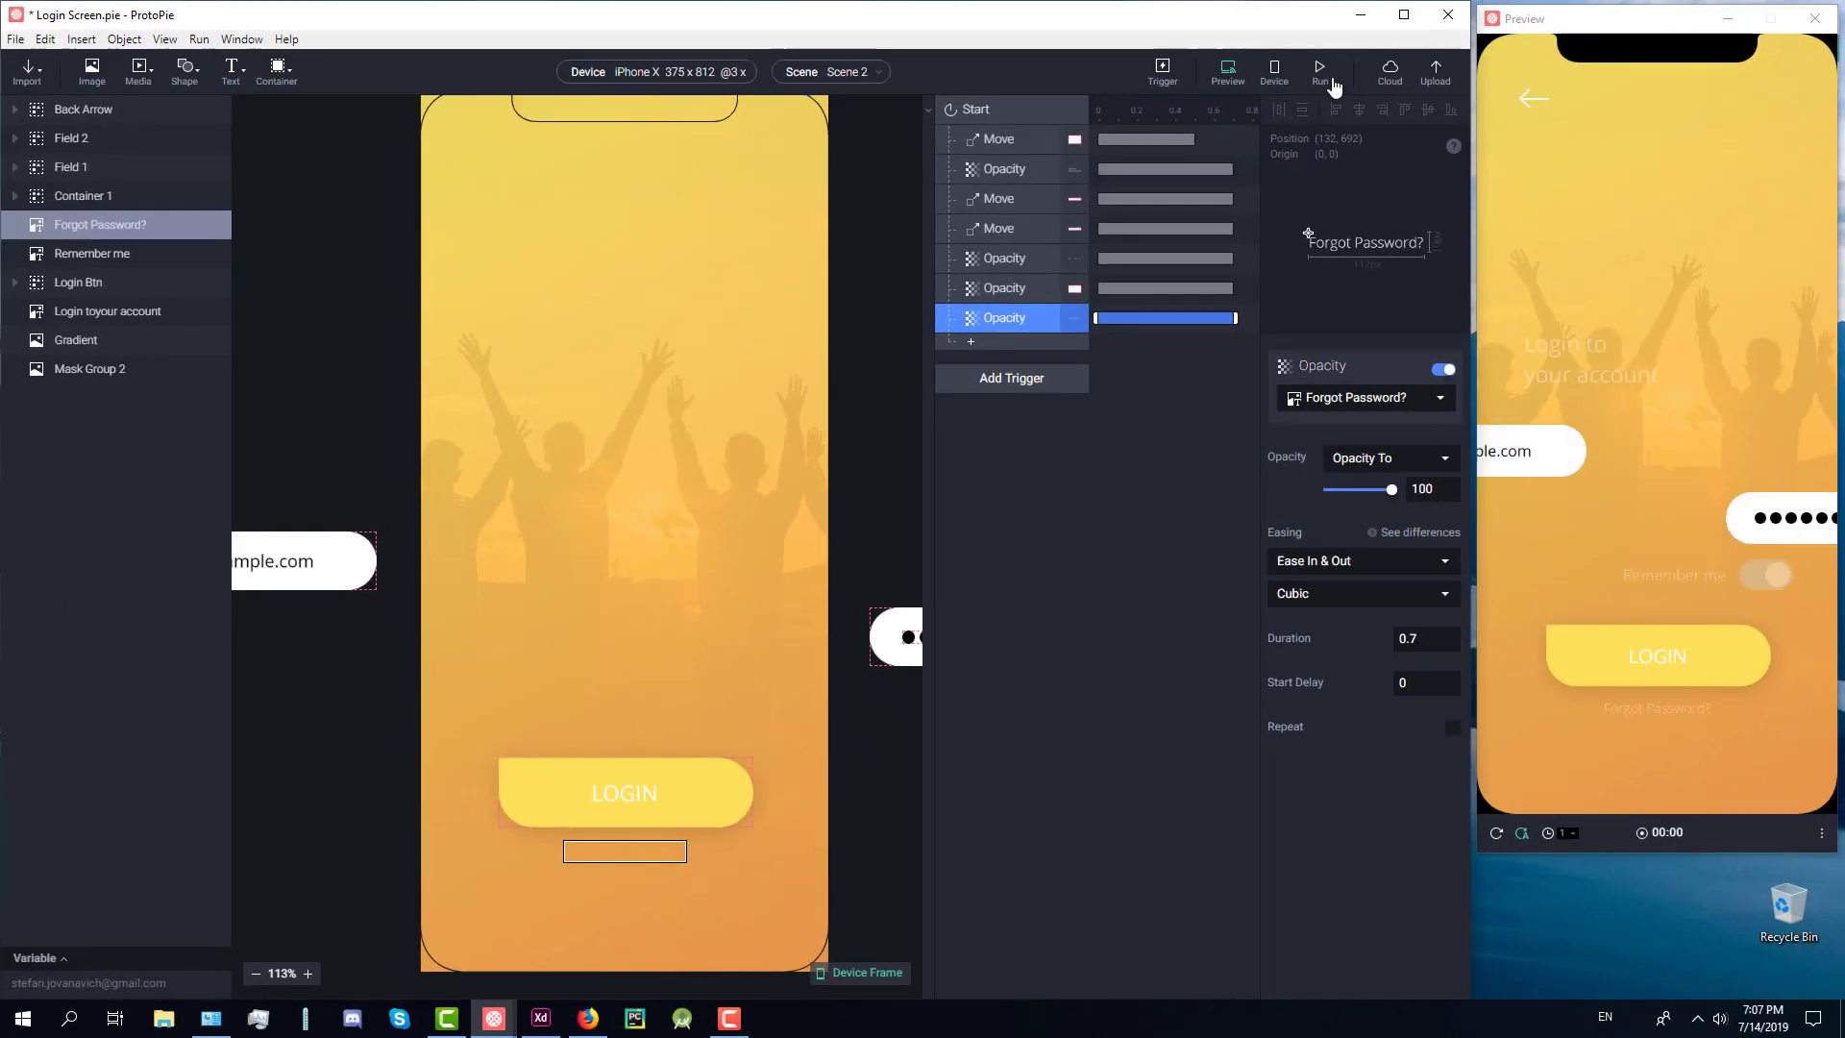
click(1335, 87)
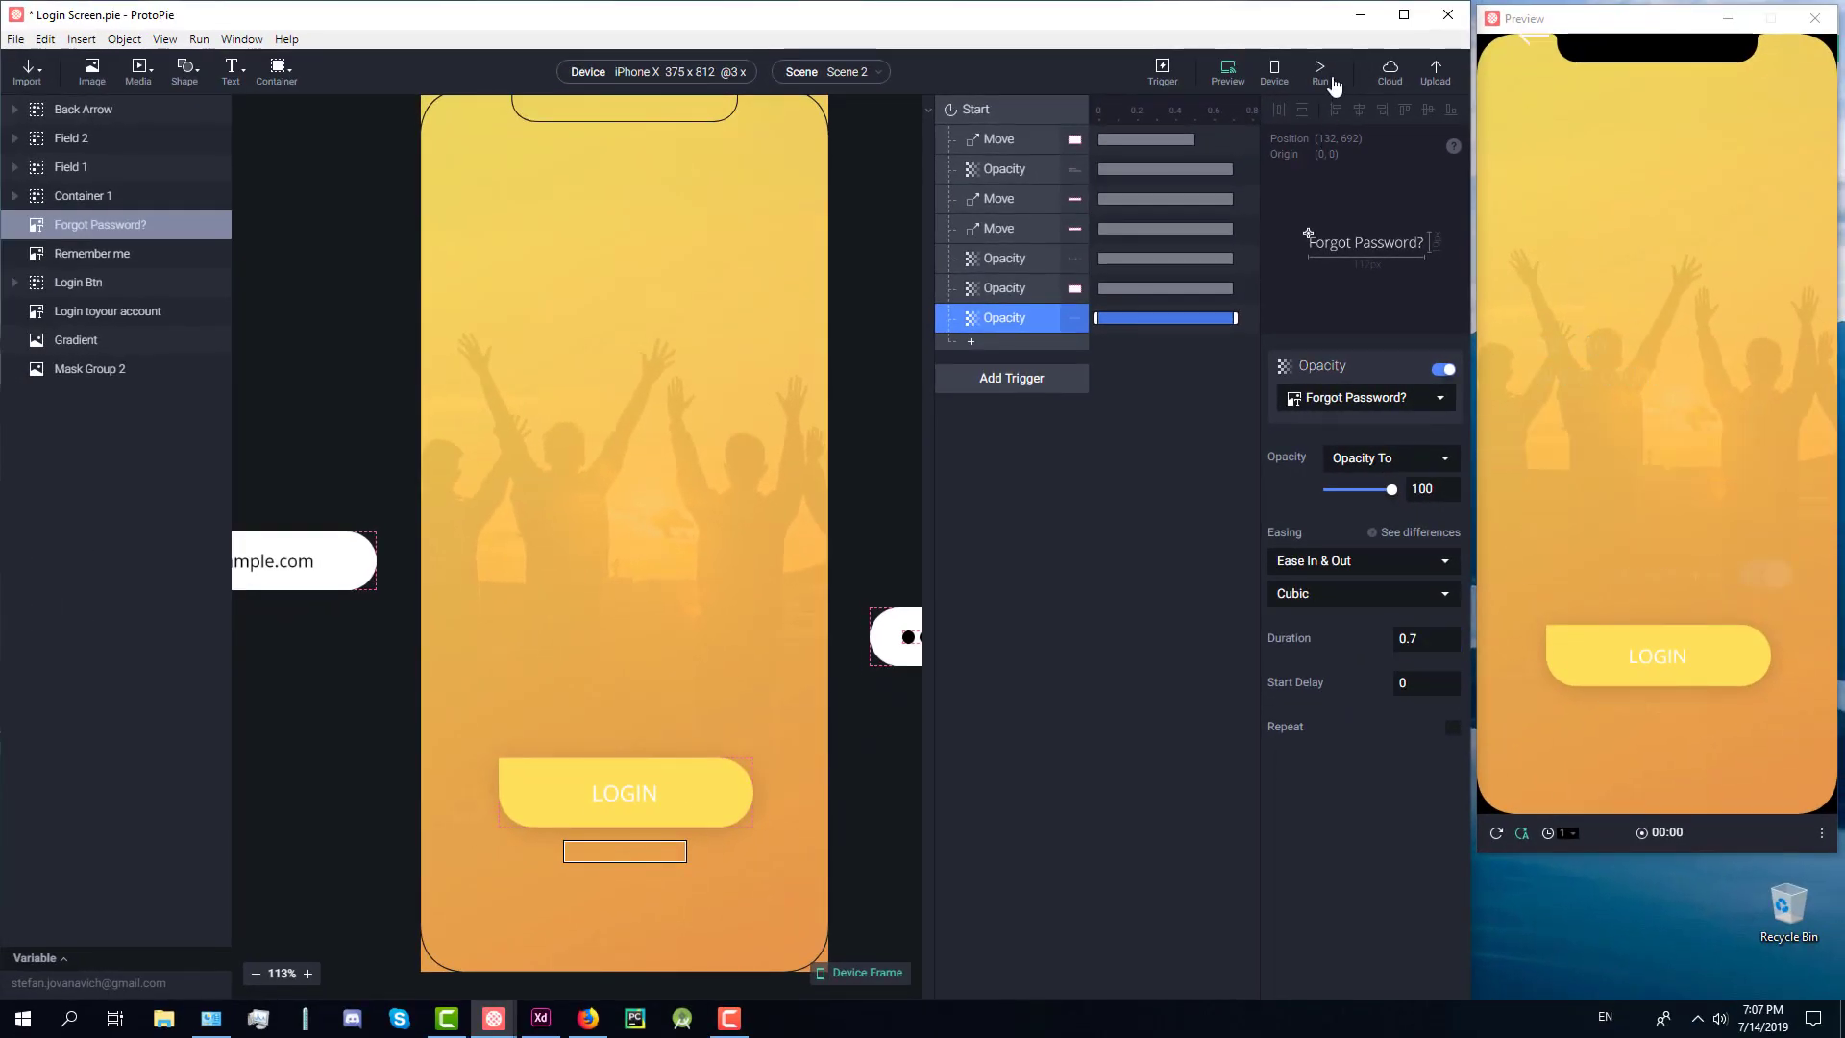
click(1335, 87)
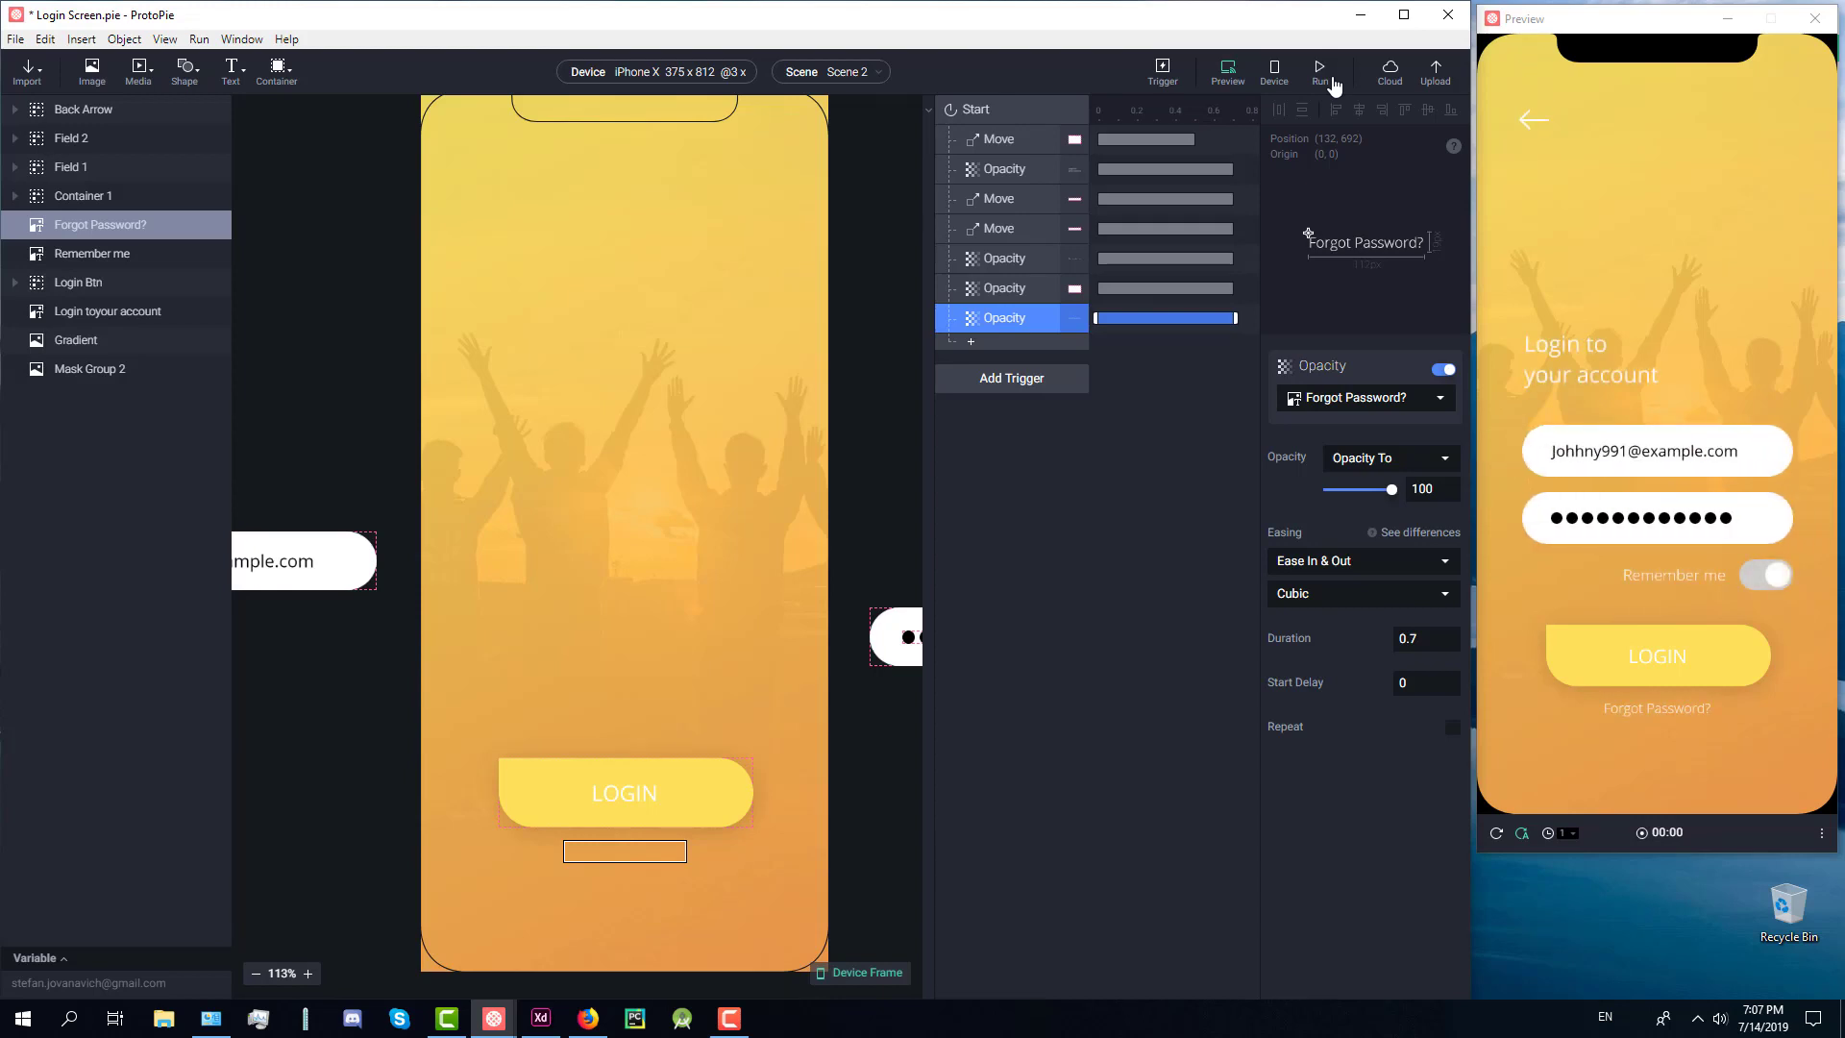
click(1336, 86)
click(1335, 86)
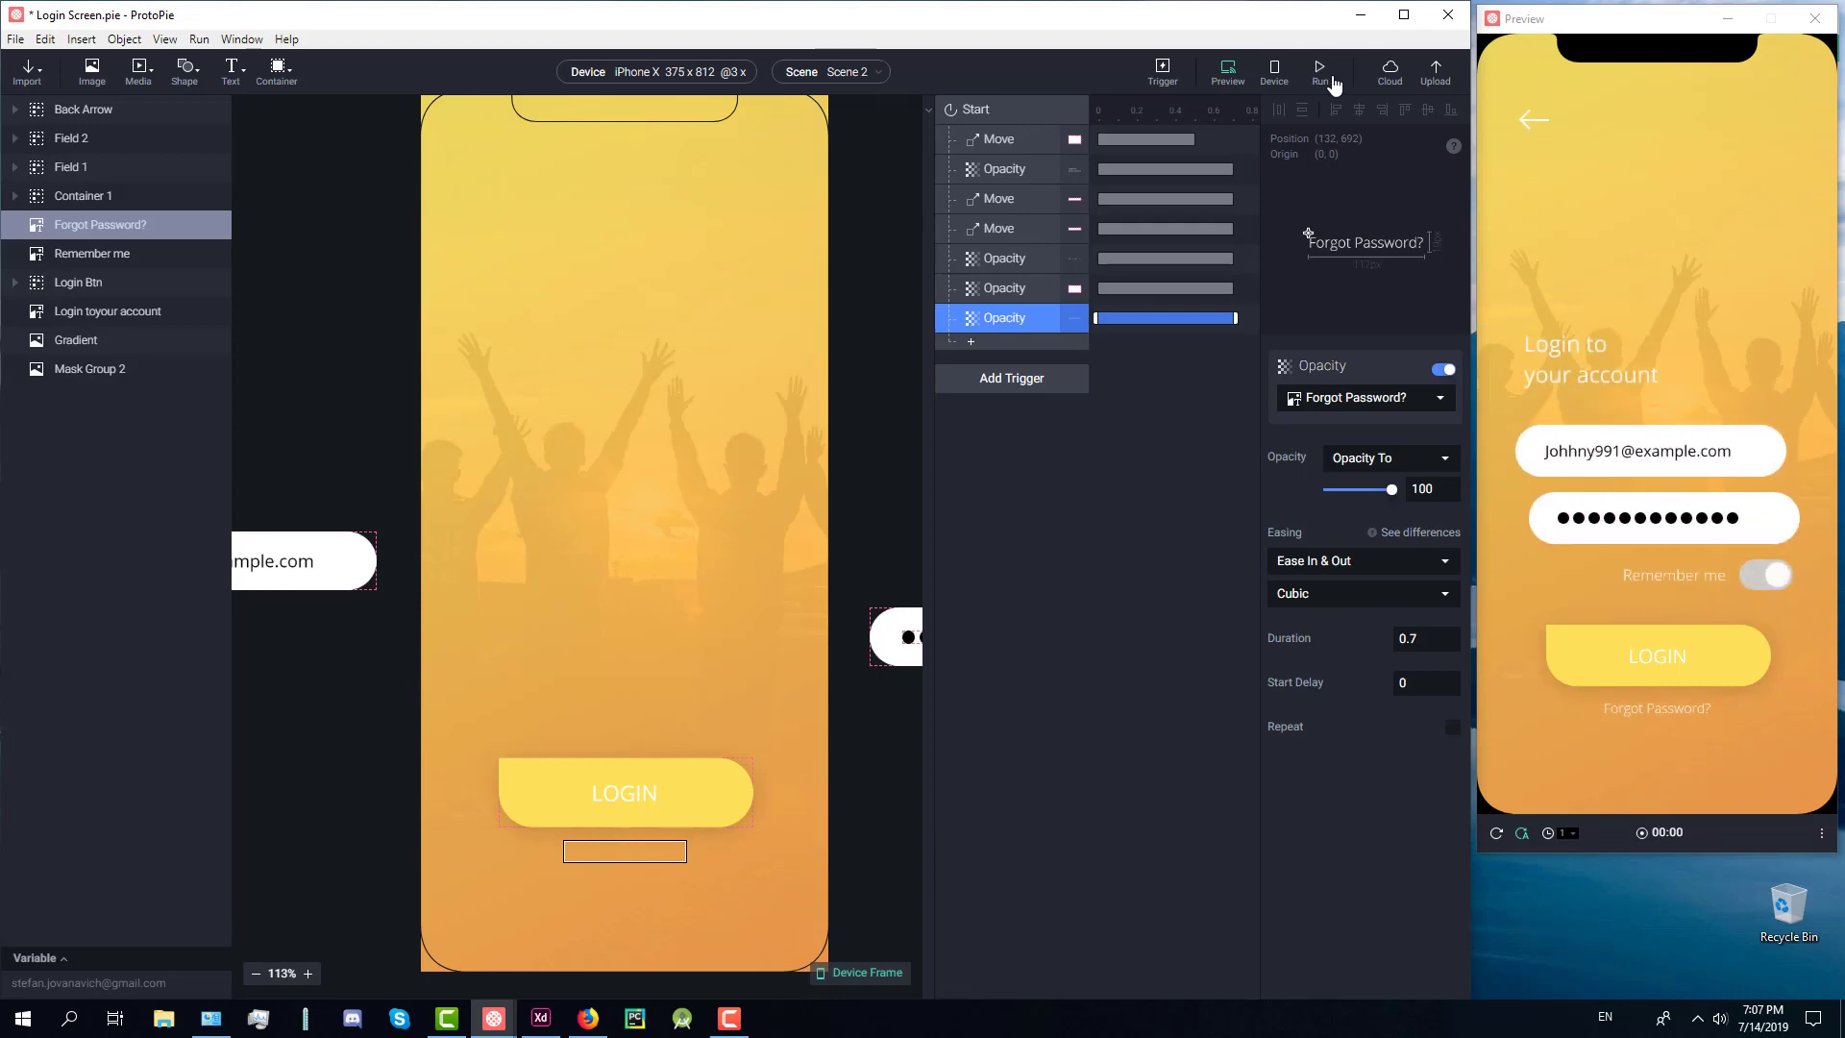
click(1335, 87)
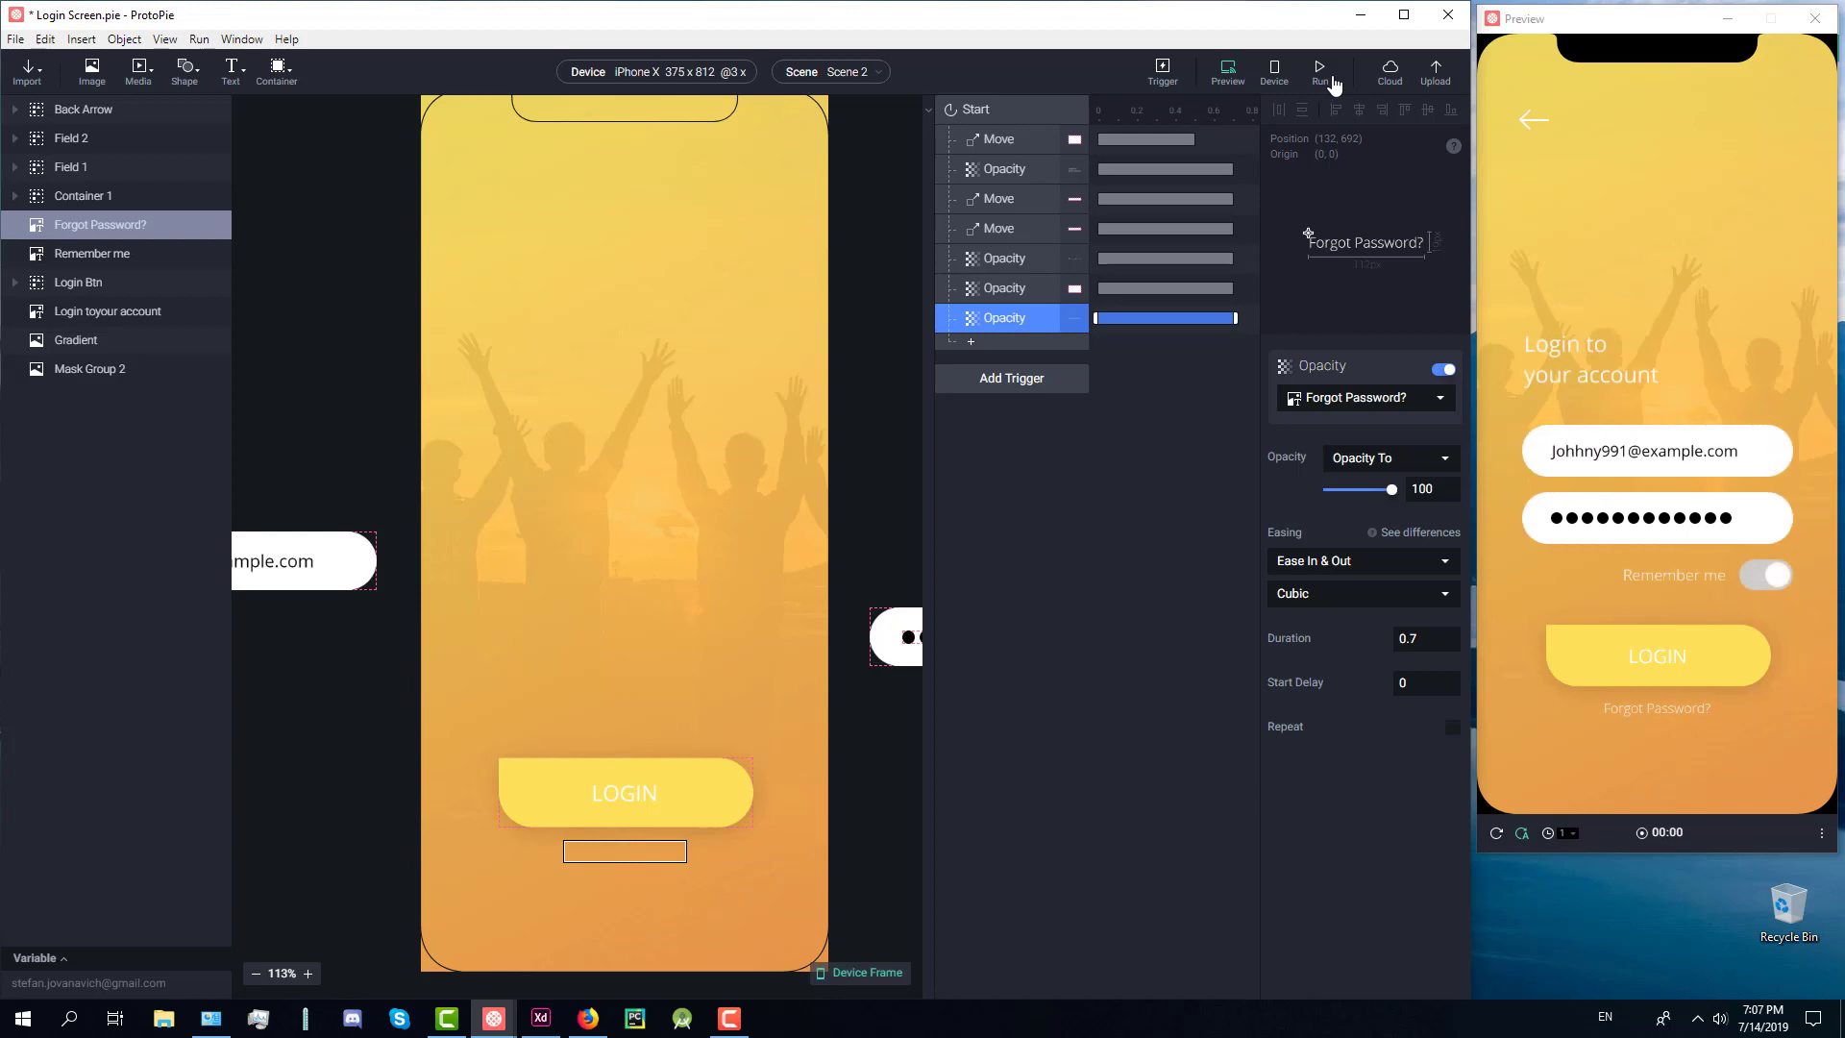
Step: Add a Move response for the Login Btn to the Start trigger with a target X position of 72
click(711, 815)
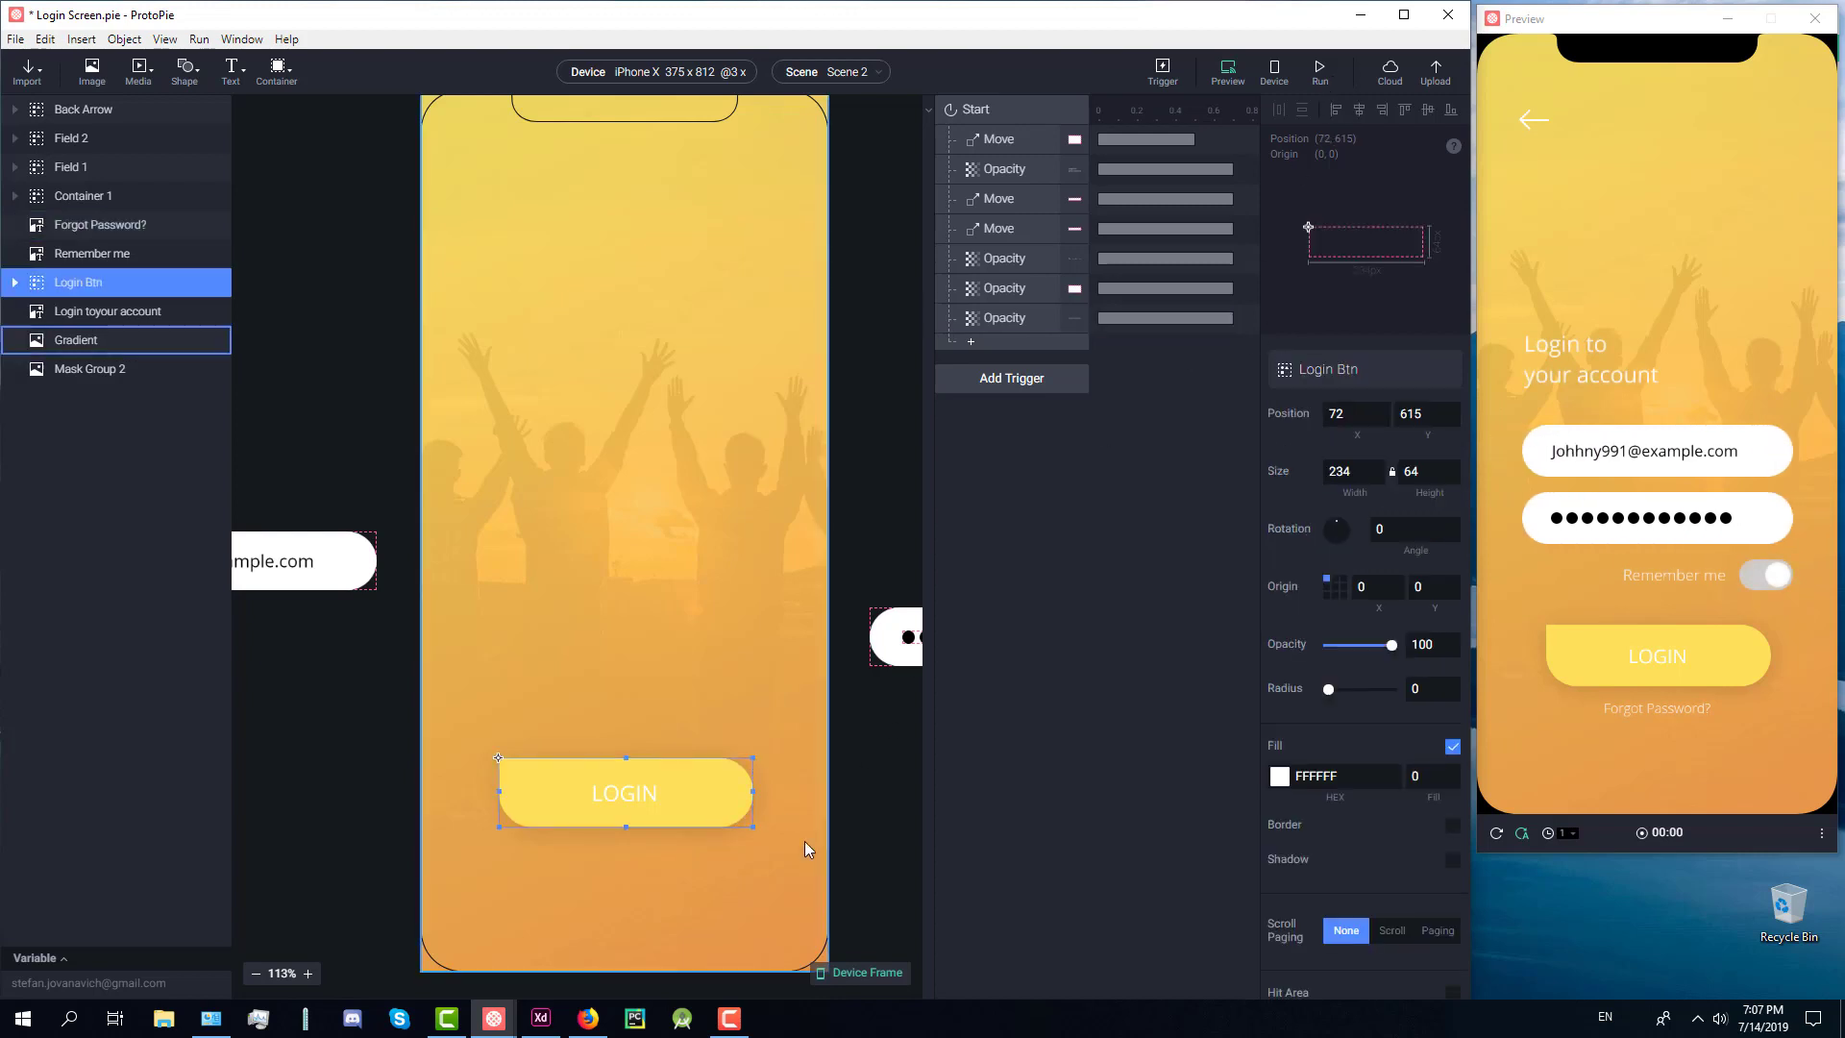
scroll(818, 799, down, 3)
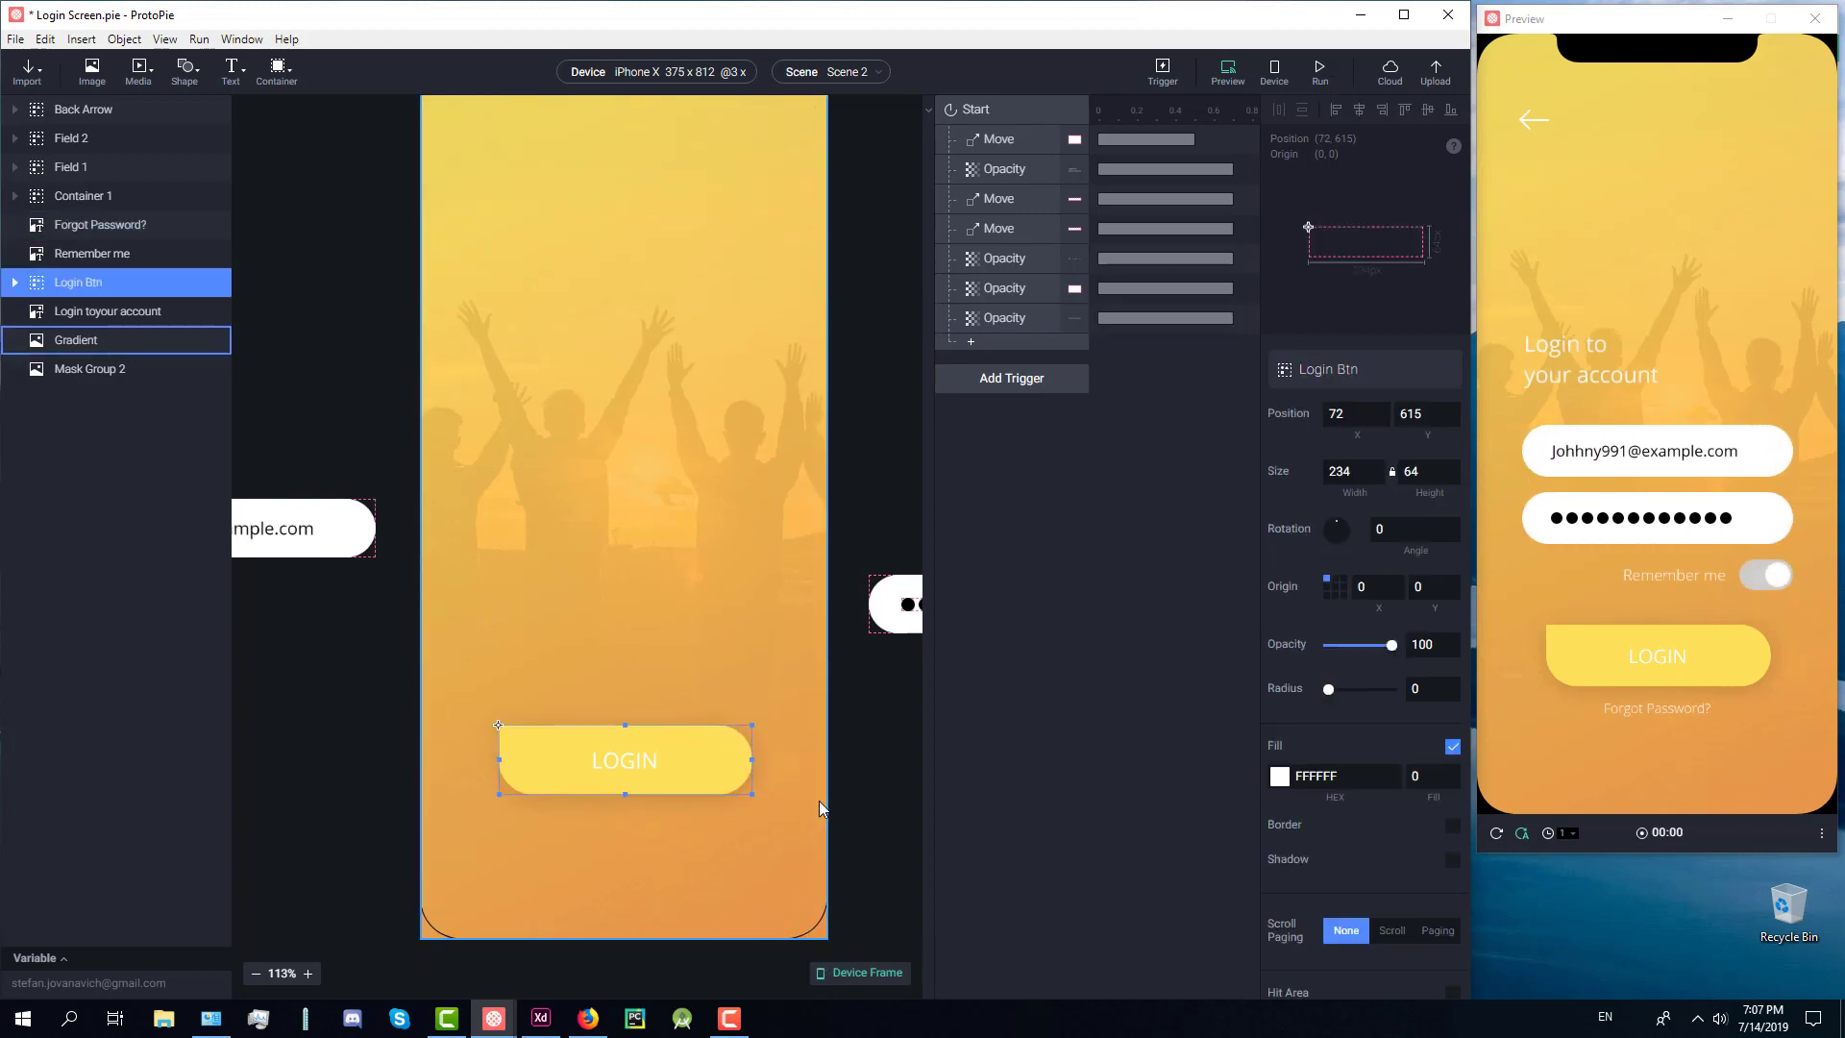
click(1355, 418)
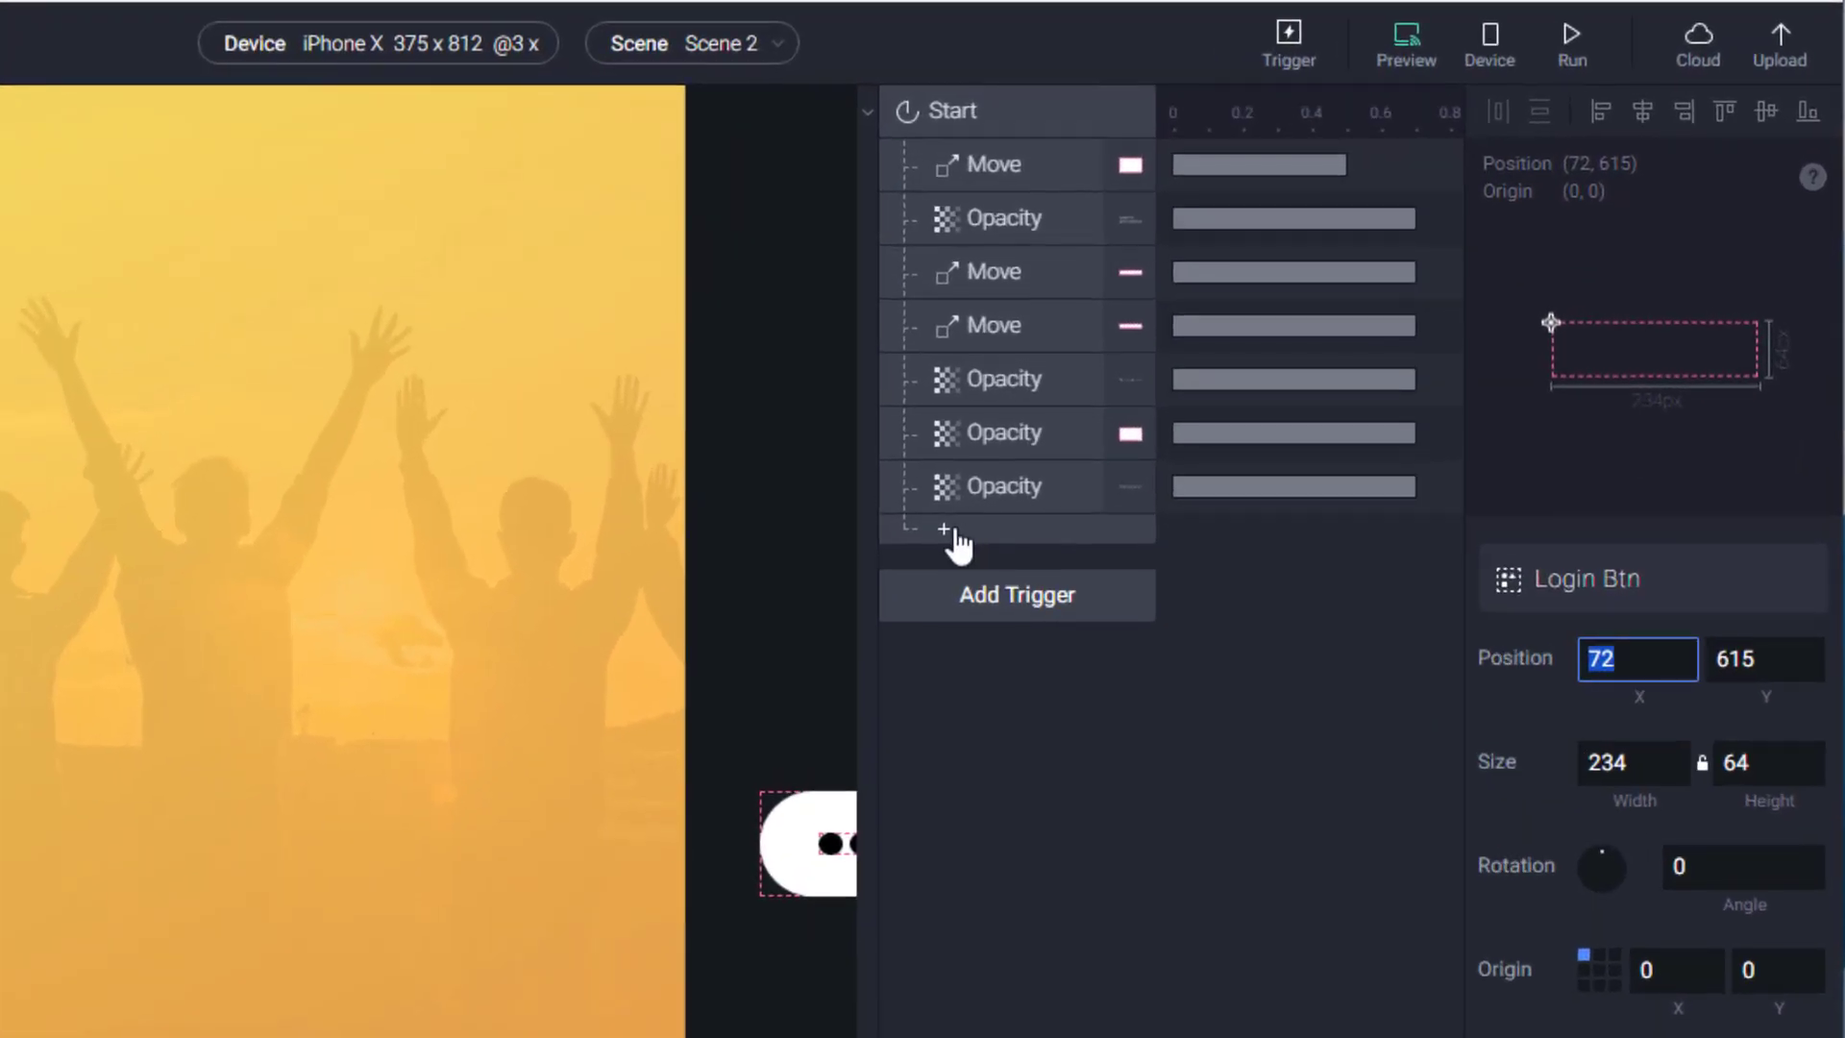
click(954, 534)
click(1000, 589)
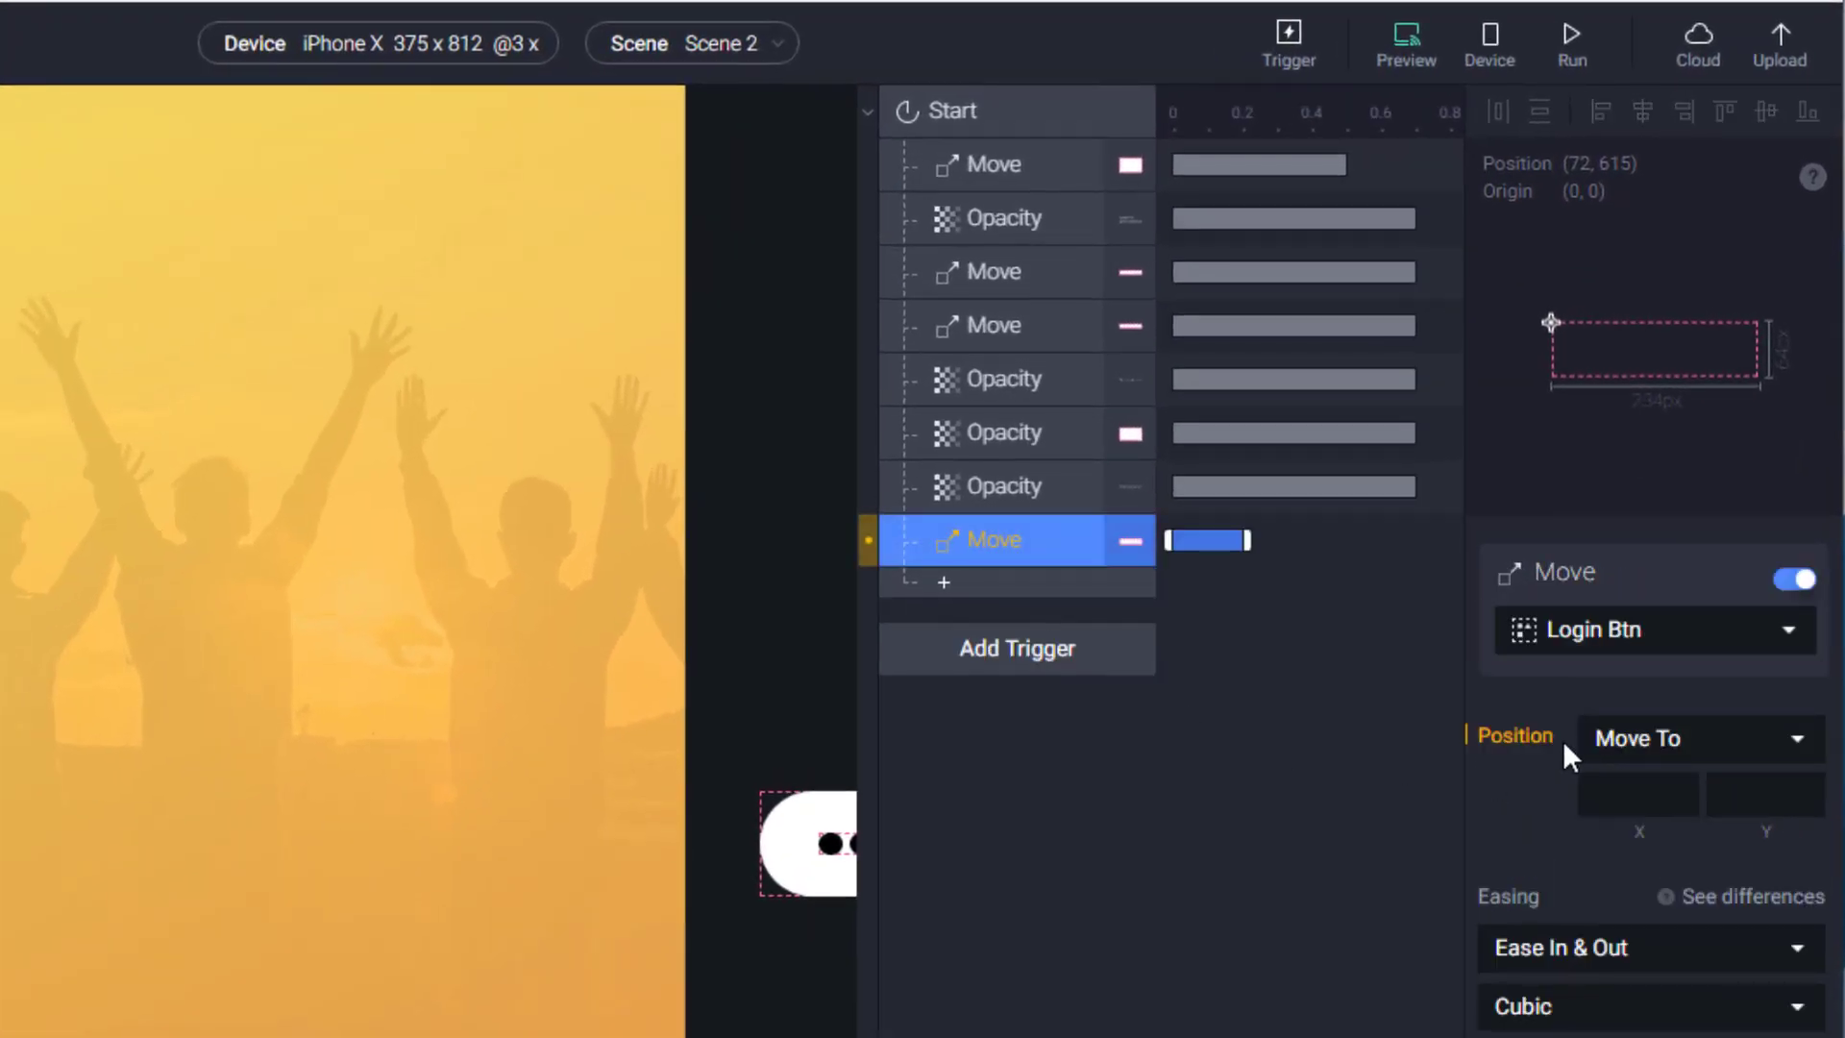
click(1660, 807)
text(72)
Step: Set the Login Btn's Move response to a target Y position of 615 and a duration of 0.7
click(317, 1020)
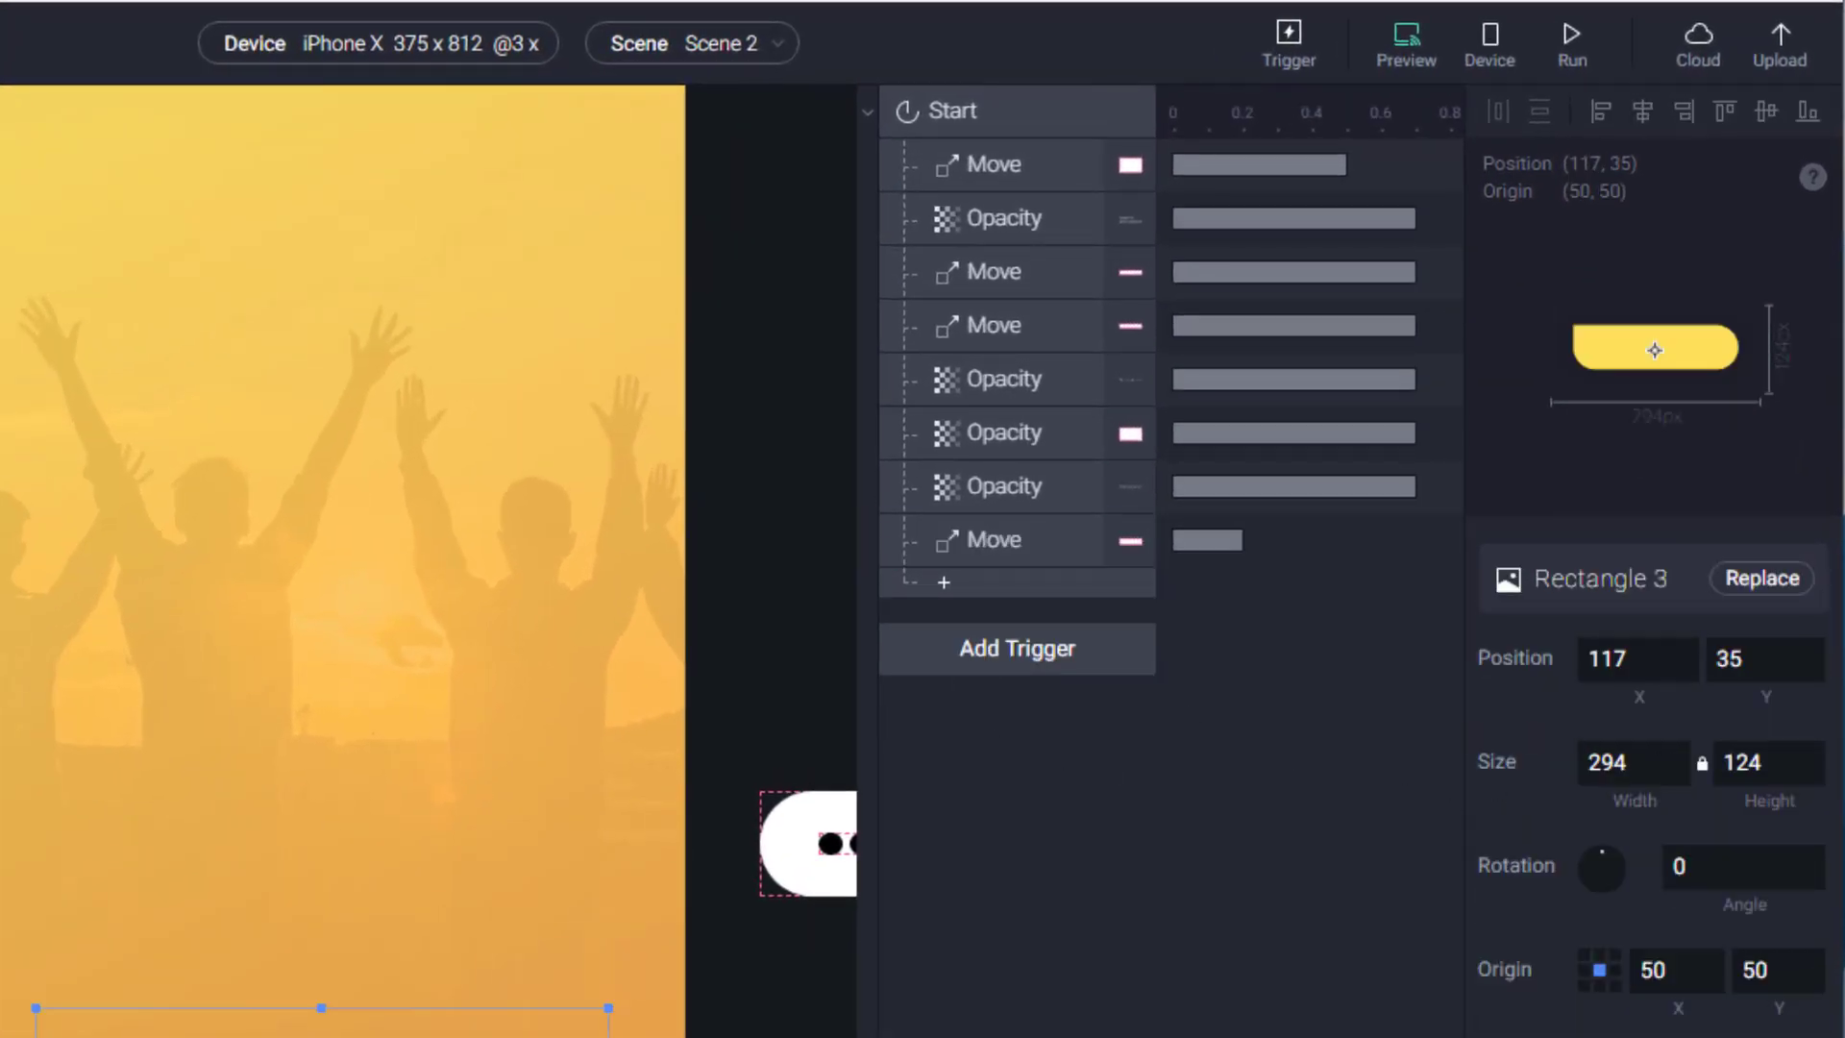
click(994, 540)
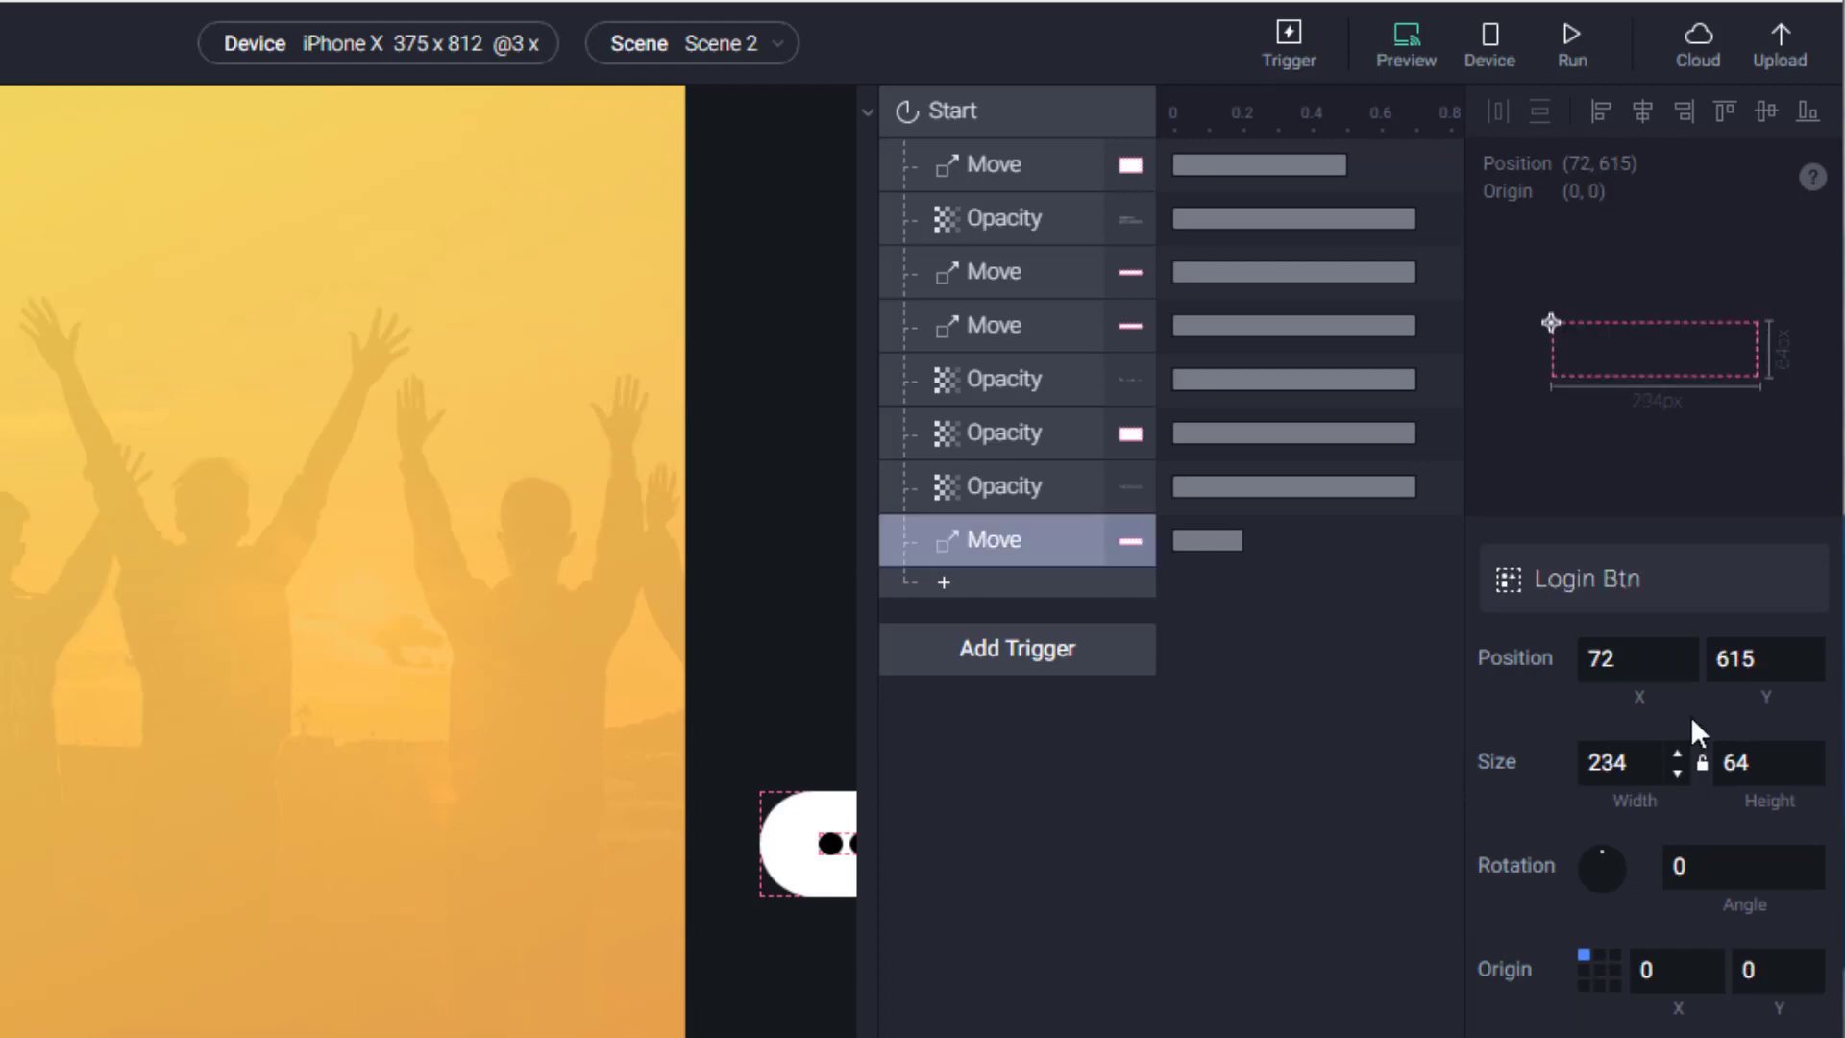
click(1755, 661)
click(913, 548)
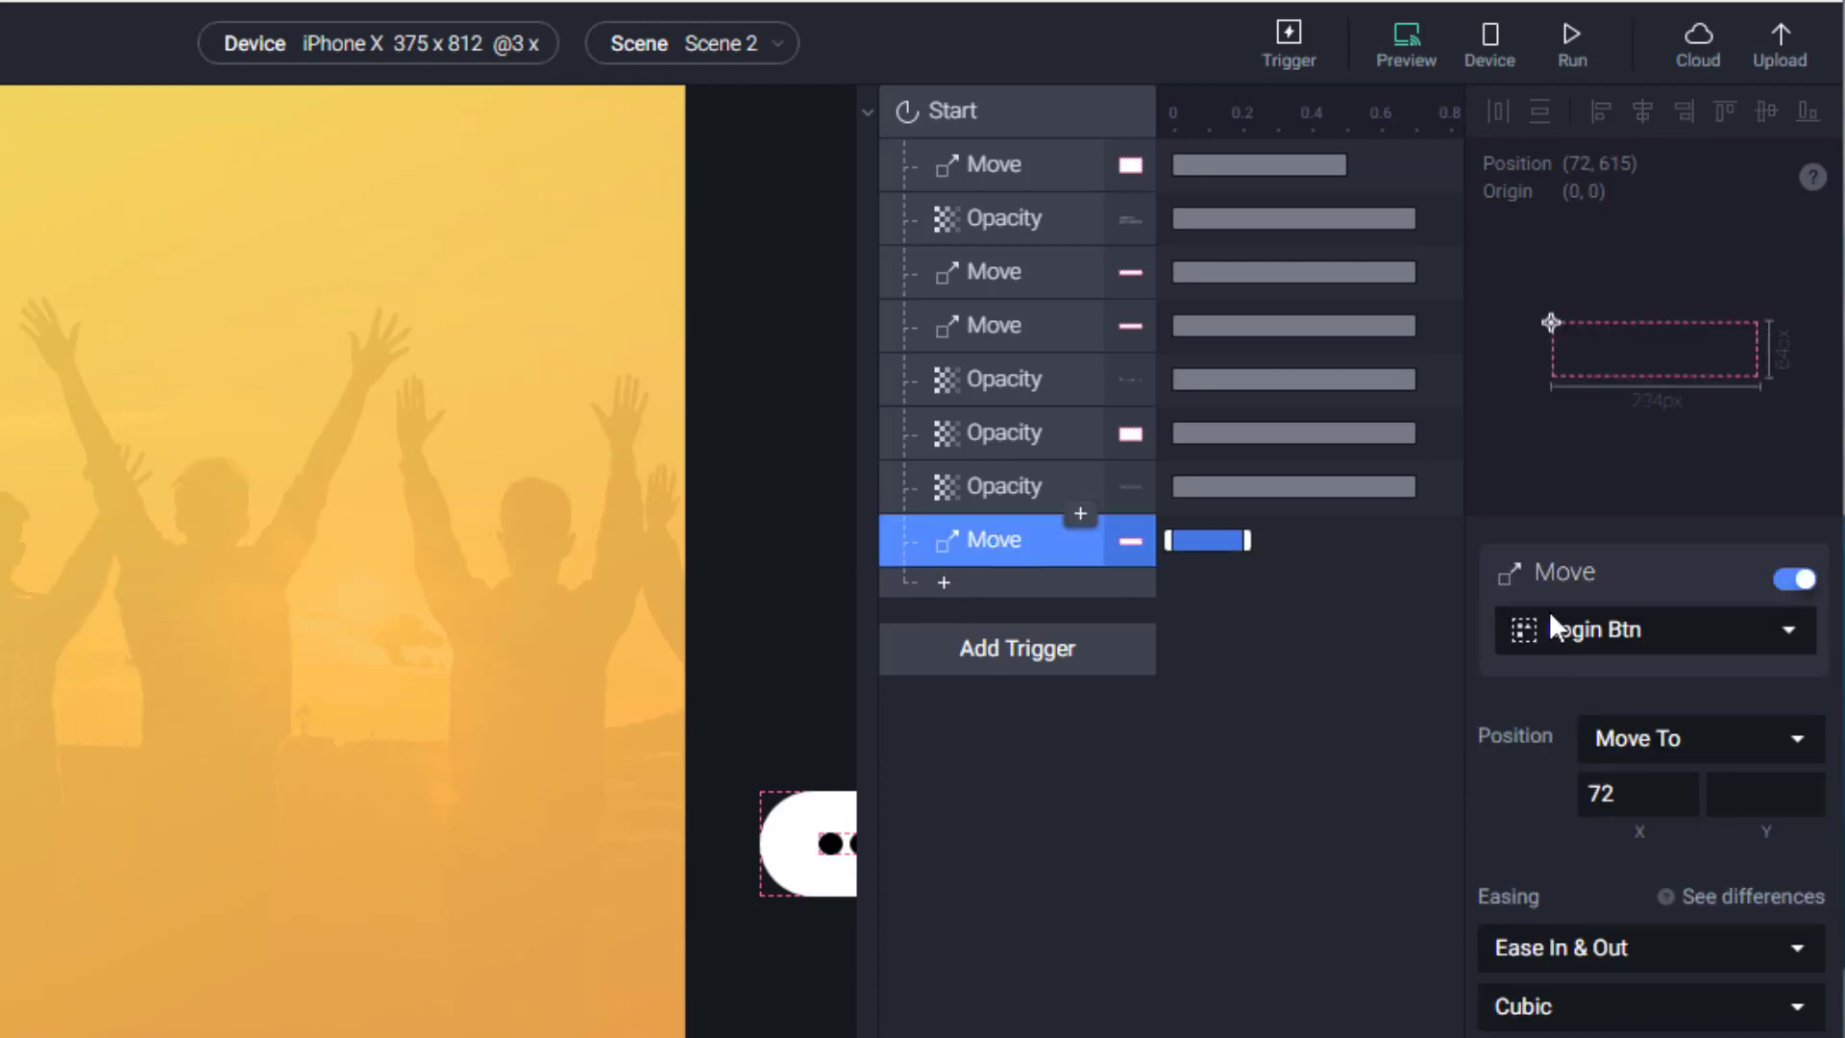
click(1731, 796)
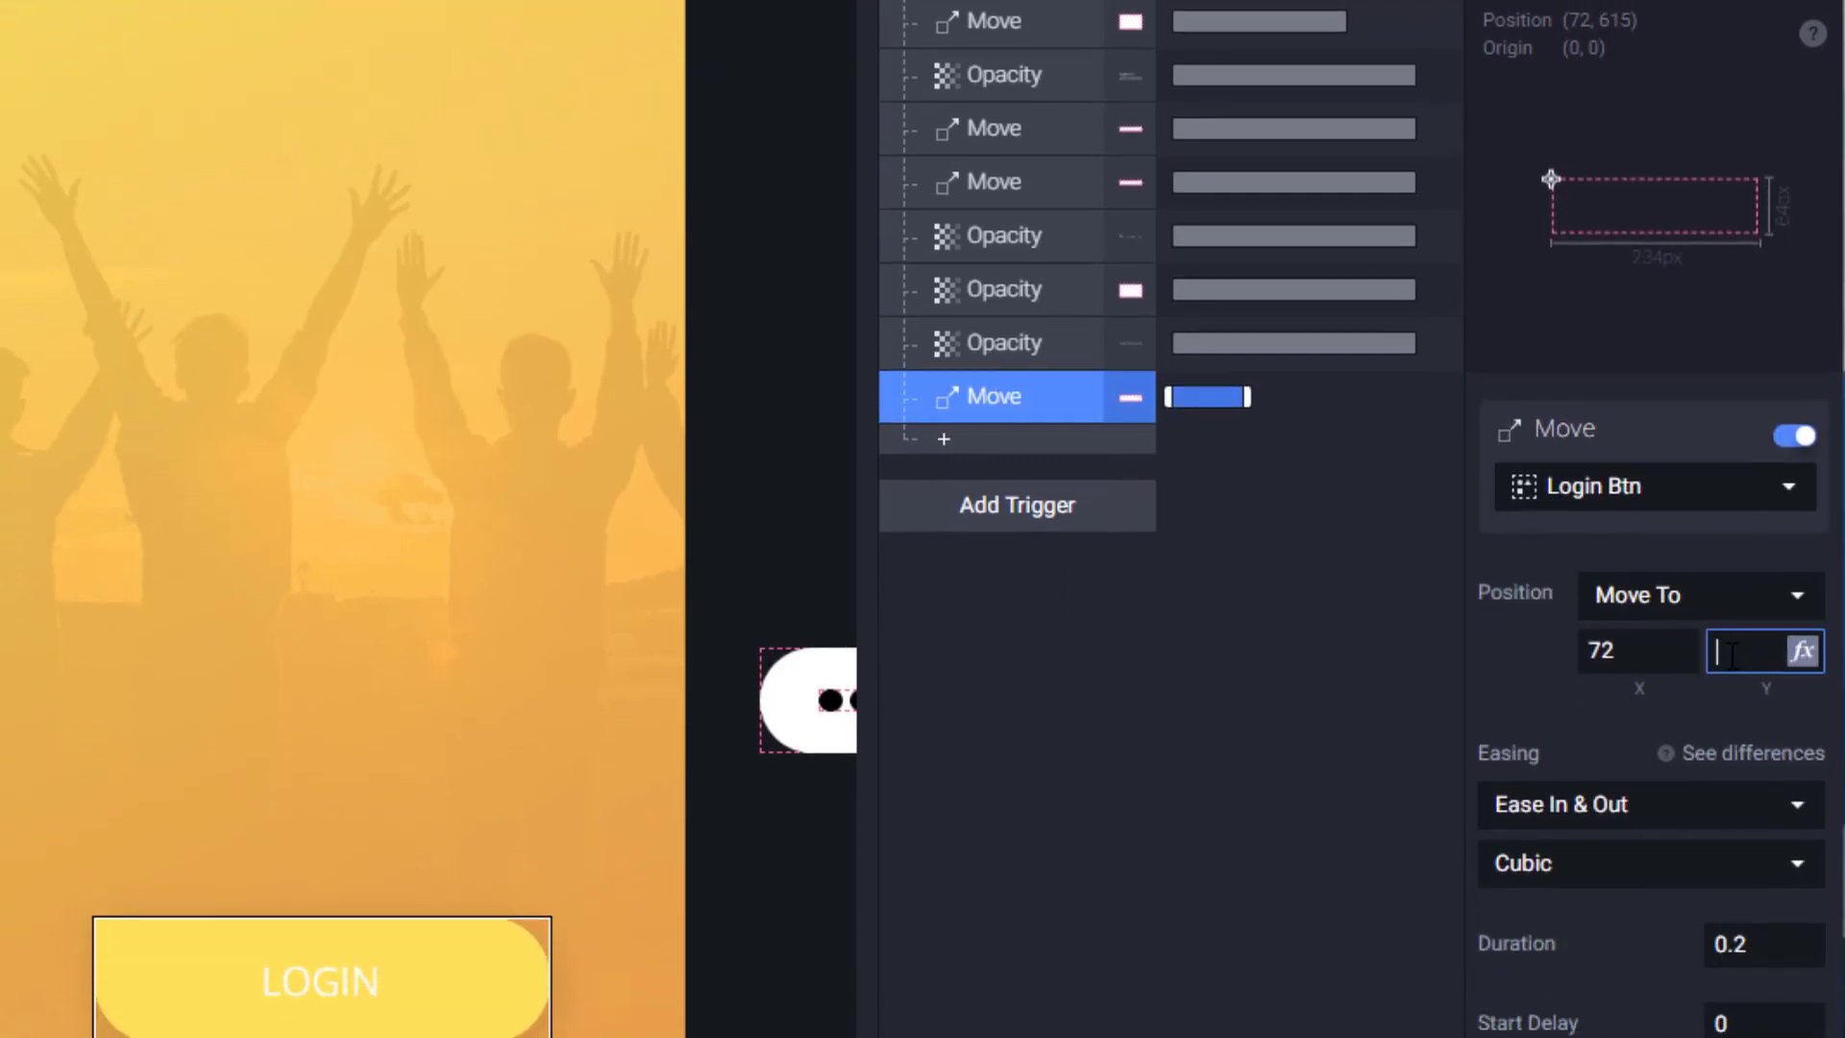
text(615)
key(Tab)
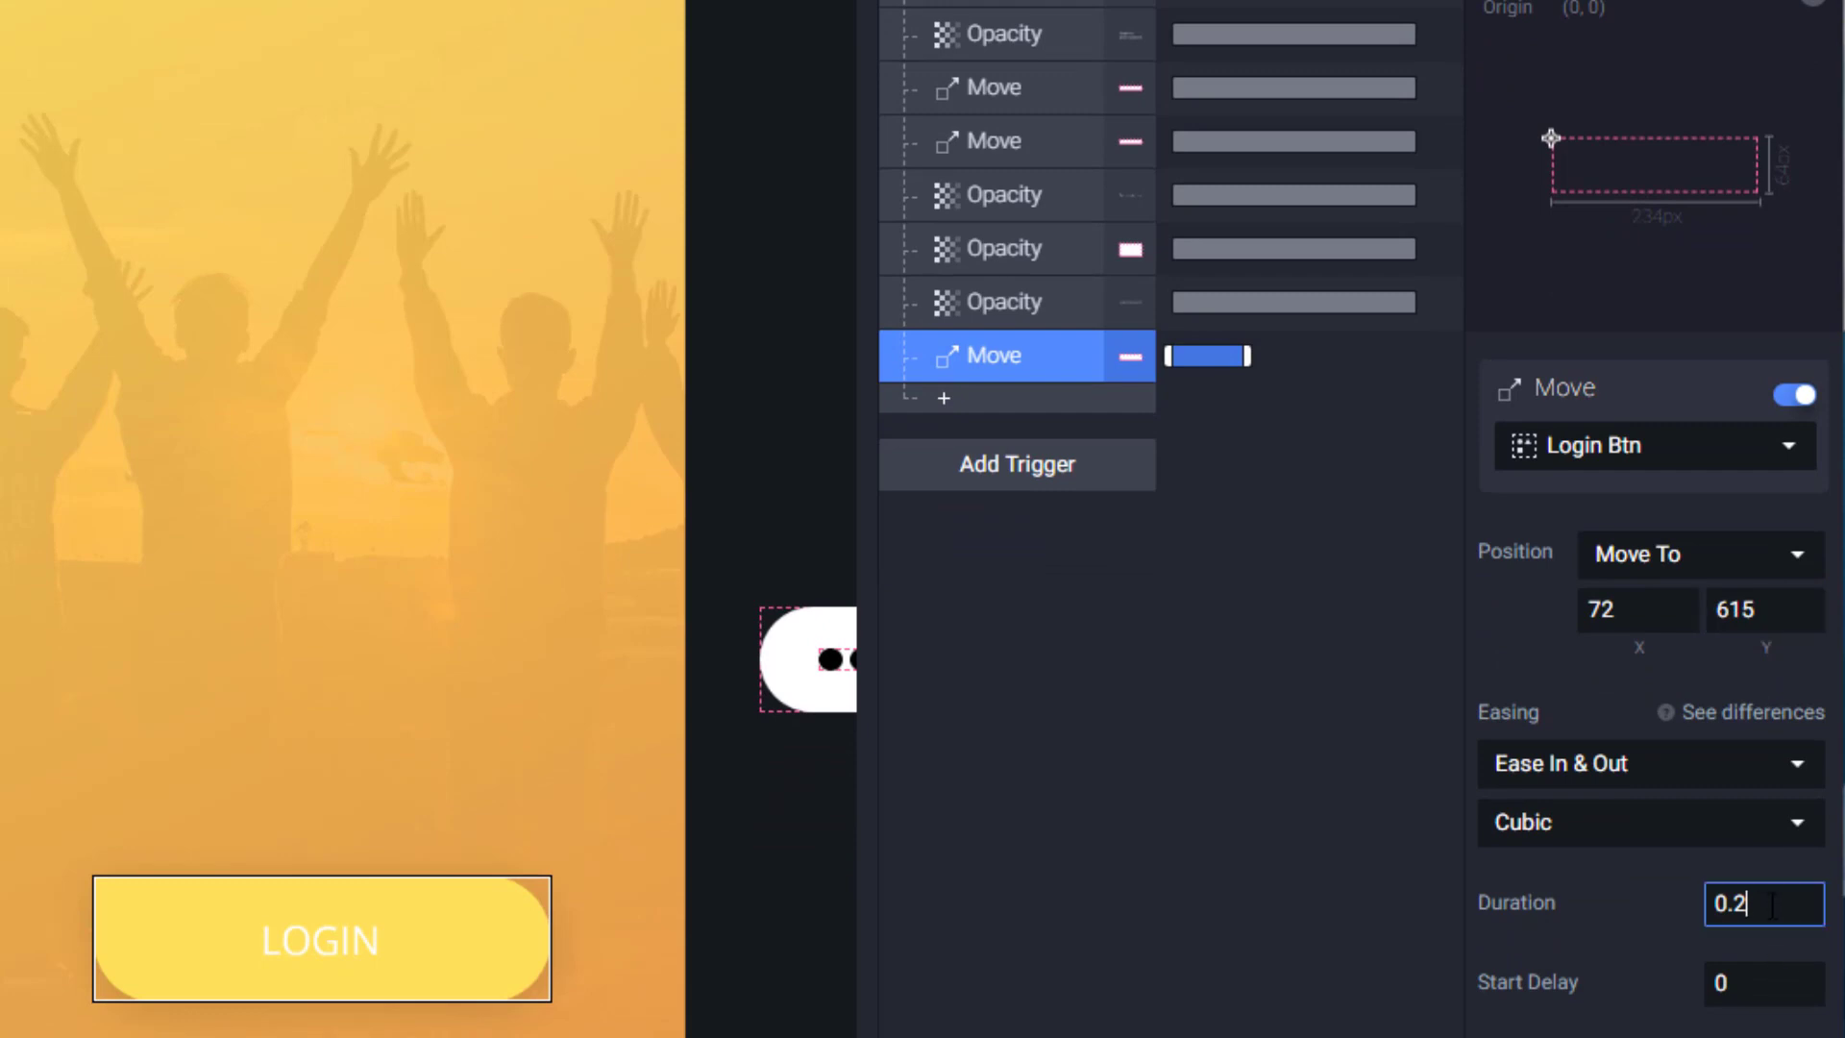
text(7)
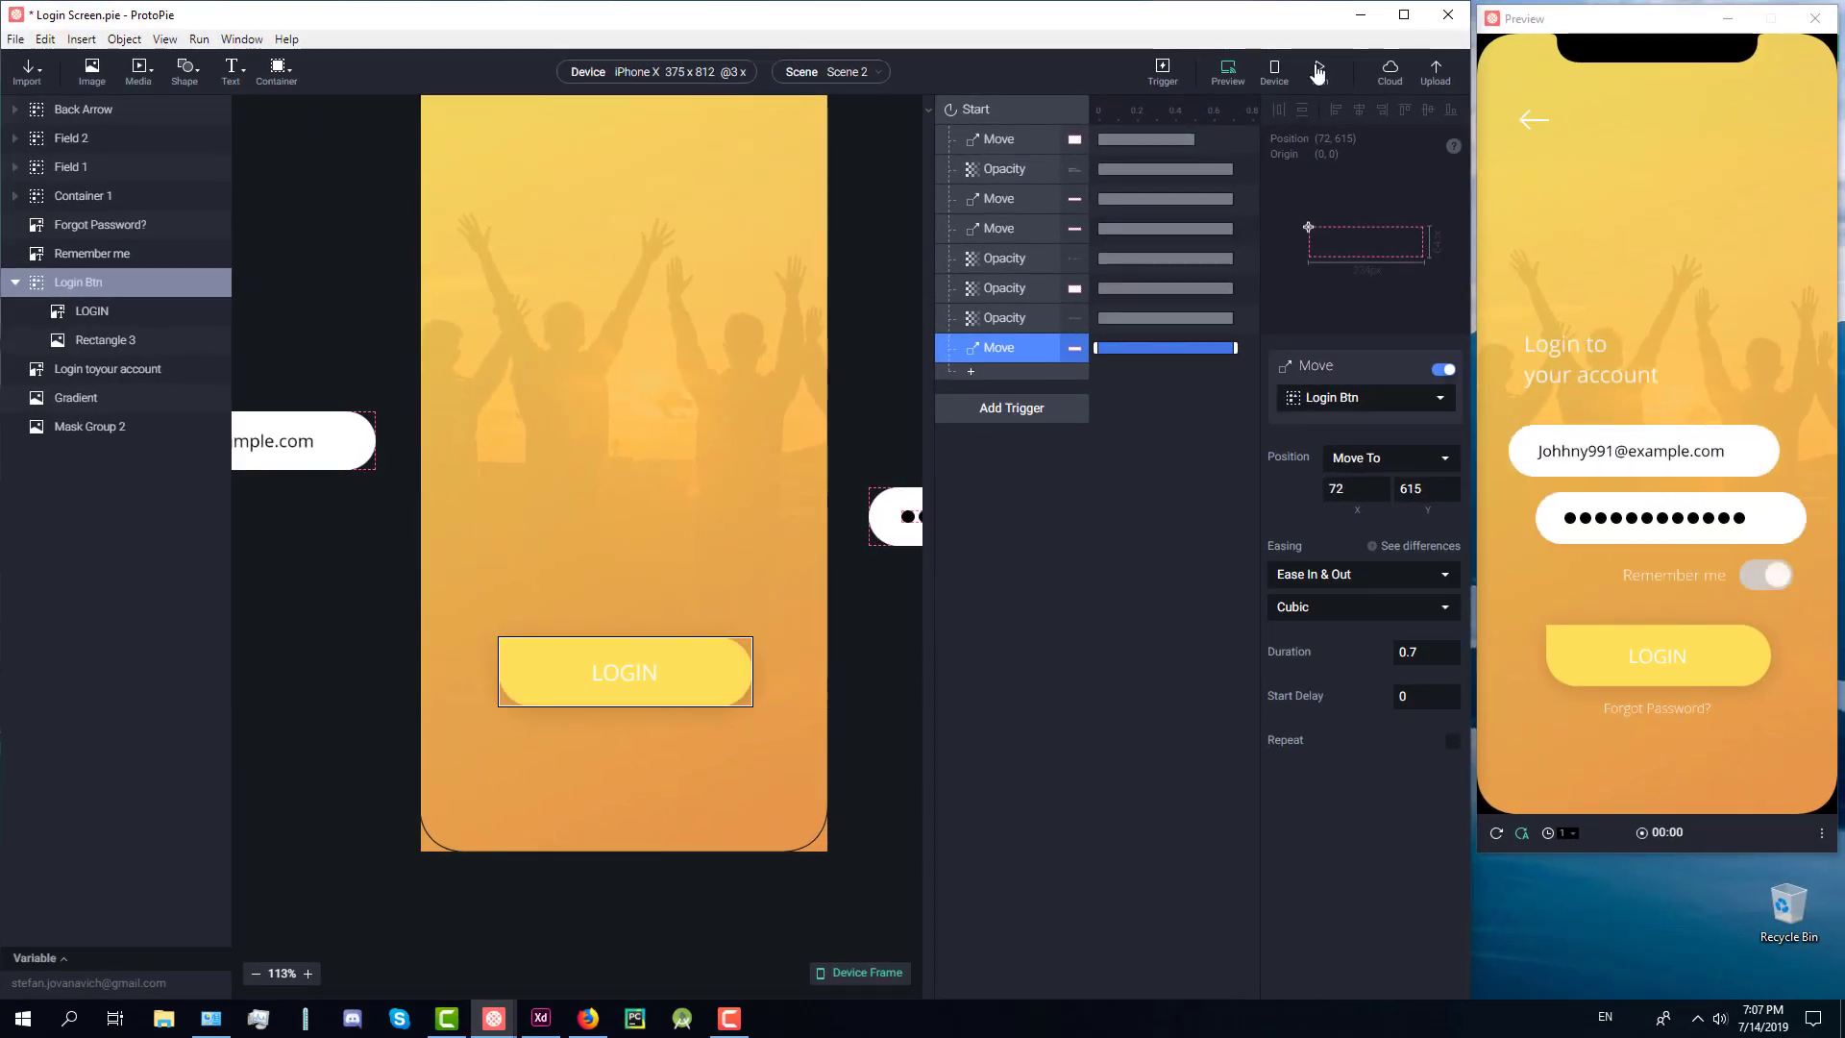
double_click(682, 665)
drag(709, 677, 702, 875)
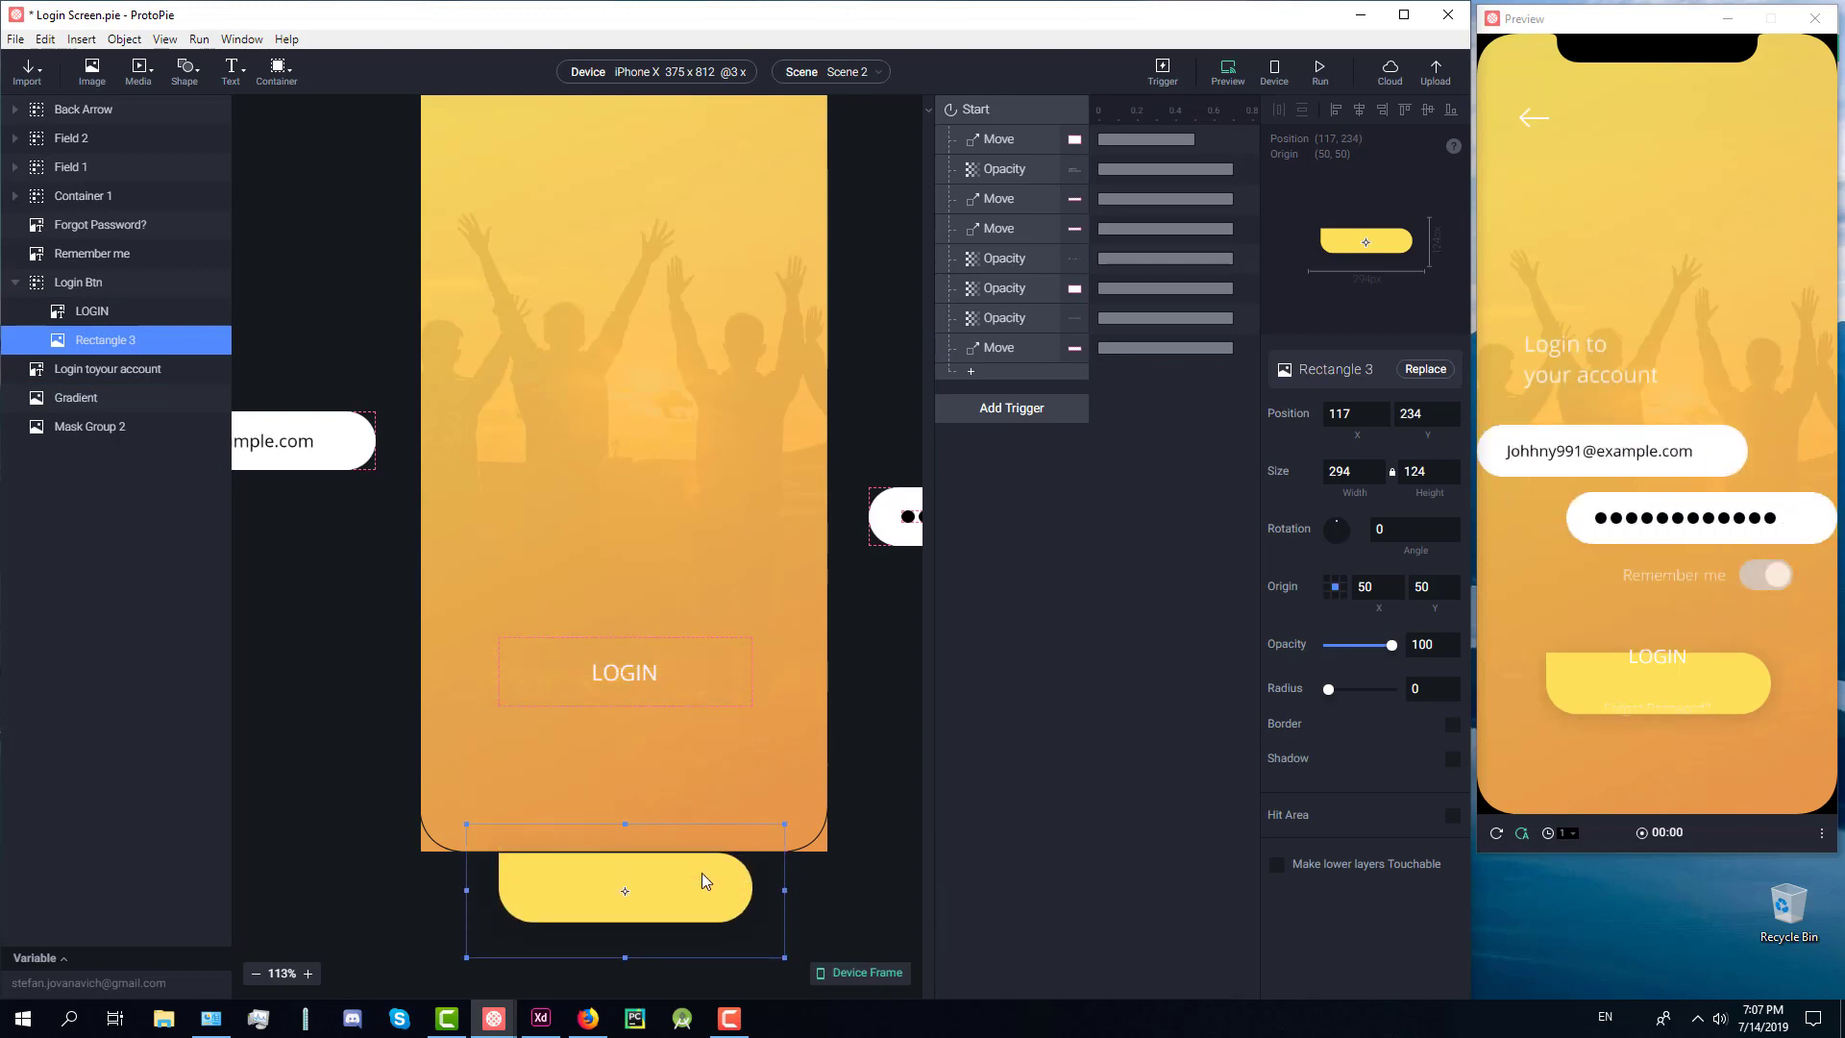
key(ctrl+z)
Step: Move the whole Login Btn container straight down below the screen's lower edge, to about Y 846
click(79, 288)
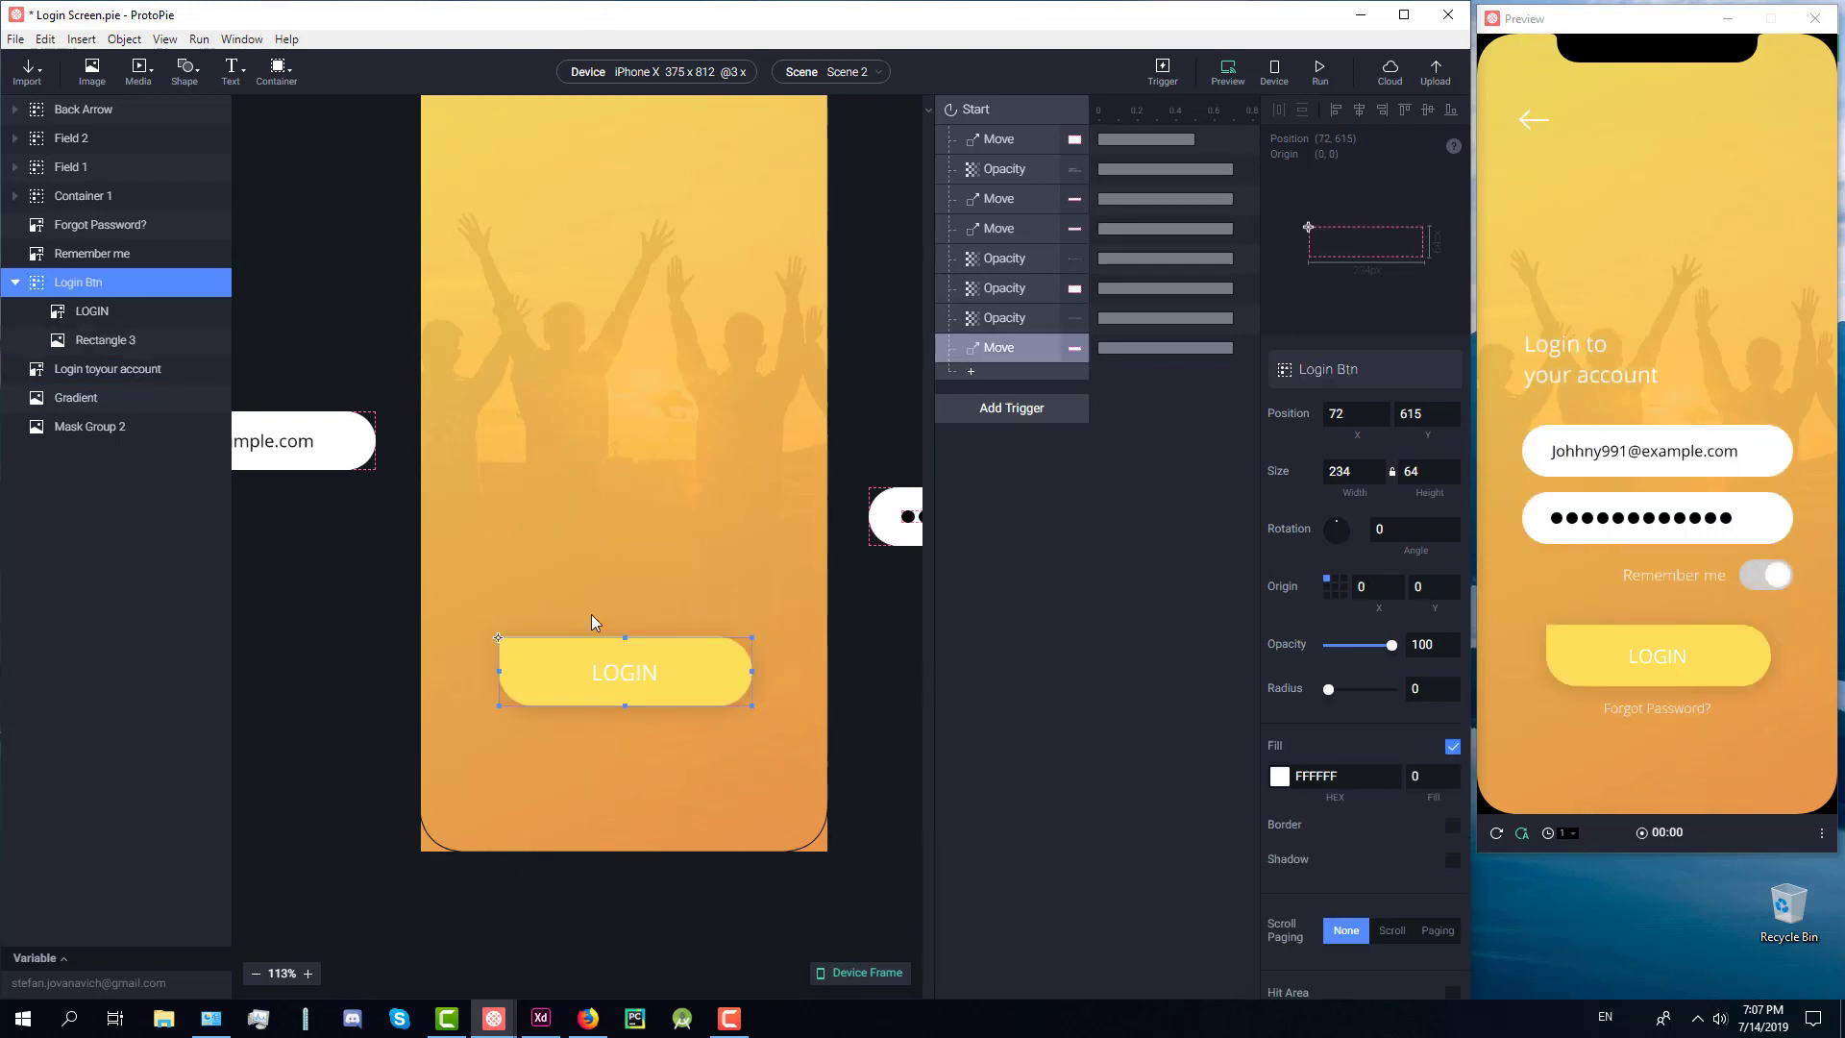
click(16, 282)
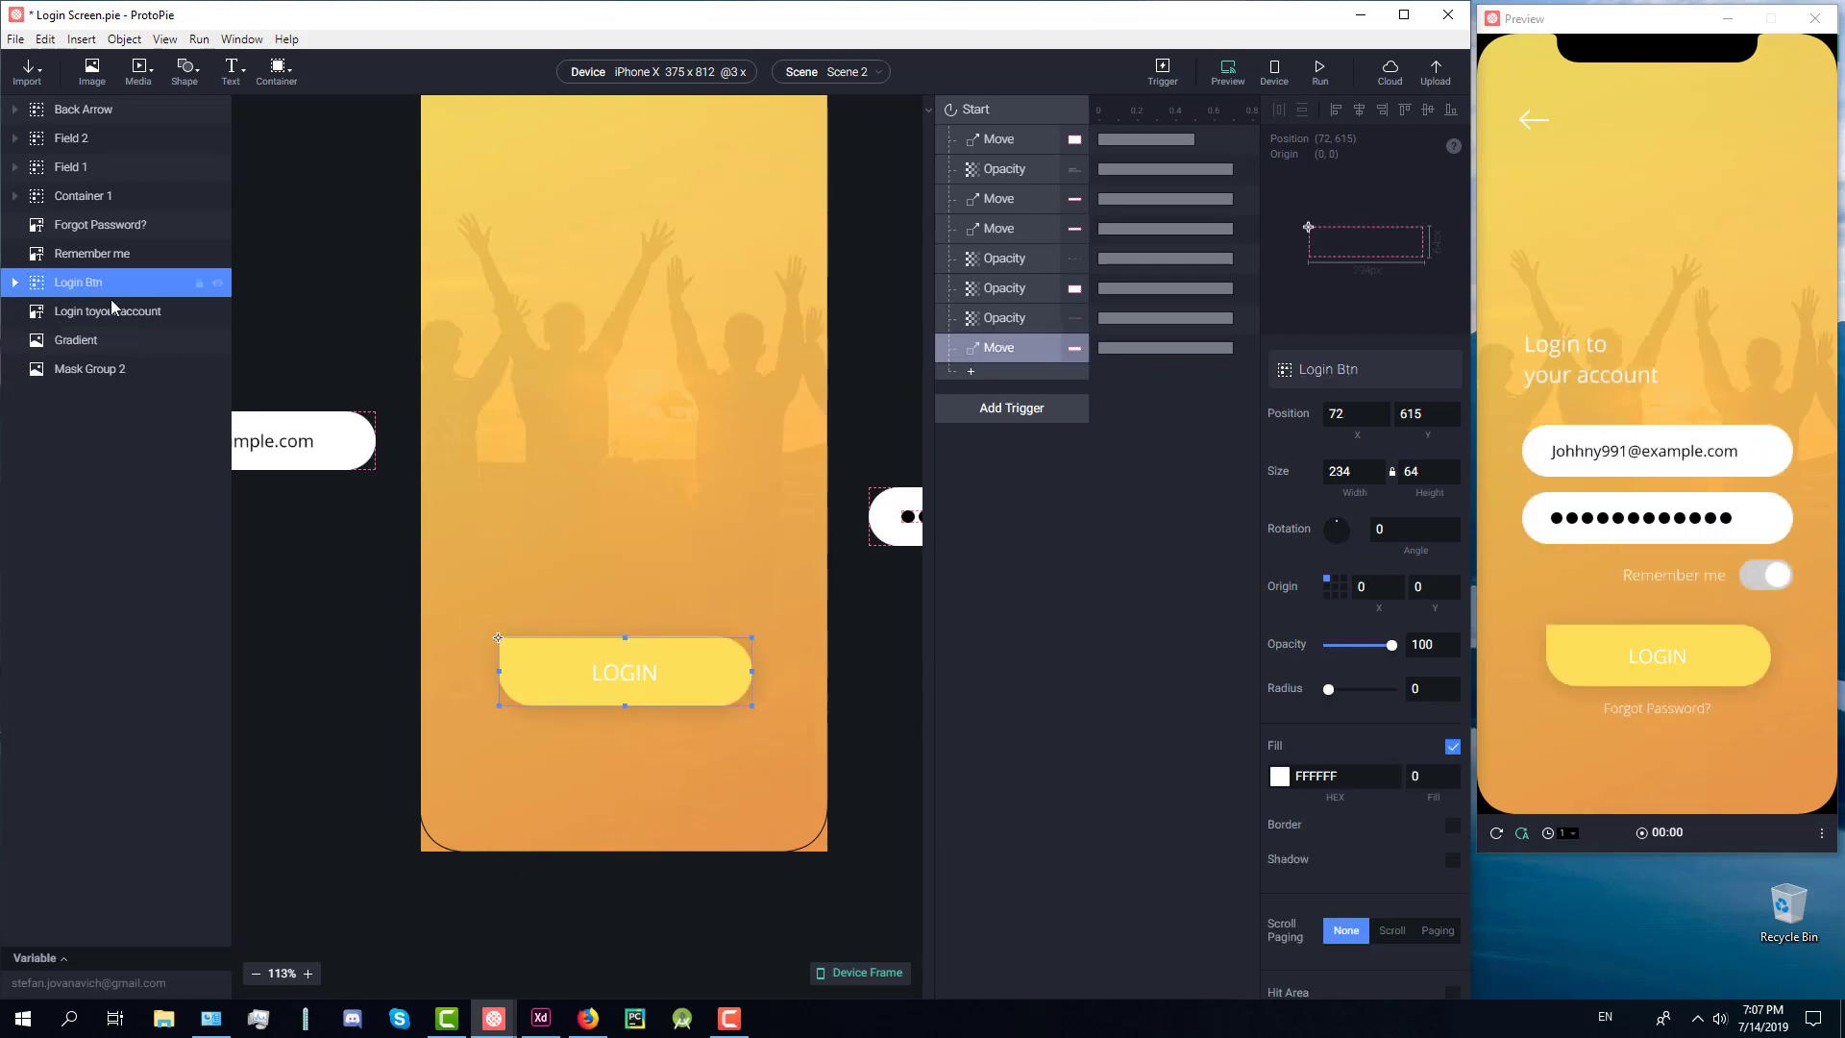
drag(717, 655, 688, 915)
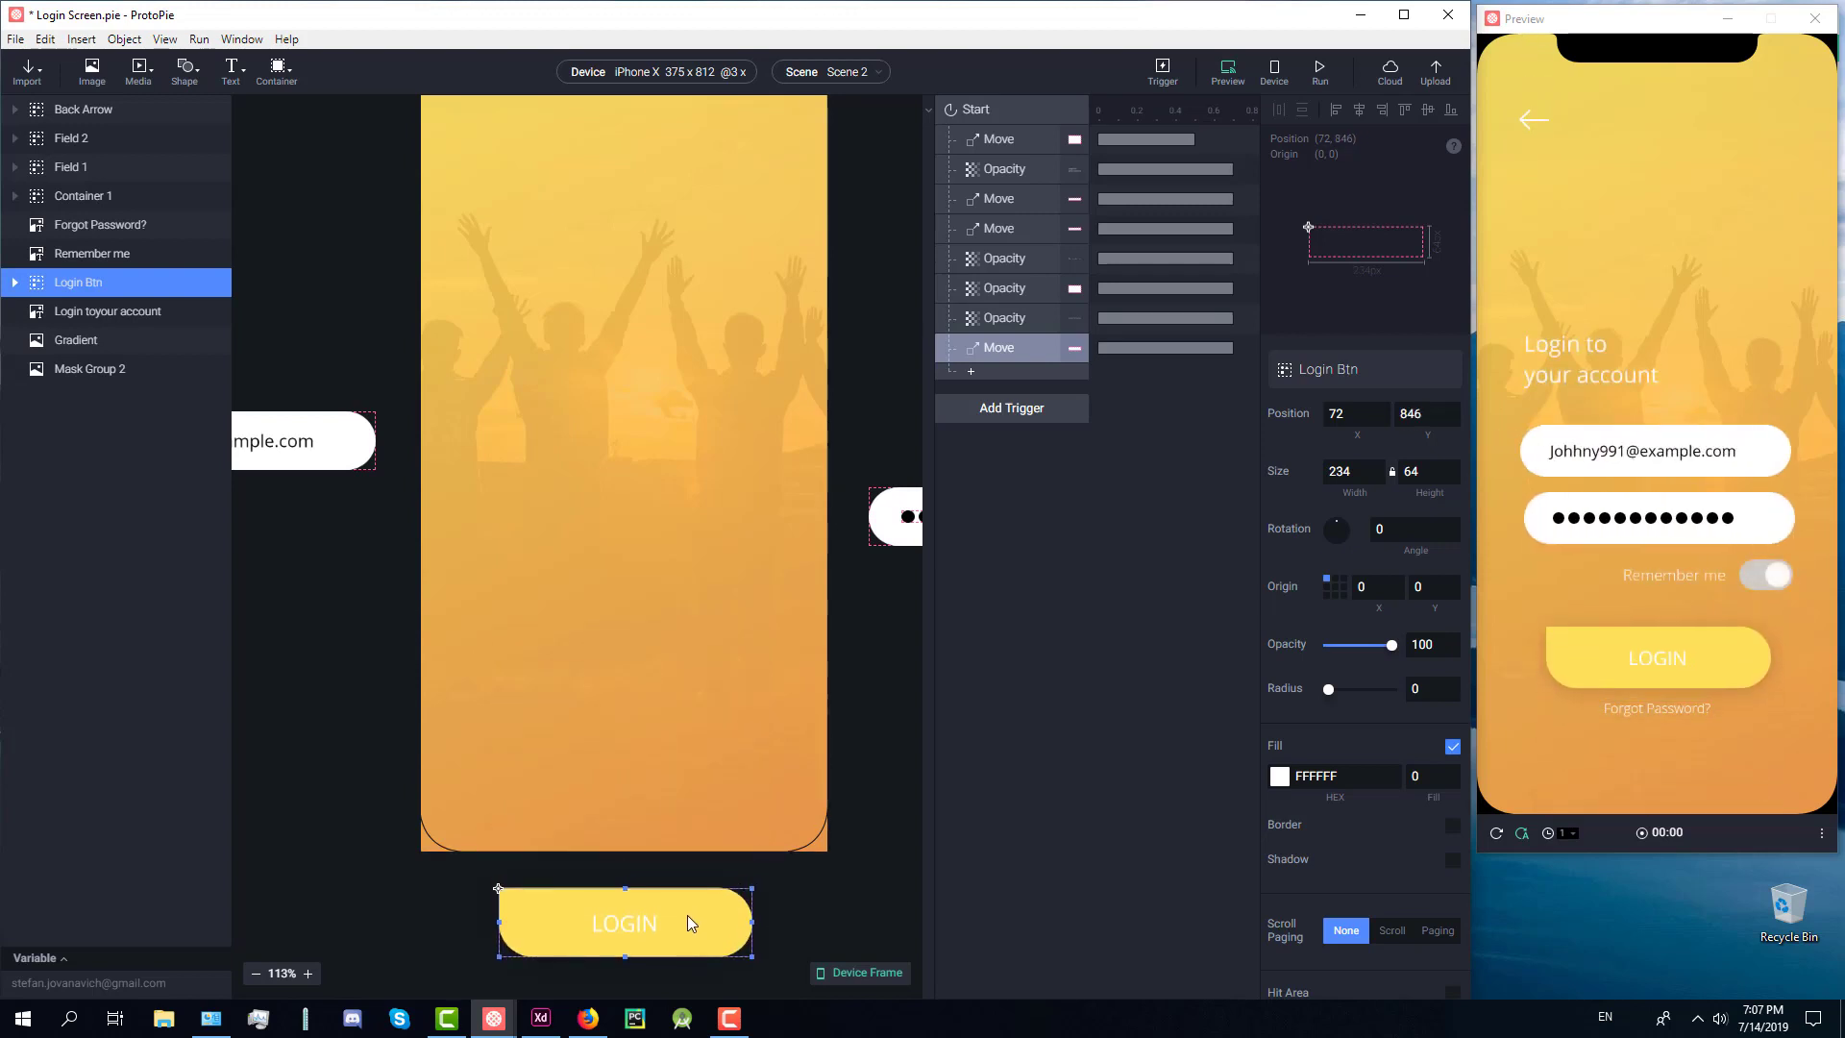
Step: Replay the entrance animation in the preview to check the login button's upward movement
click(1317, 85)
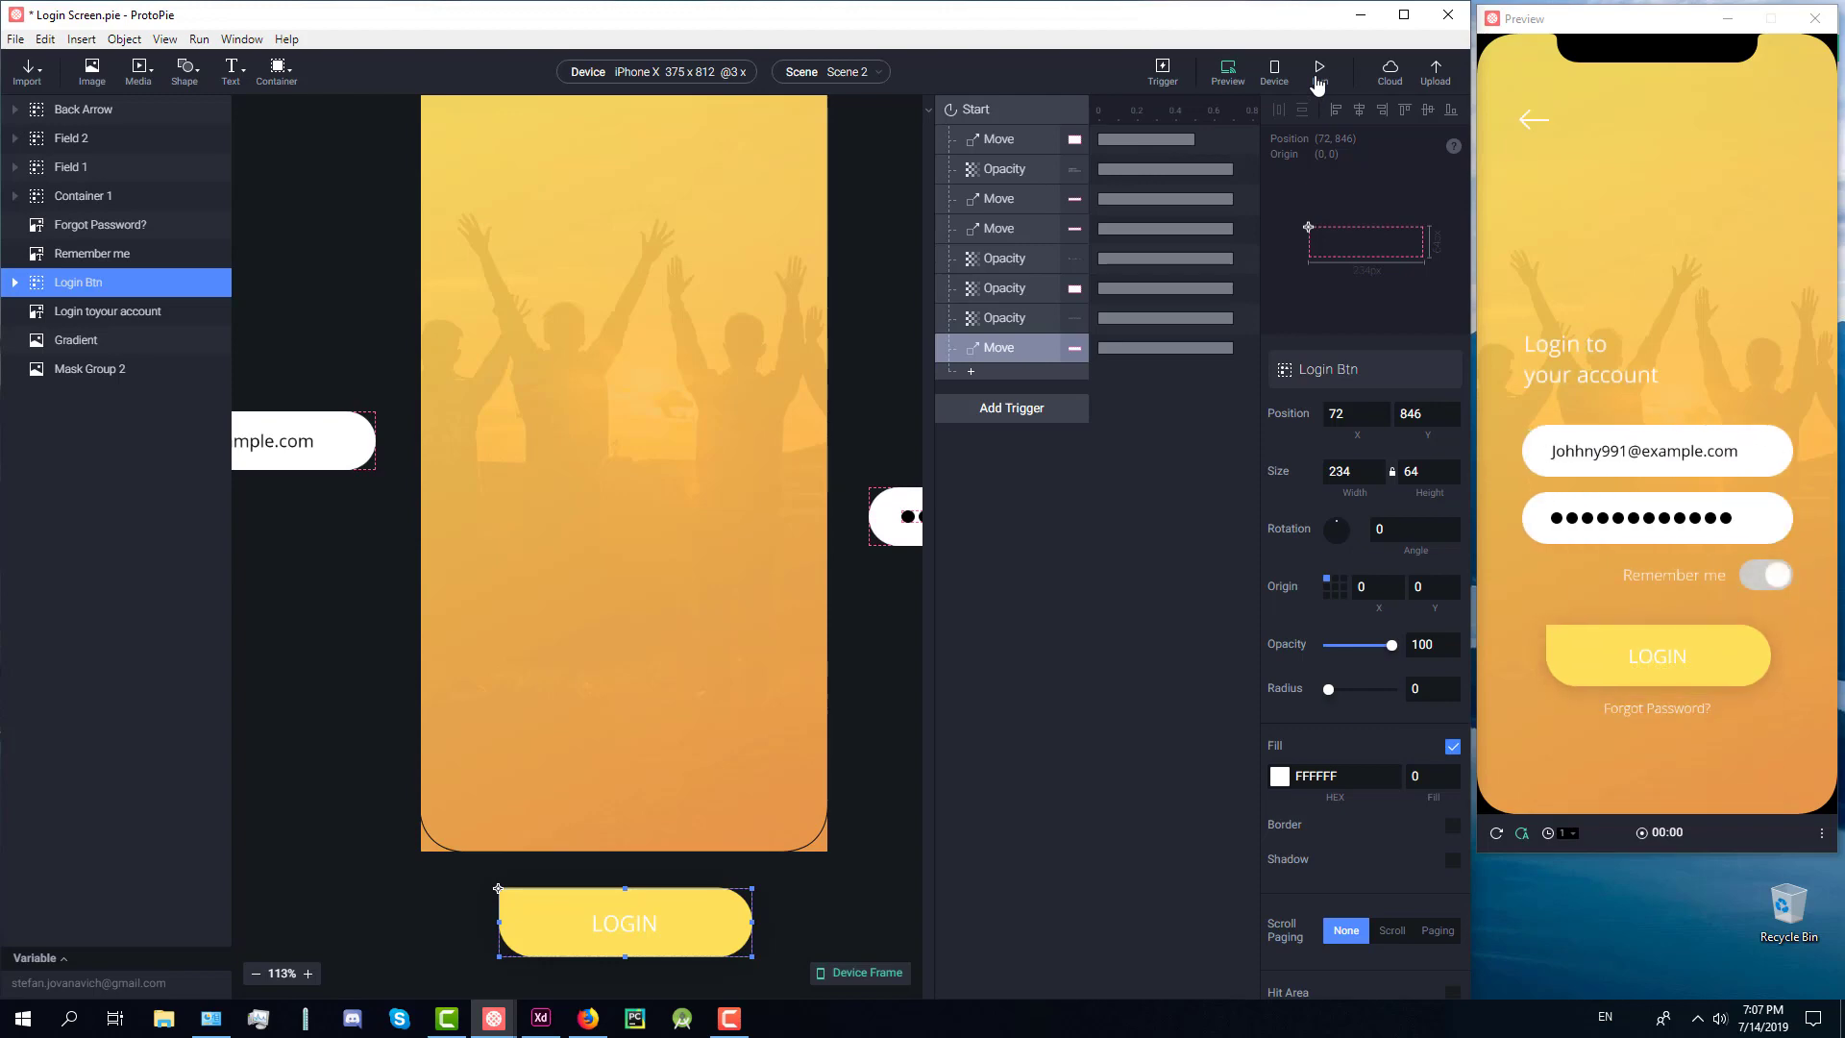
click(1317, 84)
click(1317, 85)
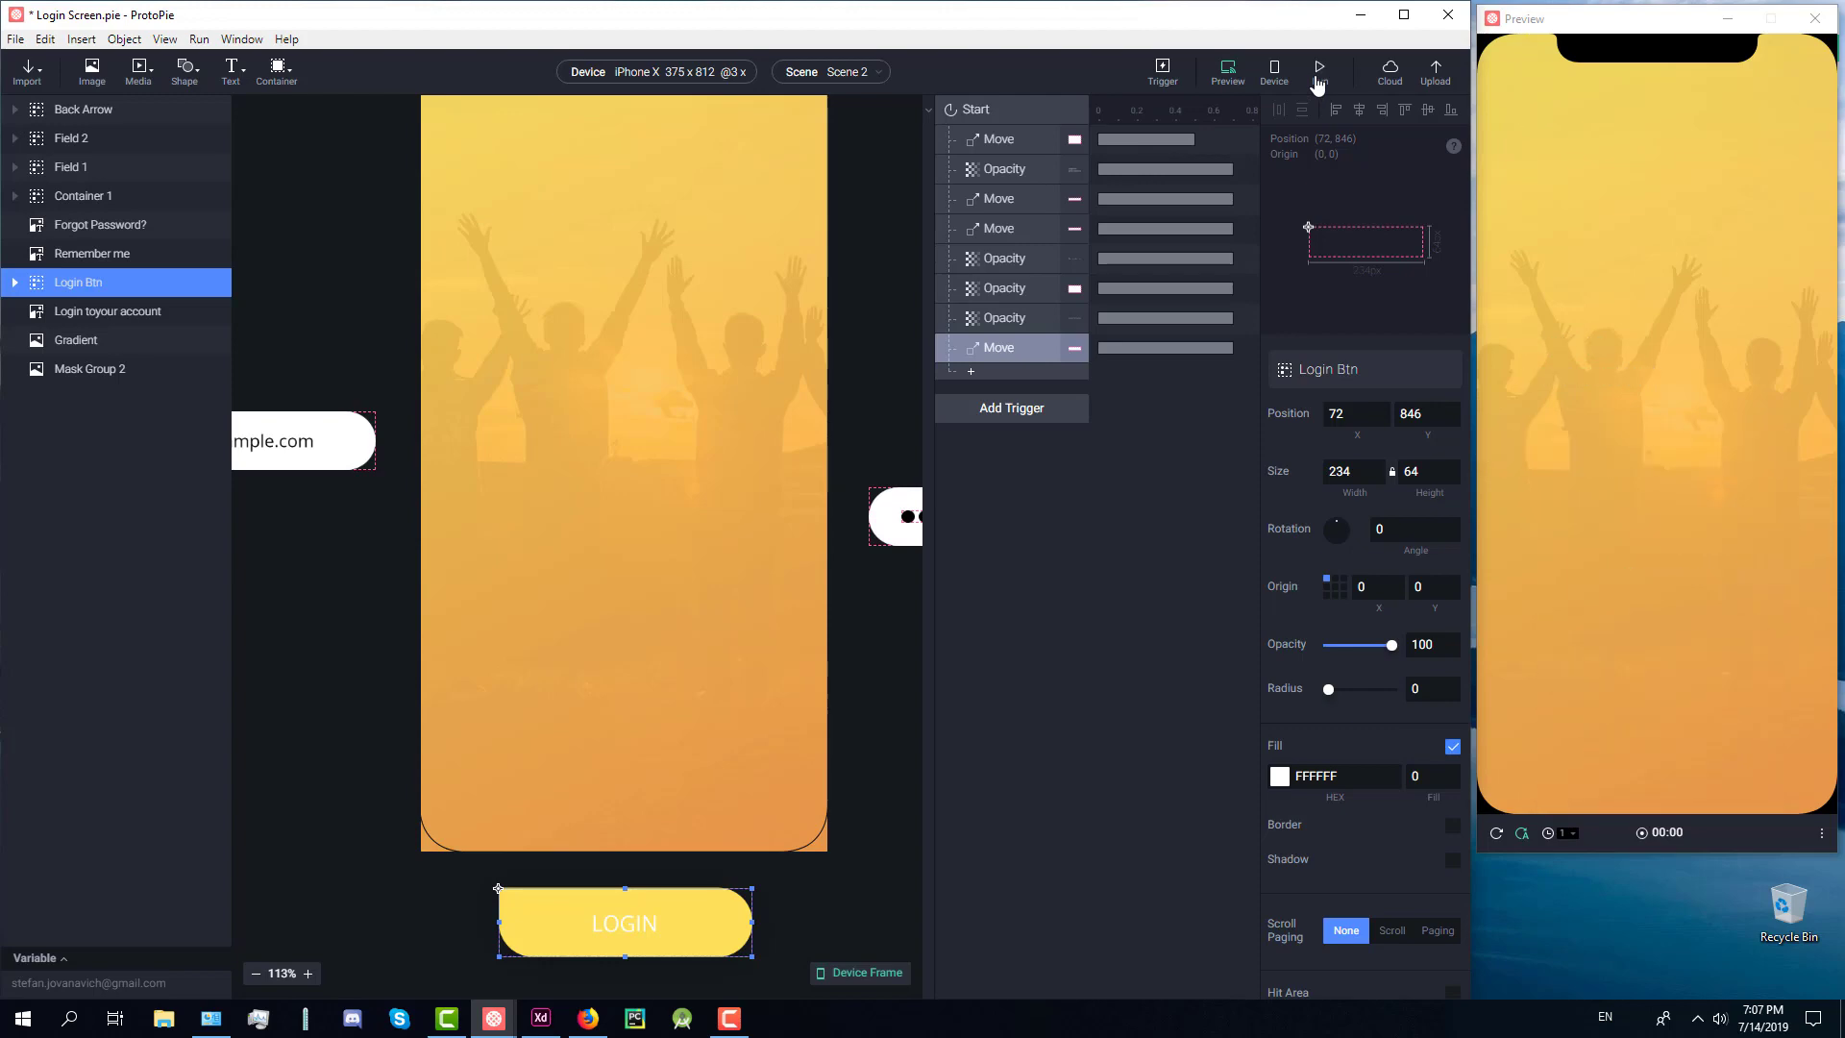
click(1317, 84)
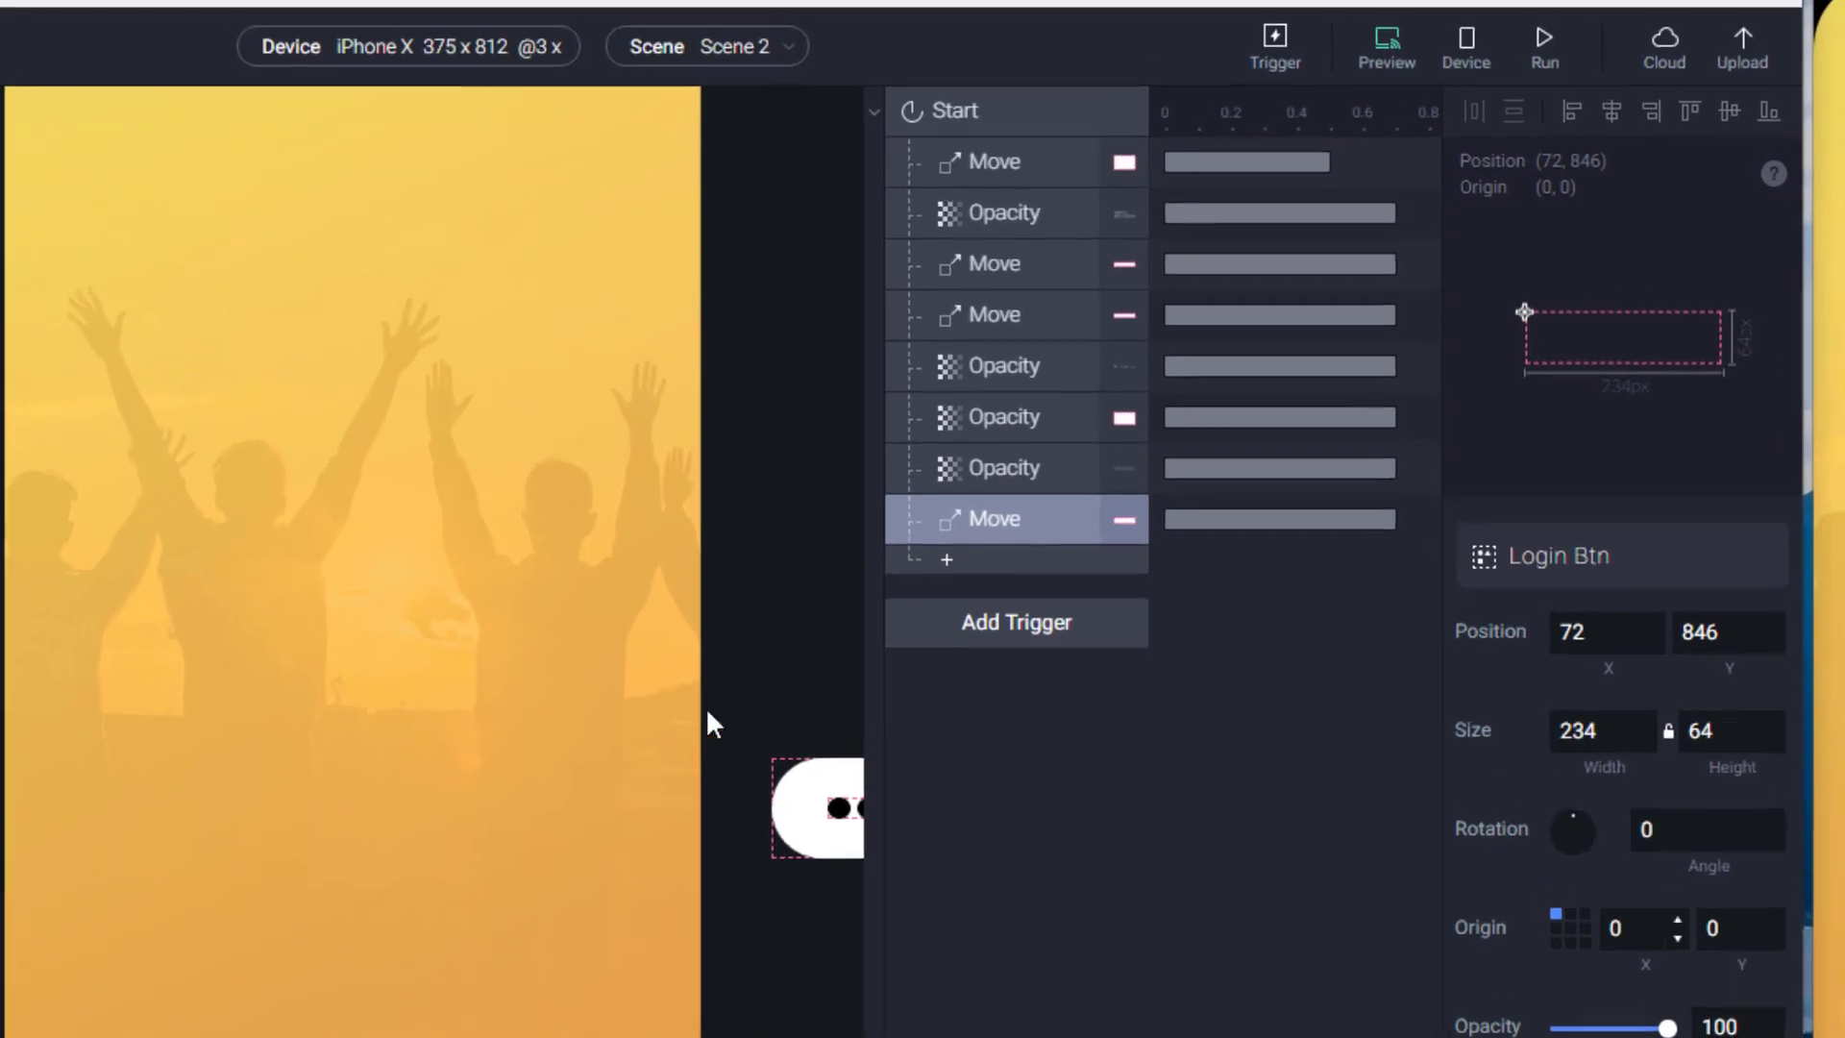
Step: Set the duration of the Forgot Password? text's Opacity response to 1.5 and replay the entrance animation in the preview
click(972, 476)
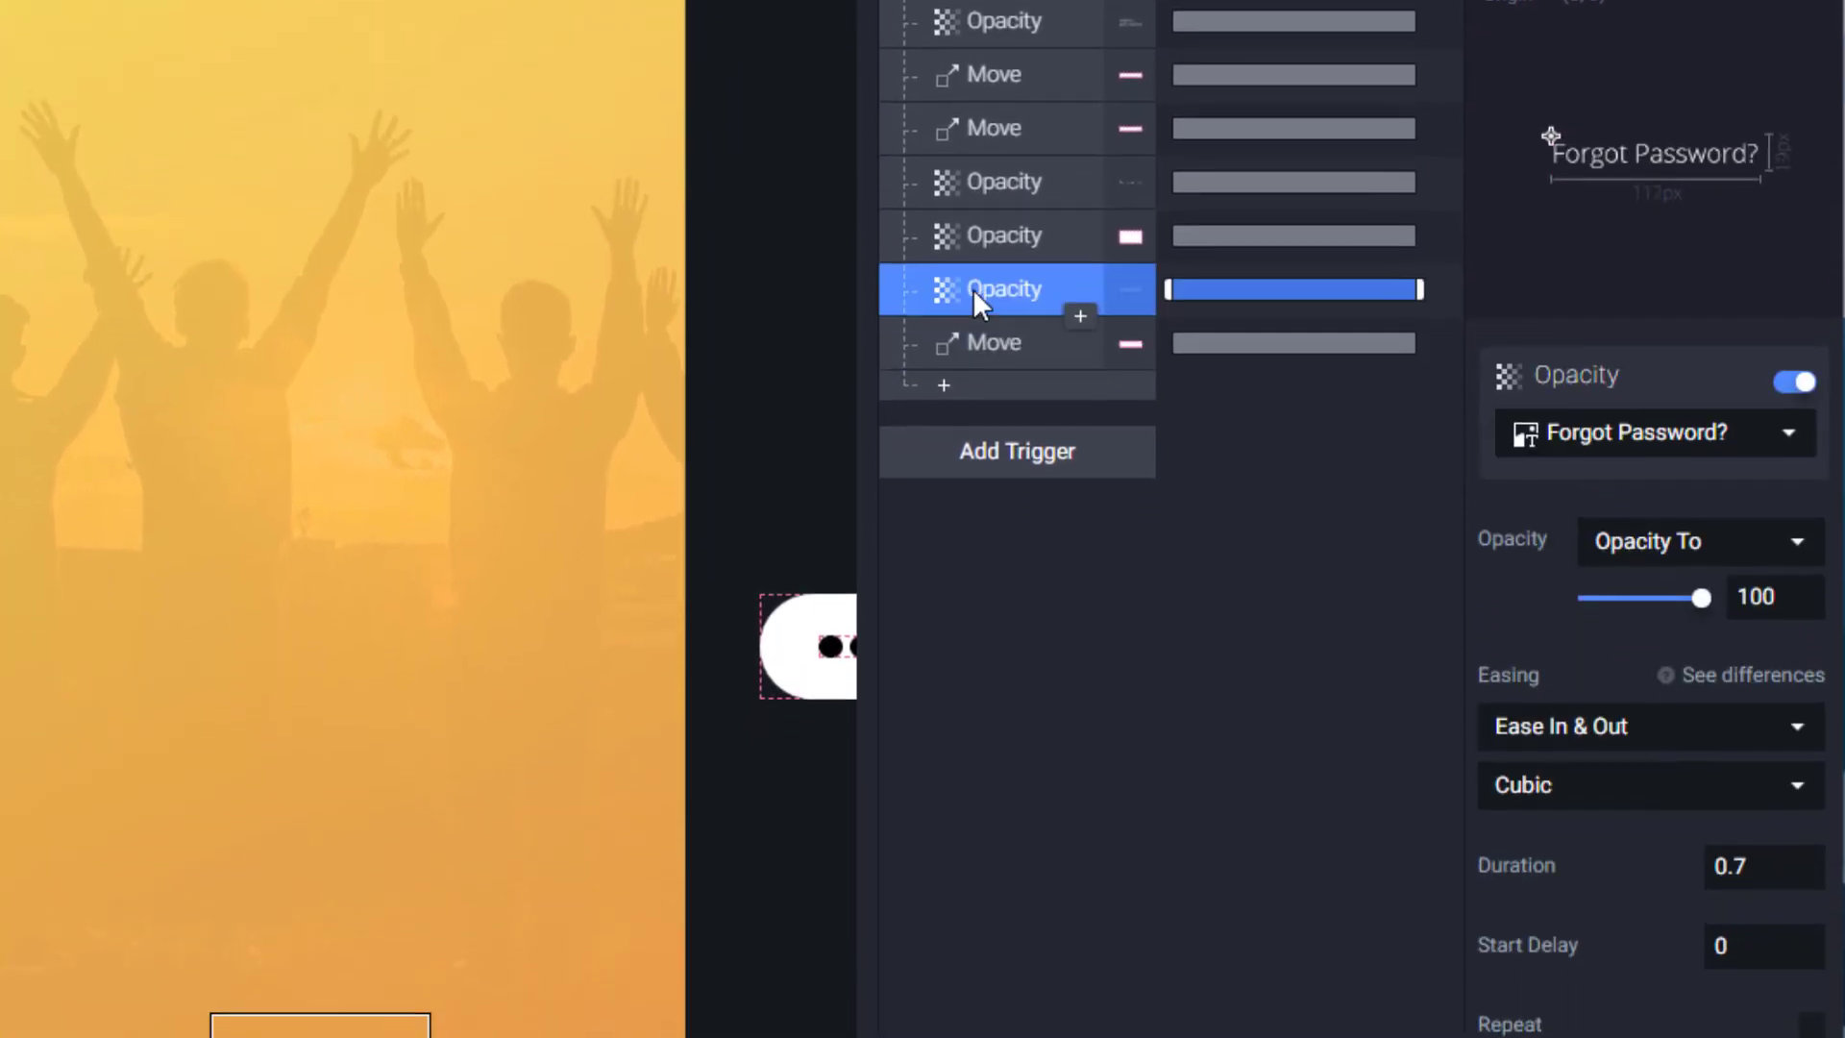
click(1754, 845)
text(1)
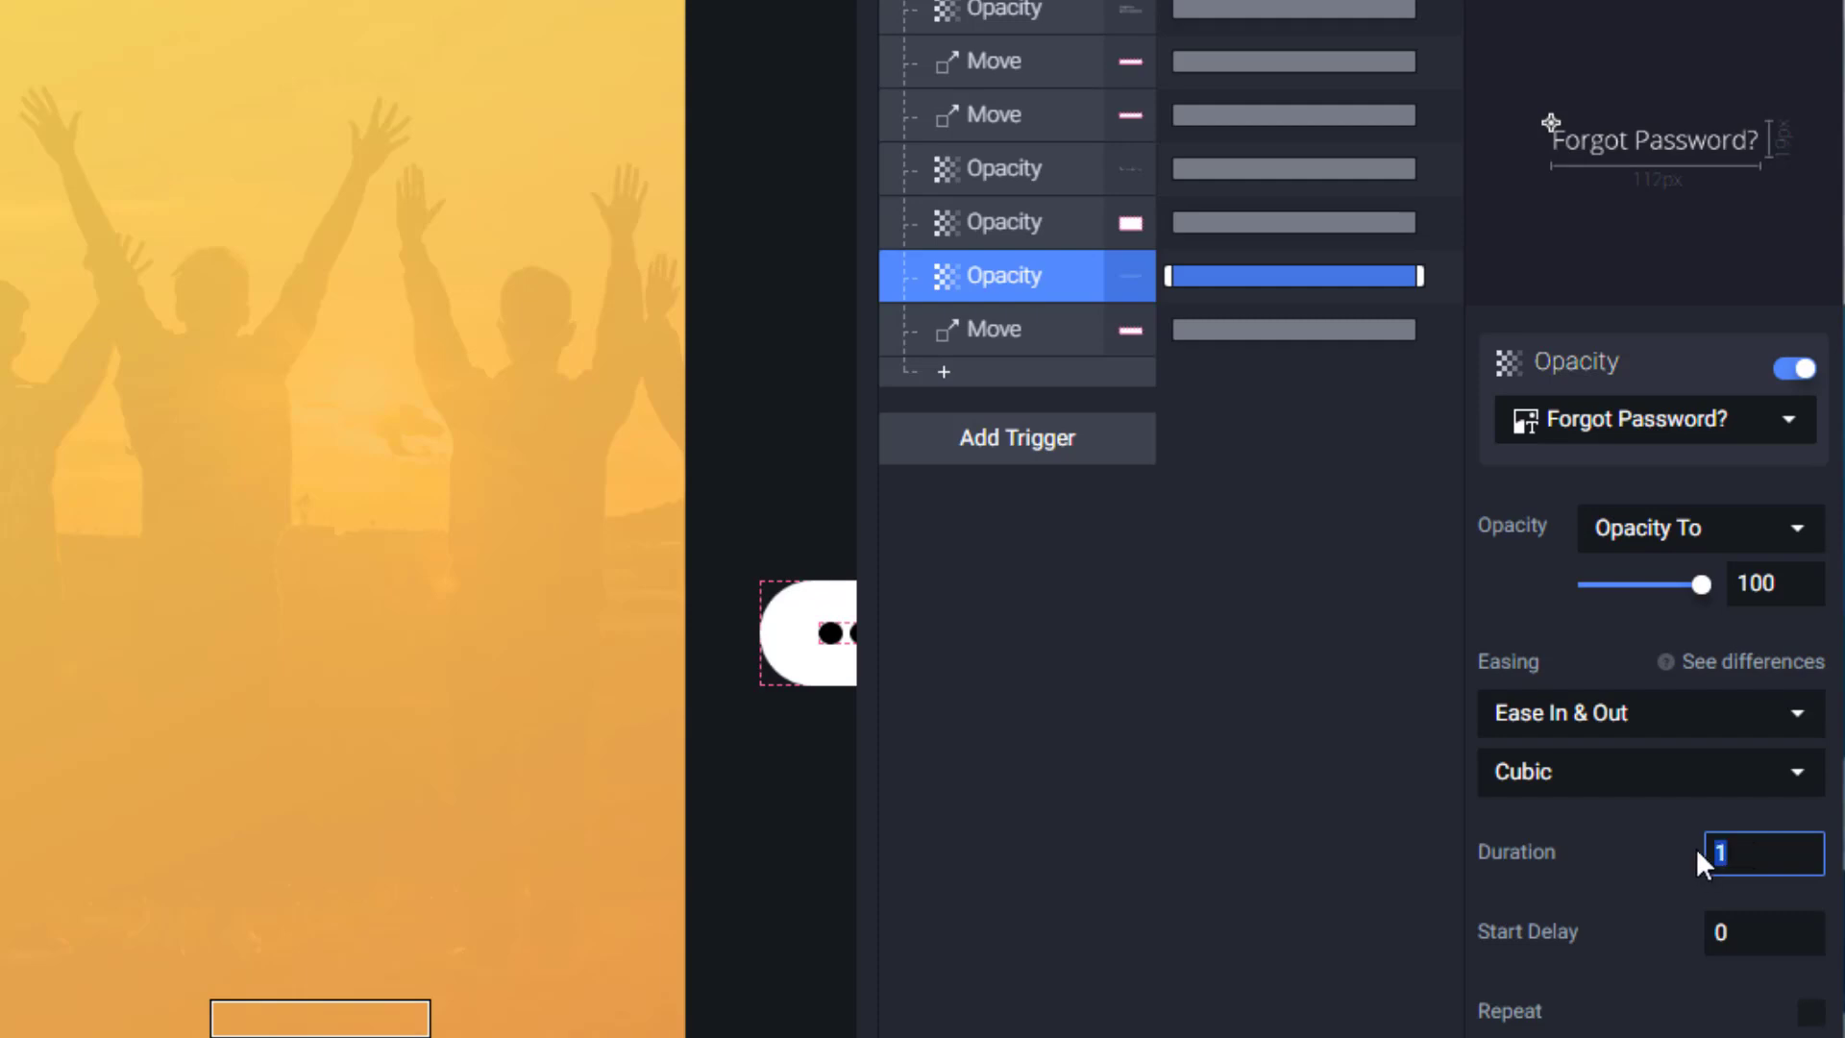
text(.2)
key(Return)
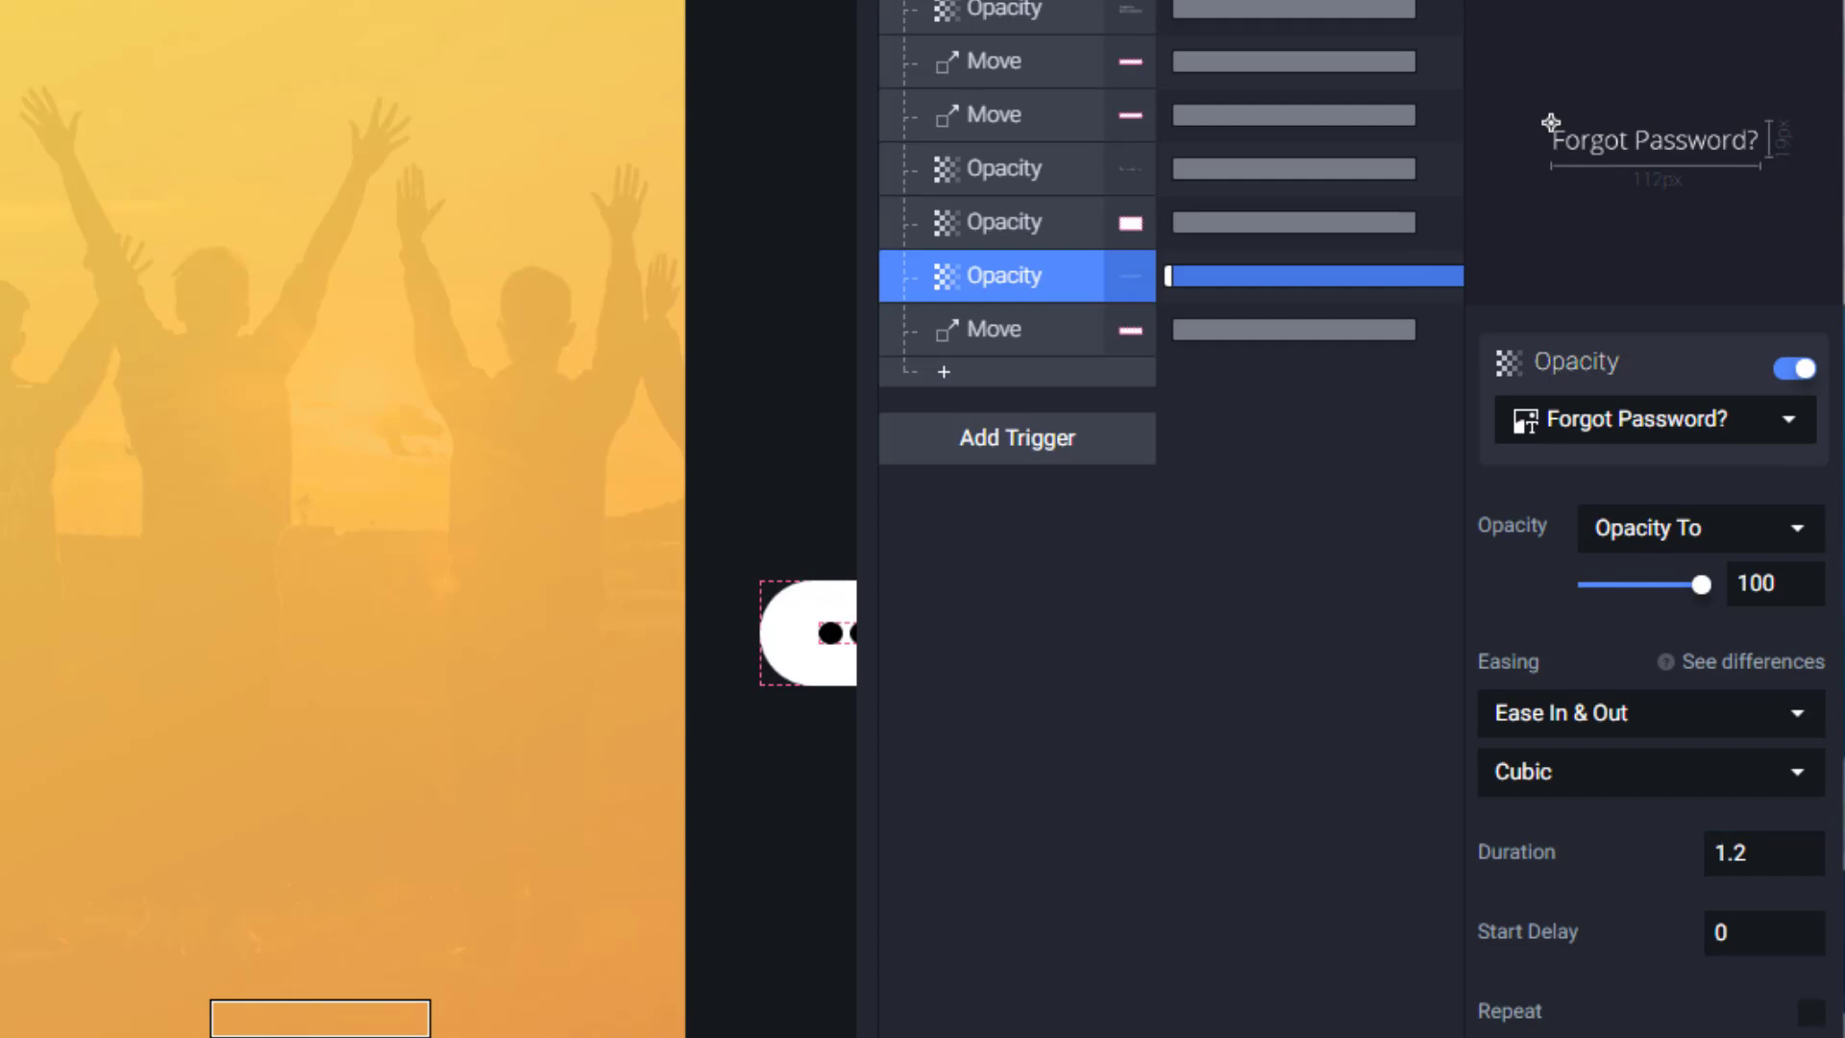
click(1758, 852)
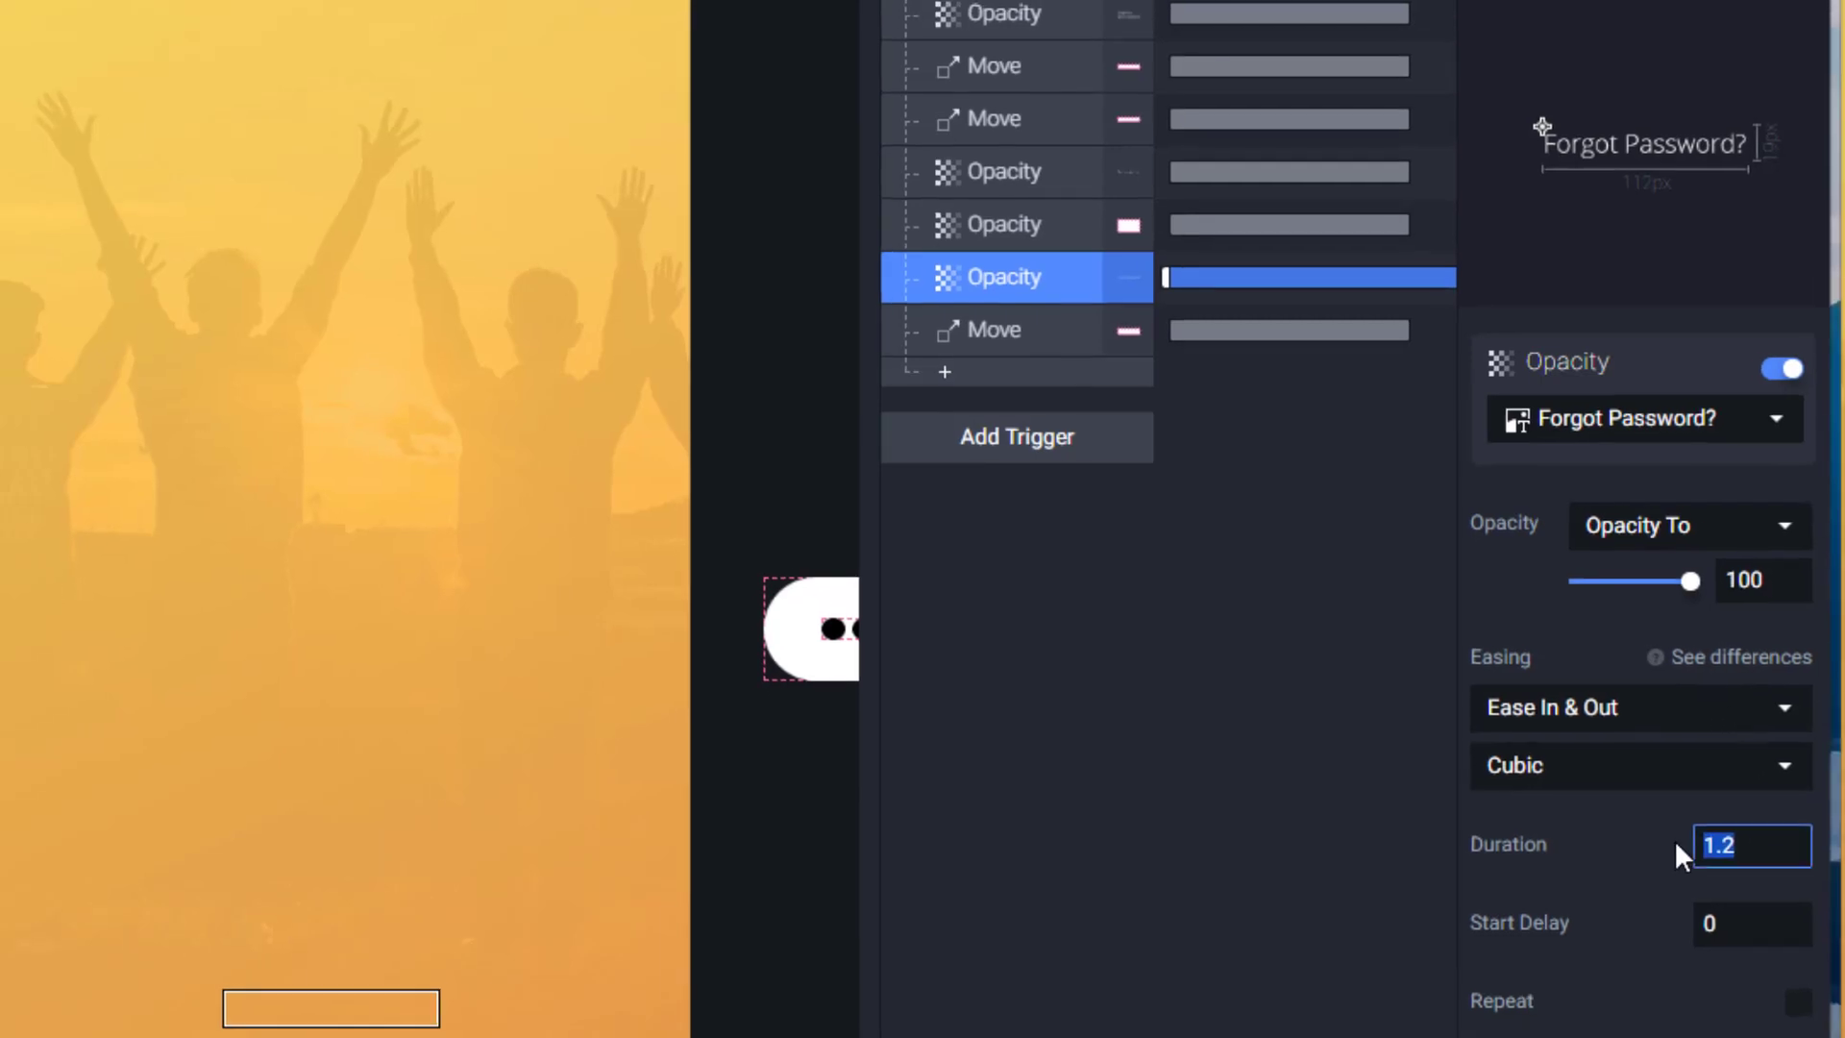
text(1)
text(.5)
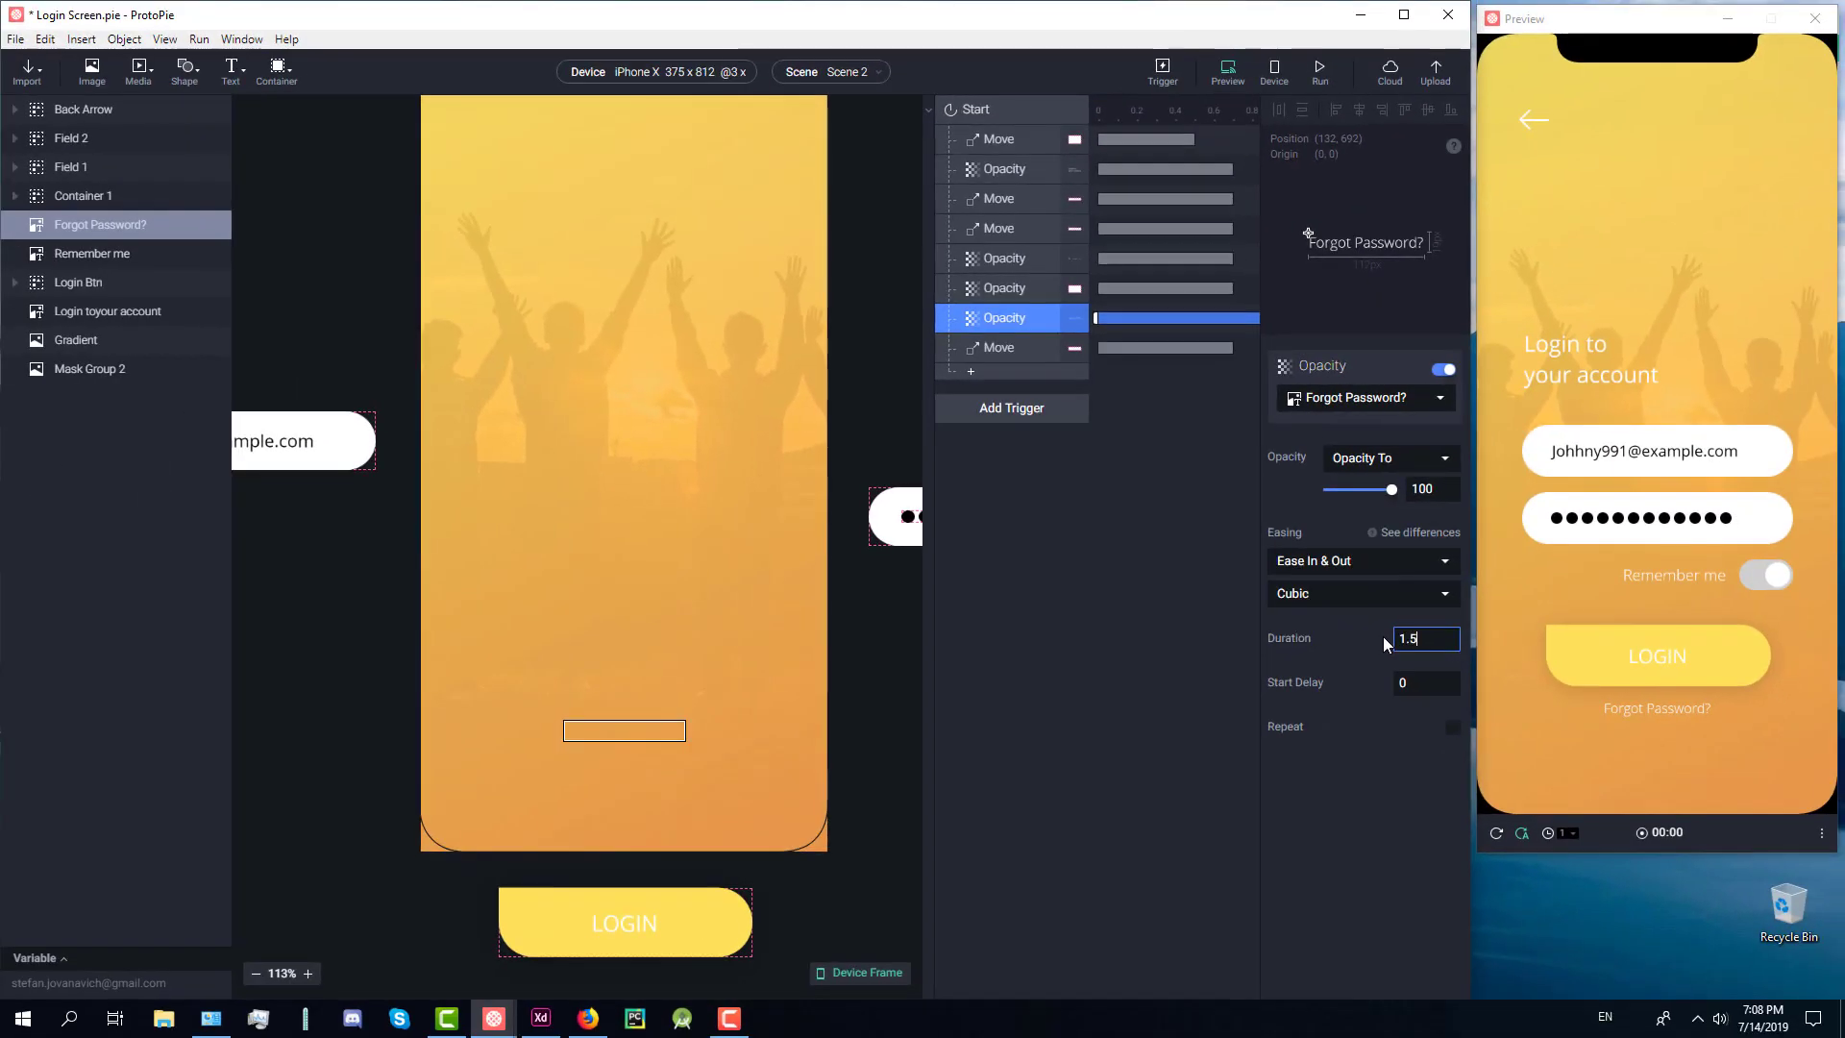
click(1315, 78)
click(1313, 84)
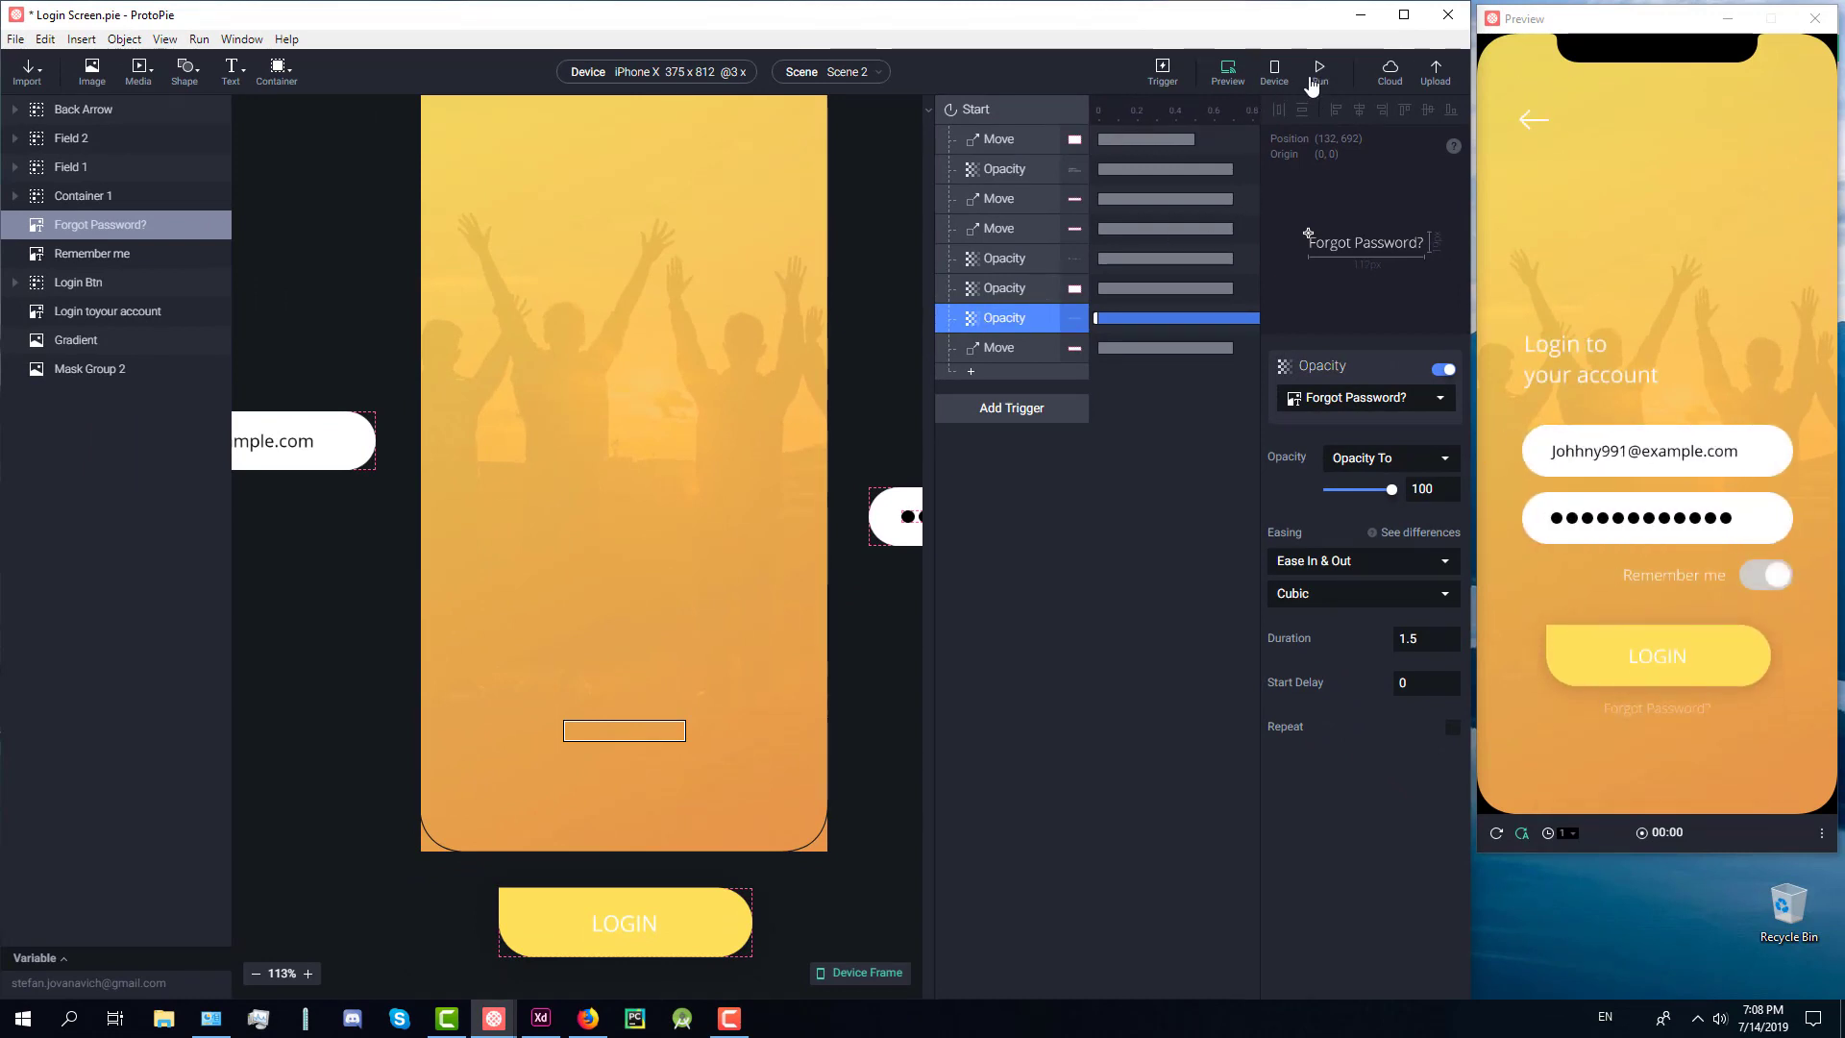
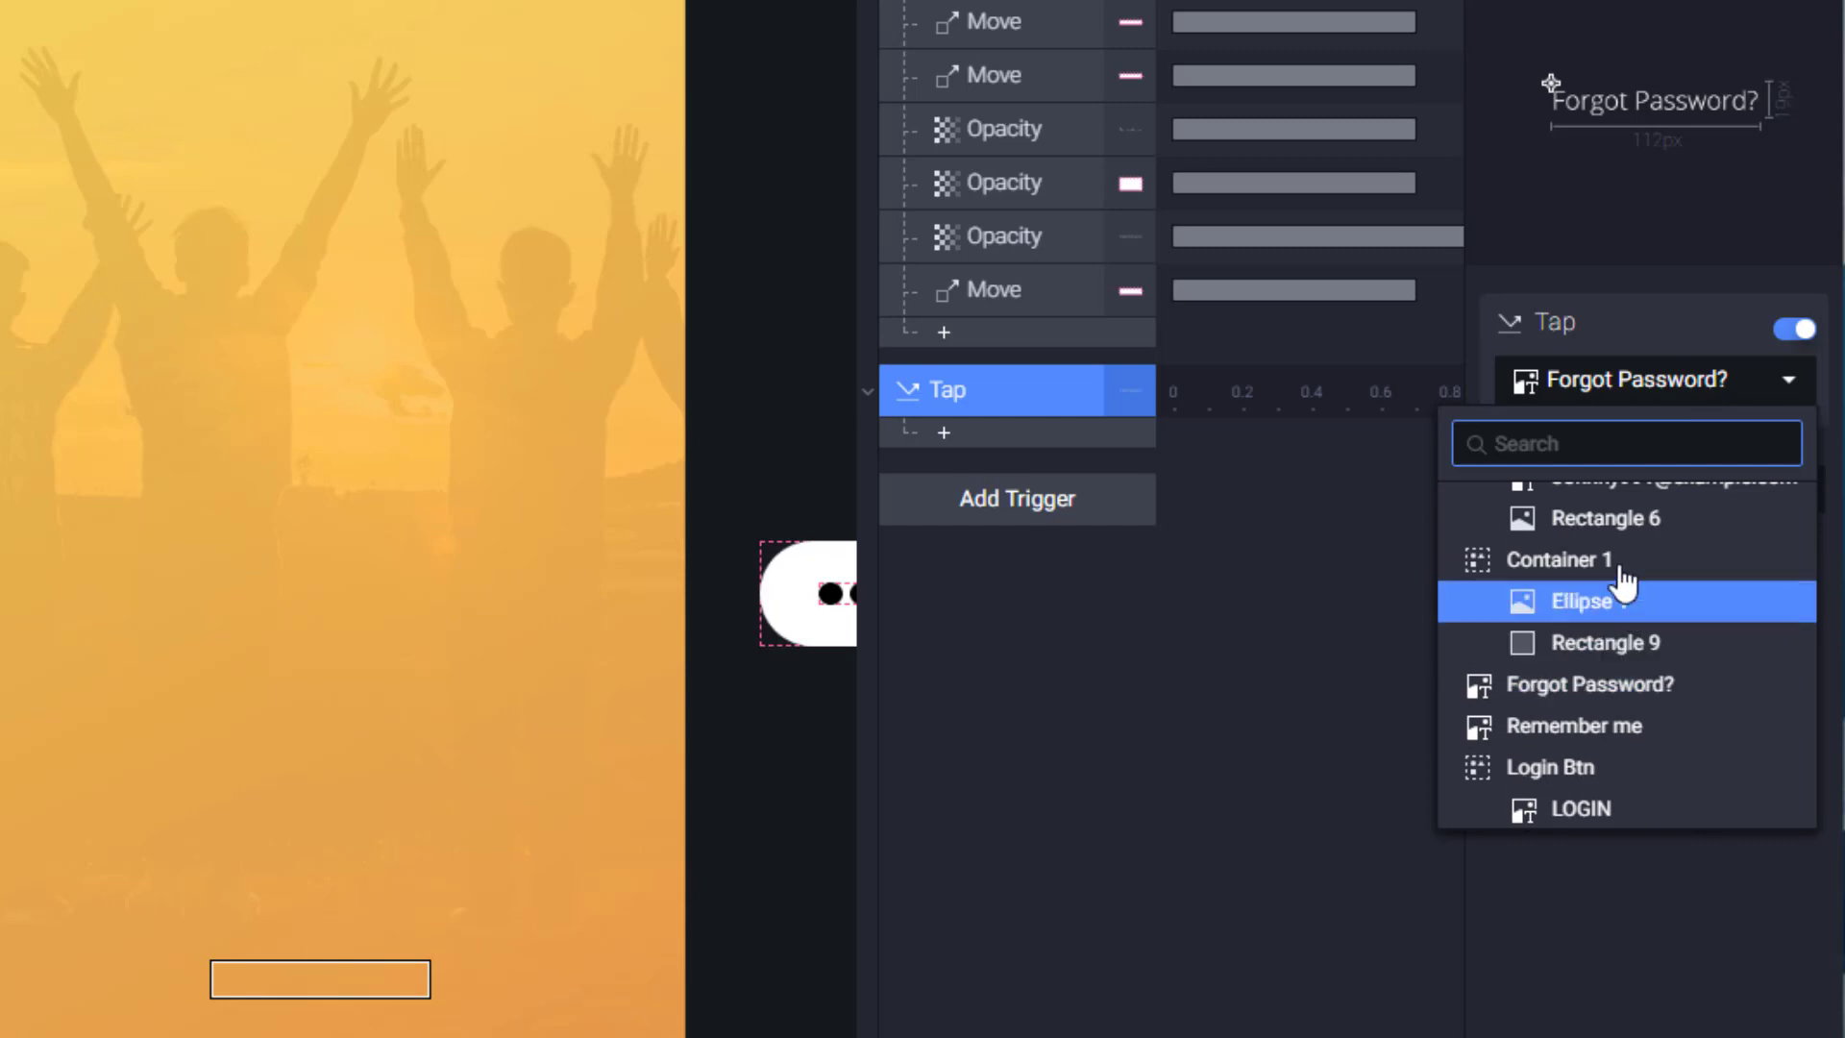
Step: Assign the new Tap trigger to Container 1 and add a Color response to it
click(1621, 569)
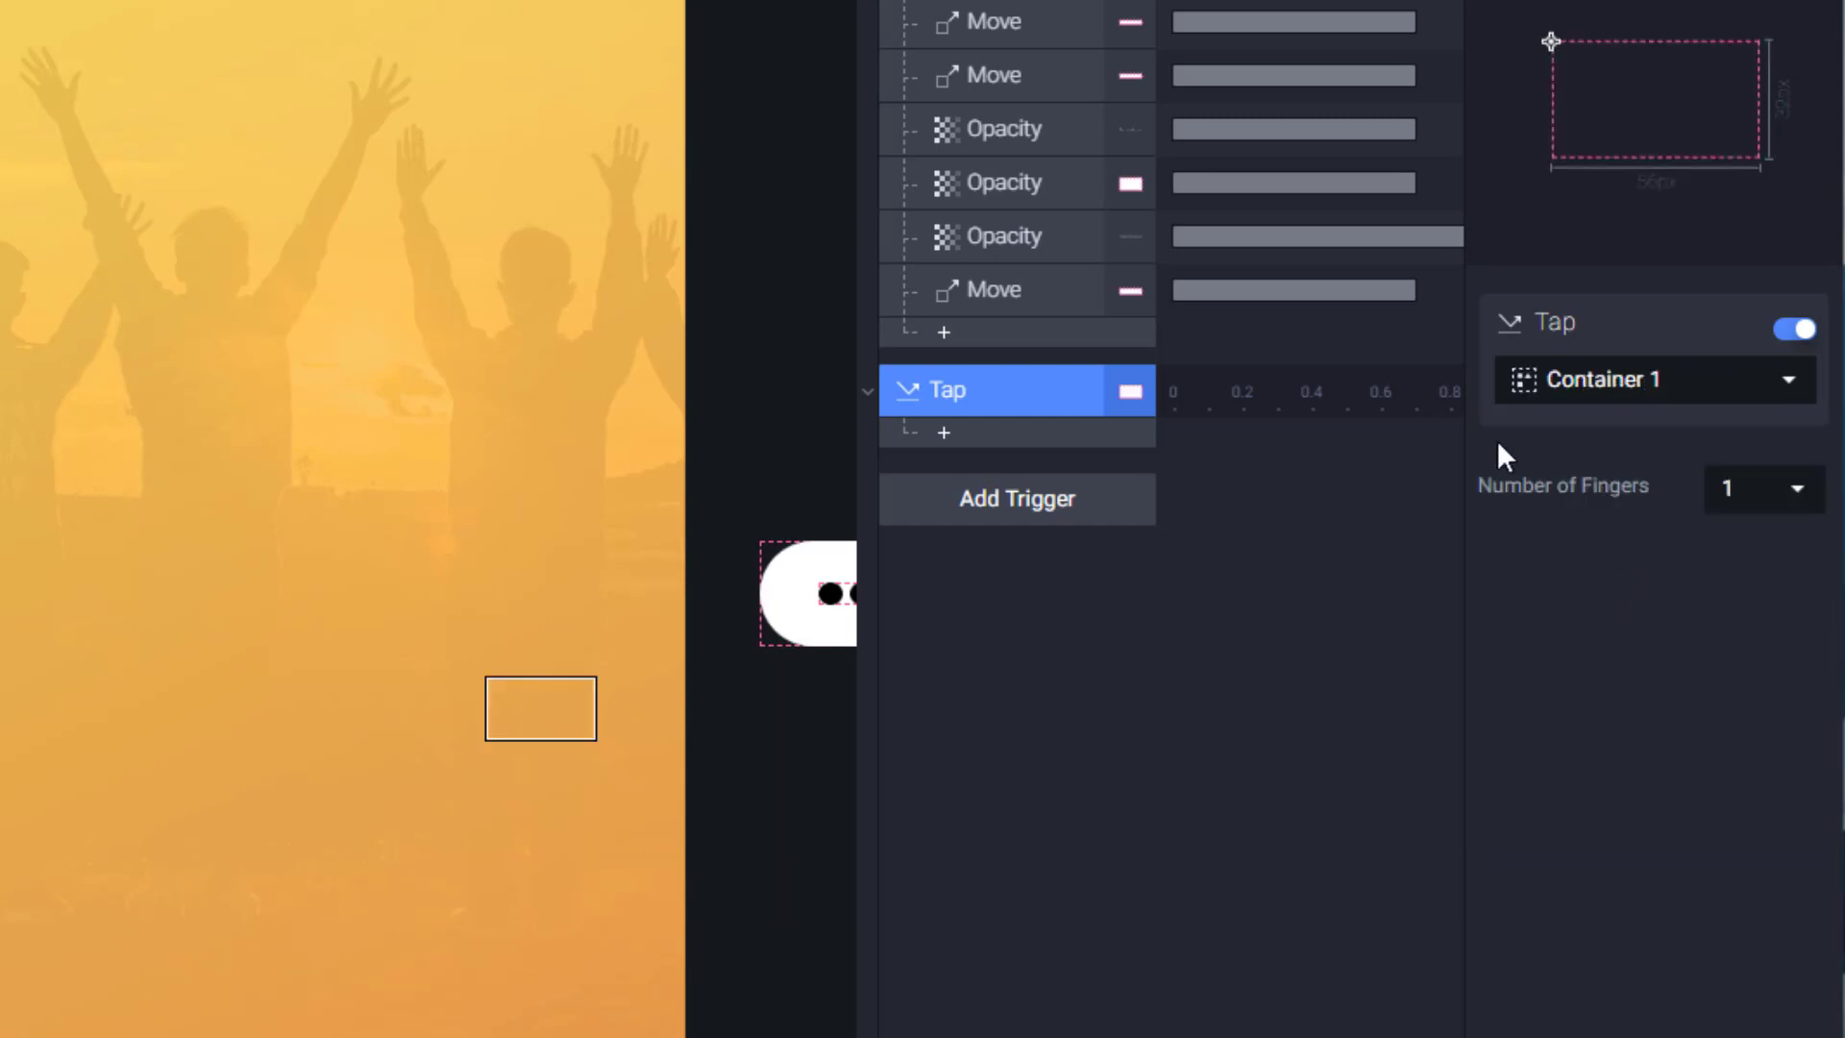
click(945, 434)
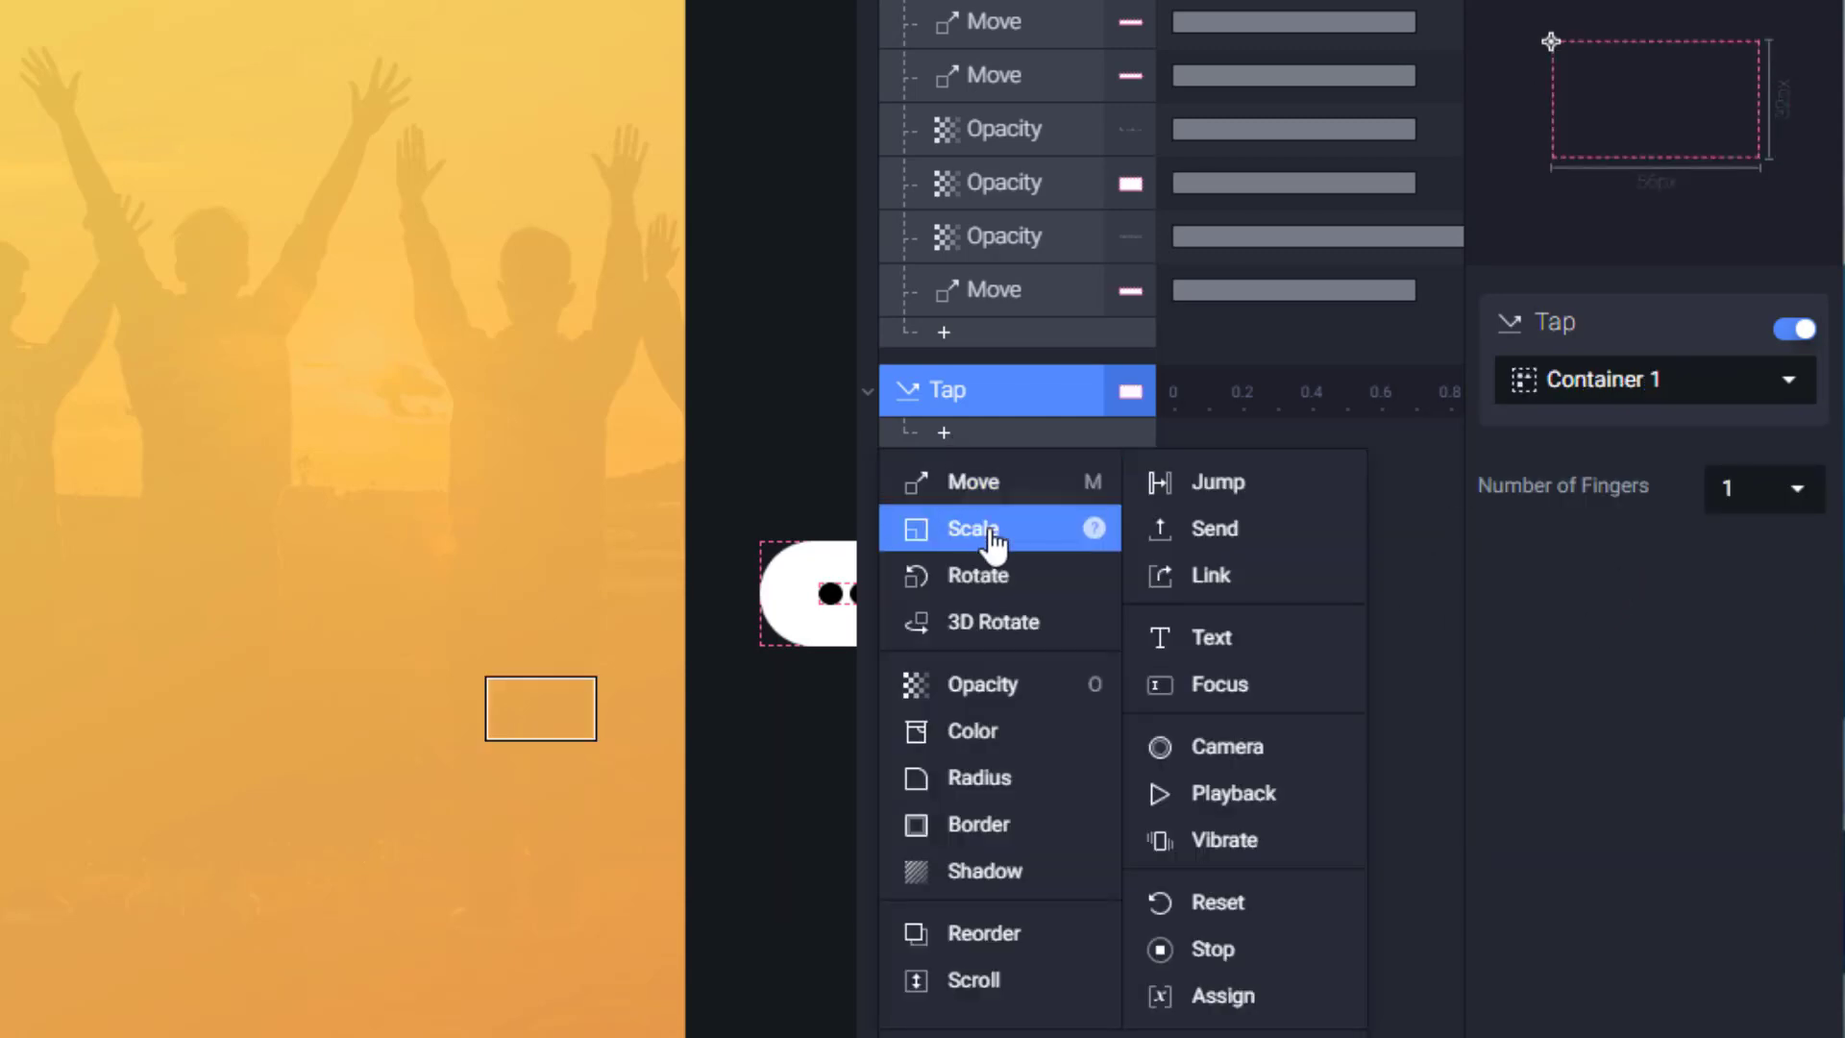
click(1010, 748)
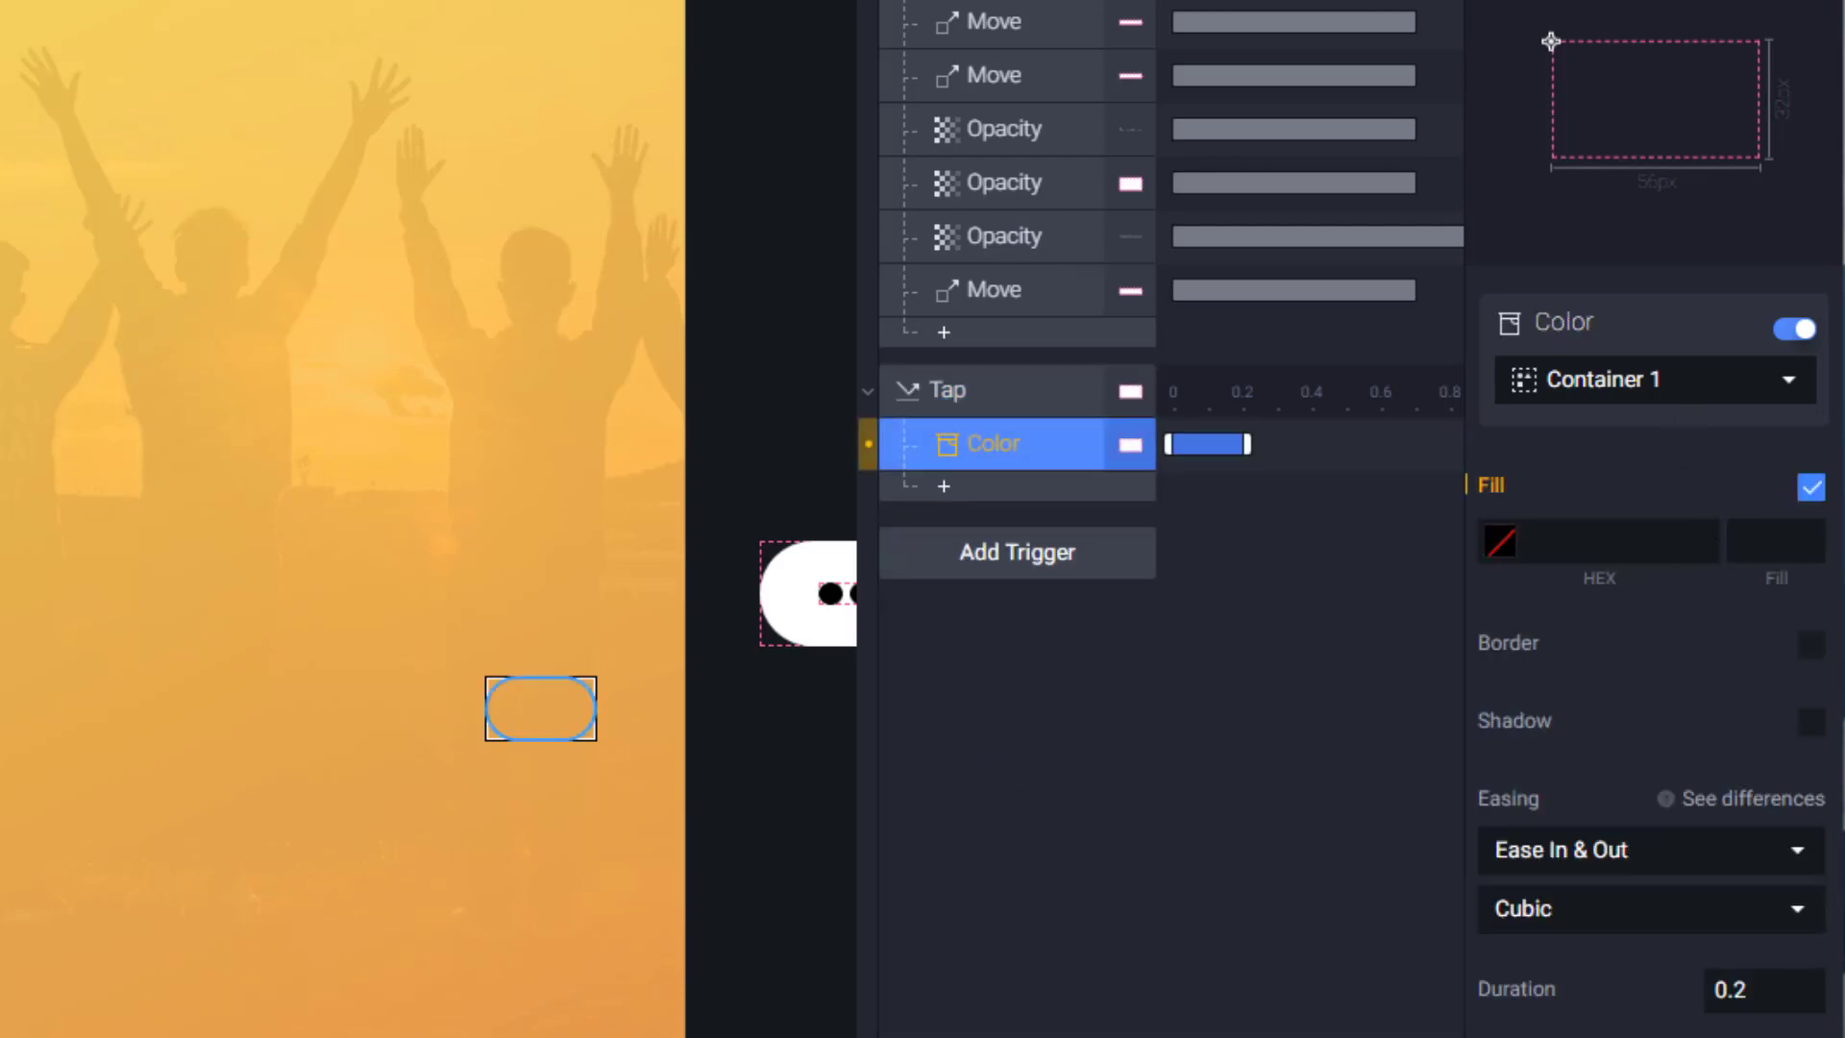
Step: Change the target layer of the Tap trigger's Color response to Rectangle 9 inside Container 1
click(485, 678)
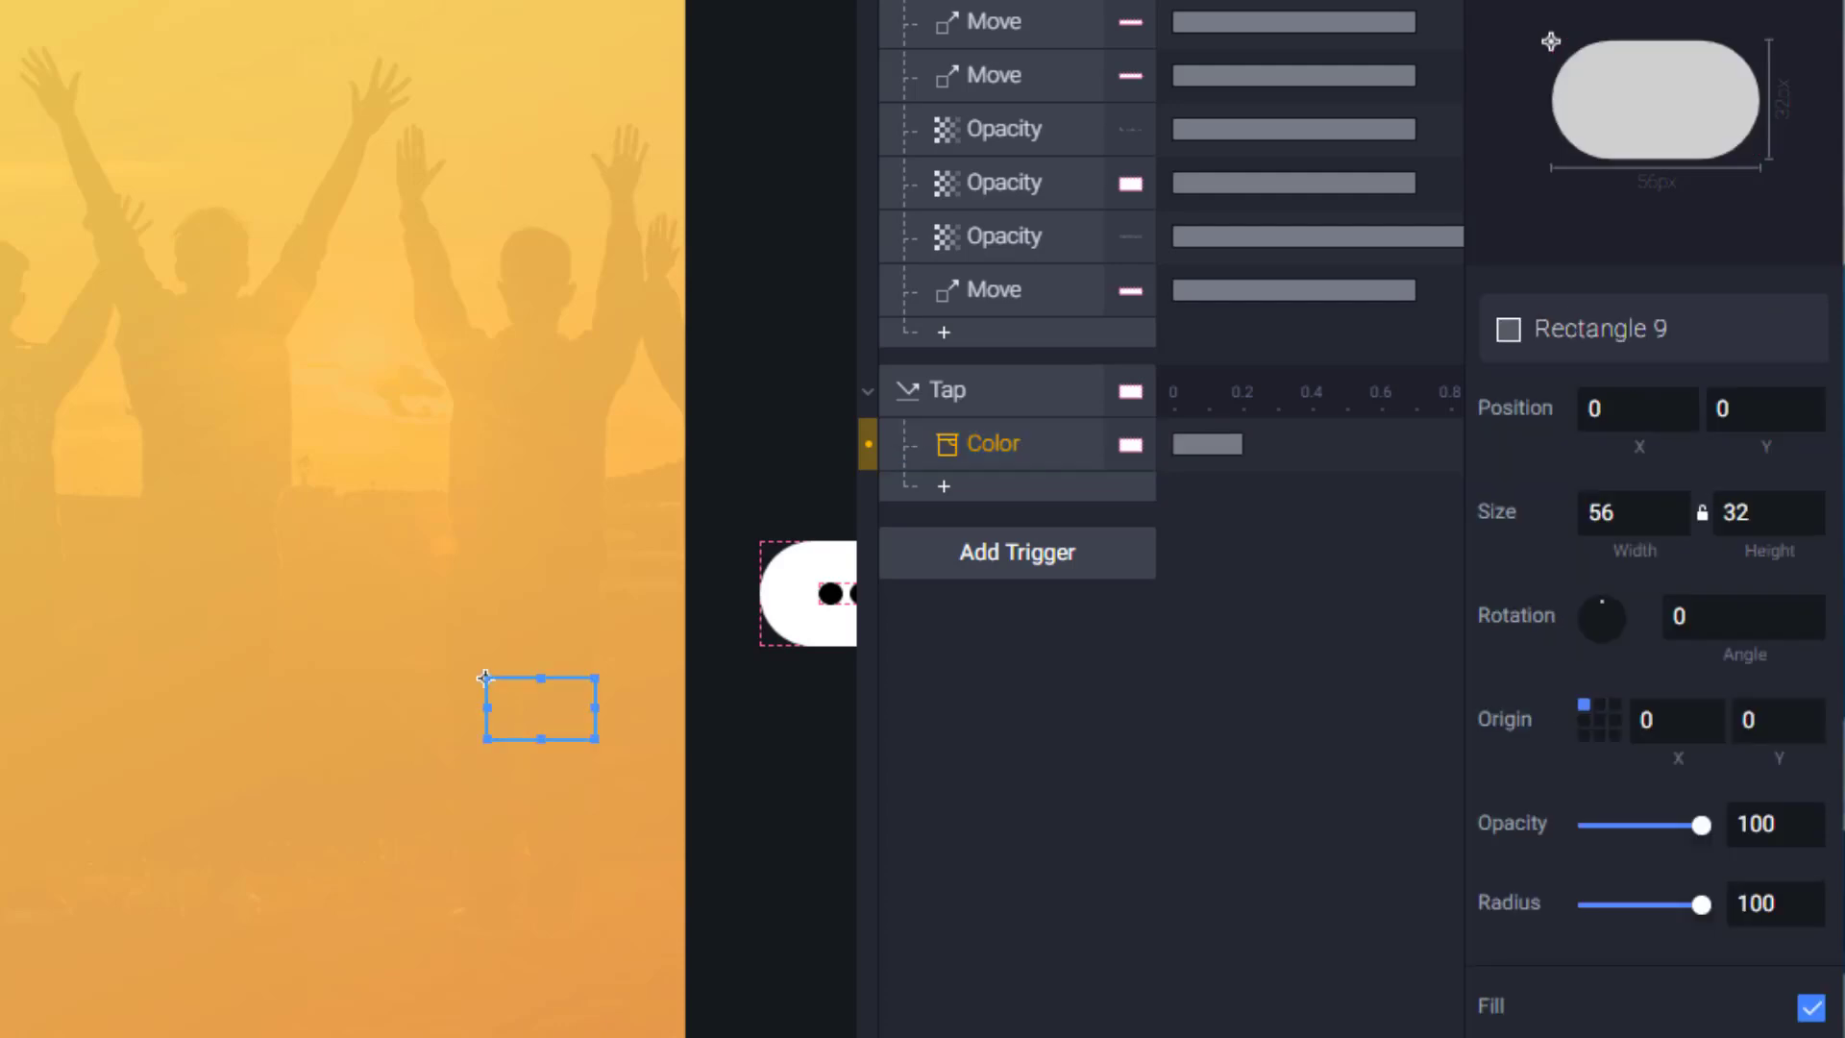
click(1009, 444)
click(1739, 381)
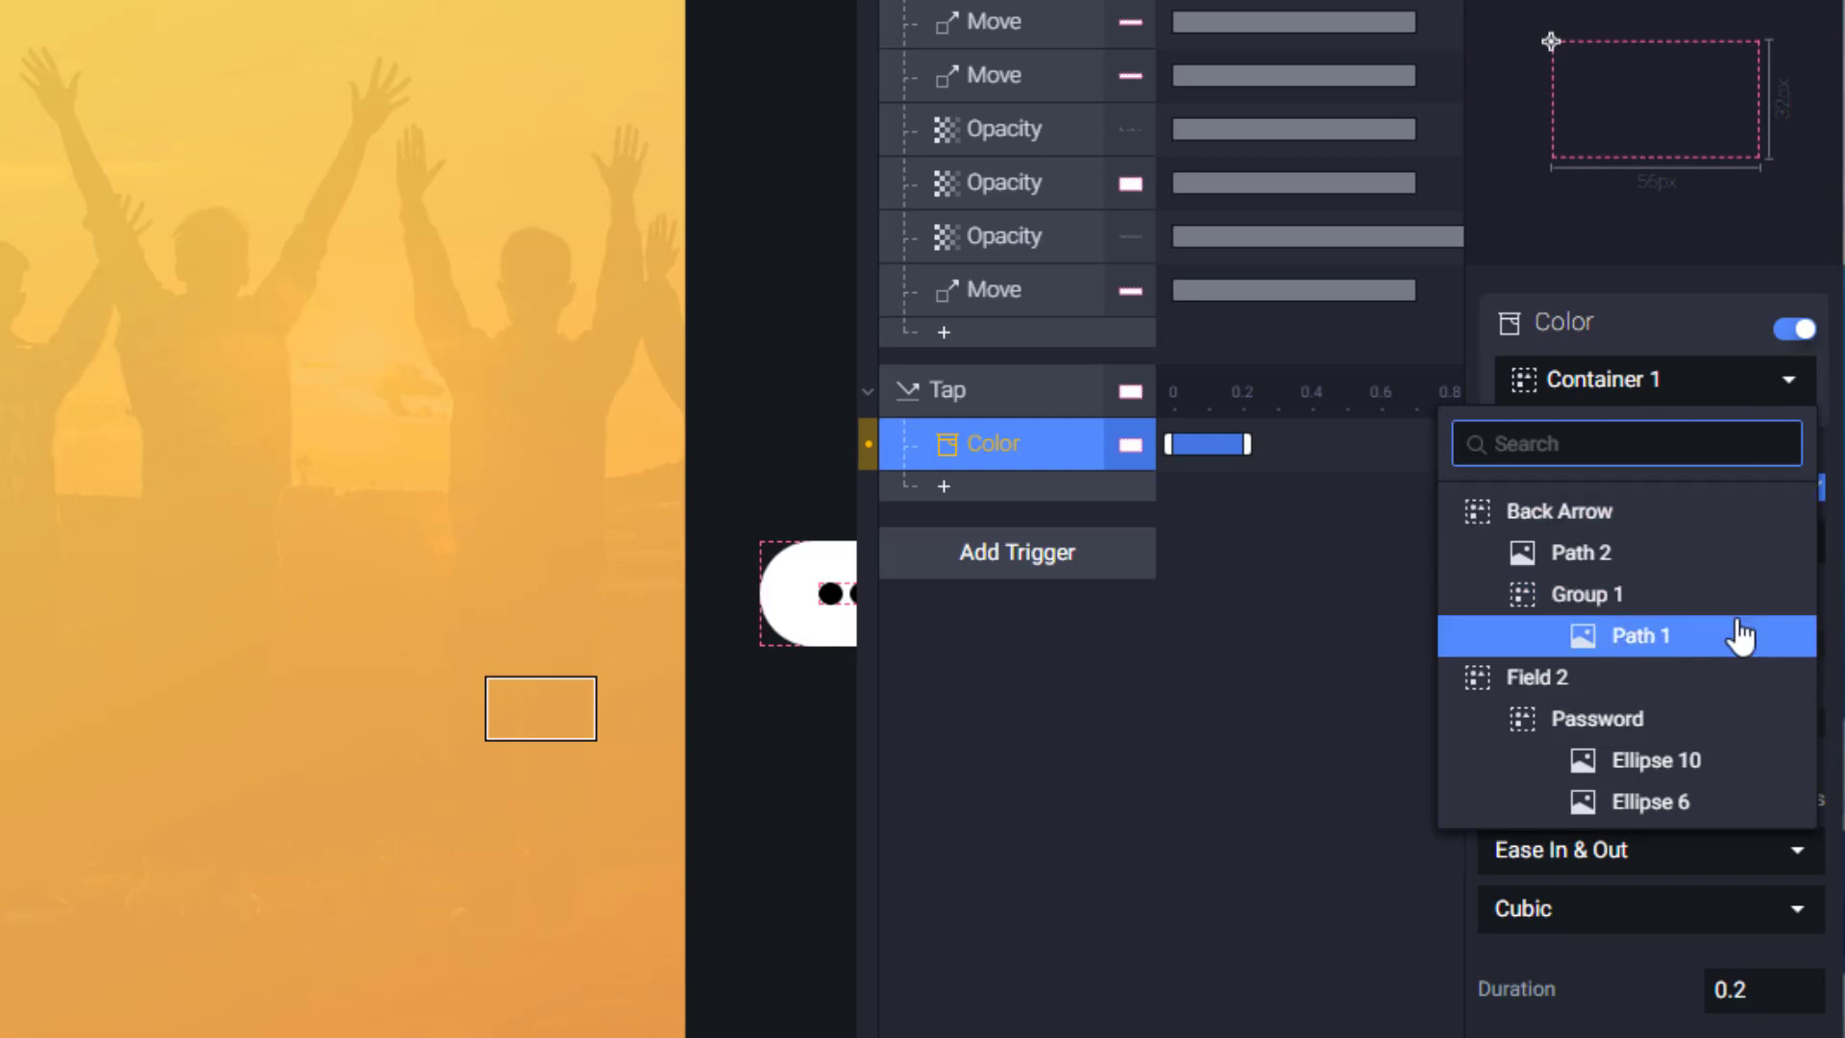
scroll(1739, 634, down, 5)
scroll(1739, 636, down, 8)
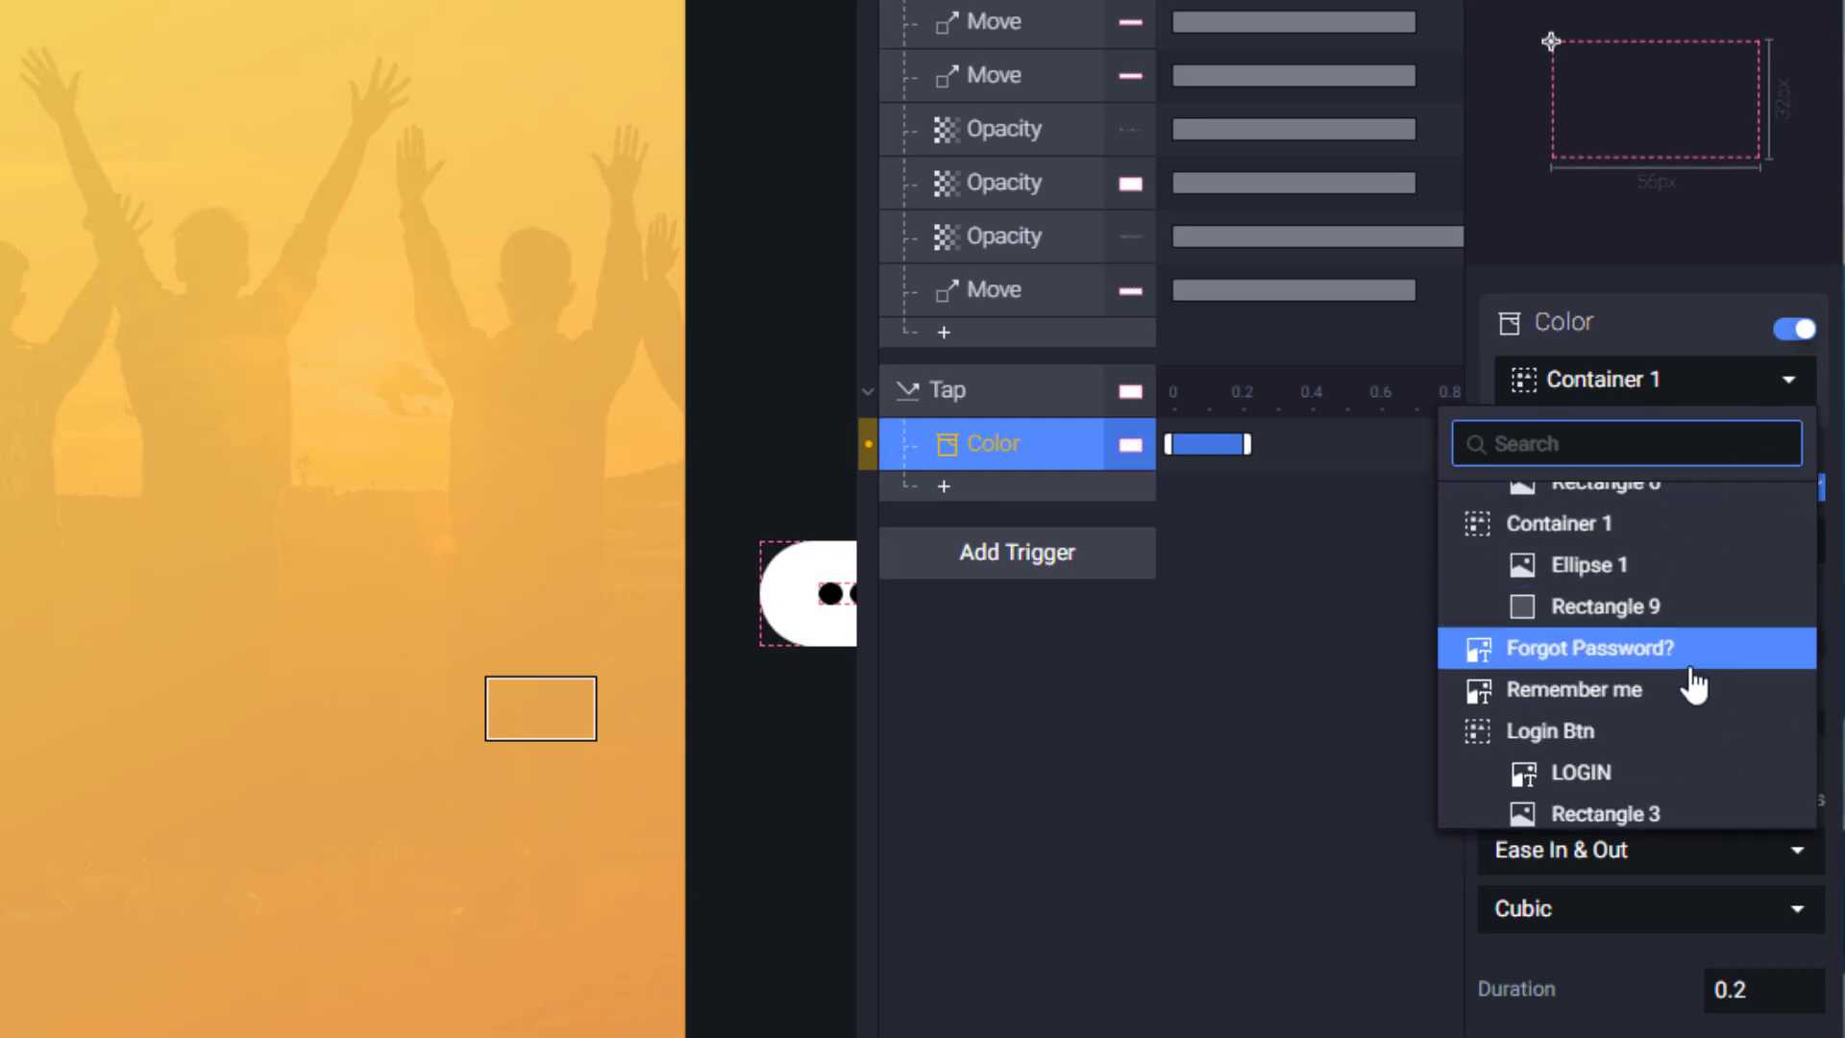
scroll(1693, 678, up, 1)
click(1691, 653)
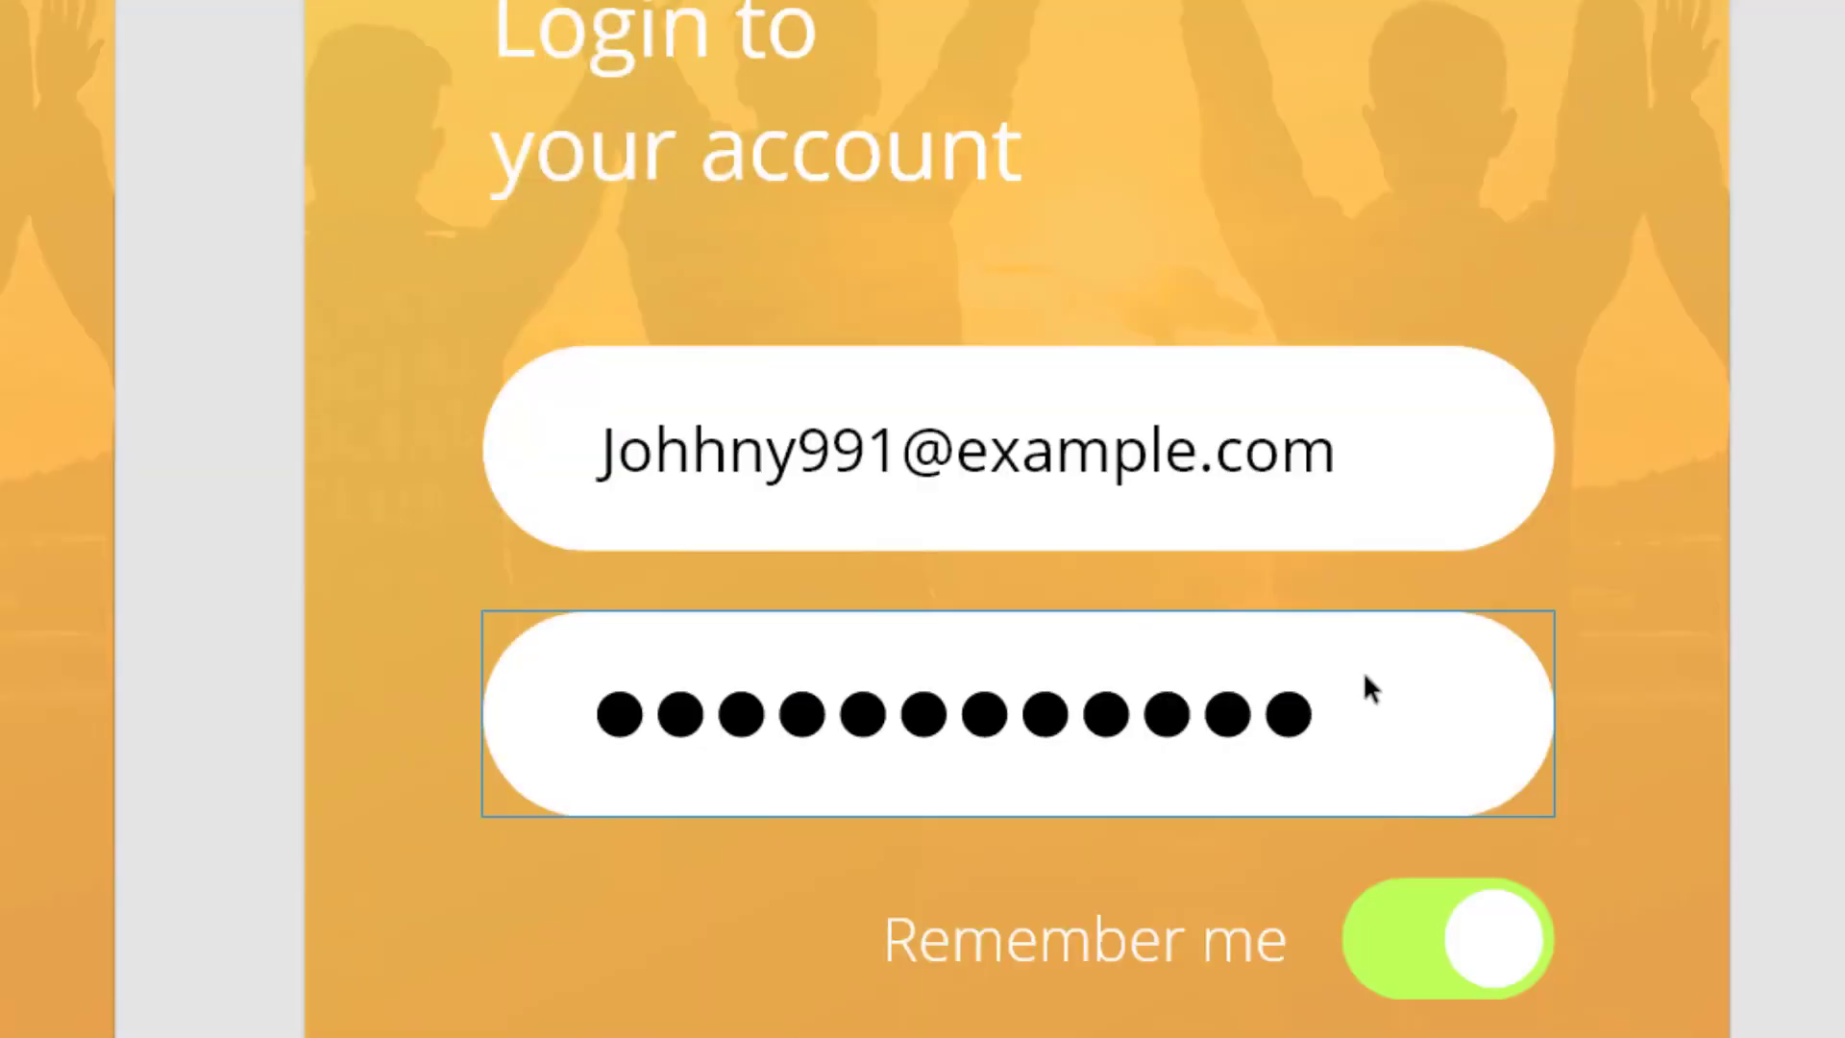
Step: Copy the toggle's green from the Adobe XD design, set the Color response's fill to BDFF59 and test the toggle in the preview
click(1420, 960)
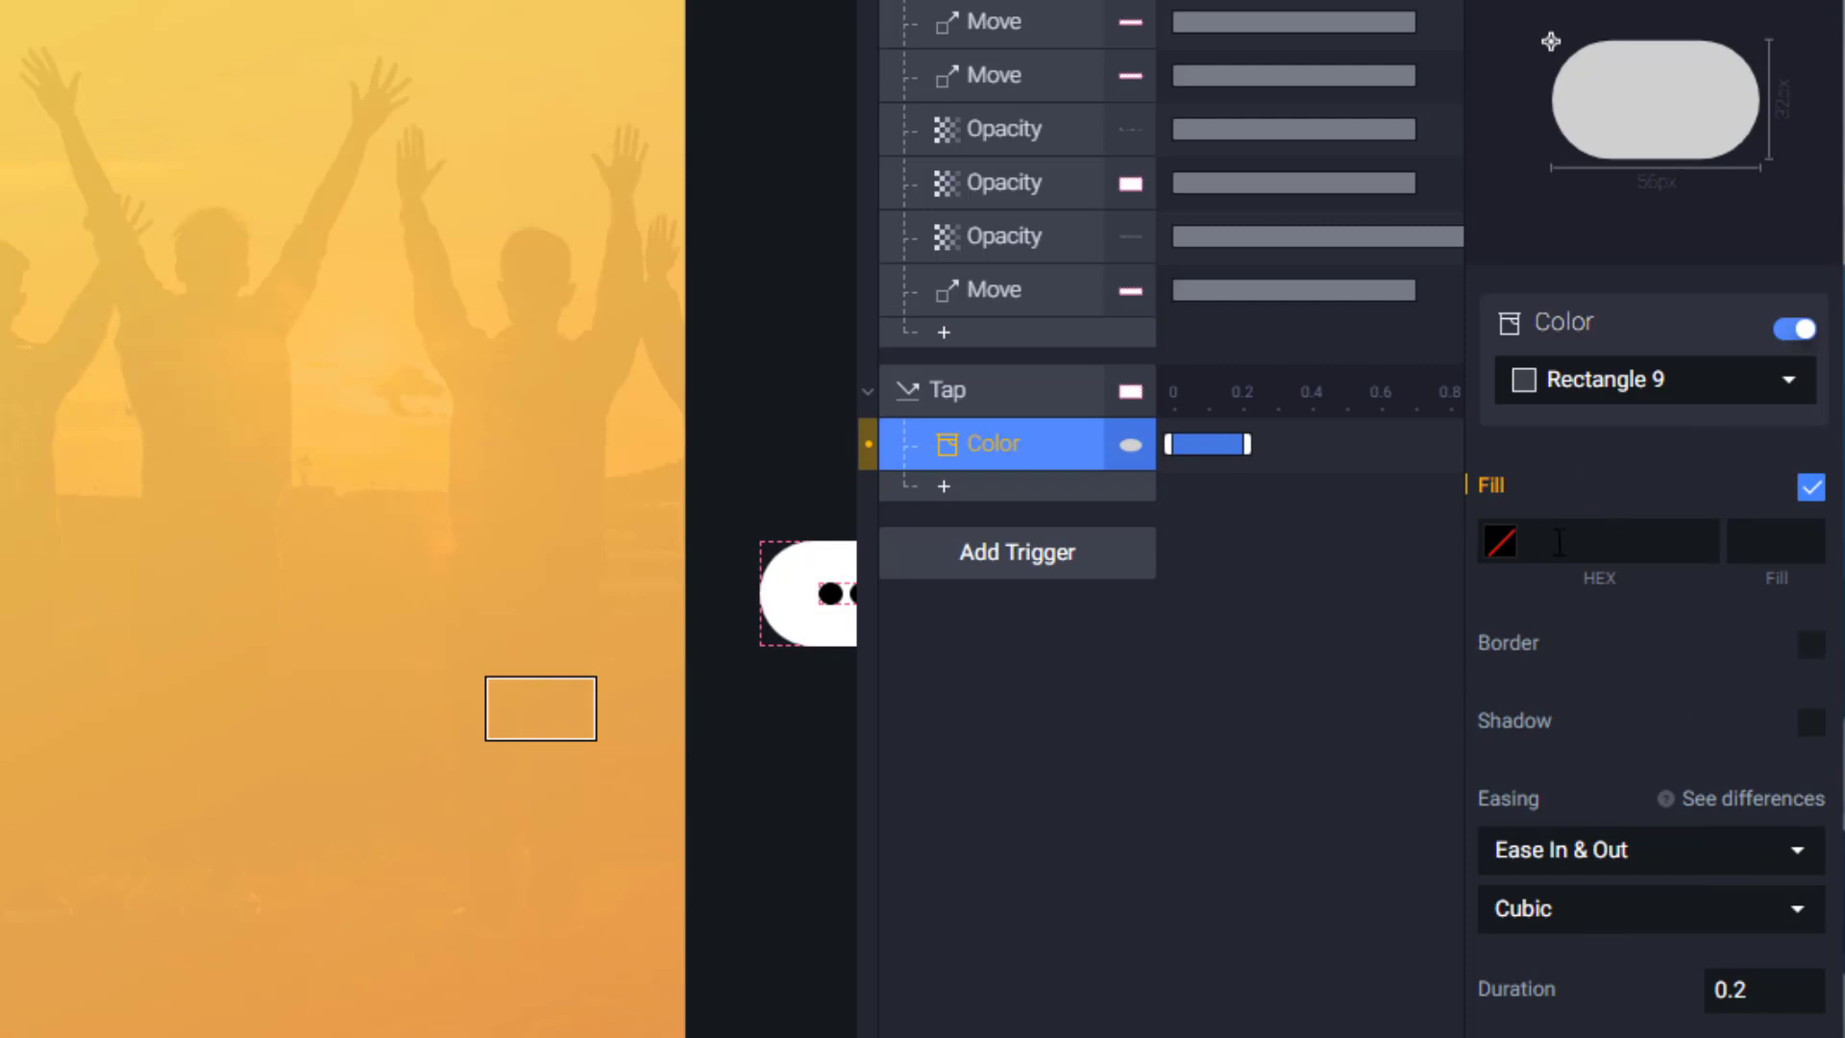
text(#BDFF59)
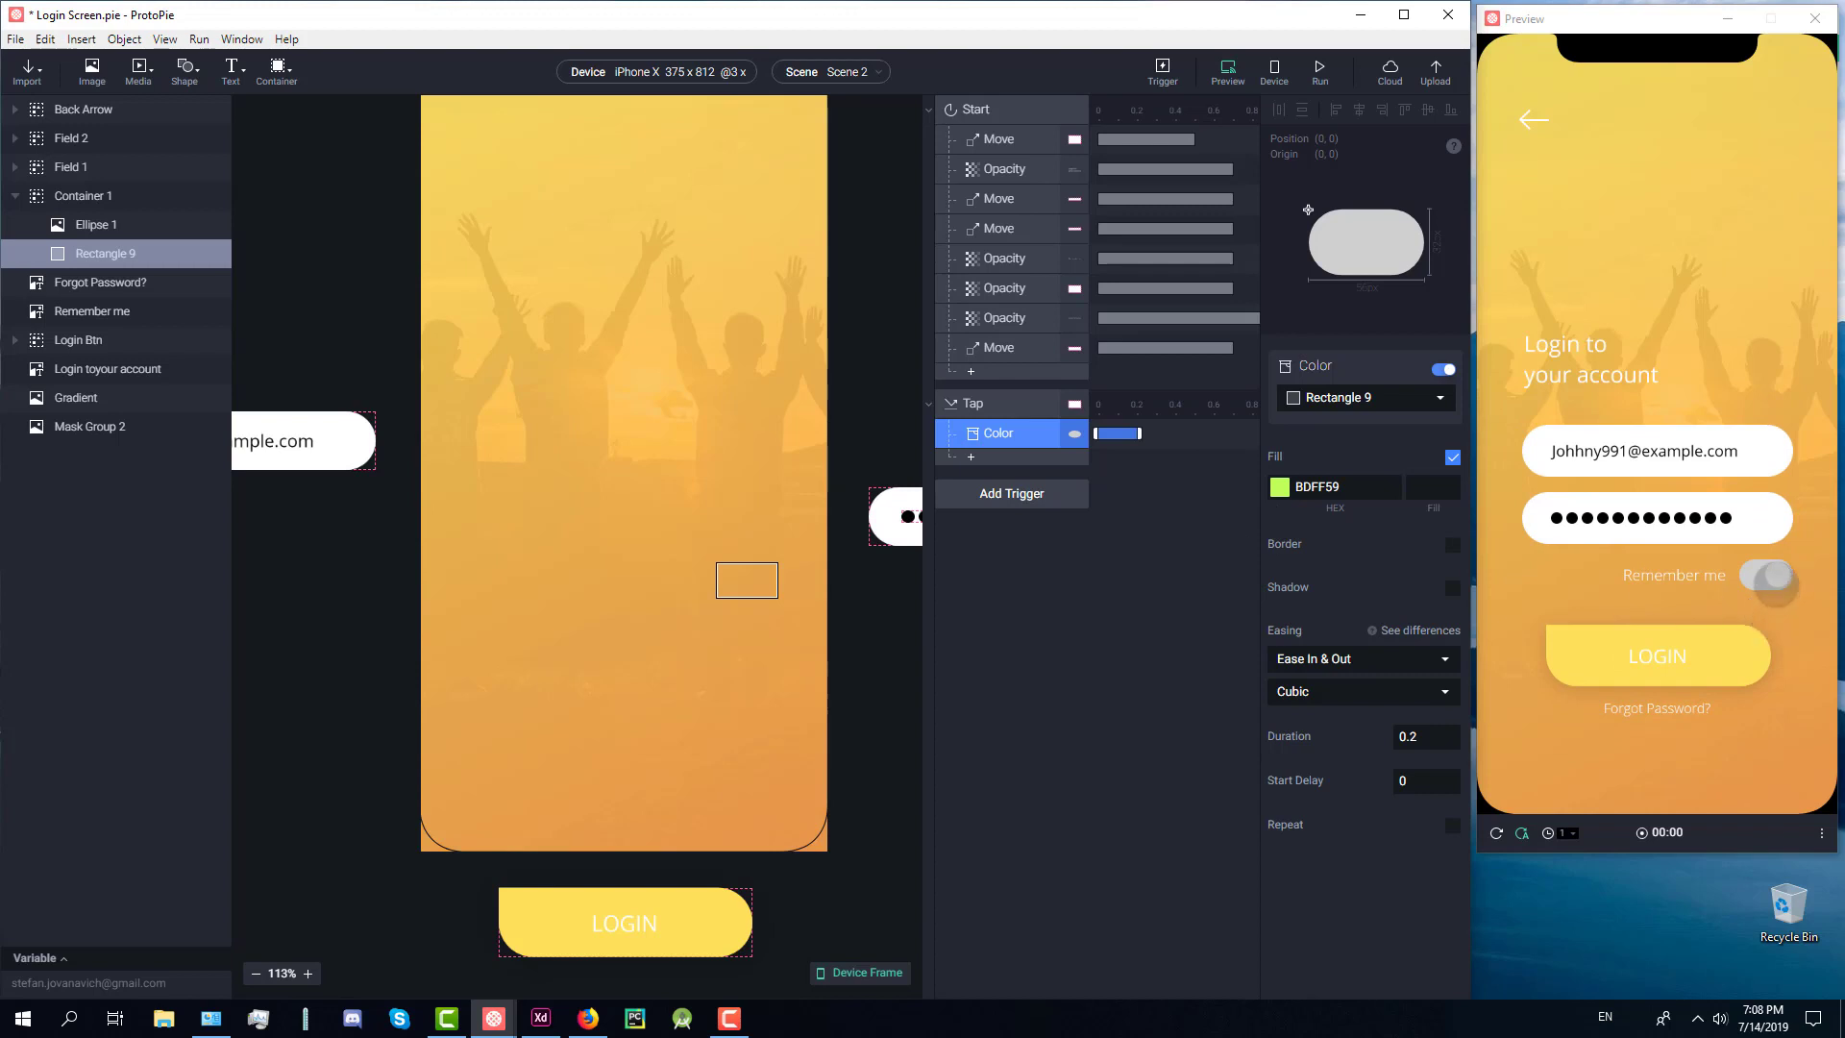
click(1766, 574)
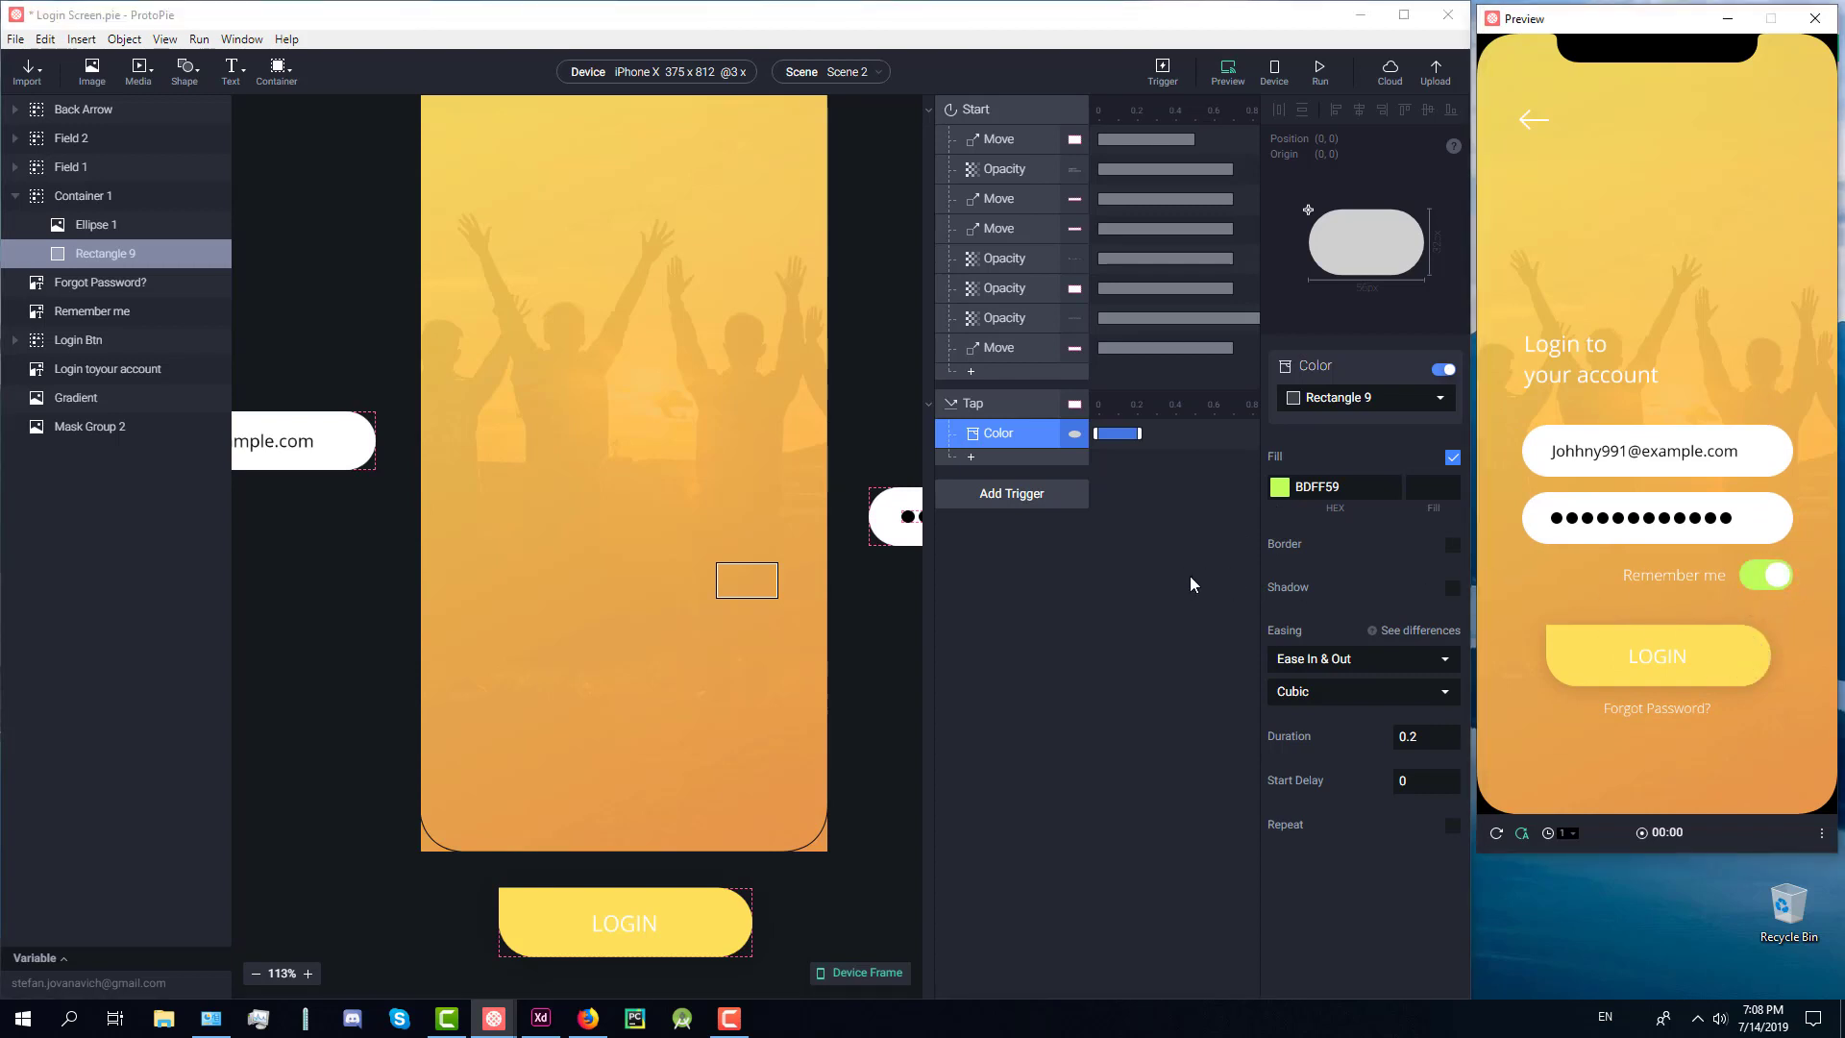
click(988, 407)
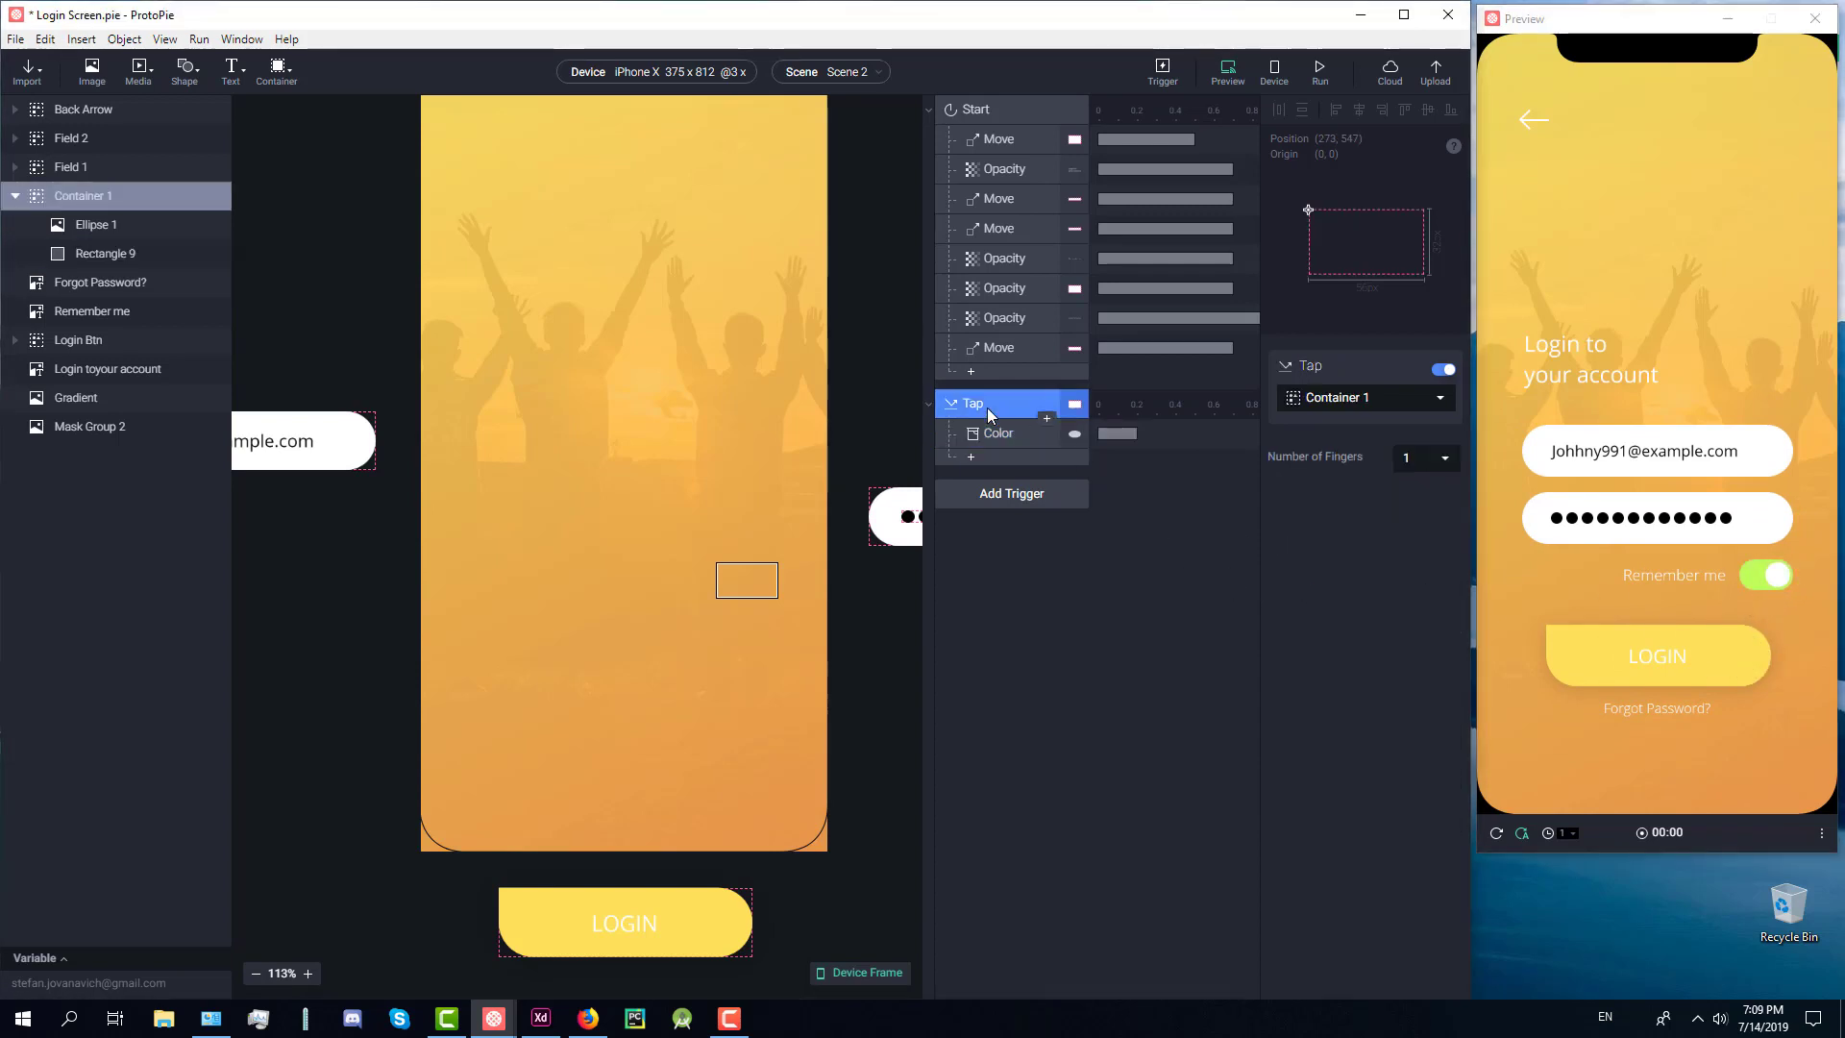
Step: Add a Move response for Ellipse 1 to the toggle's Tap trigger, moving it to X 27, Y 3
click(996, 432)
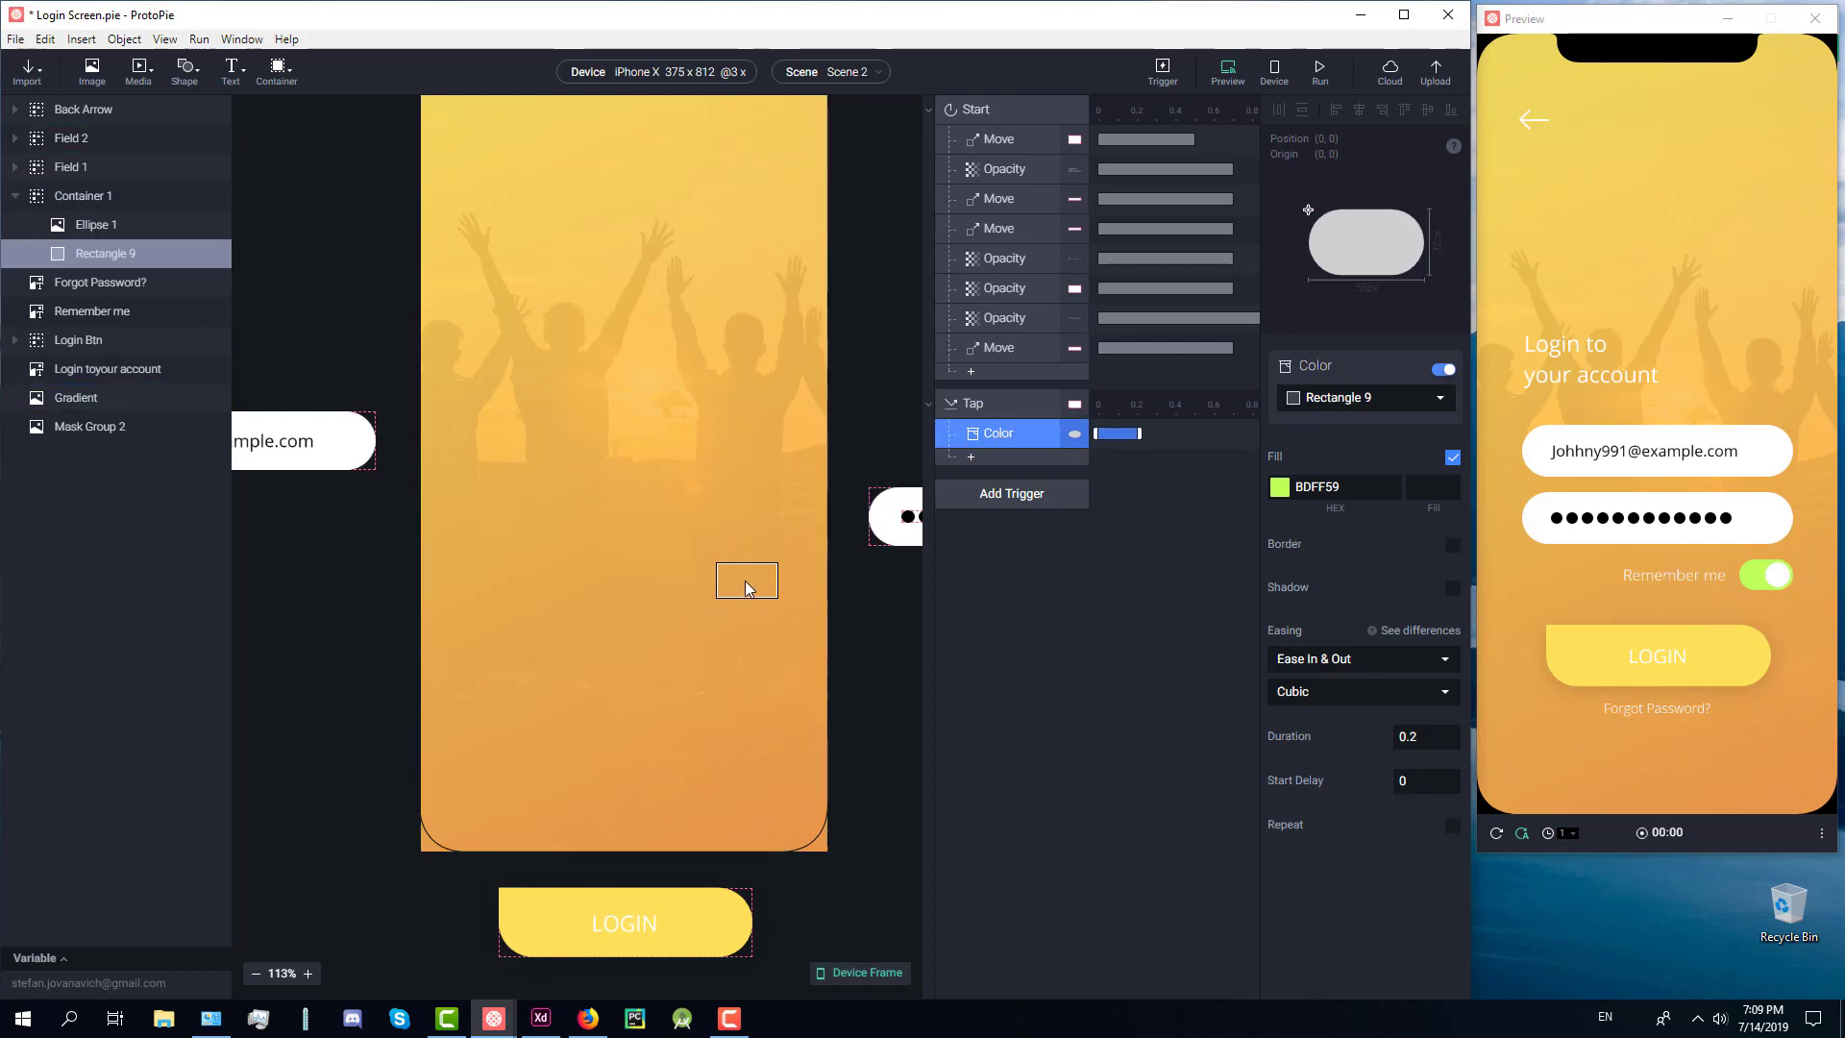
click(774, 595)
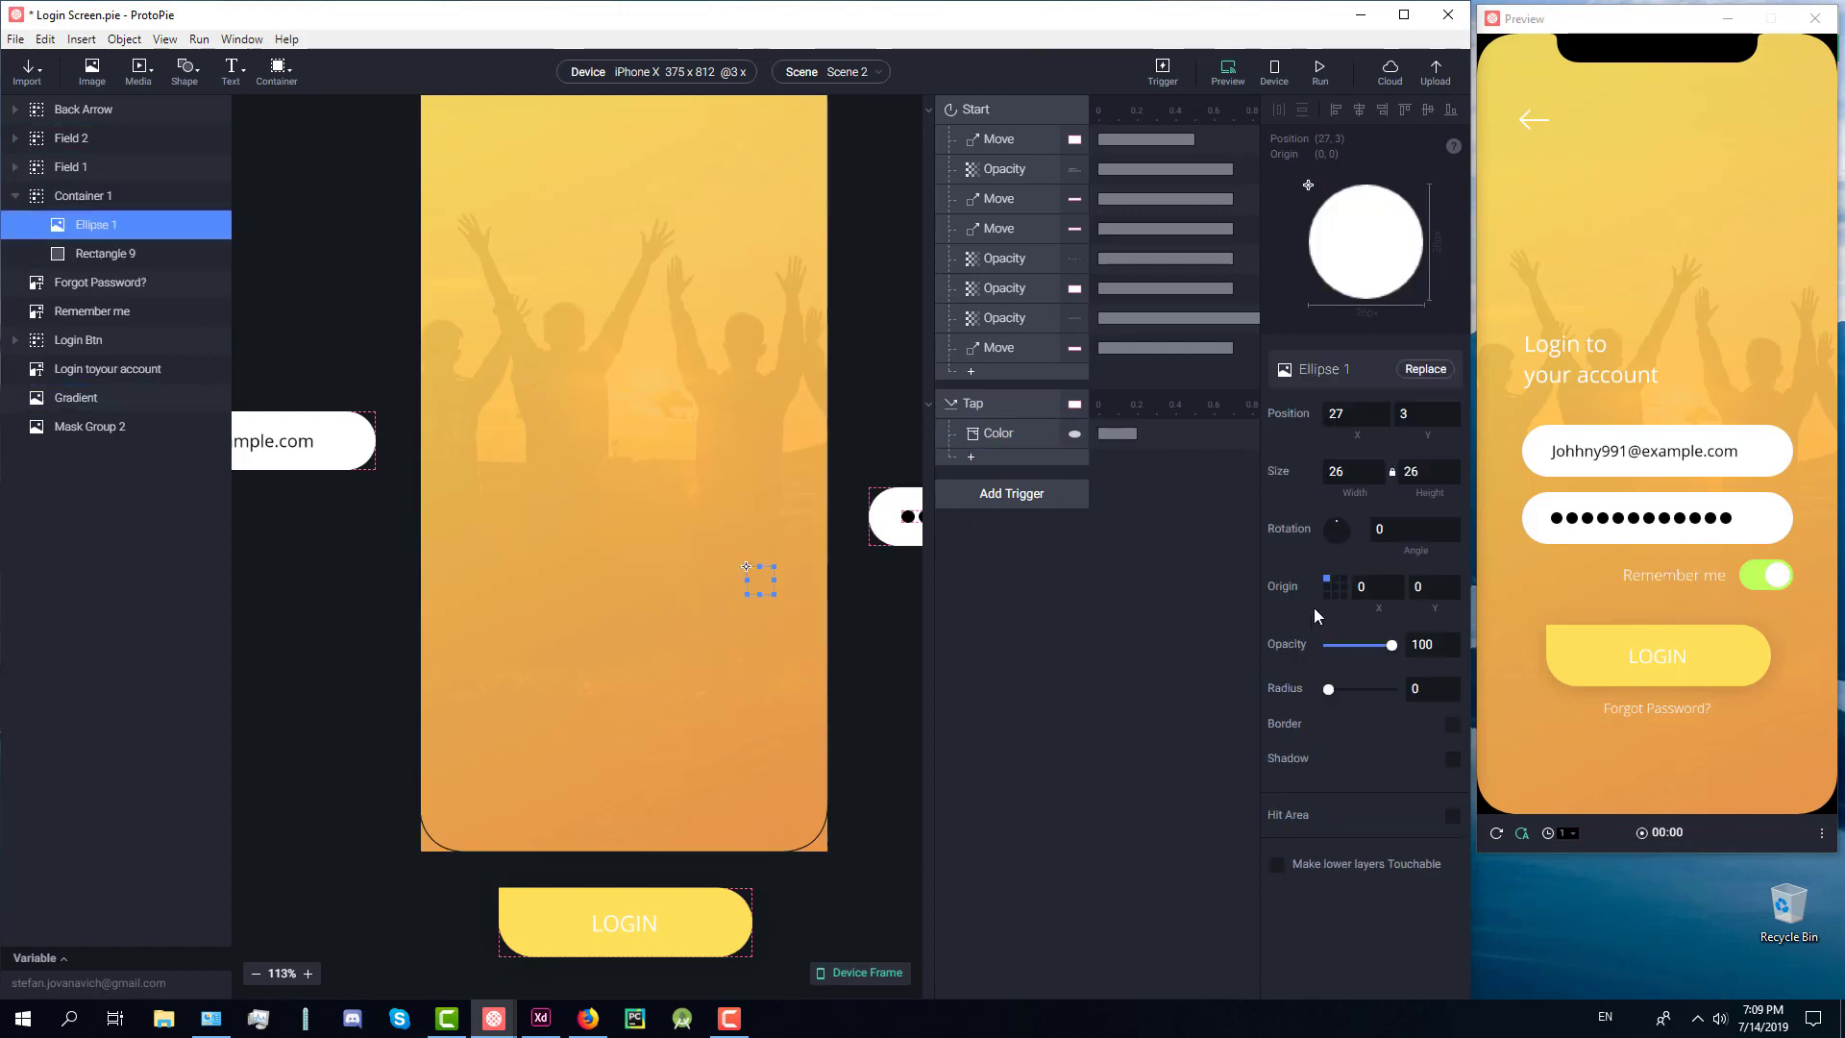
click(1356, 415)
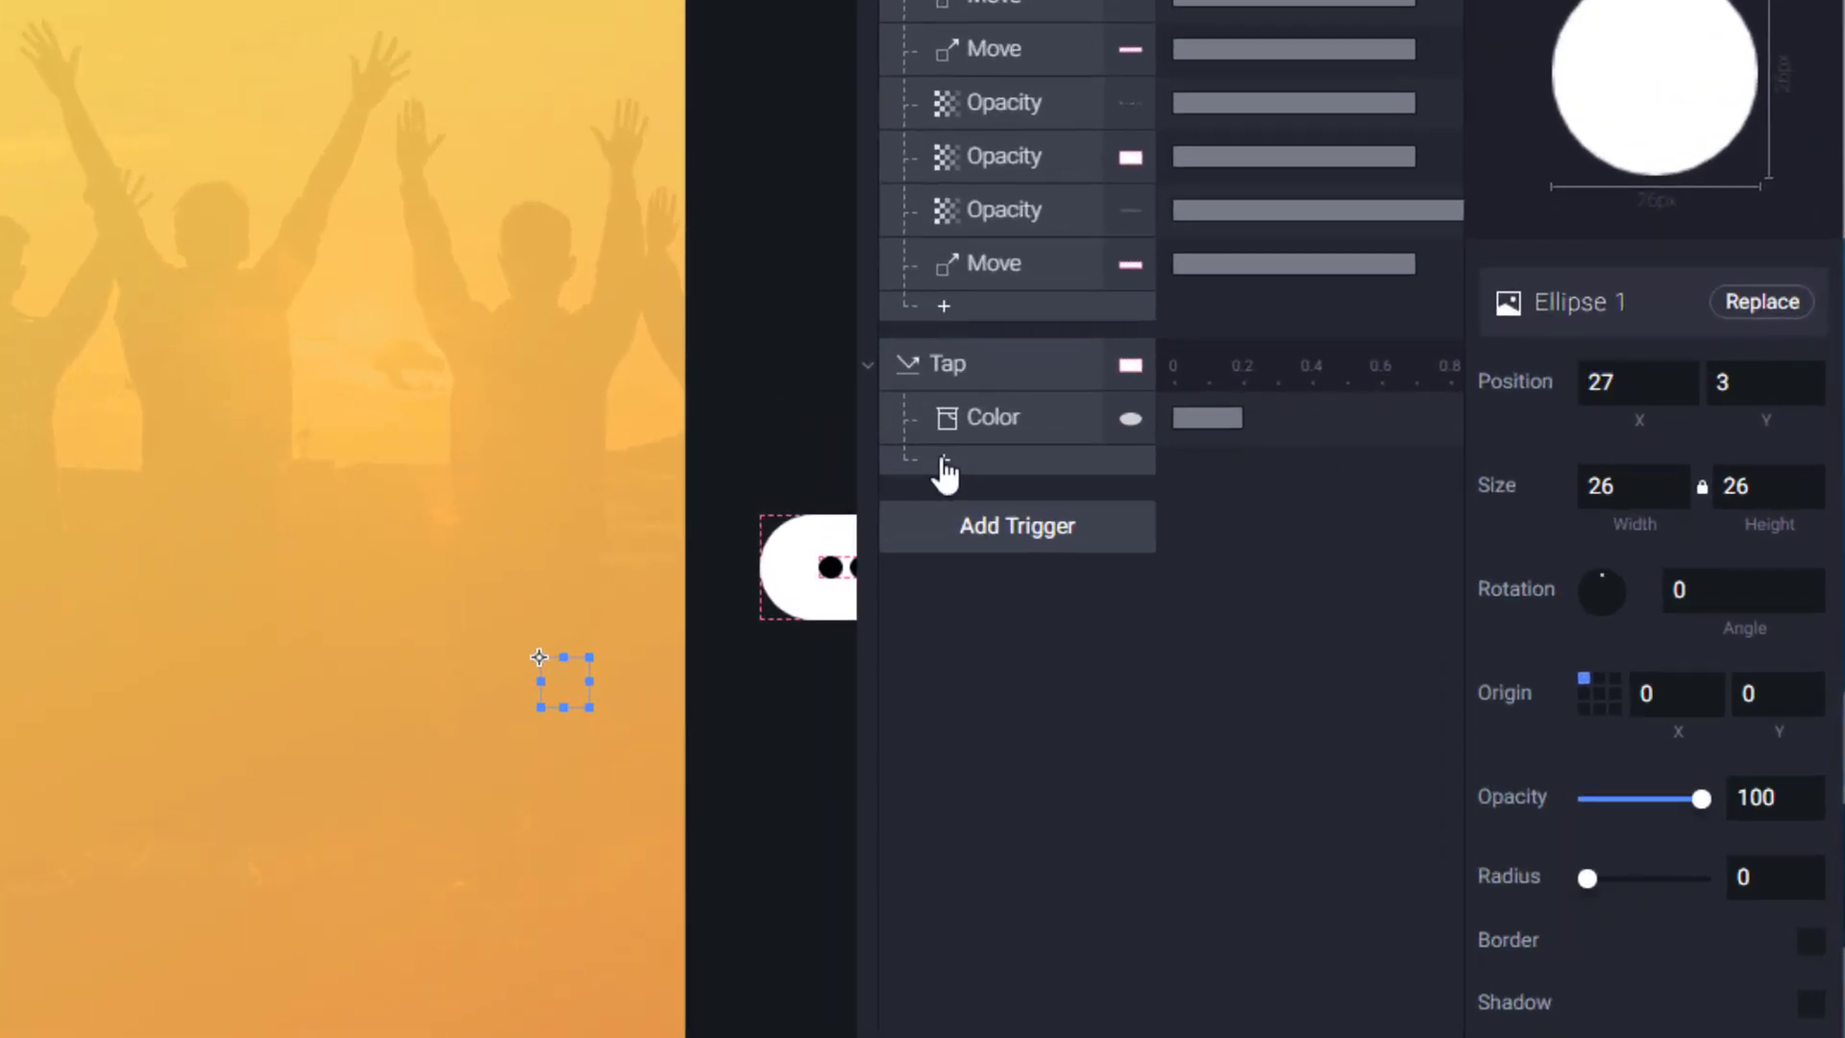
click(970, 461)
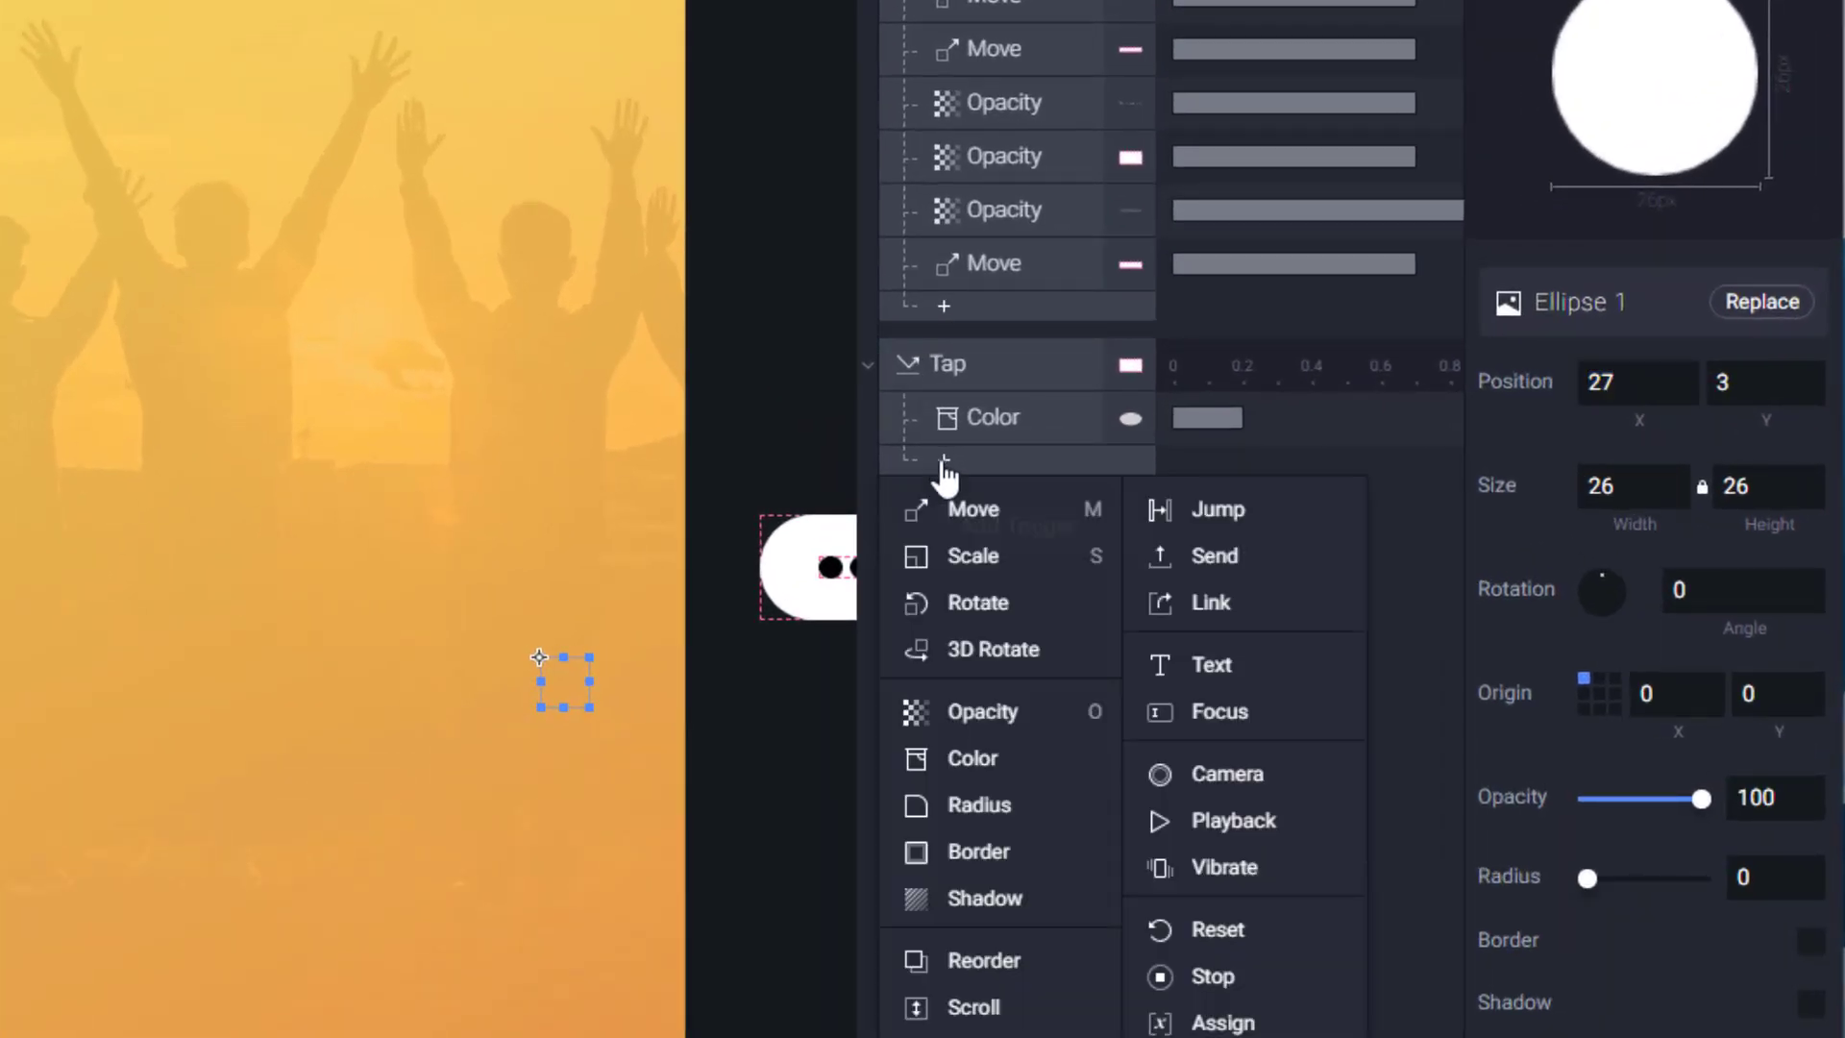
click(1004, 529)
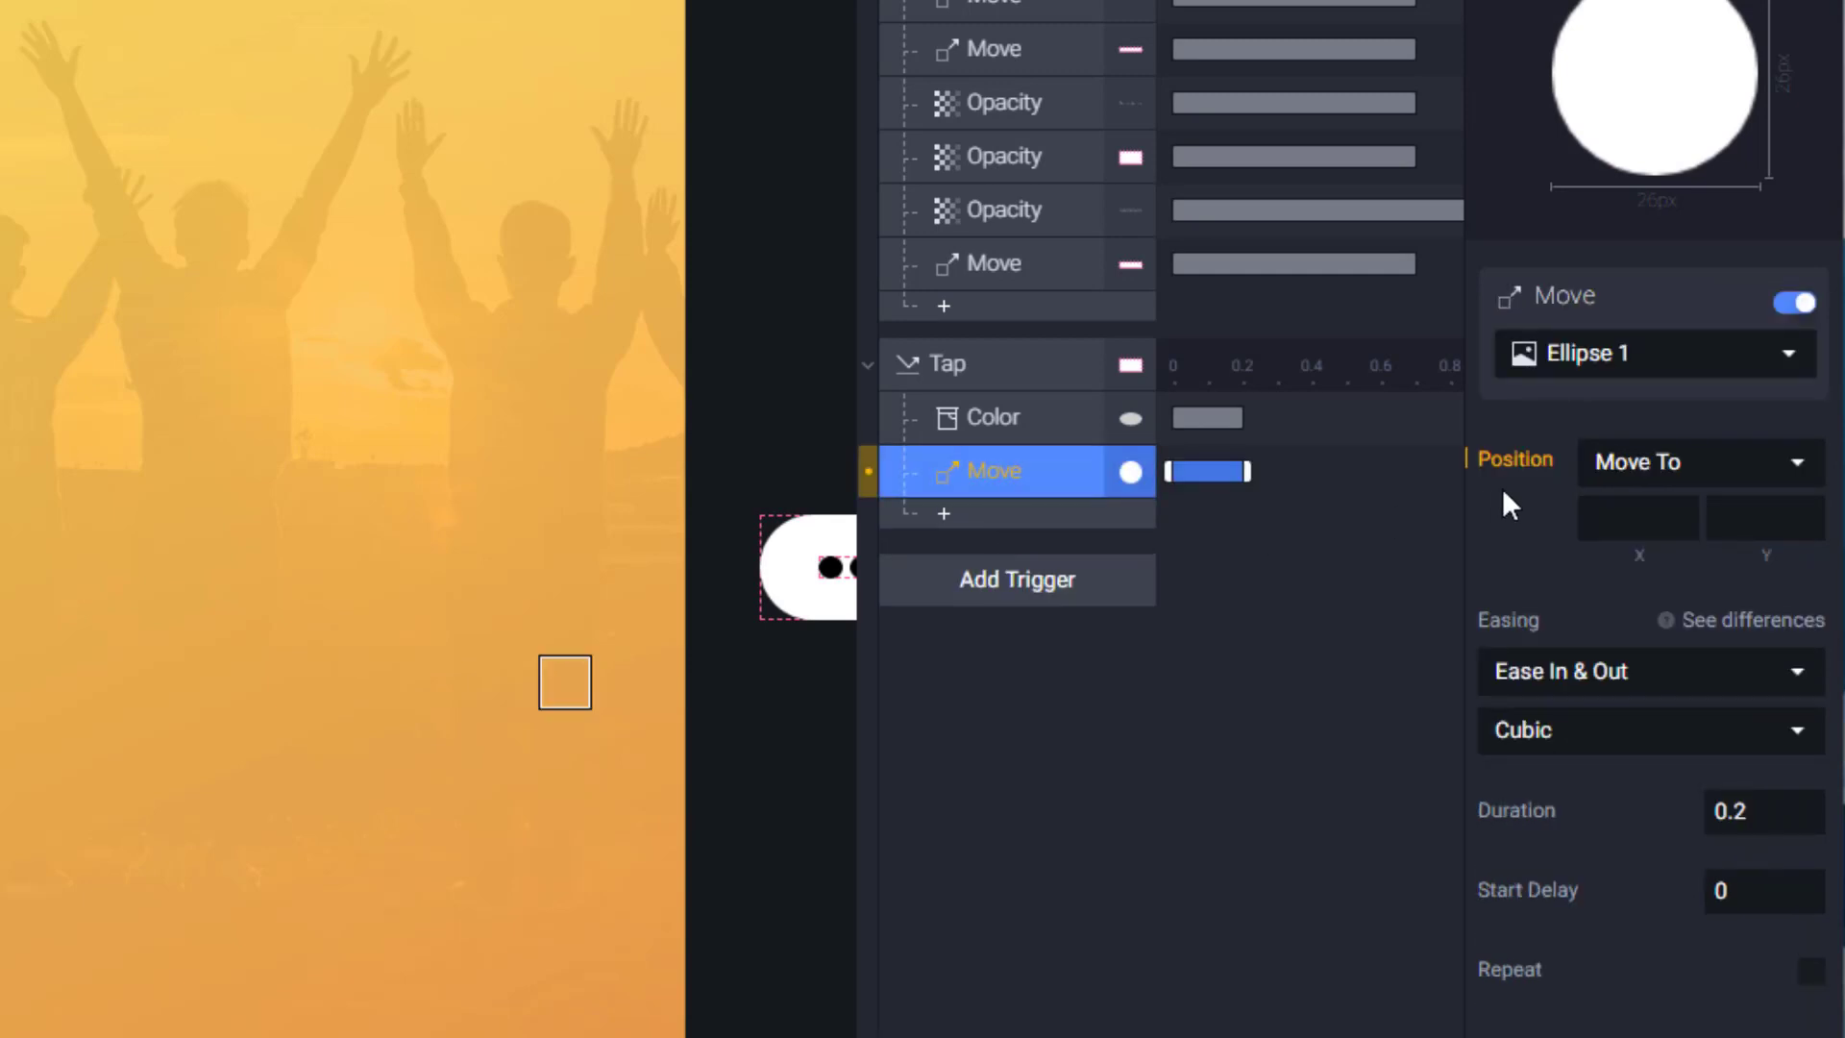
click(1603, 518)
text(27)
click(1766, 531)
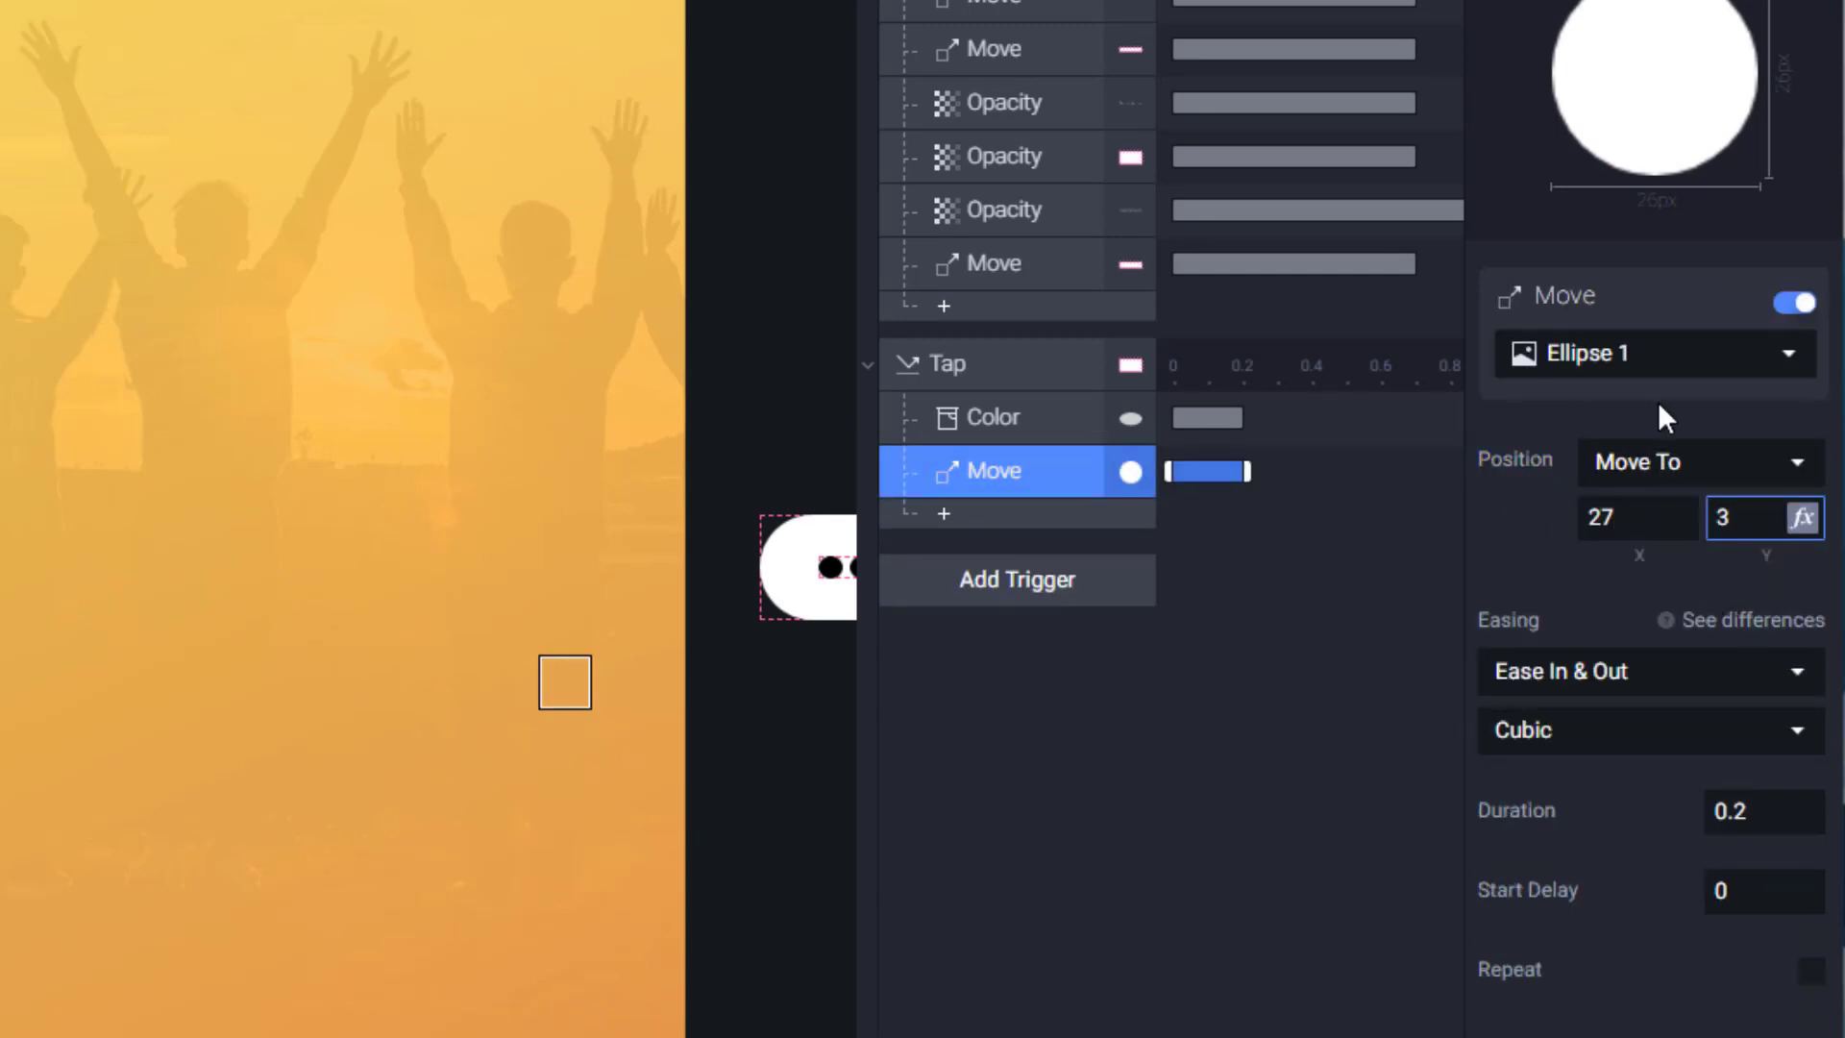
Step: Set the duration of Ellipse 1's Move response to 0.3
click(1748, 812)
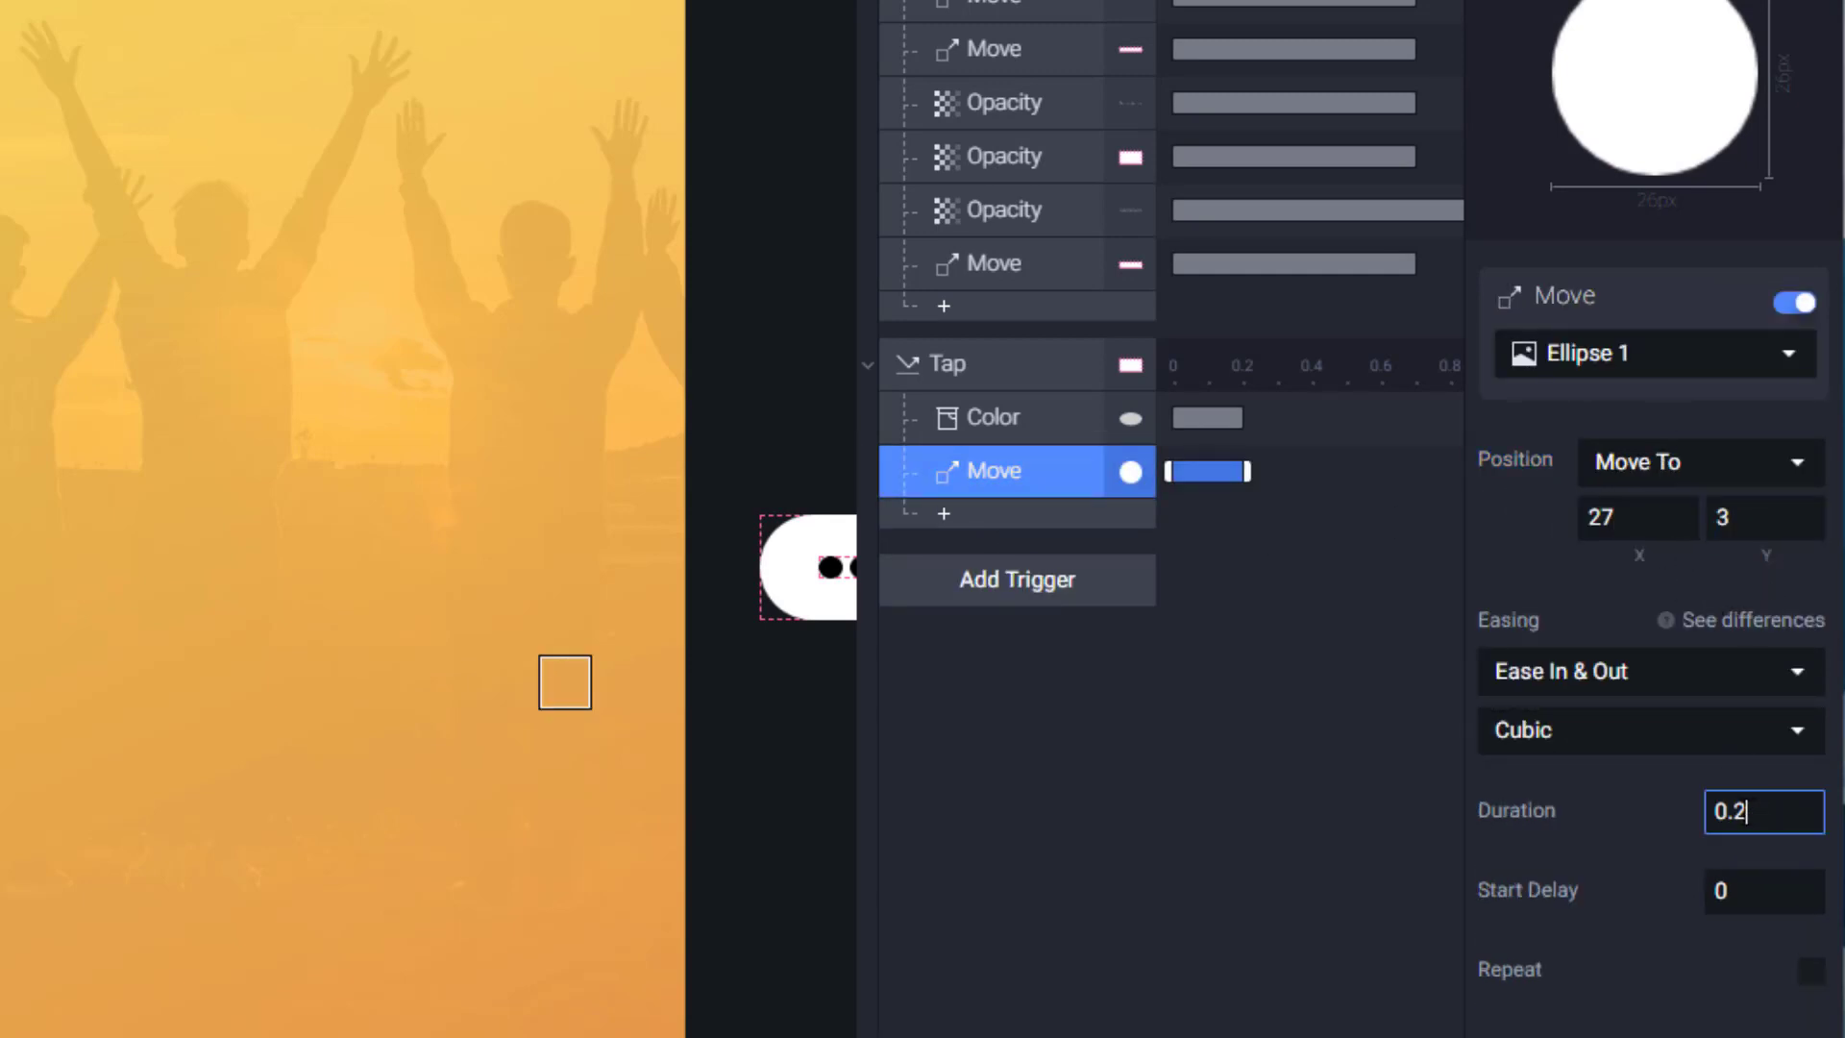
key(shift+Left)
text(3)
key(Return)
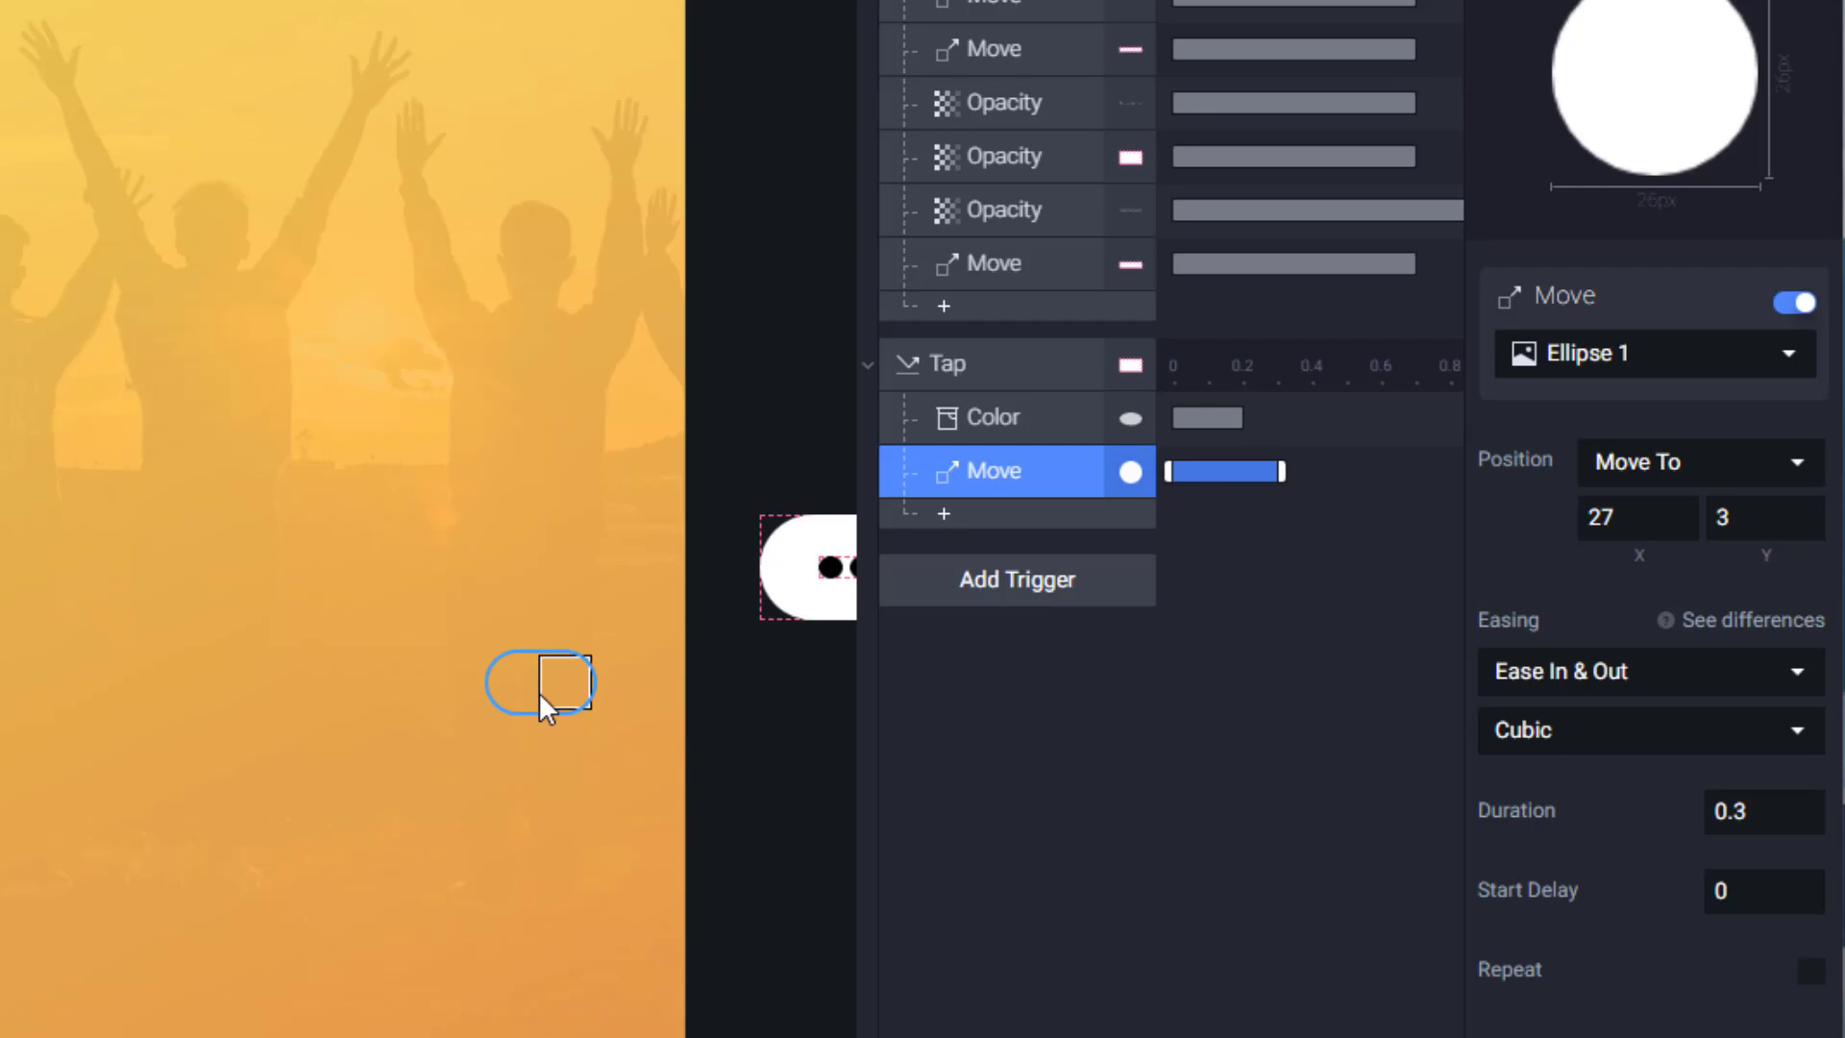
Step: Shift Ellipse 1 horizontally to its off position at X 2, Y 3 and test the Remember me toggle in the preview
click(608, 684)
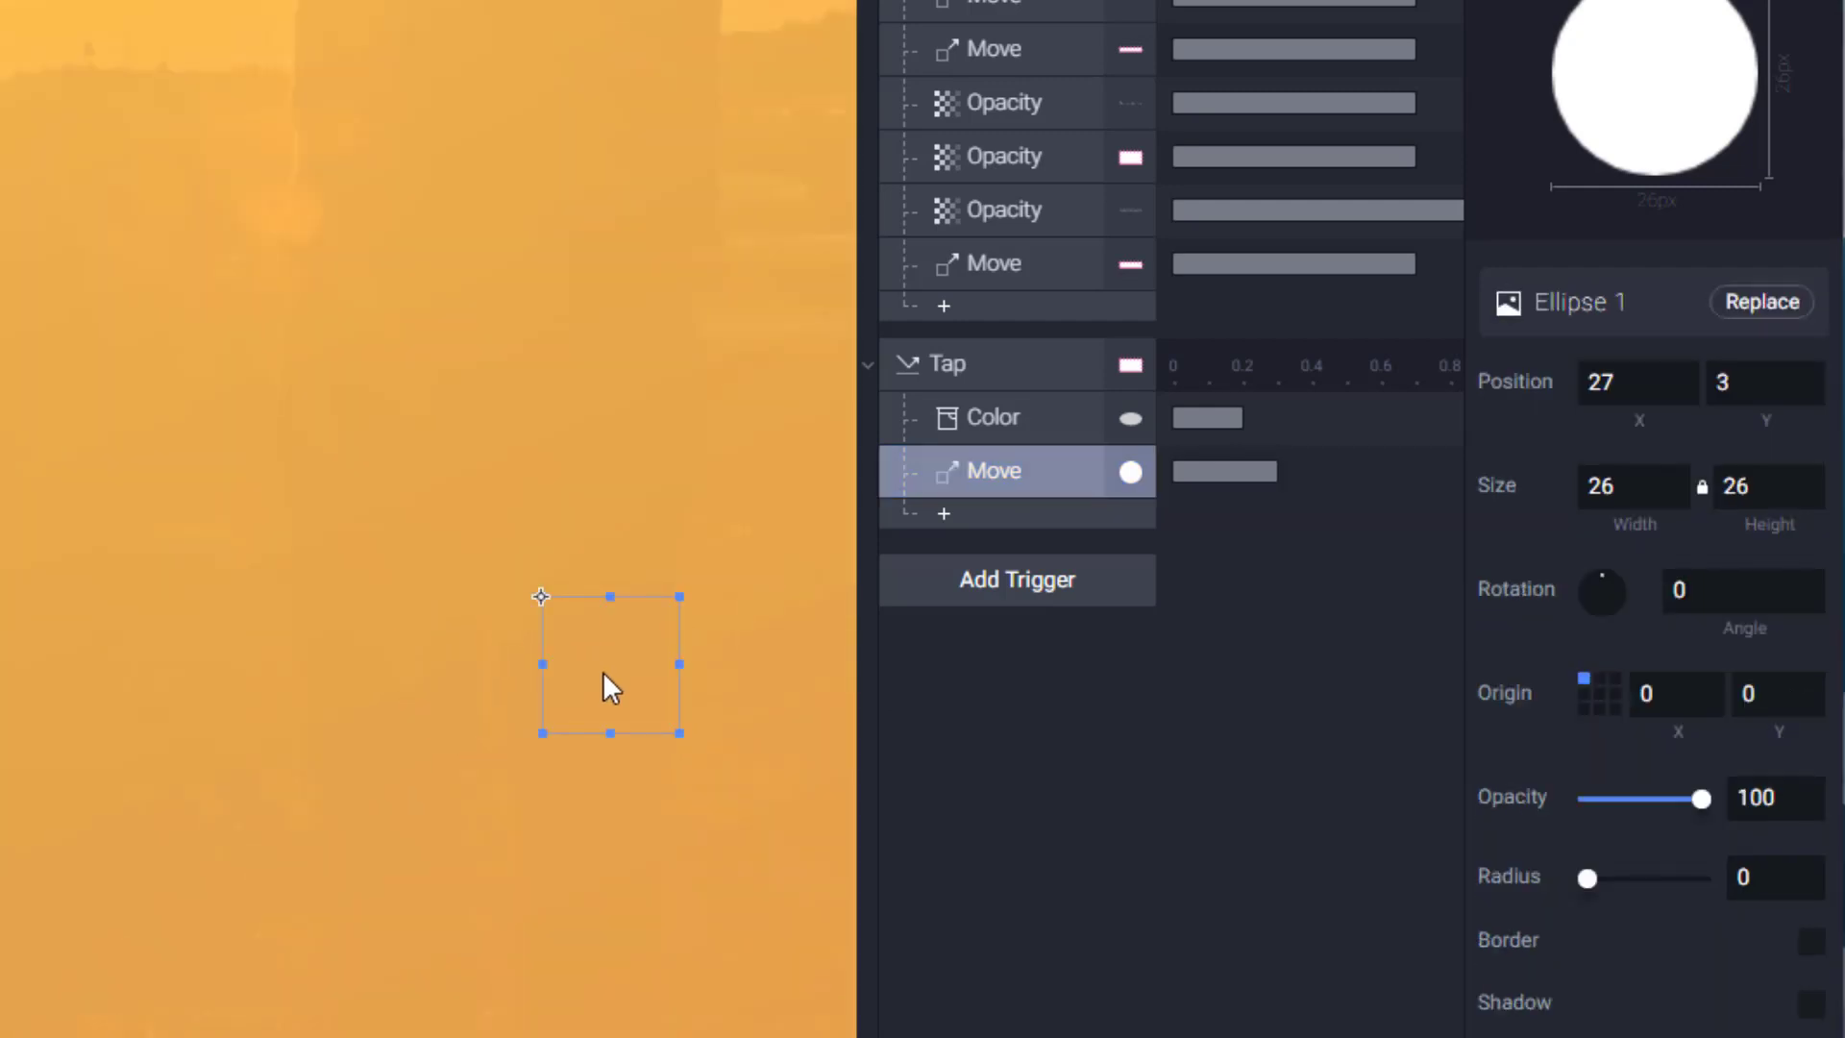
drag(608, 673, 494, 674)
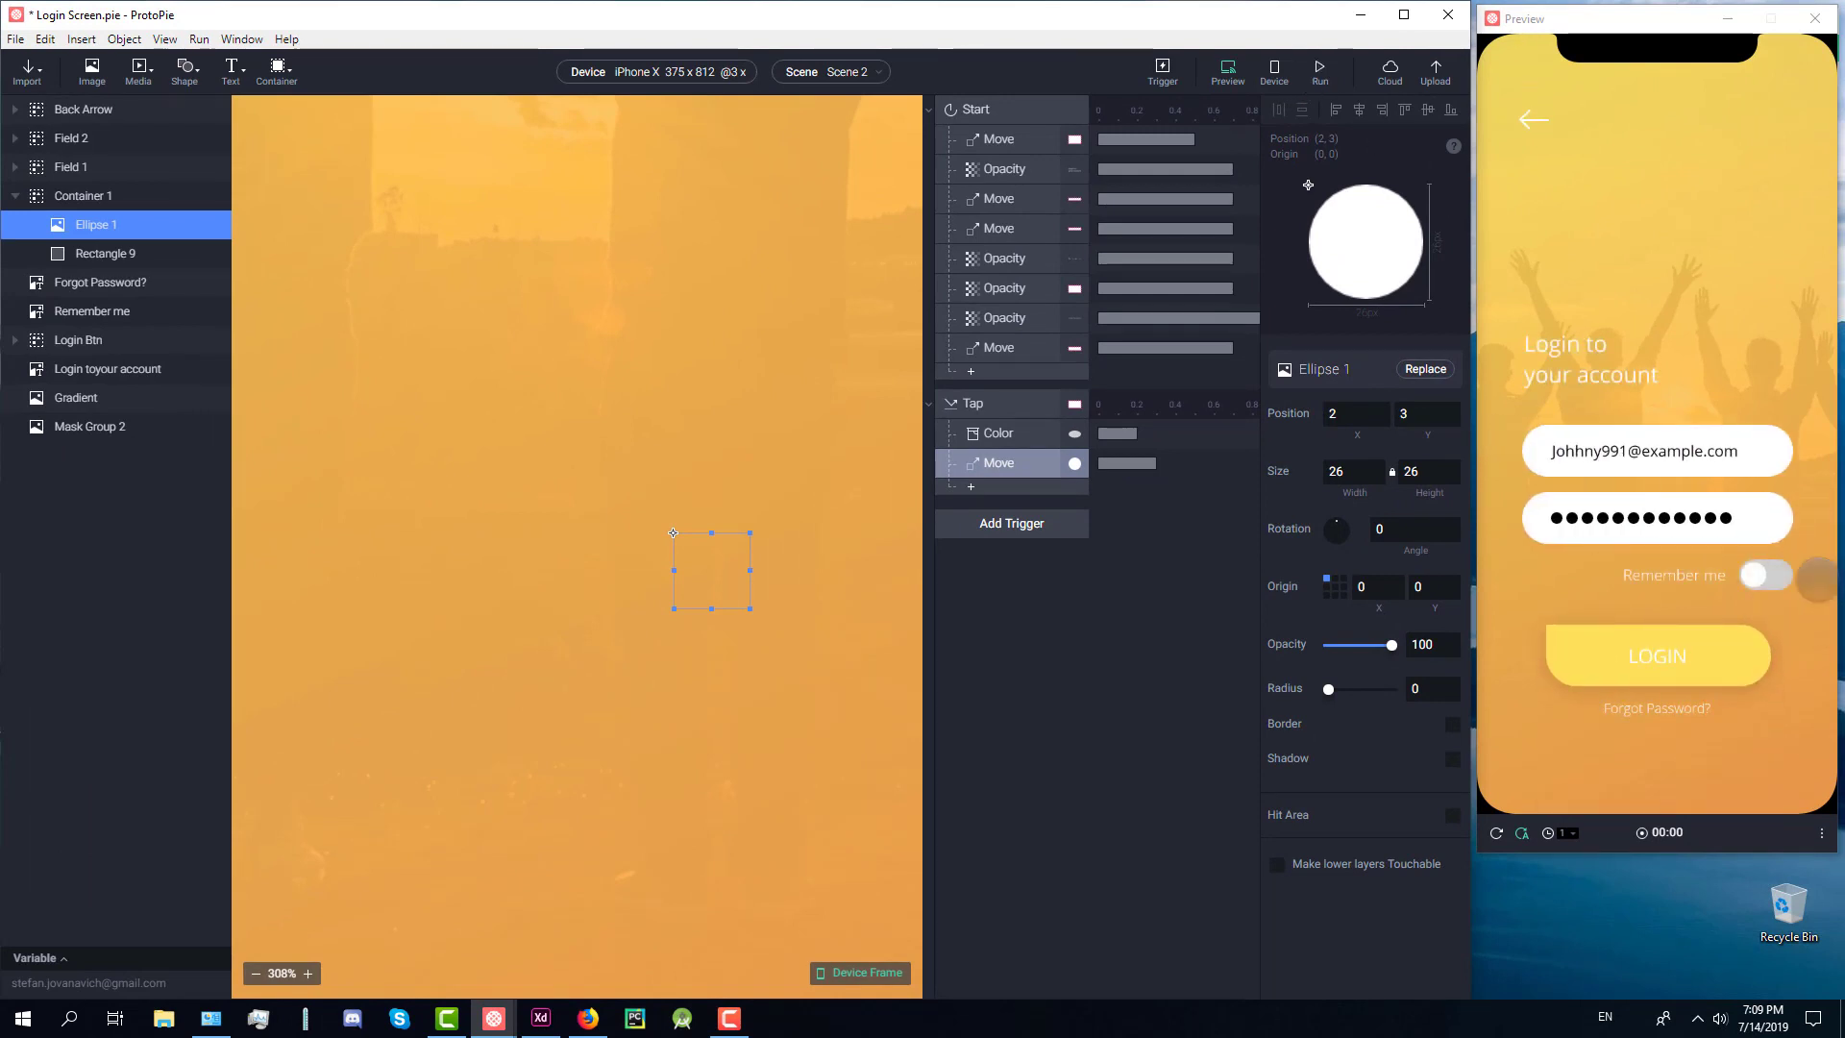
click(1766, 574)
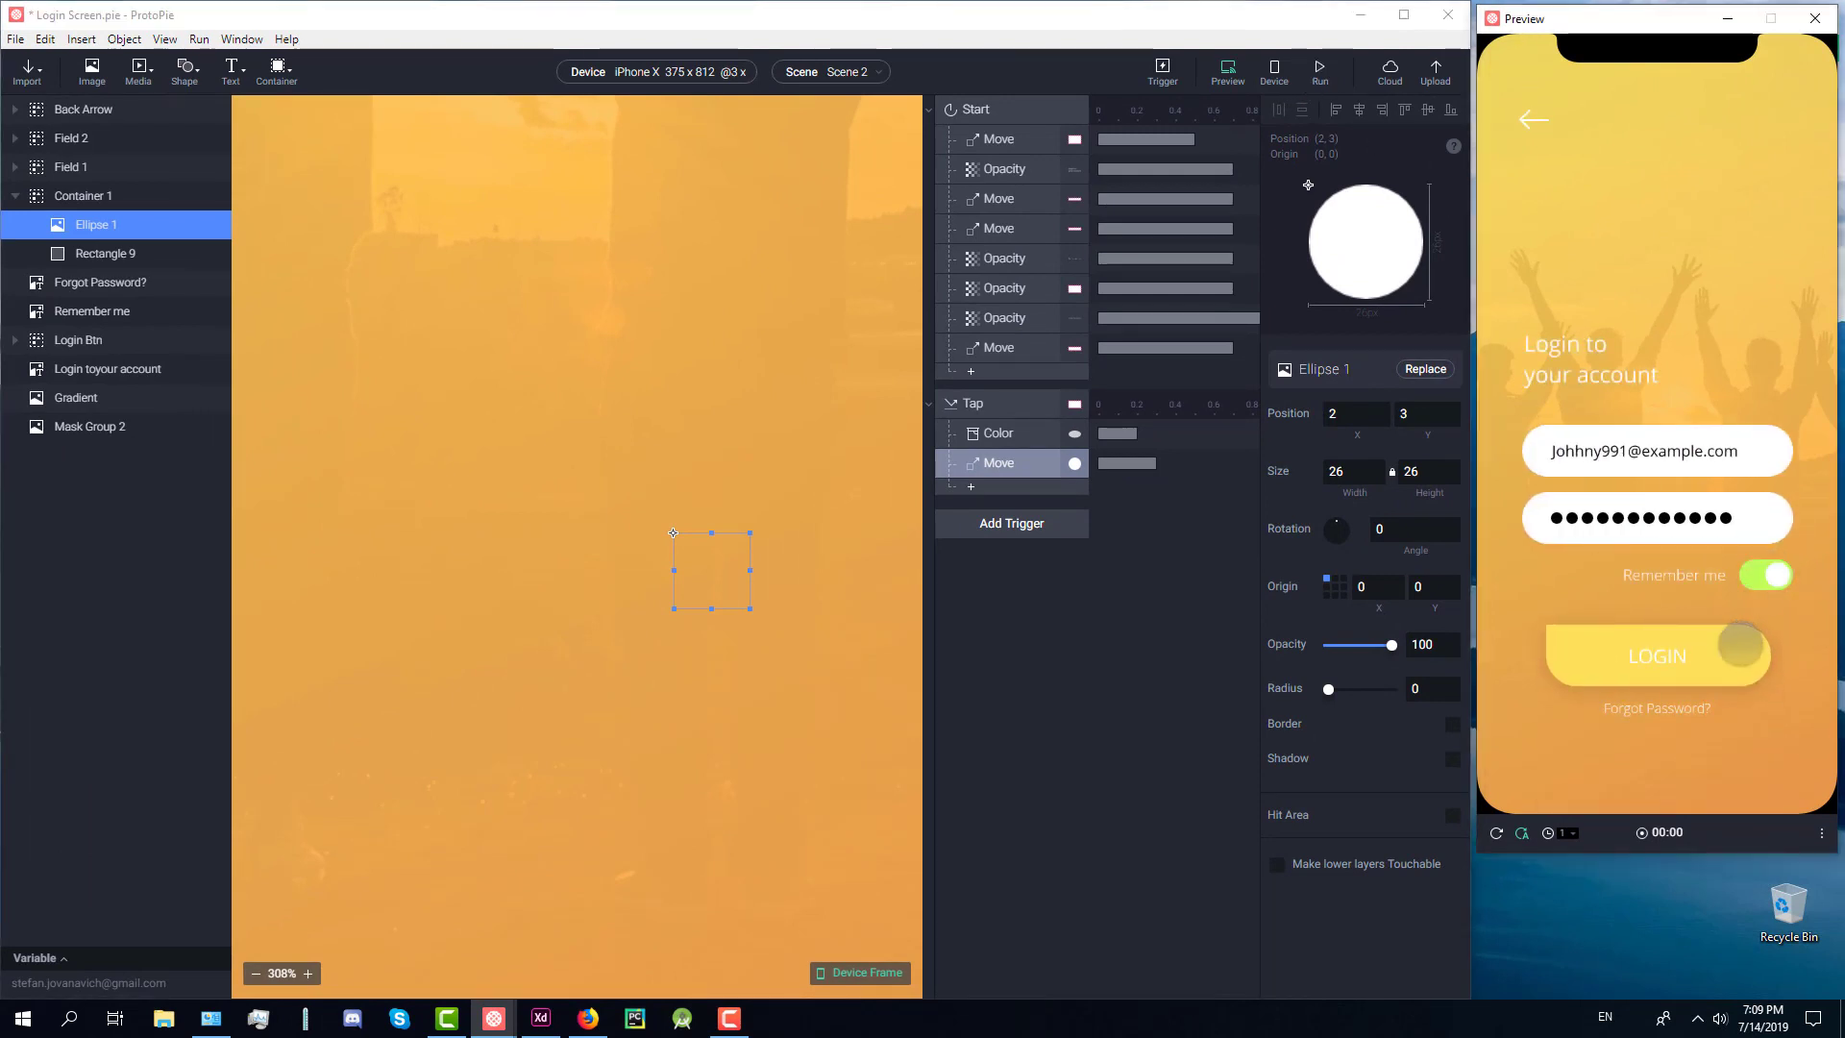
click(1311, 119)
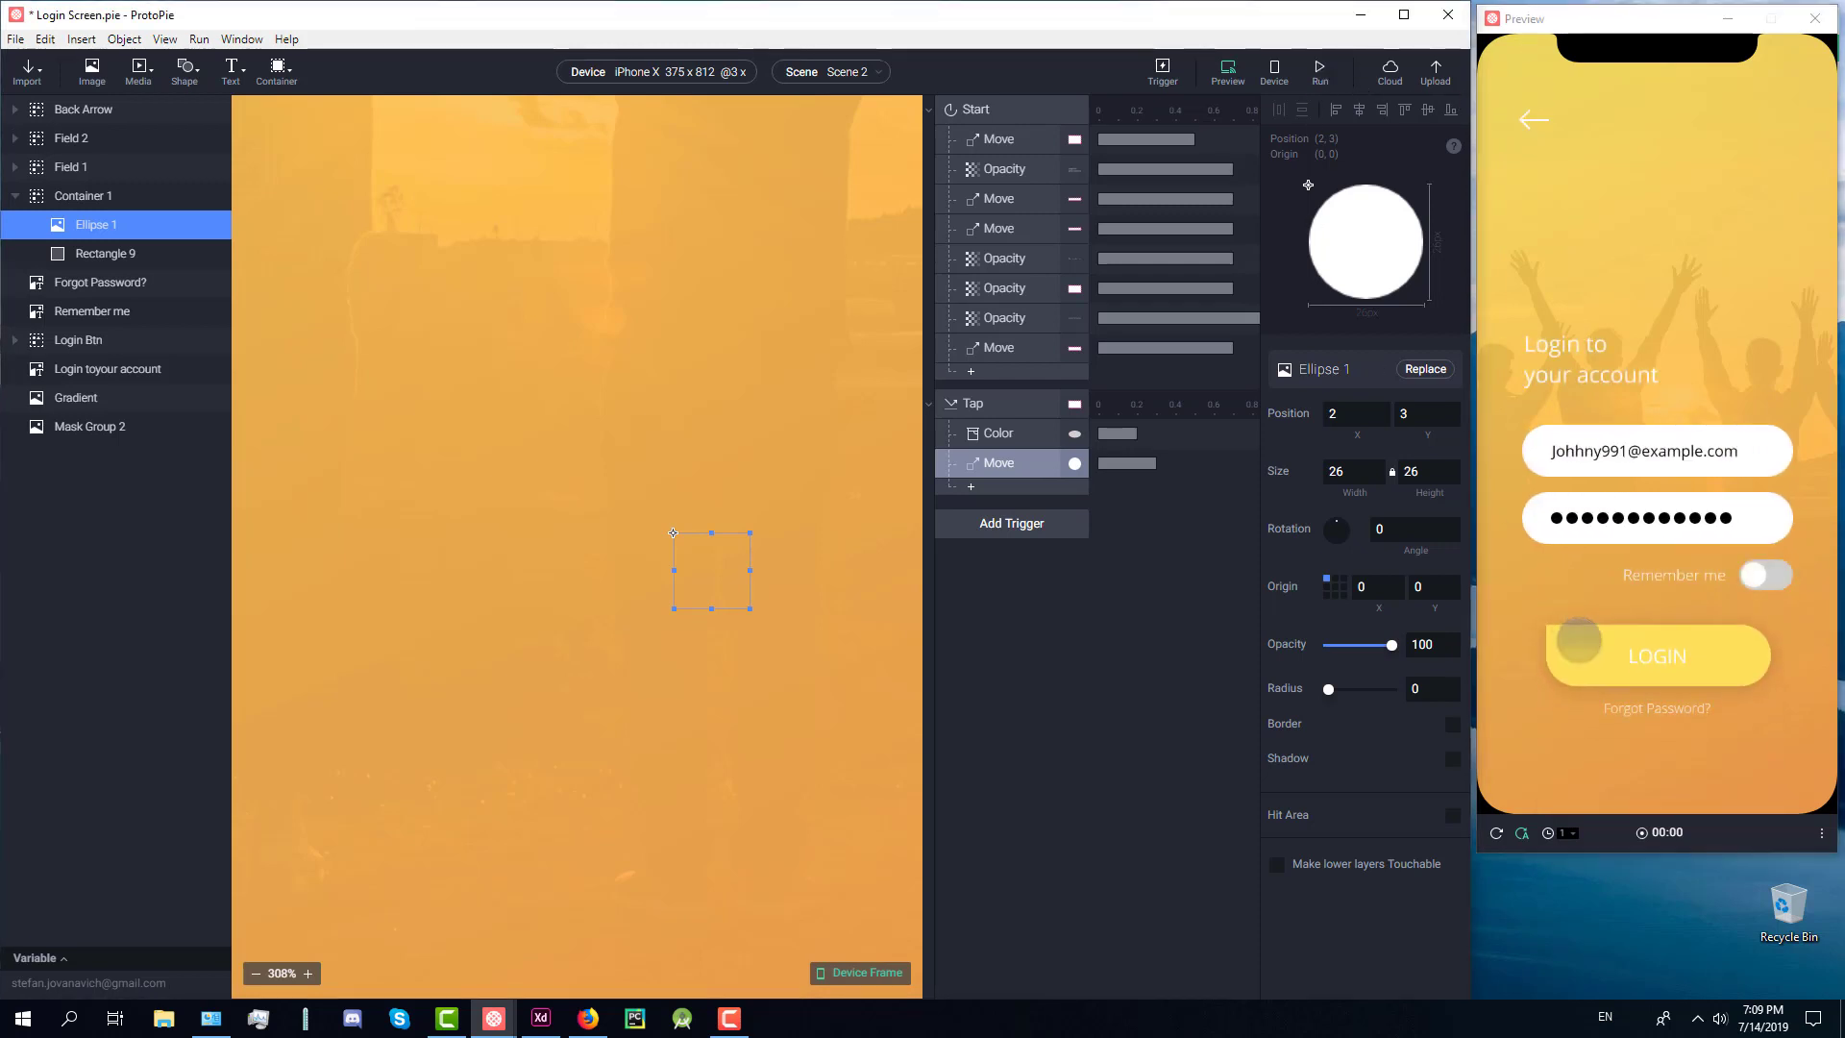
click(1320, 73)
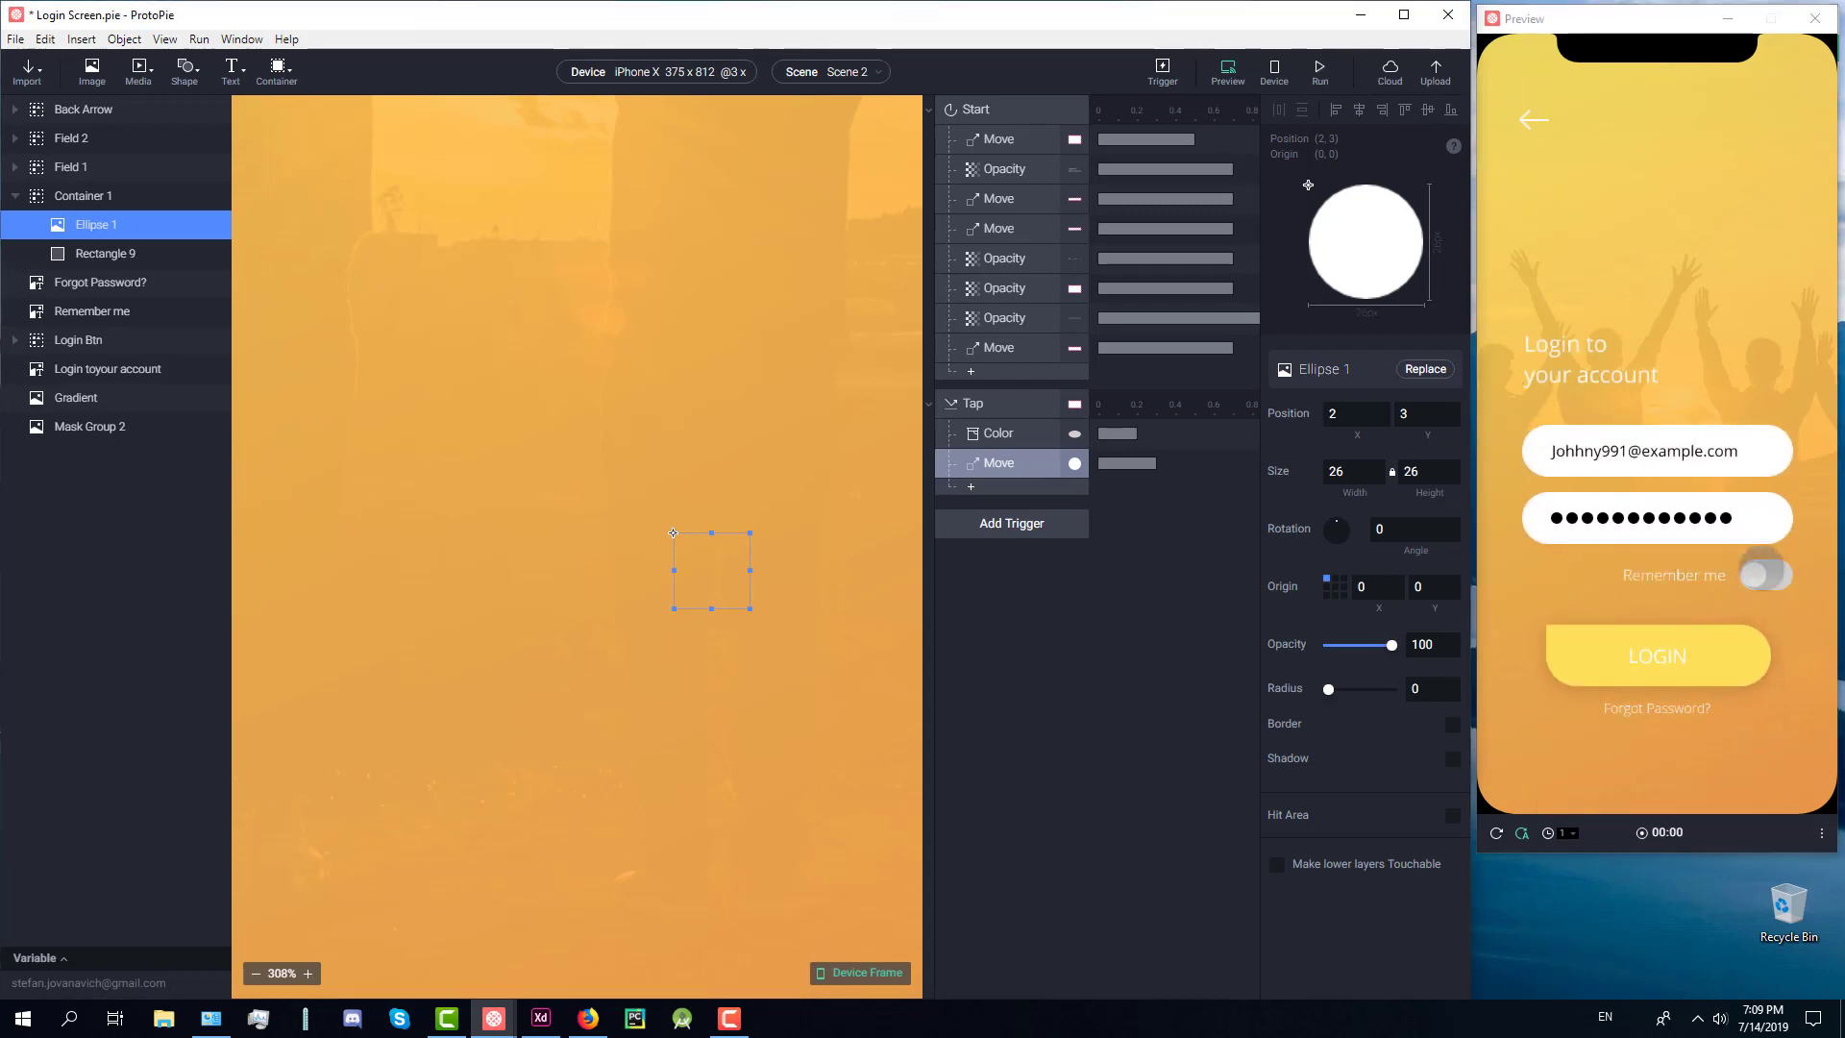
click(1768, 574)
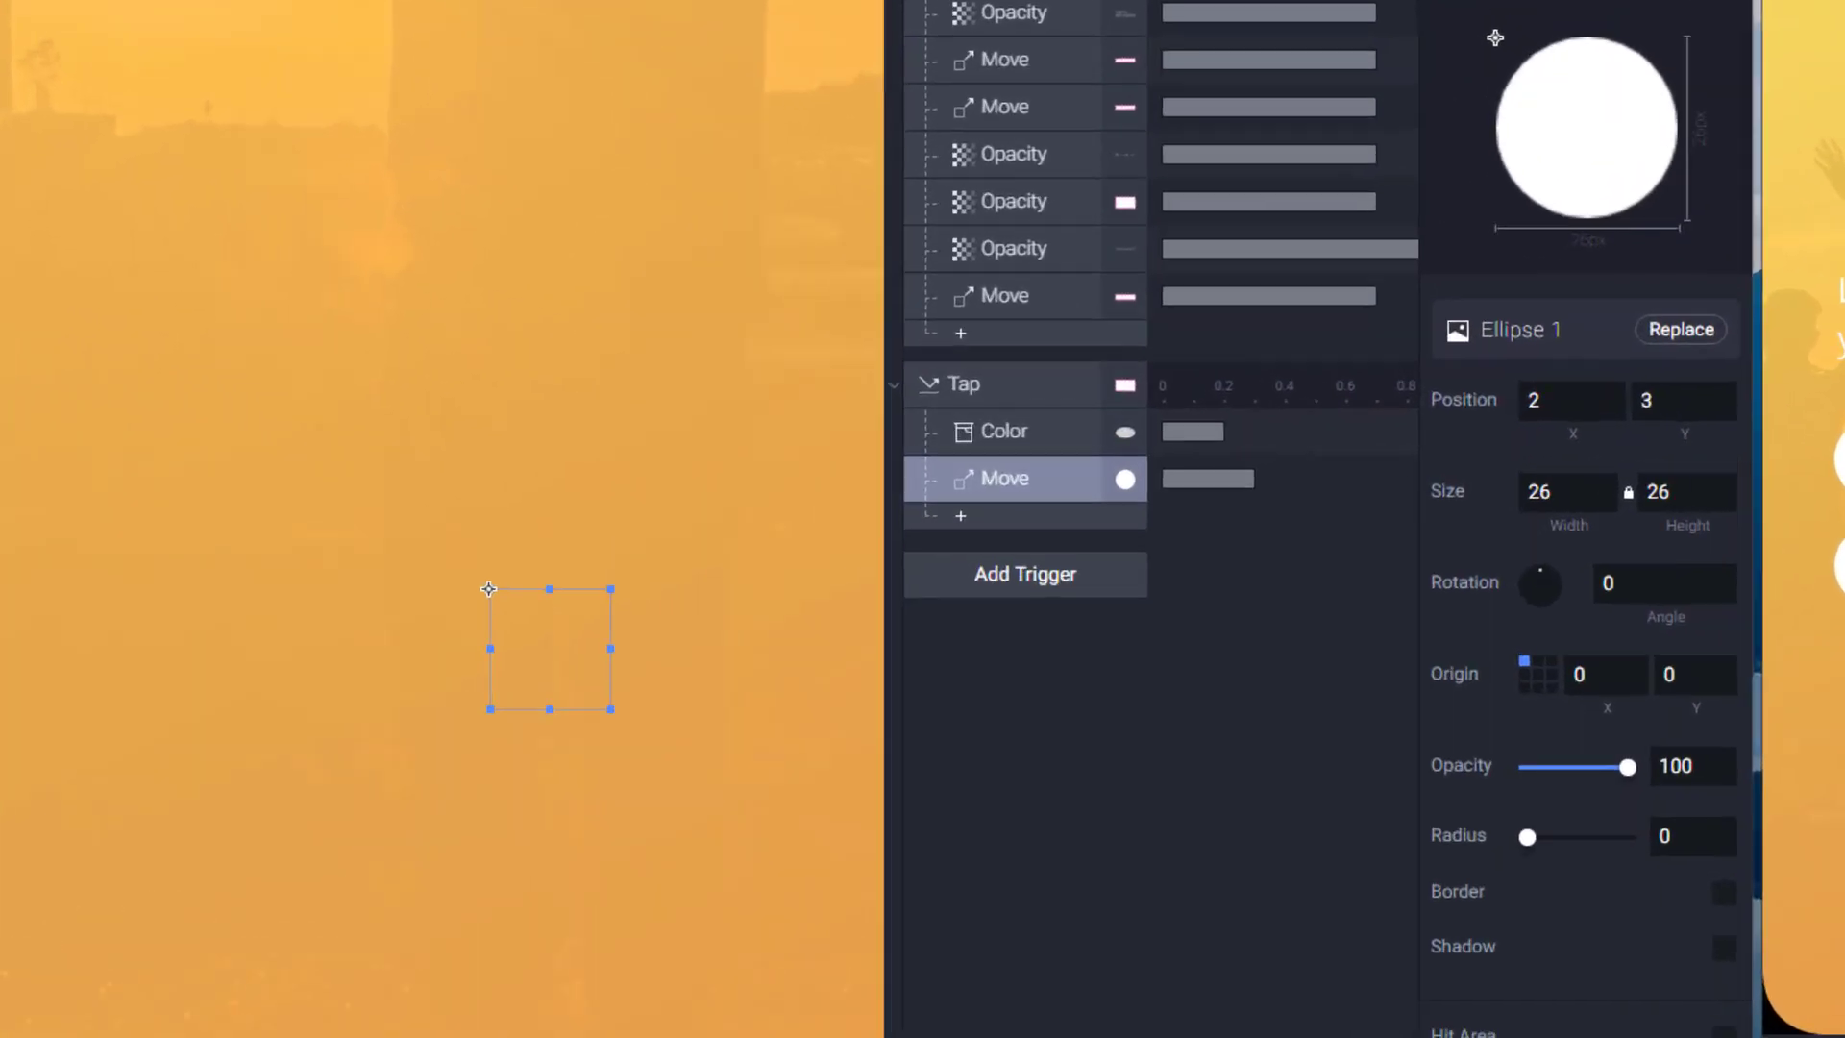
Step: Add another Tap trigger and assign it to the Back Arrow container
click(996, 583)
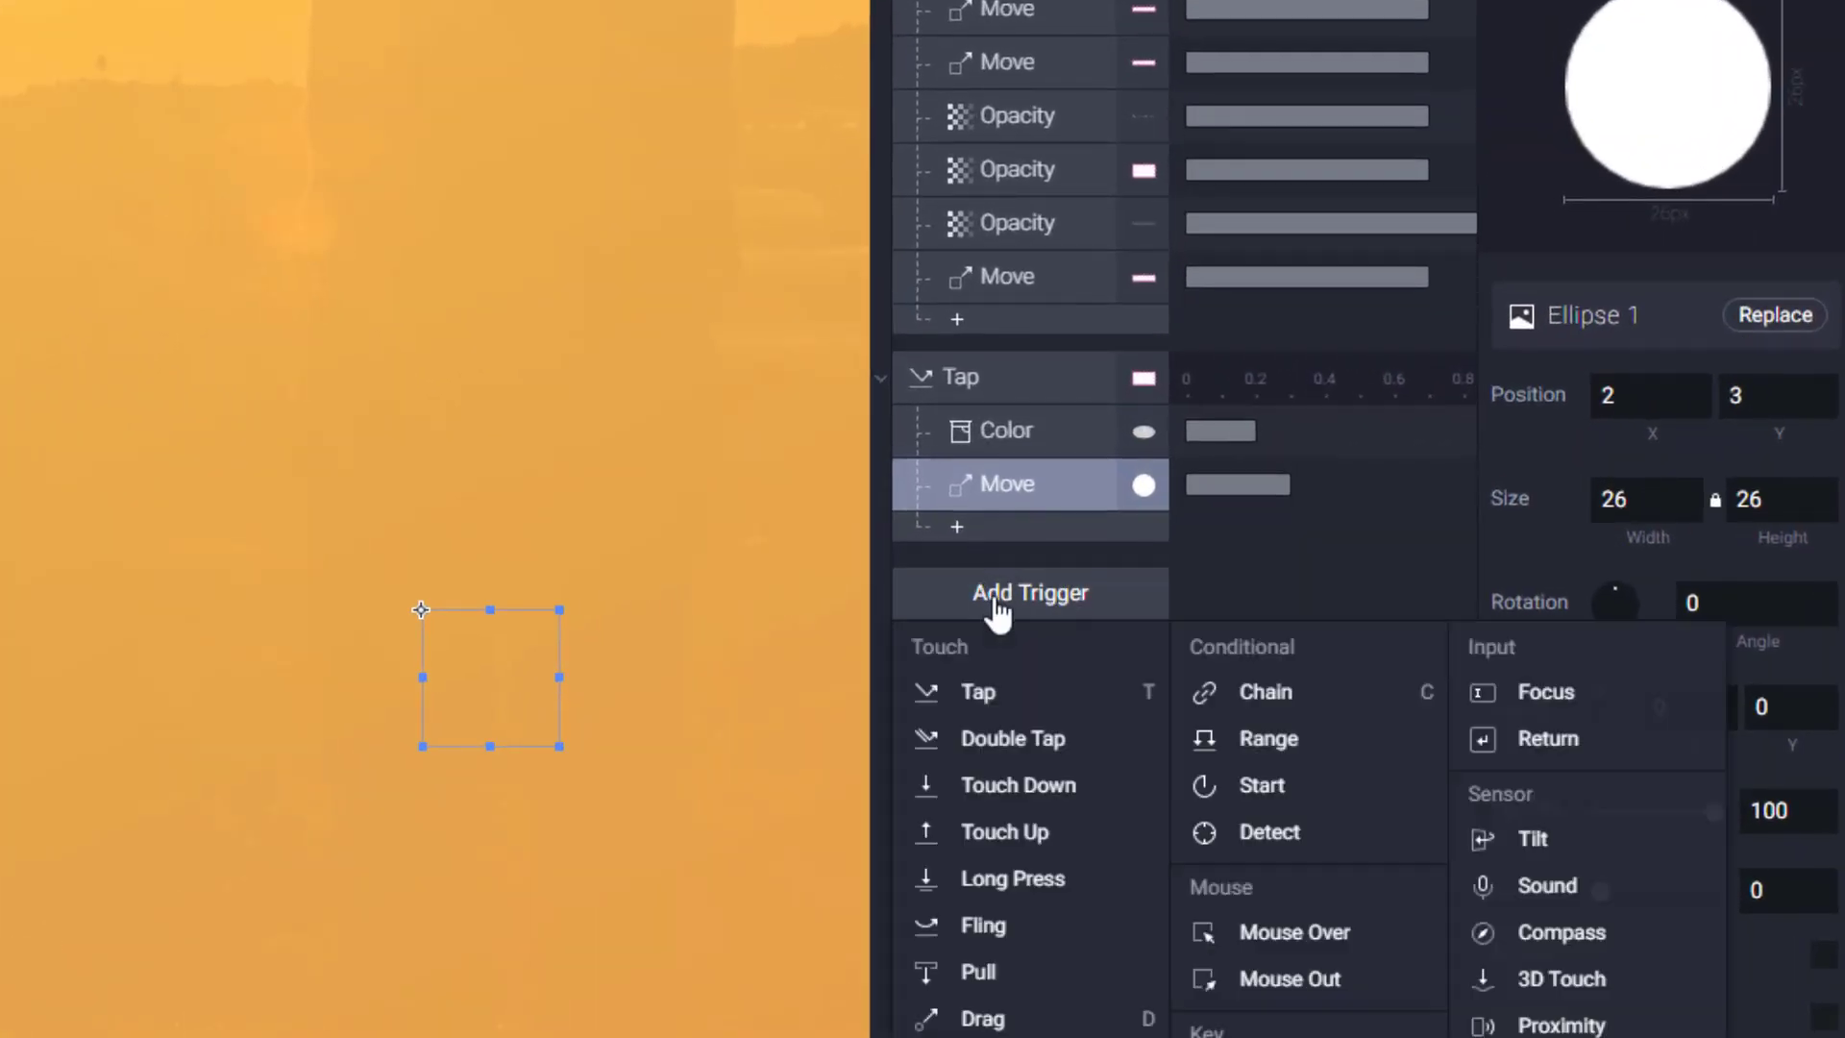
click(1018, 693)
click(1725, 383)
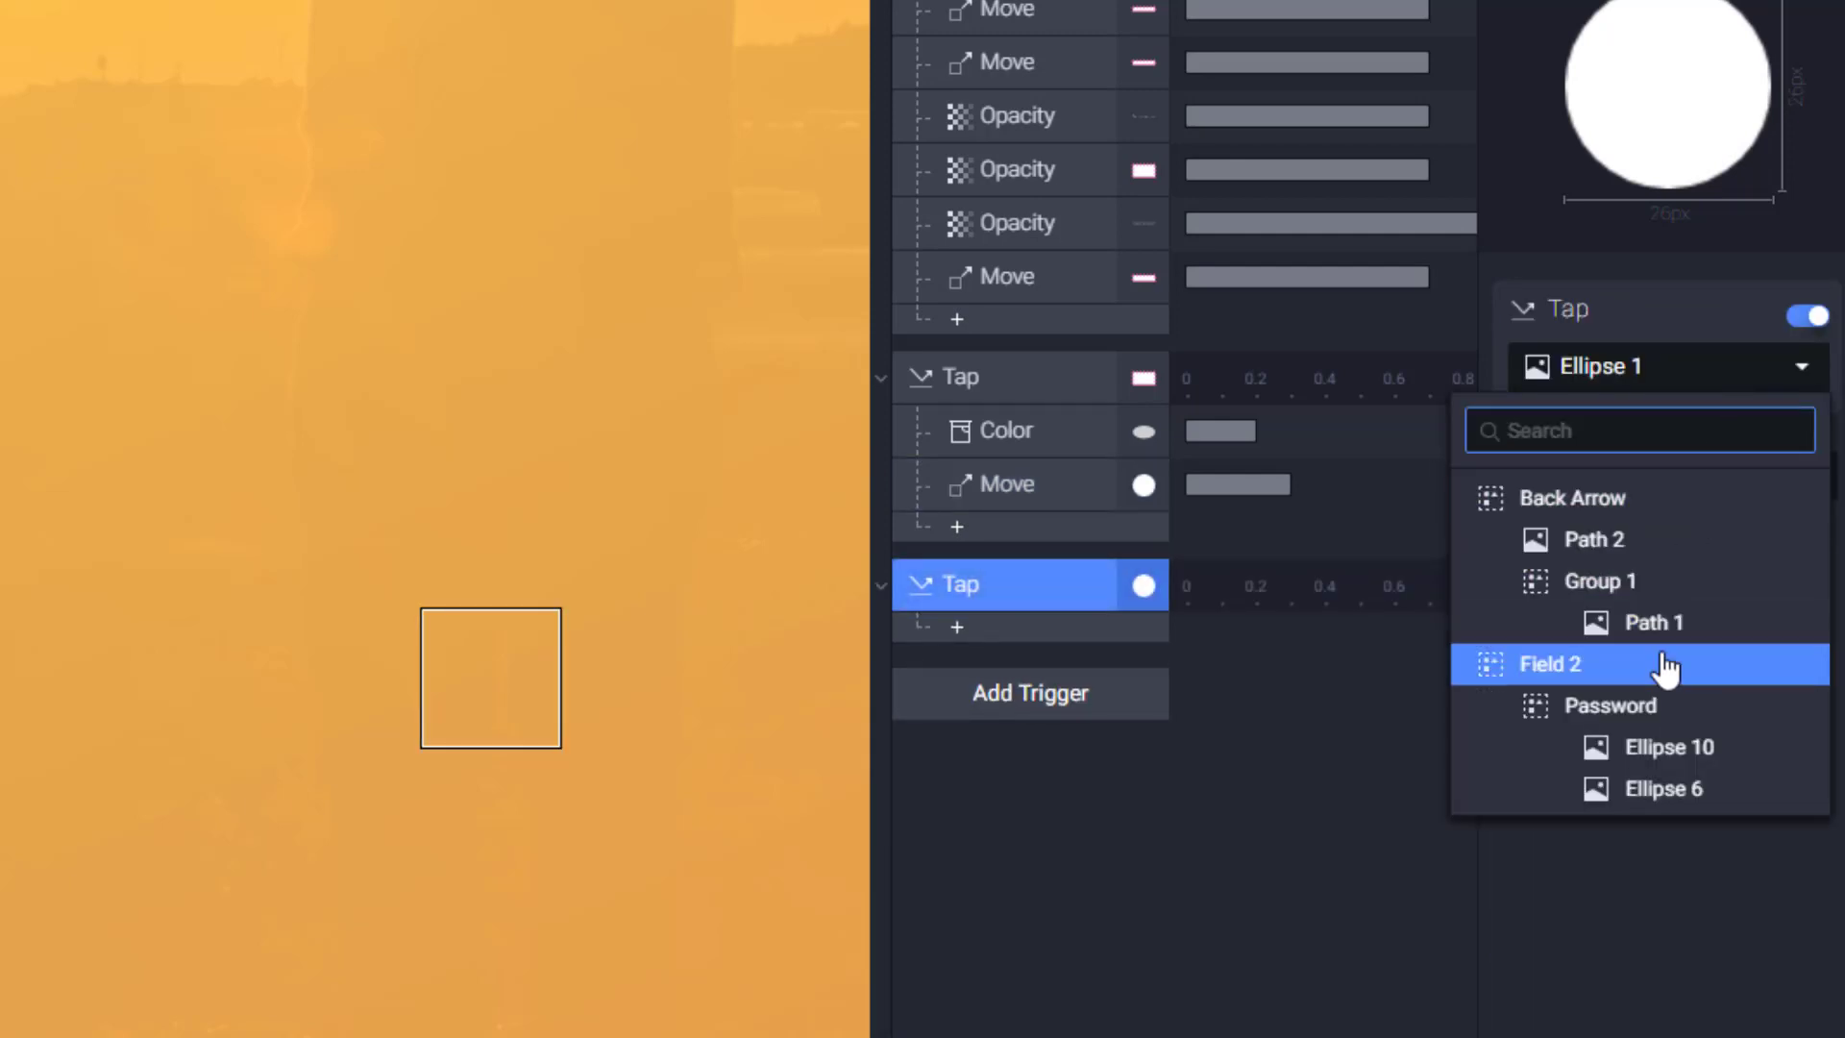
scroll(1659, 672, down, 10)
scroll(1672, 706, down, 5)
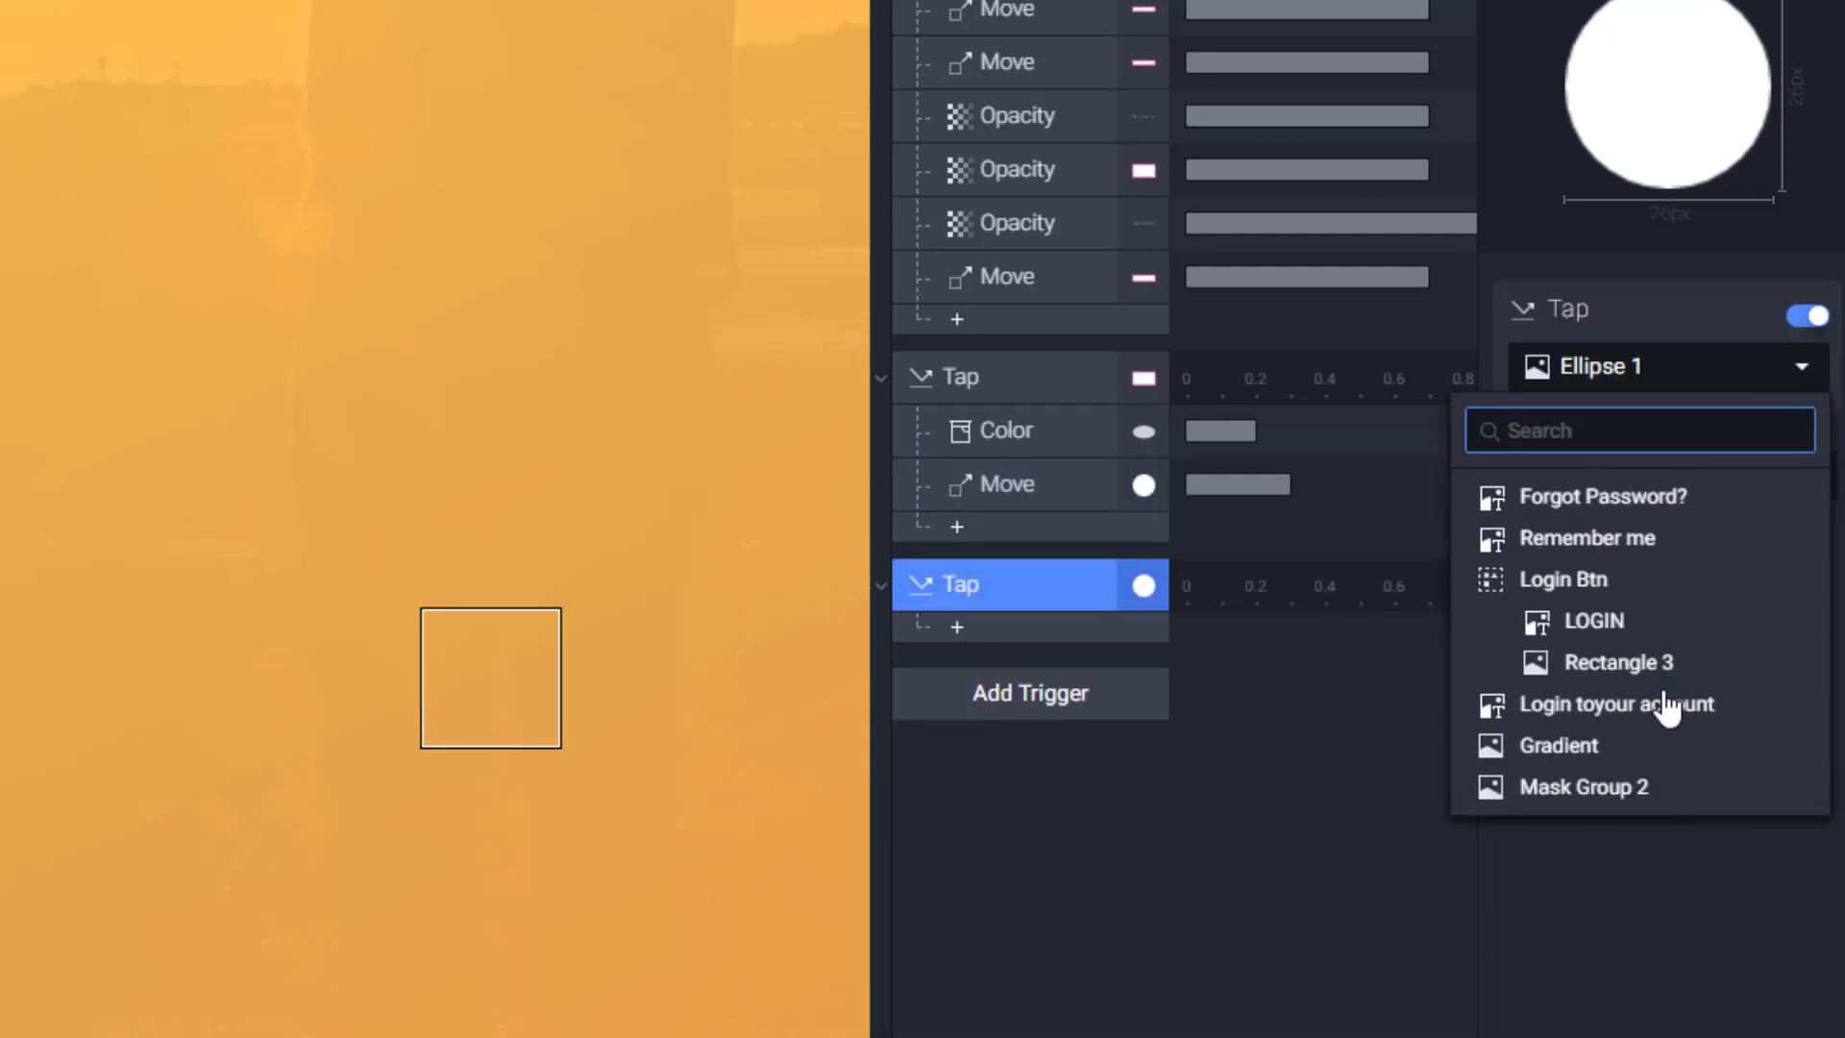
click(1657, 578)
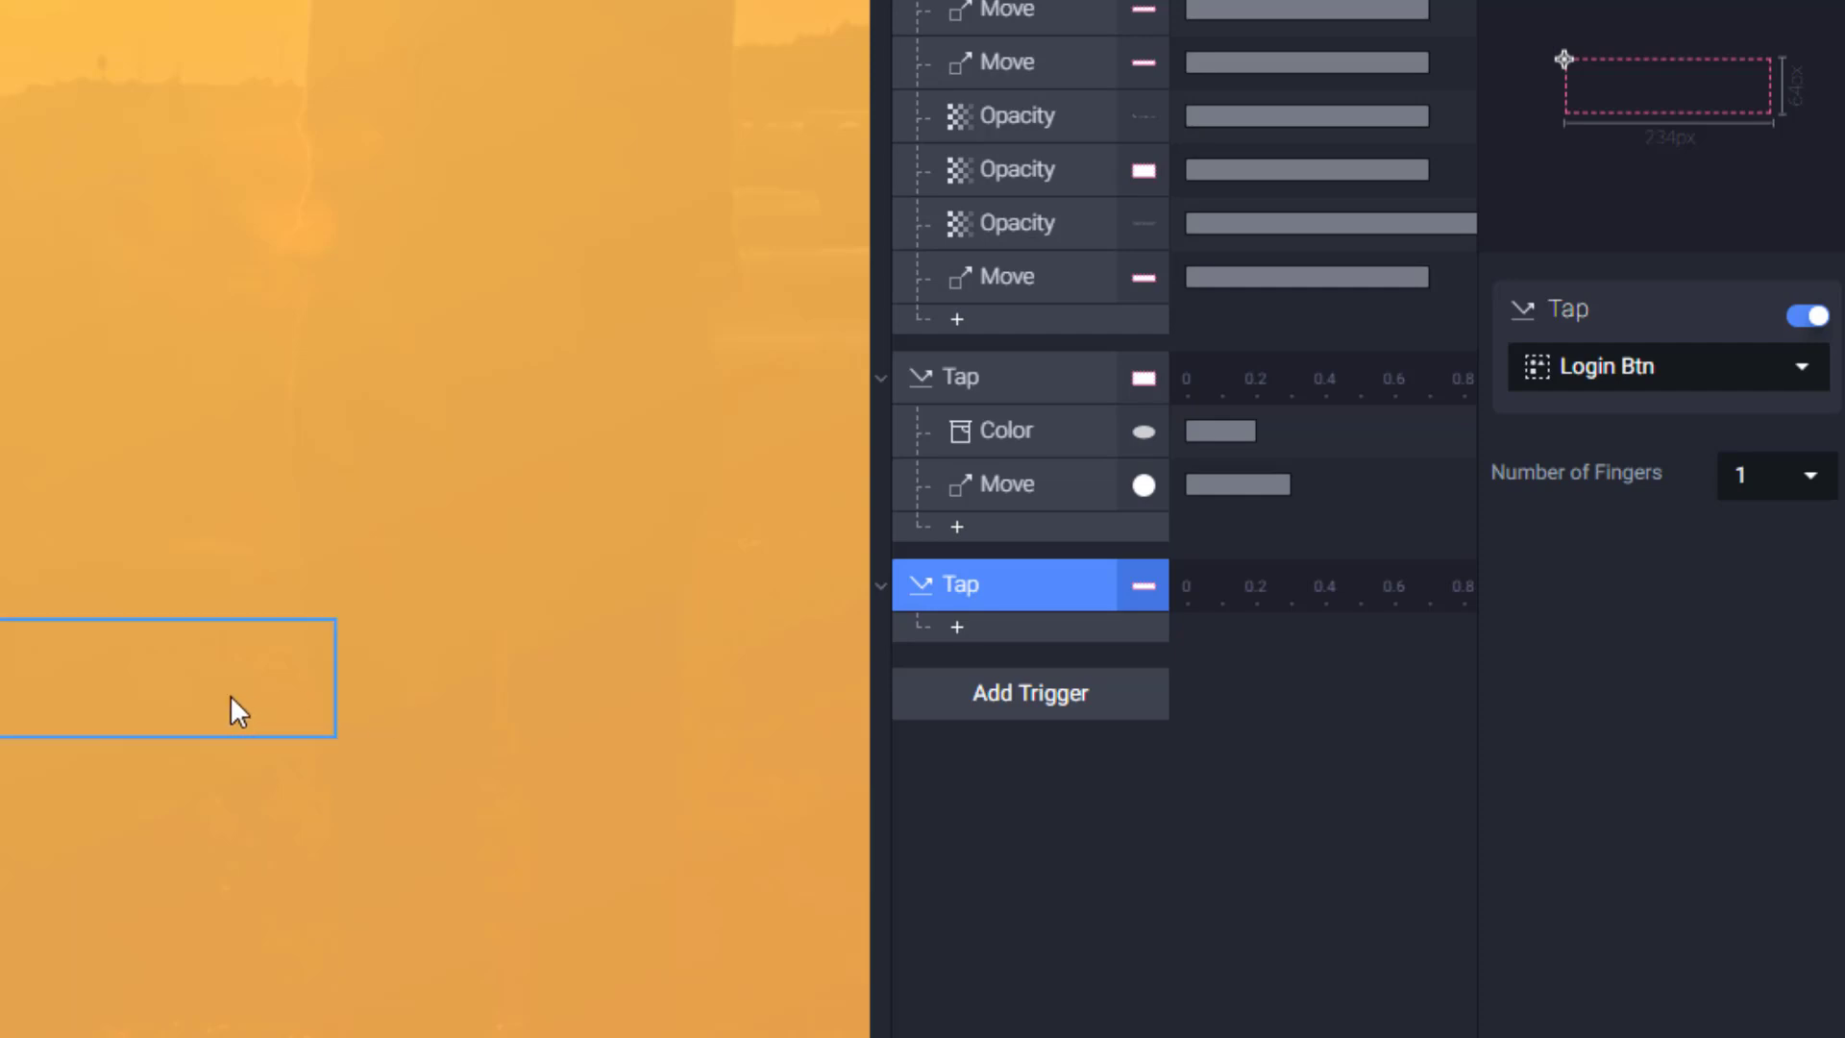
scroll(229, 694, down, 5)
scroll(228, 694, up, 2)
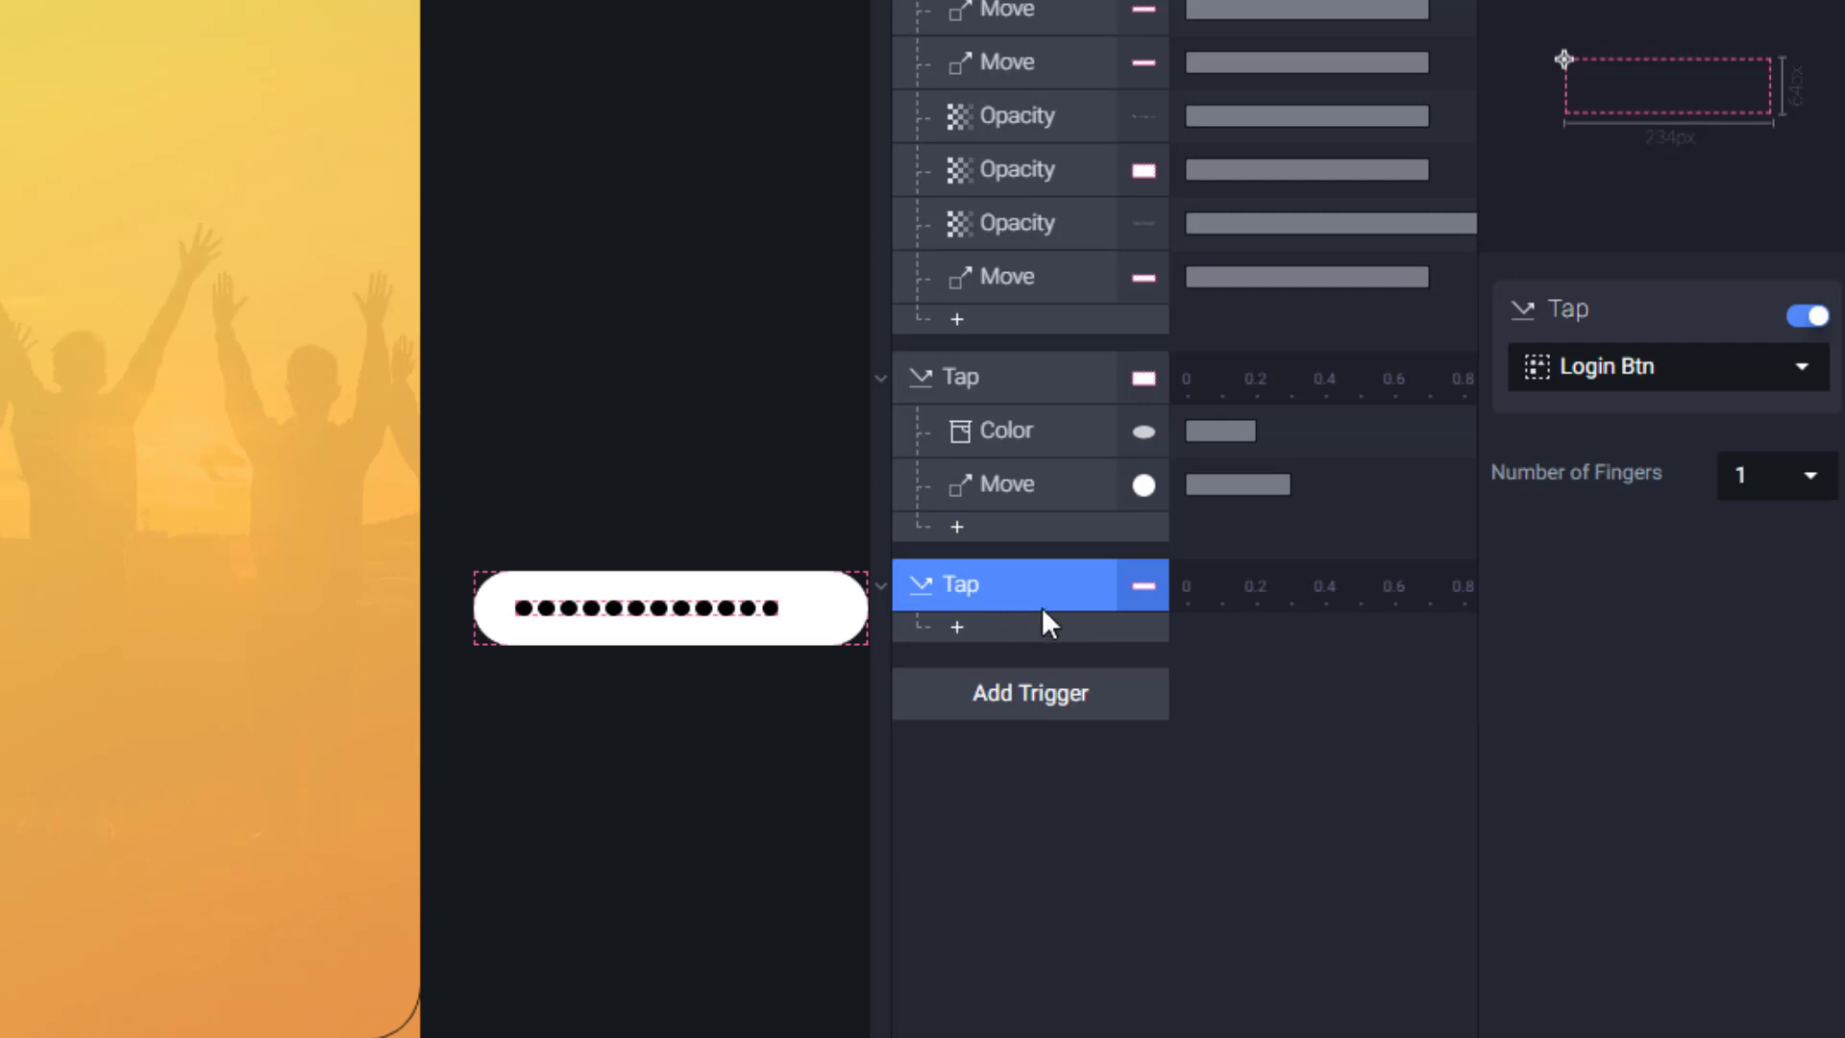
click(1692, 365)
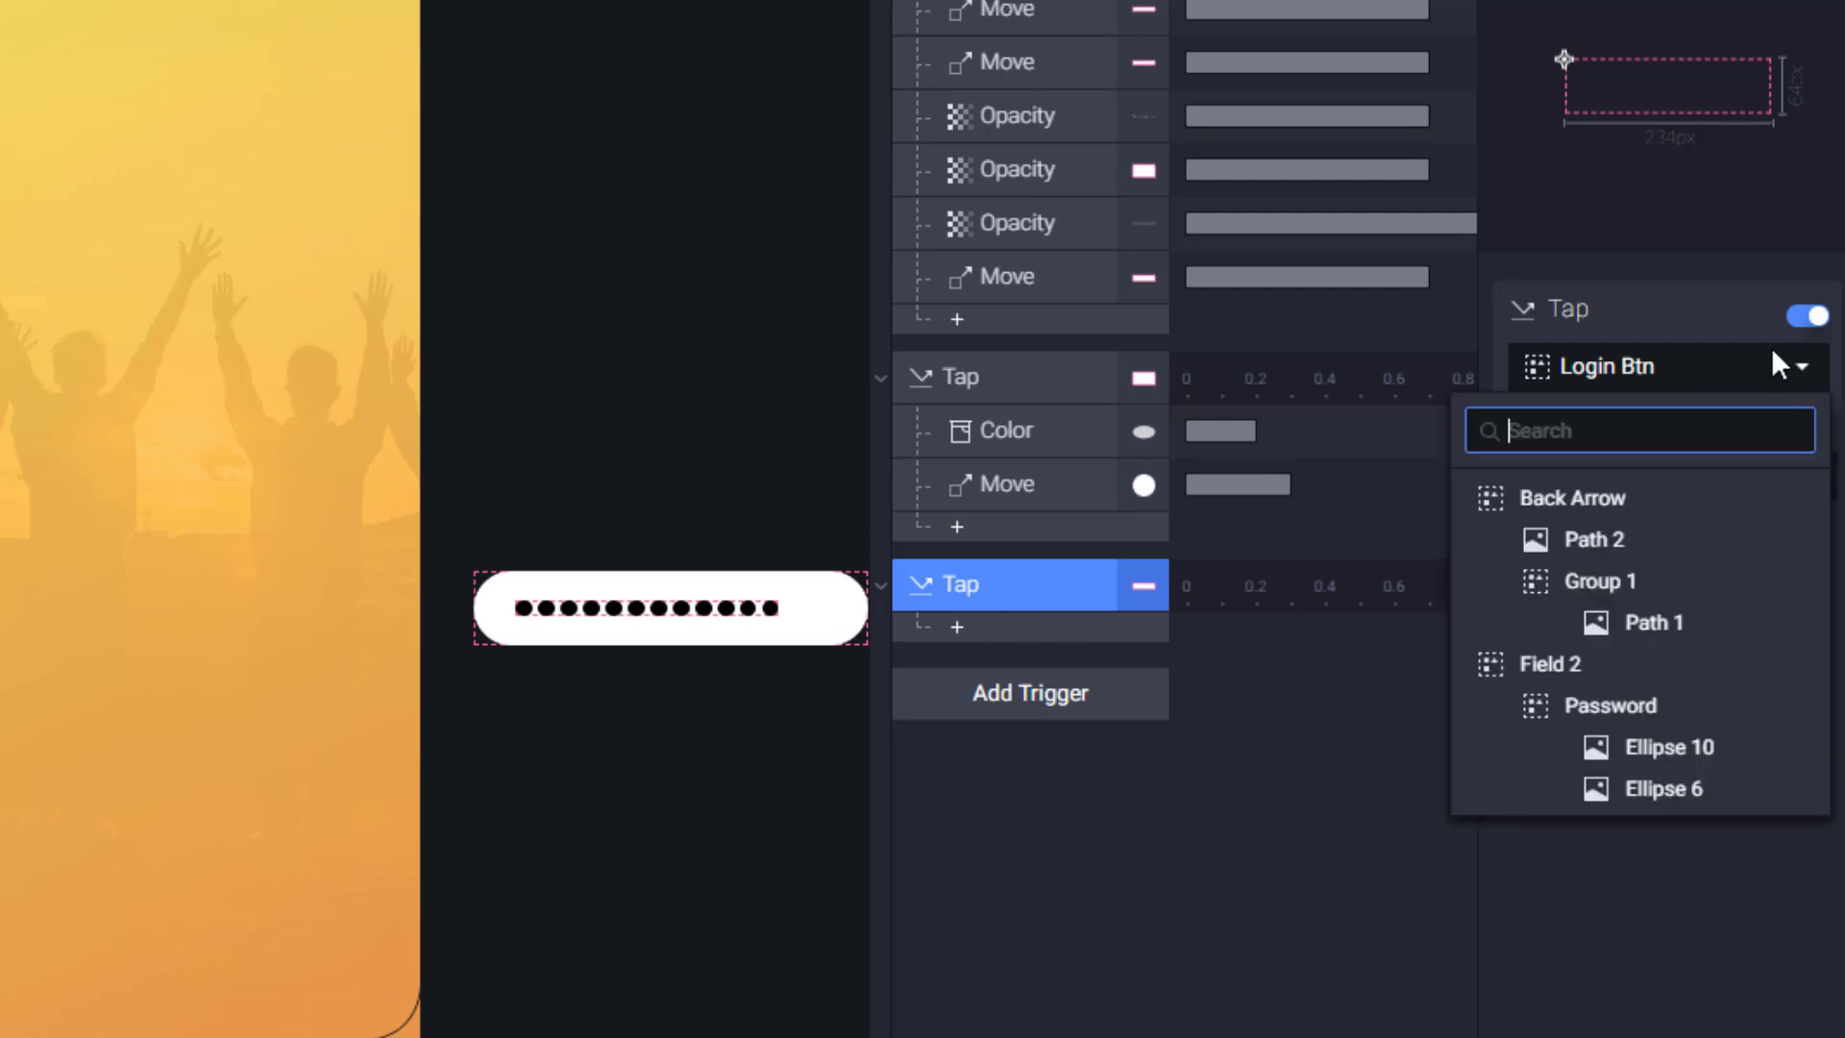
click(1622, 512)
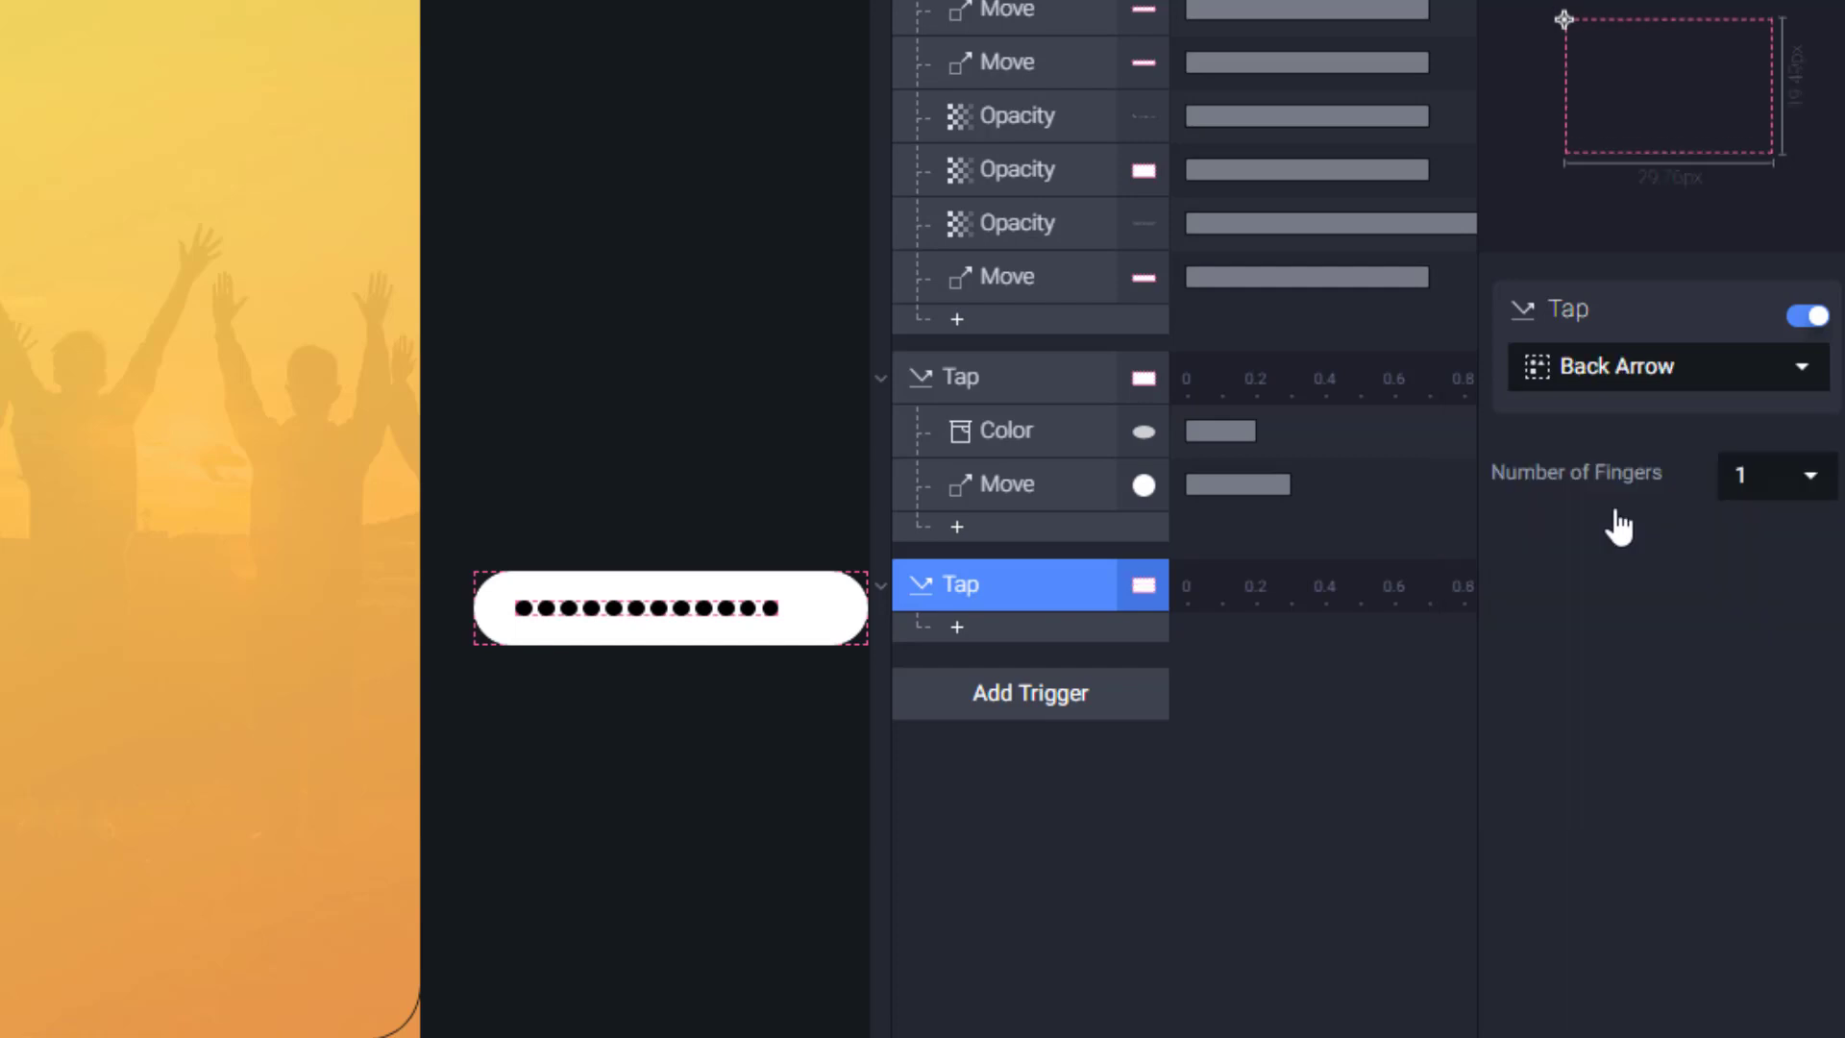
Step: Add a Jump response to the Back Arrow's Tap trigger with a Slide Out transition running Top to Bottom
click(953, 629)
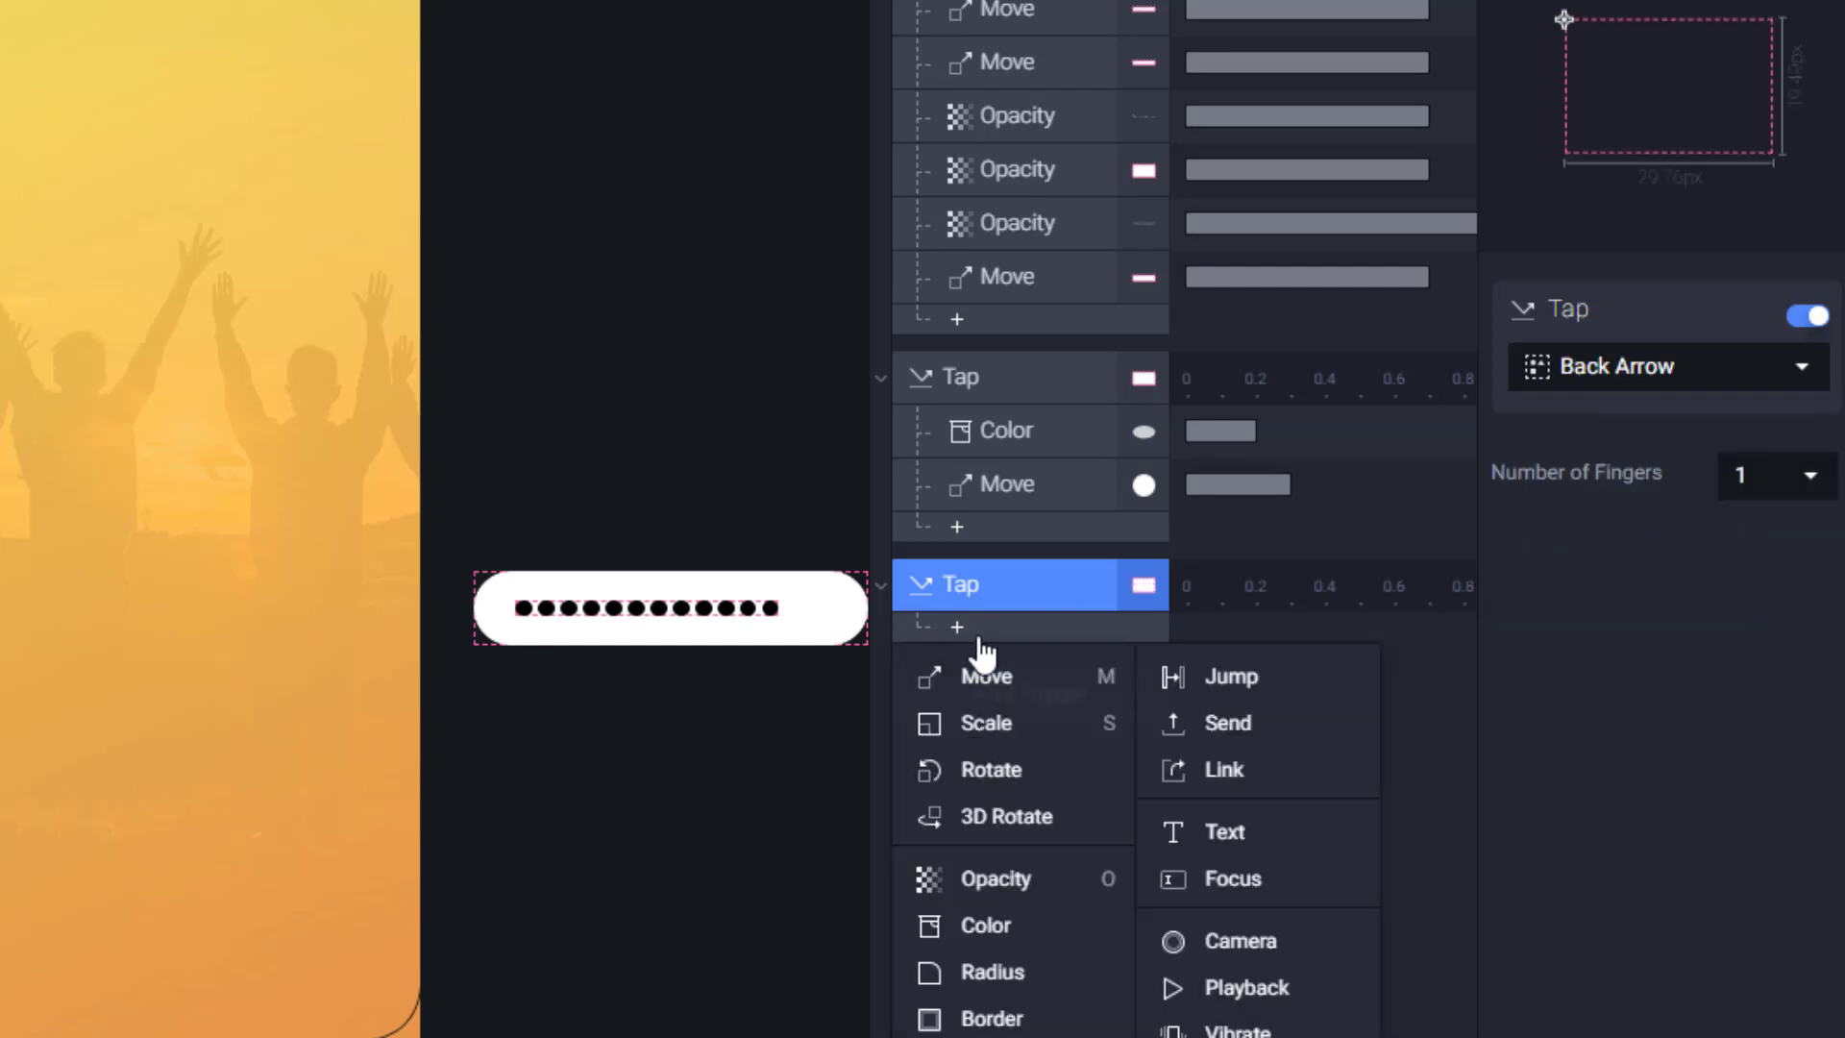
click(1217, 682)
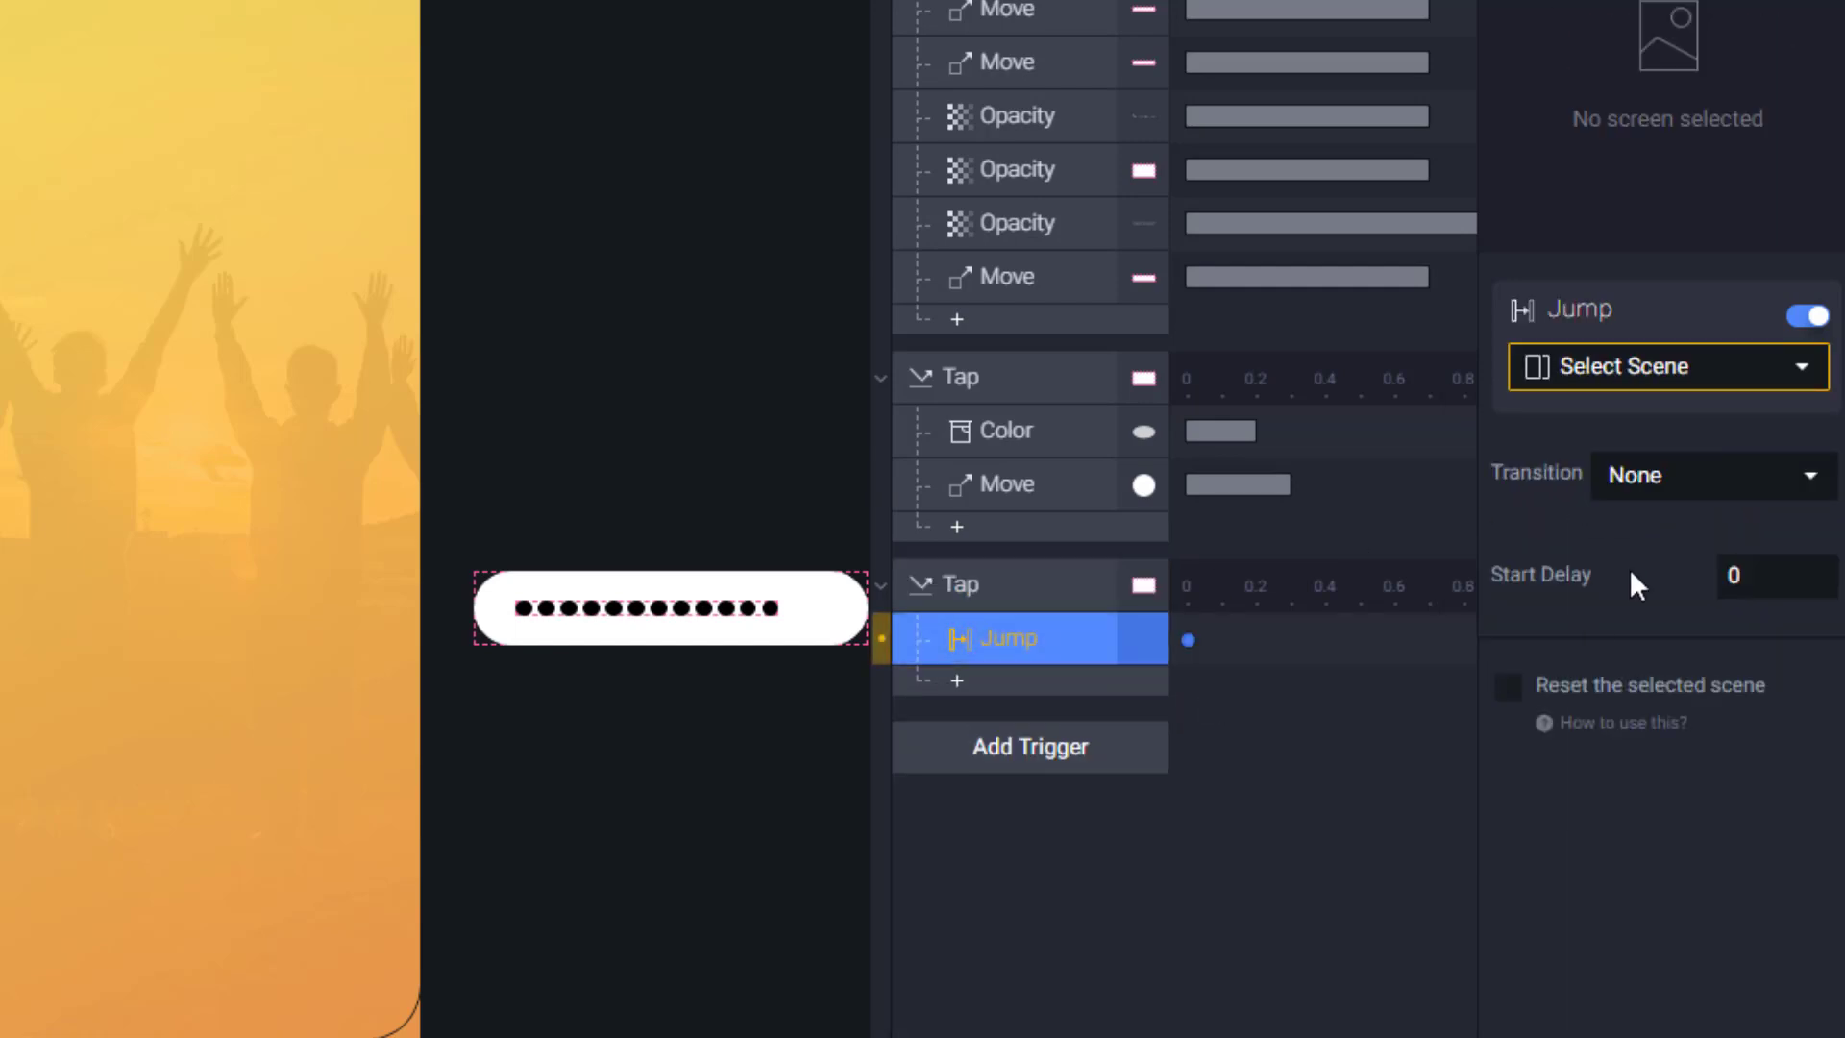
click(1774, 472)
key(Escape)
click(1737, 492)
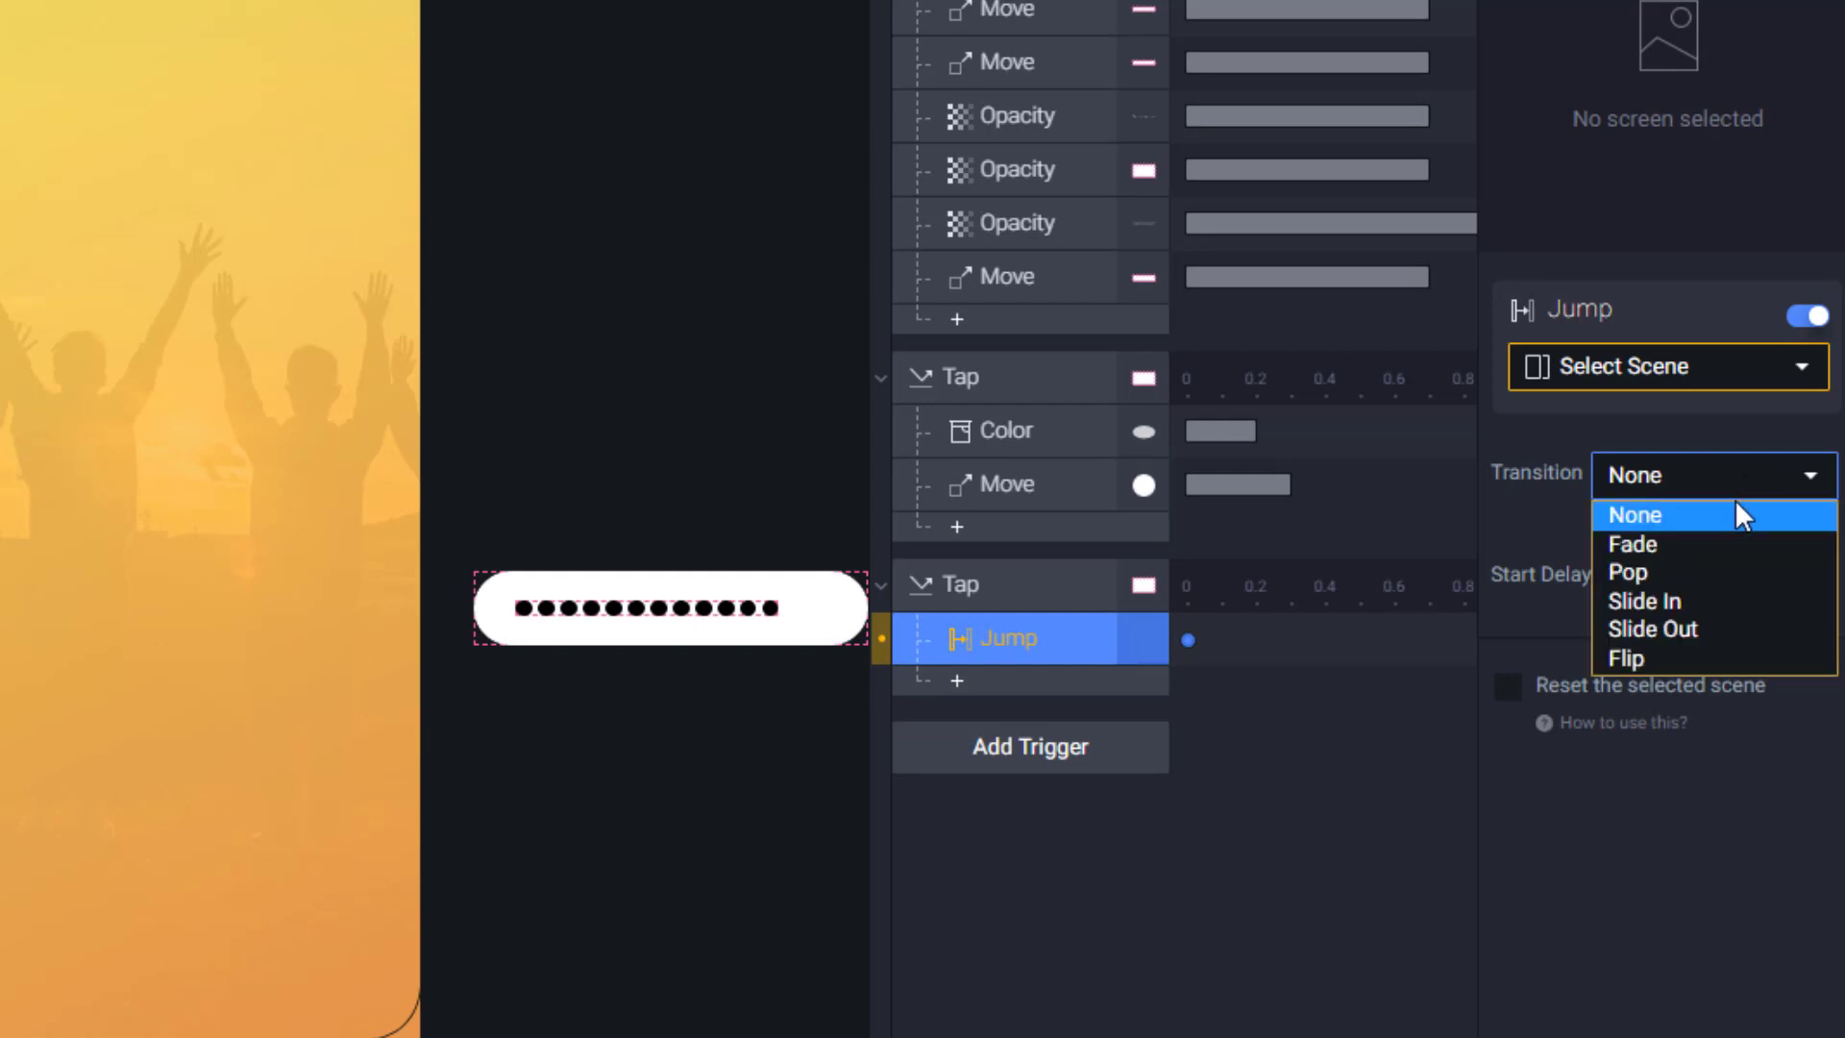
click(1695, 630)
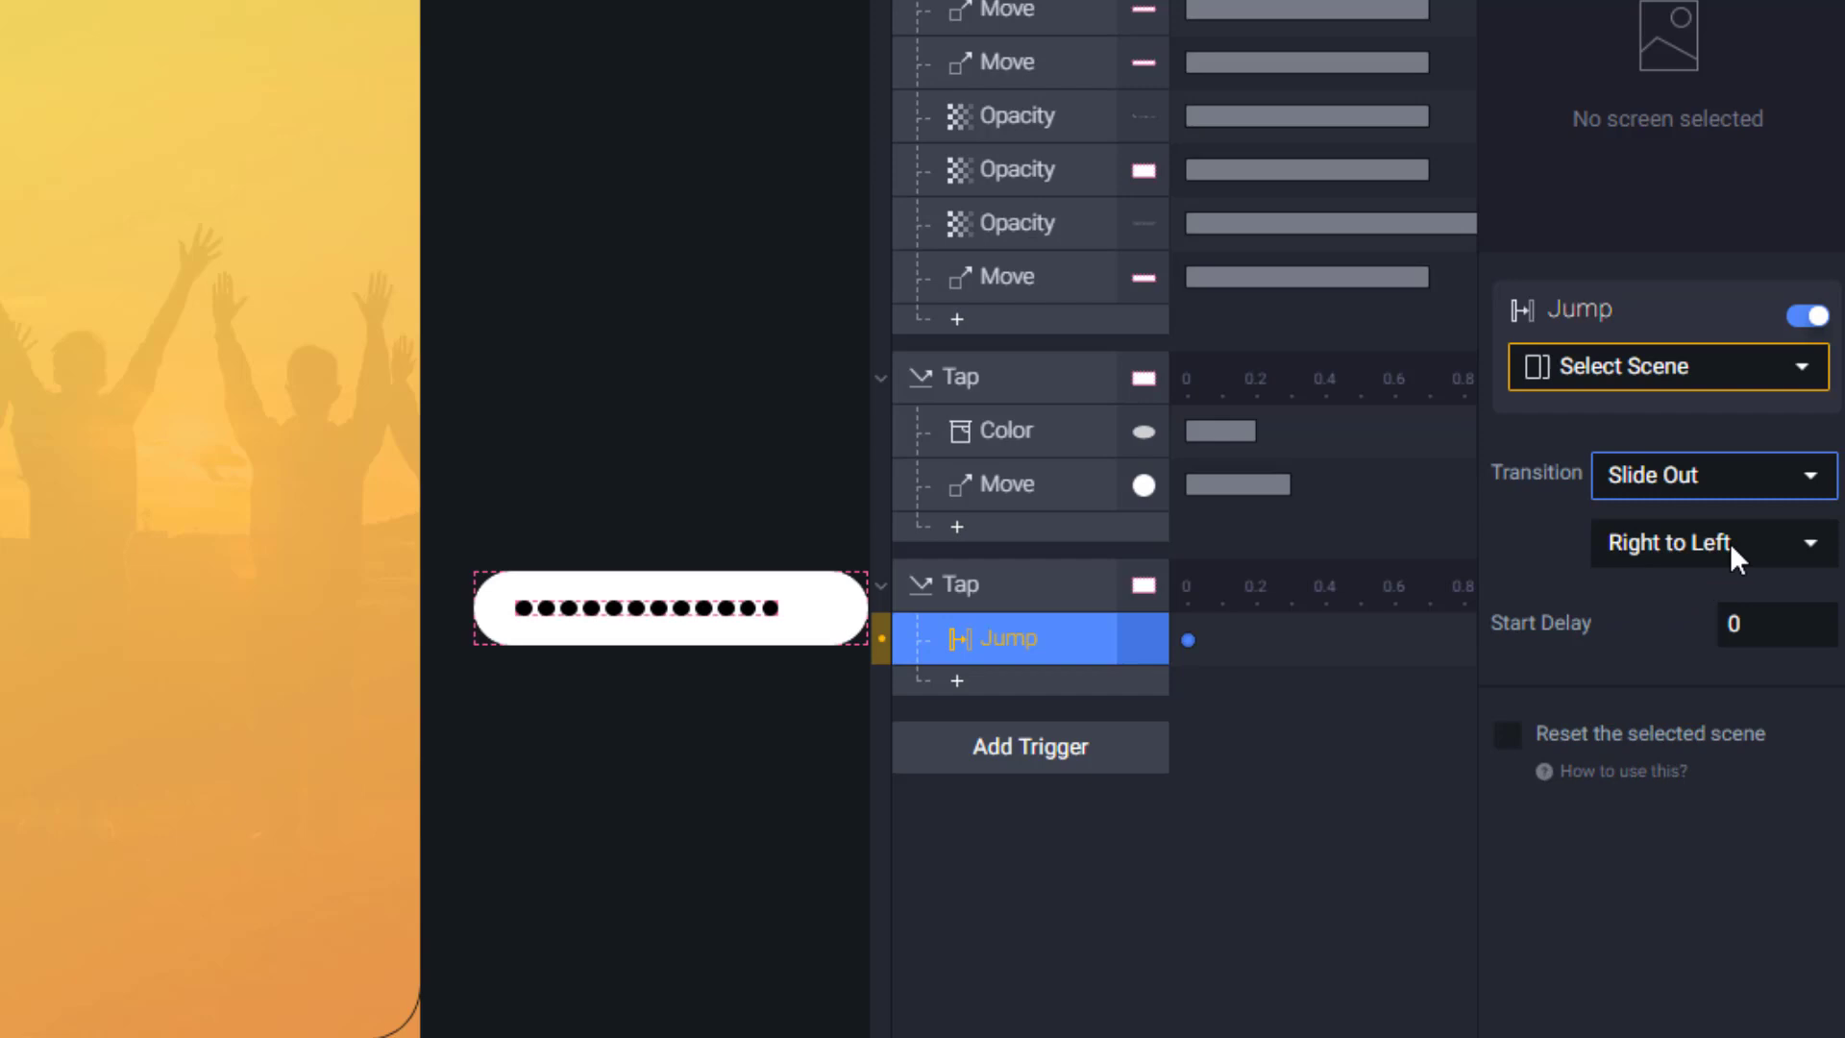
click(1794, 540)
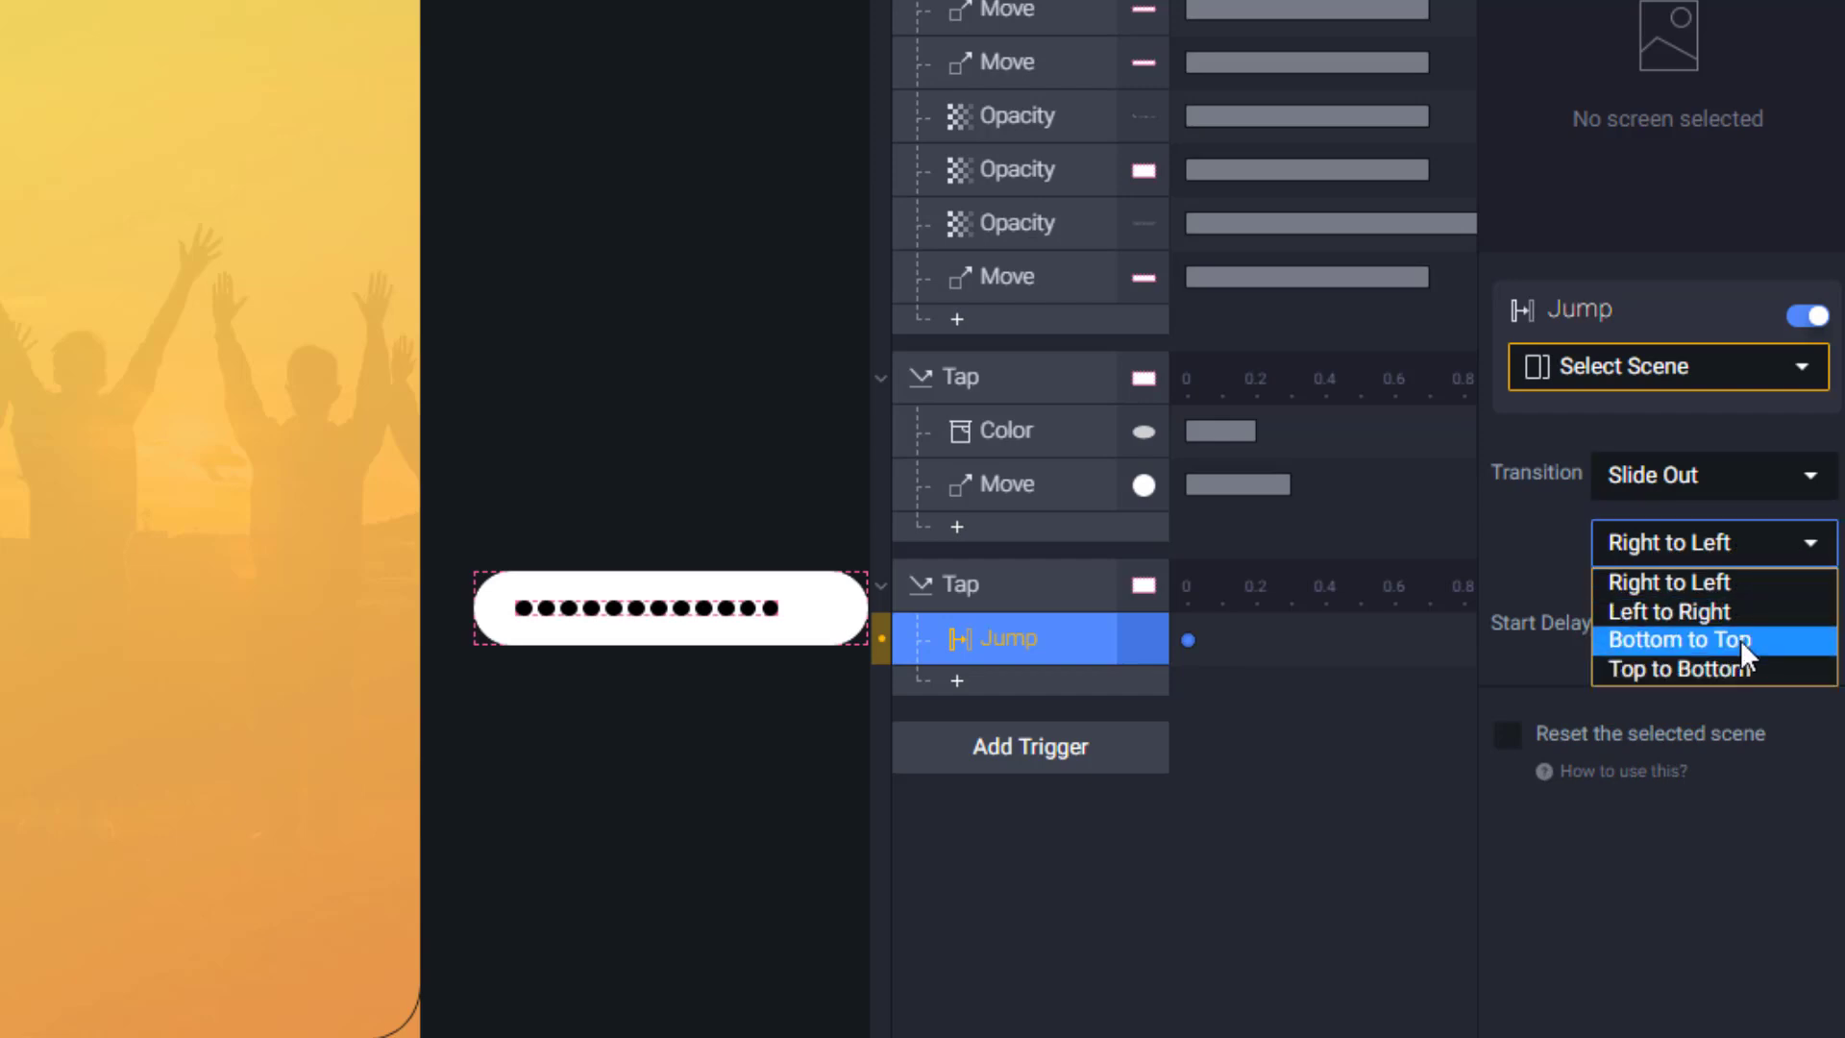
click(1731, 673)
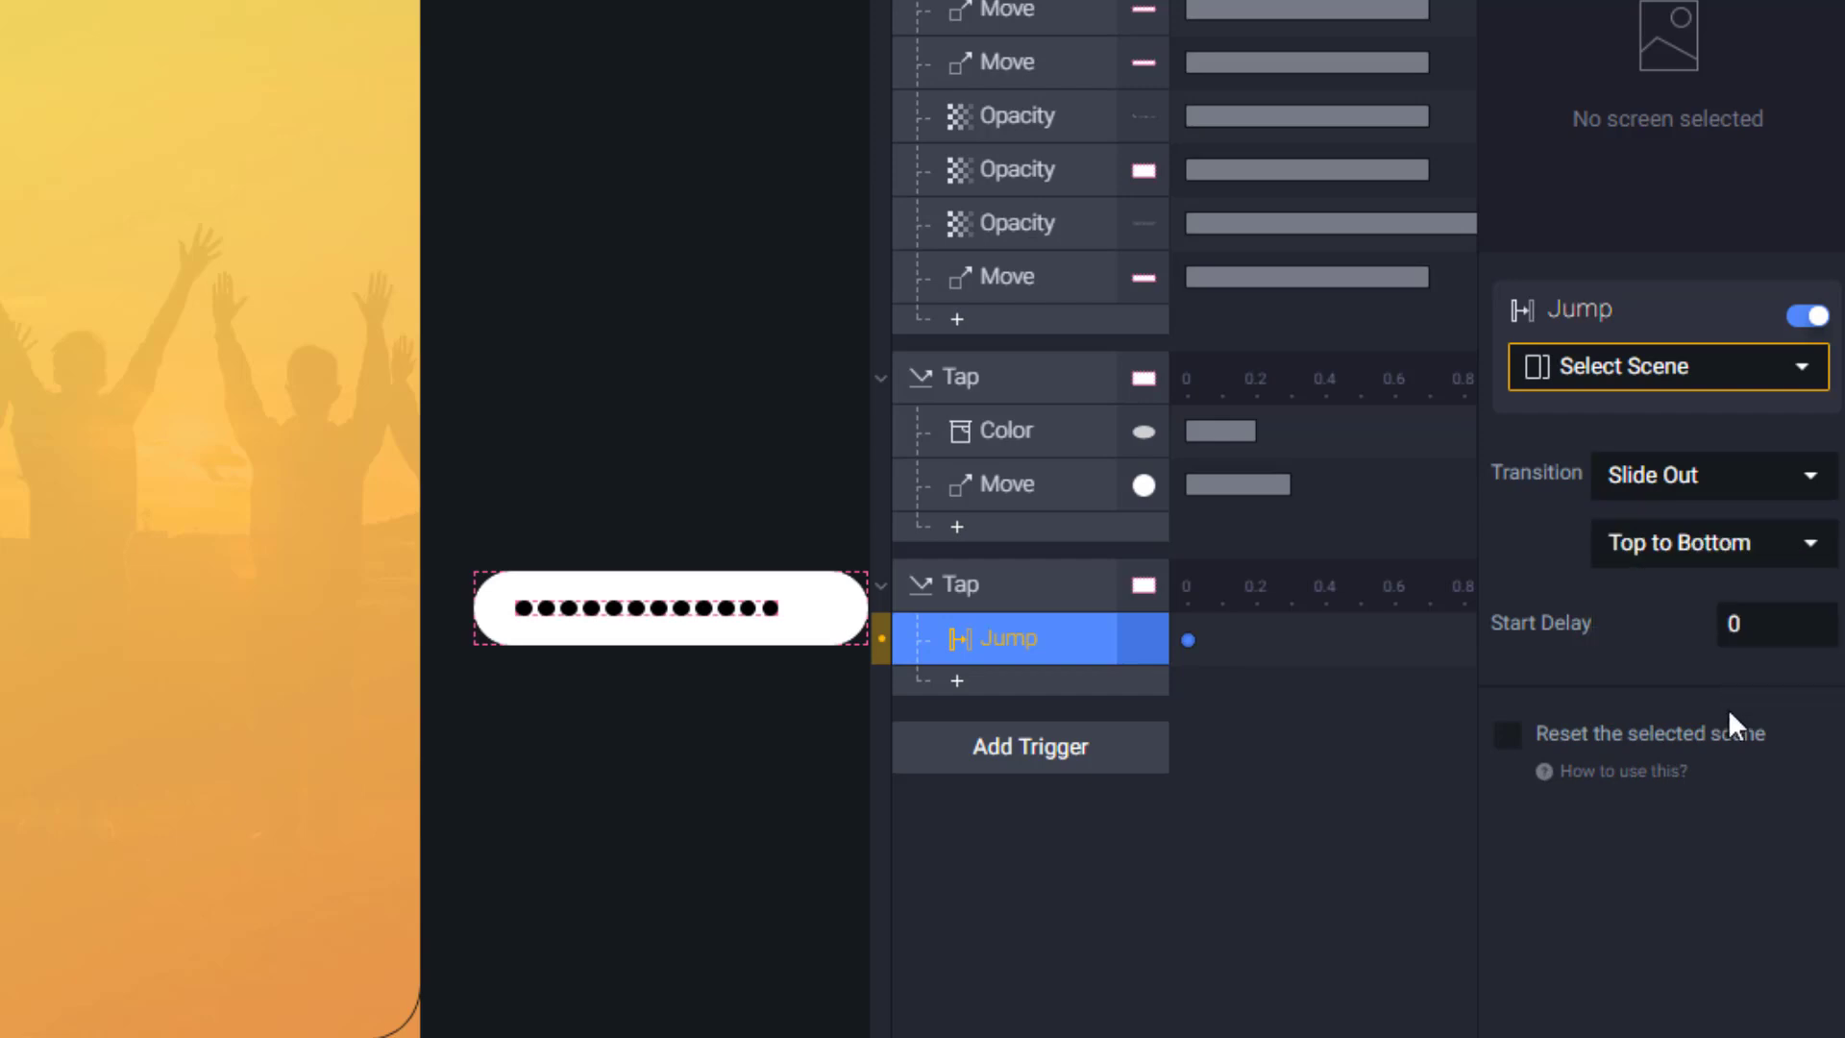
Step: Set the Jump response's start delay to 0.2 and its target to Scene 1
click(1719, 623)
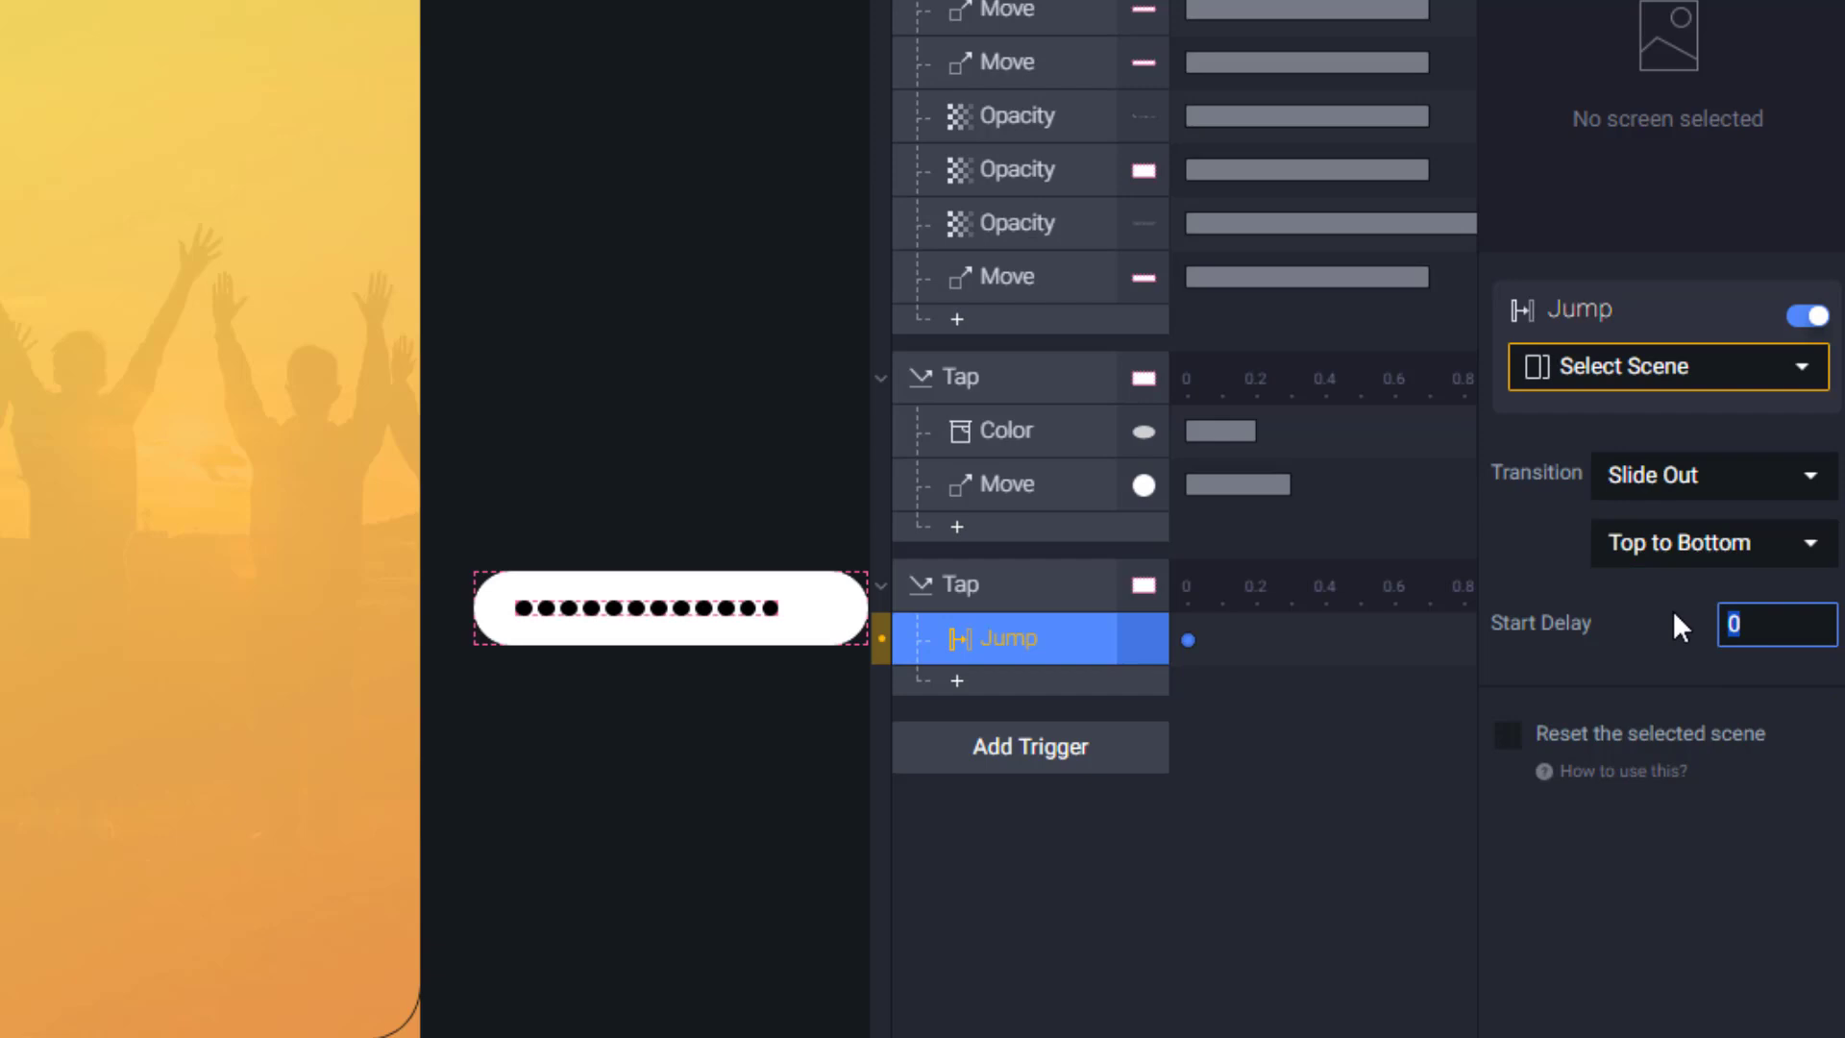
text(0.2)
click(1590, 948)
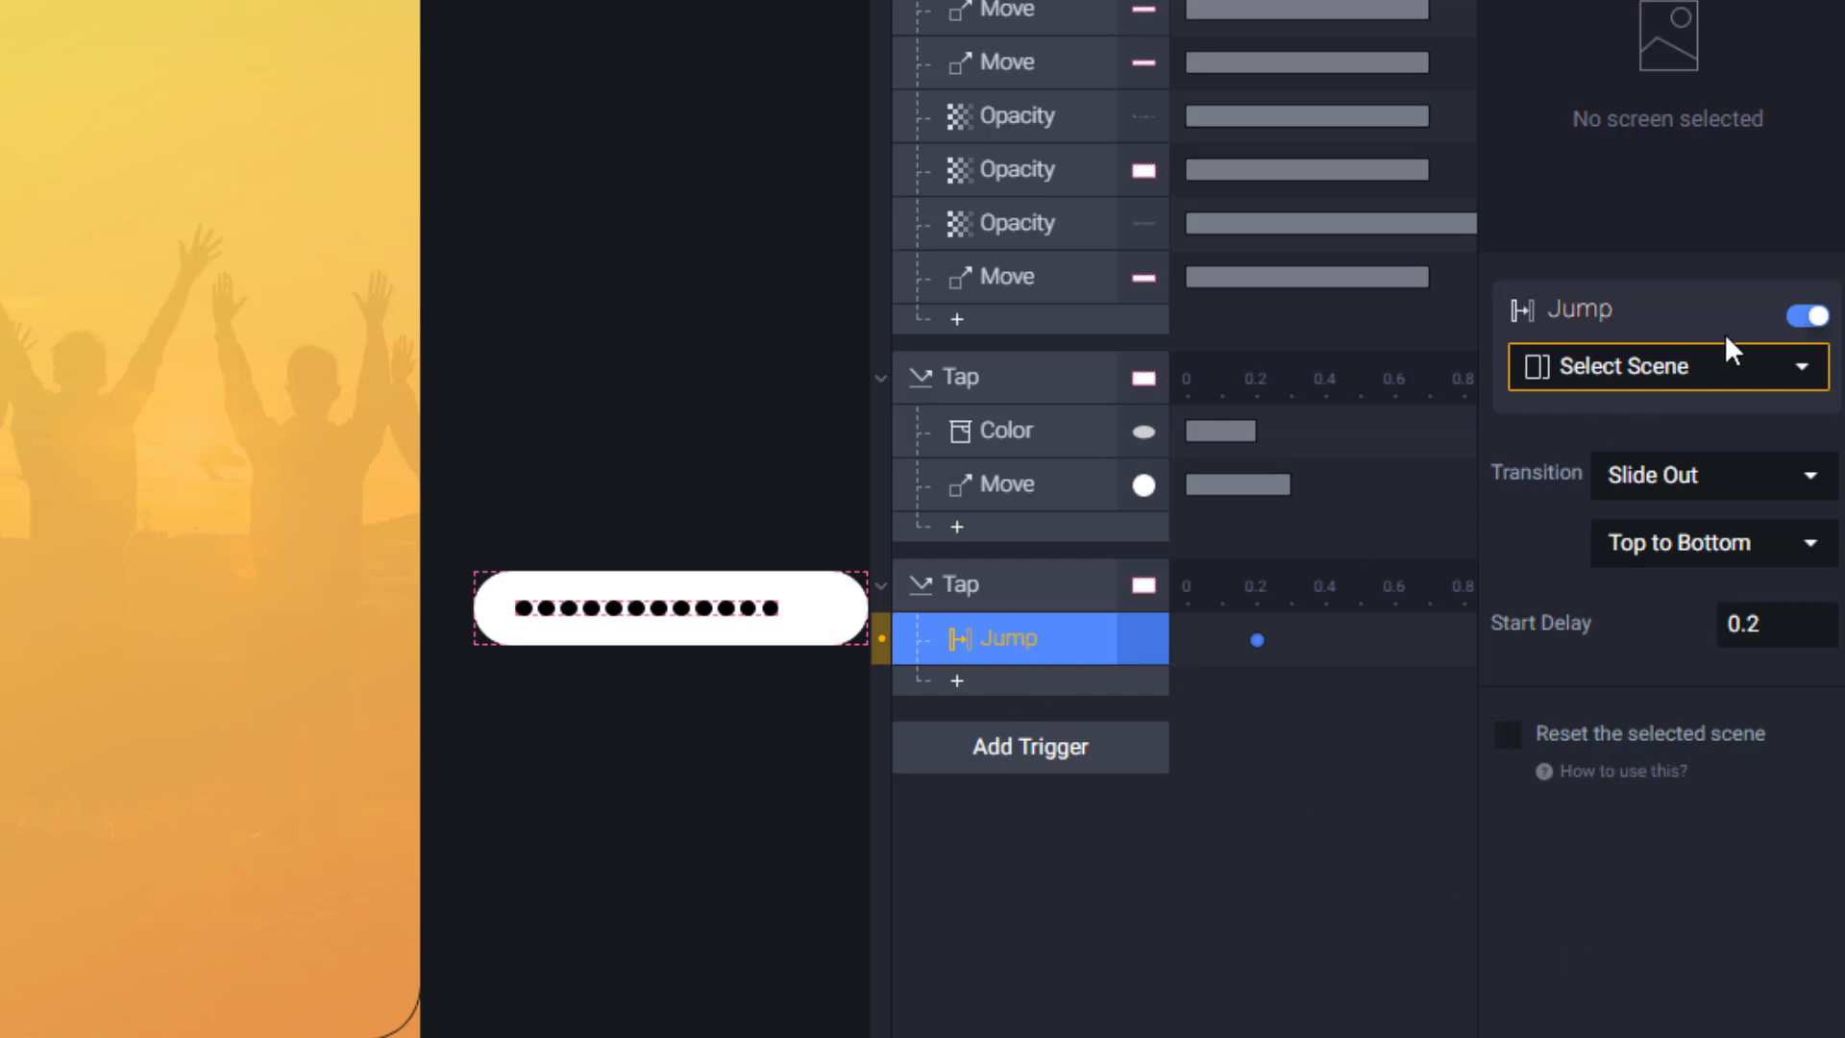
click(1779, 373)
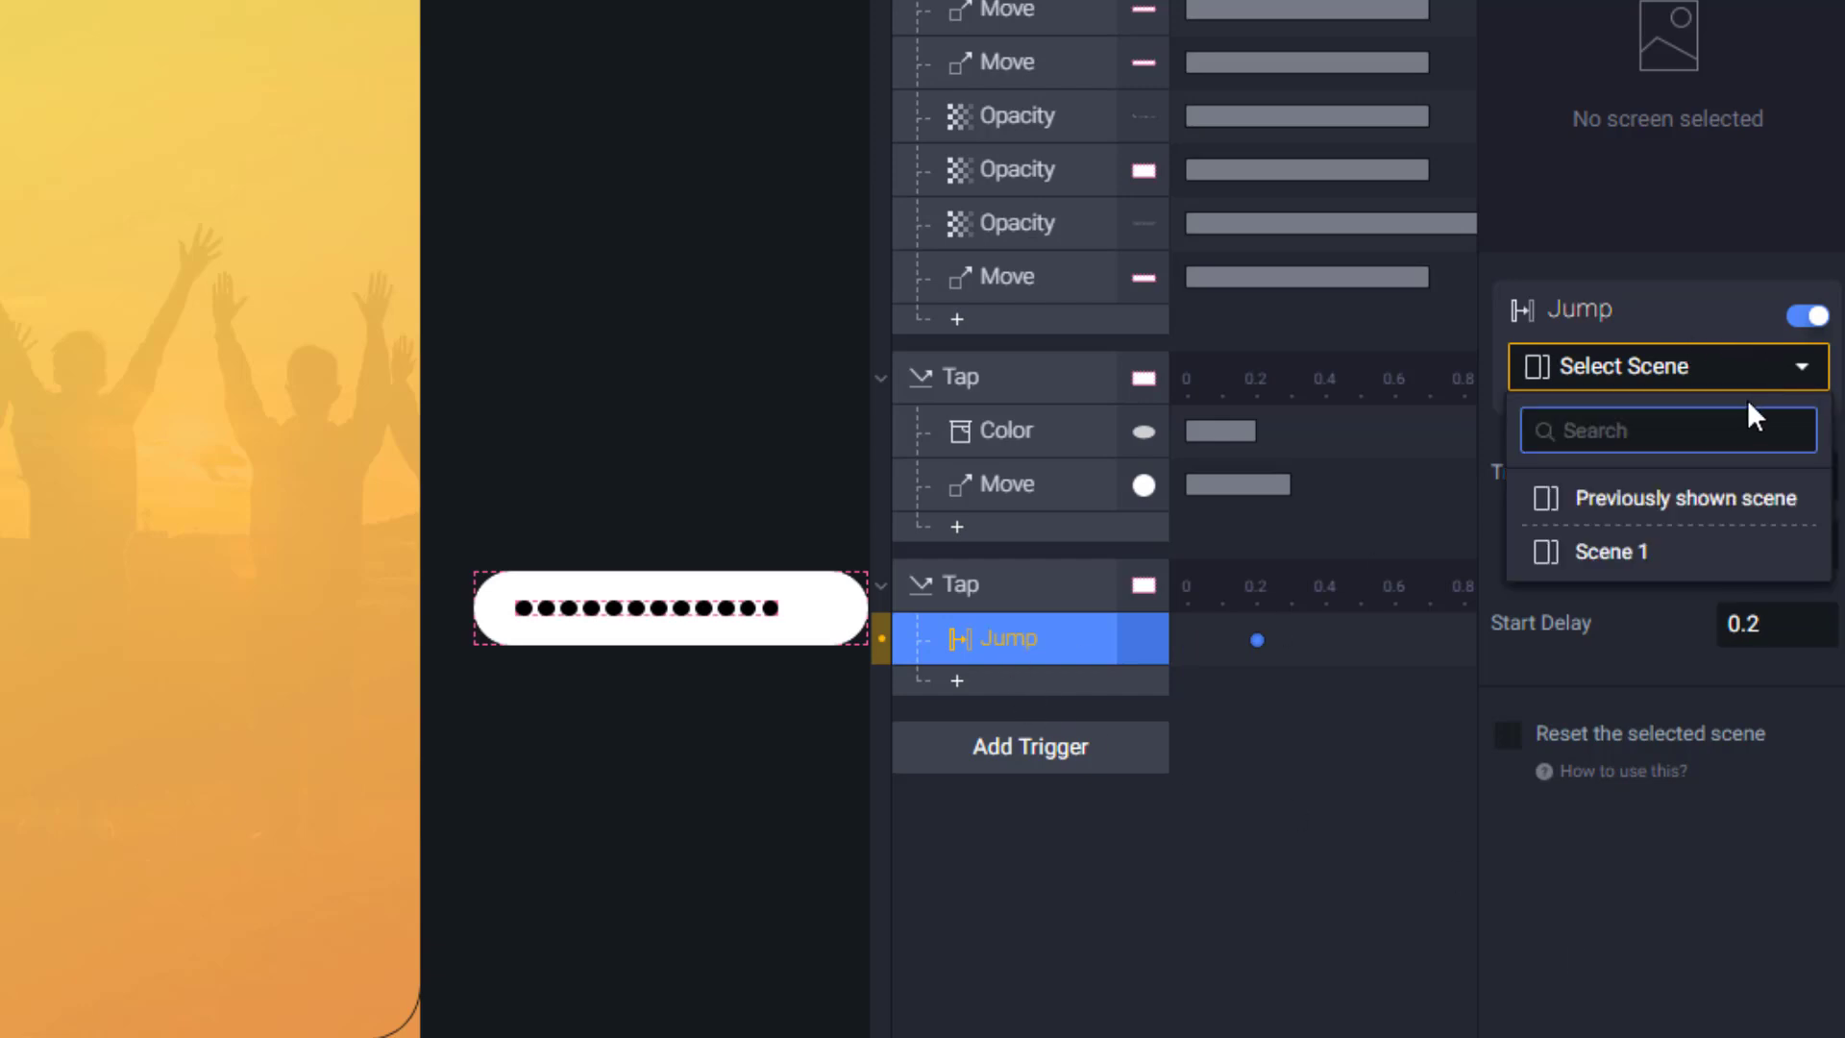
click(1672, 552)
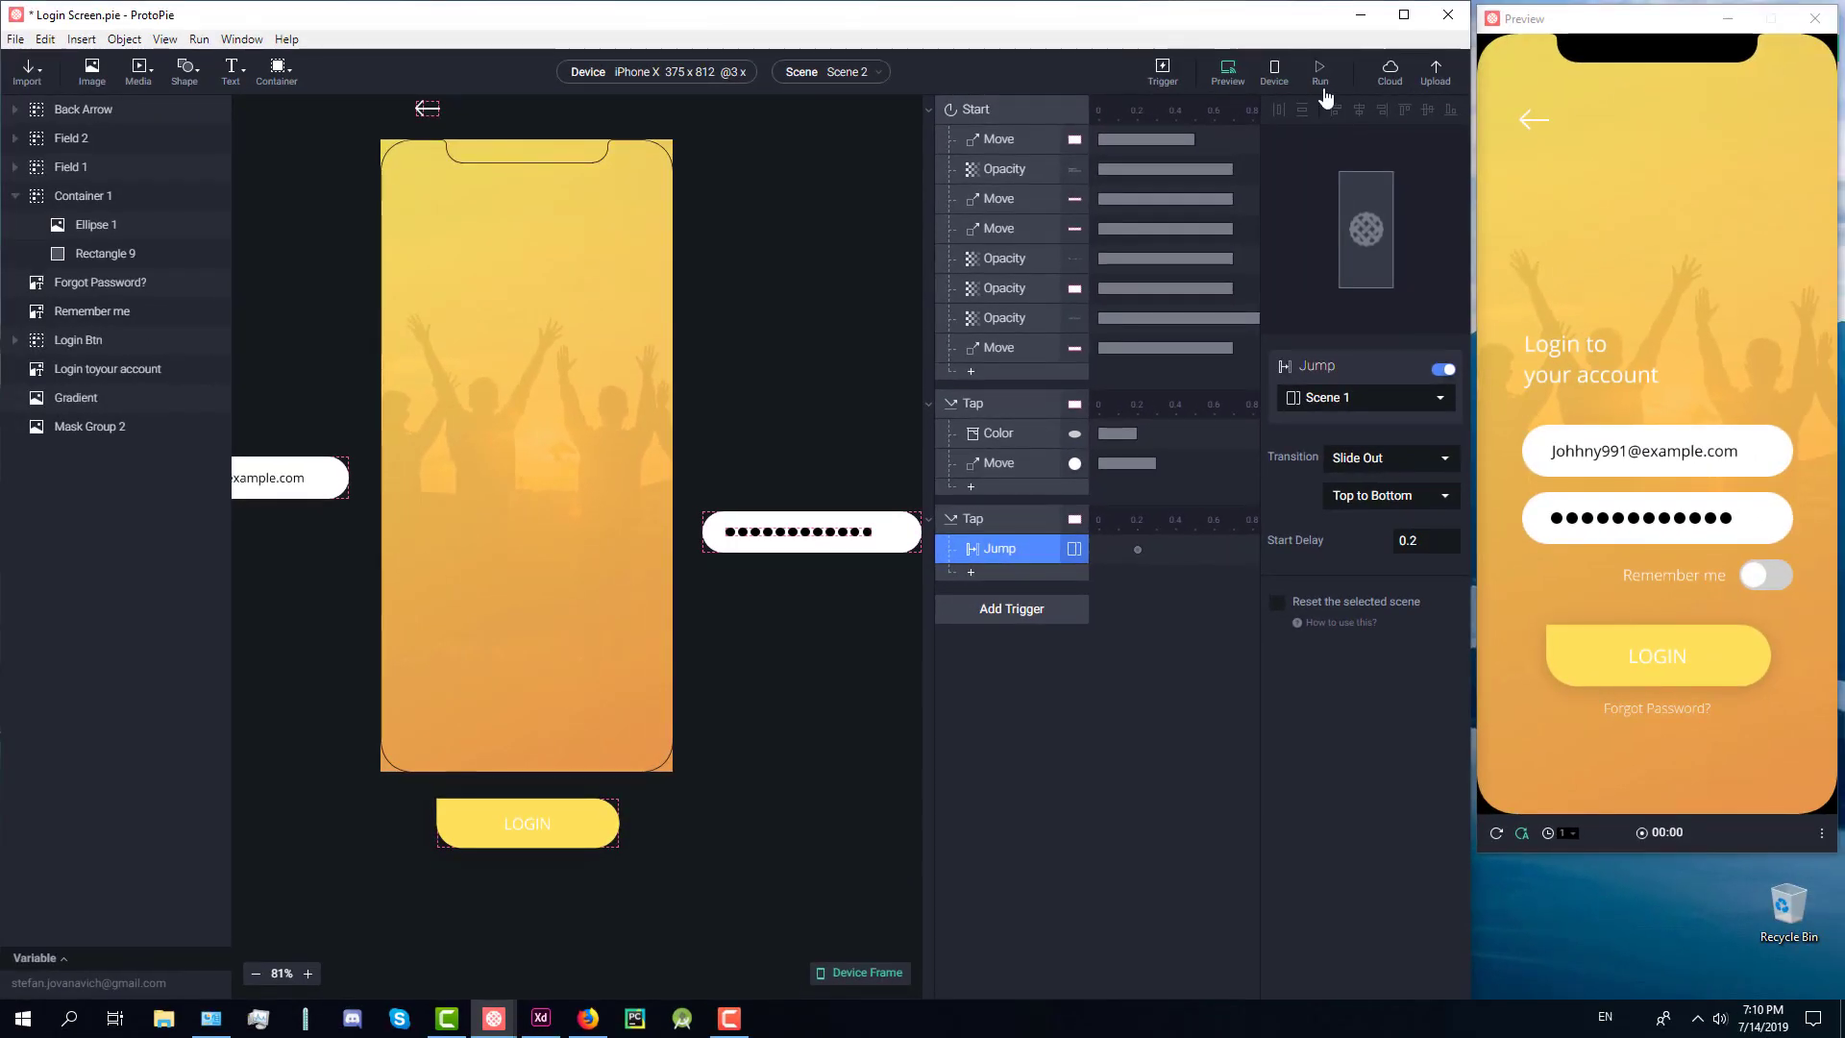
Step: Test the Remember me toggle, the back arrow's jump to Scene 1 and the LOGIN button's return in the preview
click(1343, 69)
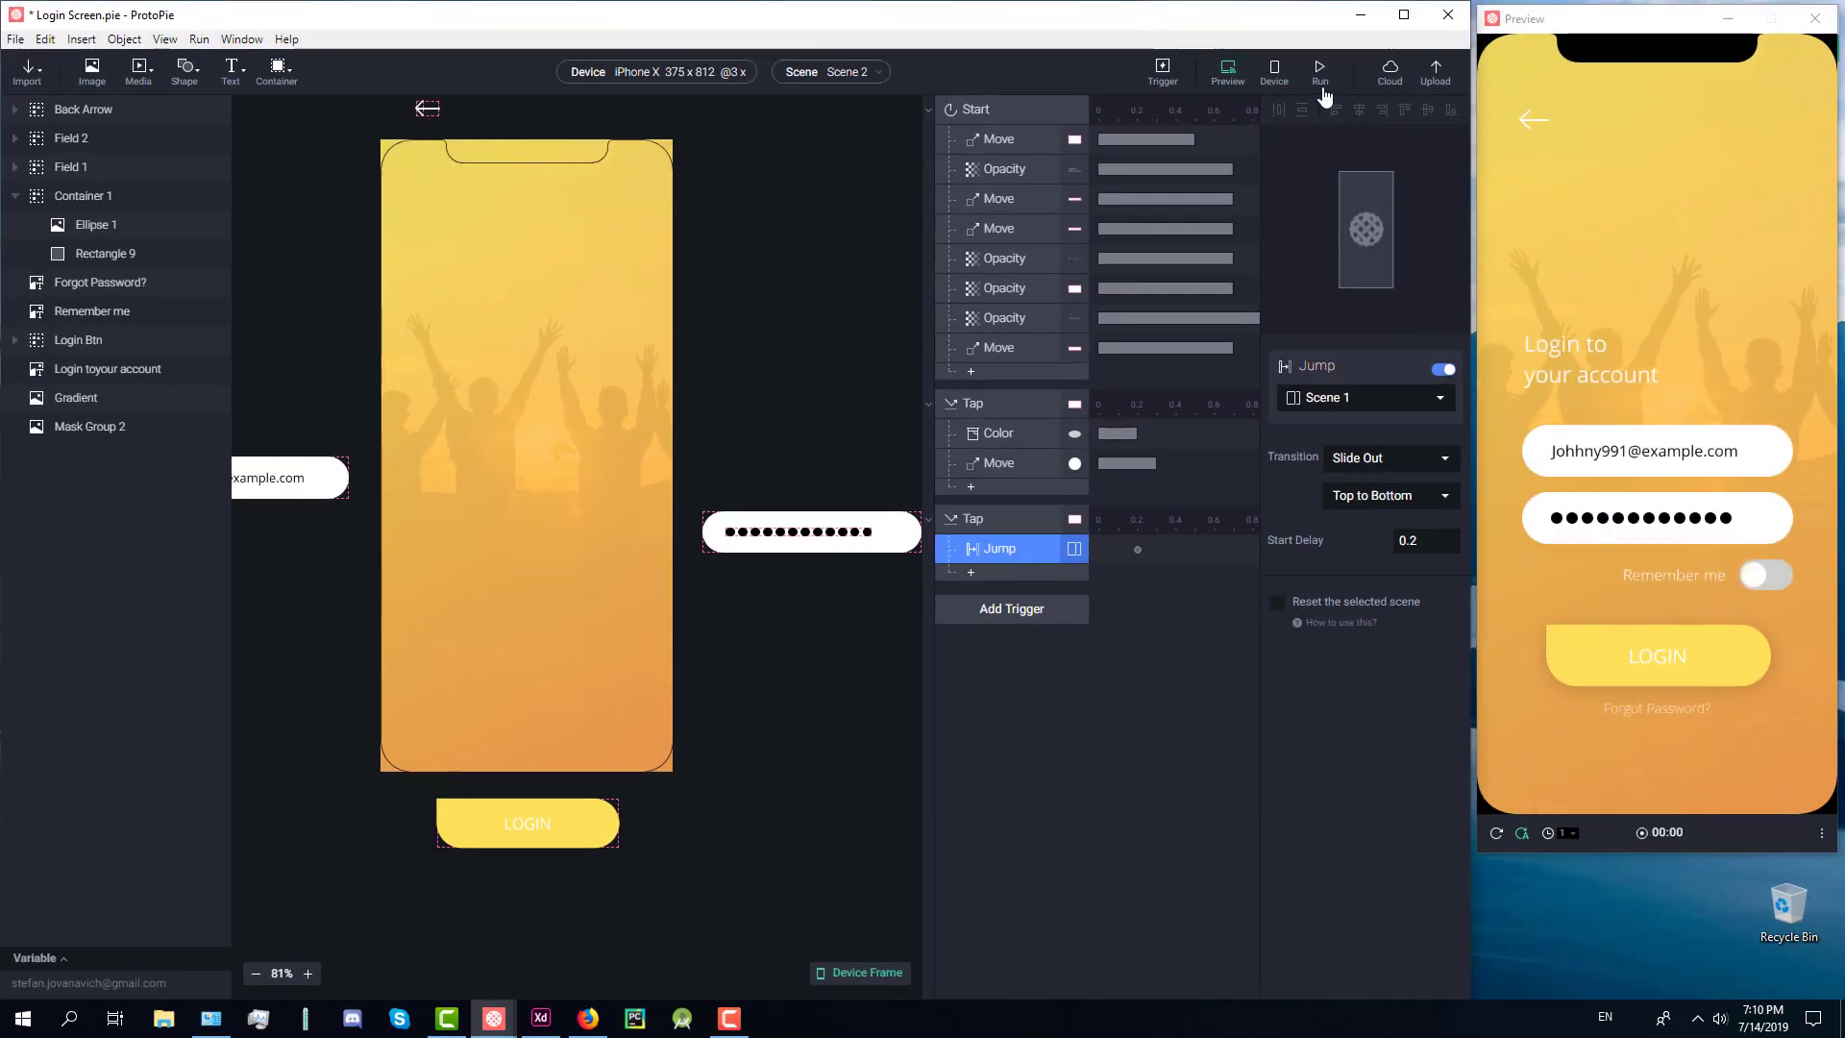
click(1764, 575)
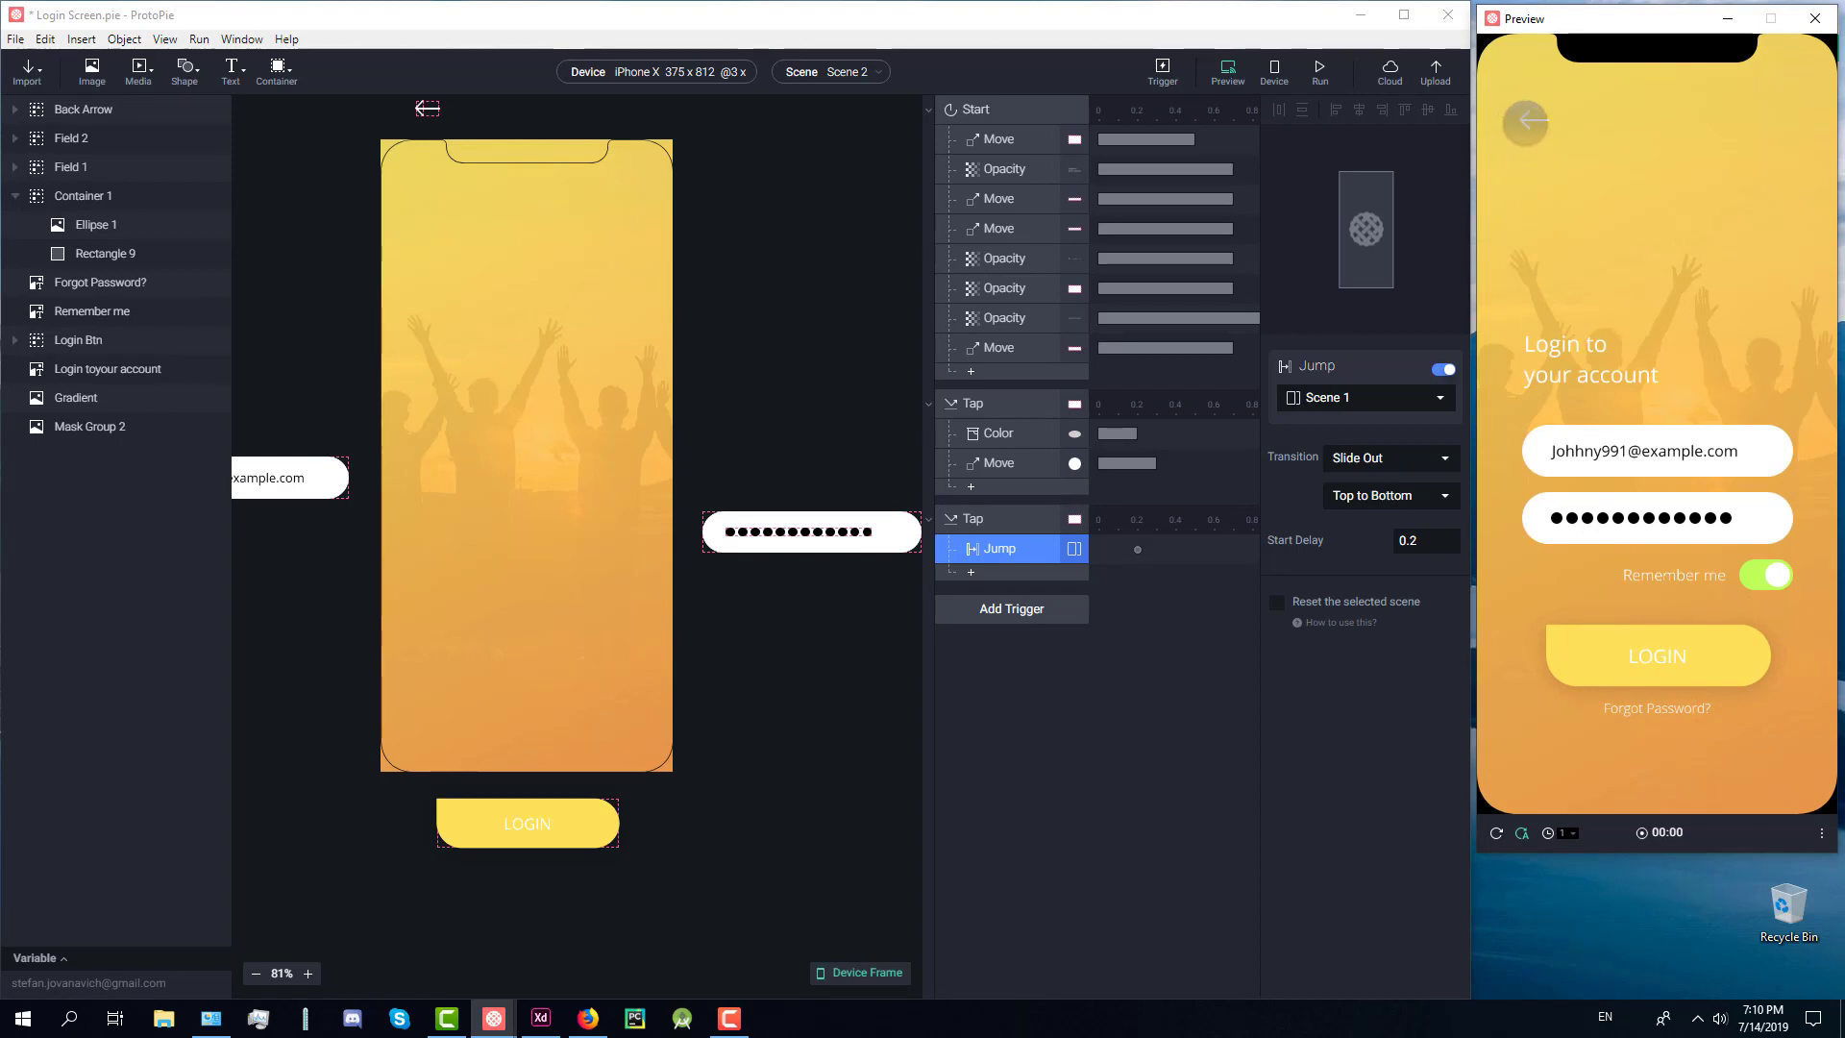
click(1525, 123)
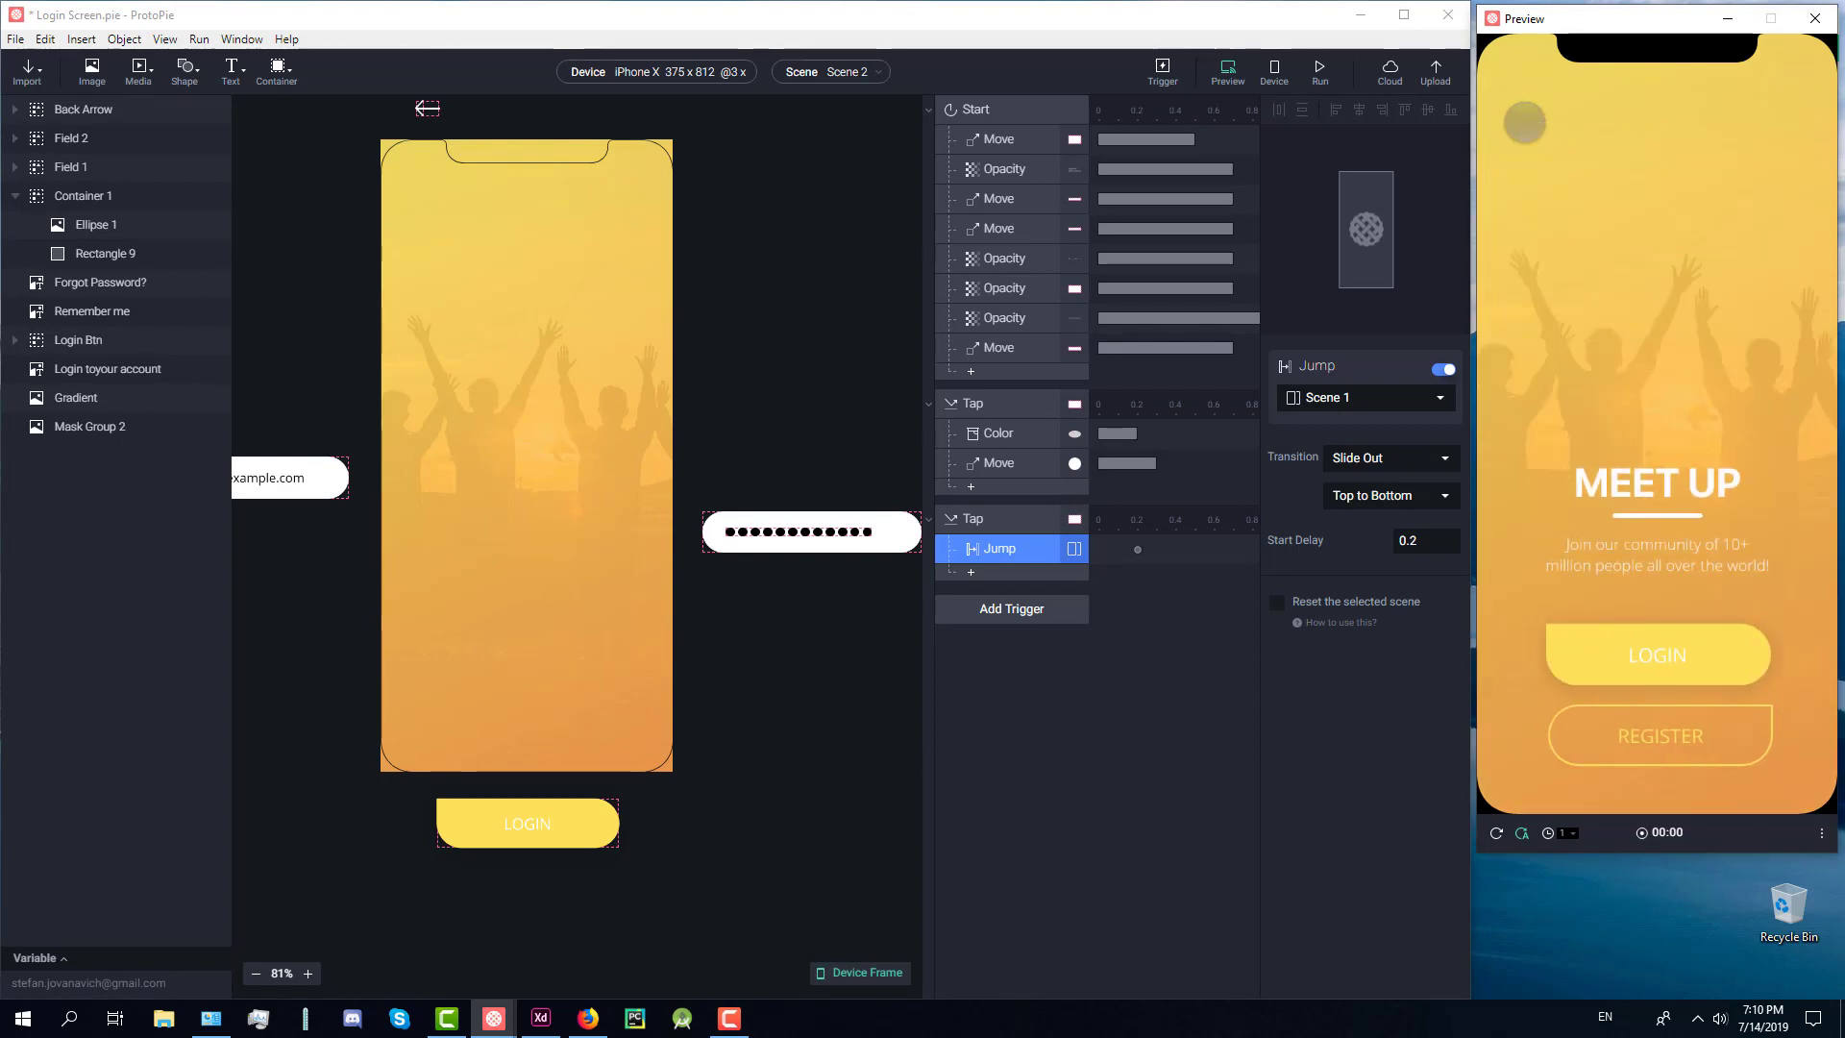
click(1718, 652)
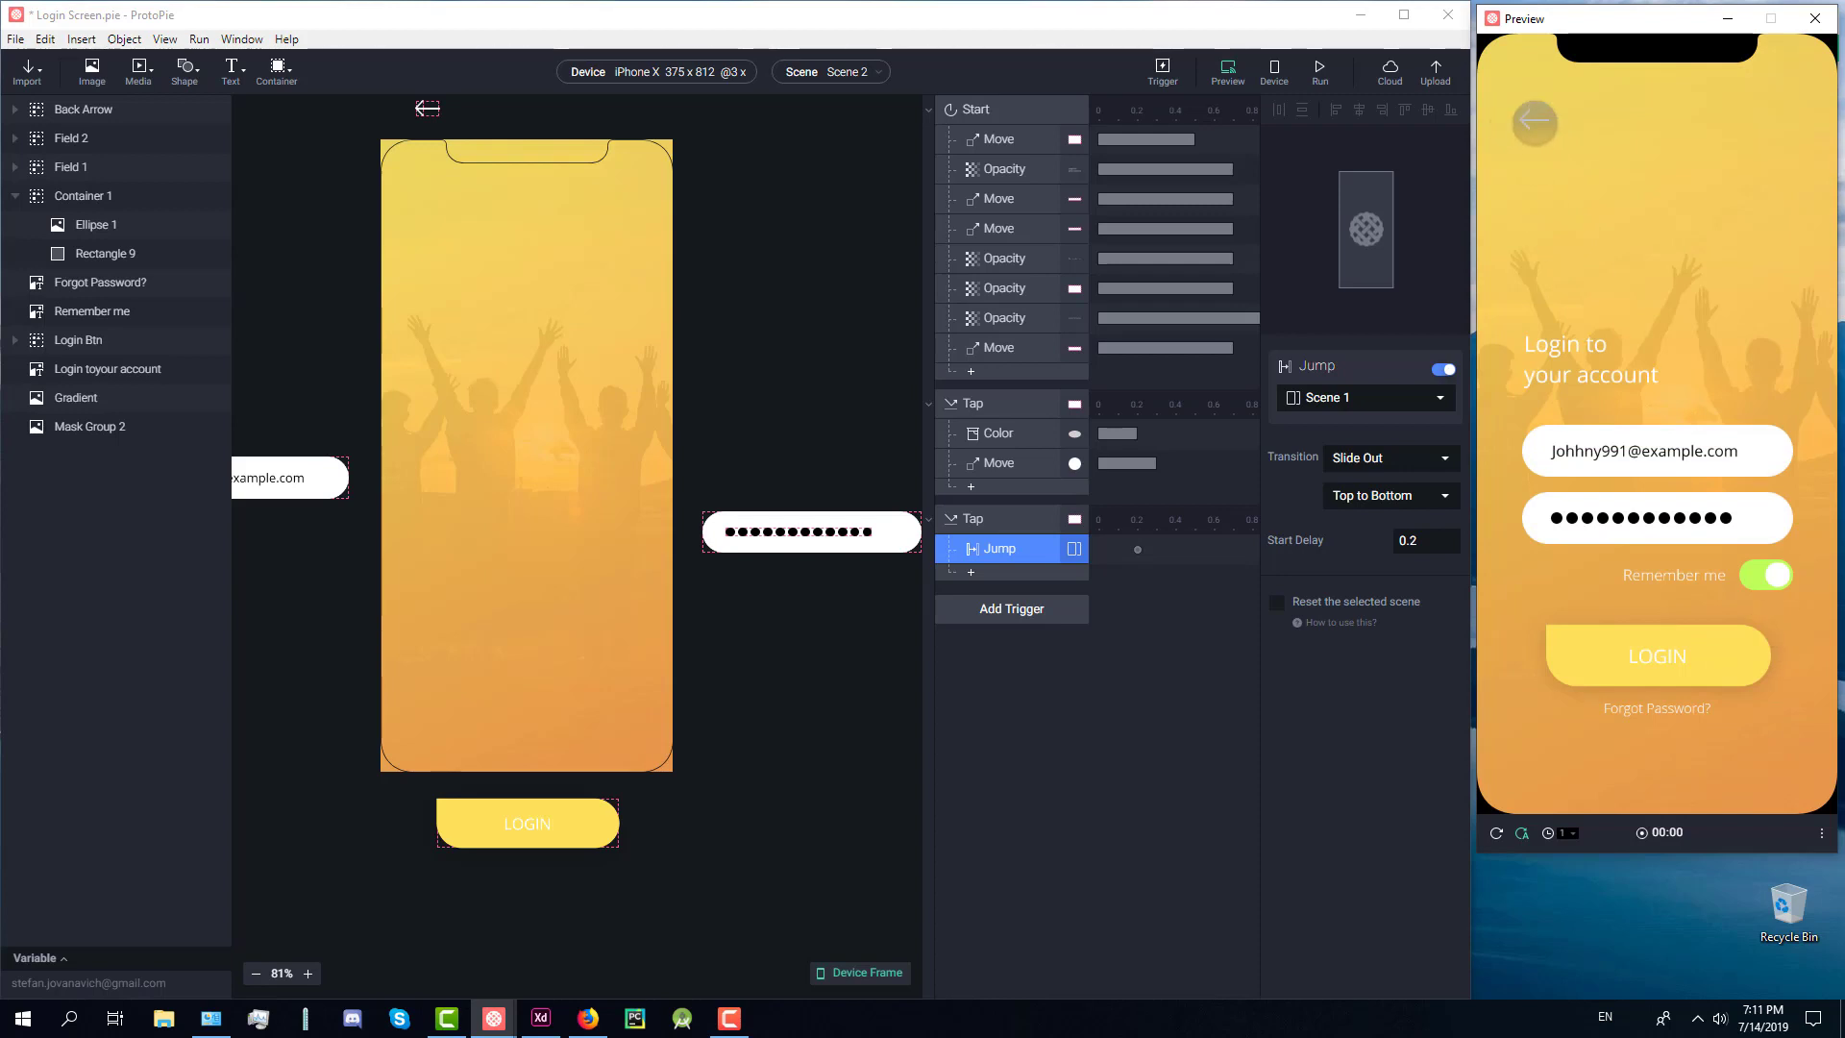
Step: Retest the back arrow's jump to Scene 1 from the login screen twice in the preview
click(1534, 122)
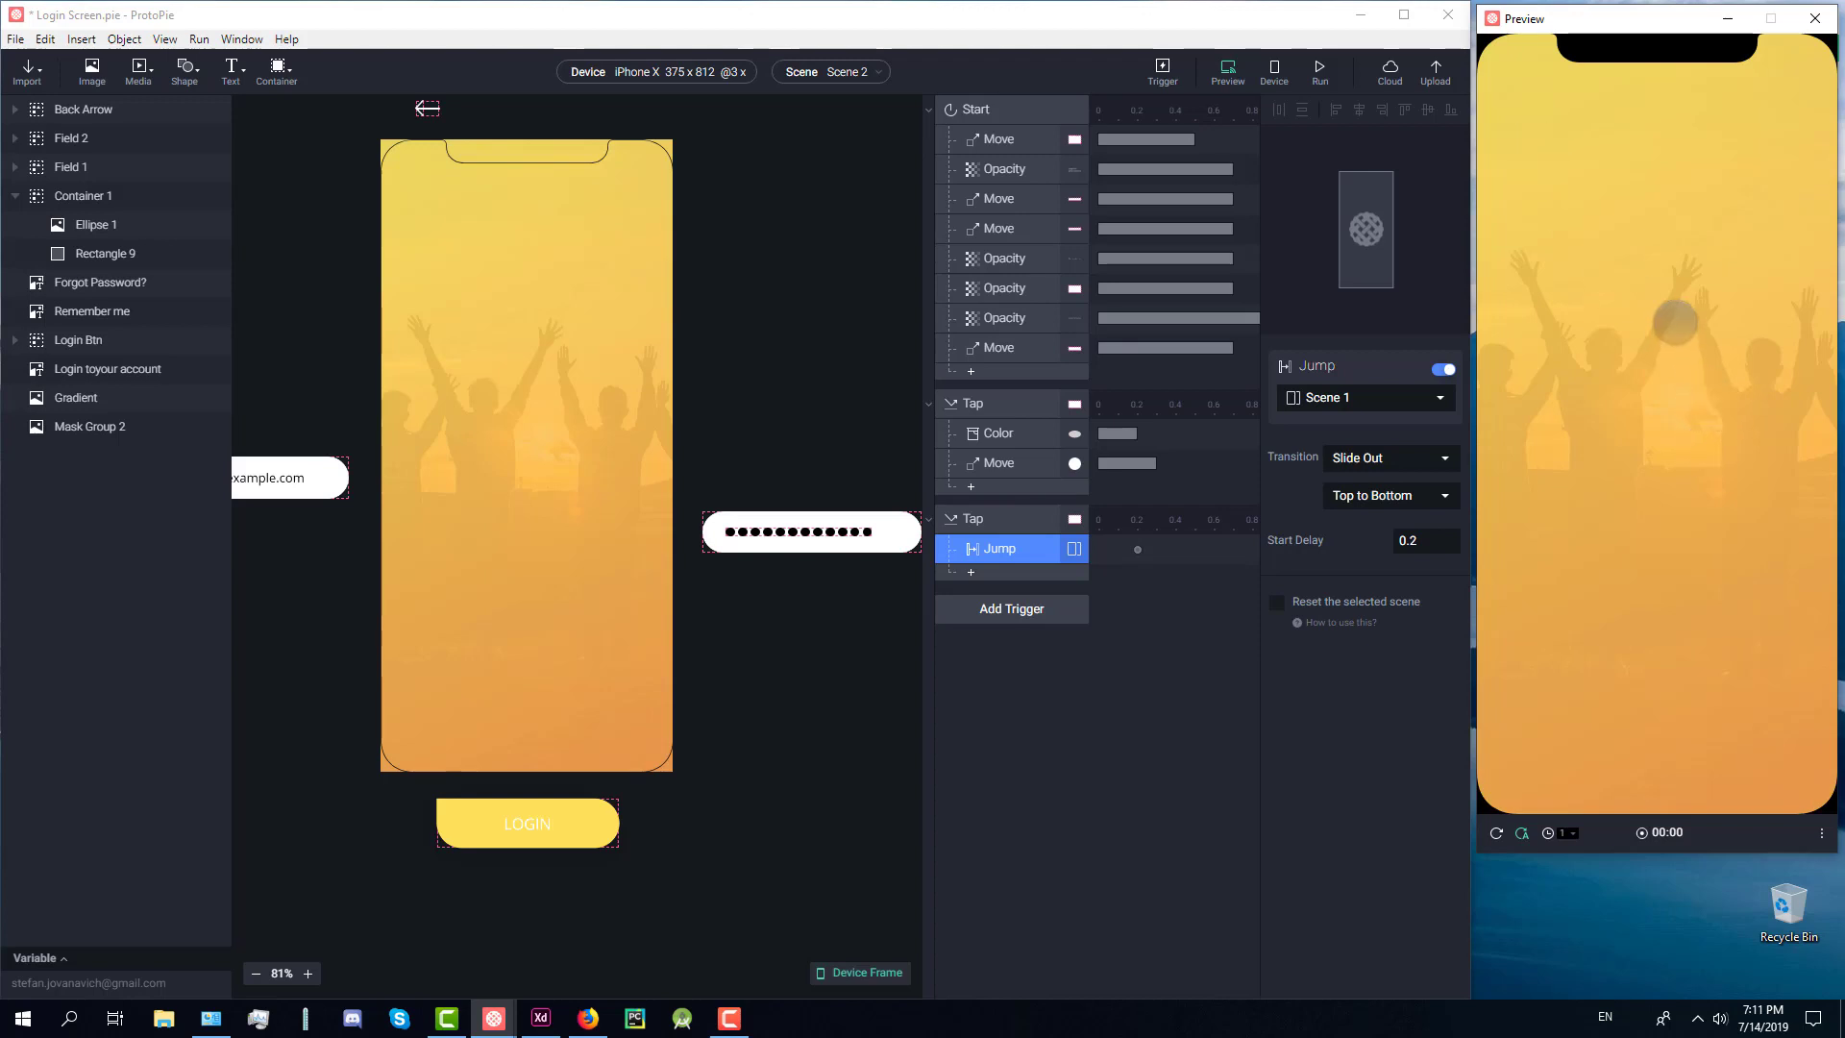
click(1316, 84)
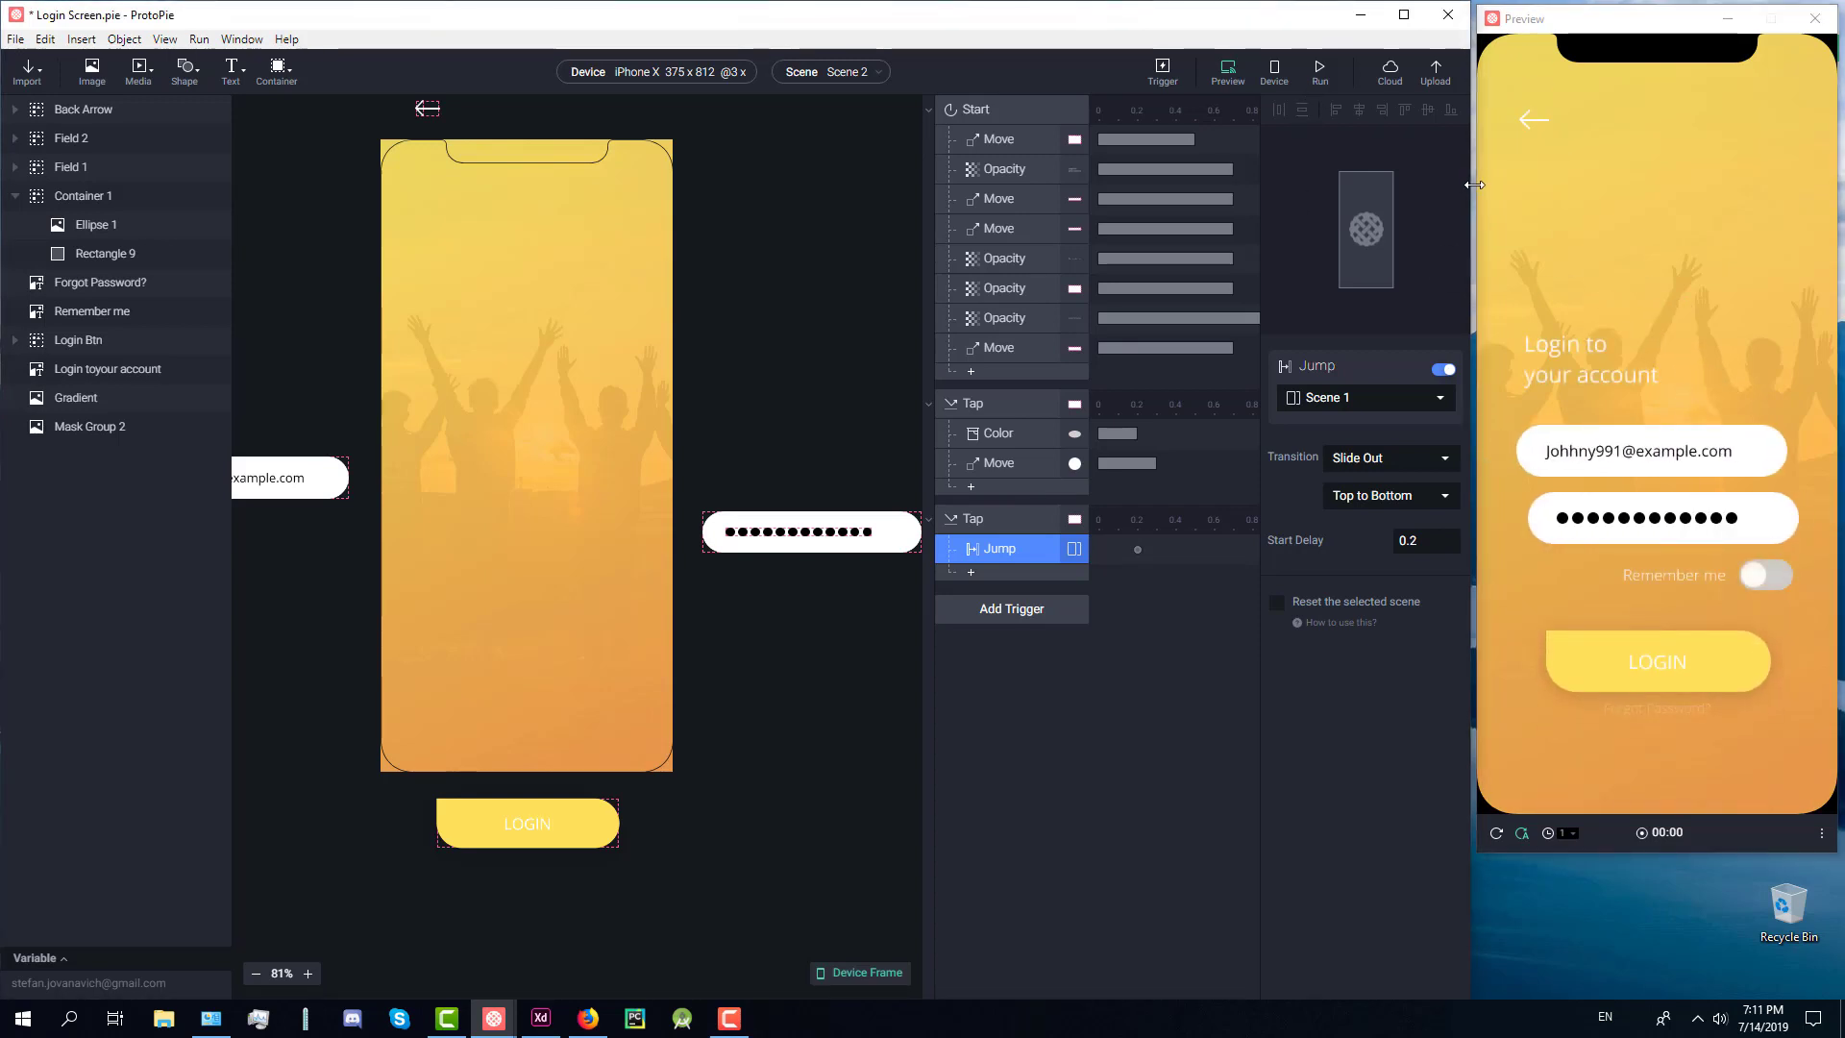
click(1534, 120)
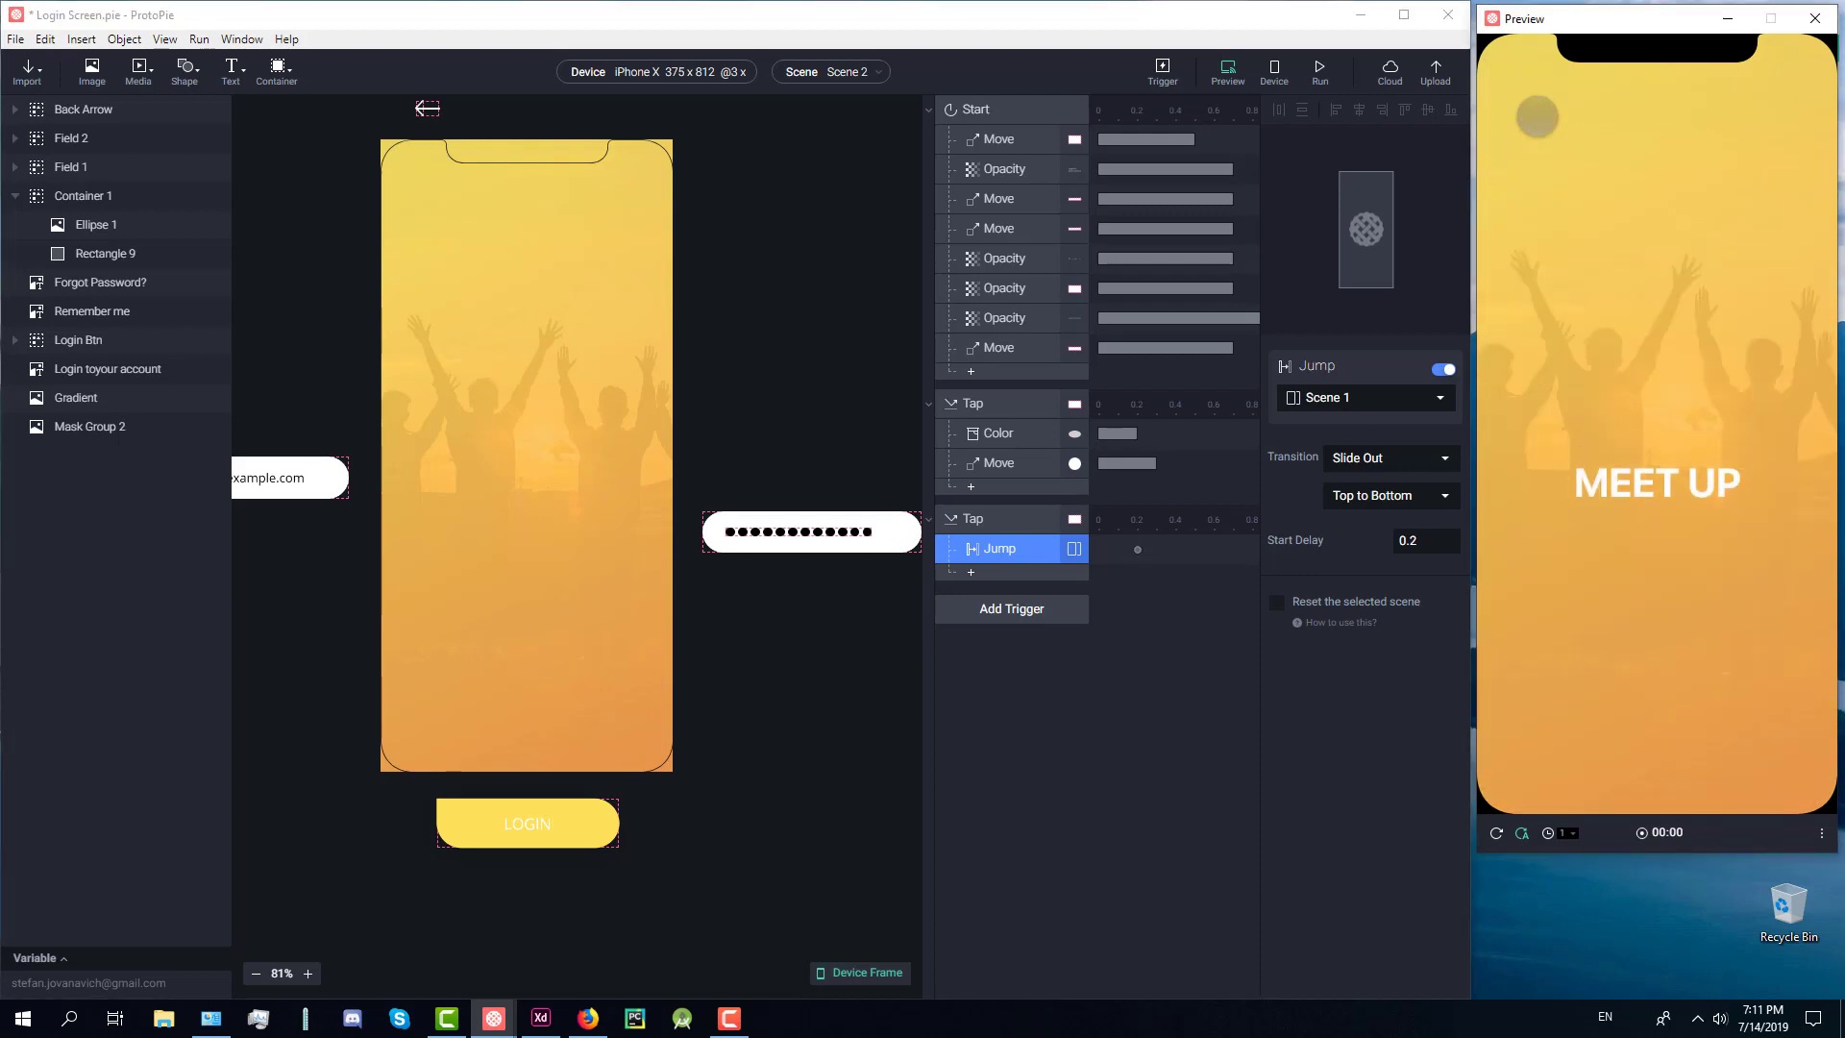
click(1320, 86)
Step: Open Scene 1 and test the whole flow in the preview: LOGIN button, Remember me toggle and back arrow
click(855, 74)
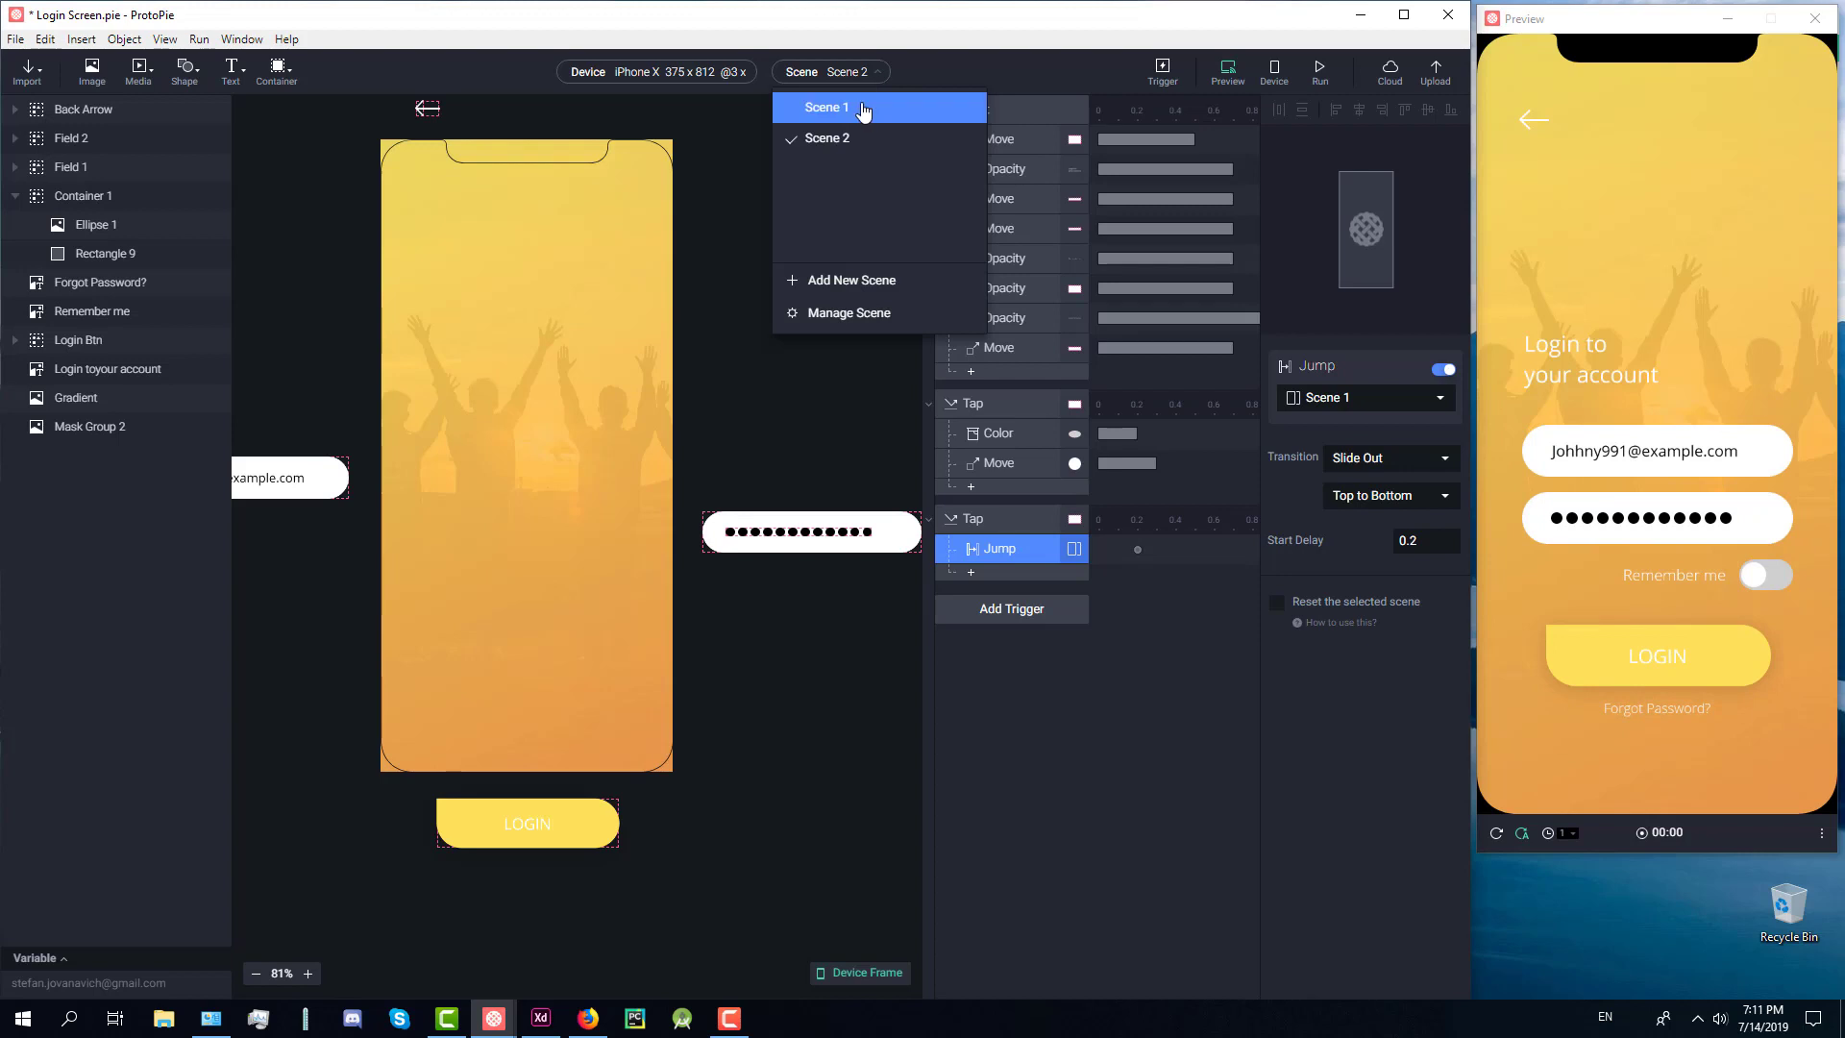
click(864, 108)
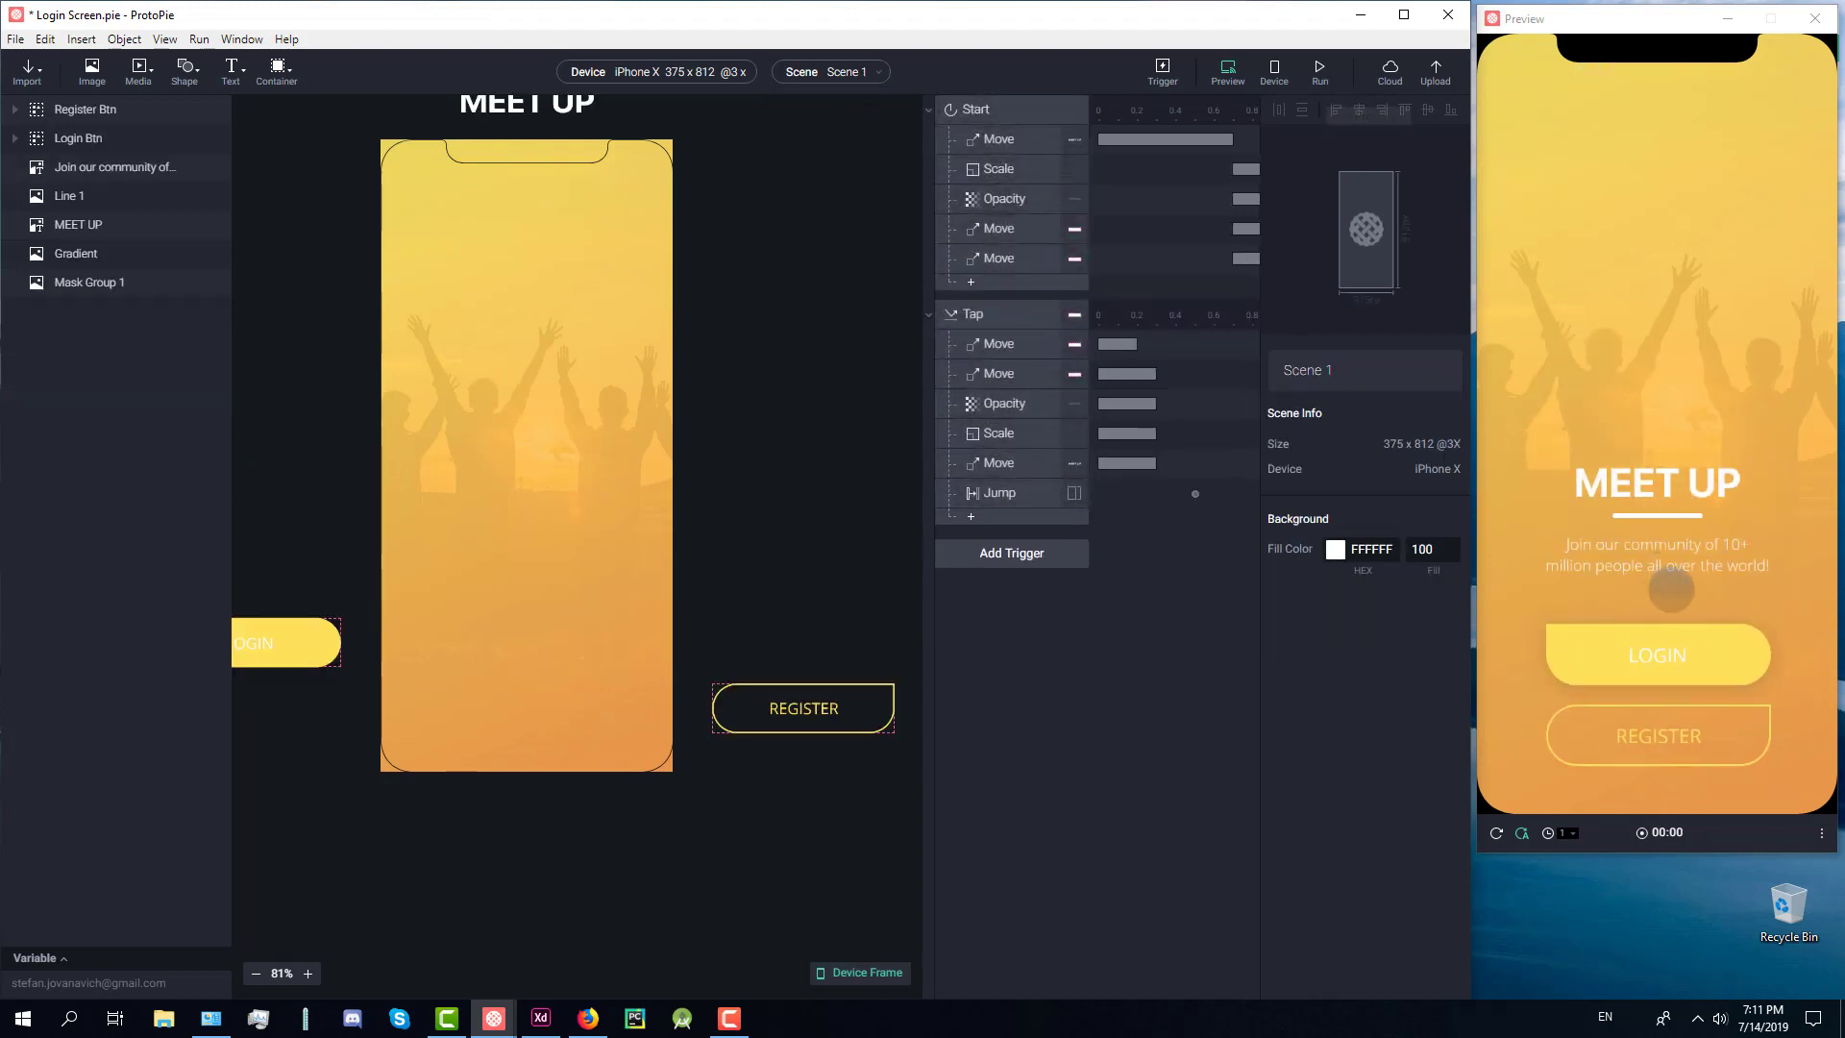
click(1737, 672)
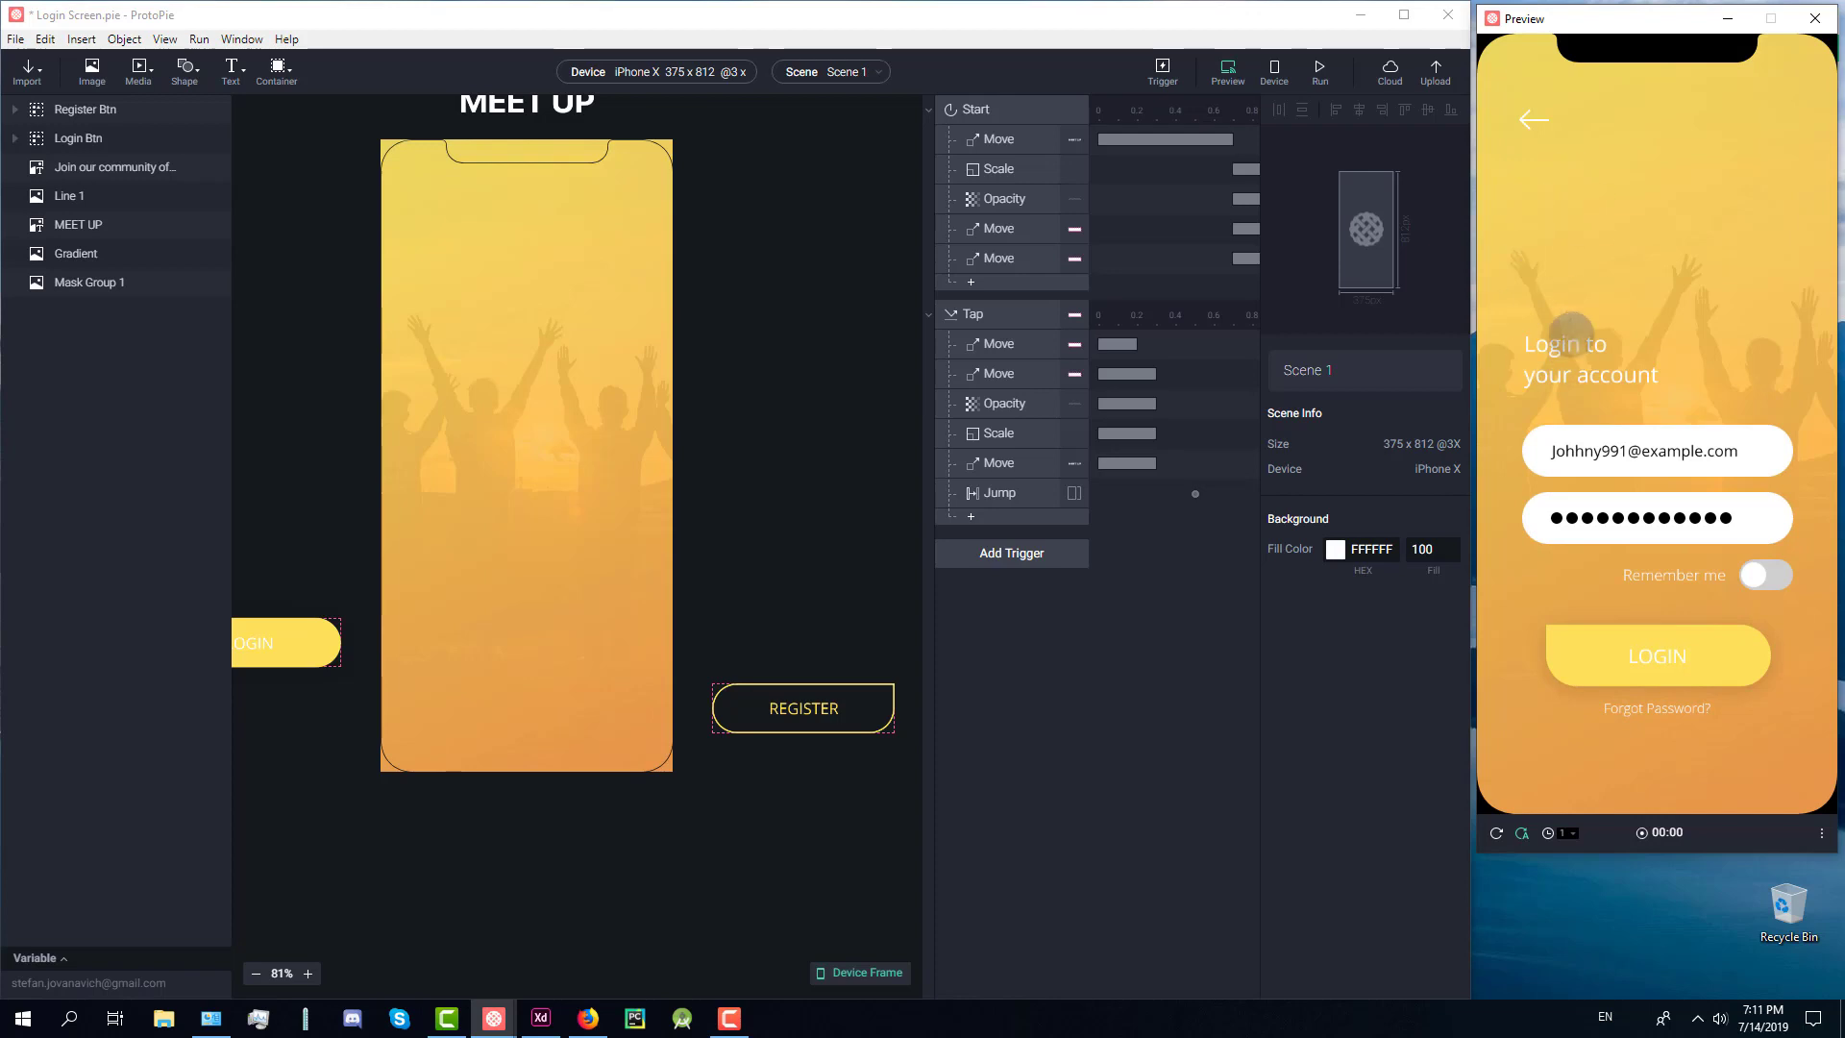
click(1763, 575)
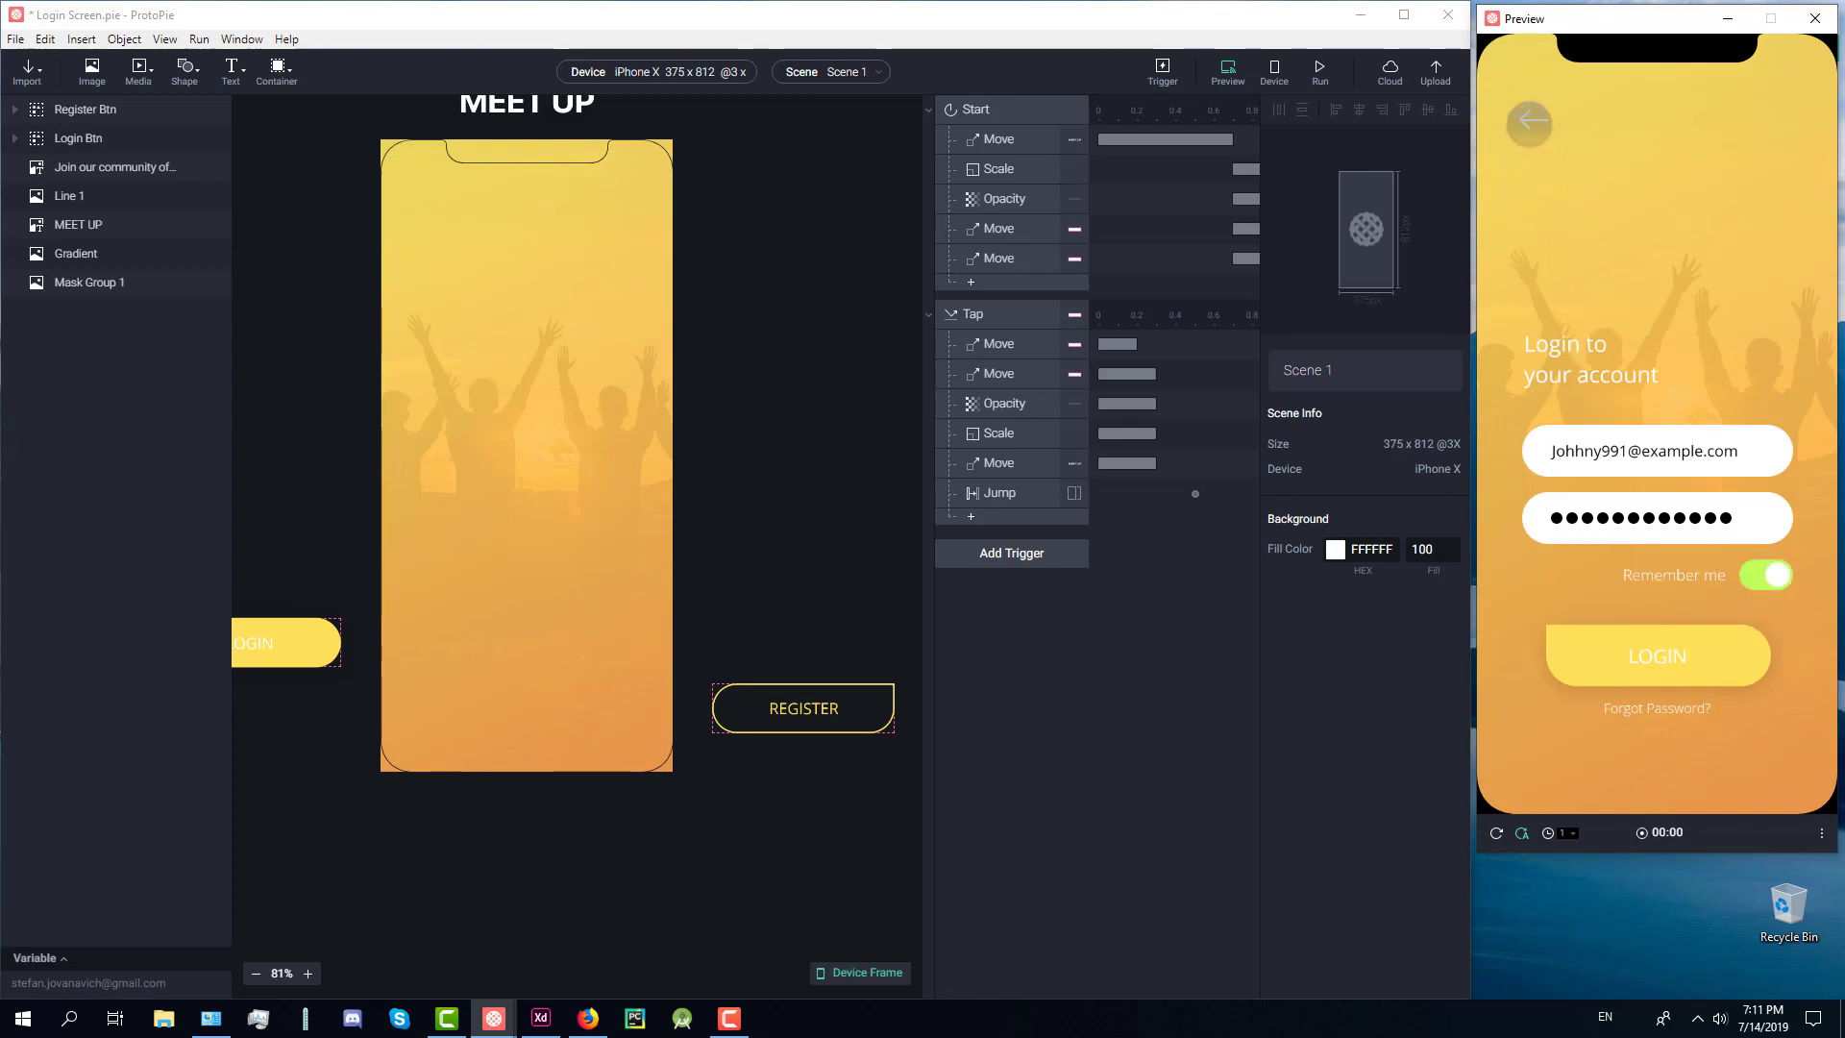
click(1529, 122)
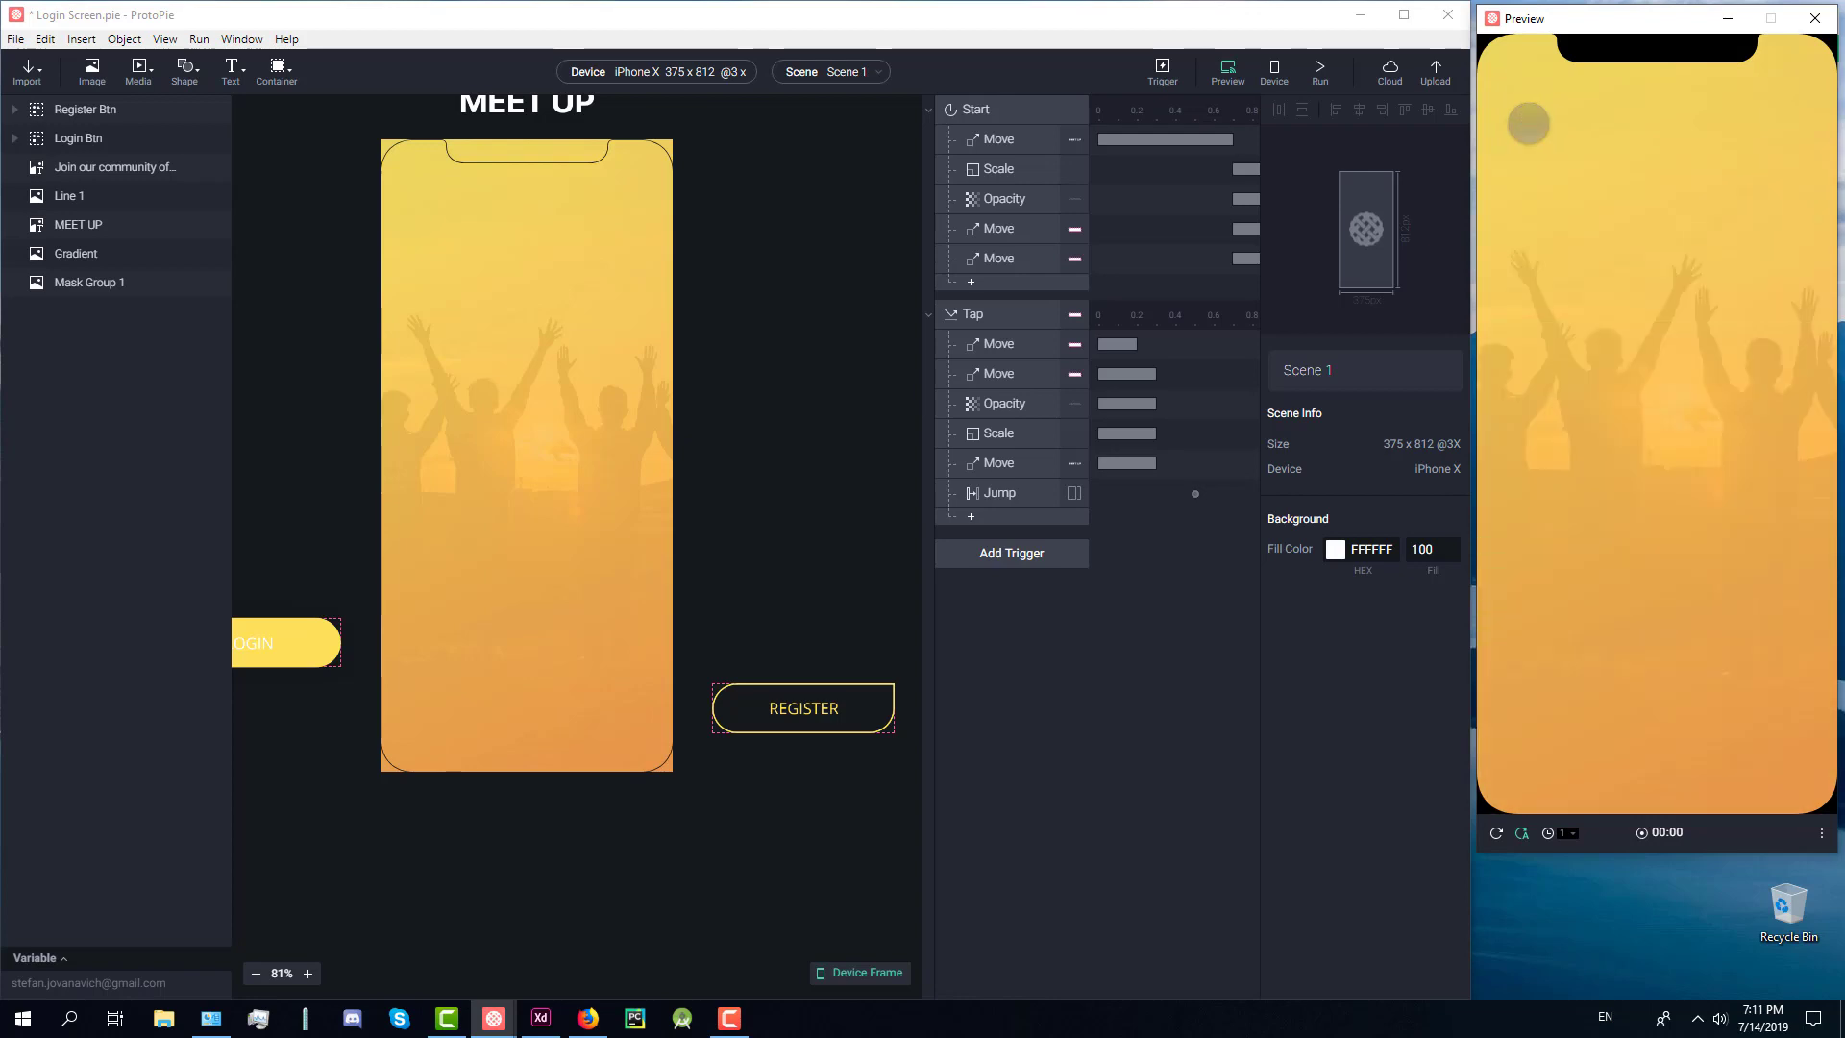
click(1376, 154)
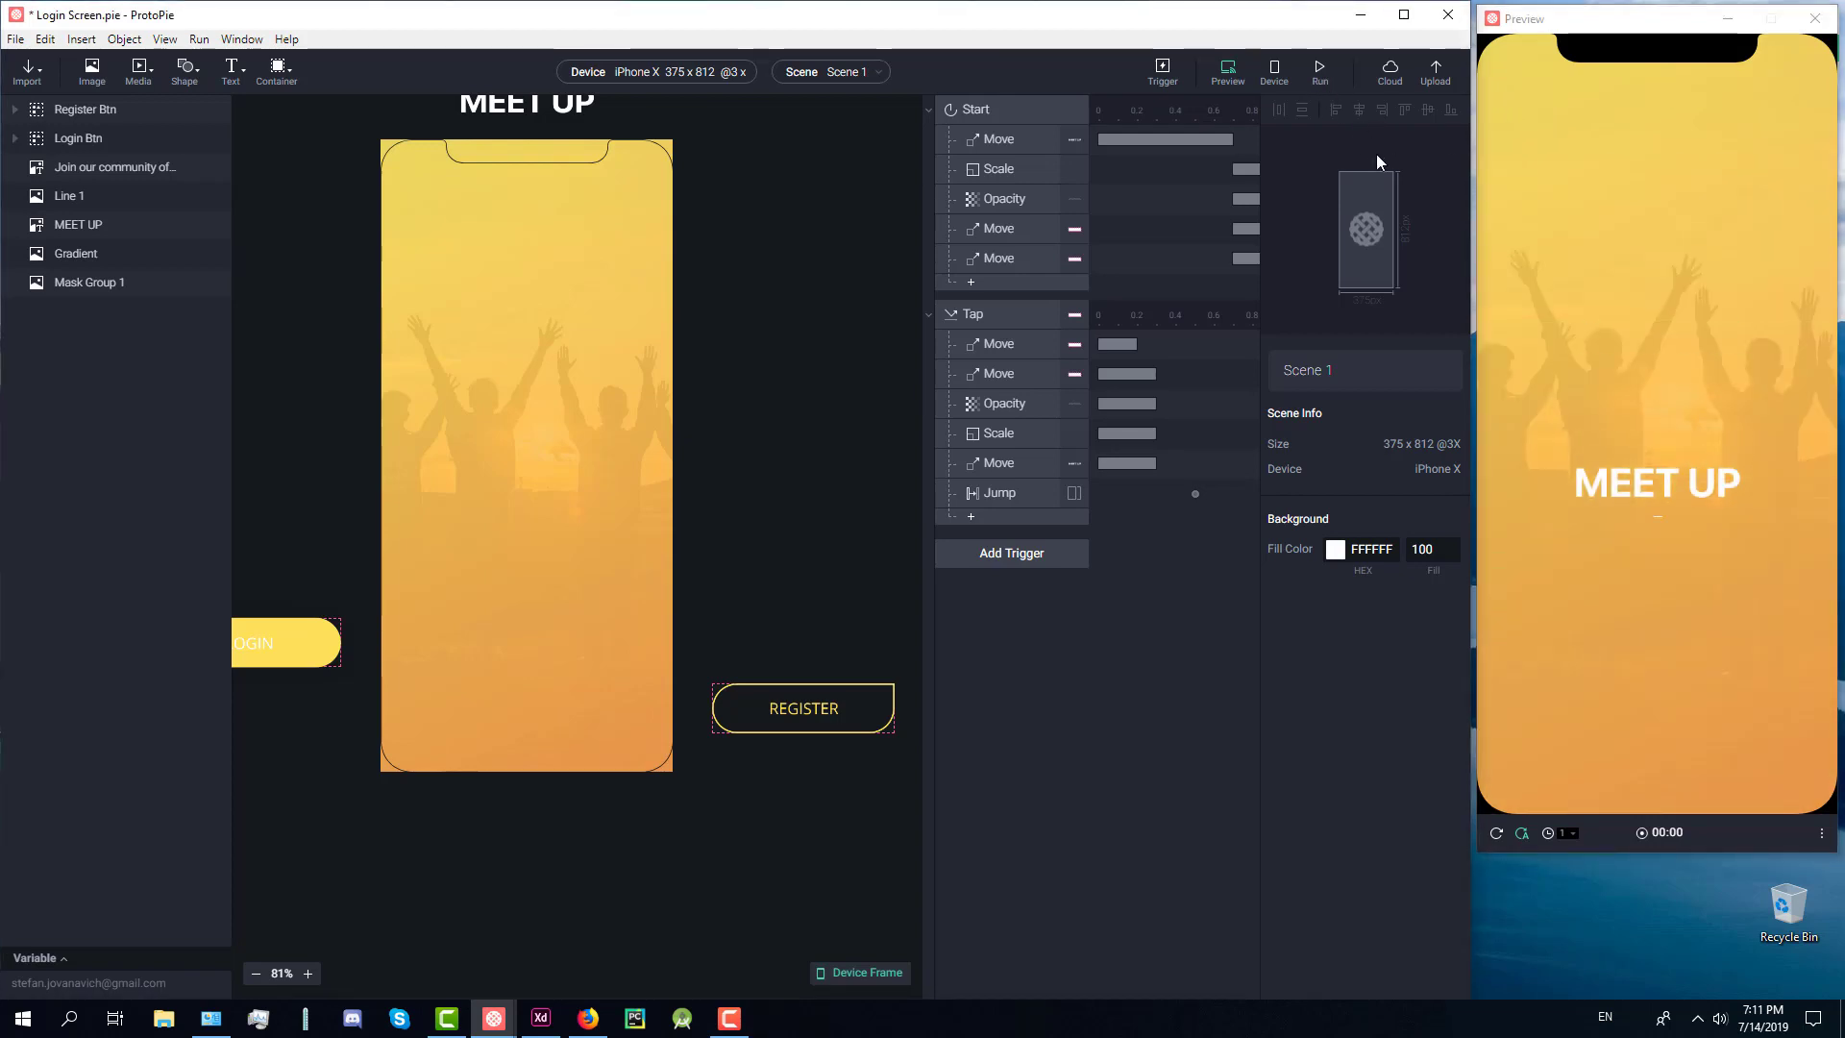